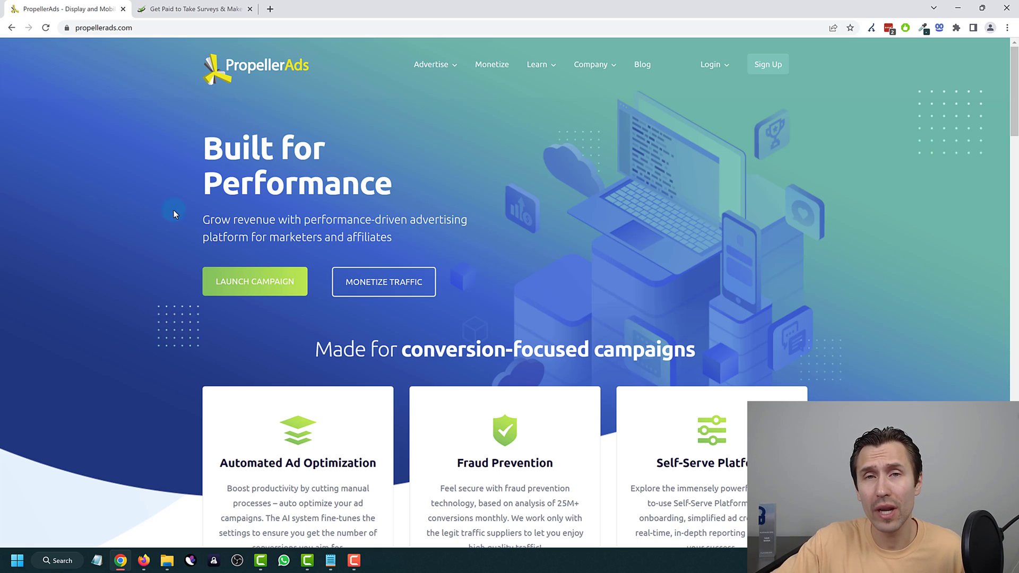
- Examine the PropellerAds homepage from the main banner down to the ad formats section
scroll(318, 223, "down", 7)
scroll(398, 337, "down", 1)
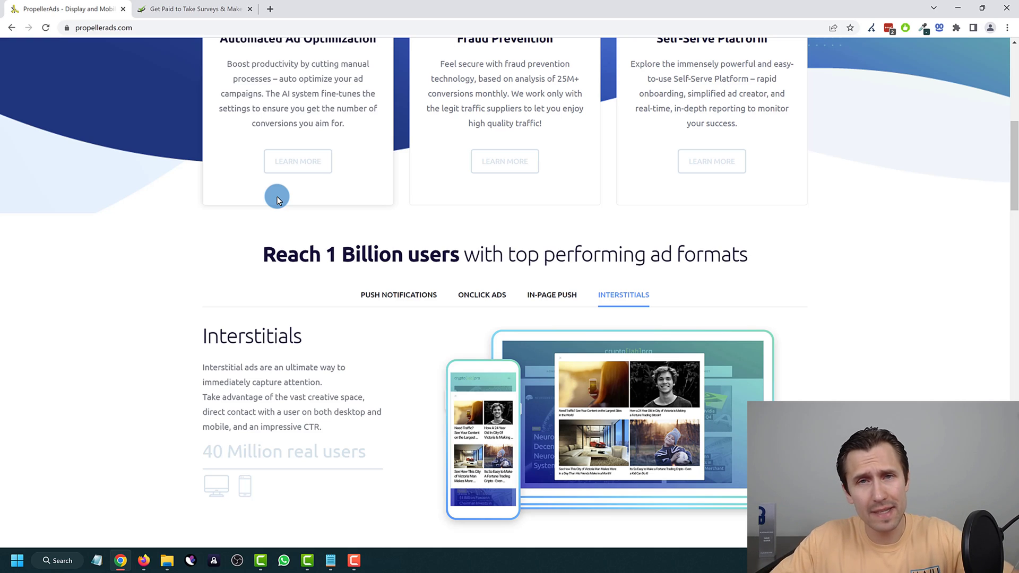
scroll(164, 142, "up", 8)
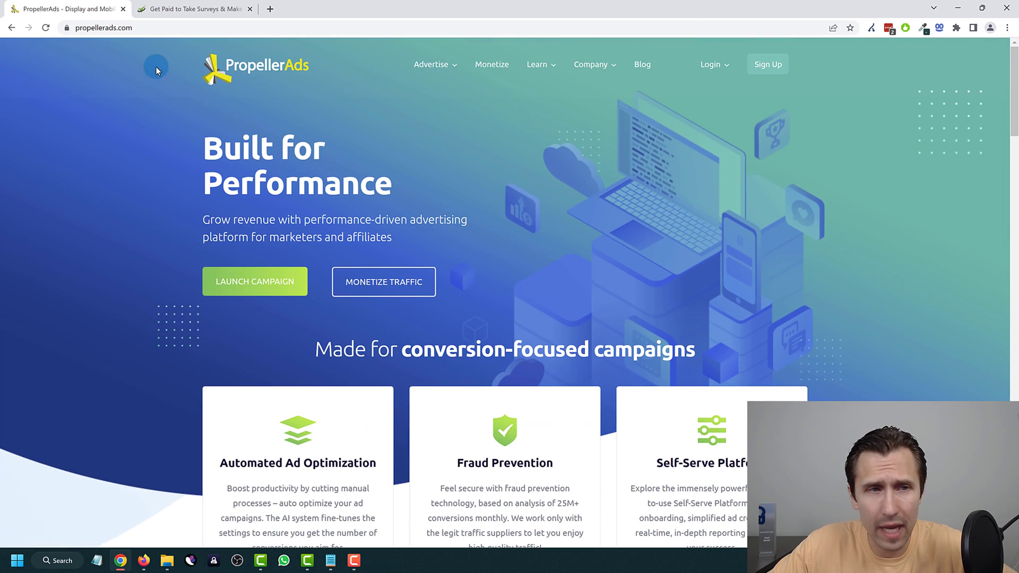
left_click(145, 26)
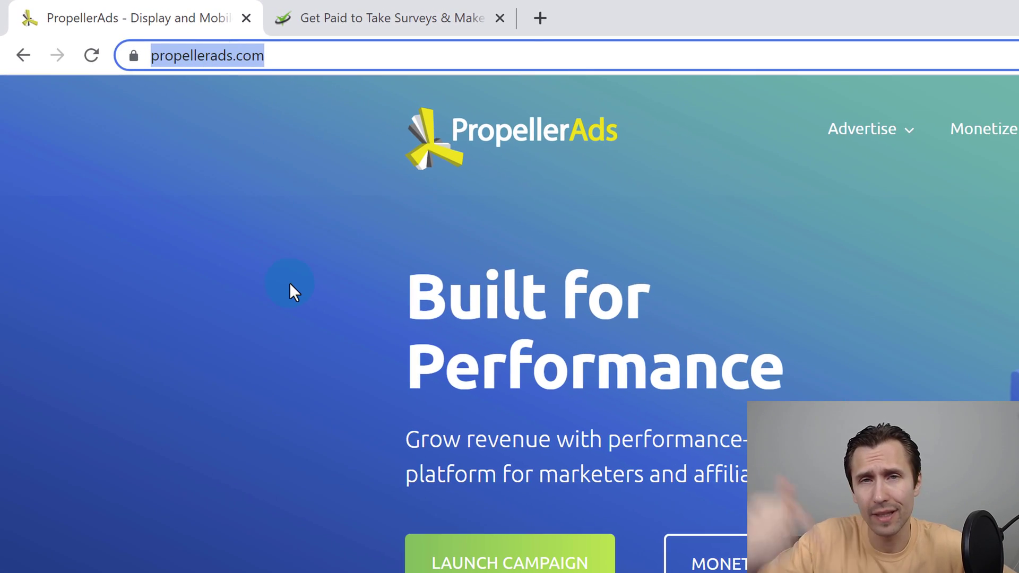
scroll(461, 499, "down", 2)
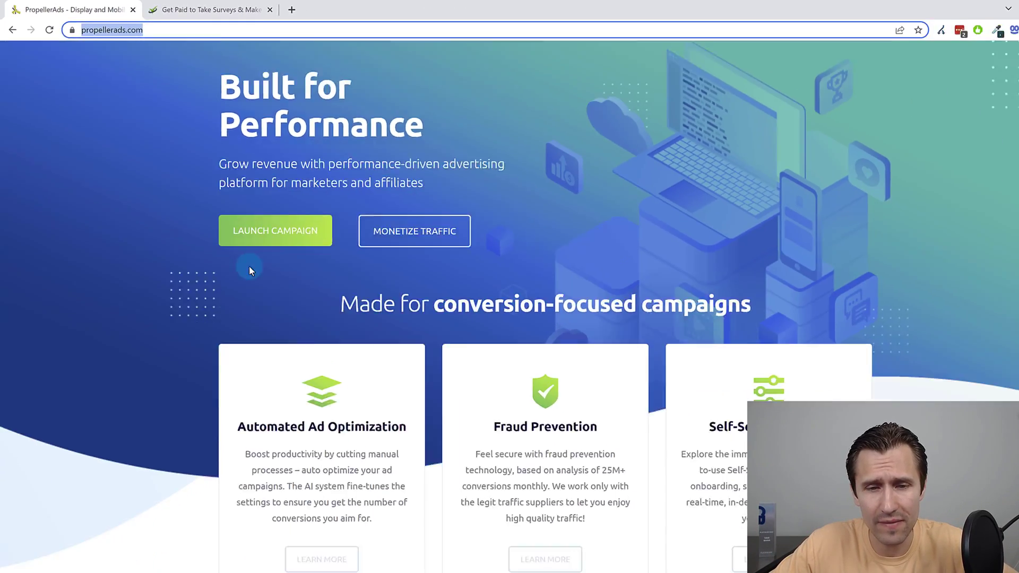
scroll(250, 270, "down", 7)
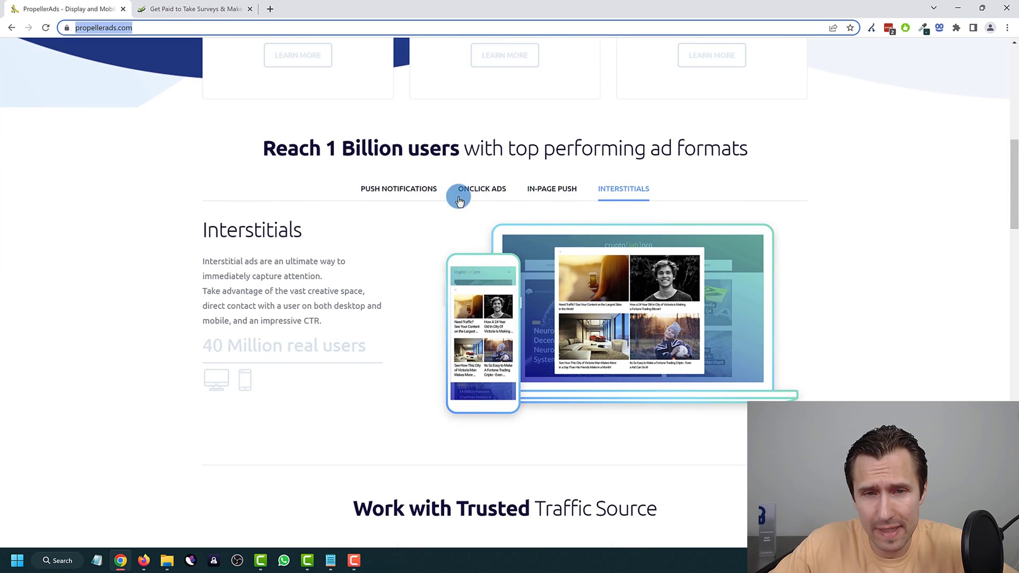
- Compare the Push Notifications, Onclick Ads, In-Page Push and Interstitials ad formats, and look through the rest of the homepage
left_click(400, 191)
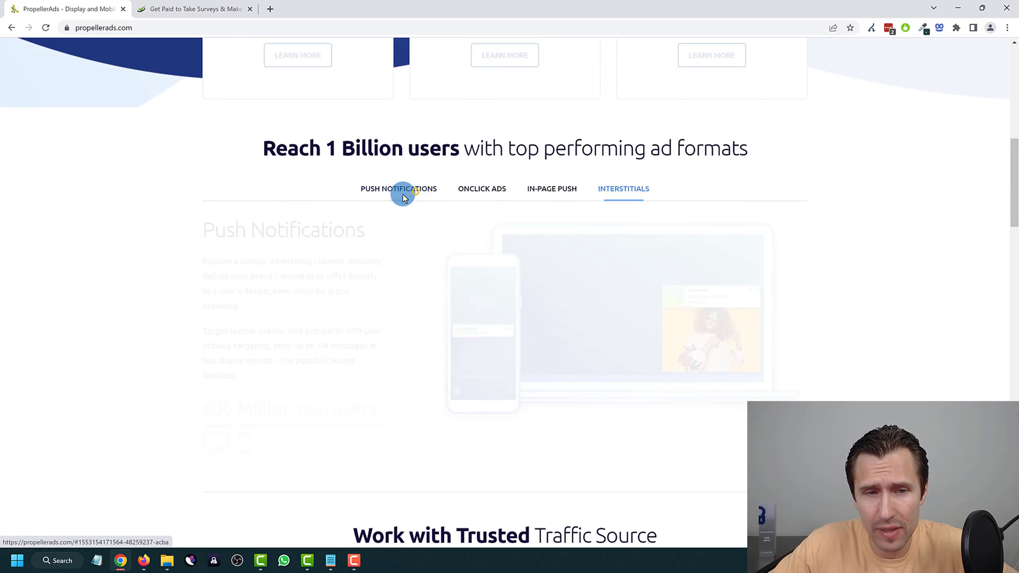
left_click(464, 187)
left_click(567, 196)
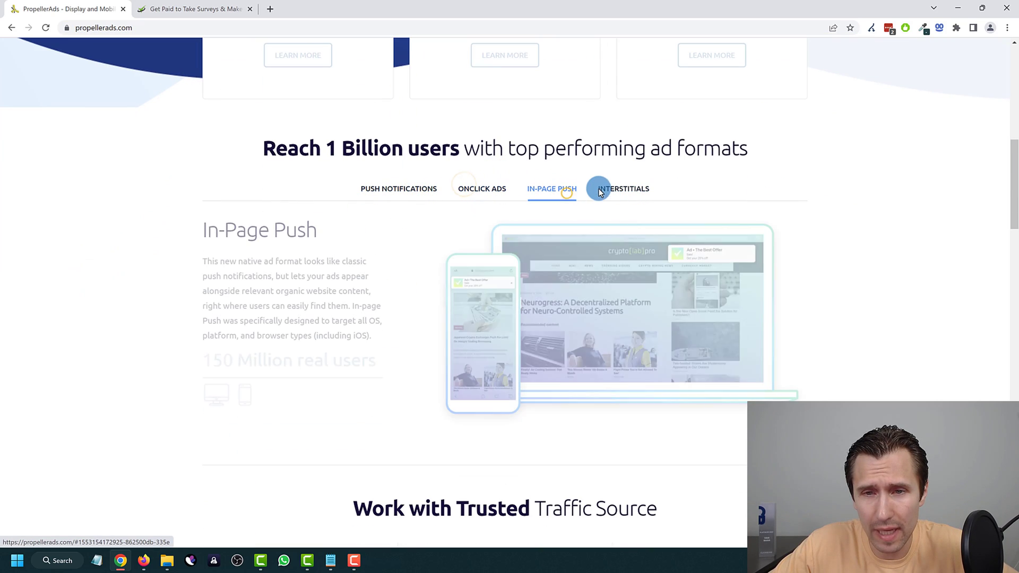
left_click(604, 189)
scroll(434, 225, "down", 7)
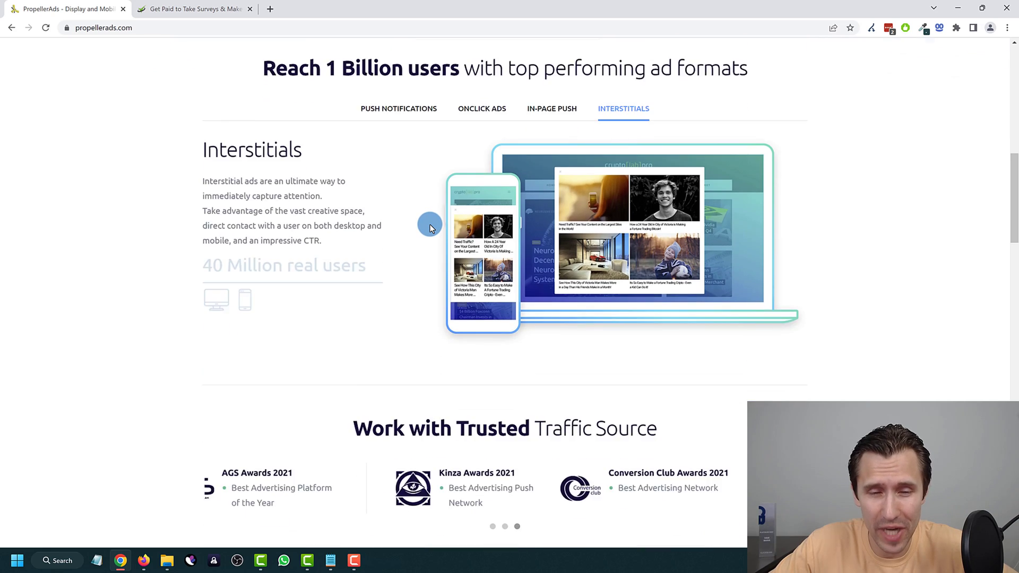
scroll(429, 224, "down", 12)
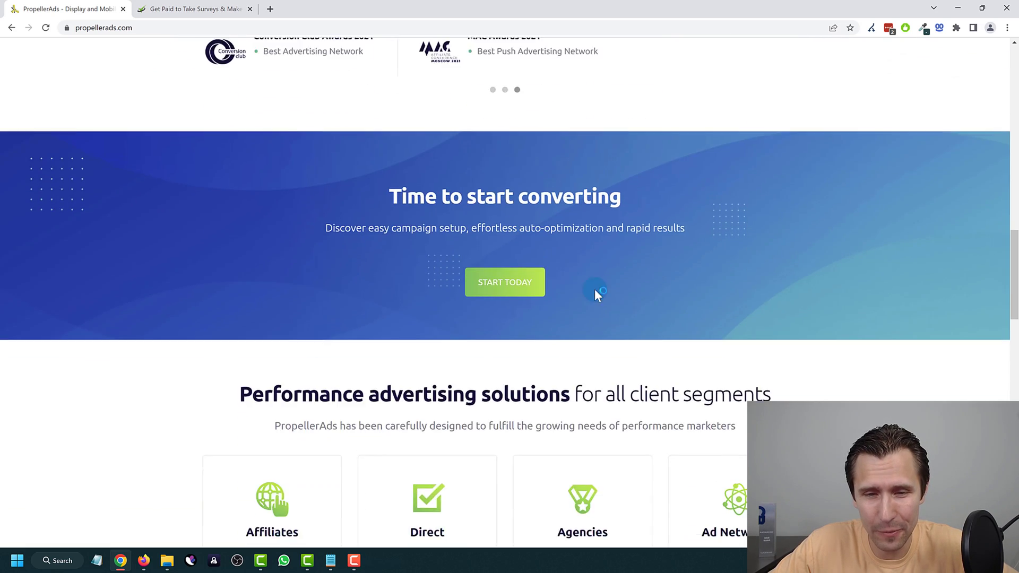
- Open the sign-up form for an advertiser account and review its required fields
scroll(571, 346, "up", 20)
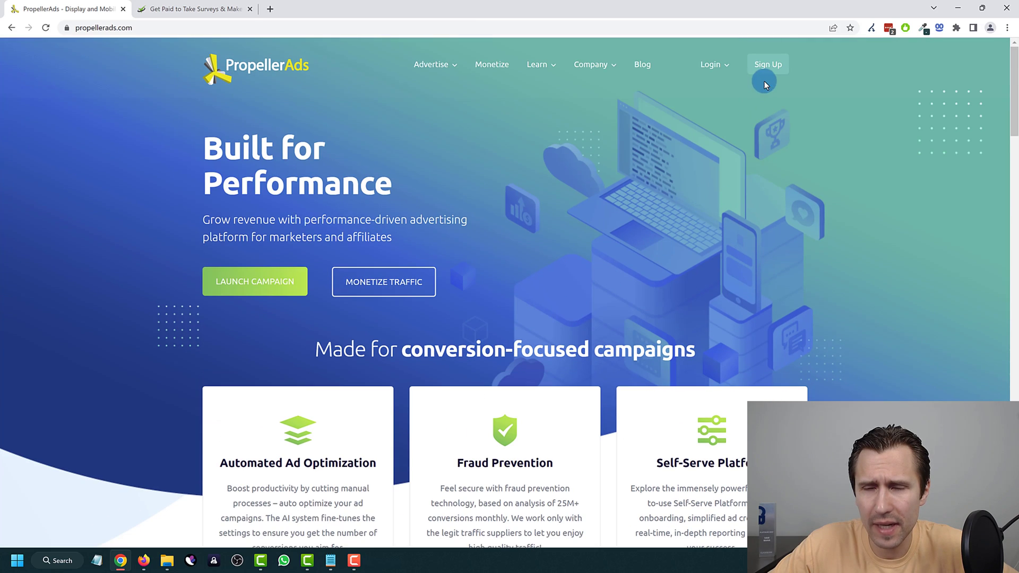
left_click(764, 65)
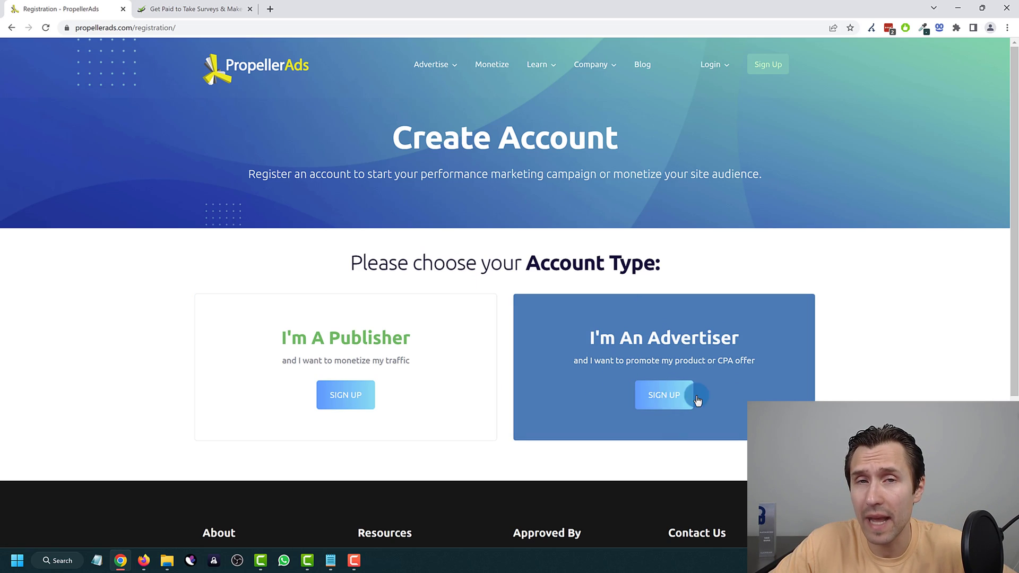
left_click(667, 397)
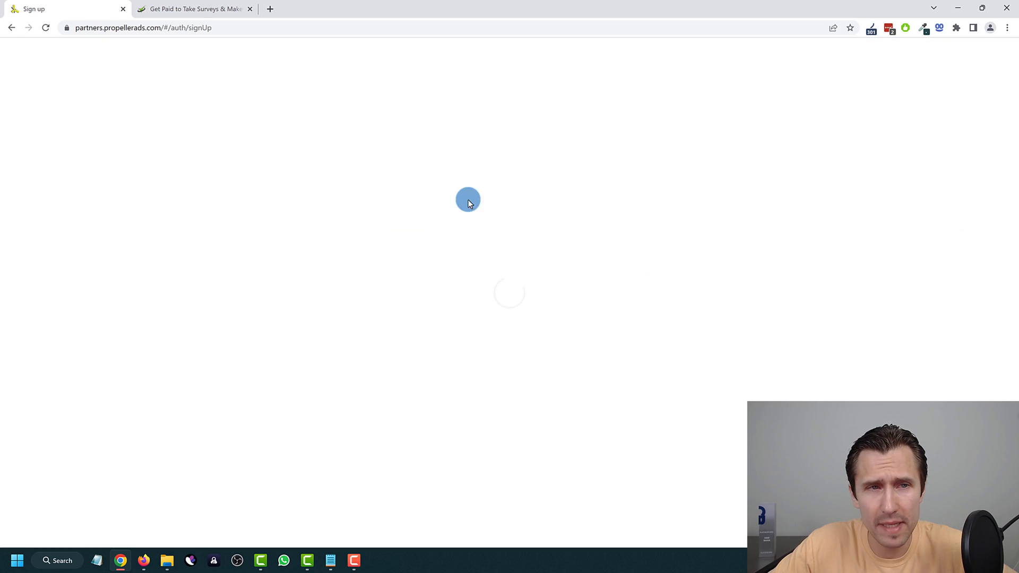
scroll(471, 355, "down", 4)
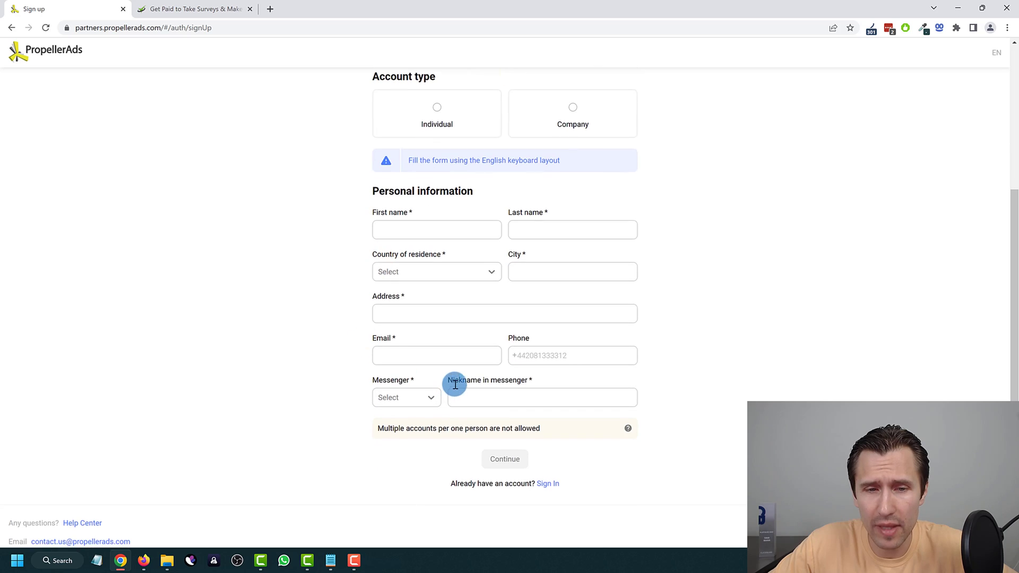
scroll(455, 384, "down", 1)
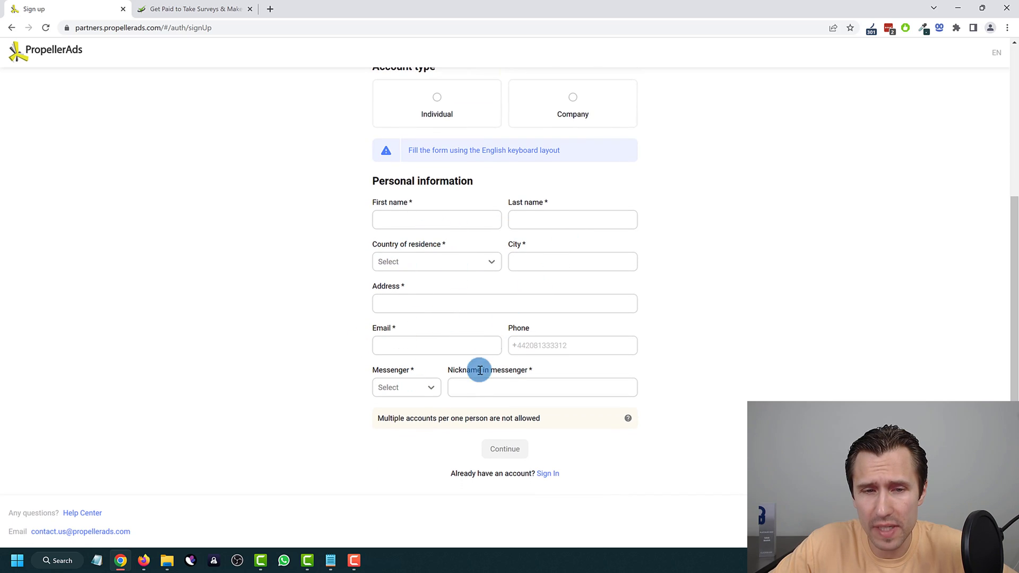
scroll(282, 316, "up", 4)
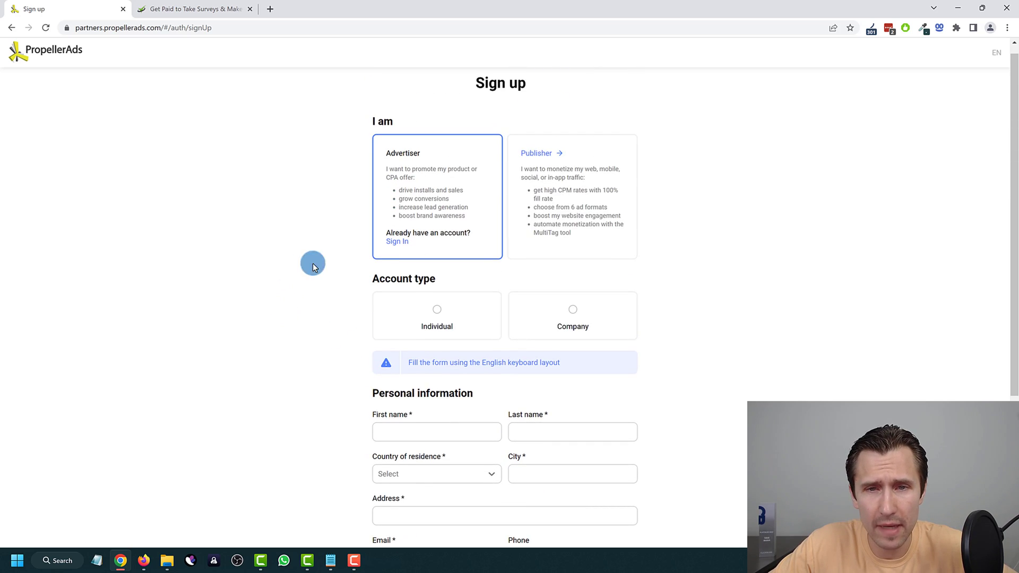
- Compare the separate publisher sign-up form with the advertiser description and fields, closing the publisher form when finished
left_click(569, 171)
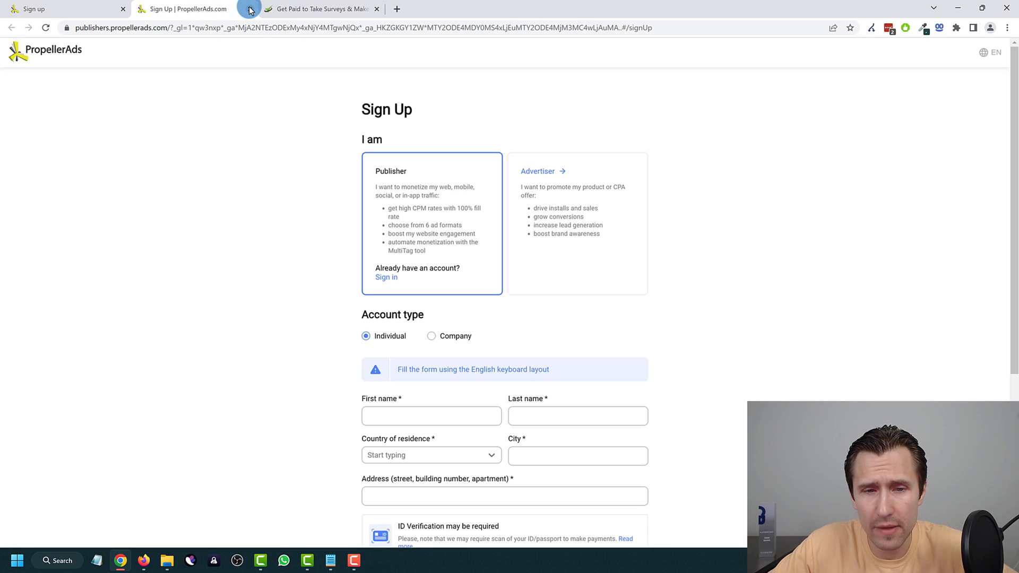
left_click(250, 10)
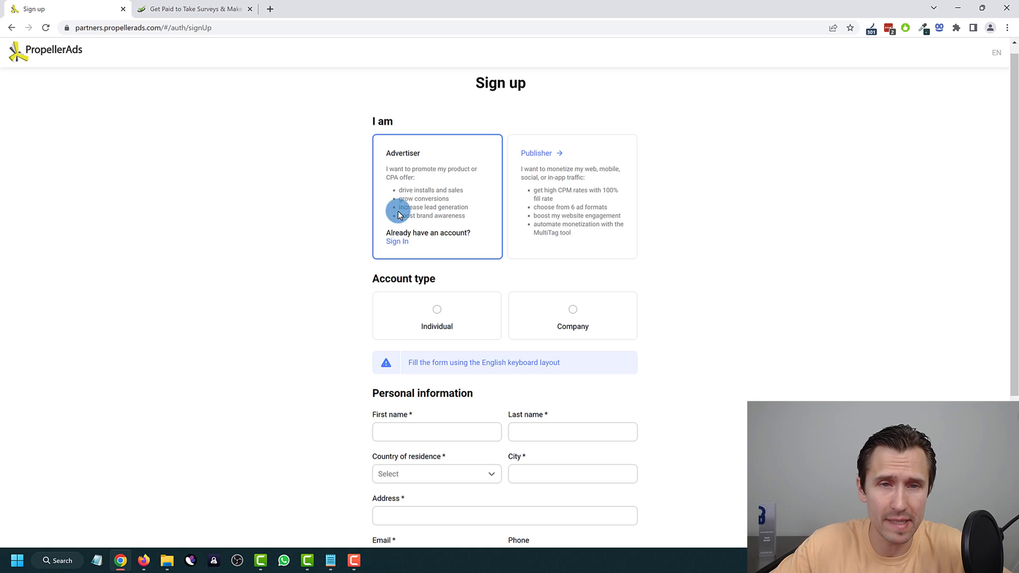
left_click_drag(391, 153, 428, 230)
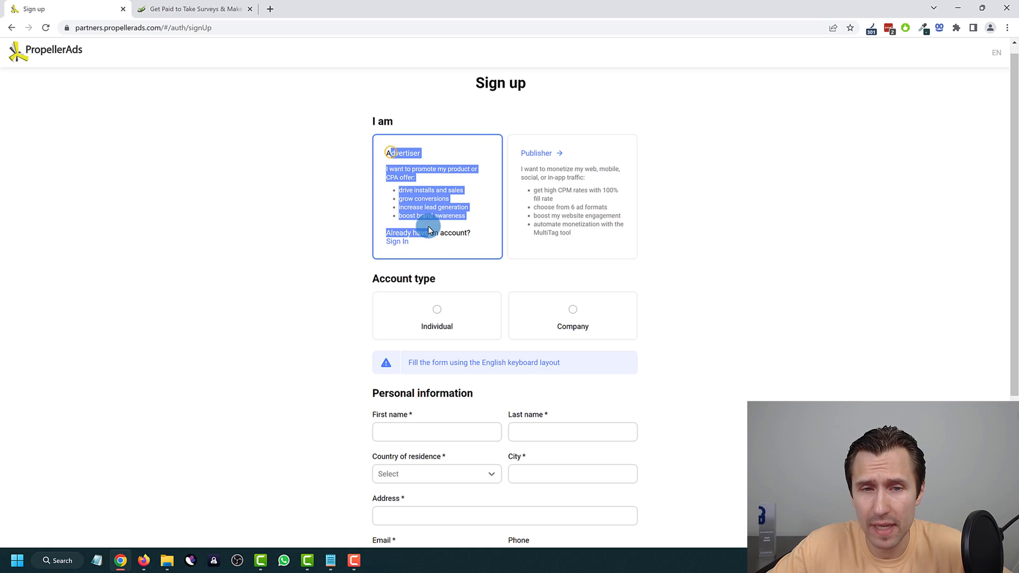
left_click(451, 228)
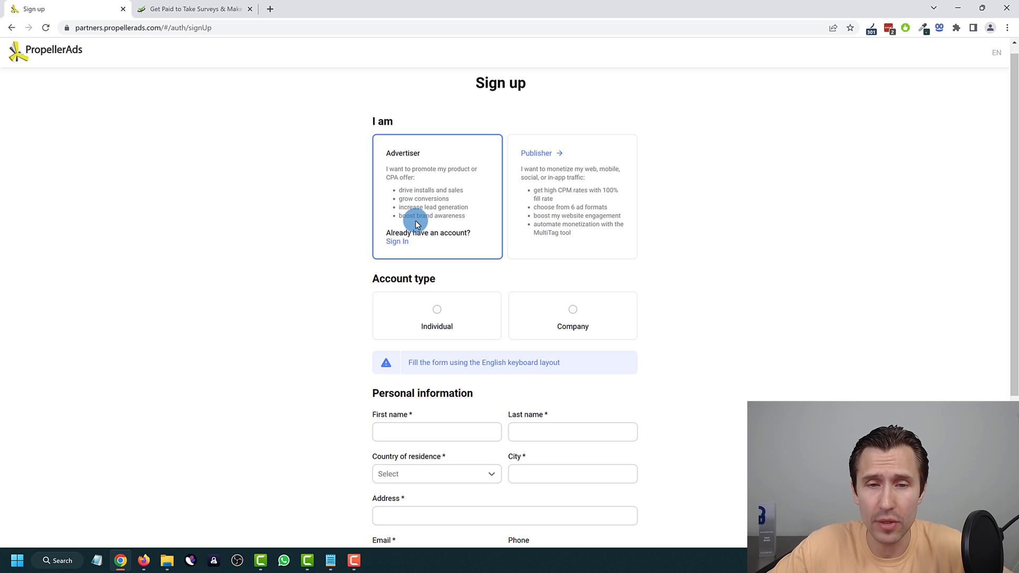
scroll(237, 270, "down", 4)
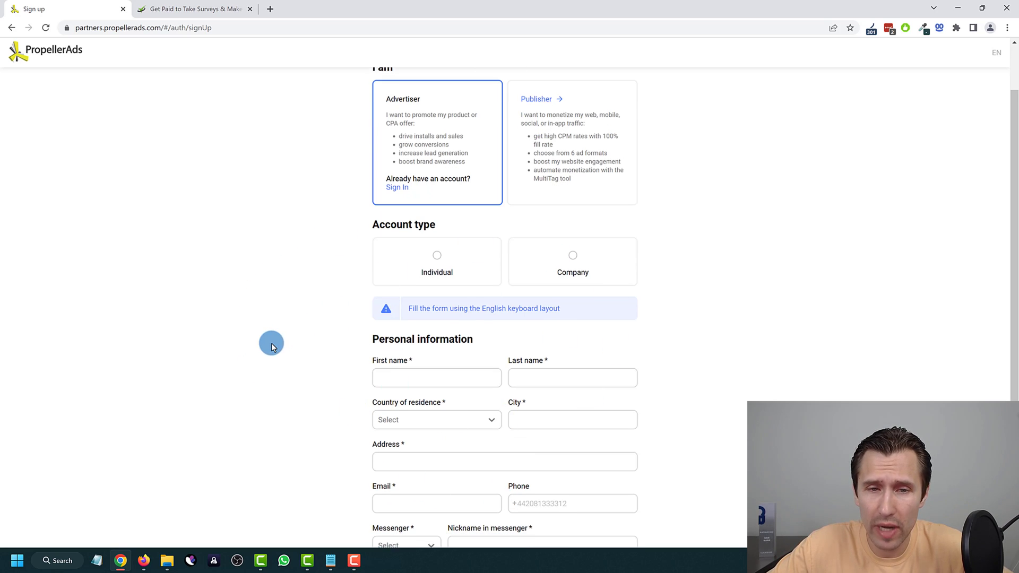
scroll(142, 218, "up", 4)
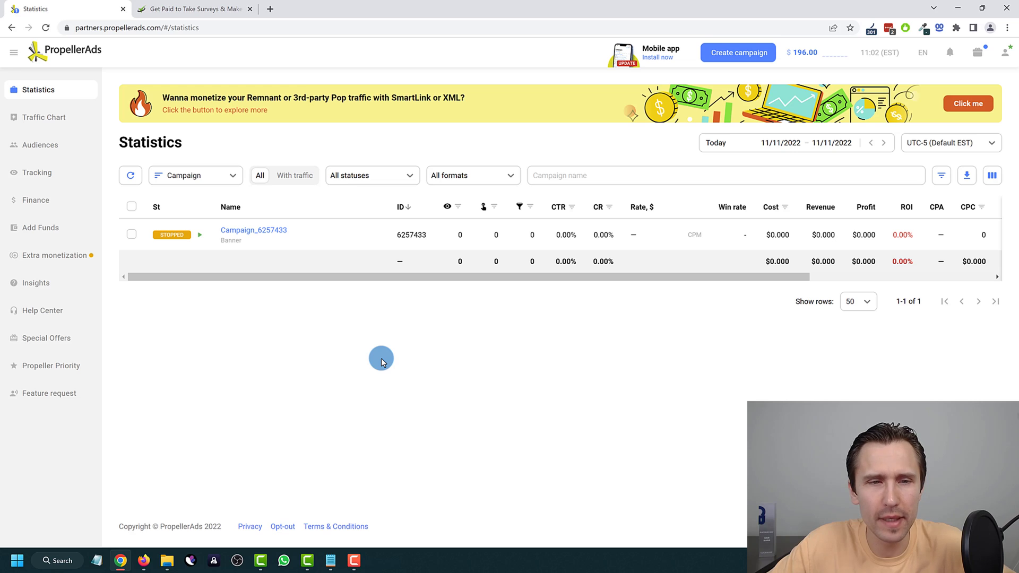
- Review the columns of the campaign statistics table through to the start date, and check the account menu's options
mouse_move(314, 245)
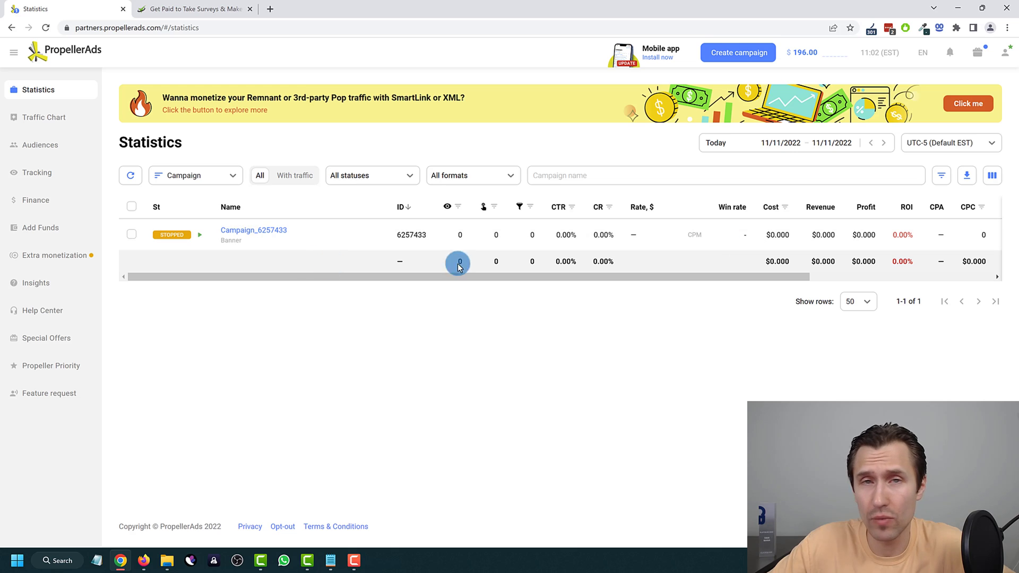
left_click_drag(412, 278, 592, 266)
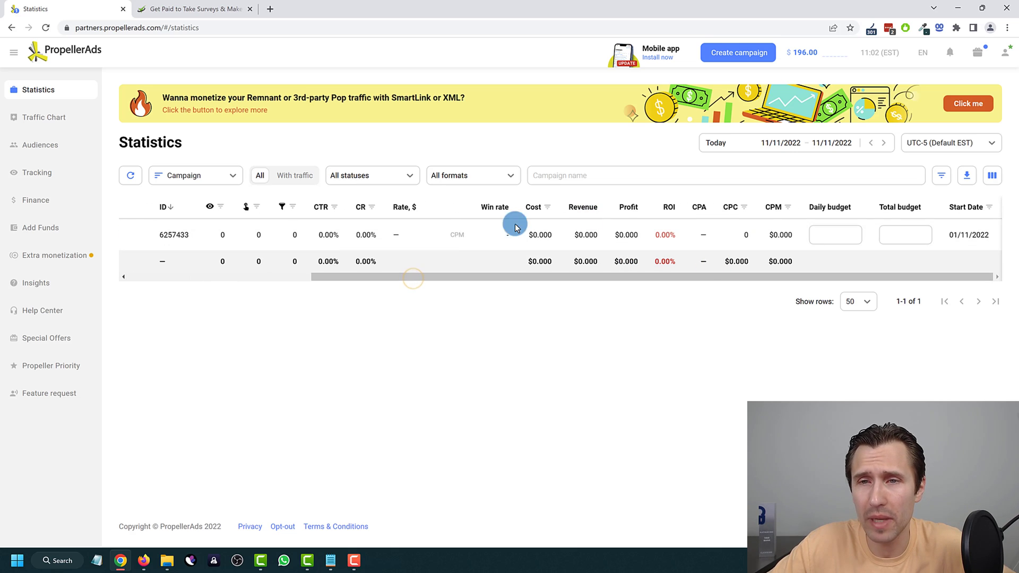
left_click(1006, 60)
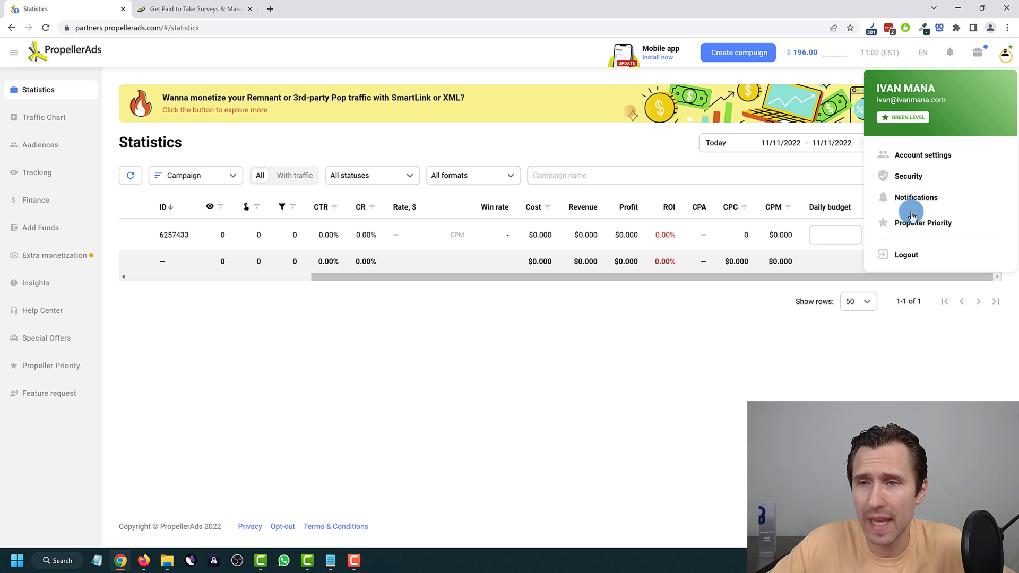
left_click(815, 347)
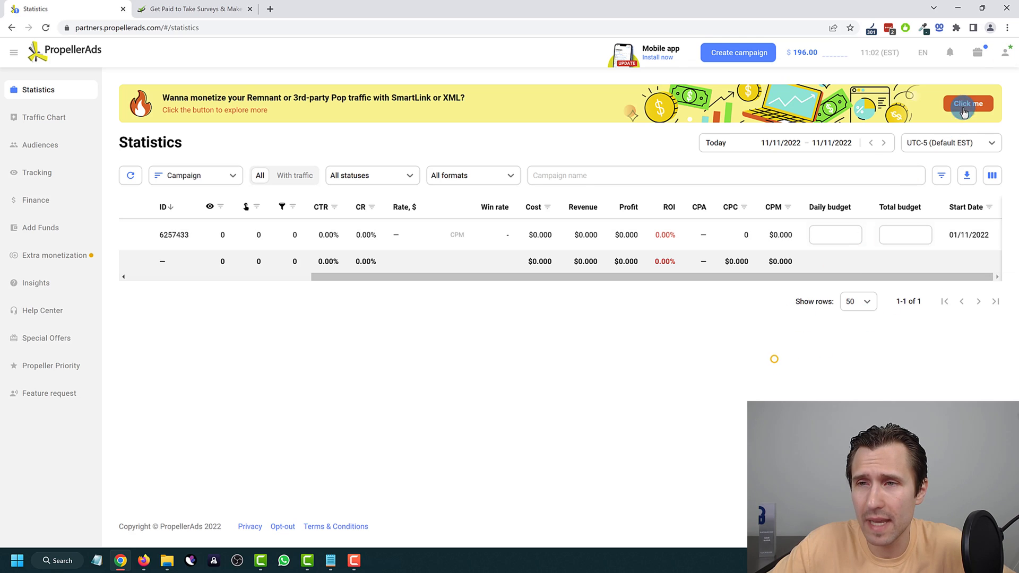
- Check the payment methods for adding funds, and open a new campaign form from the Statistics page
left_click(807, 53)
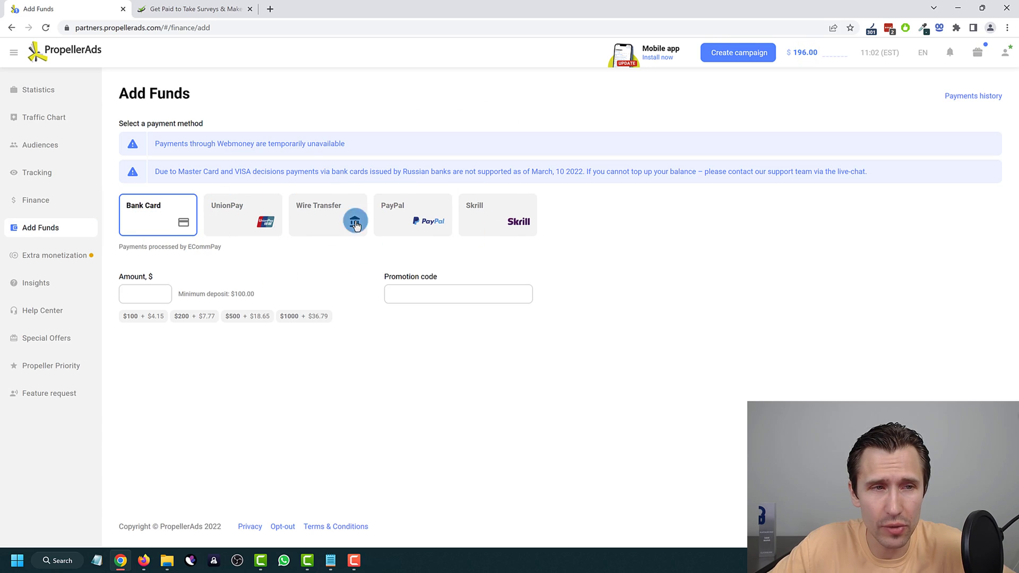
left_click(36, 86)
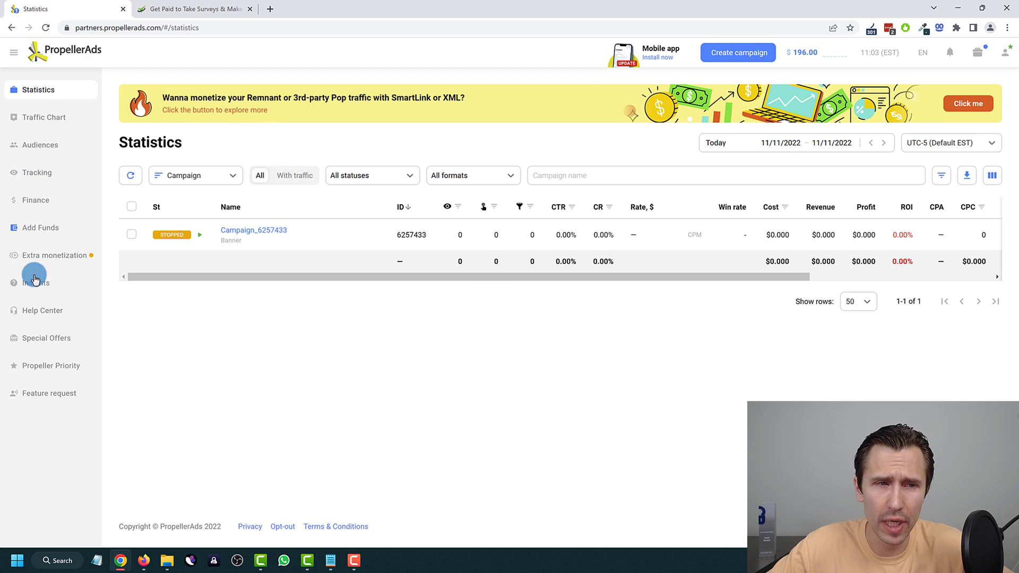
left_click(15, 55)
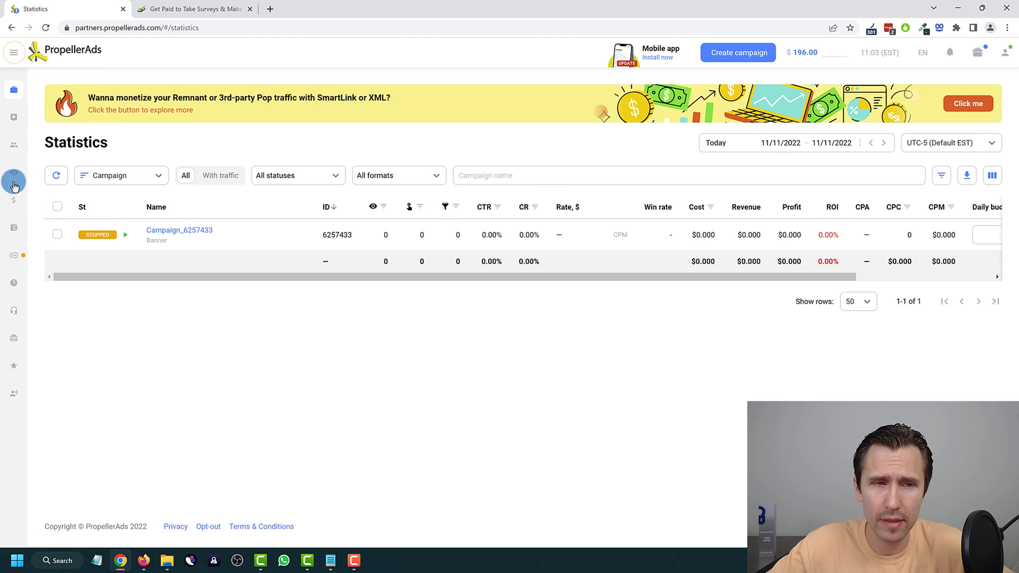
left_click(13, 55)
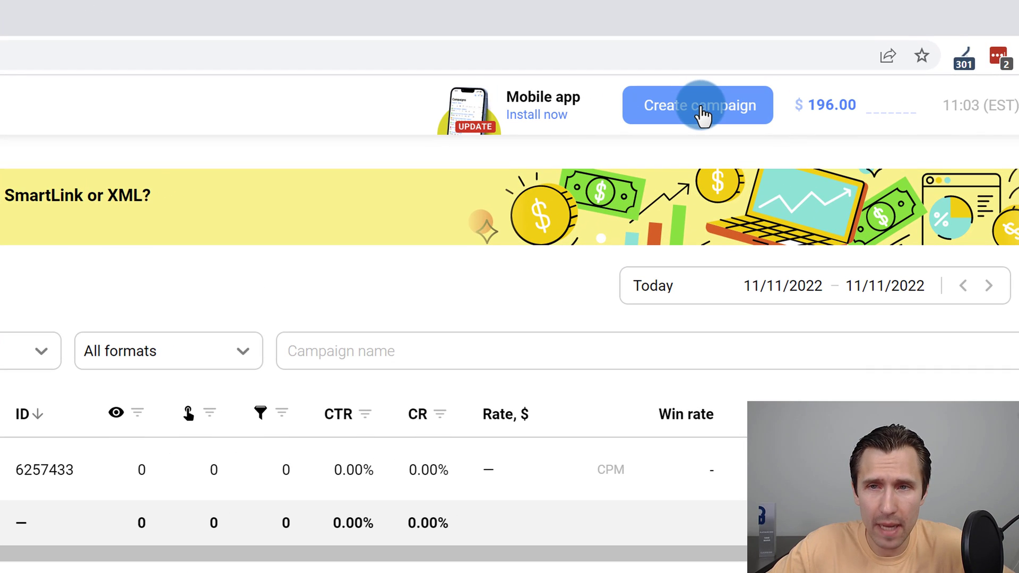
left_click(702, 109)
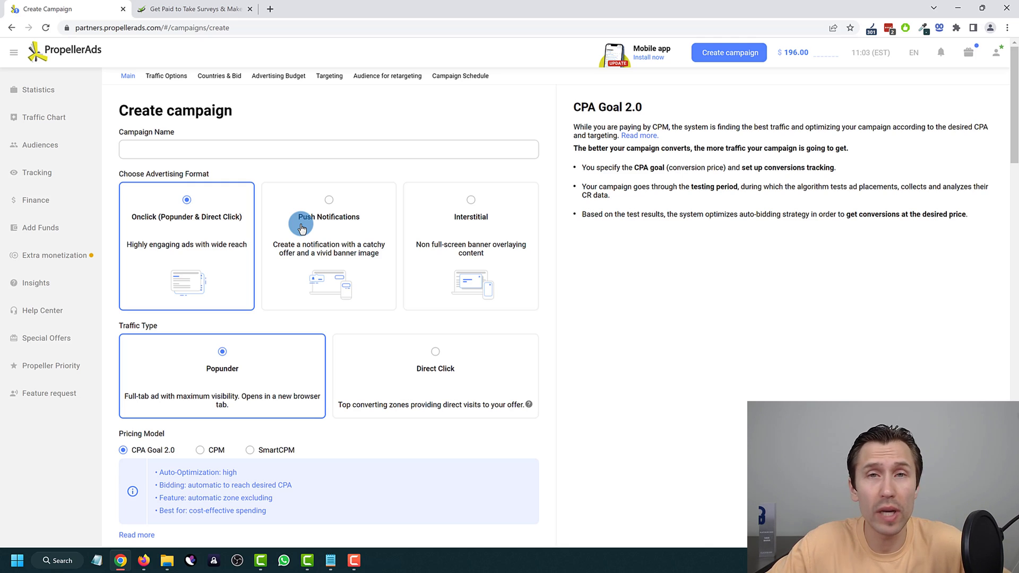
- Review the Survey Junkie homepage as the offer to promote, and open its email sign-up form
left_click(196, 9)
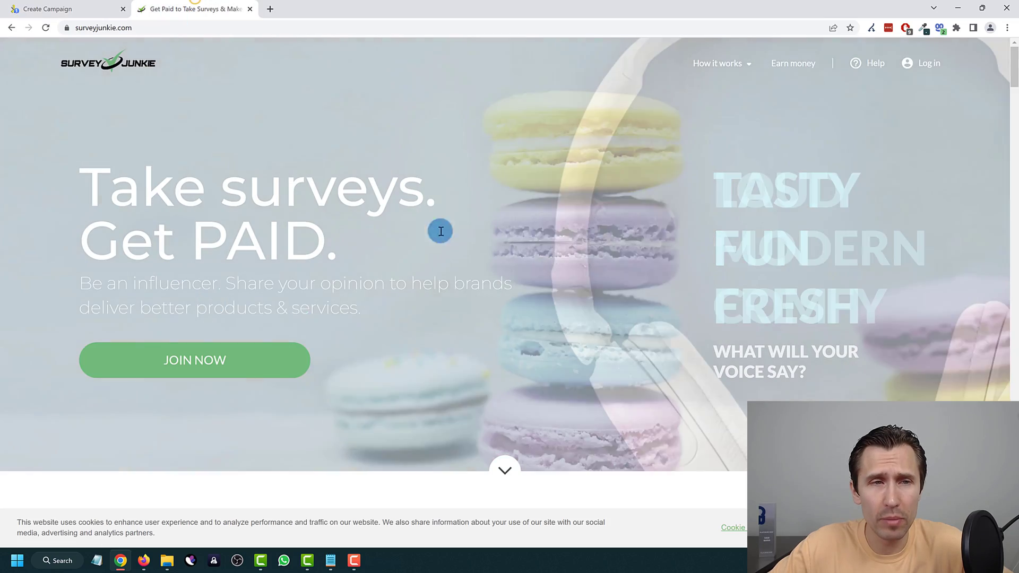
left_click(132, 28)
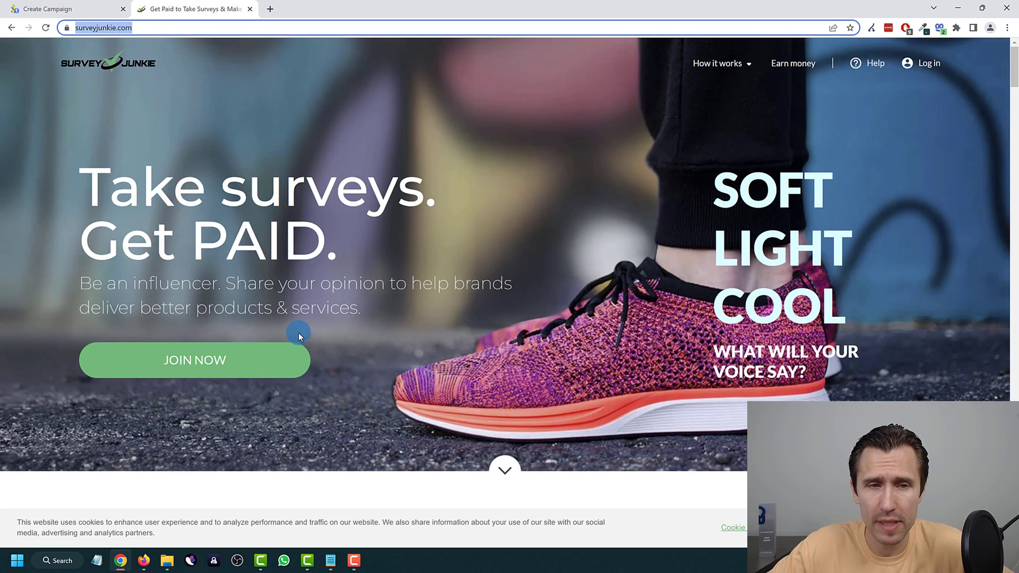
left_click_drag(132, 198, 424, 195)
left_click(244, 190)
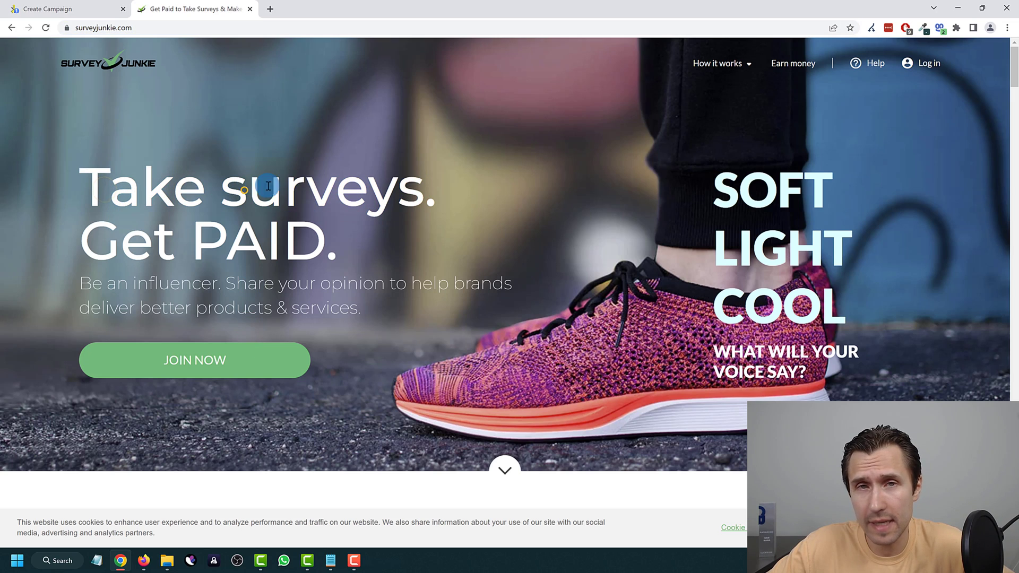
left_click(227, 363)
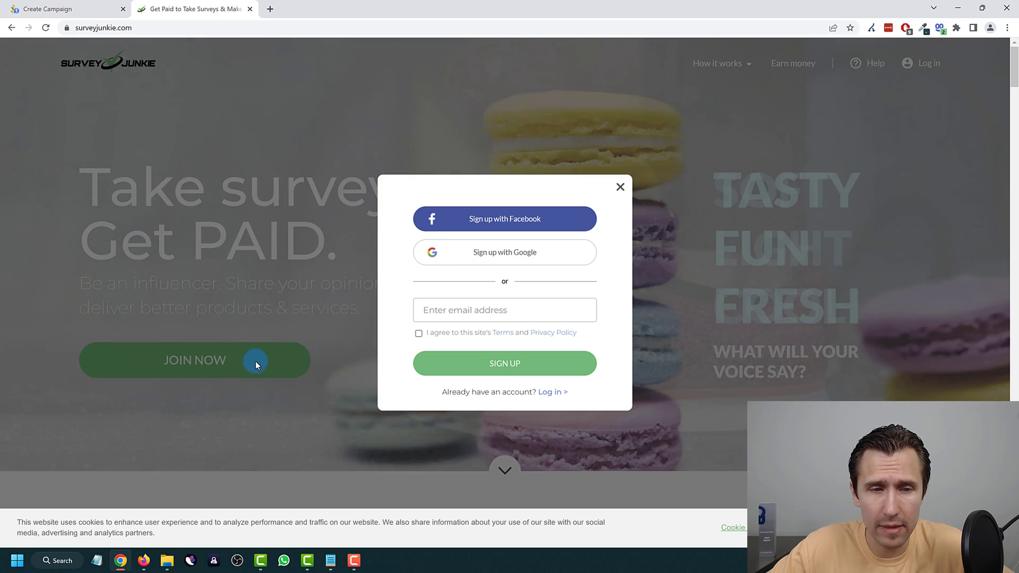
left_click(460, 317)
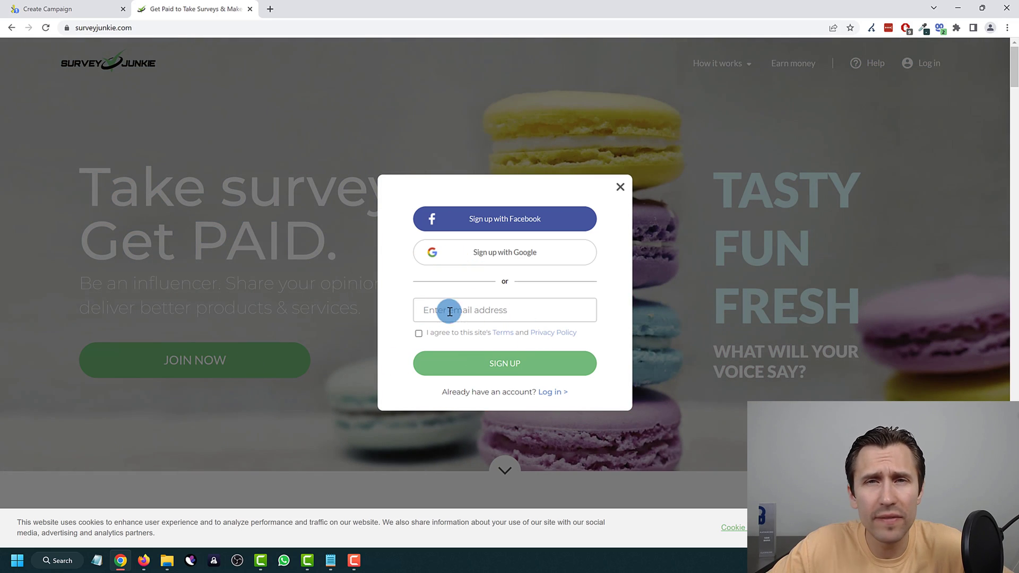
- Close the Survey Junkie sign-up form and compare the Onclick, Push Notifications and Interstitial advertising formats on the campaign form
left_click(619, 187)
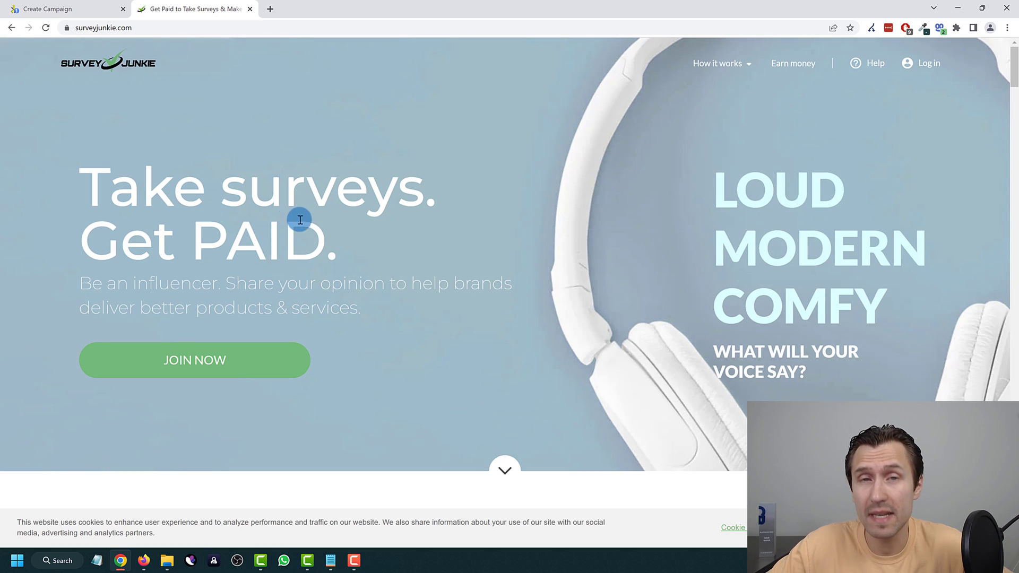
left_click(80, 9)
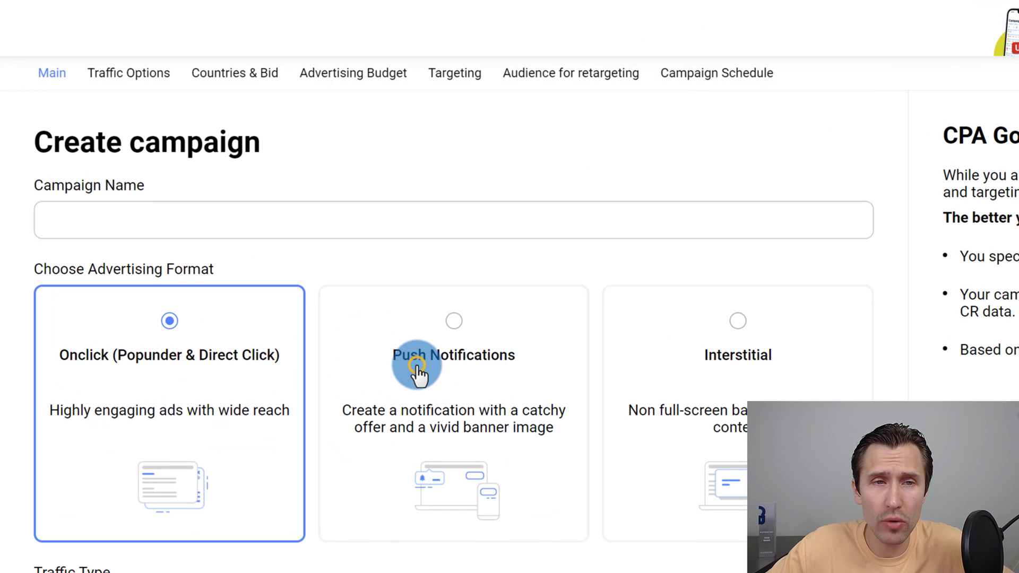
left_click(417, 366)
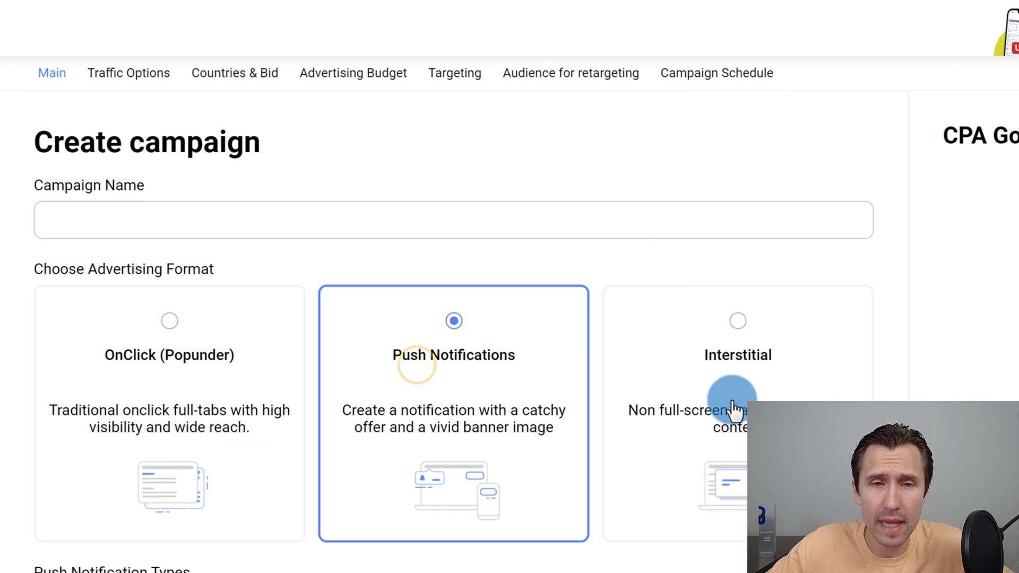
left_click(729, 399)
left_click(222, 398)
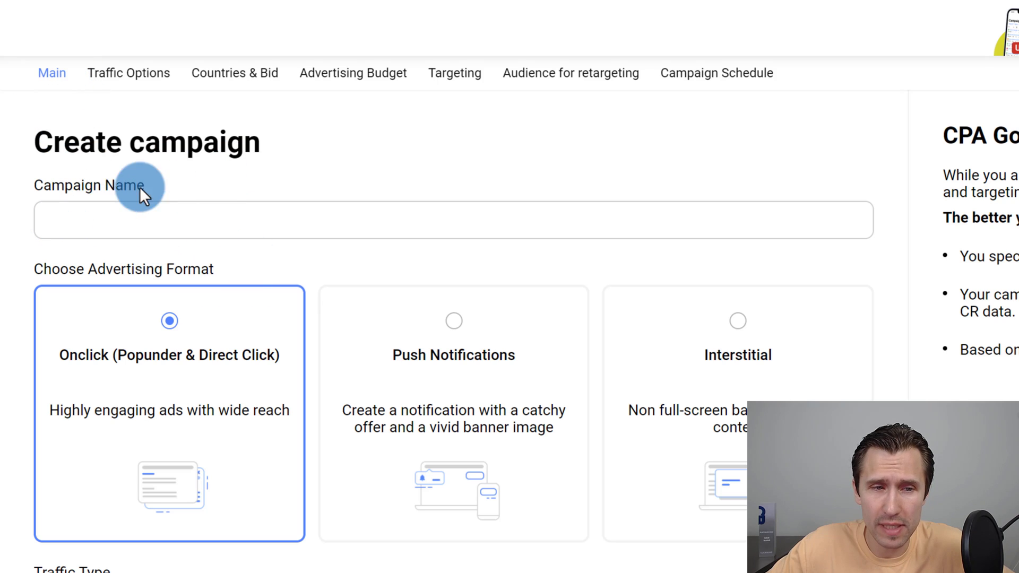
- Review the campaign form's Traffic Options, Countries & Bid and Advertising Budget sections, ending back at the start of the form
left_click(120, 79)
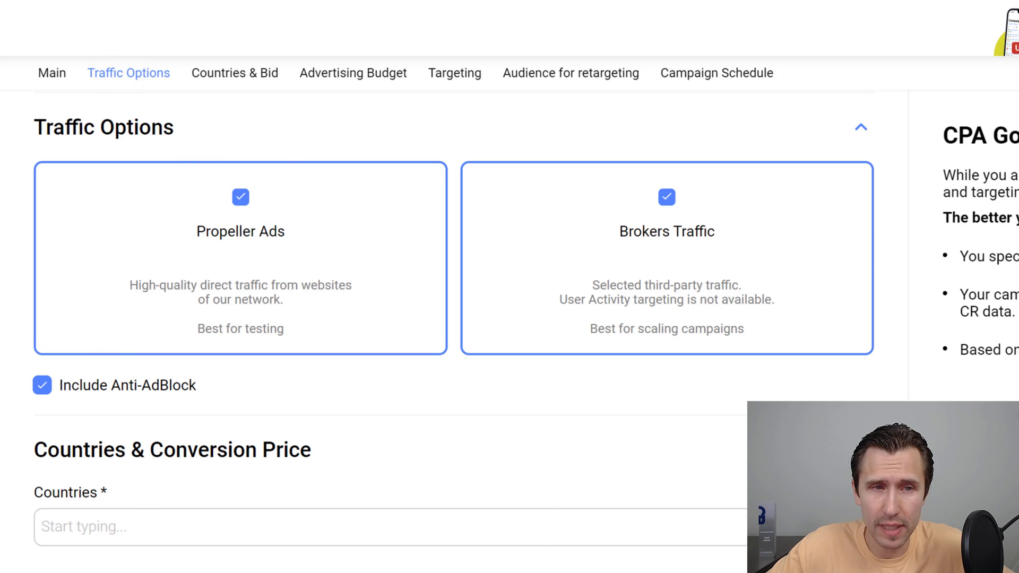
left_click(255, 81)
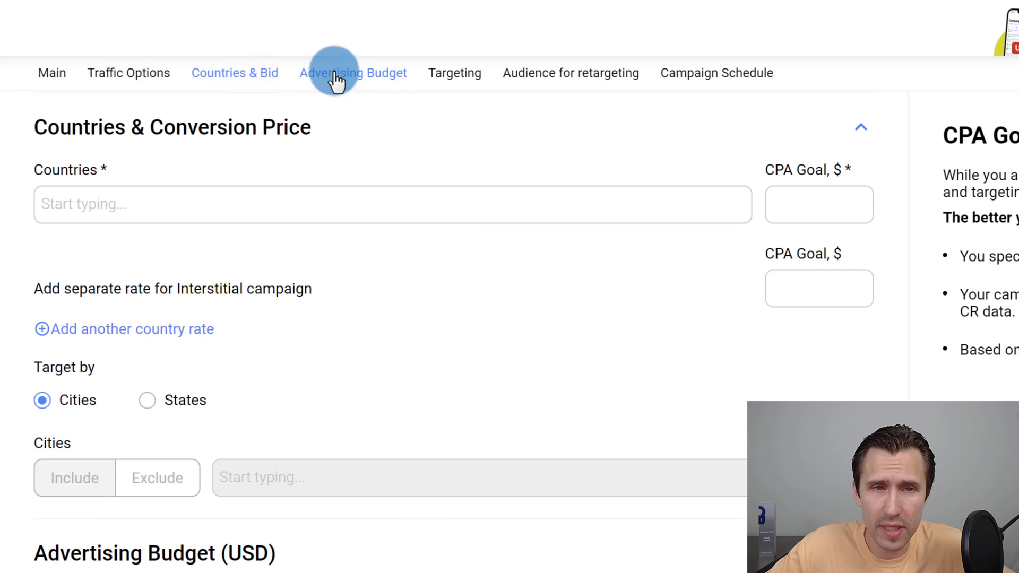
left_click(455, 76)
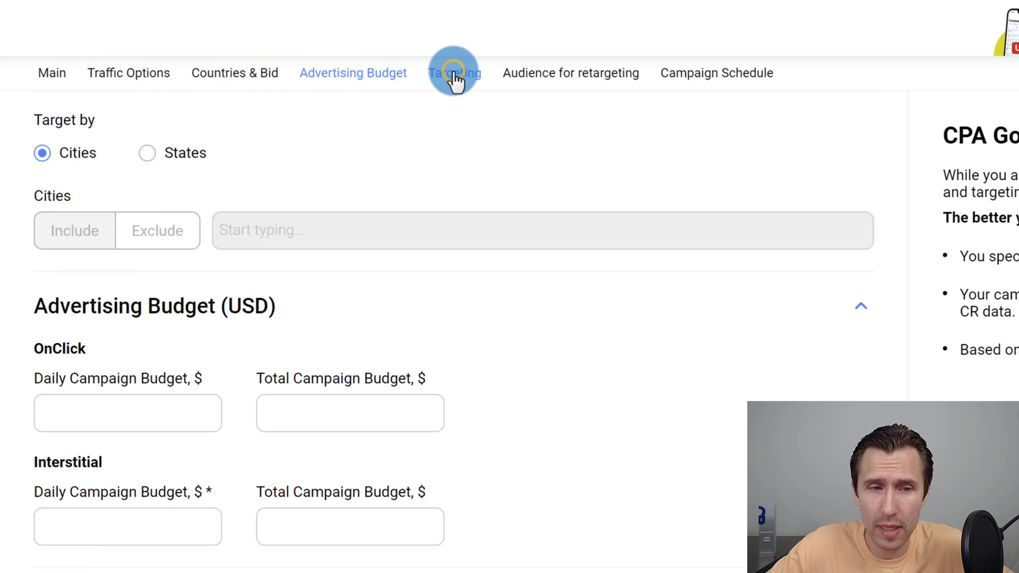
scroll(428, 521, "up", 15)
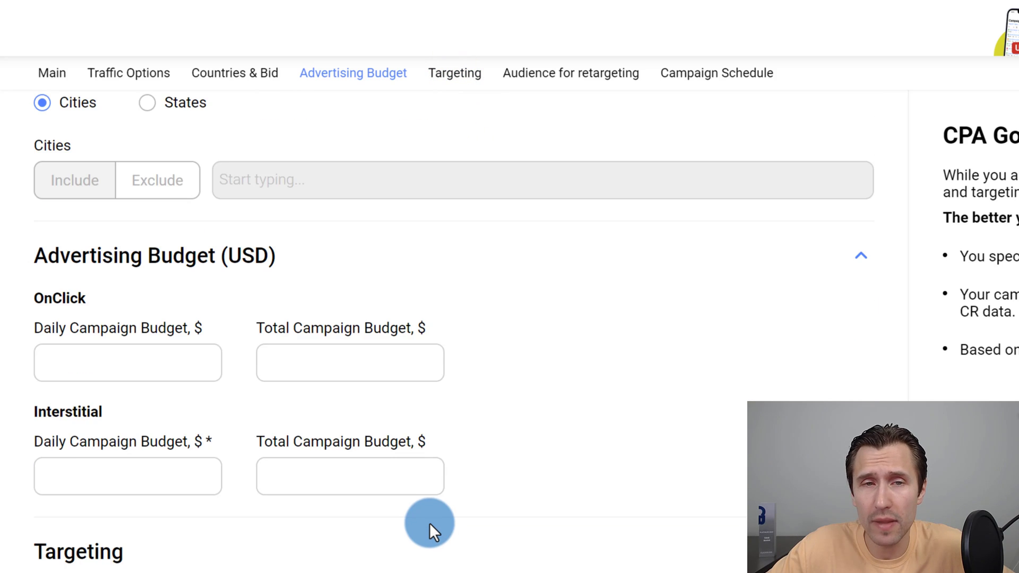
scroll(429, 496, "up", 10)
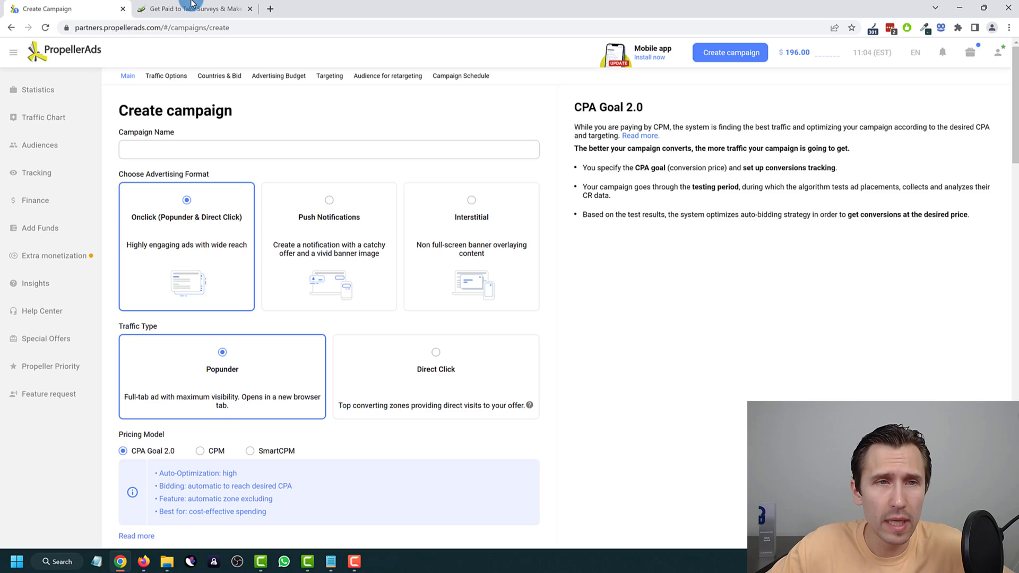
- Check the Survey Junkie offer page and name the campaign "Survey Junkie"
left_click(192, 7)
left_click(63, 8)
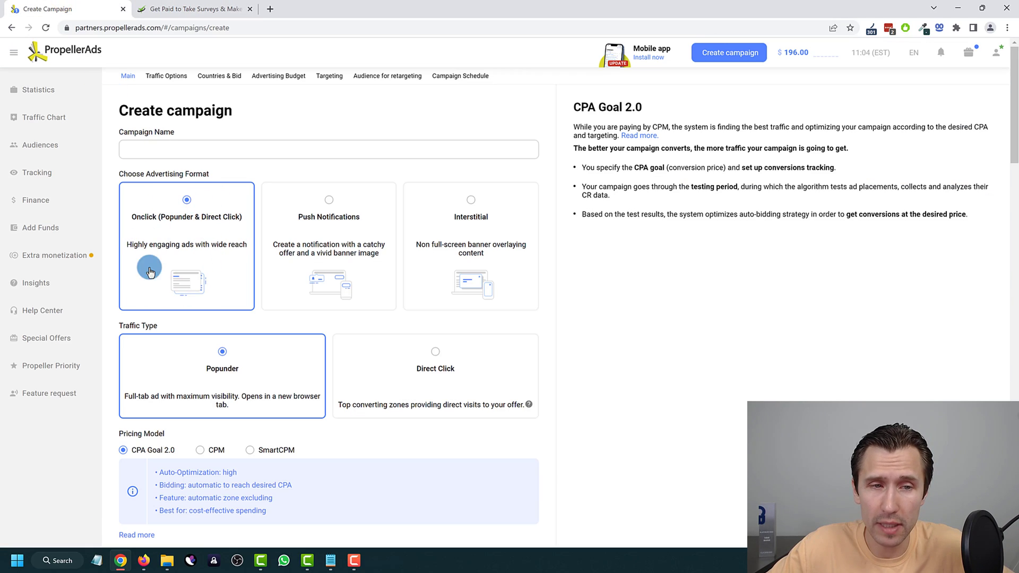
left_click(171, 4)
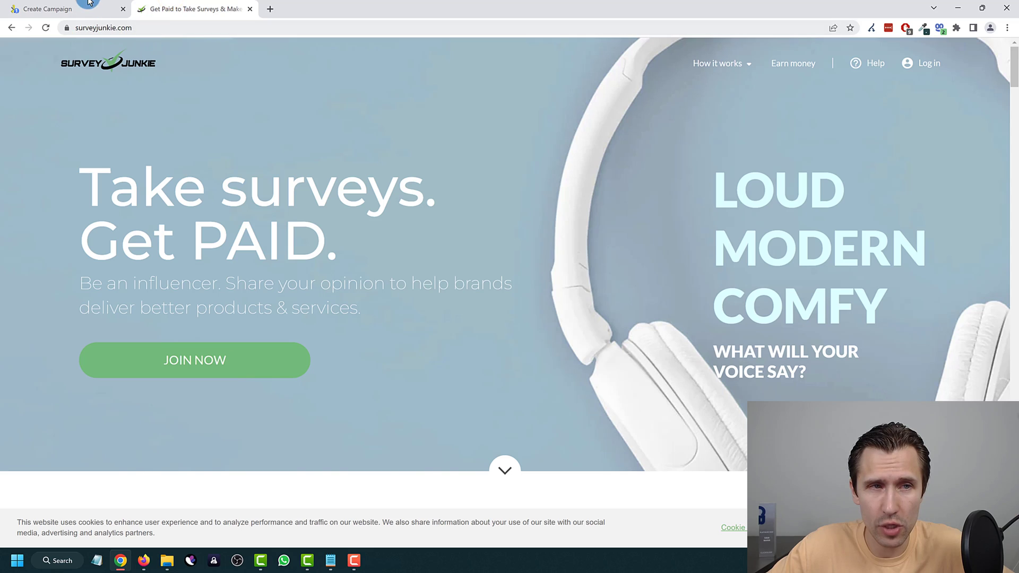
left_click(88, 7)
left_click(166, 151)
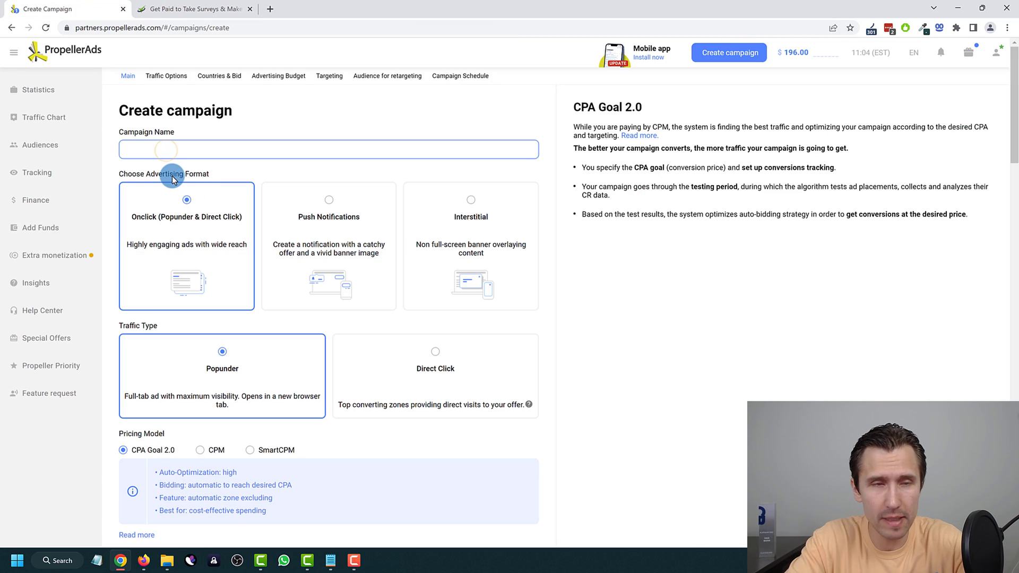
type("Survey Junkie")
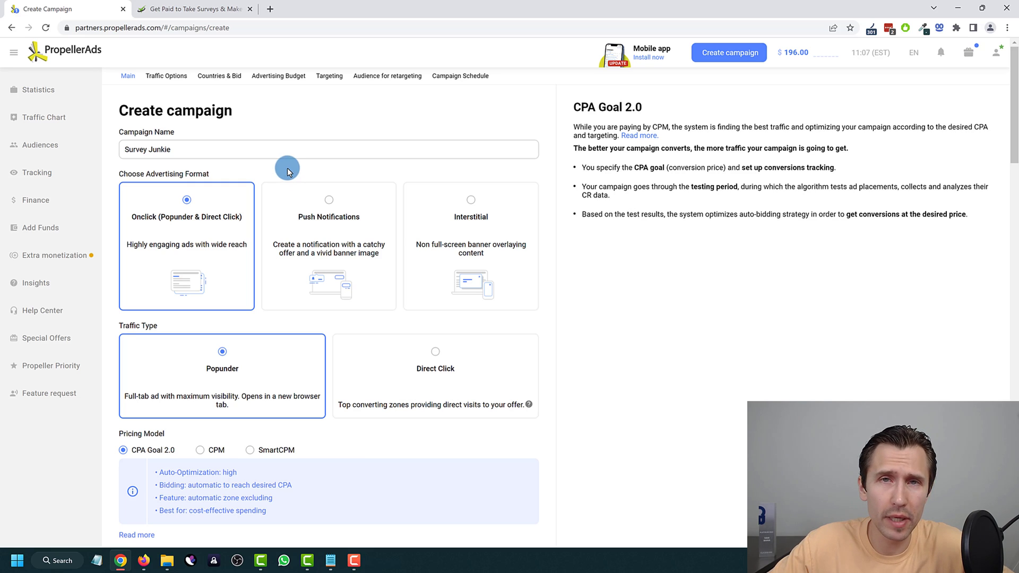
- Look through the whole Survey Junkie homepage as the landing page for the ad
left_click(193, 8)
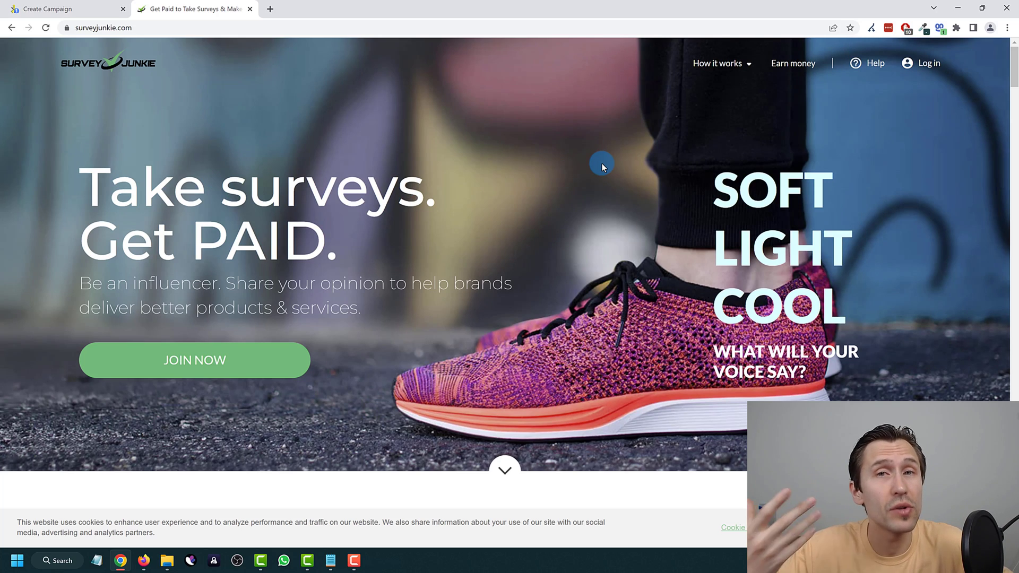
scroll(600, 163, "down", 15)
scroll(362, 222, "up", 15)
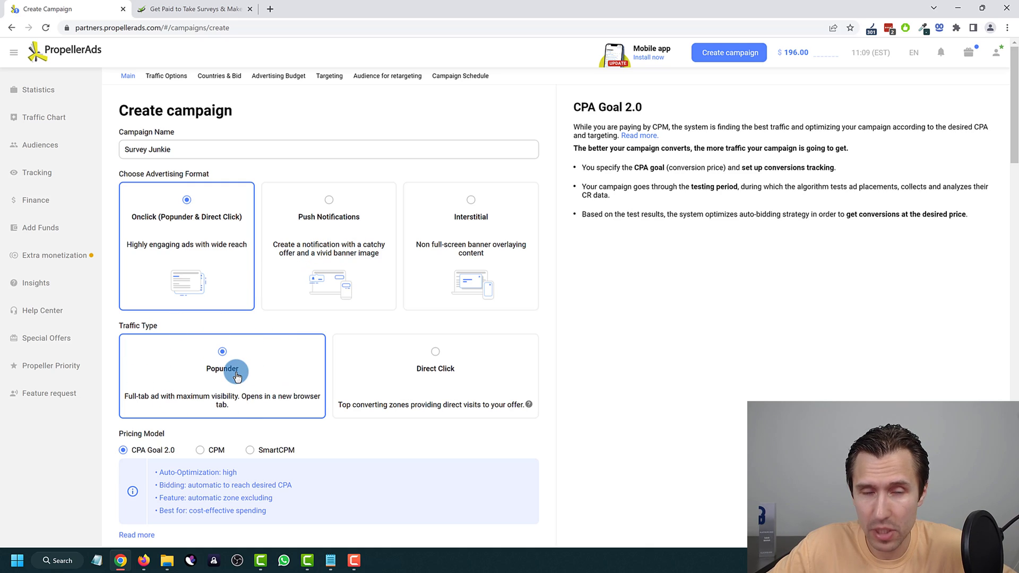
- Compare the Direct Click traffic type with Popunder, leaving Popunder selected
left_click(433, 377)
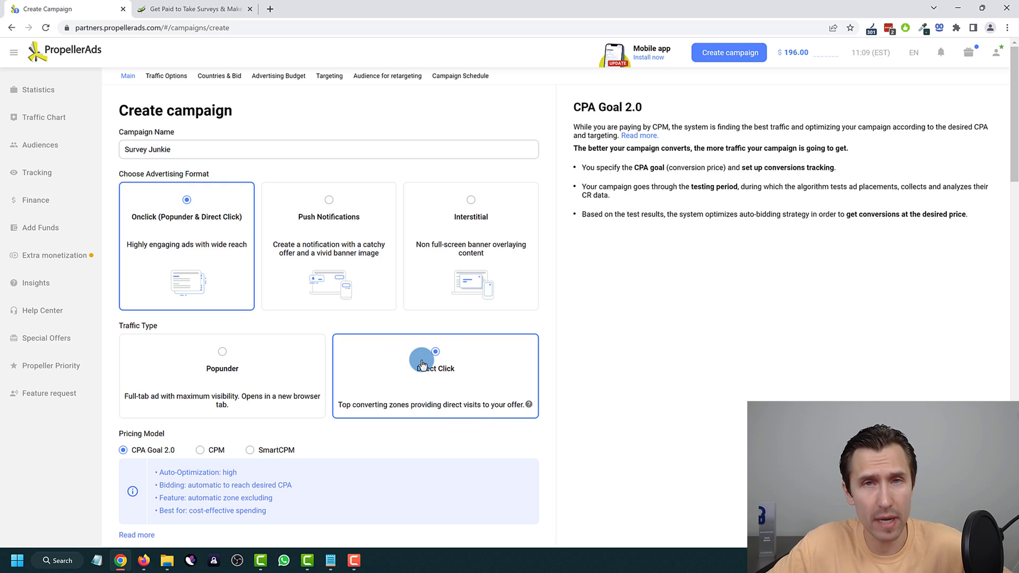
mouse_move(530, 405)
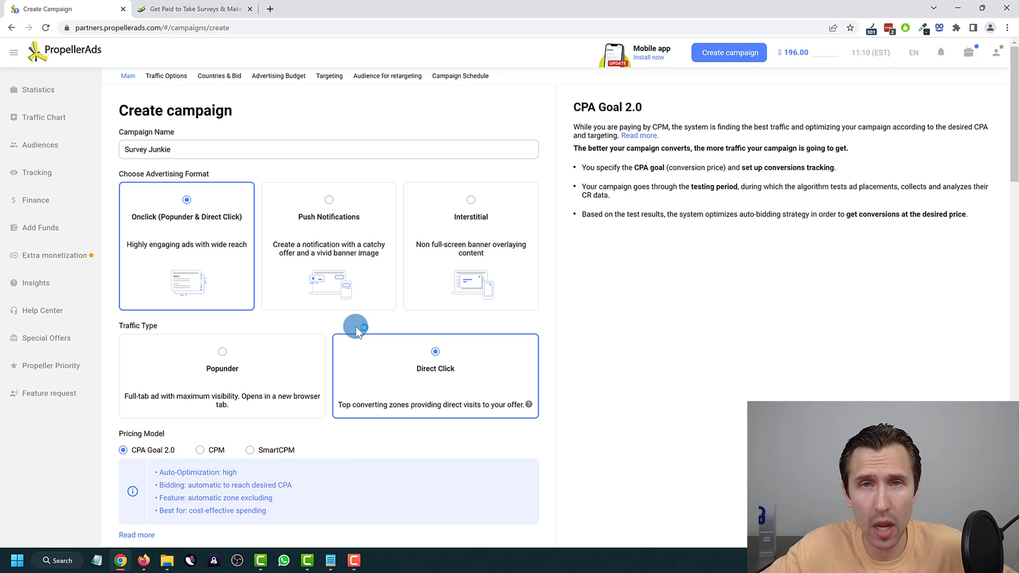
left_click(255, 377)
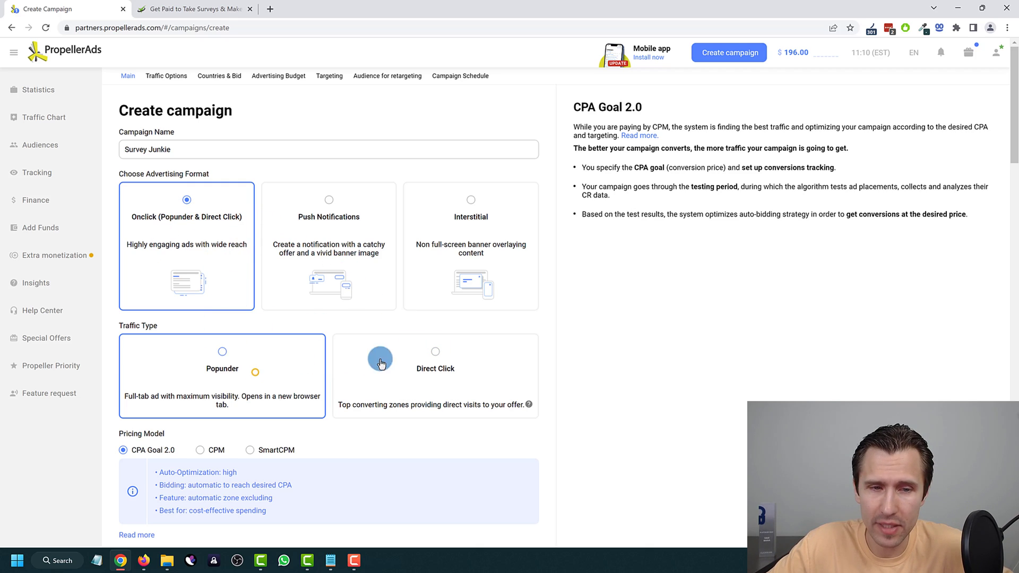
- Compare the Classic Push and In-Page Push types of the Push Notifications format, and check the Interstitial format
left_click(308, 258)
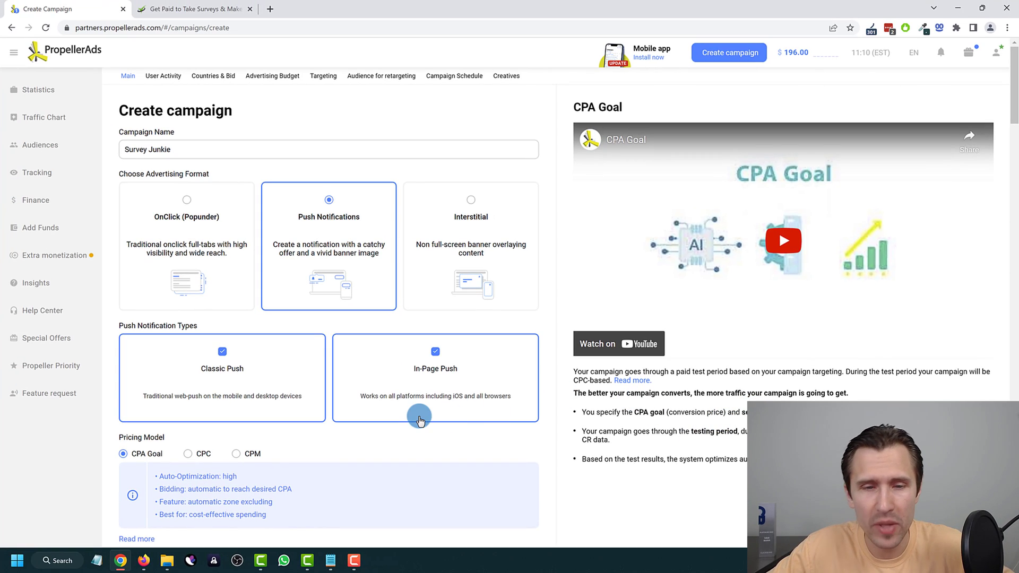
left_click(424, 386)
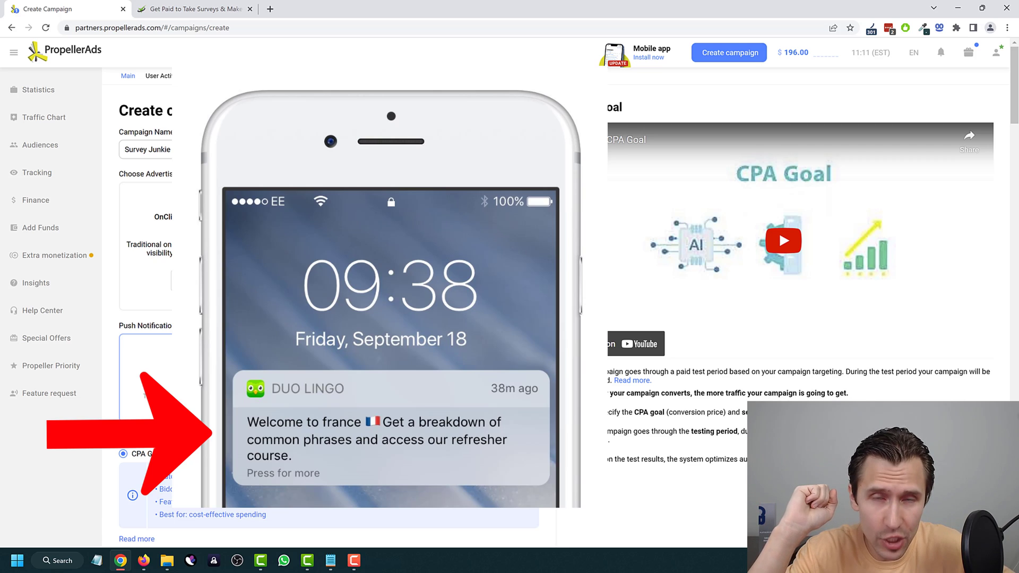
left_click(434, 388)
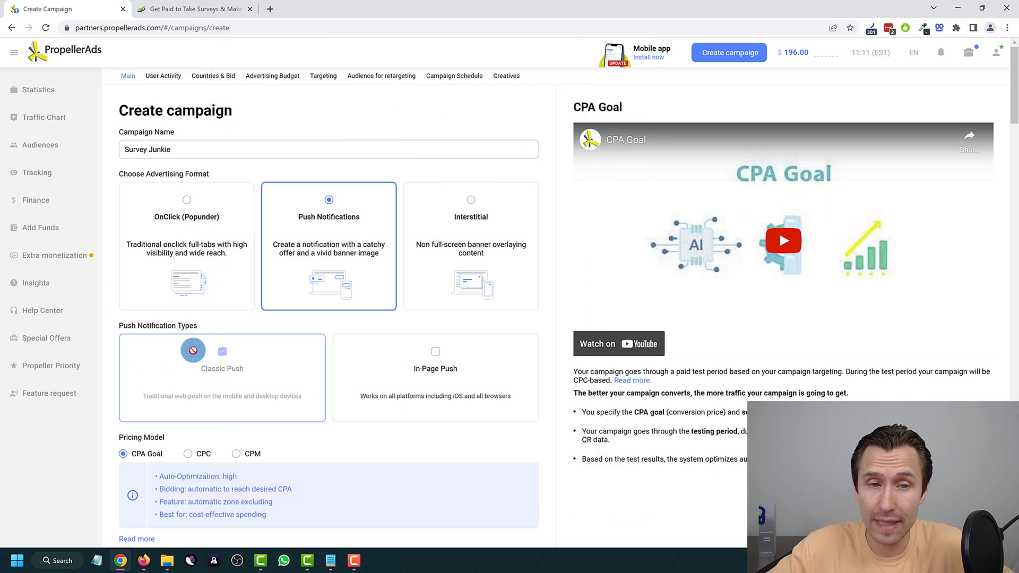
left_click(399, 391)
left_click(260, 375)
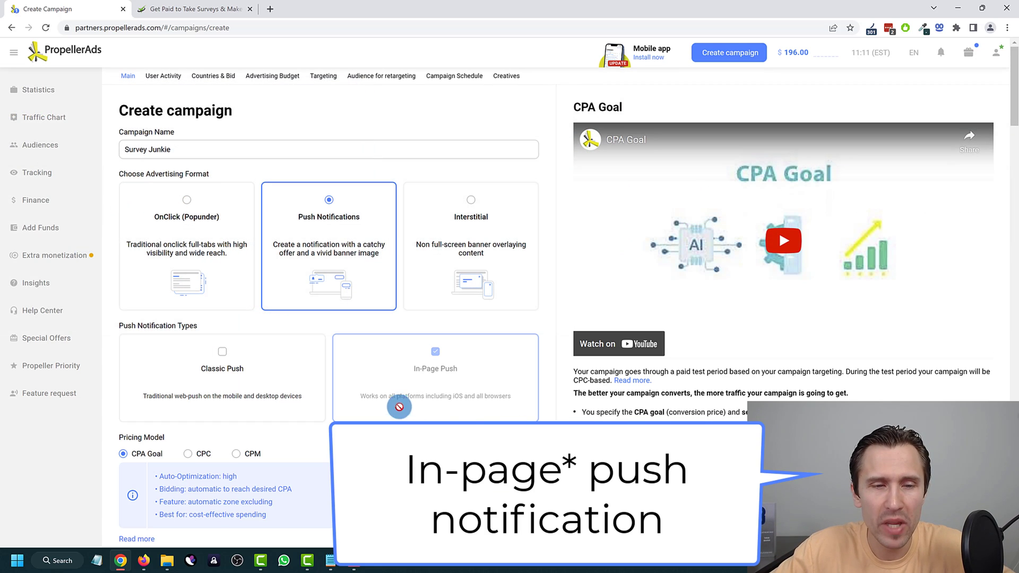
left_click(292, 356)
left_click(435, 371)
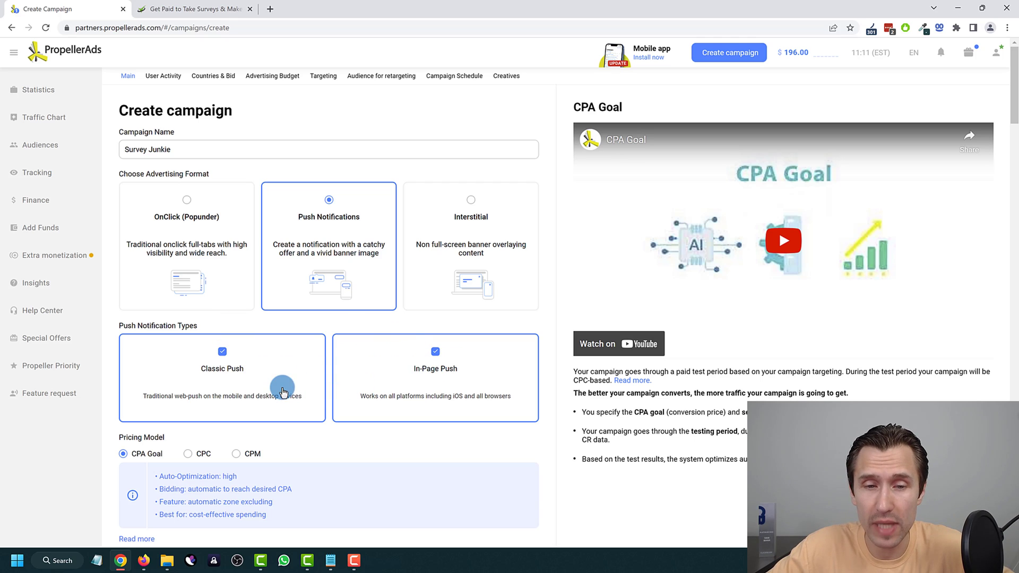
left_click(437, 259)
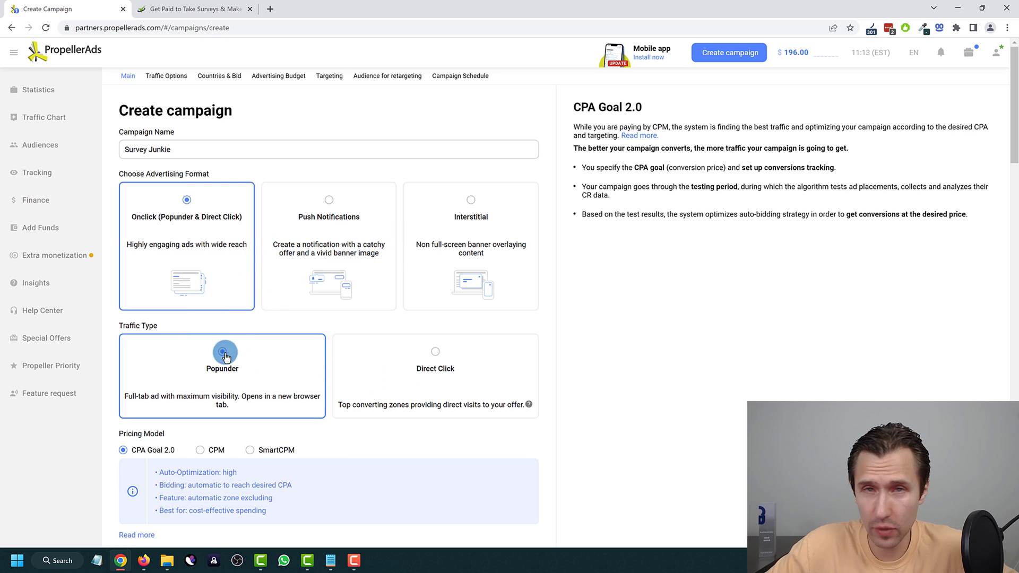
- Set the pricing model of the Onclick Popunder campaign to CPM
scroll(350, 361, "down", 1)
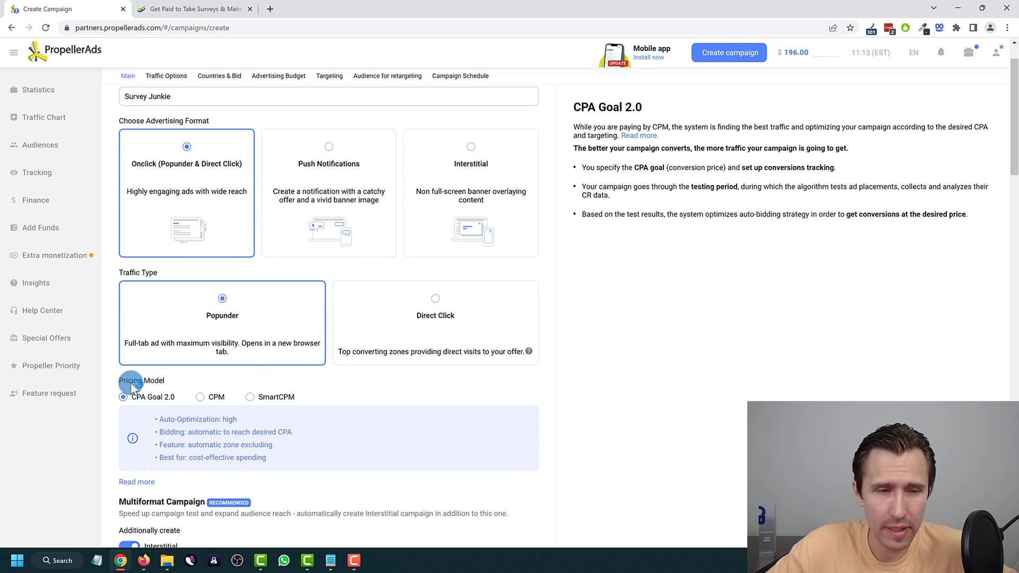
left_click(171, 381)
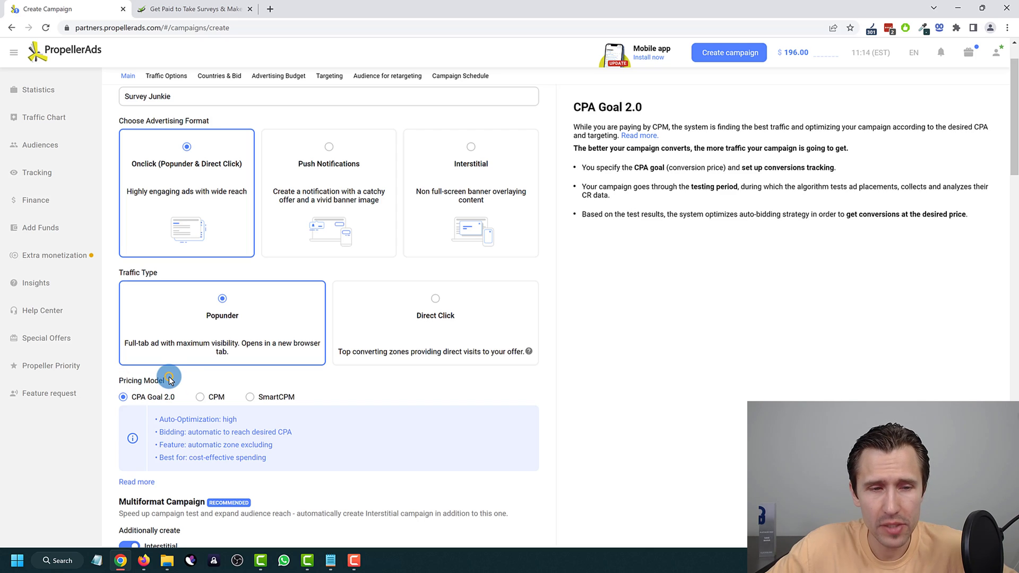
left_click(201, 398)
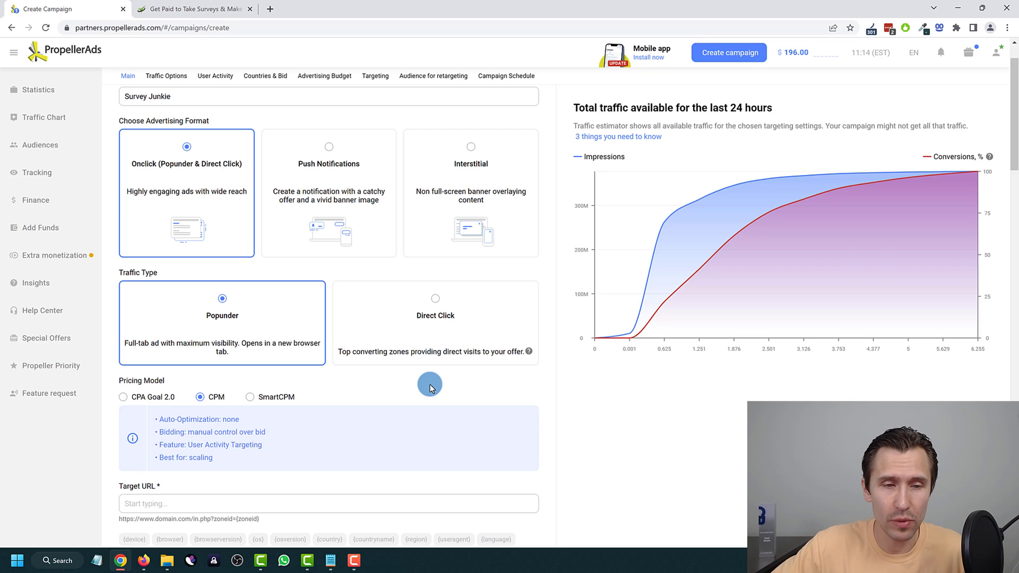
double_click(225, 397)
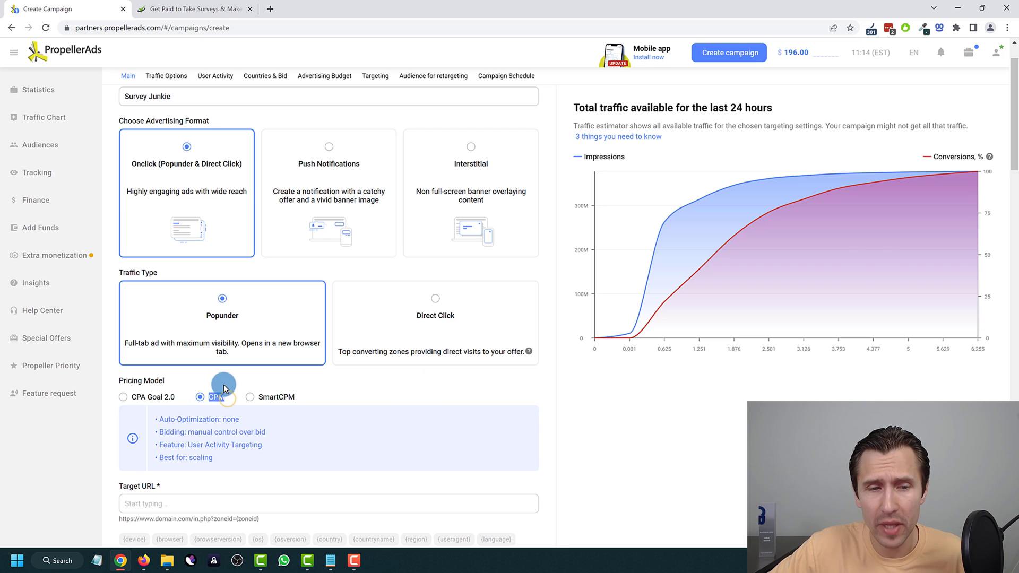
- Set the CPM bid to $1.00 in the Countries & Bid section
scroll(489, 382, "down", 8)
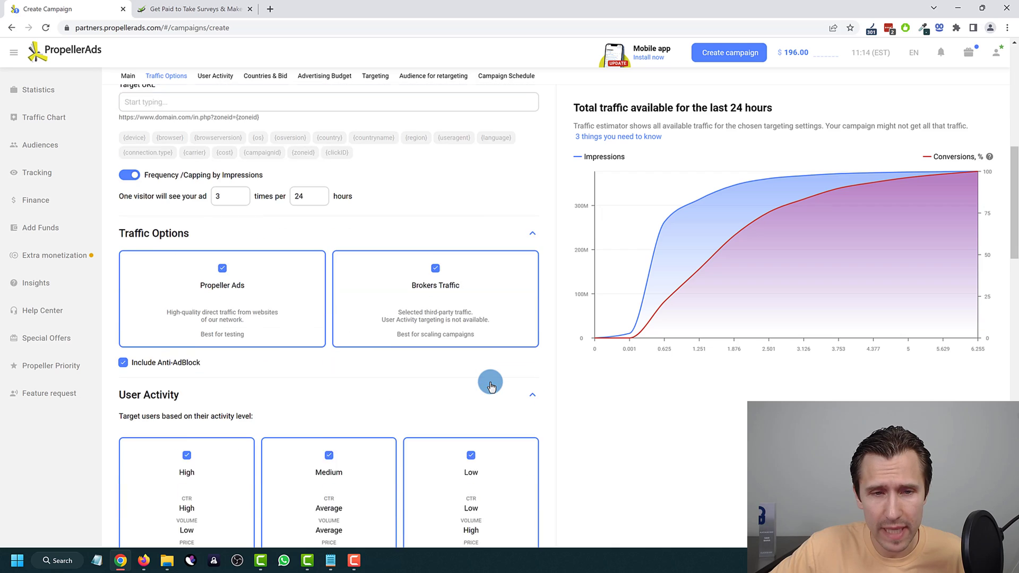
scroll(491, 385, "down", 7)
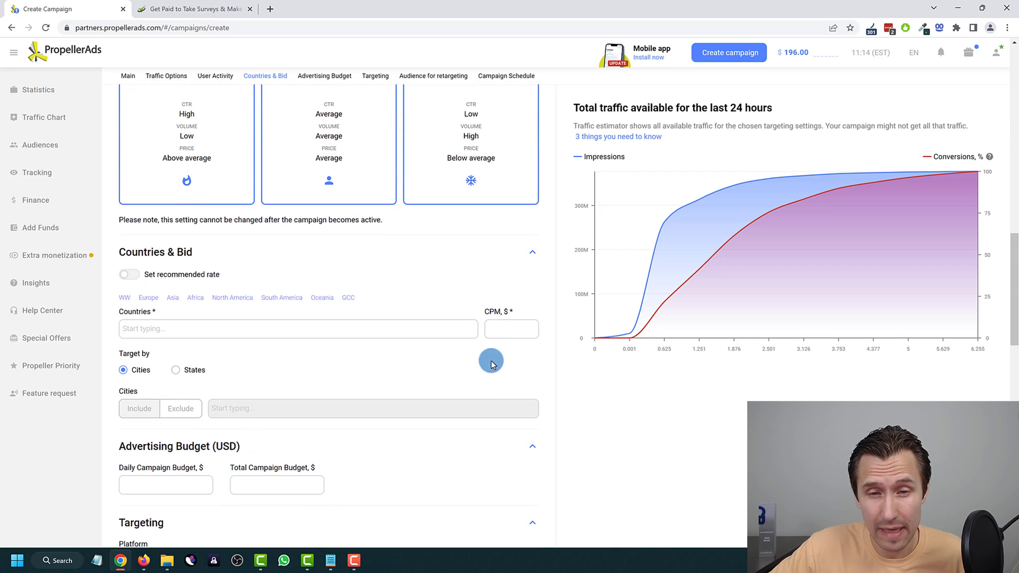
left_click(504, 329)
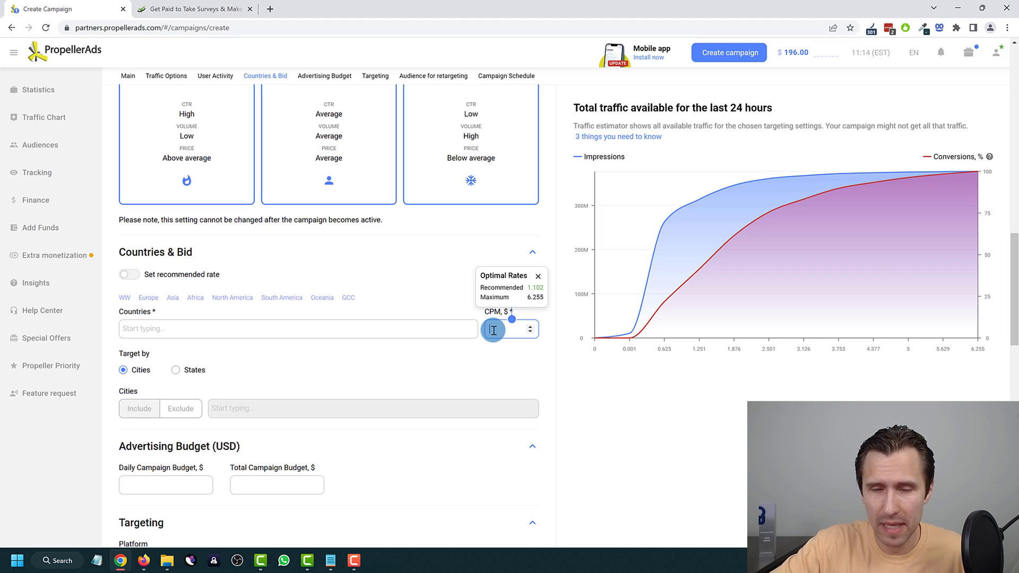
type("1.00")
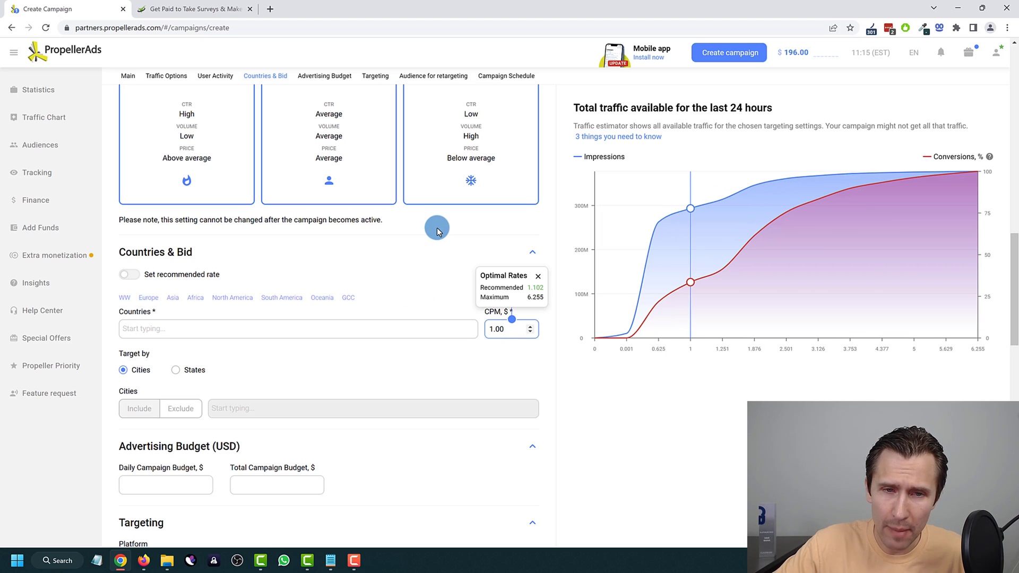
left_click(438, 230)
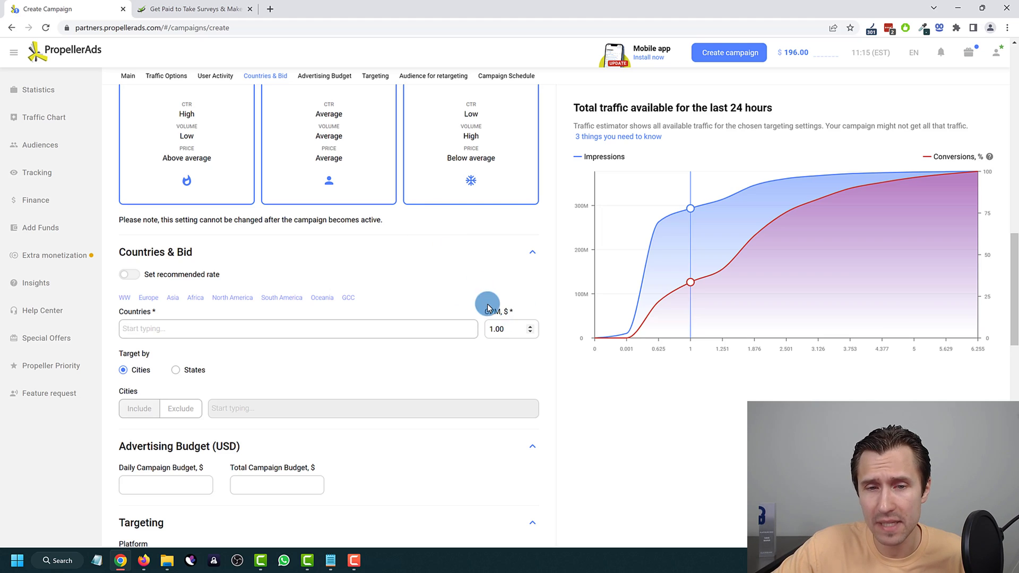
- Set the pricing model of the Popunder campaign to SmartCPM and read its bidding description
scroll(323, 173, "up", 10)
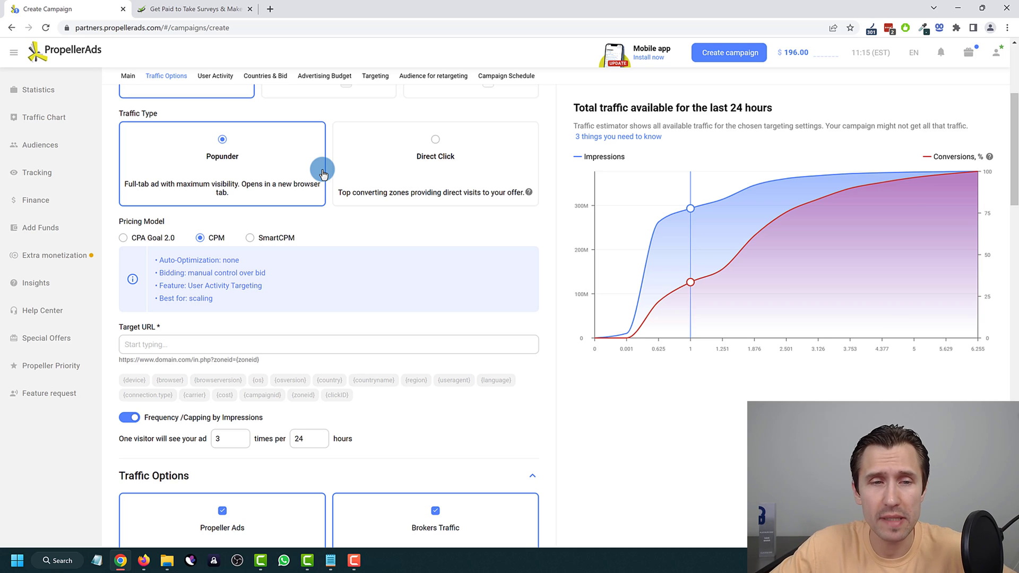
scroll(312, 236, "up", 1)
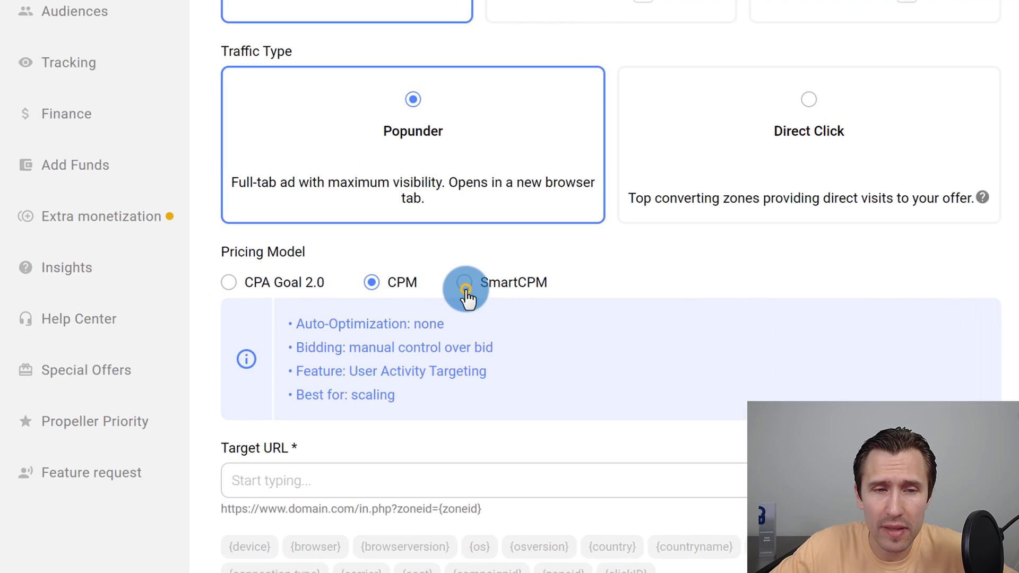
left_click(259, 292)
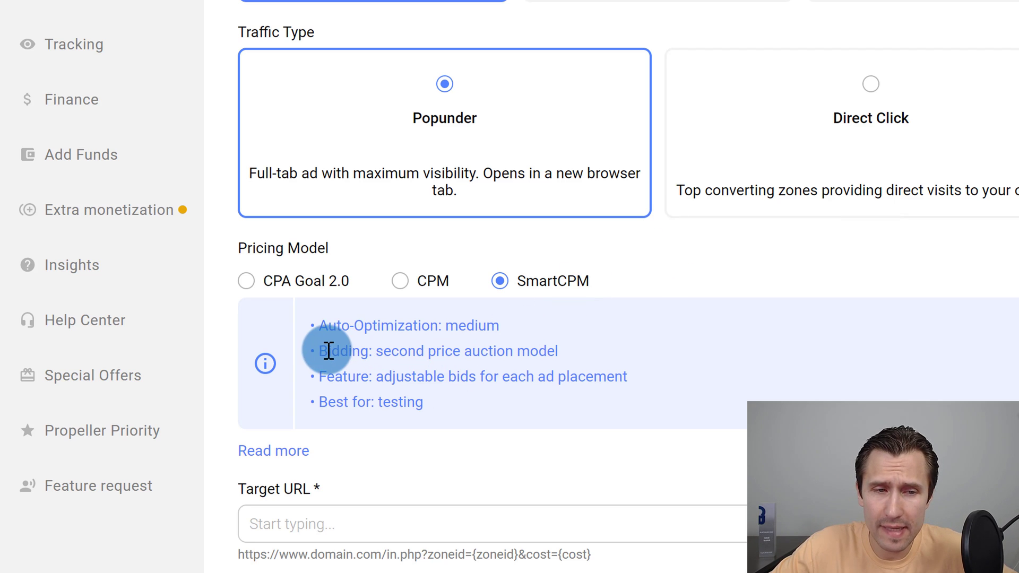
left_click_drag(320, 355, 588, 355)
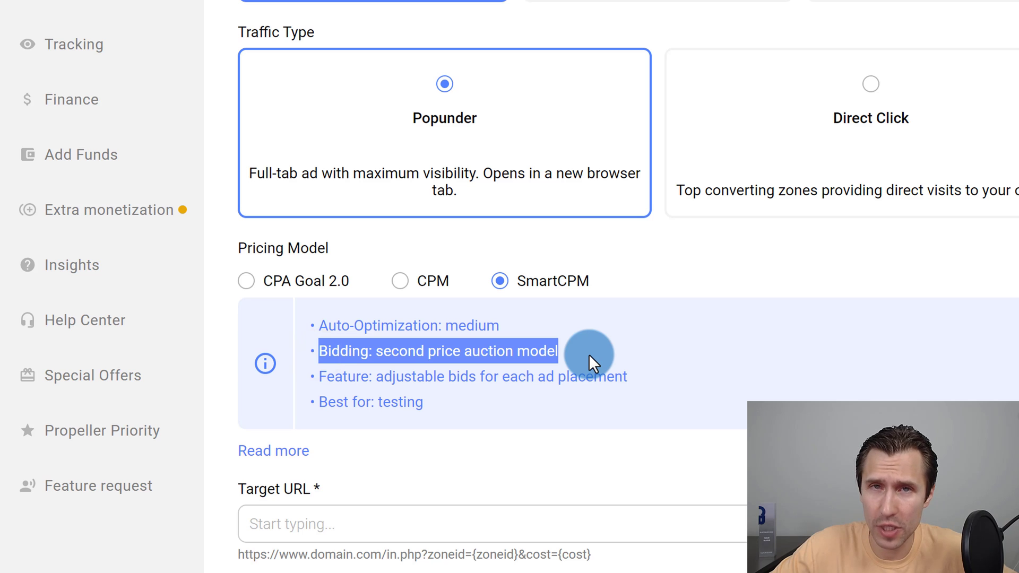
left_click(457, 353)
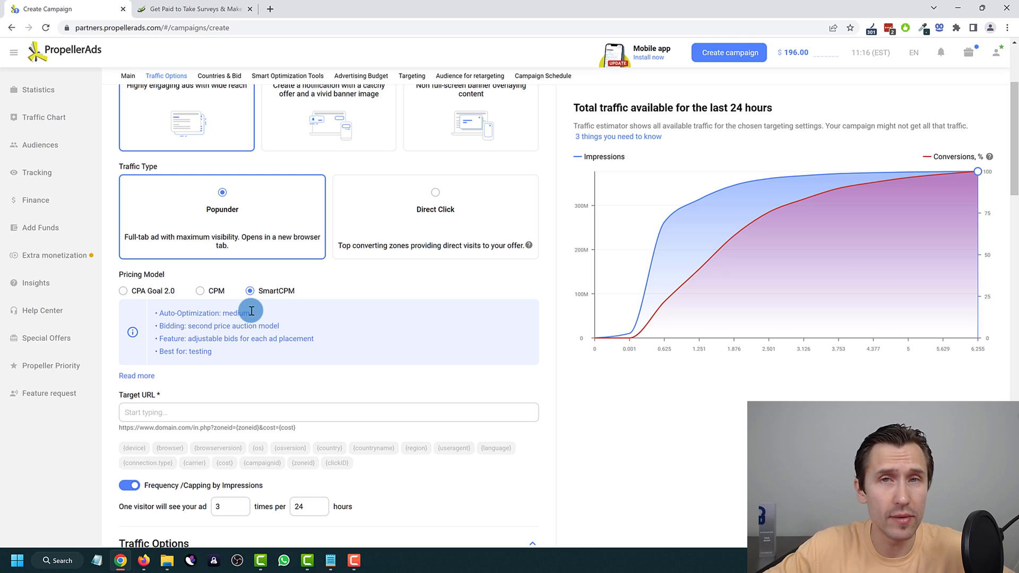
left_click_drag(188, 326, 258, 327)
left_click(258, 327)
- Disable automatic bidding in the Countries & Bid section and set the CPM bid to $1.00
scroll(258, 326, "down", 3)
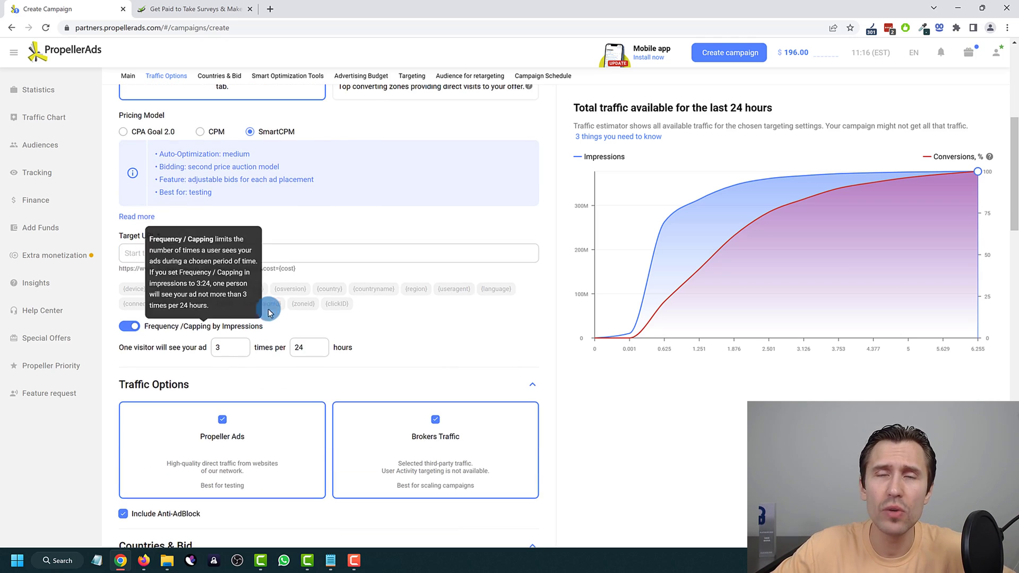
scroll(463, 337, "down", 4)
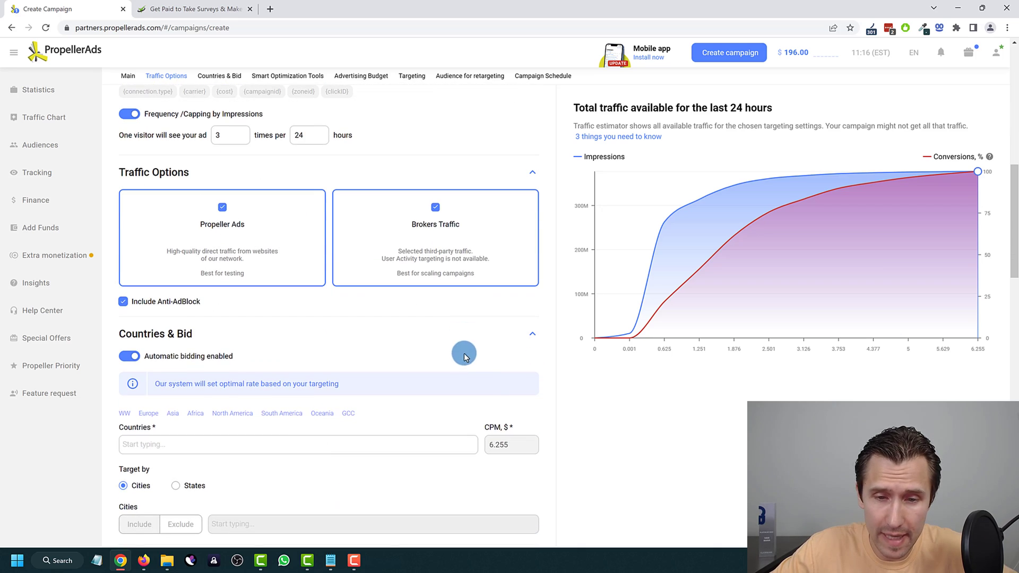
left_click(129, 357)
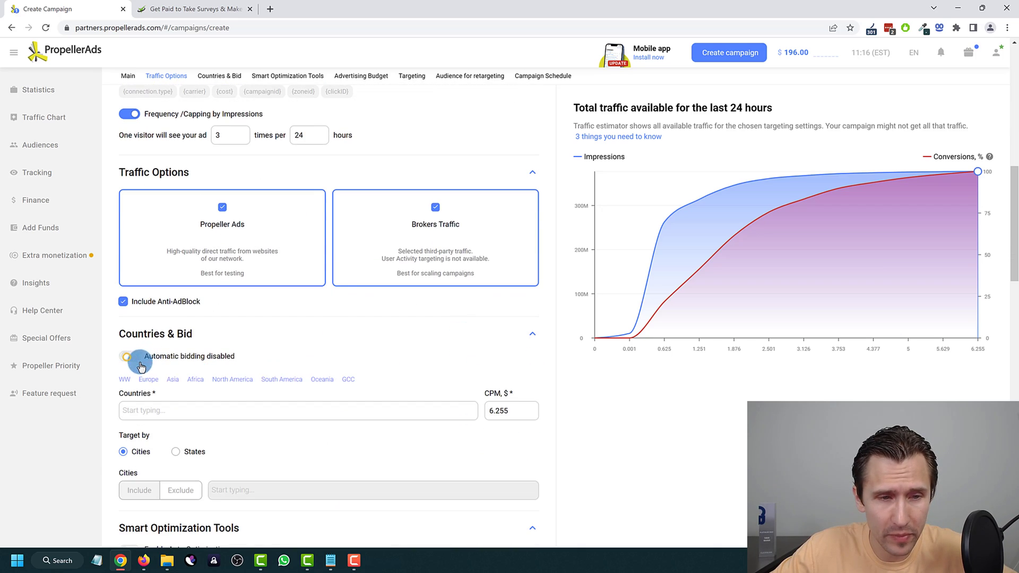
left_click_drag(509, 412, 486, 409)
type("1.00")
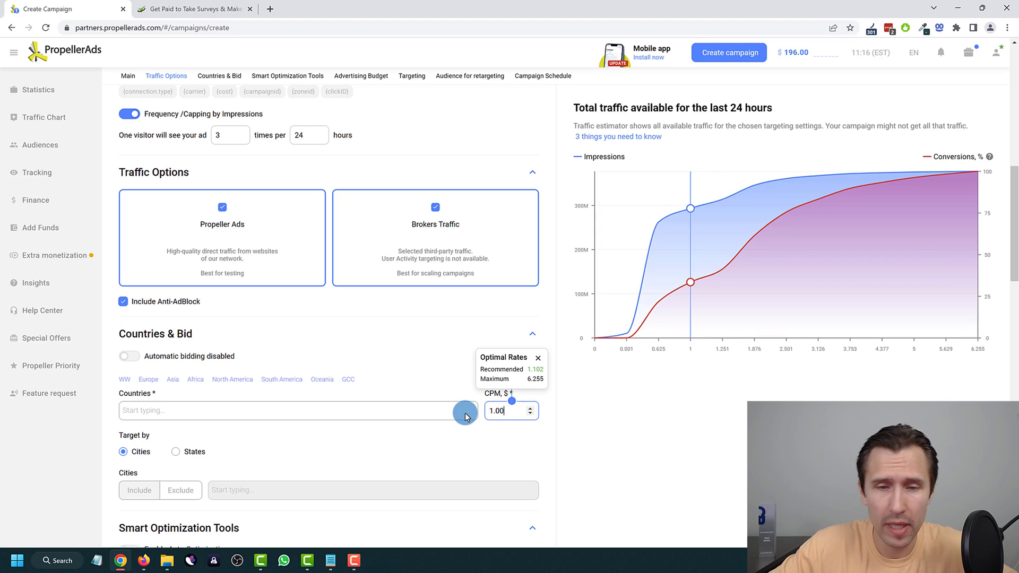
left_click(662, 412)
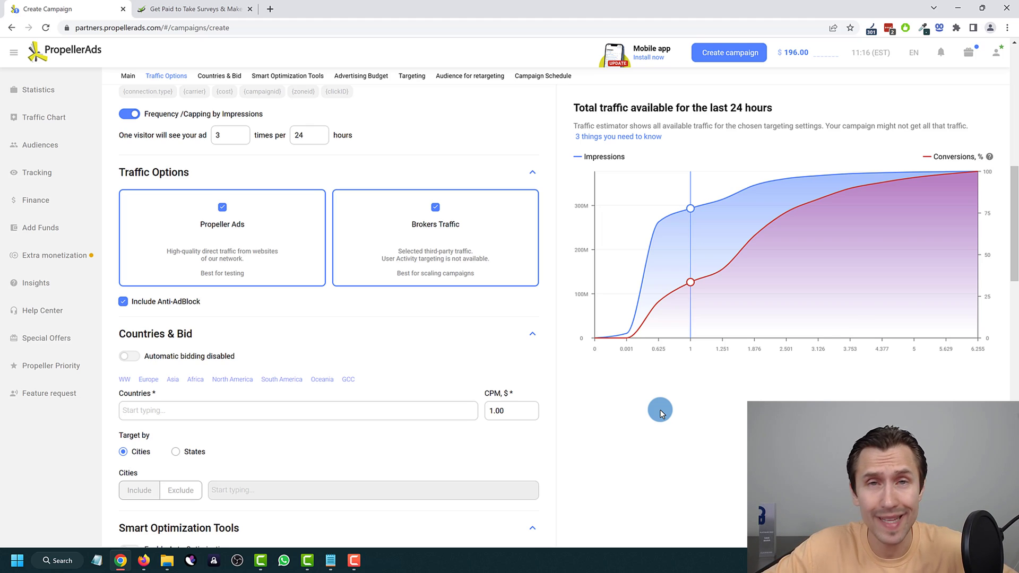
- Examine the SmartCPM description, focusing on its bidding method and its bid feature for ad placements
scroll(534, 314, "up", 6)
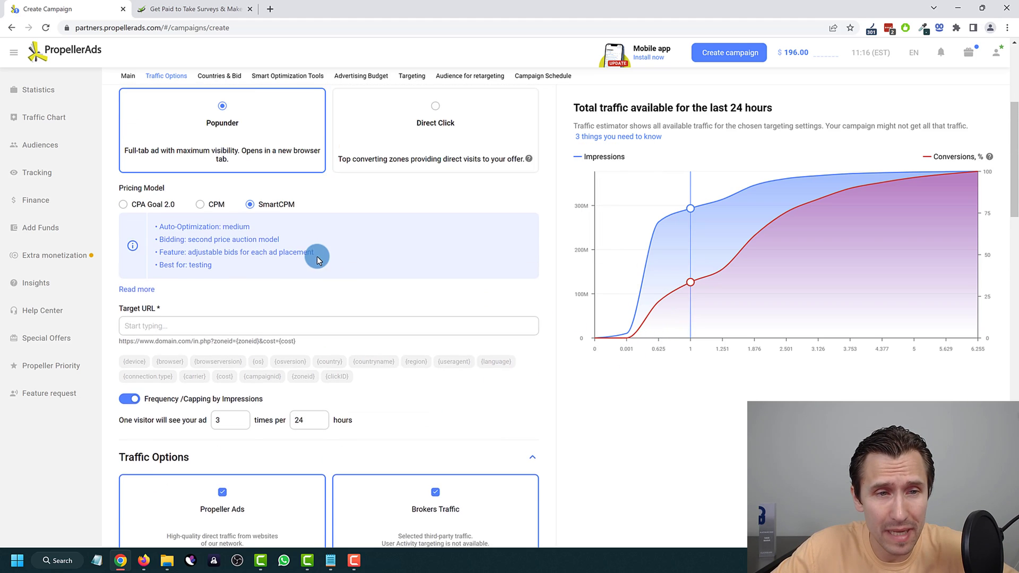
left_click_drag(190, 274, 292, 273)
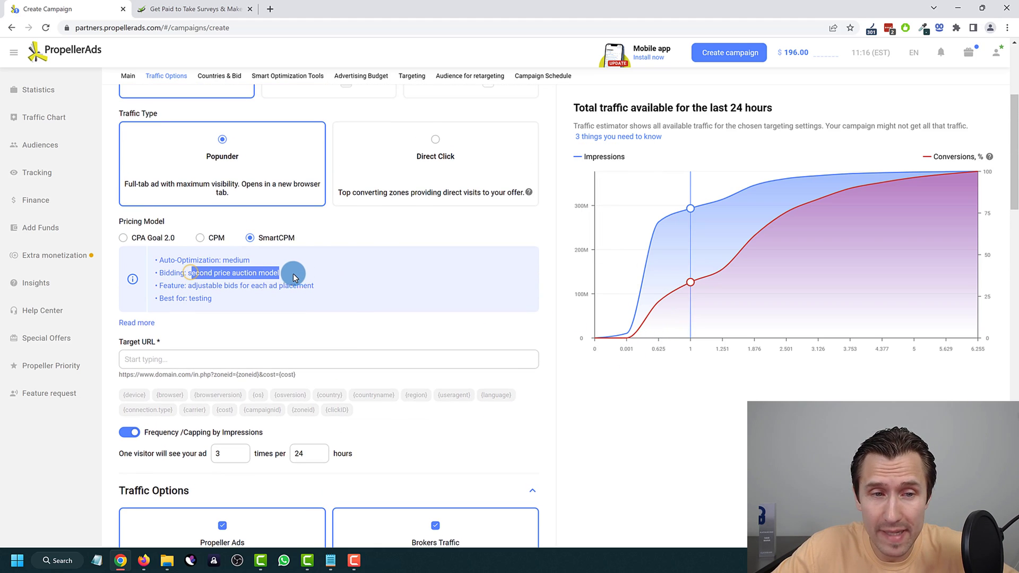
left_click(240, 275)
scroll(471, 425, "down", 4)
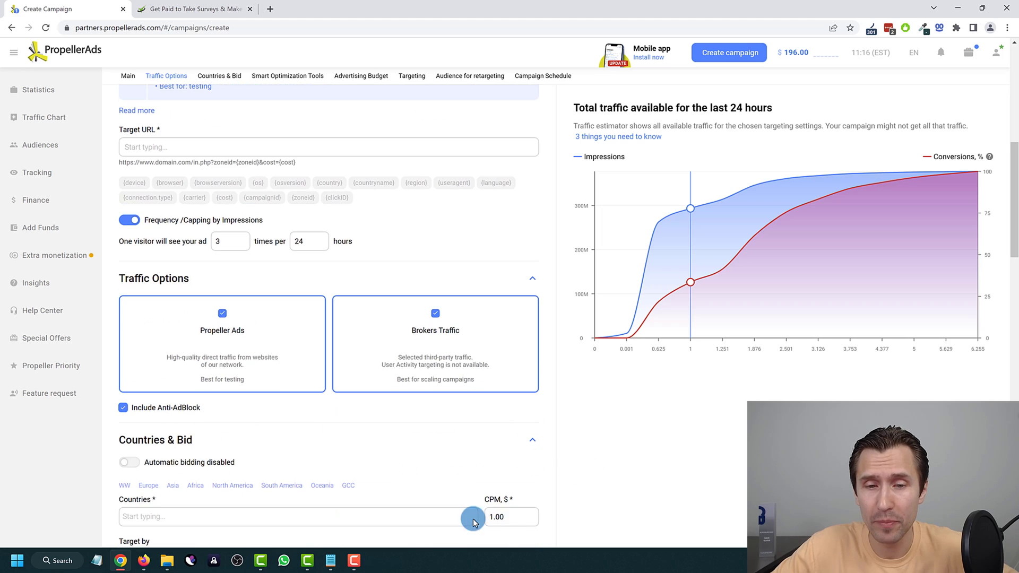
scroll(312, 250, "up", 3)
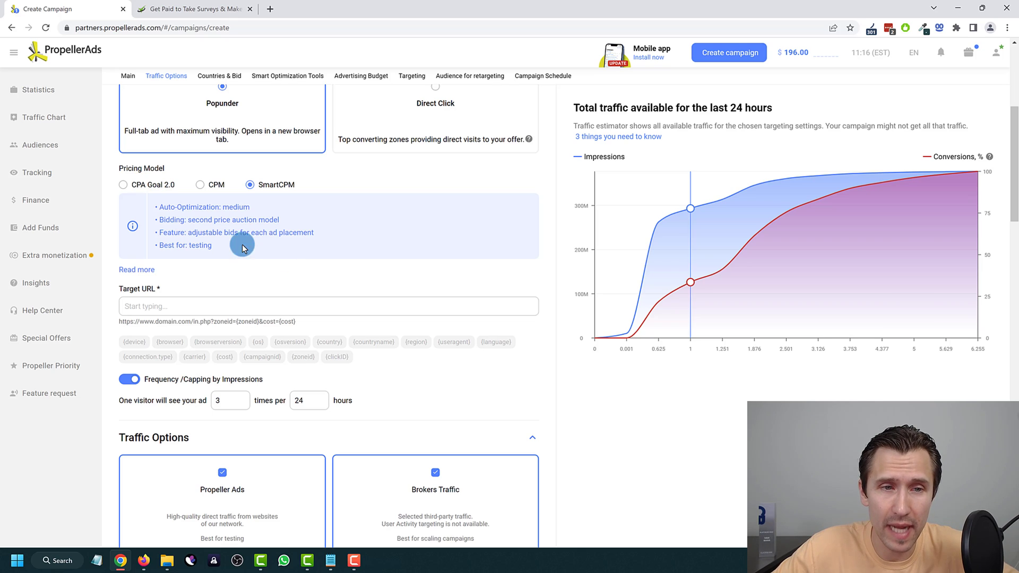
left_click_drag(164, 233, 336, 235)
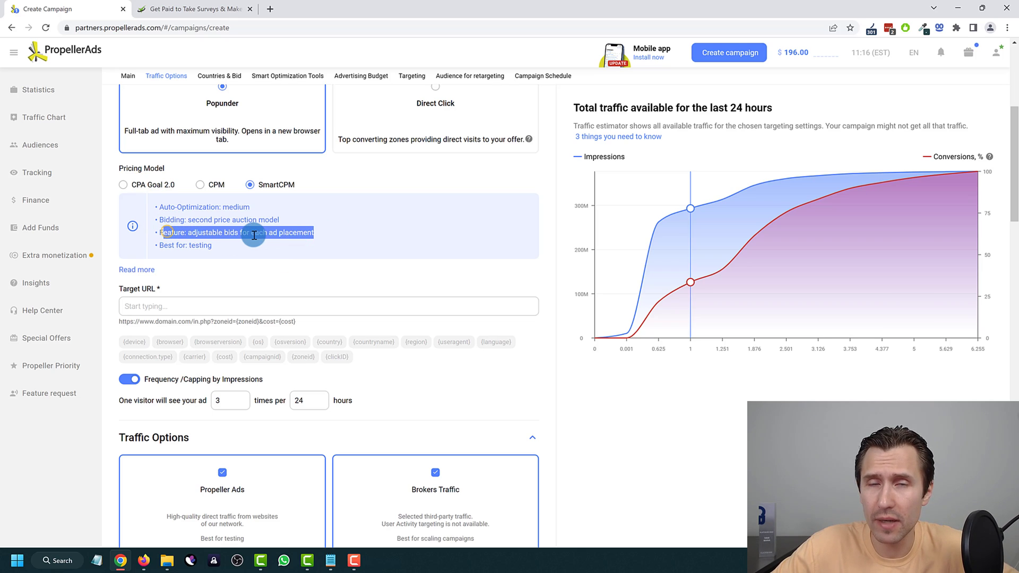
left_click(254, 235)
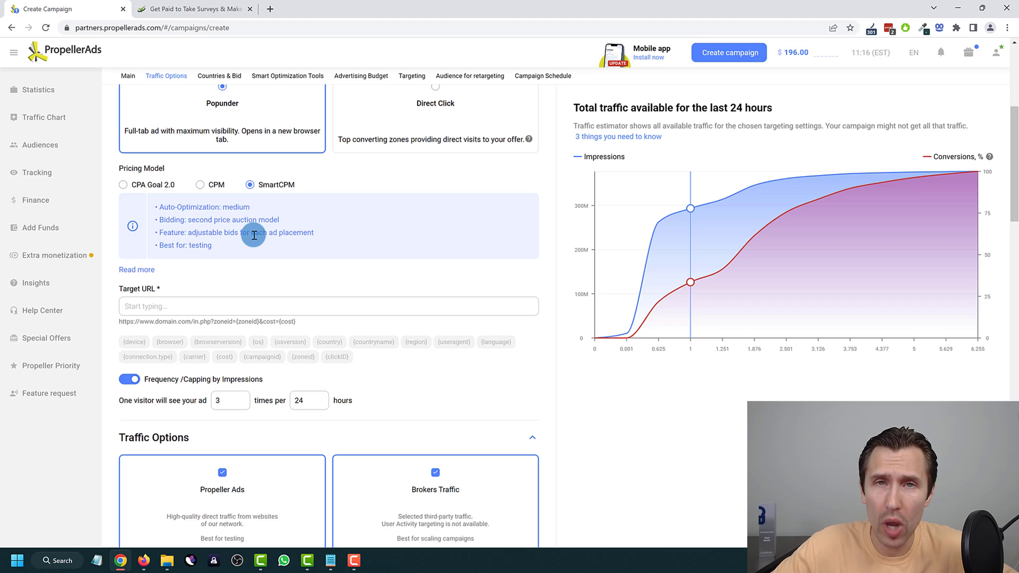
scroll(254, 235, "down", 1)
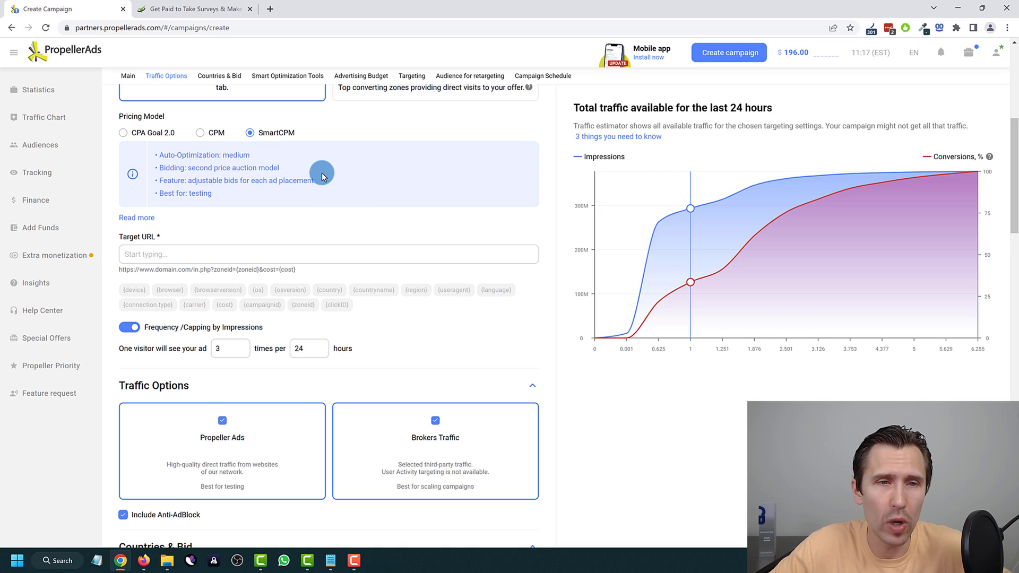
scroll(319, 212, "up", 3)
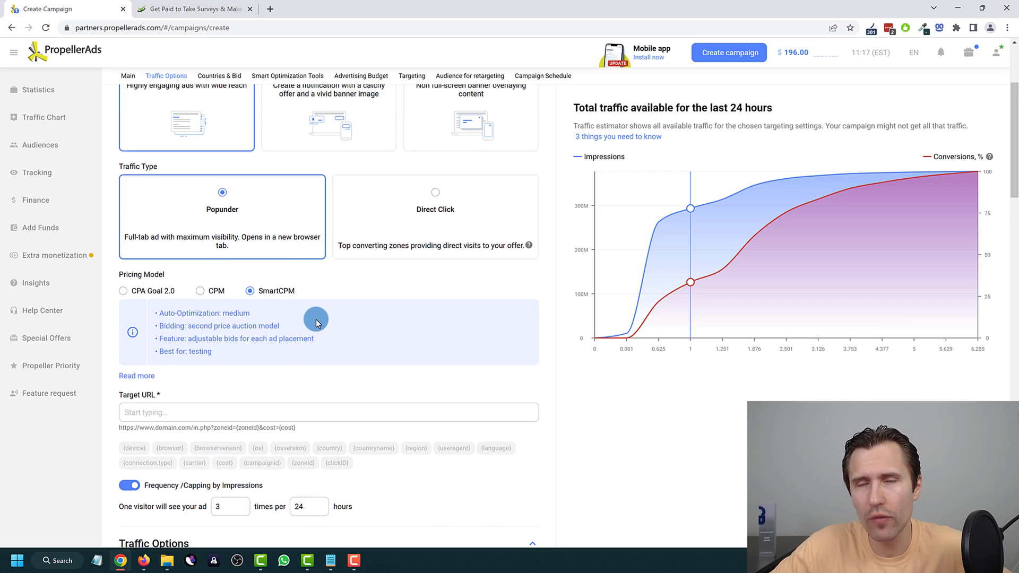
scroll(314, 335, "up", 1)
left_click_drag(182, 344, 423, 352)
left_click(423, 352)
- Switch the advertising format to Push Notifications and set its pricing model to CPC
left_click(351, 199)
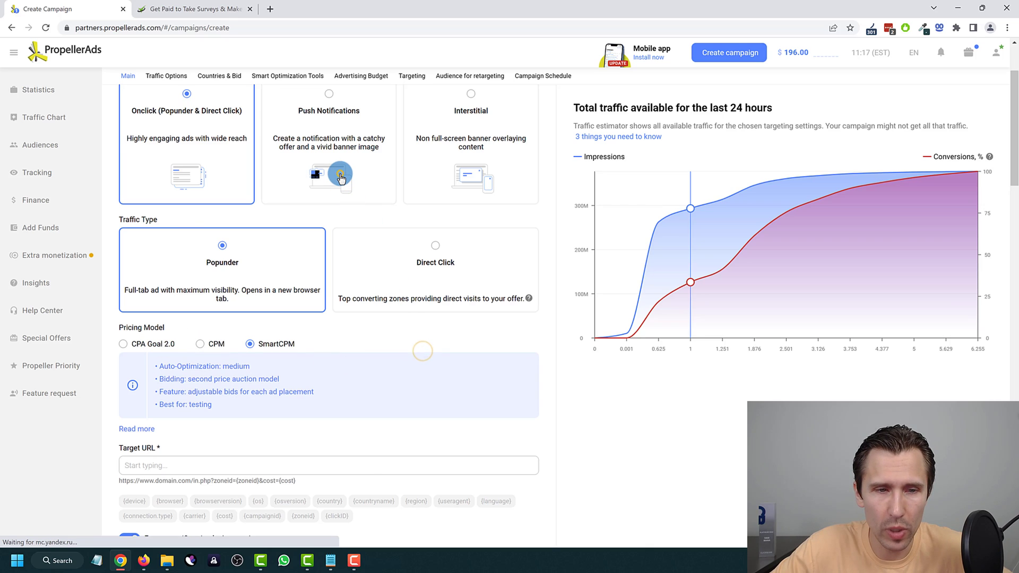
left_click(366, 111)
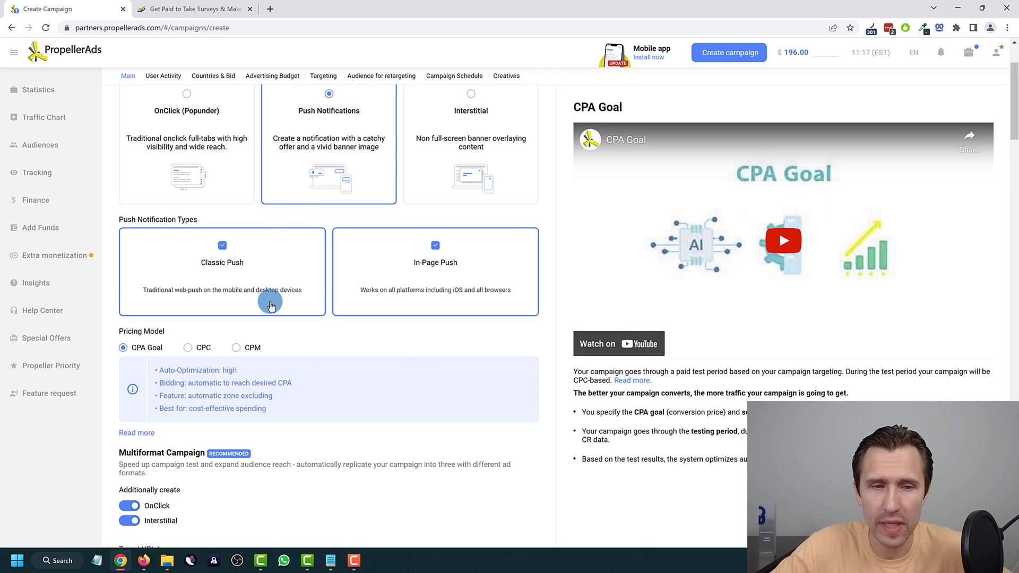
left_click(207, 349)
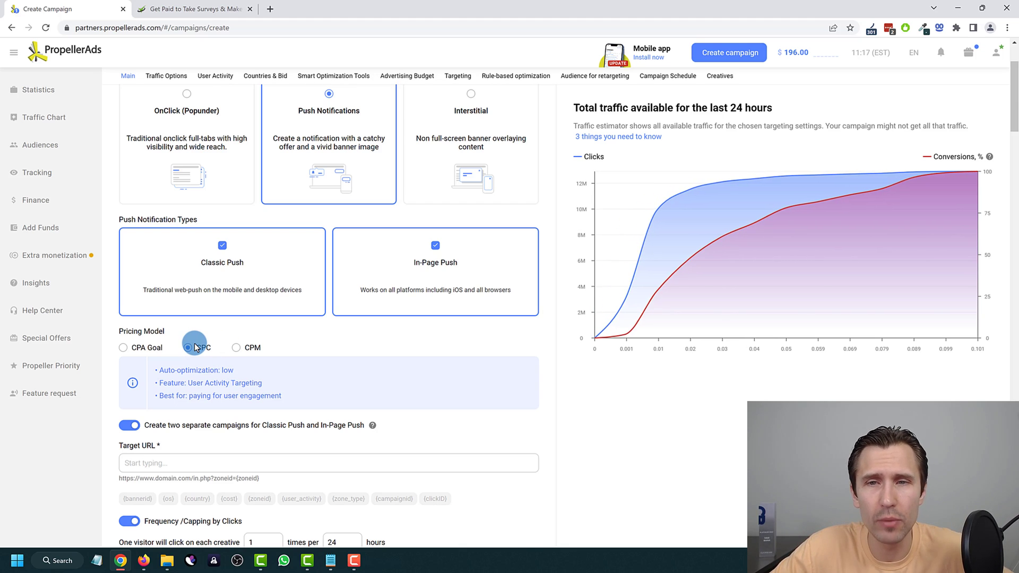
left_click_drag(214, 348, 197, 347)
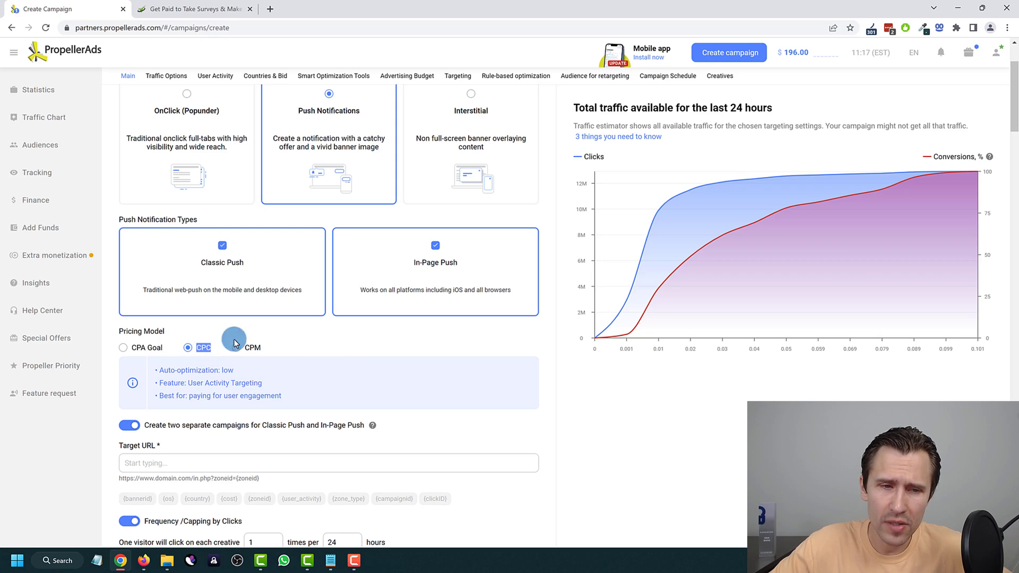
- Check the CPC bid and its optimal rates in the Countries & Bid section, and review the CPC pricing model
scroll(365, 341, "down", 2)
scroll(366, 345, "down", 2)
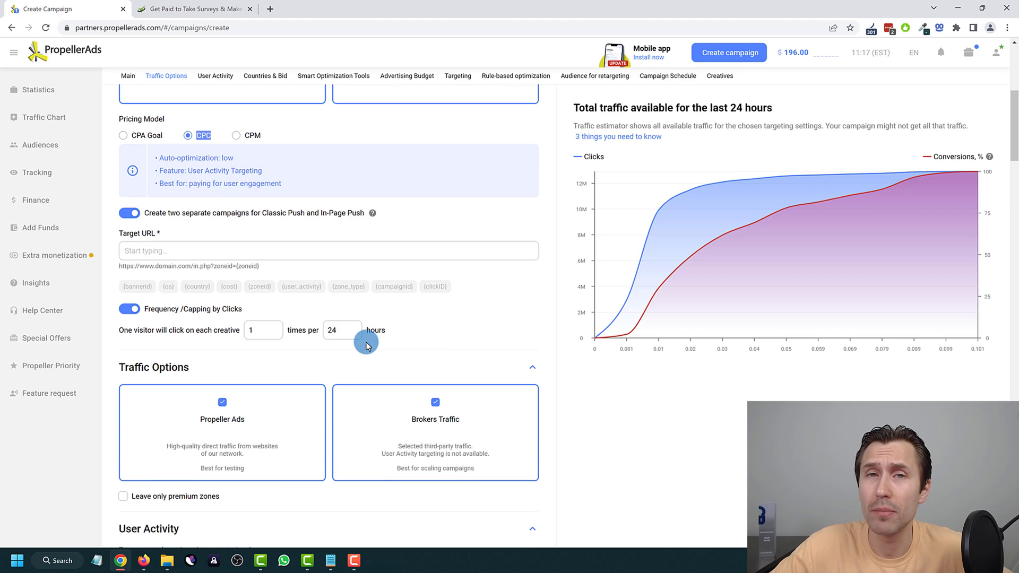
scroll(367, 345, "down", 6)
scroll(367, 345, "down", 3)
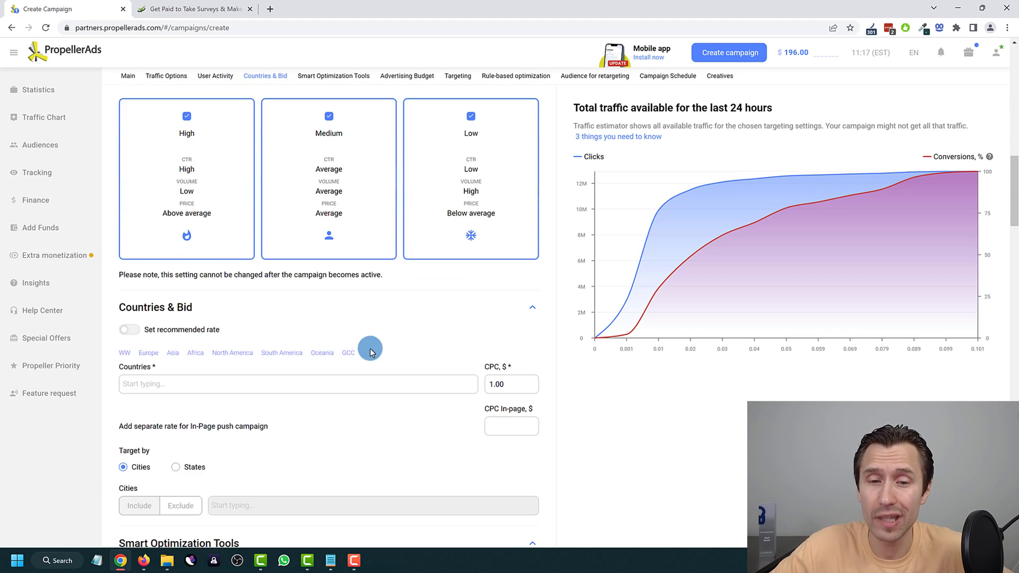
left_click(491, 381)
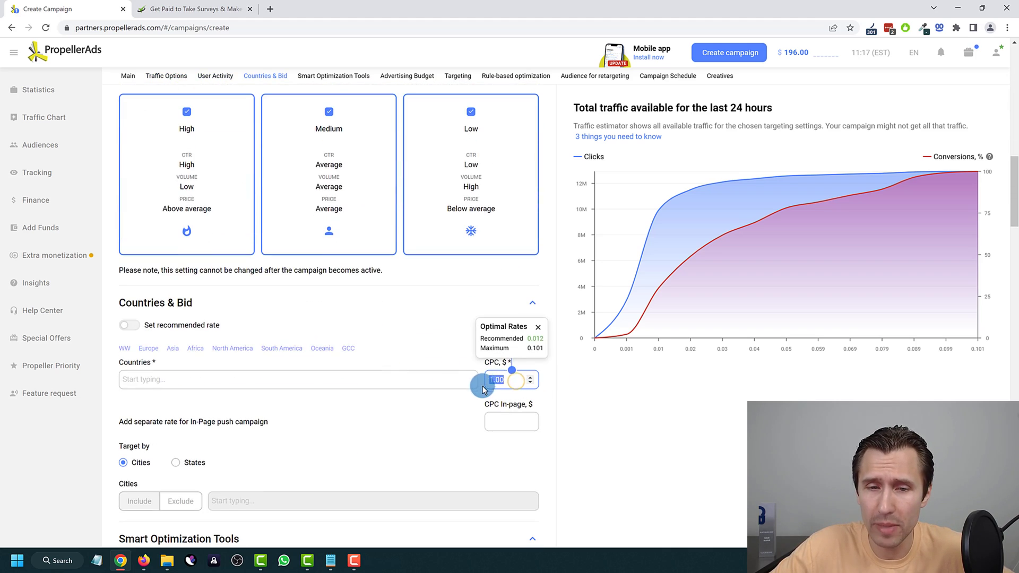
double_click(490, 388)
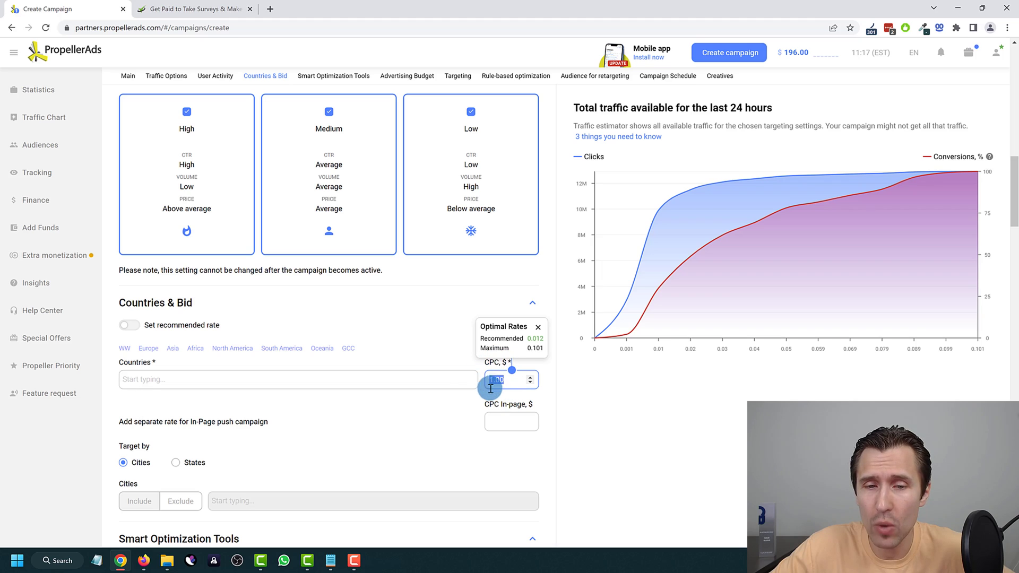
left_click(466, 404)
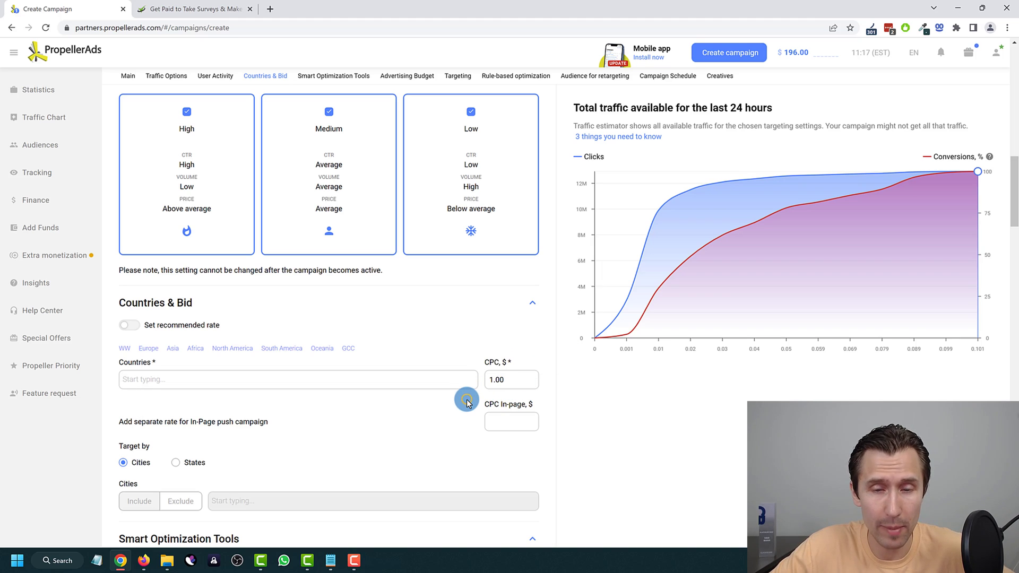
scroll(372, 326, "up", 8)
scroll(370, 327, "up", 2)
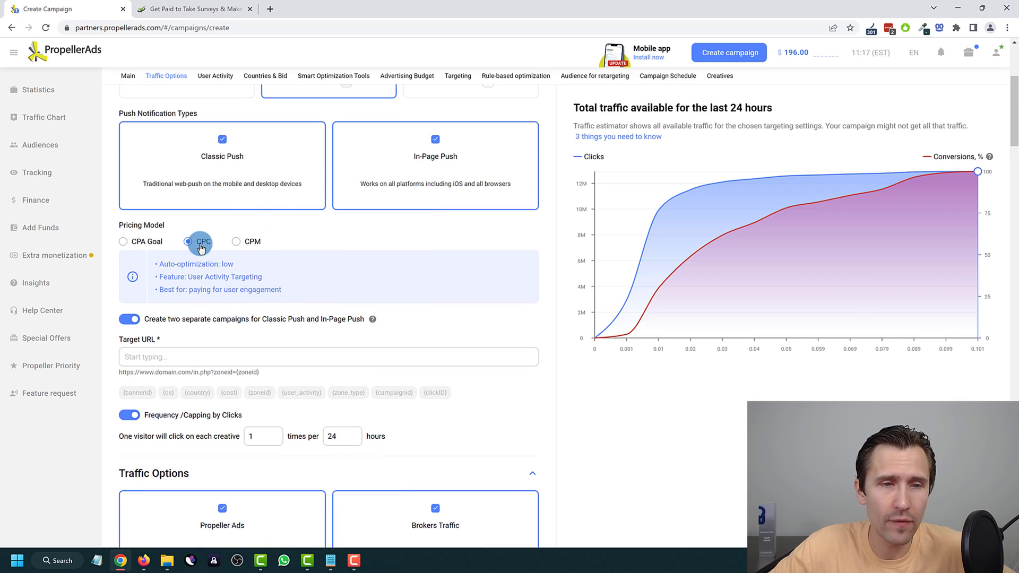
scroll(232, 260, "up", 1)
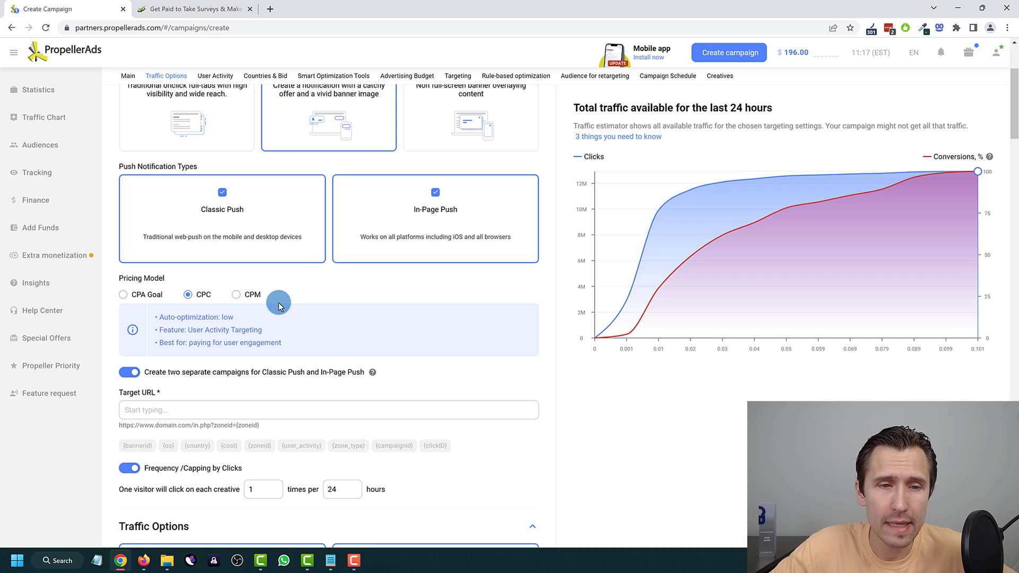
scroll(278, 297, "up", 1)
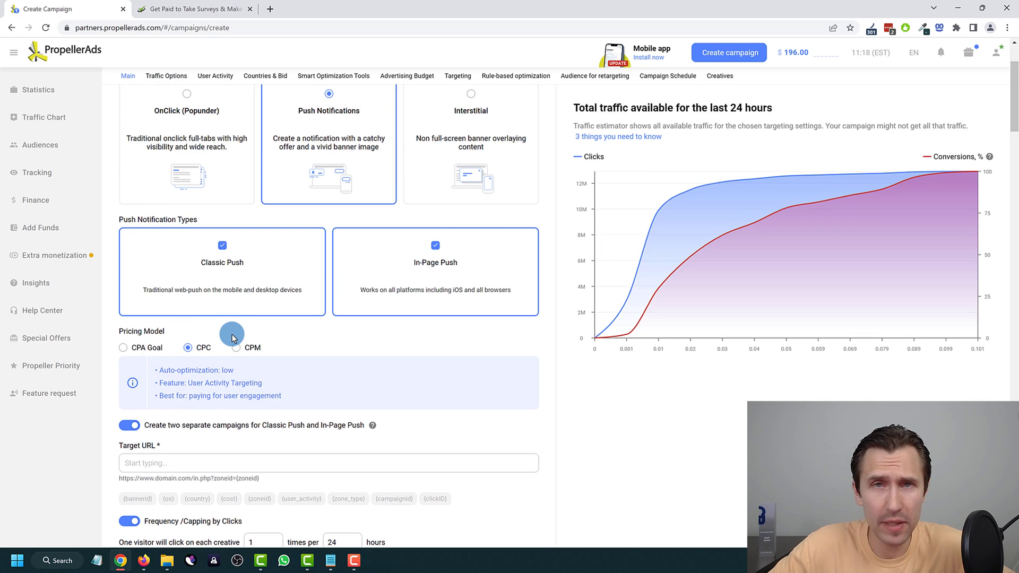
- Switch the advertising format back to Onclick (Popunder & Direct Click) and review its CPA Goal 2.0 pricing model
left_click(225, 177)
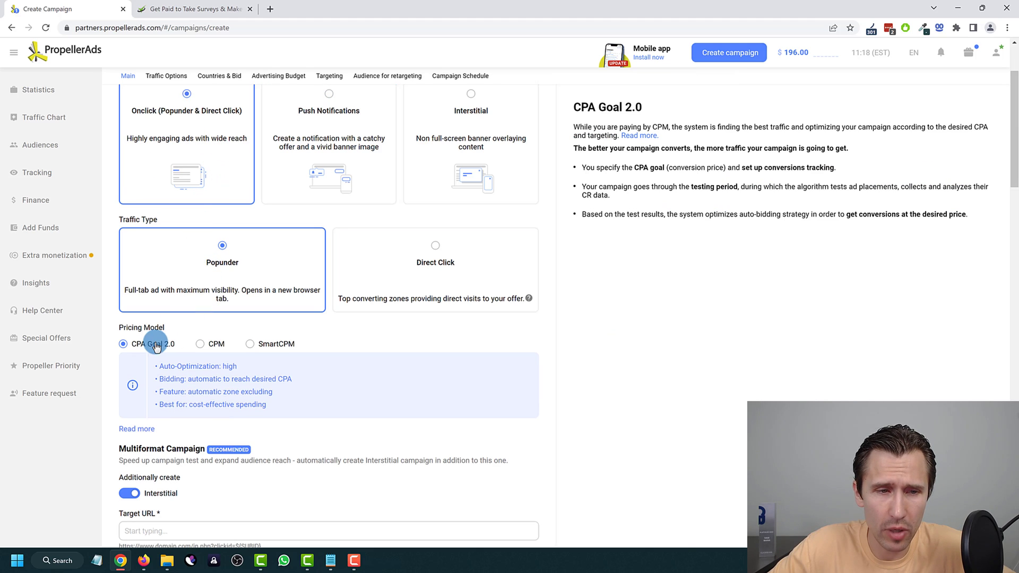
left_click_drag(178, 345, 131, 347)
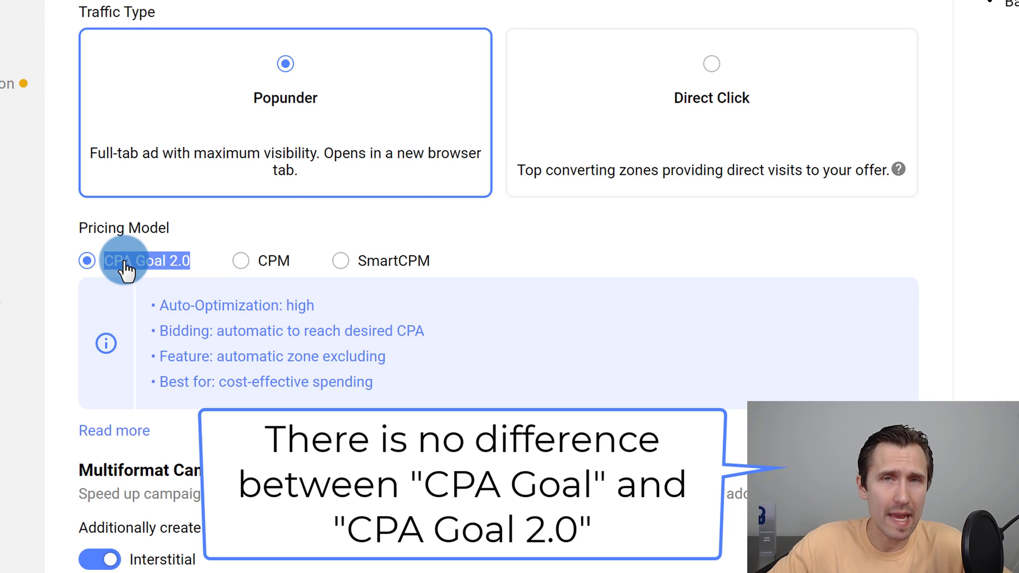
left_click(525, 219)
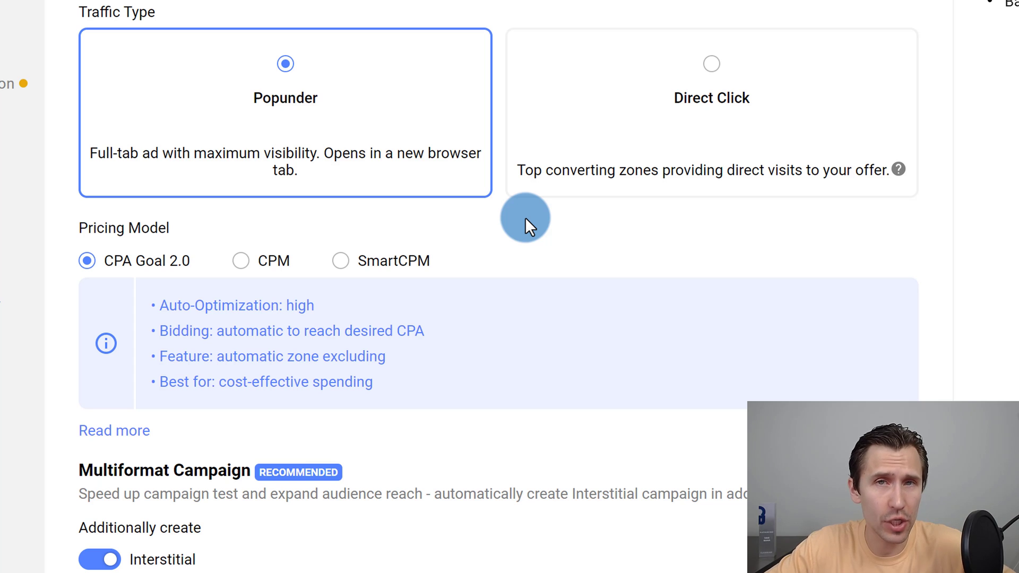
scroll(592, 314, "down", 5)
scroll(592, 314, "up", 4)
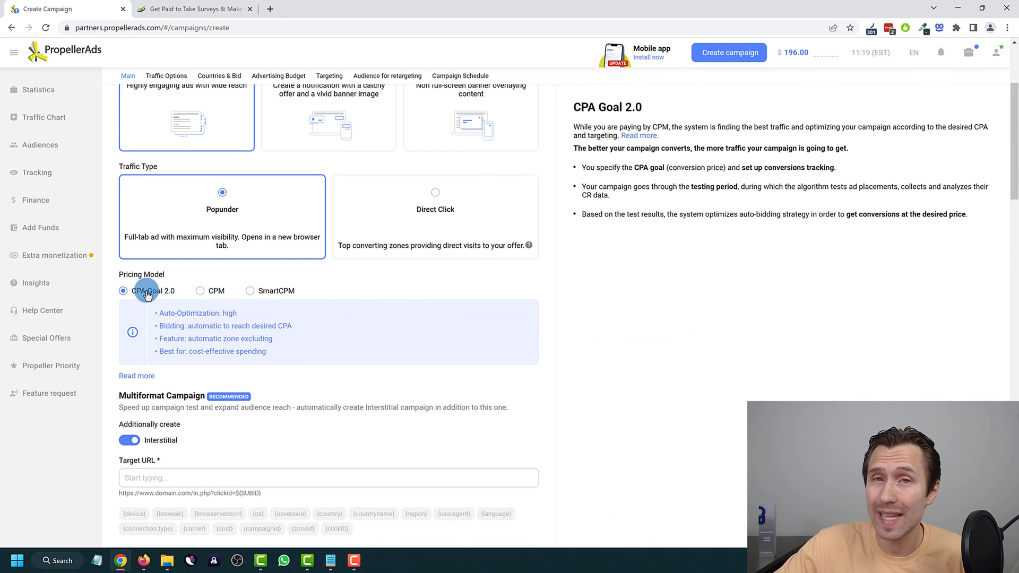
left_click_drag(131, 292, 162, 293)
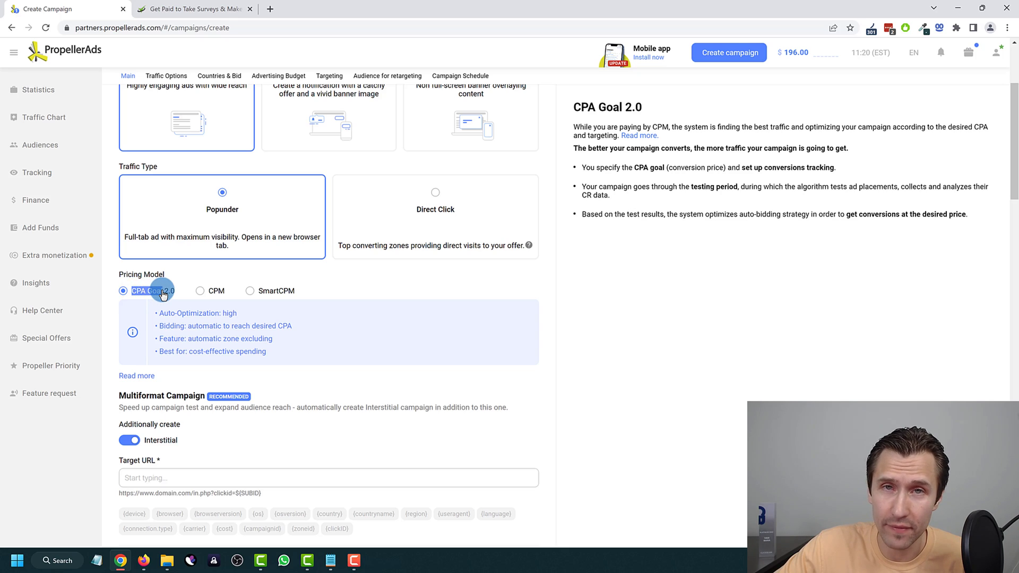
- Review the CPA Goal 2.0 pricing model and its CPA Goal price in the Countries & Conversion Price section
double_click(159, 292)
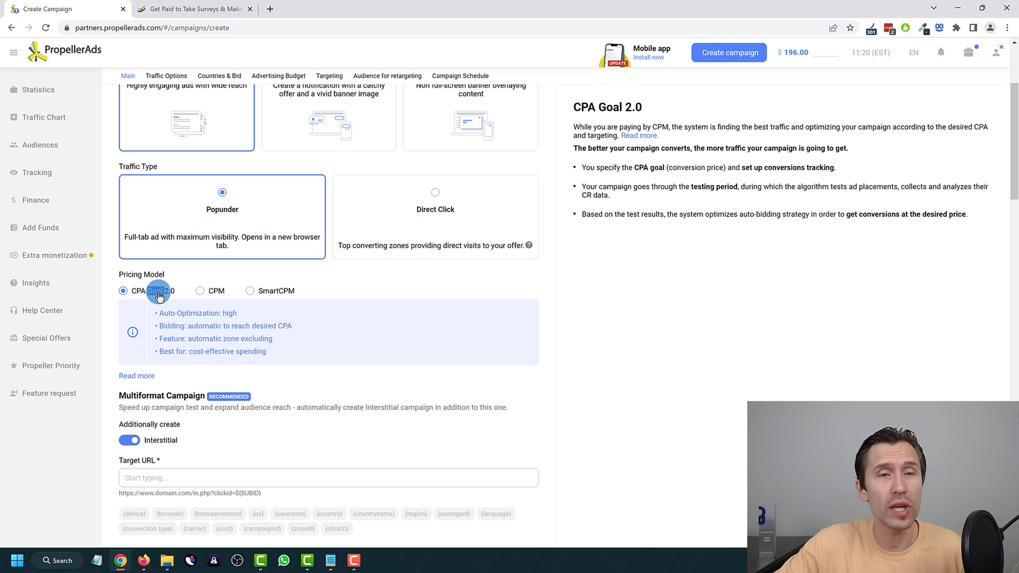
left_click_drag(134, 295, 145, 295)
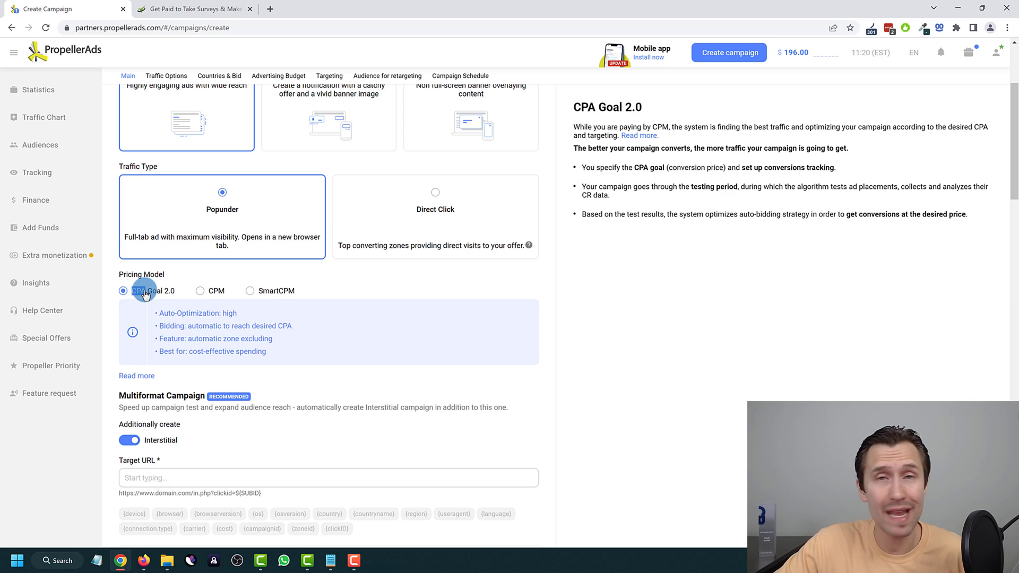
left_click_drag(165, 294, 134, 296)
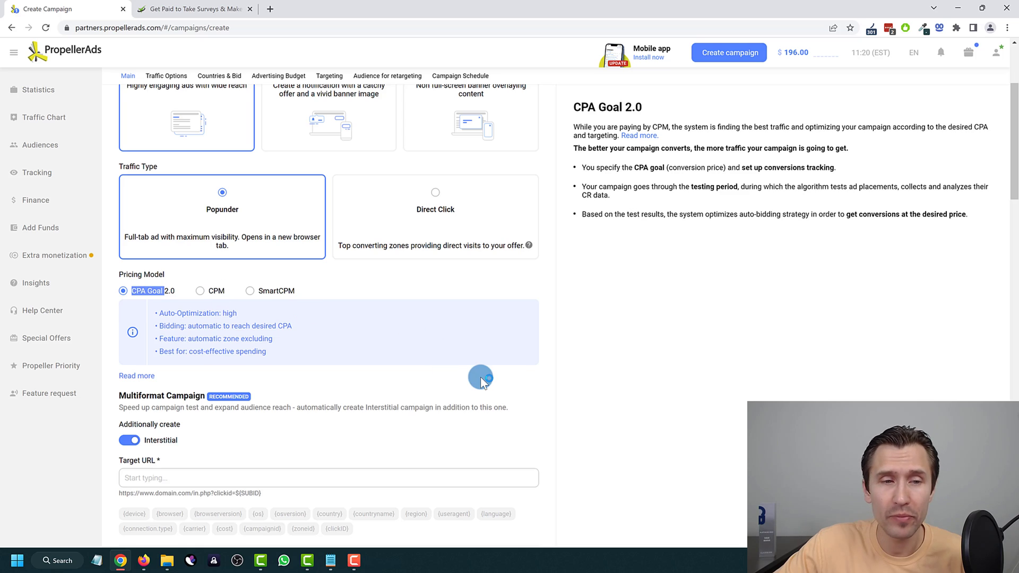
scroll(480, 376, "down", 8)
left_click_drag(507, 340, 470, 342)
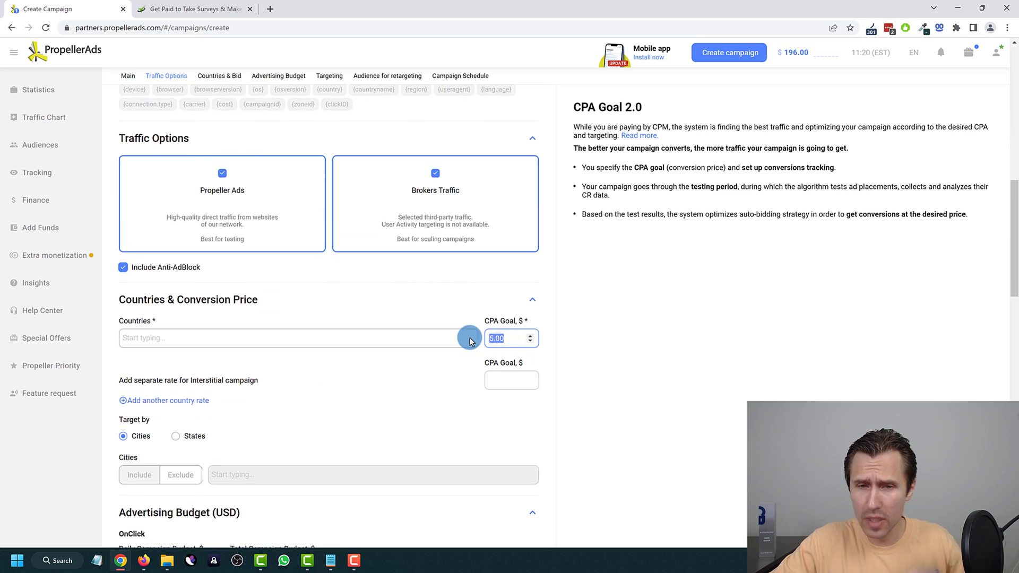
left_click(586, 334)
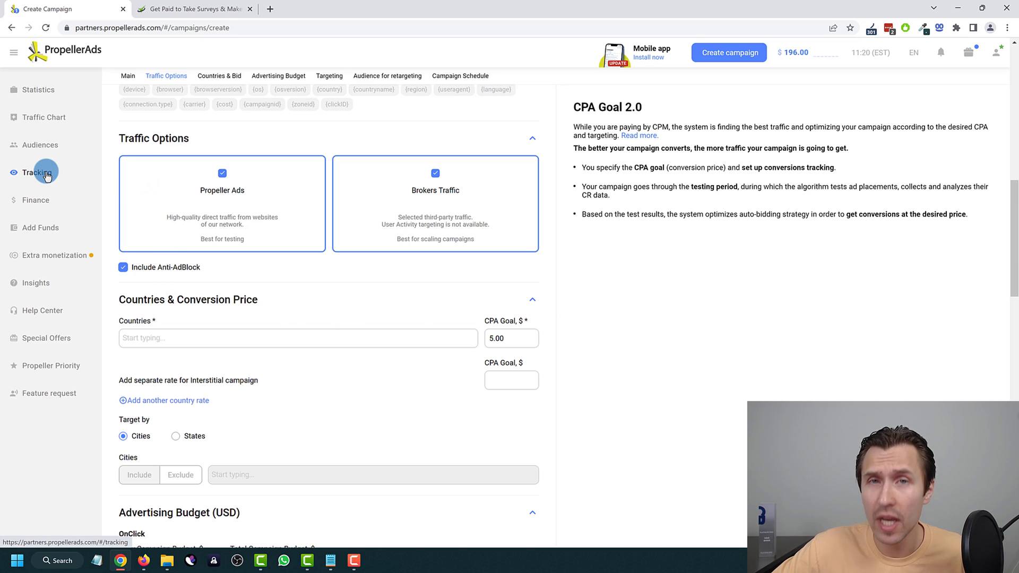
left_click_drag(508, 340, 476, 342)
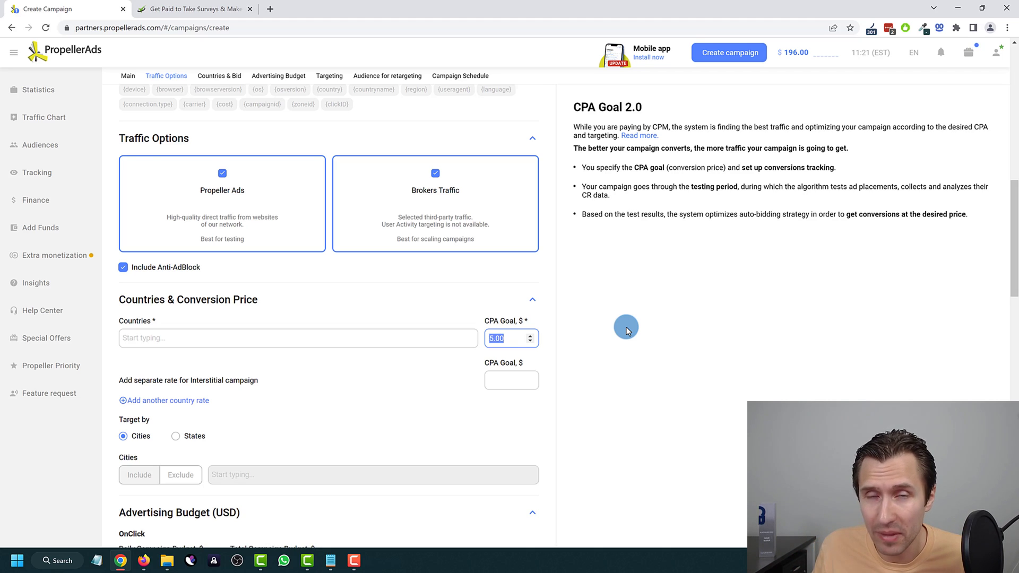
scroll(205, 291, "up", 8)
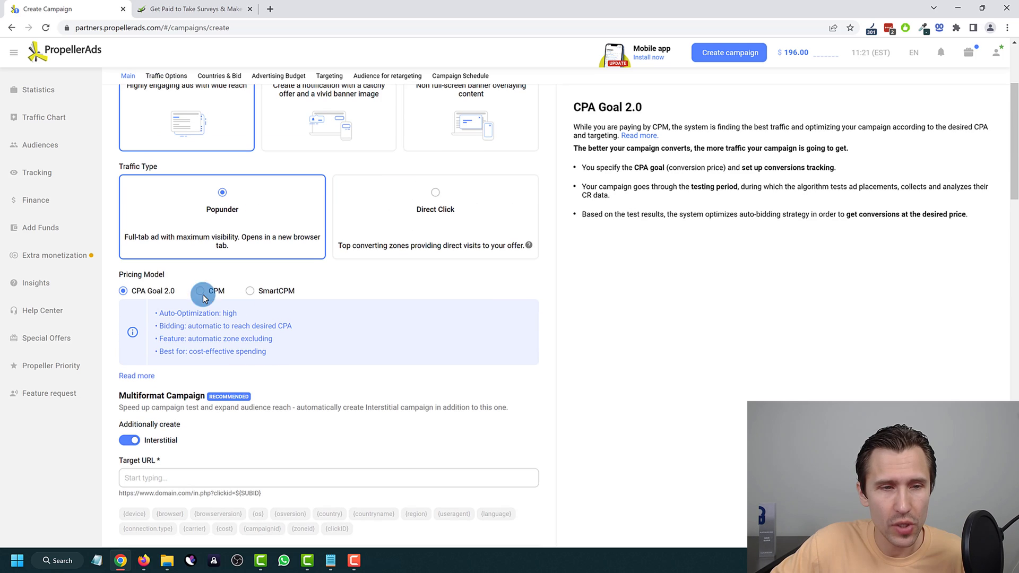
left_click_drag(175, 289, 135, 297)
scroll(219, 167, "up", 3)
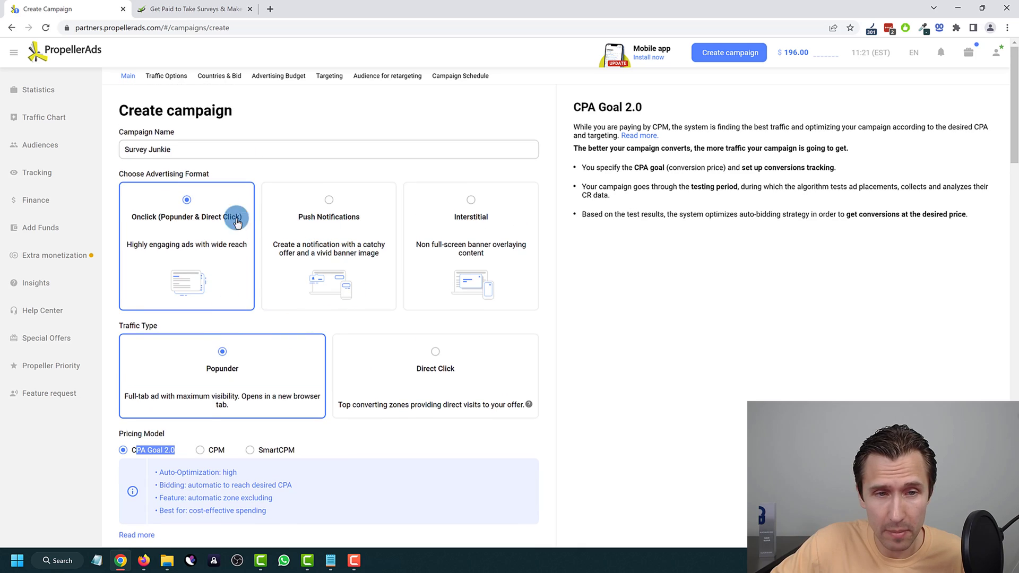
- Turn off the additional Interstitial campaign in the Multiformat Campaign settings
scroll(255, 234, "down", 1)
scroll(275, 326, "down", 4)
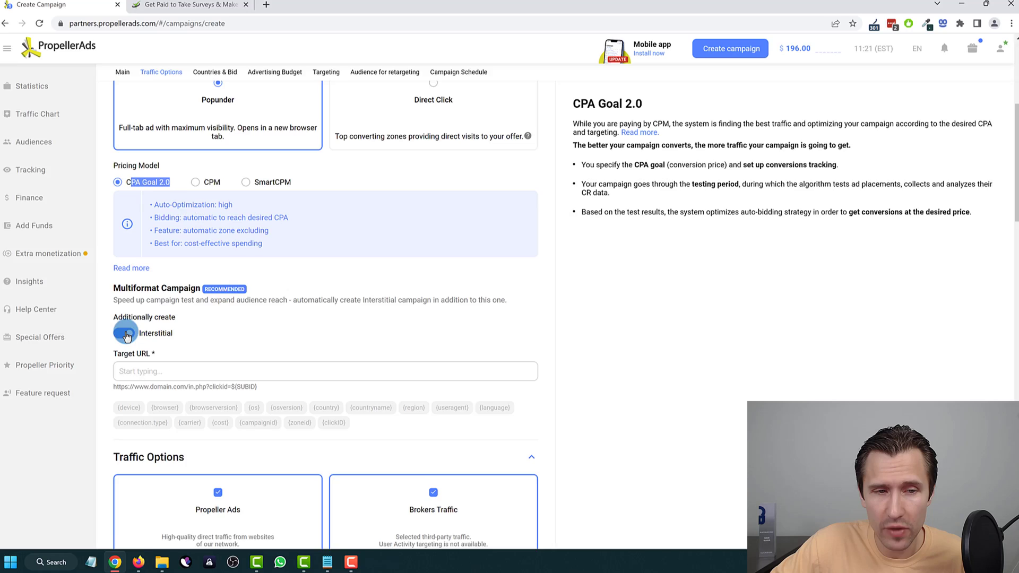
left_click_drag(176, 333, 141, 333)
mouse_move(52, 318)
left_mouse_down()
mouse_move(84, 291)
mouse_move(32, 316)
left_mouse_up()
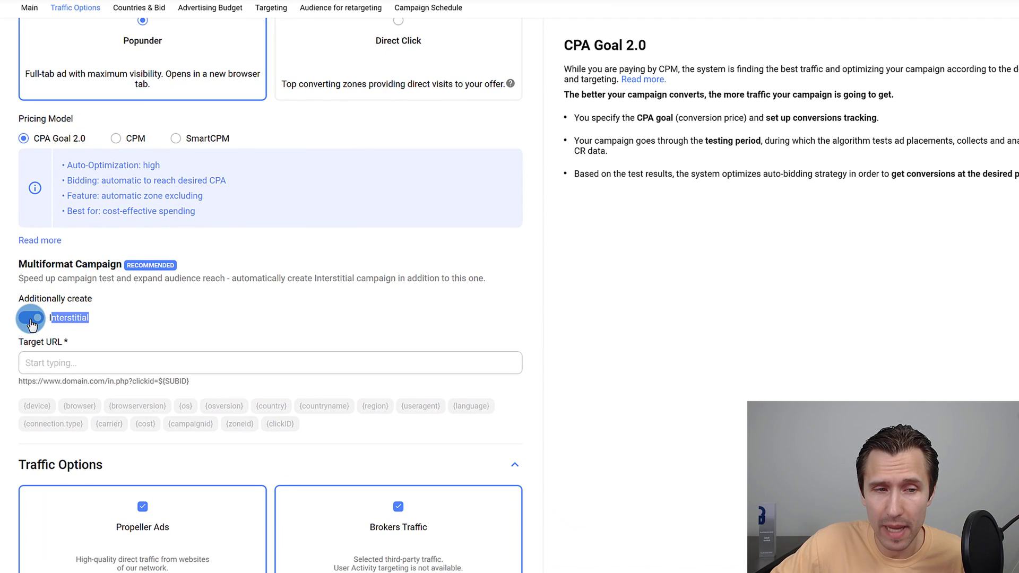
scroll(405, 141, "up", 5)
scroll(196, 355, "down", 4)
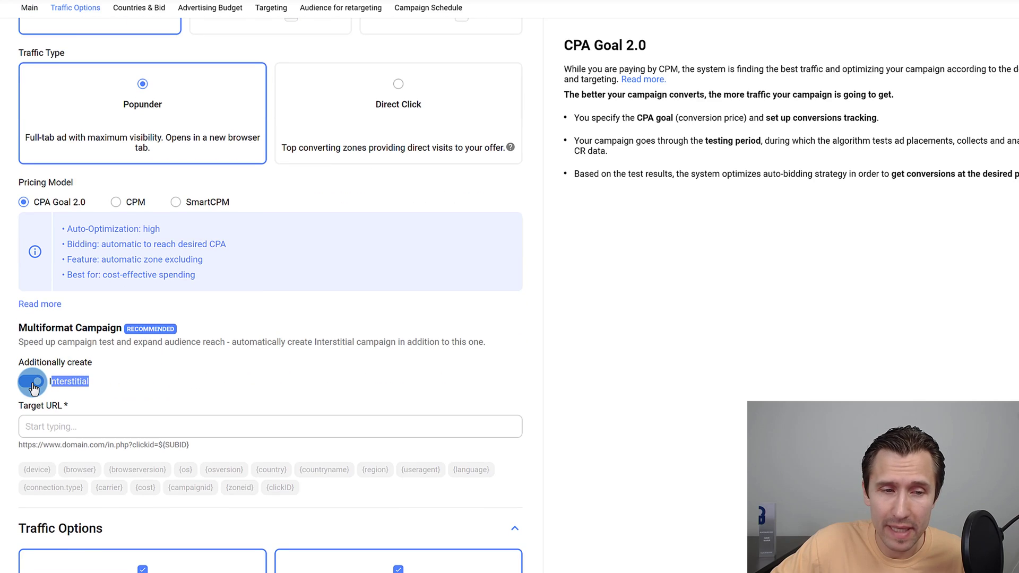
left_click(32, 382)
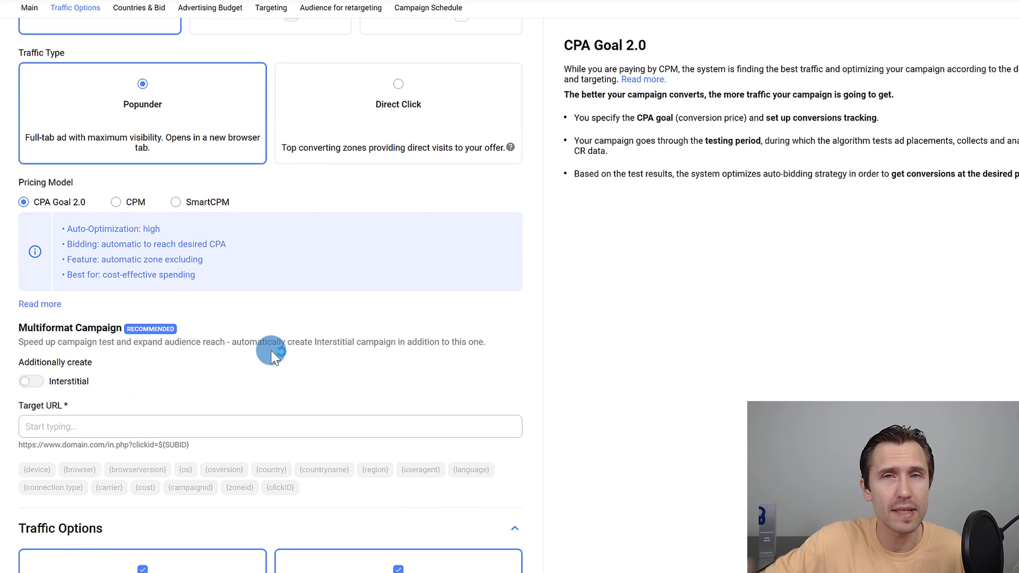
scroll(271, 353, "down", 3)
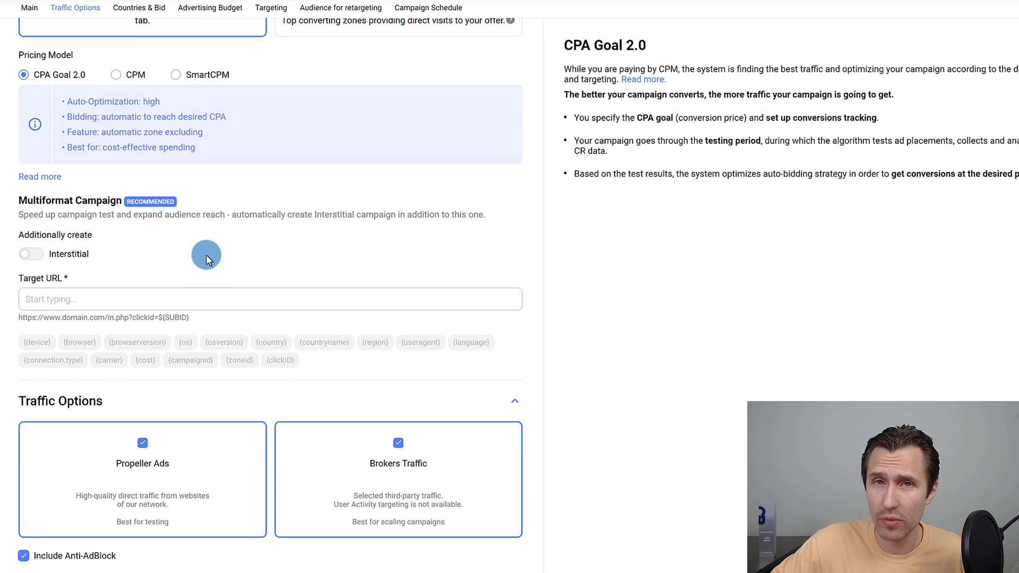
scroll(159, 296, "up", 3)
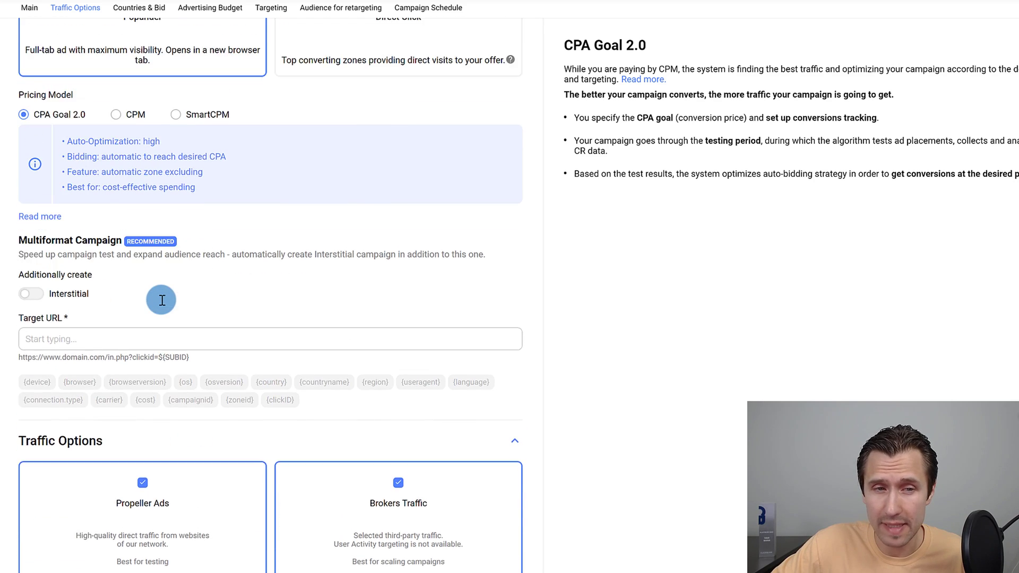
scroll(184, 353, "down", 3)
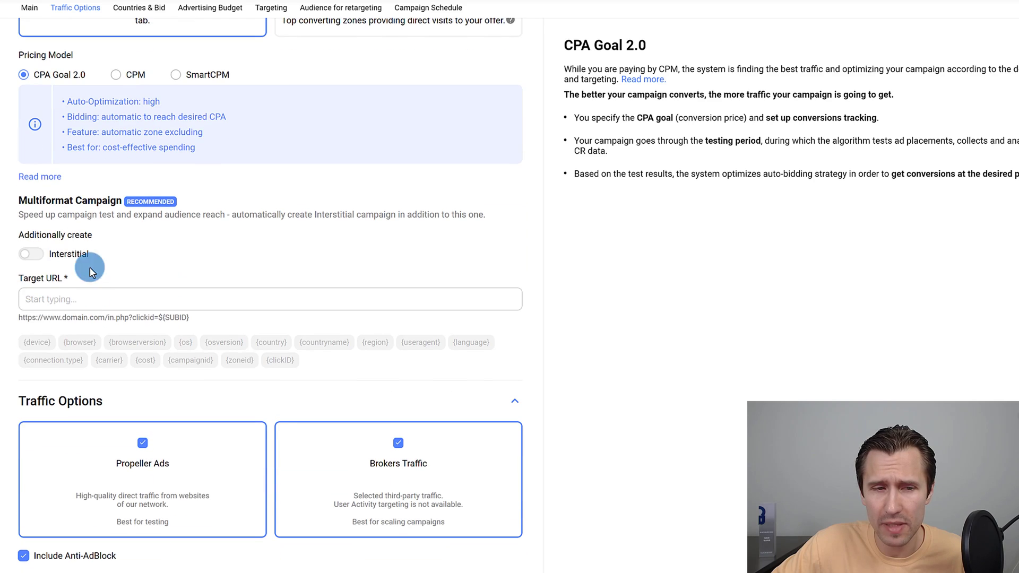
scroll(157, 319, "down", 2)
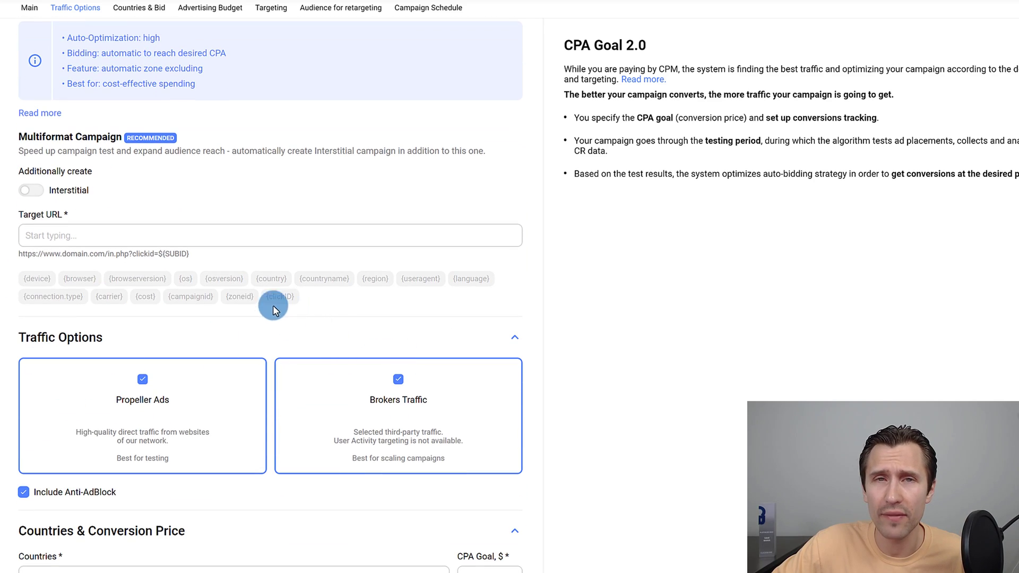
scroll(223, 256, "up", 5)
scroll(164, 80, "up", 2)
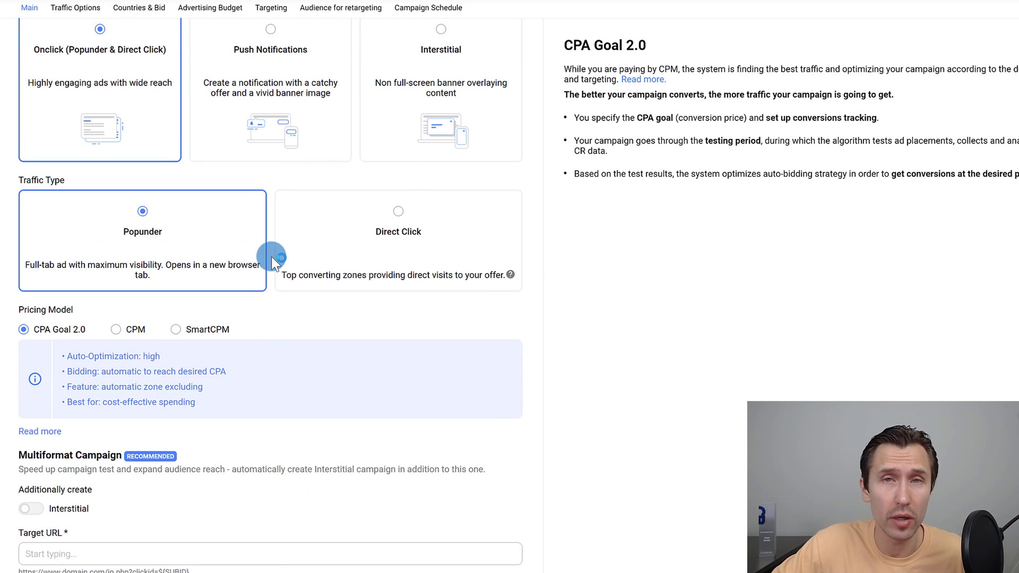
scroll(270, 257, "down", 3)
scroll(48, 313, "down", 1)
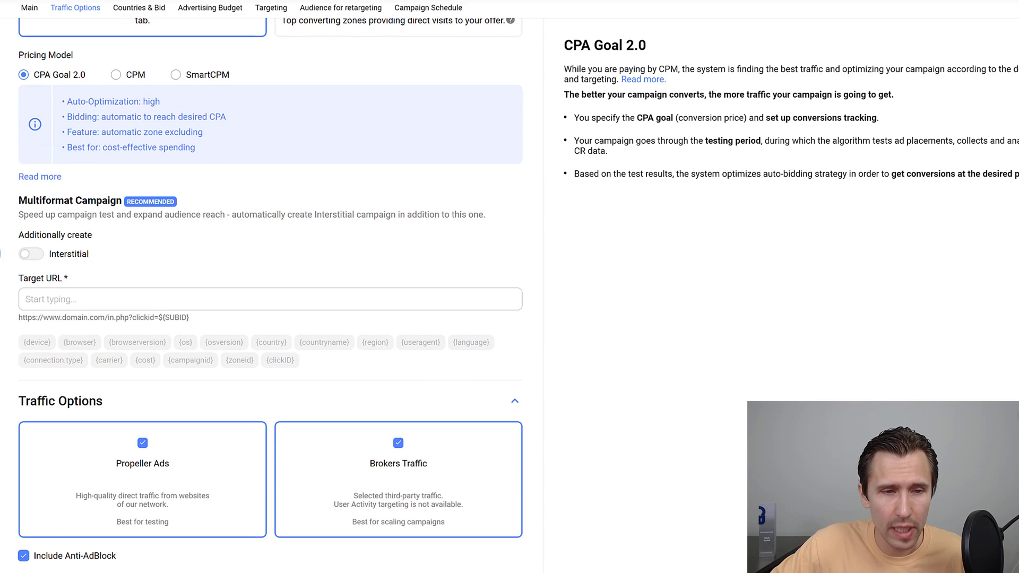
left_click(71, 299)
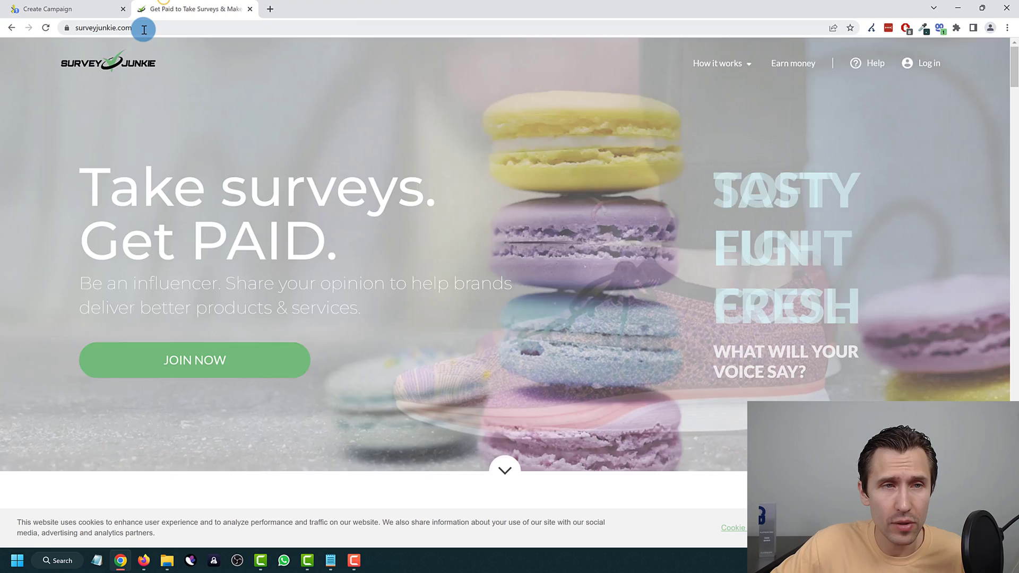
left_click(144, 30)
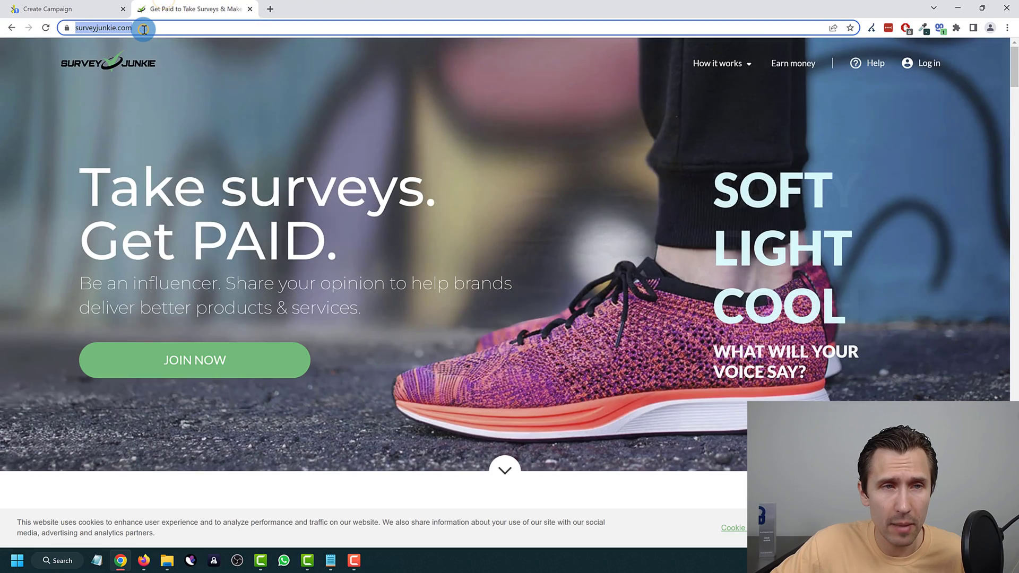
right_click(144, 30)
left_click(180, 84)
left_click(96, 3)
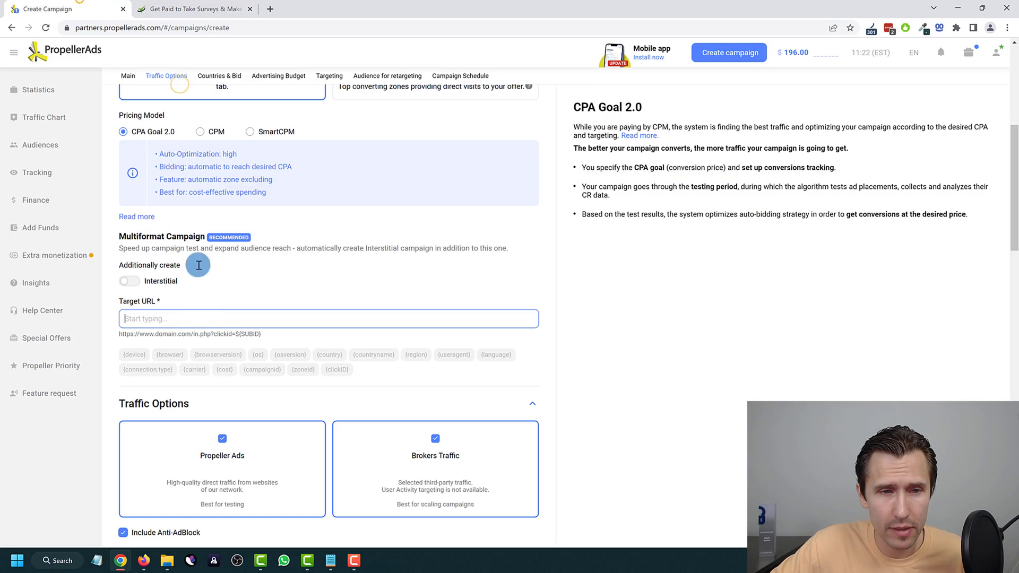
right_click(162, 313)
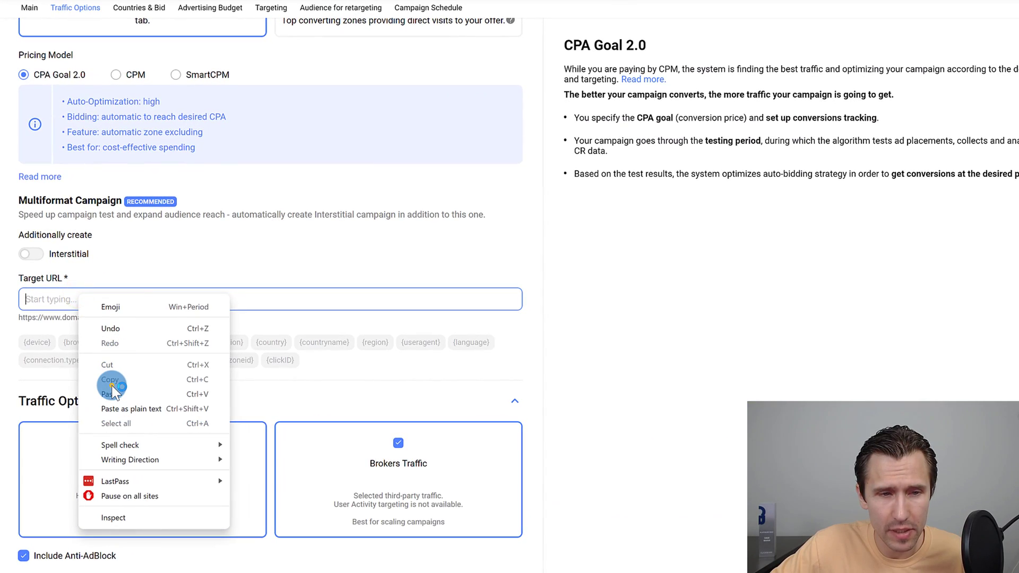
left_click(111, 394)
- Add the {os} and {osversion} tracking parameters to the Target URL
scroll(221, 273, "up", 2)
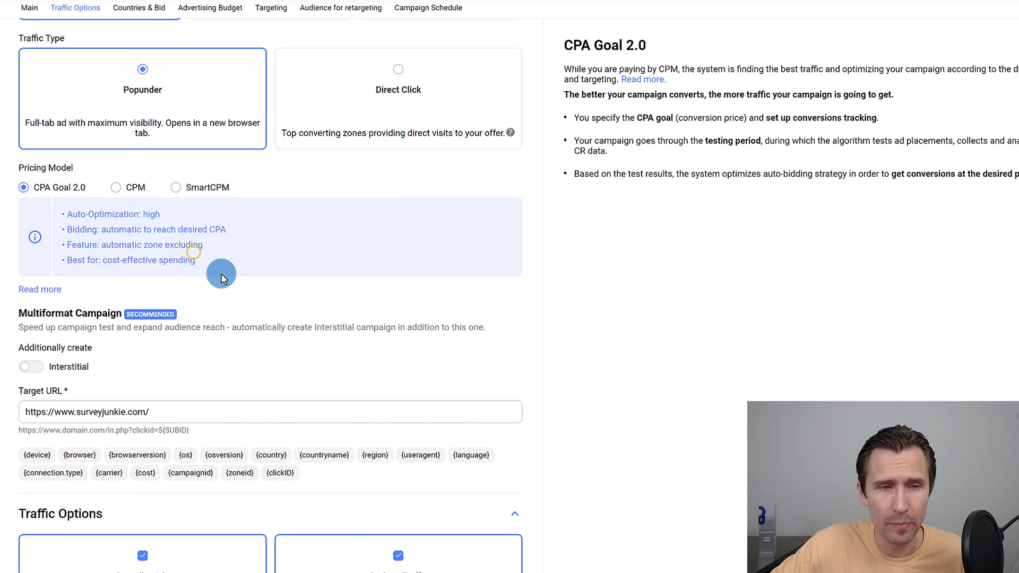
scroll(221, 273, "up", 5)
scroll(88, 253, "down", 4)
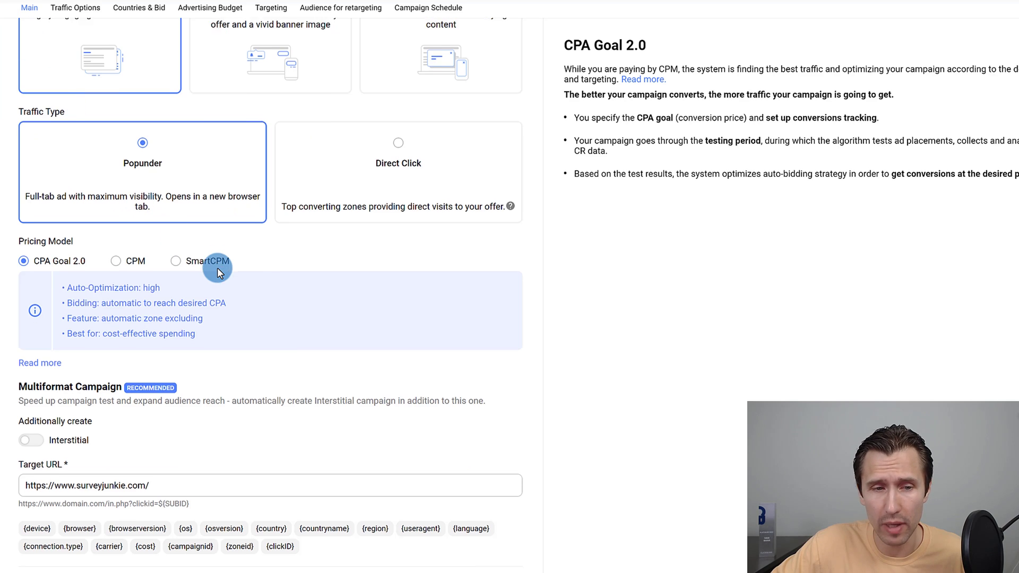
scroll(218, 267, "down", 3)
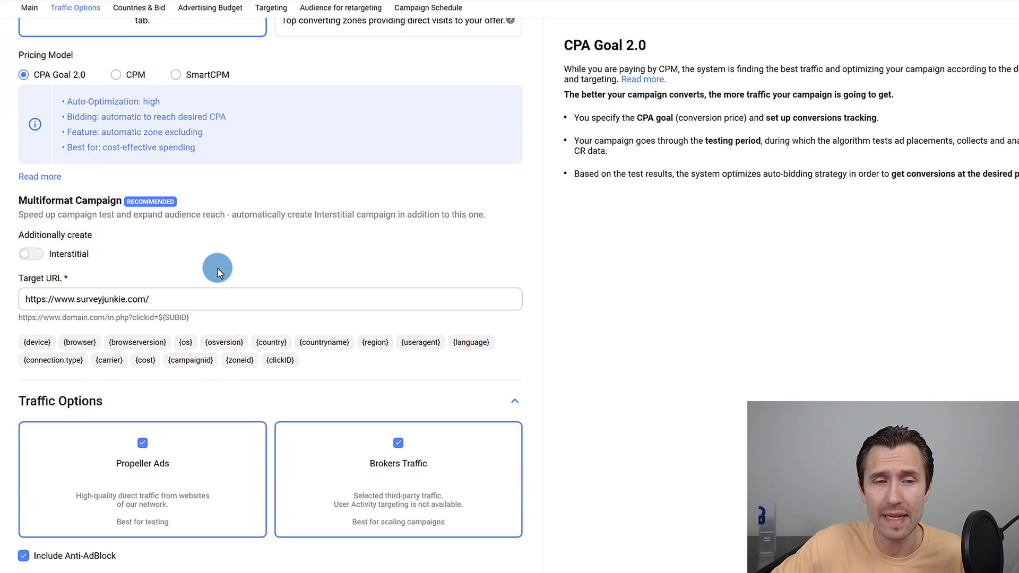
scroll(218, 268, "down", 2)
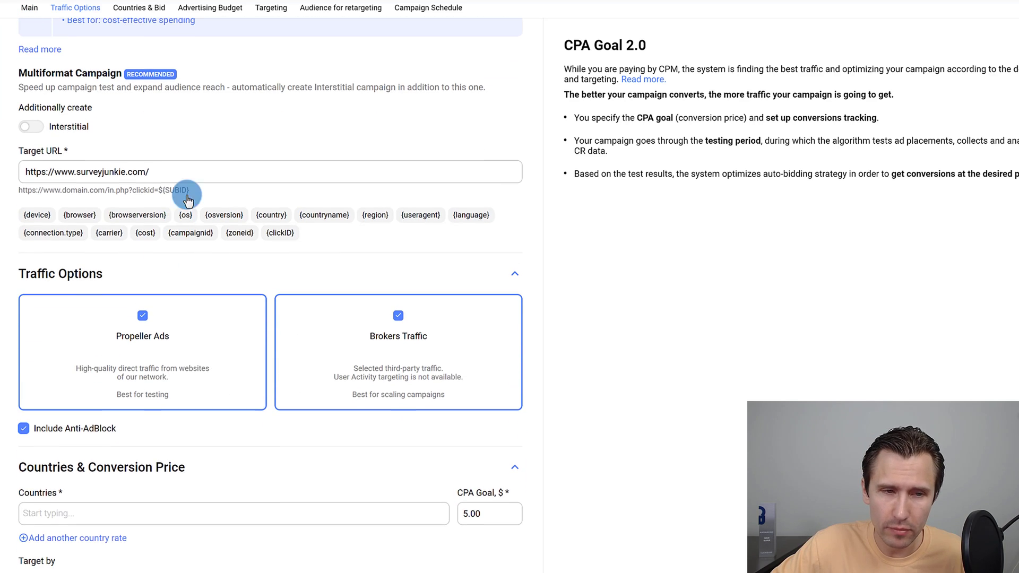
scroll(264, 244, "down", 1)
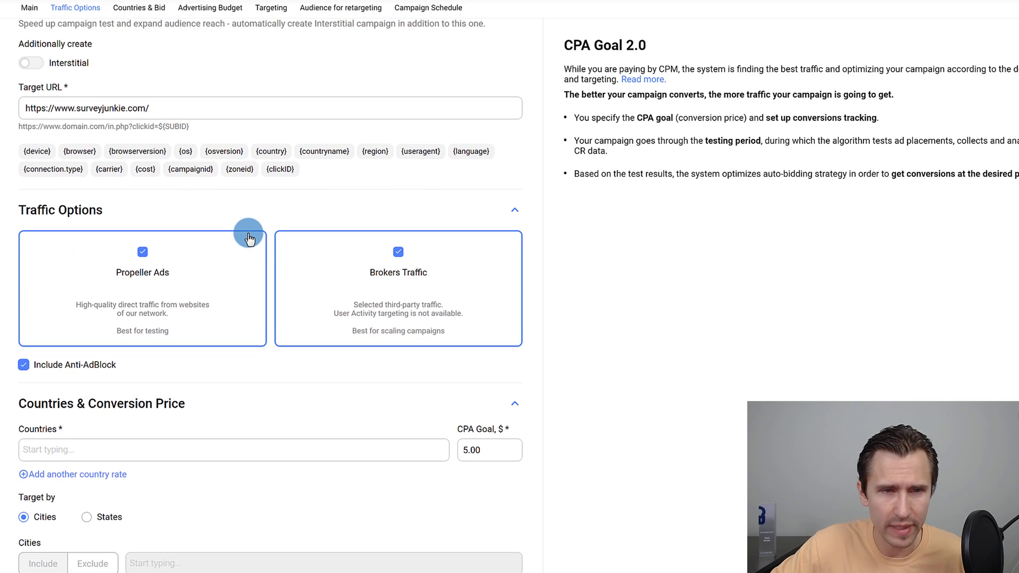
left_click(190, 152)
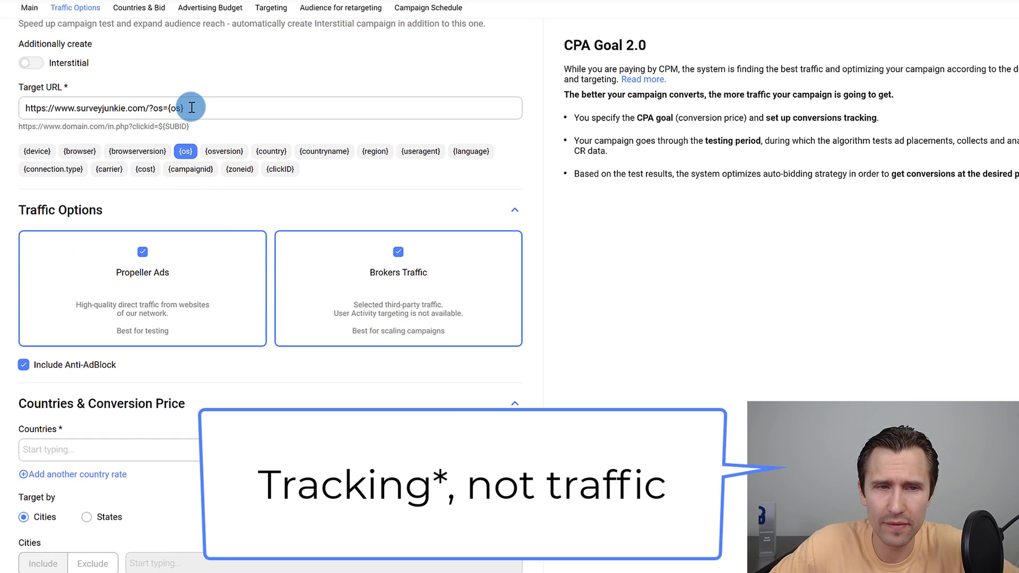
left_click(231, 153)
scroll(237, 200, "up", 2)
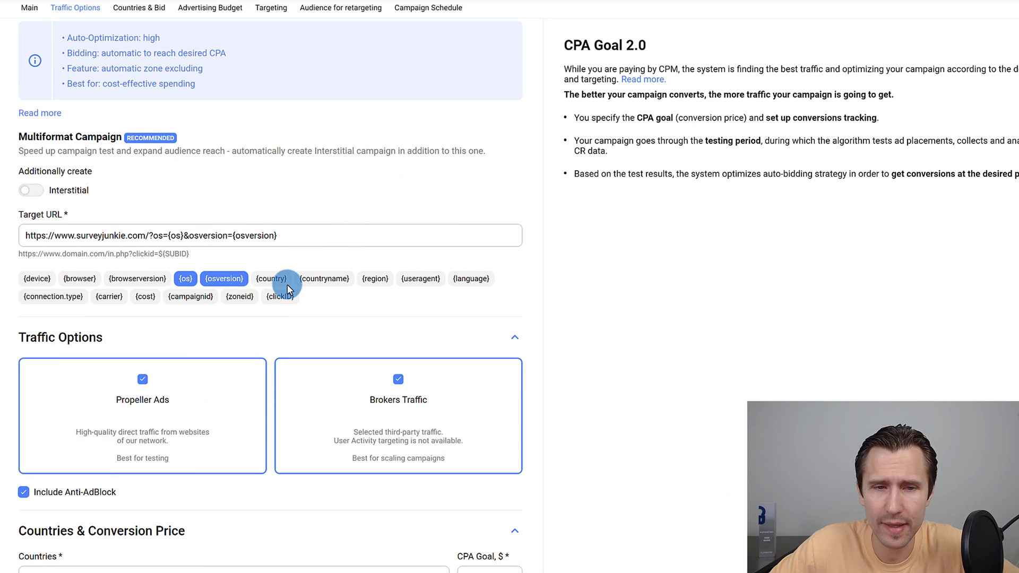
- Remove the {os} and {osversion} tracking parameters from the Target URL, keeping only the plain site address
double_click(262, 235)
double_click(176, 235)
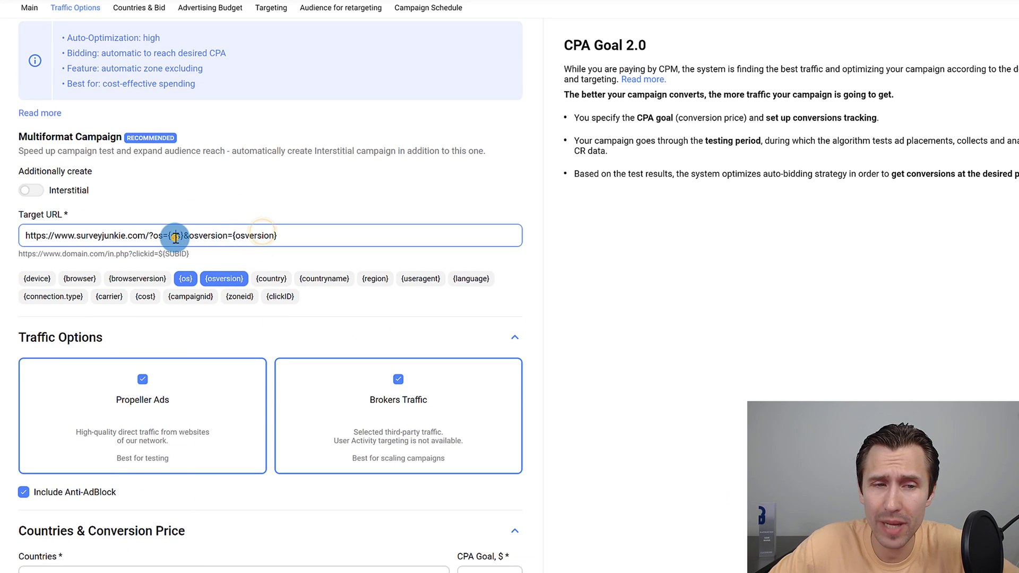
left_click(301, 234)
left_click_drag(272, 235, 156, 239)
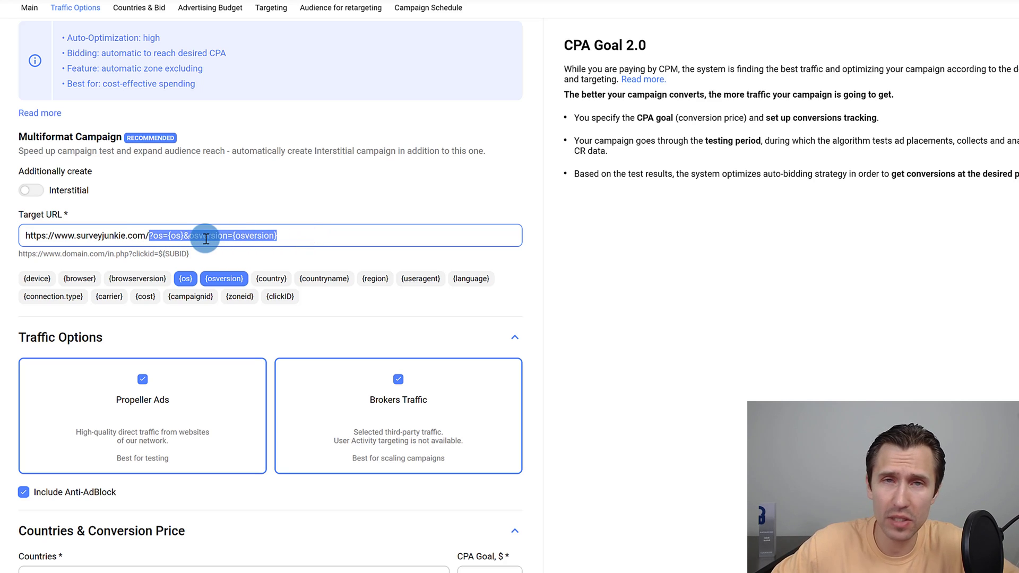
key("BackSpace")
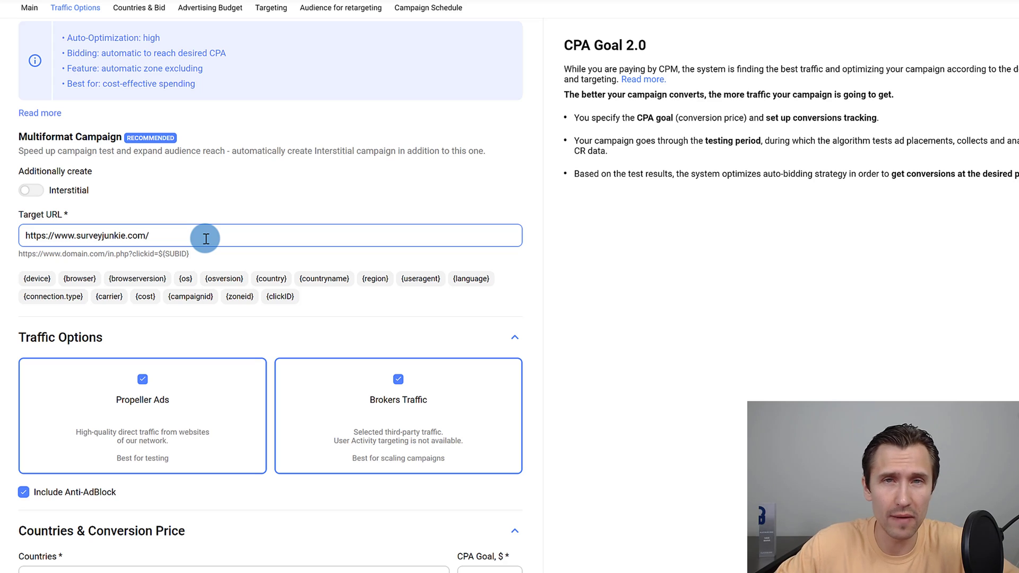
- Deselect Propeller Ads as a traffic source in Traffic Options
mouse_move(5, 170)
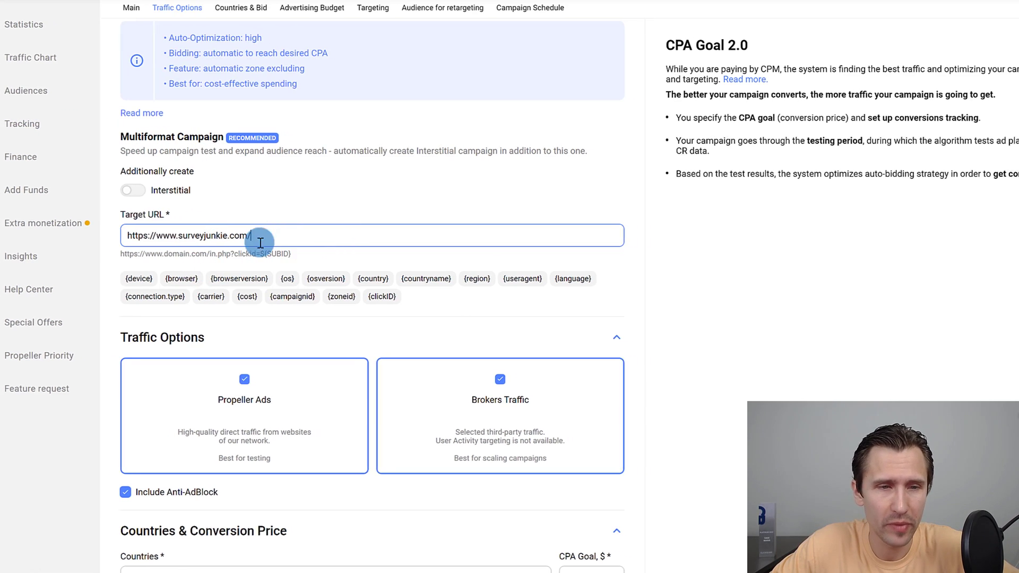
scroll(289, 230, "down", 3)
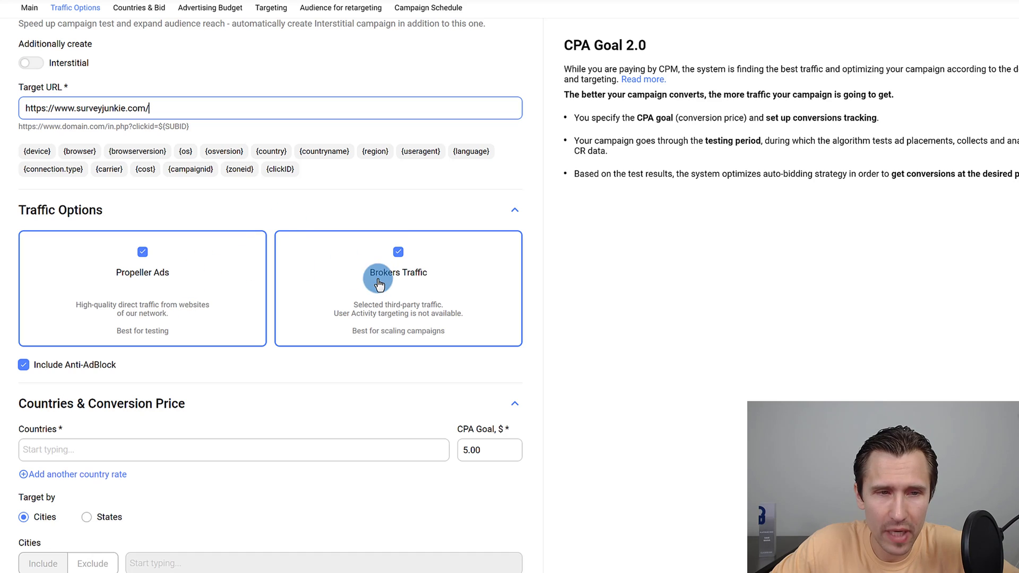
left_click(192, 271)
scroll(189, 213, "down", 1)
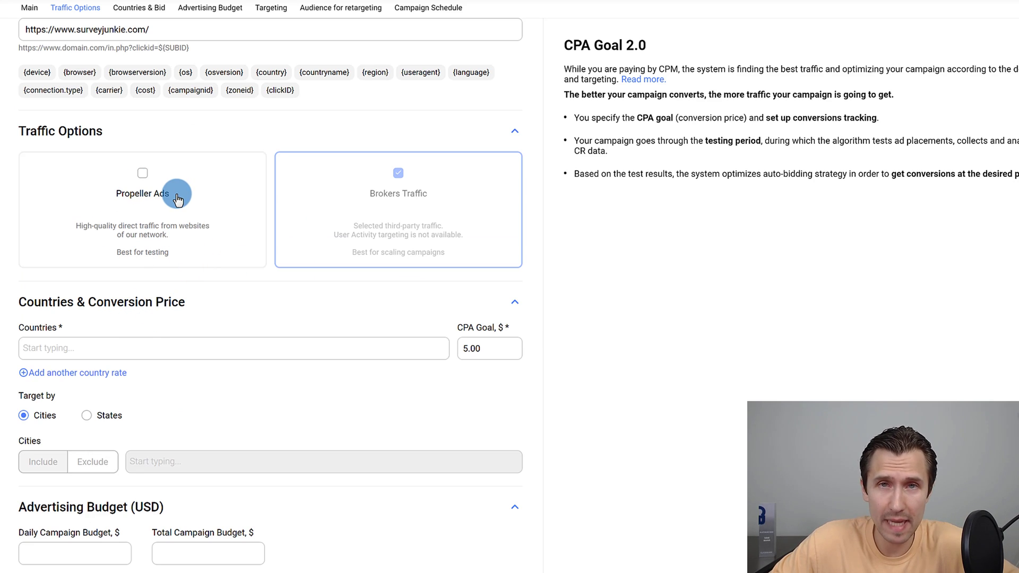
- Reselect Propeller Ads as a traffic source and deselect Brokers Traffic, leaving Propeller Ads as the only source
left_click(178, 199)
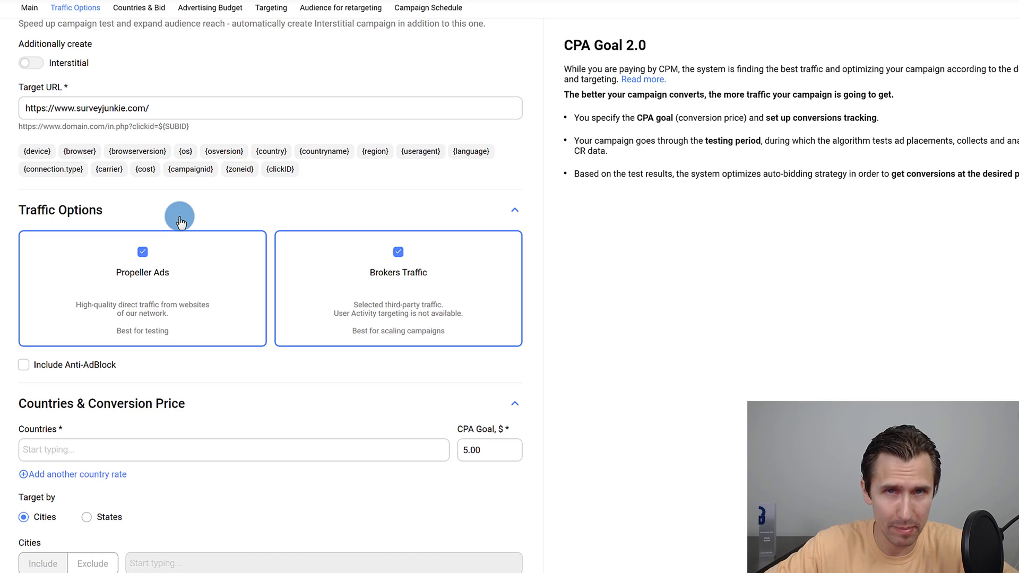
left_click(409, 296)
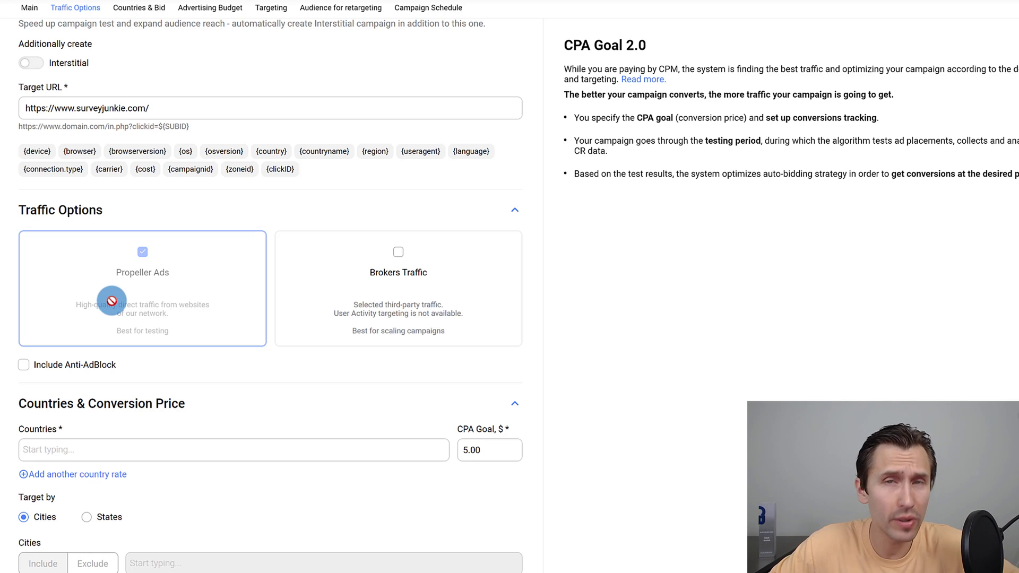
left_click(356, 288)
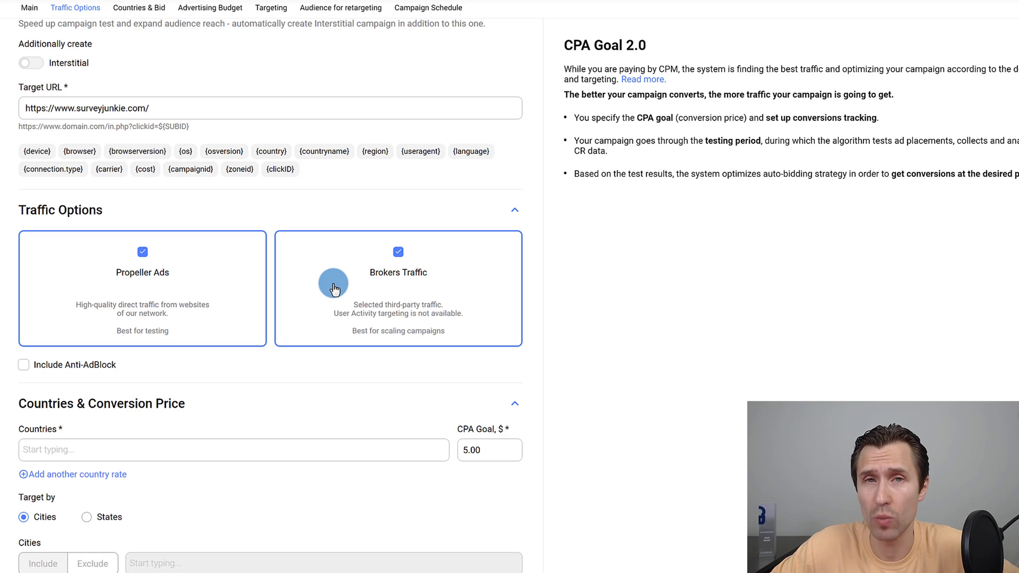
left_click(397, 278)
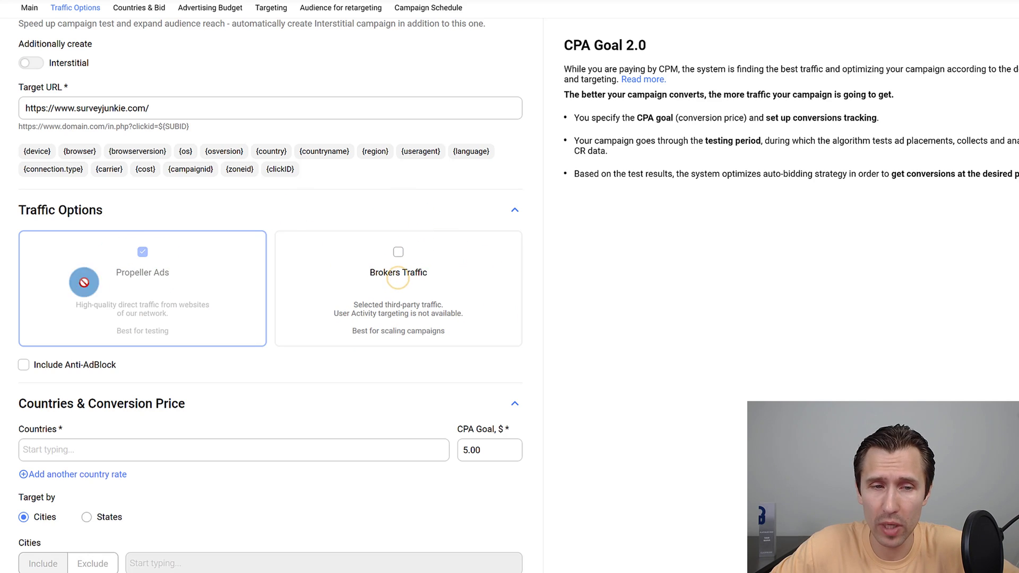
- Enable the Include Anti-AdBlock option for the Propeller Ads traffic
scroll(98, 330, "down", 1)
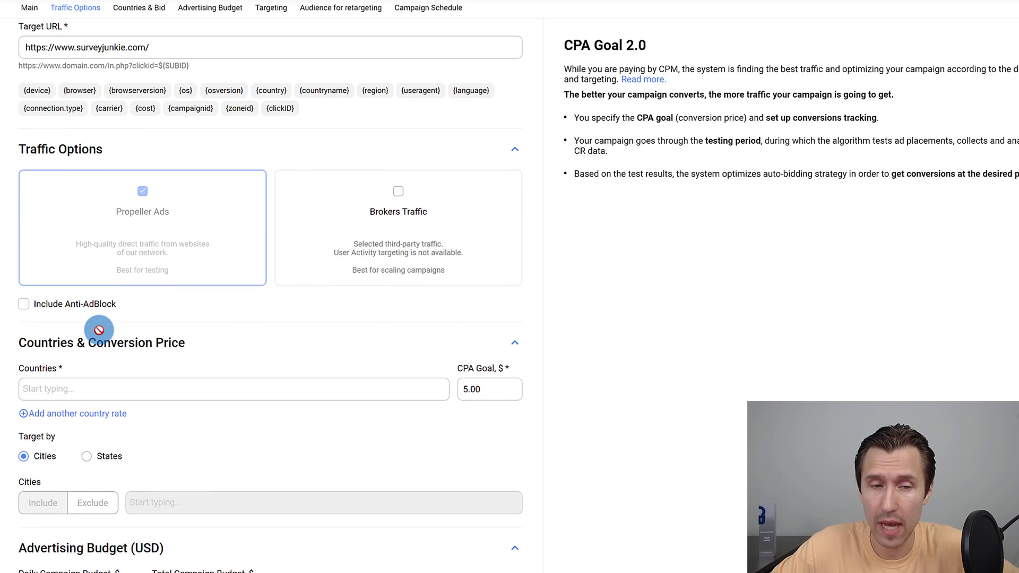
left_click(24, 301)
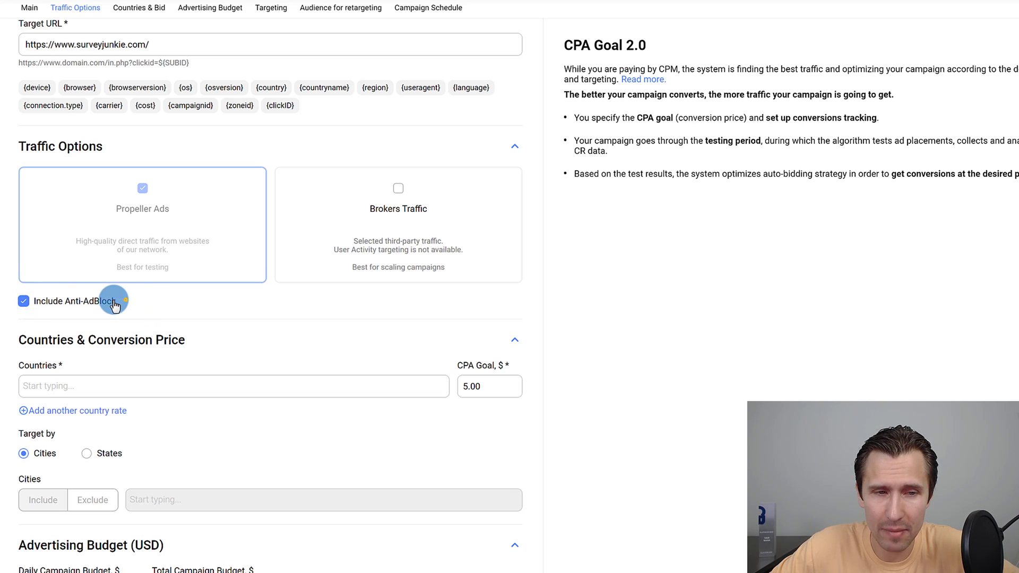
left_click(47, 302)
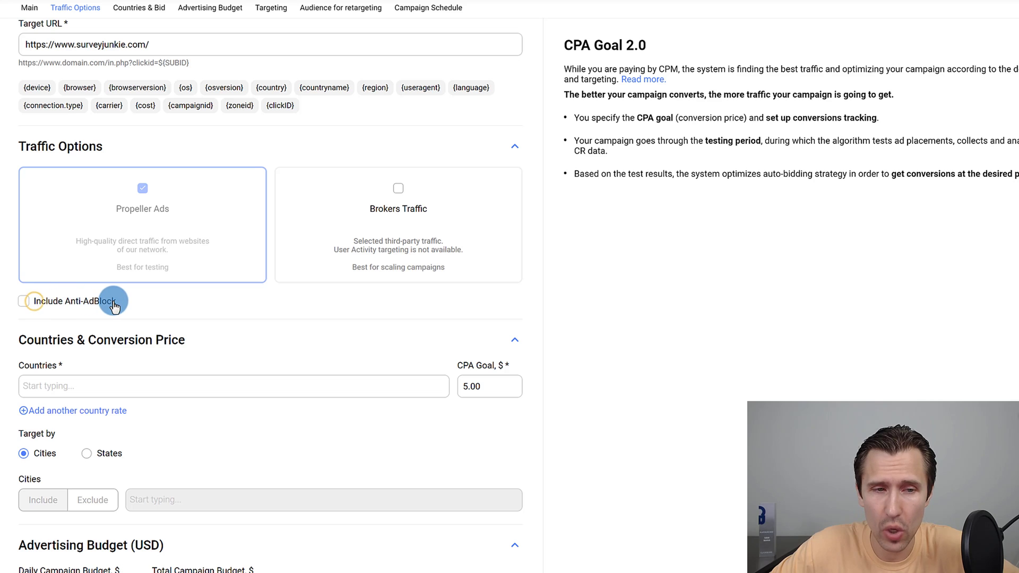
left_click(24, 301)
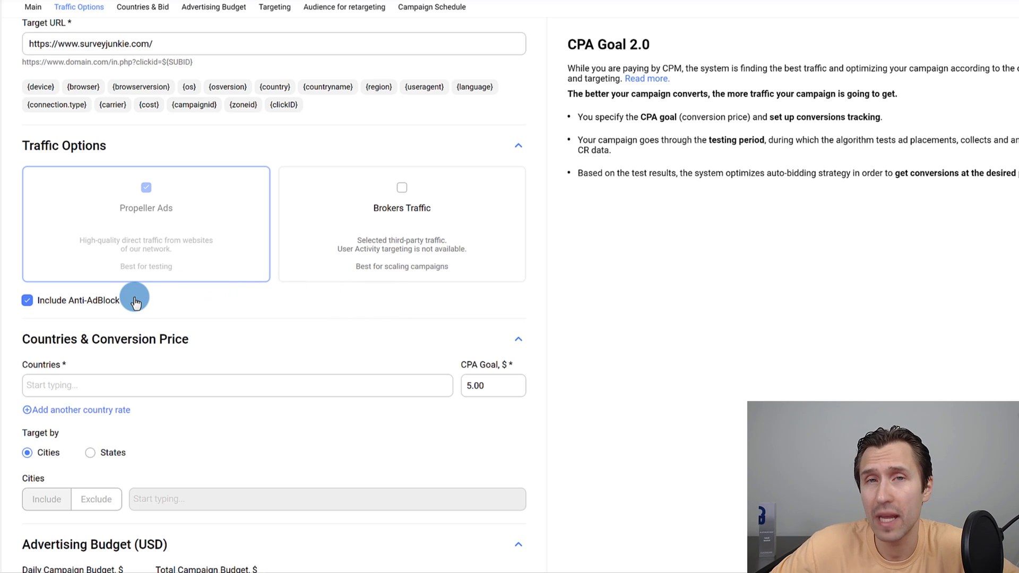
- Add United States as the target country in Countries & Conversion Price, keeping its CPA Goal at $5.00
scroll(255, 297, "down", 2)
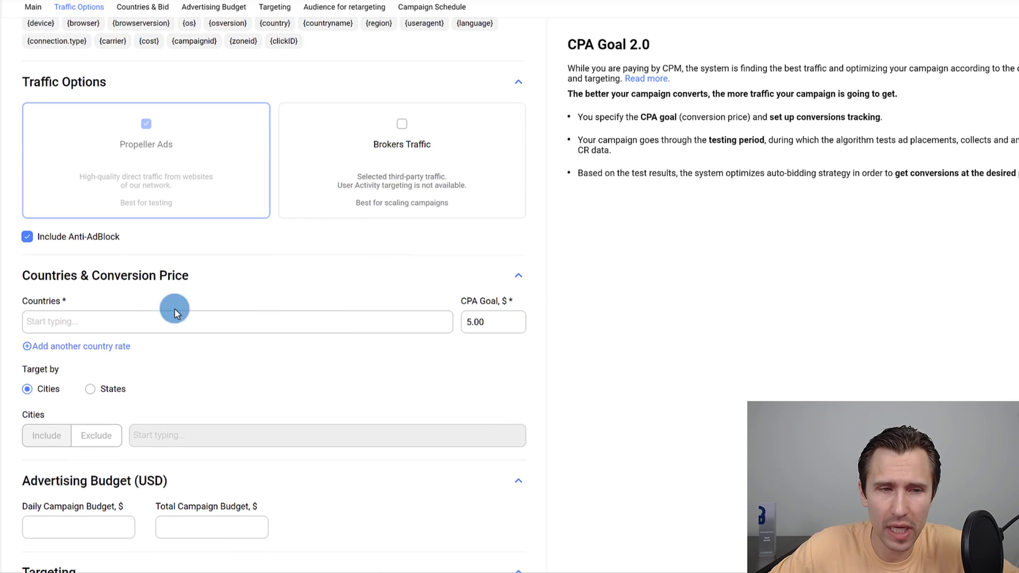
double_click(496, 321)
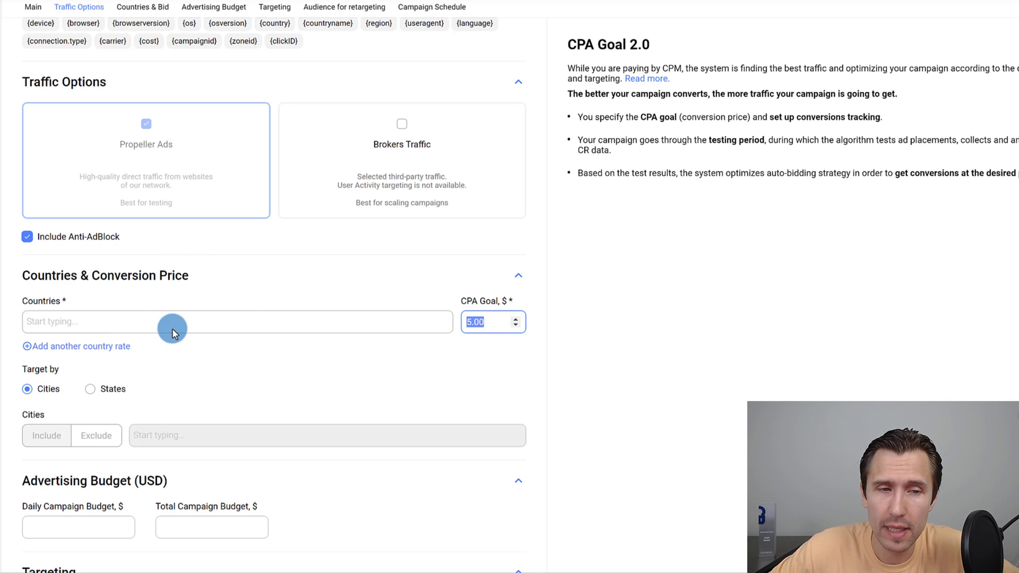
left_click(134, 322)
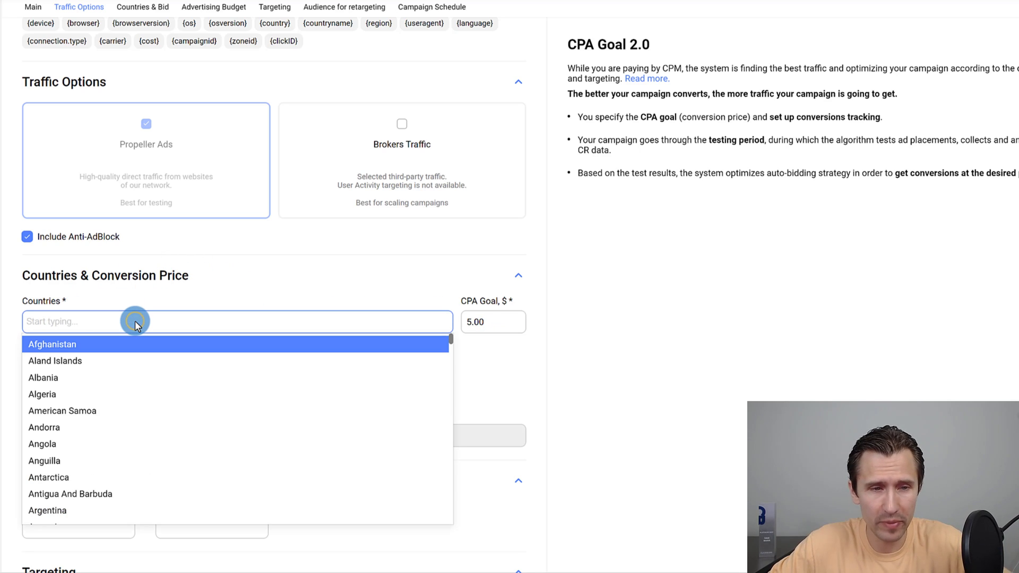
type("united")
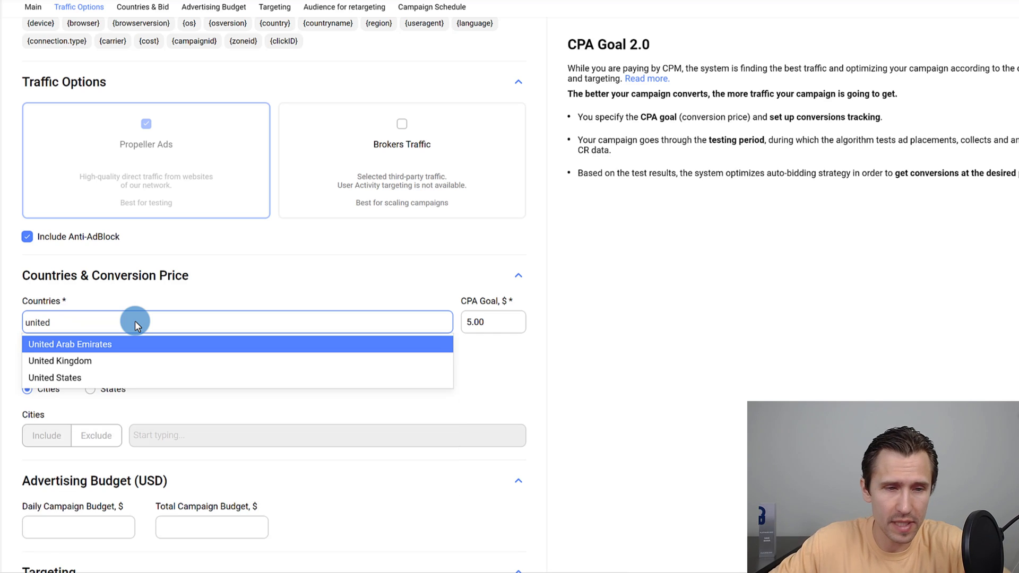
left_click(98, 377)
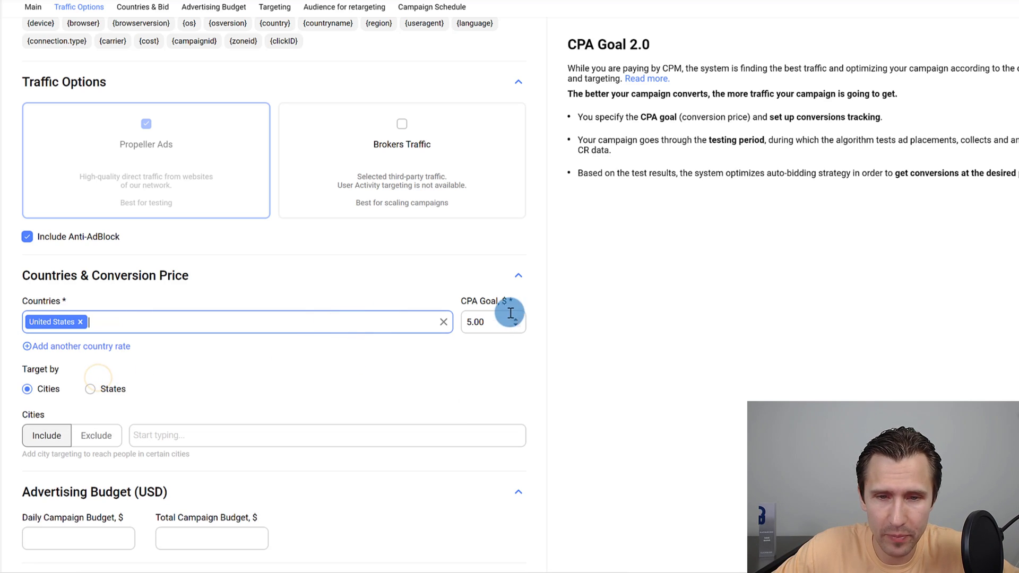
left_click(599, 306)
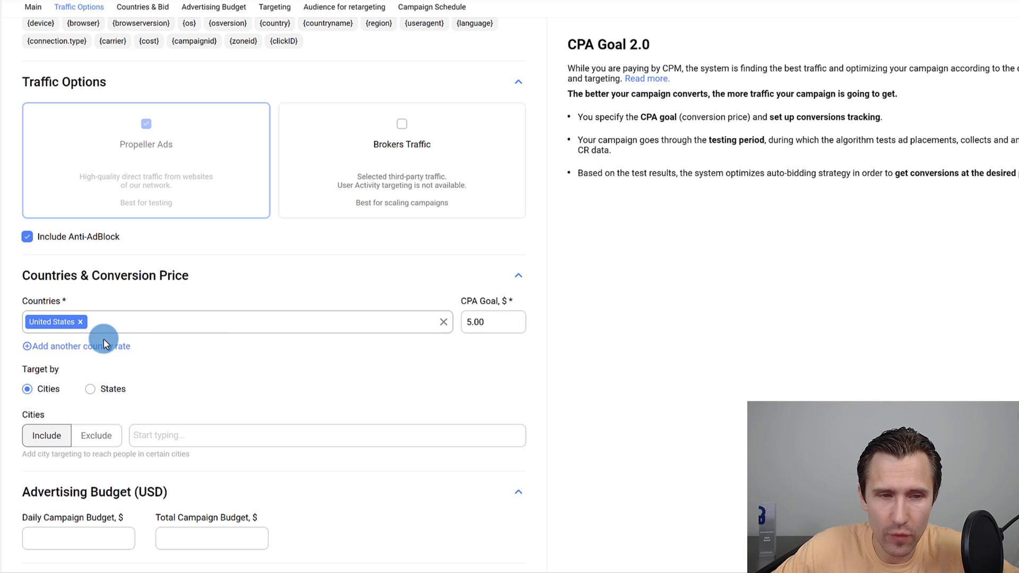
- Add another country rate for Canada with a CPA Goal of $4.00
left_click(89, 350)
left_click(69, 367)
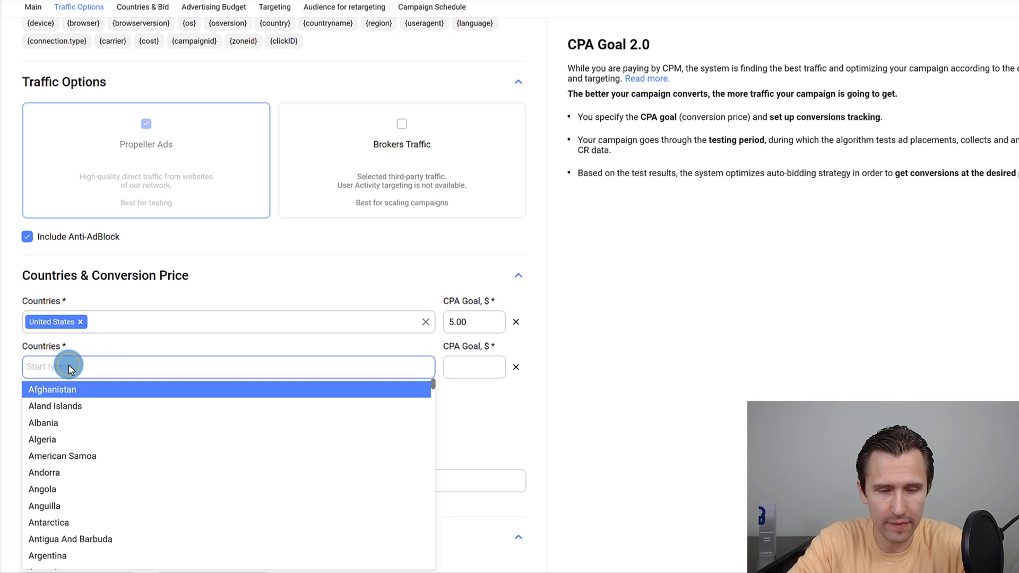
type("canada")
left_click(80, 390)
left_click(471, 364)
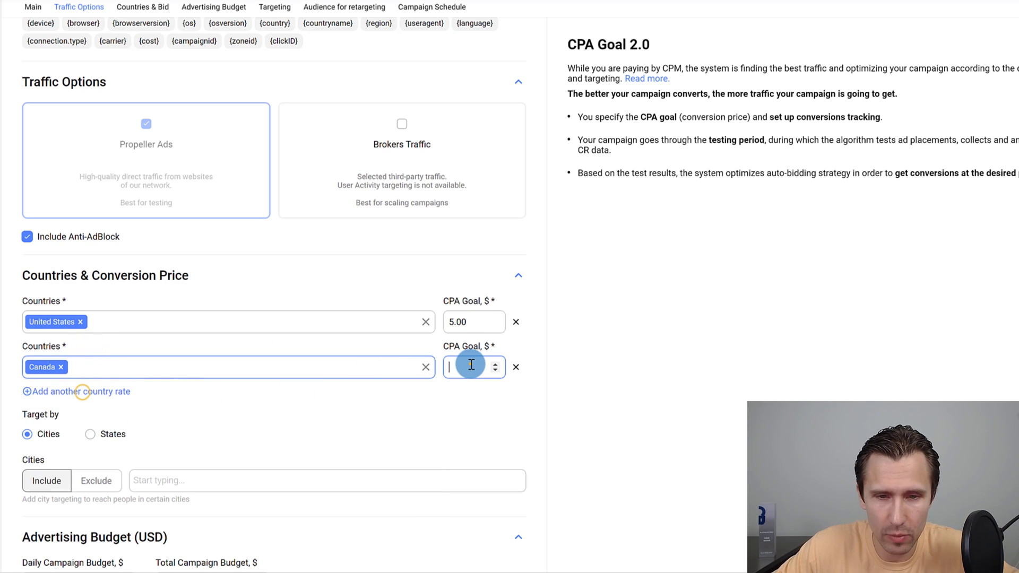
left_click(692, 392)
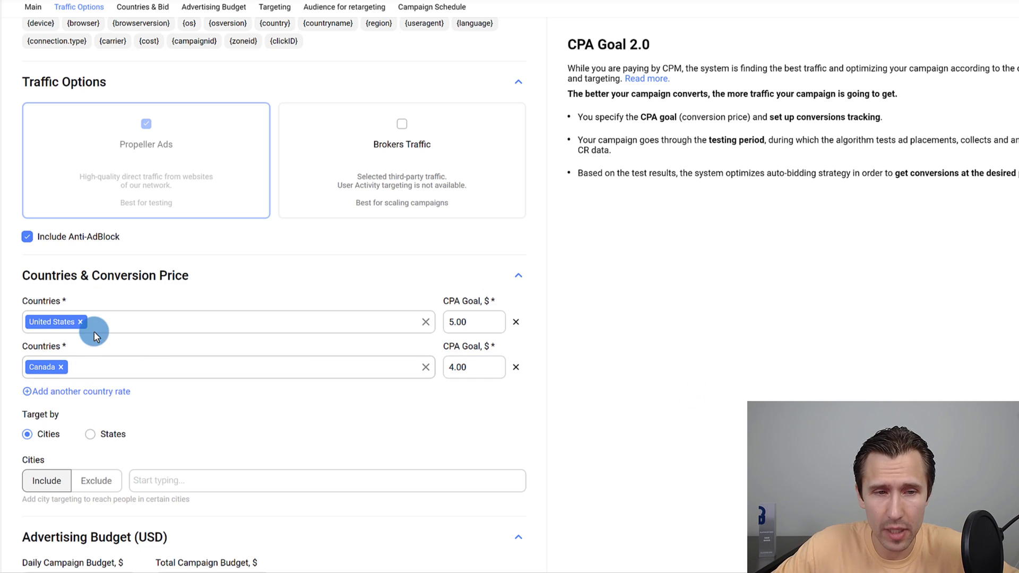
- Add New Zealand to the same country rate as United States
left_click(106, 320)
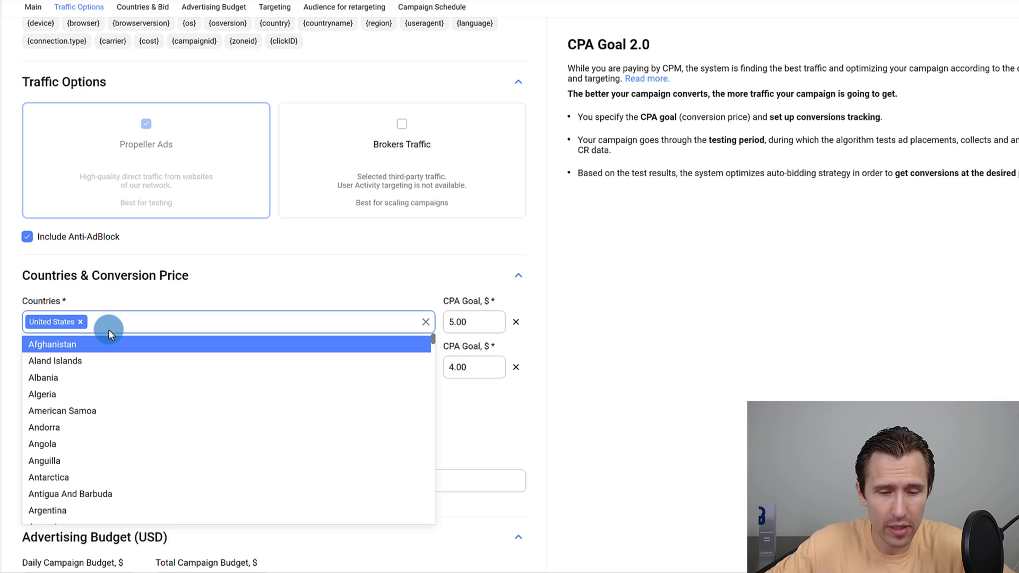
type("new zeala")
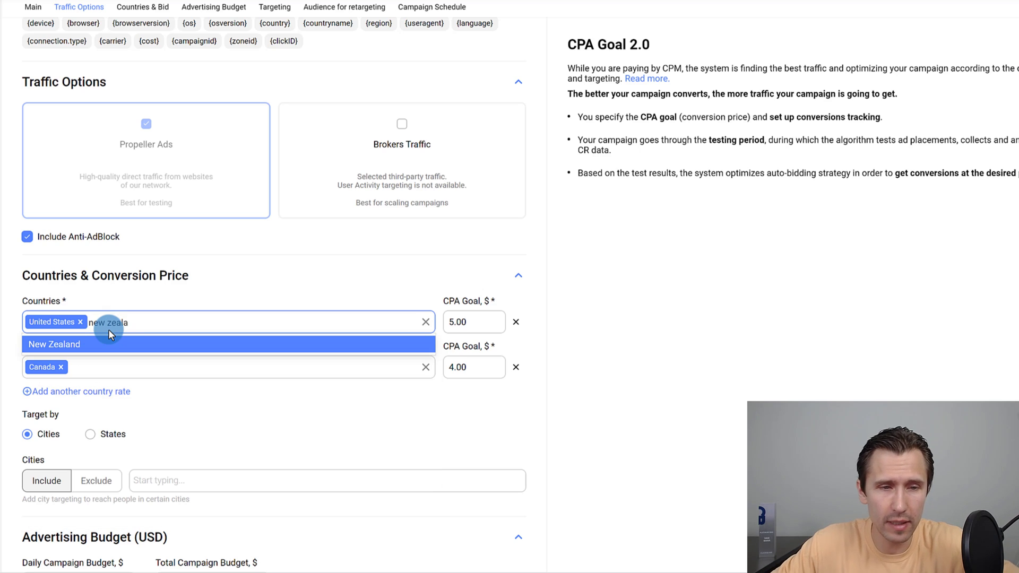
left_click(126, 348)
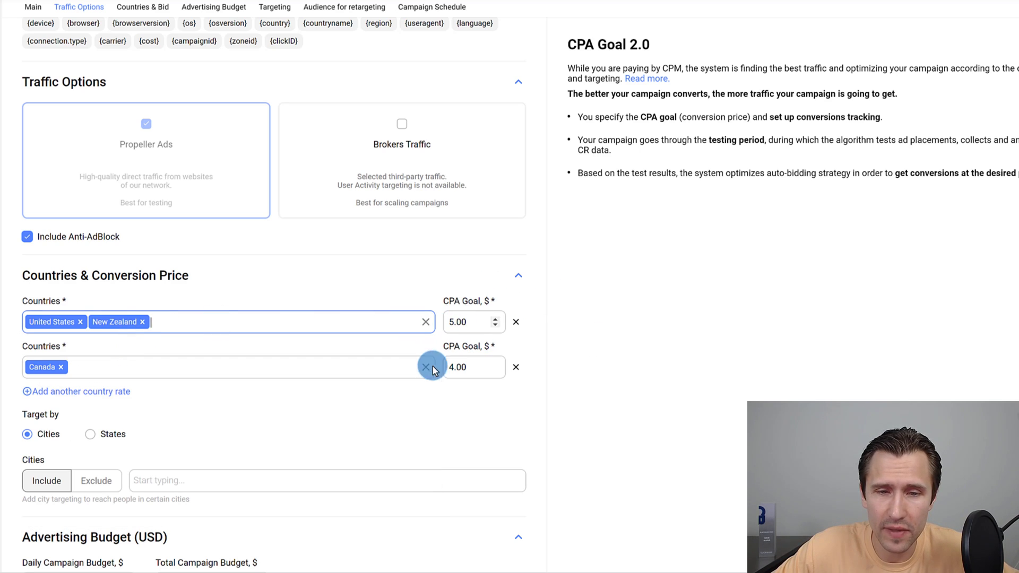
left_click(653, 346)
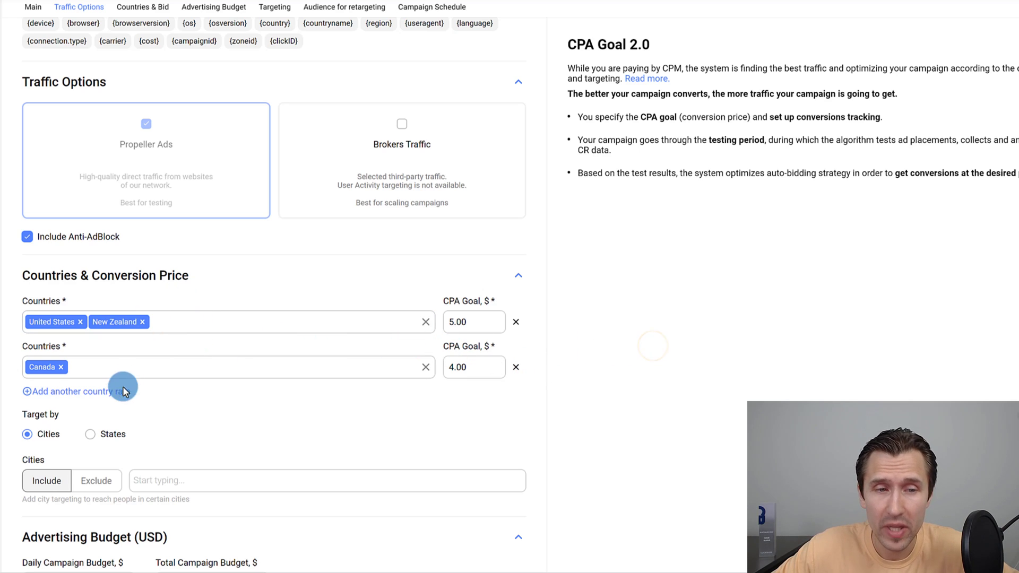
left_click(159, 371)
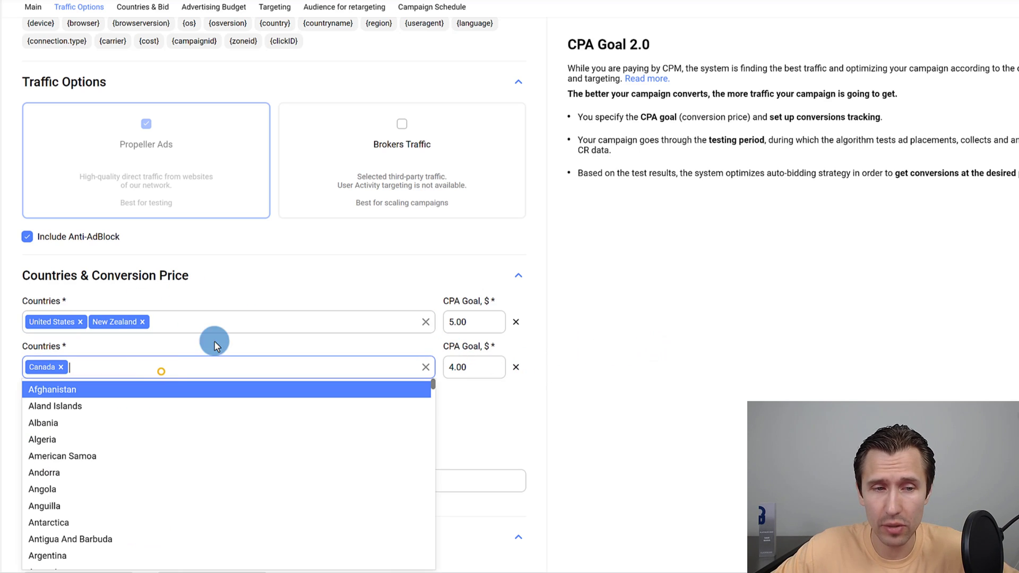
left_click(654, 306)
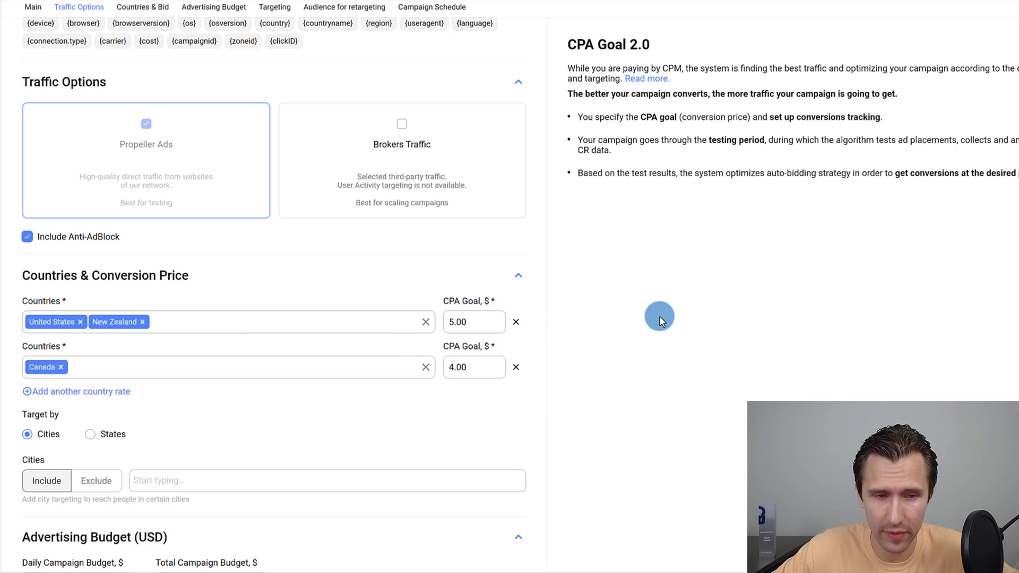
- Try including New York (New York, United States) in the city targeting, and remove it again
scroll(632, 279, "down", 2)
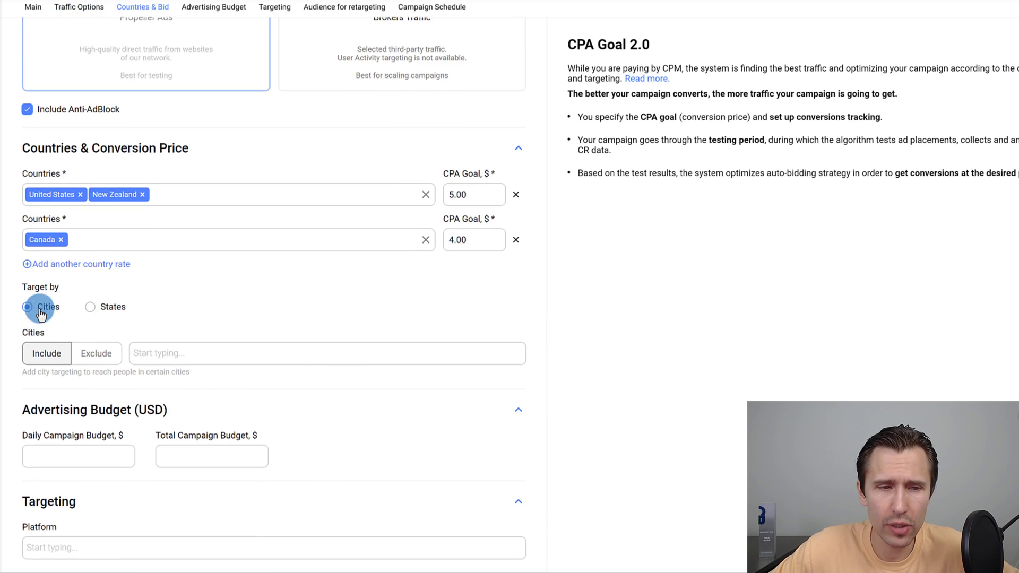
left_click(94, 307)
left_click(28, 307)
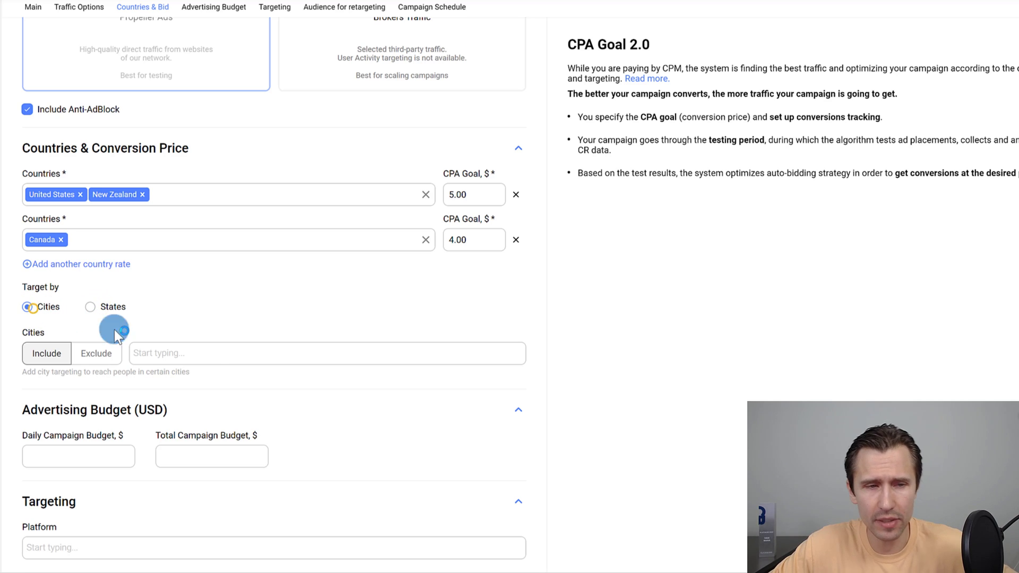
left_click(194, 354)
type("new york")
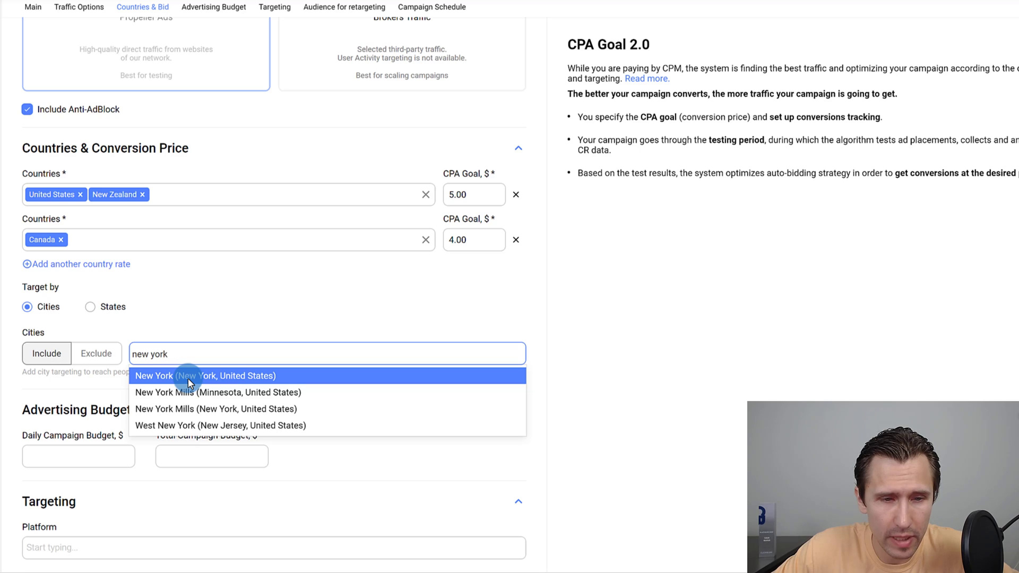
left_click(171, 376)
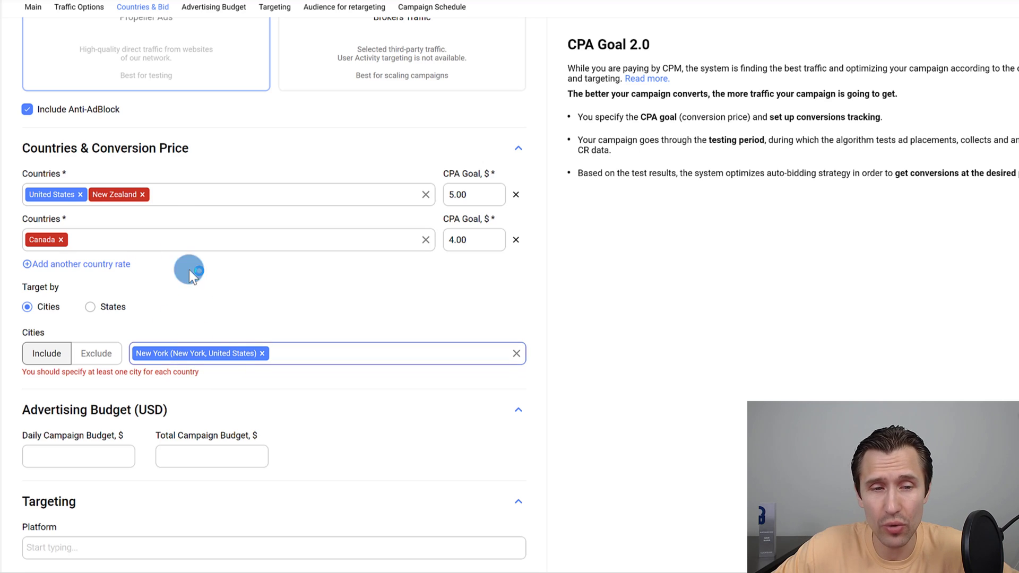
left_click(262, 353)
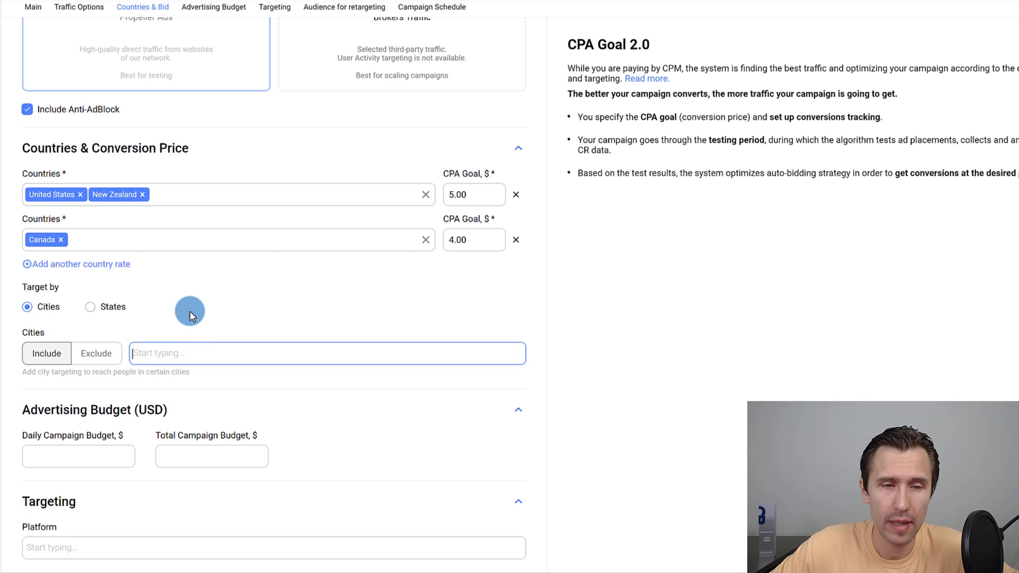
- Set the Daily Campaign Budget to $100 and the Total Campaign Budget to $1000
scroll(189, 310, "down", 2)
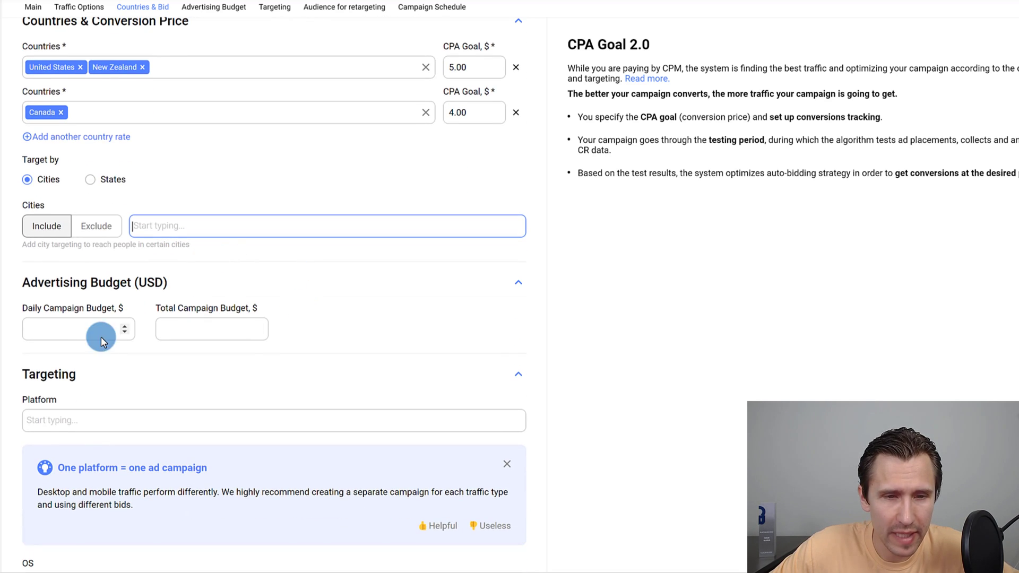
left_click(170, 282)
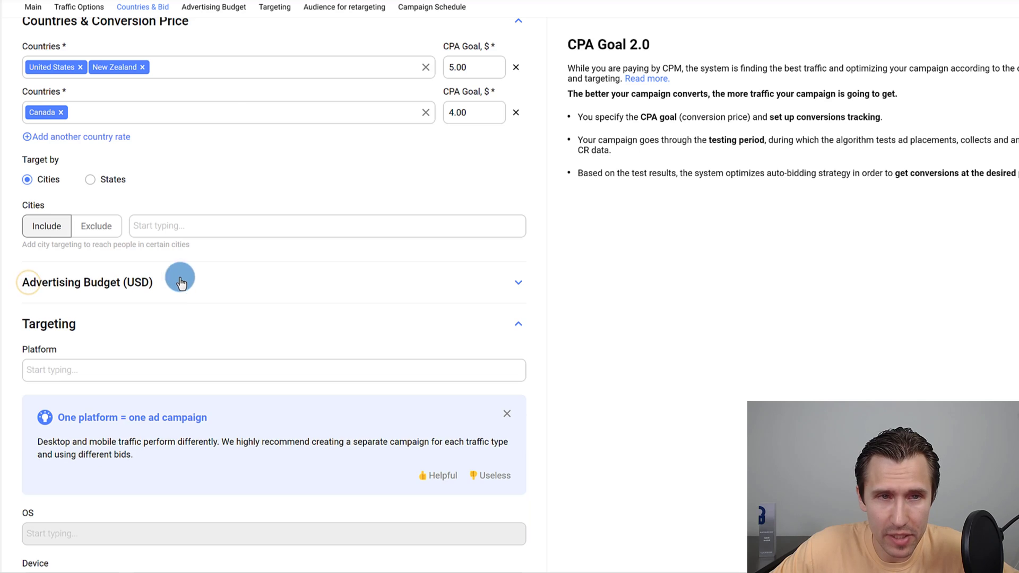
left_click(214, 8)
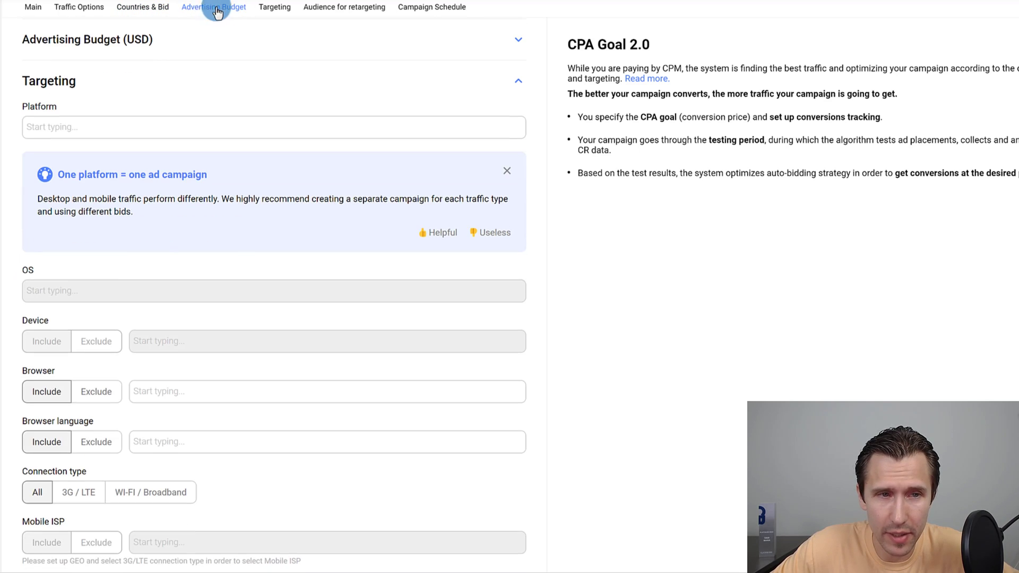
scroll(159, 165, "up", 2)
left_click(140, 175)
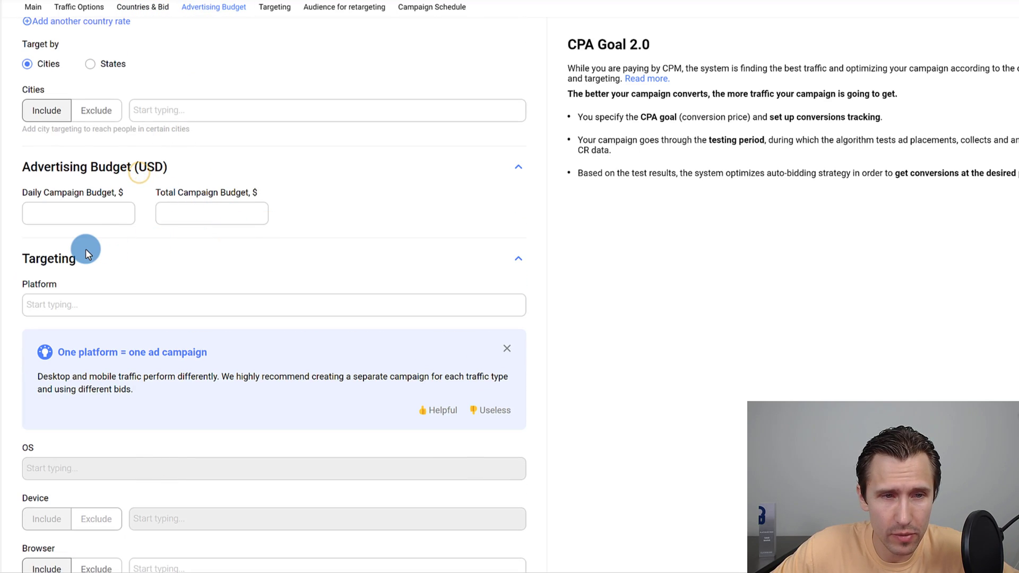
left_click(51, 212)
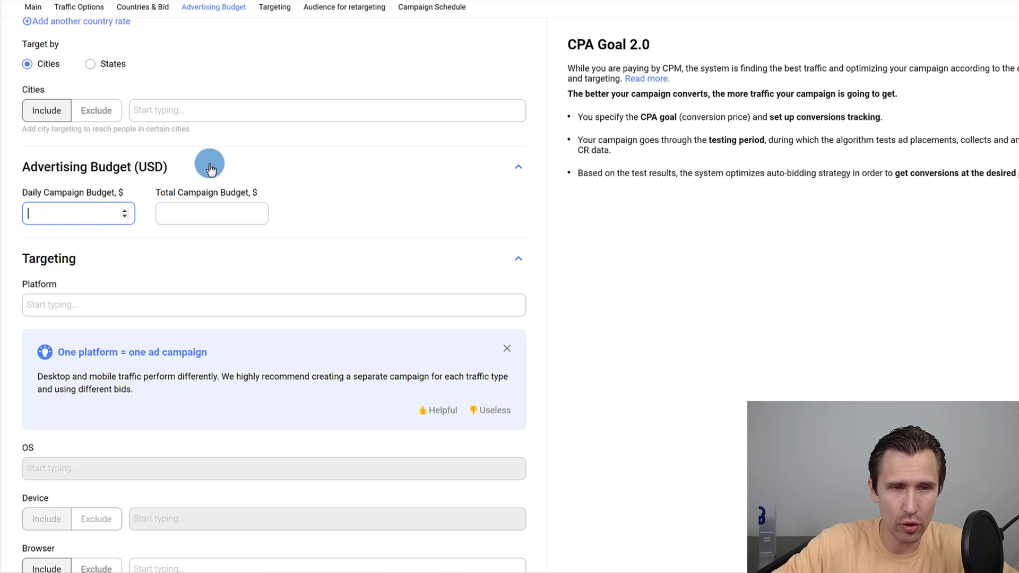
type("100")
left_click(205, 214)
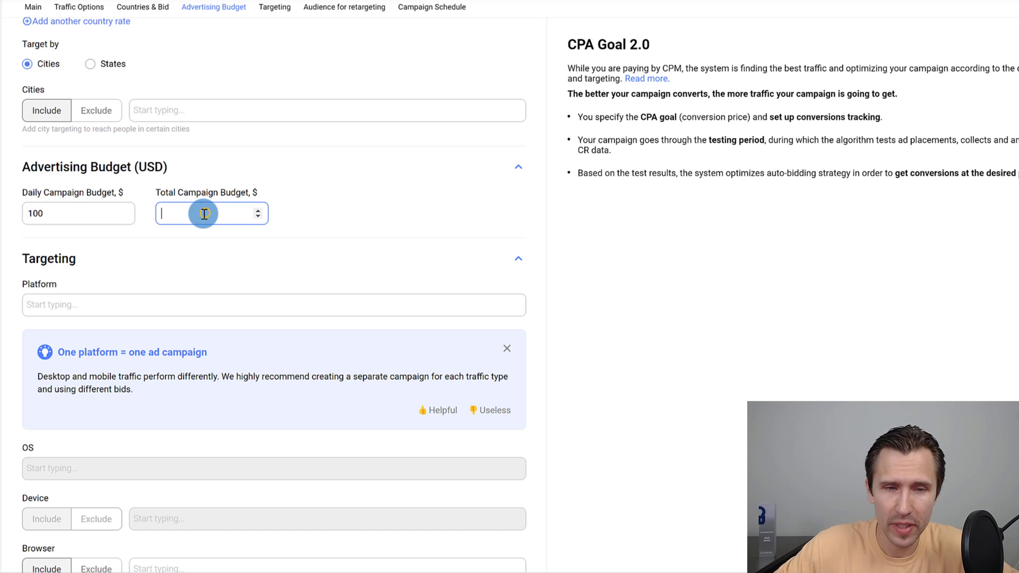
type("1000")
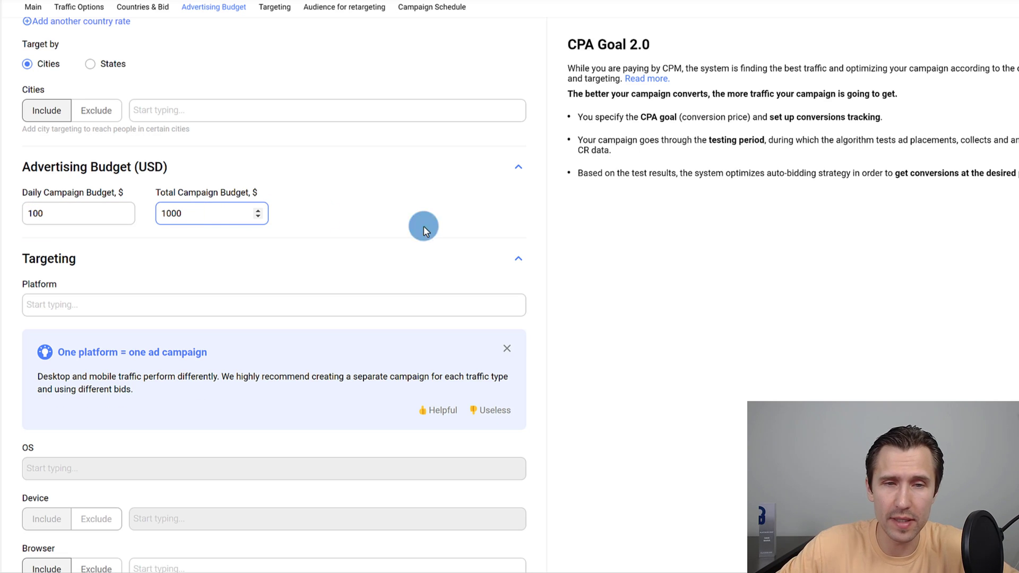
- Set the campaign targeting to the Desktop platform and the Windows operating system
left_click(617, 242)
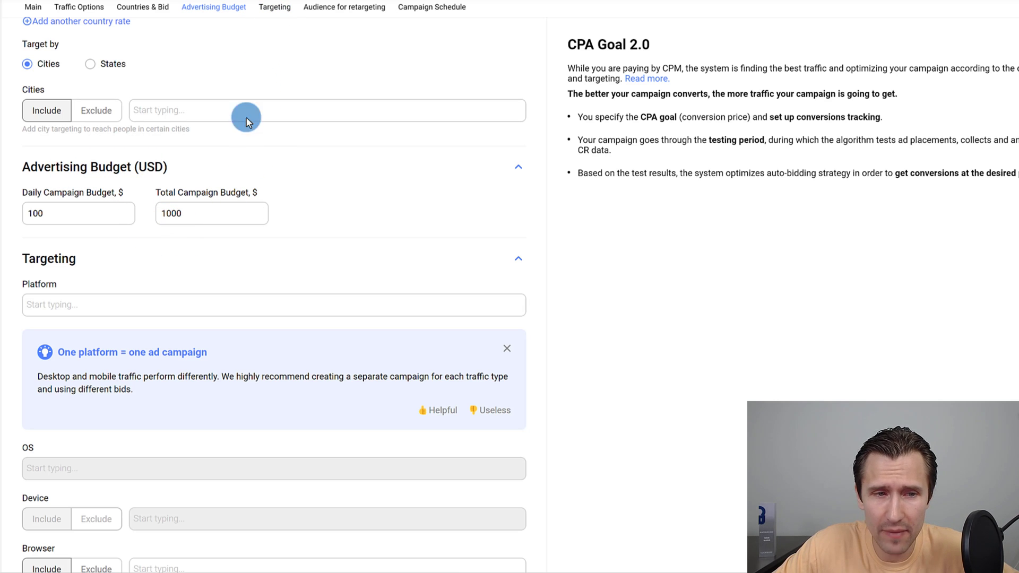
scroll(187, 285, "down", 1)
scroll(187, 285, "down", 2)
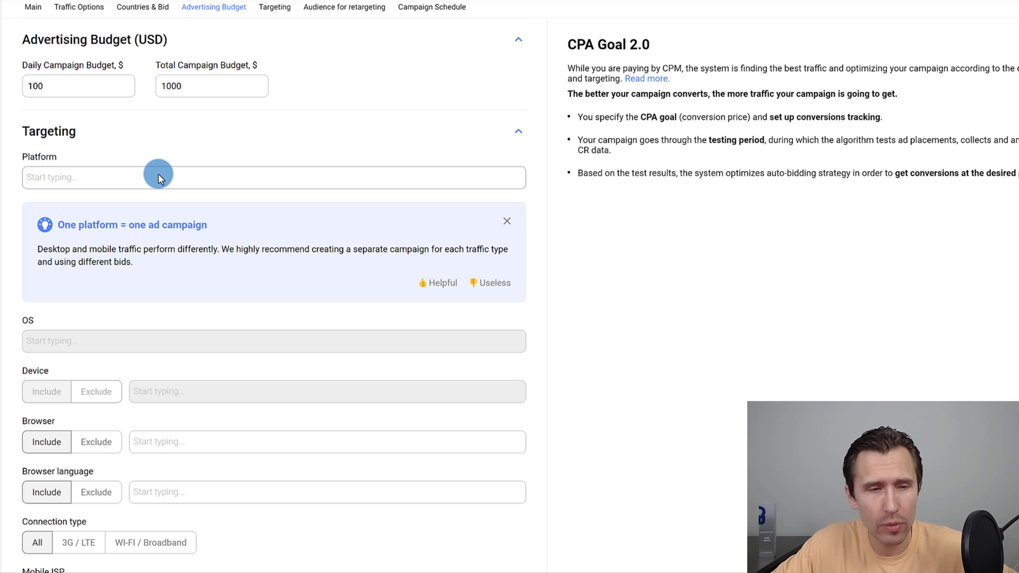
left_click(74, 177)
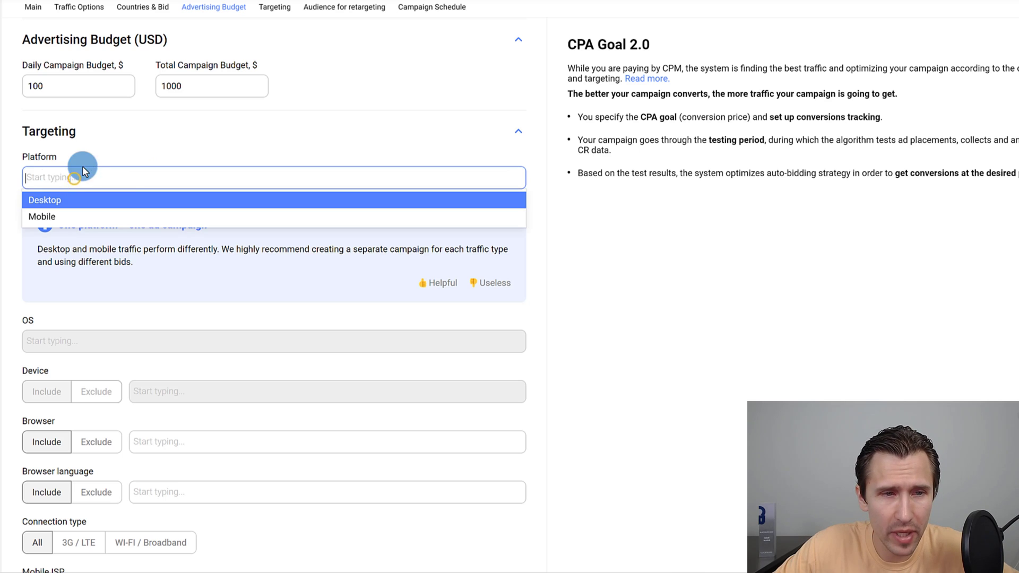
left_click(50, 200)
scroll(569, 318, "down", 2)
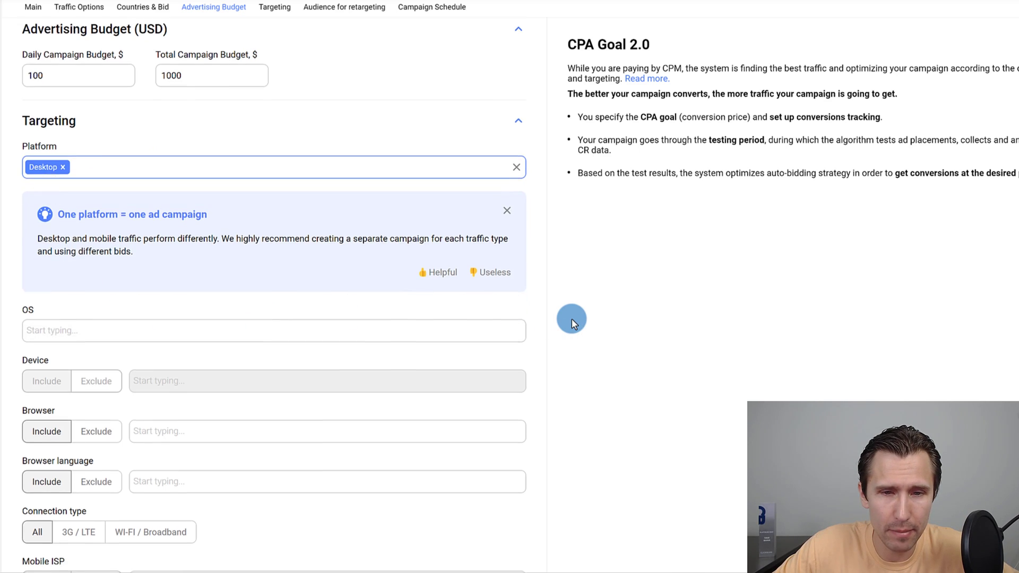
scroll(567, 321, "down", 1)
left_click(95, 213)
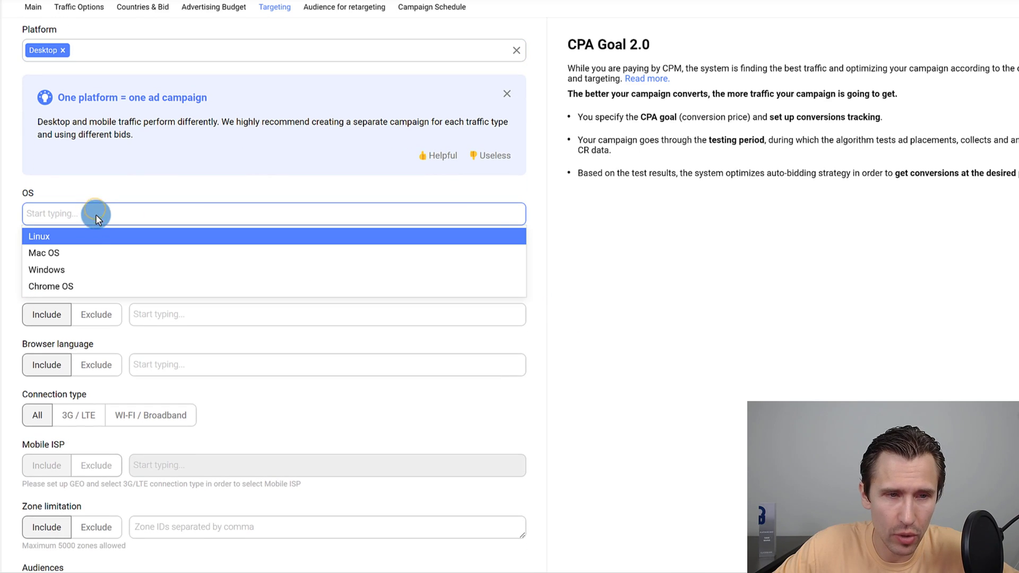
left_click(58, 270)
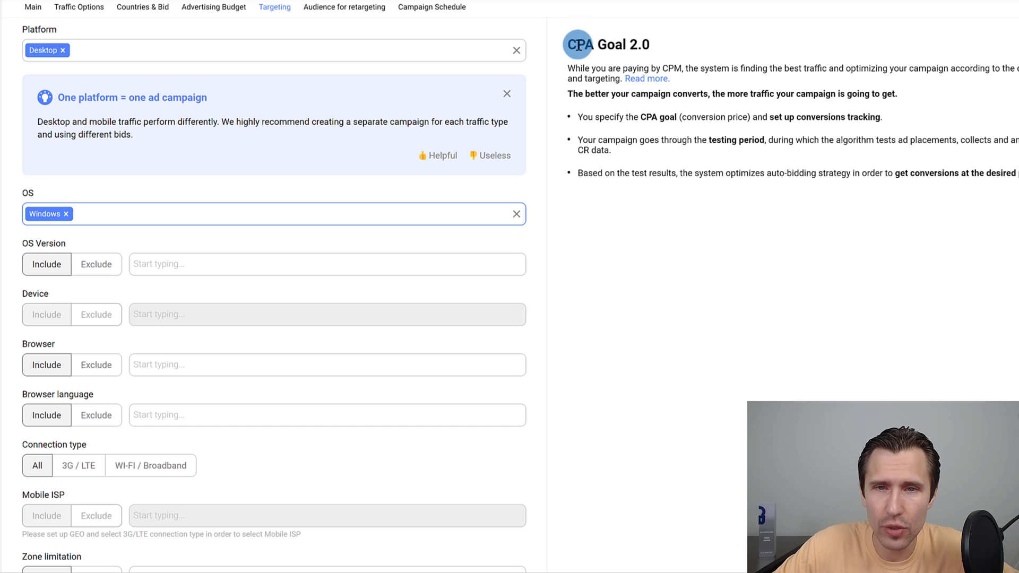
- Change the campaign's pricing model to CPM
left_click_drag(570, 44, 826, 136)
left_click(868, 198)
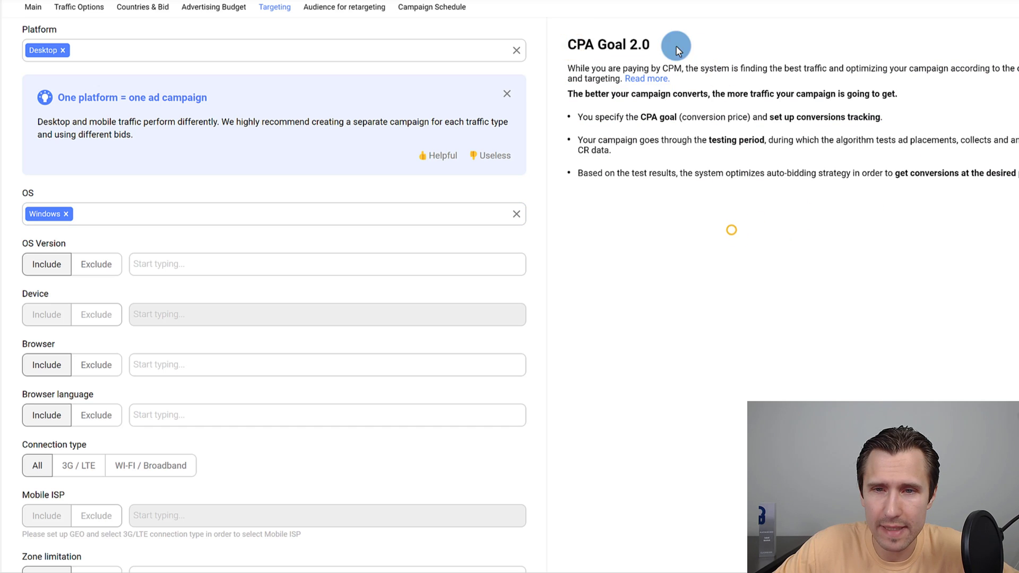
scroll(280, 314, "up", 5)
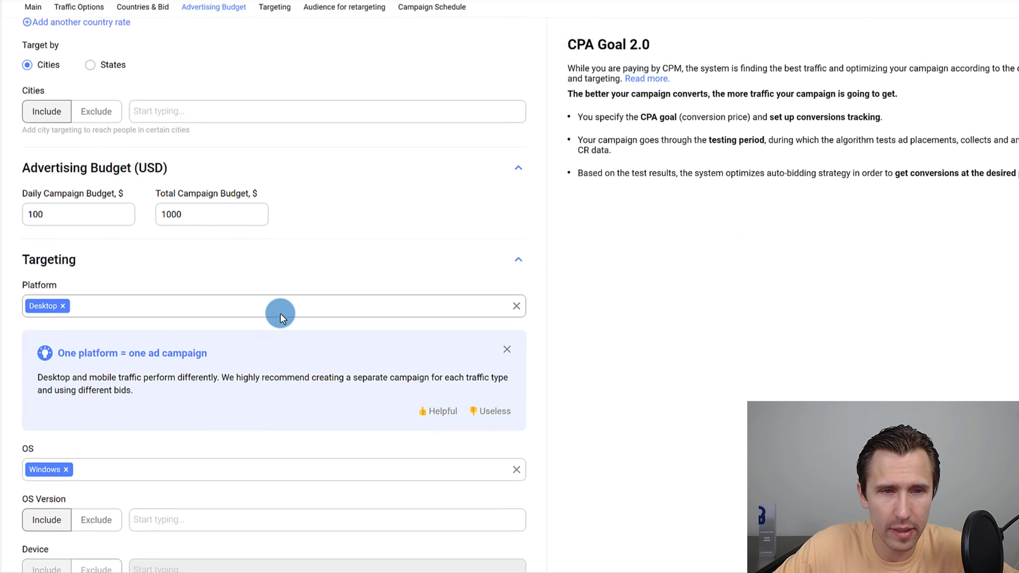
scroll(280, 314, "up", 15)
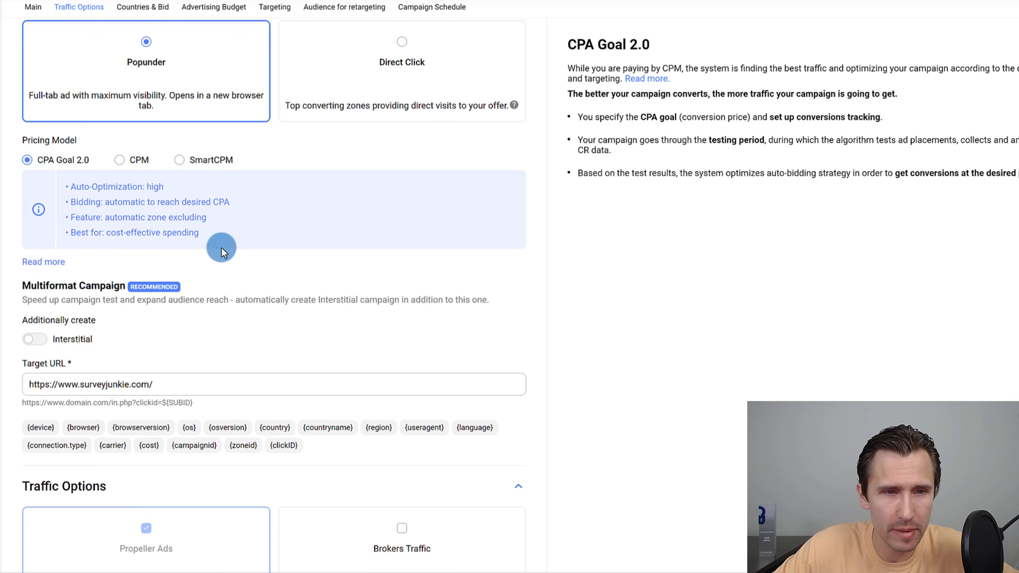
scroll(221, 247, "up", 2)
left_click(121, 281)
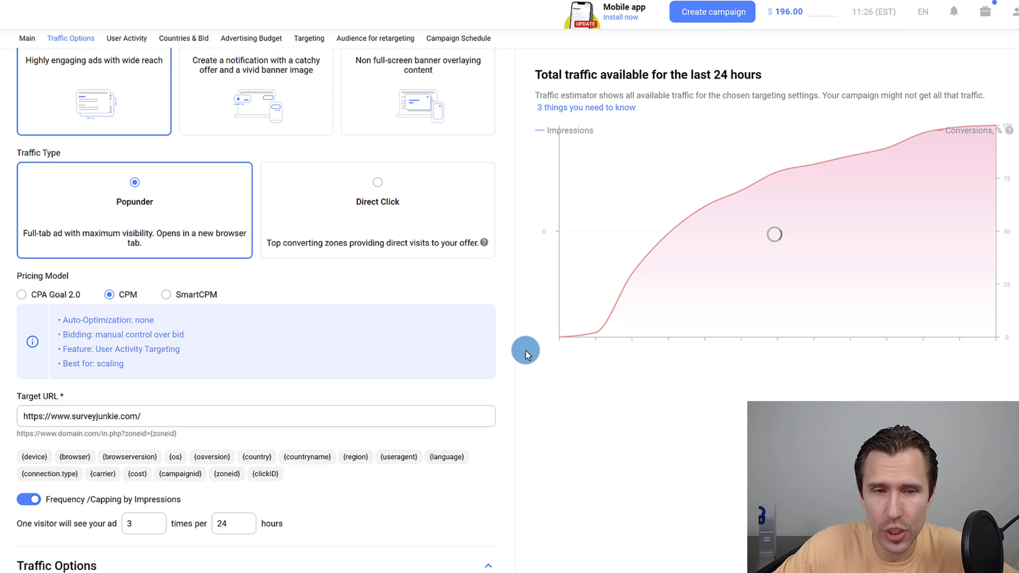
- Review the frequency capping, traffic, User Activity, country bid and budget settings offered with CPM pricing
scroll(525, 349, "down", 8)
scroll(520, 335, "down", 9)
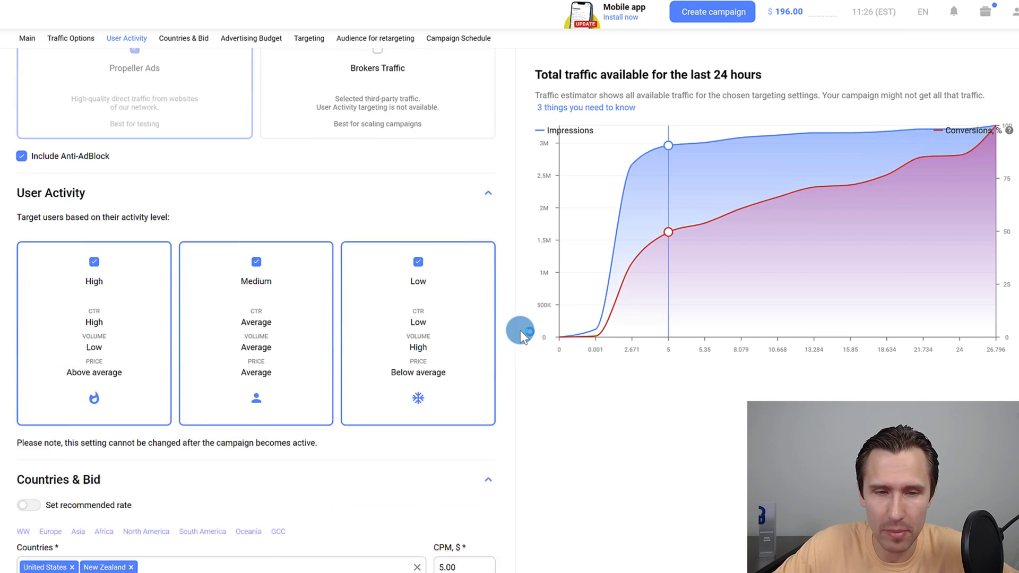
scroll(448, 316, "down", 5)
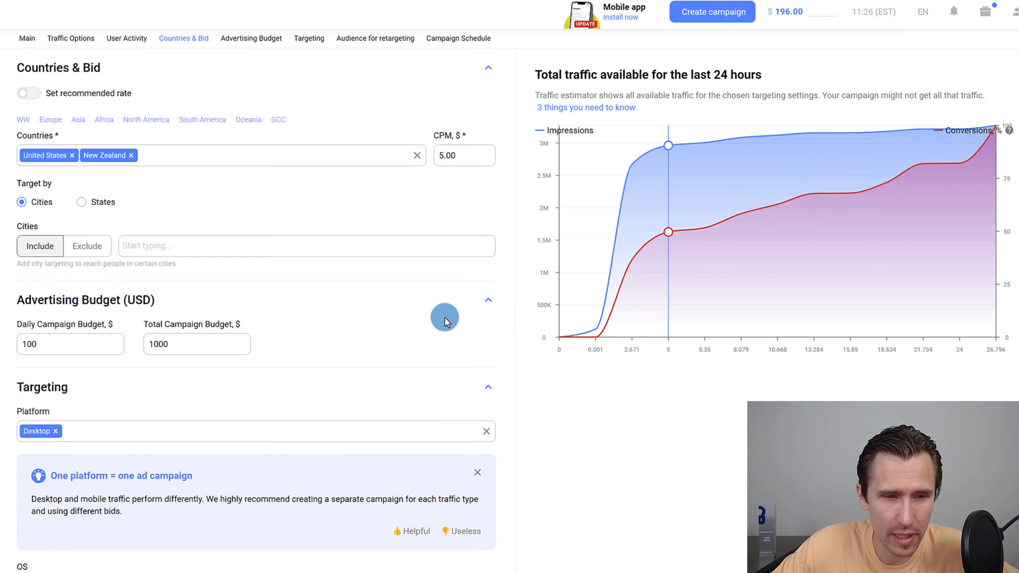
scroll(181, 361, "up", 10)
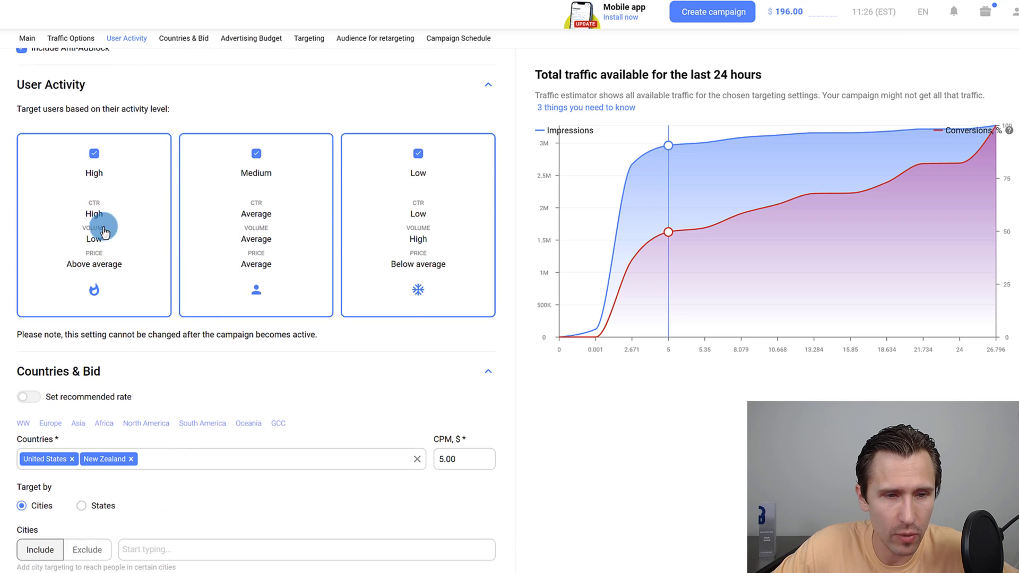
scroll(398, 337, "up", 2)
scroll(255, 409, "up", 8)
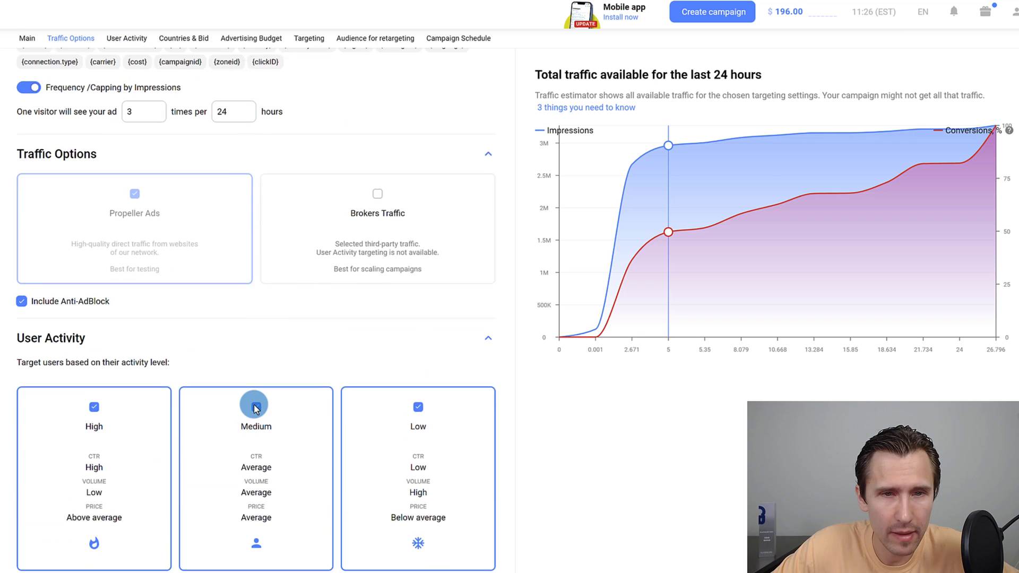
scroll(223, 412, "up", 1)
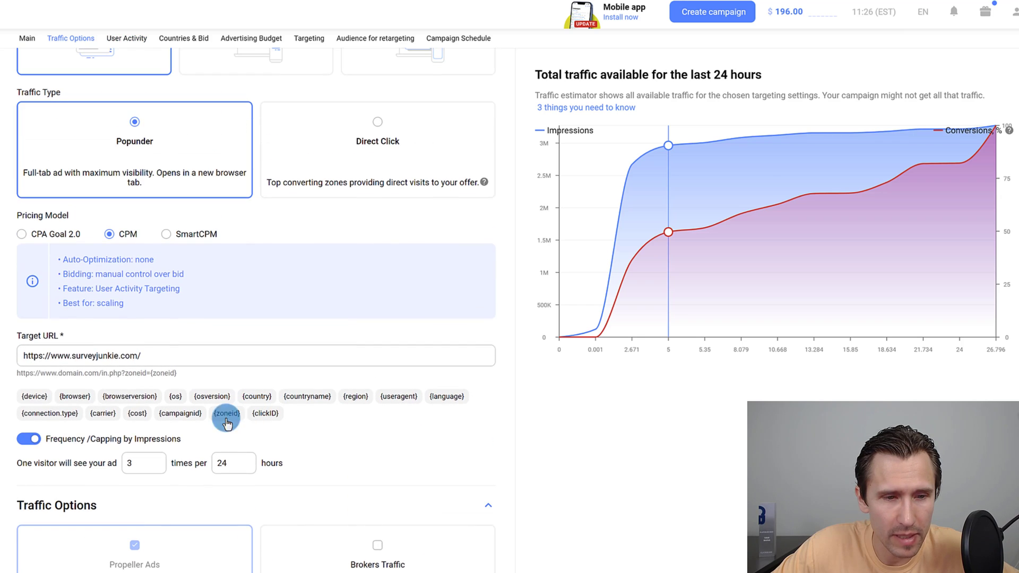
scroll(192, 449, "down", 7)
scroll(223, 478, "up", 3)
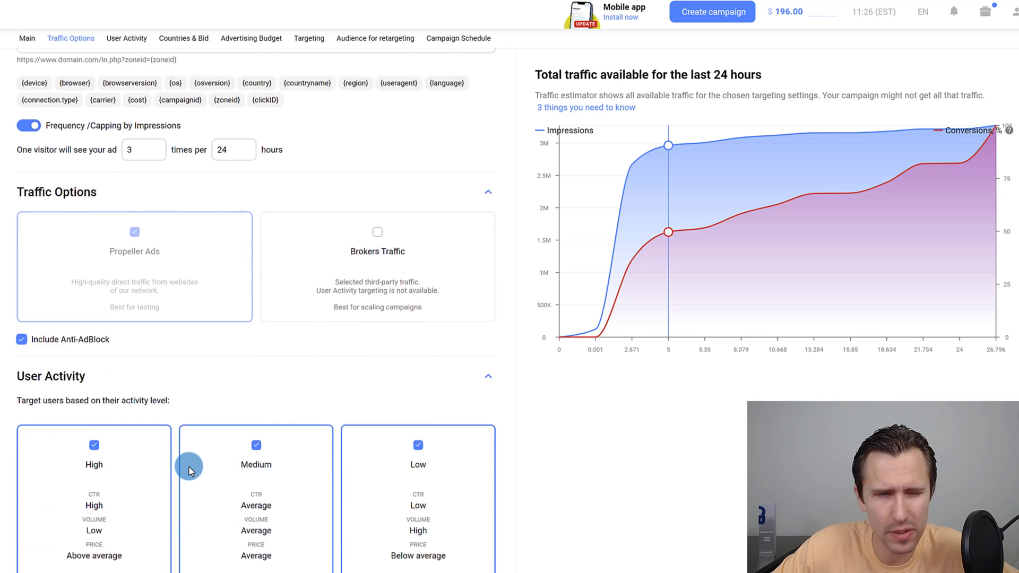
scroll(90, 331, "up", 1)
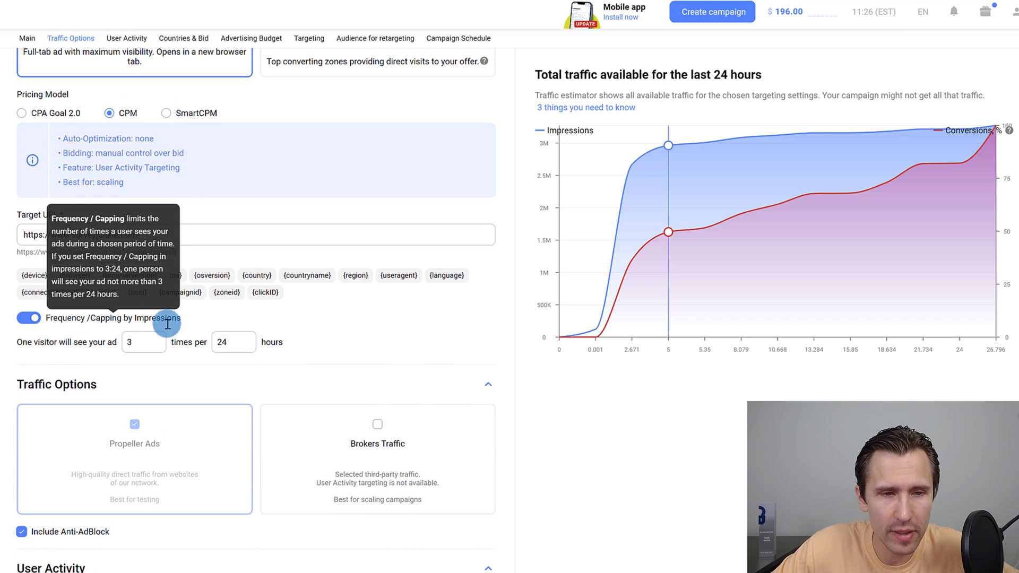
- Set Frequency/Capping by Impressions so one visitor sees the ad 2 times per 24 hours
left_click_drag(177, 317, 48, 317)
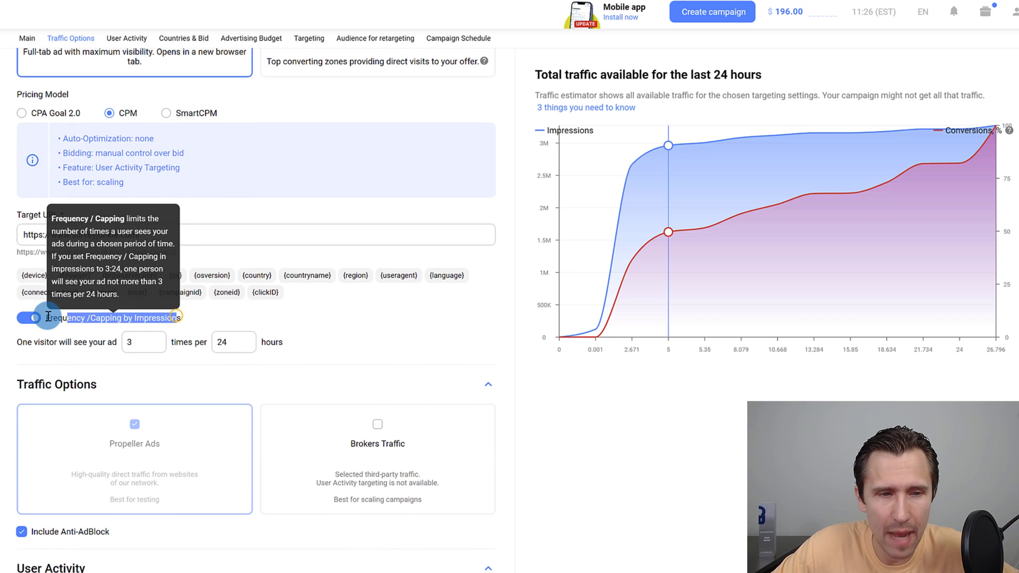
left_click(58, 349)
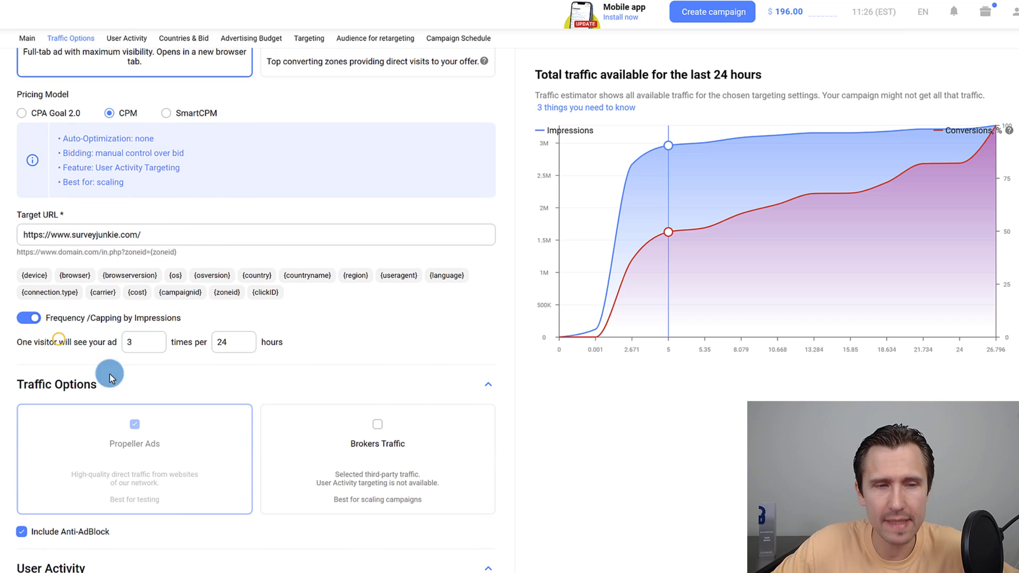
double_click(141, 342)
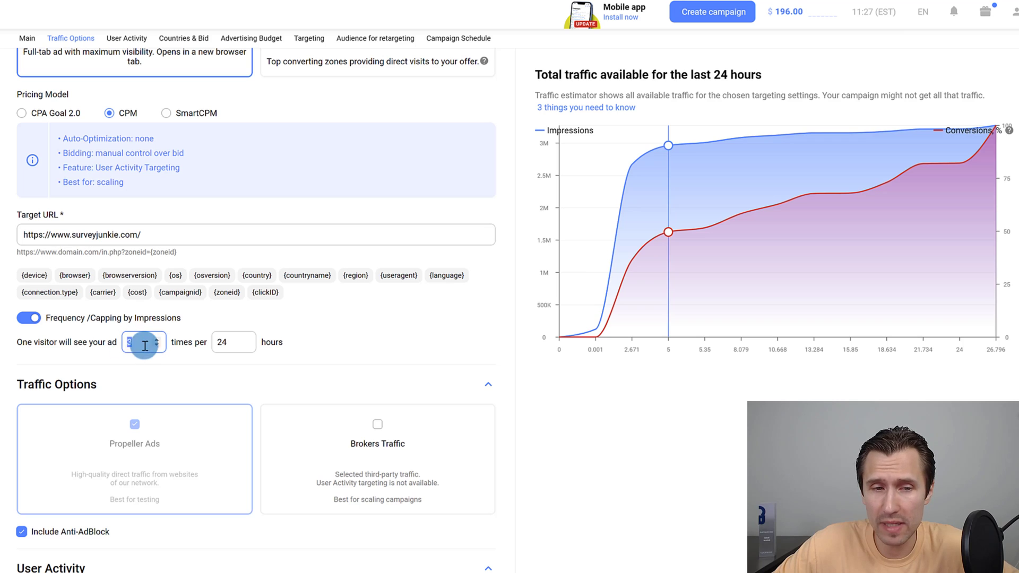
left_click(33, 321)
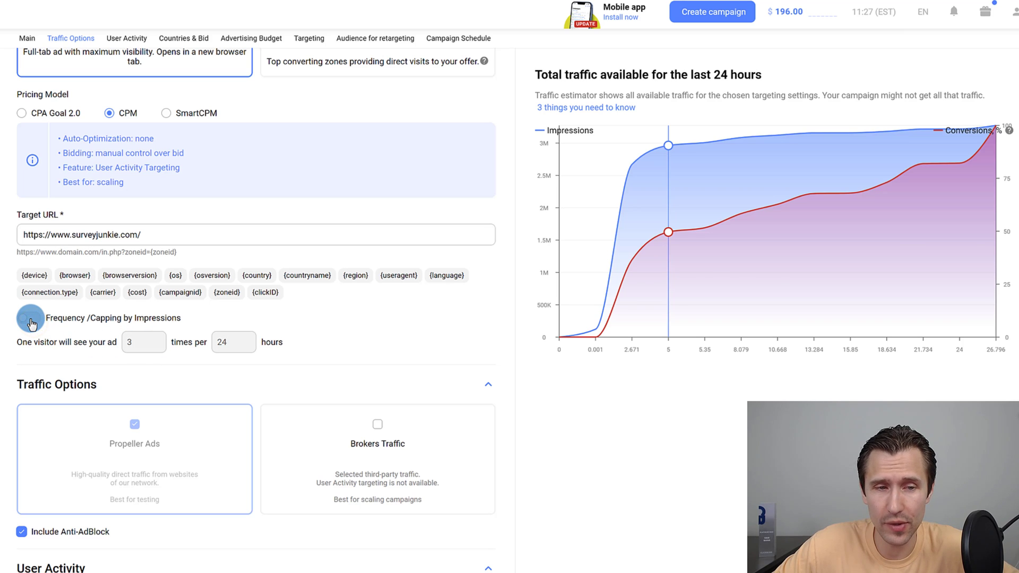
left_click(31, 320)
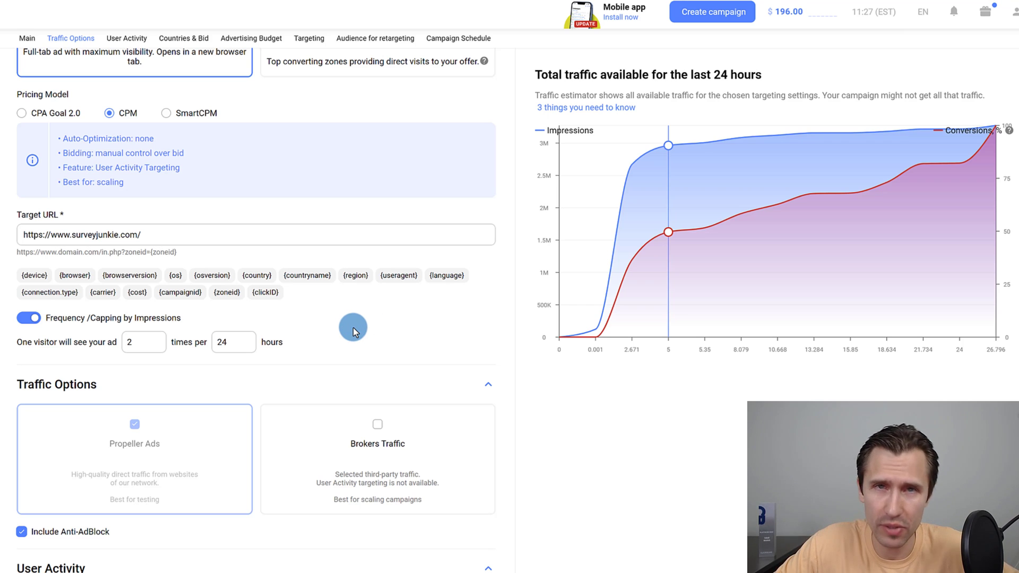
left_click(102, 352)
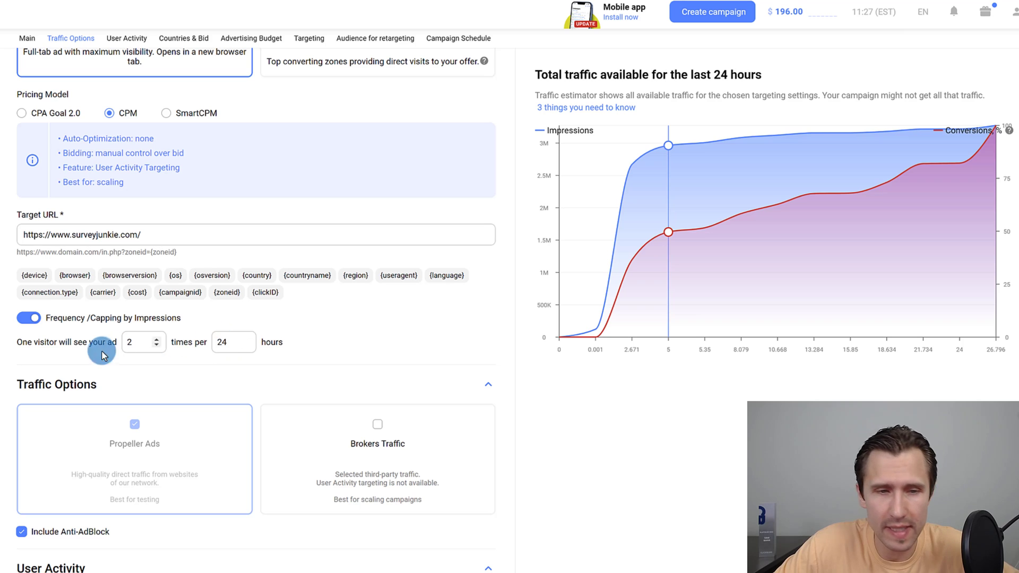
- Limit User Activity targeting to the High level and inspect the traffic estimate at the 5.00 CPM bid
scroll(345, 314, "down", 4)
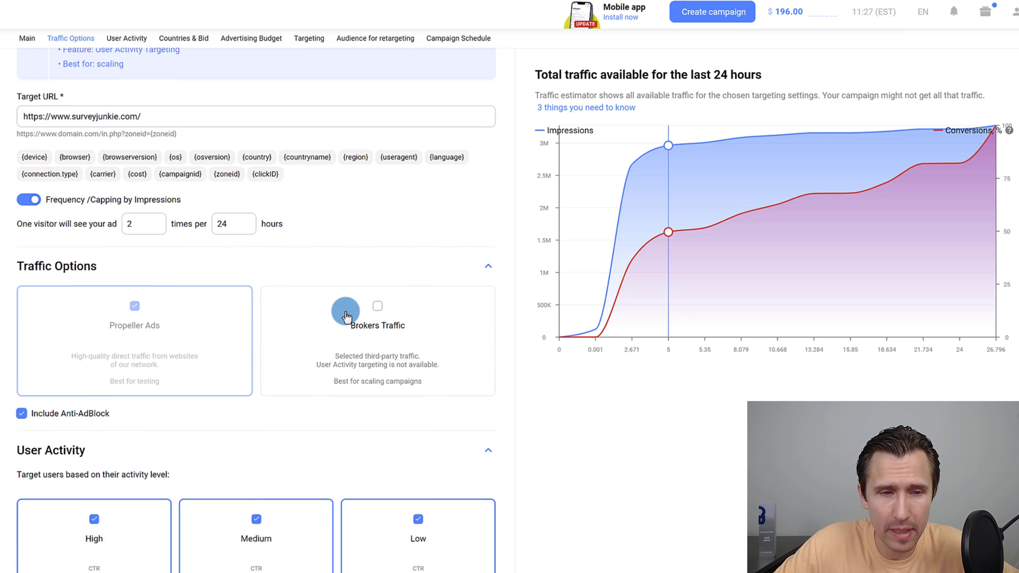
scroll(345, 310, "down", 3)
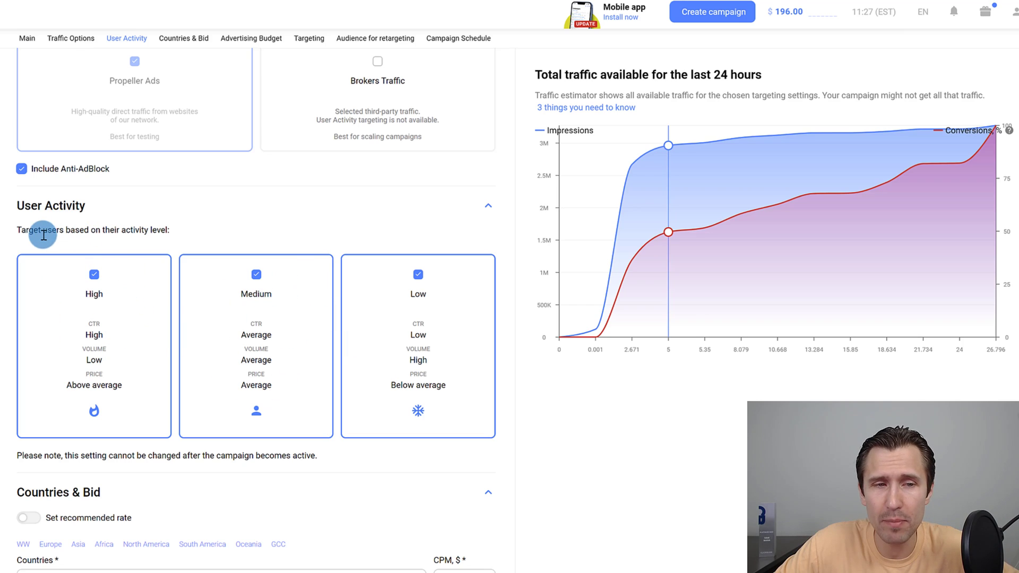
left_click_drag(30, 230, 155, 227)
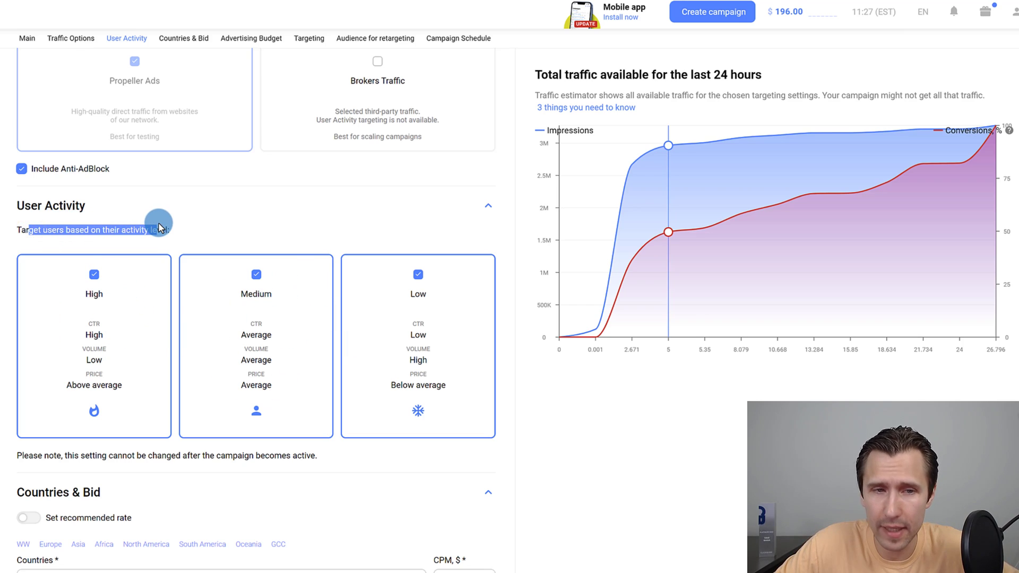
left_click(73, 232)
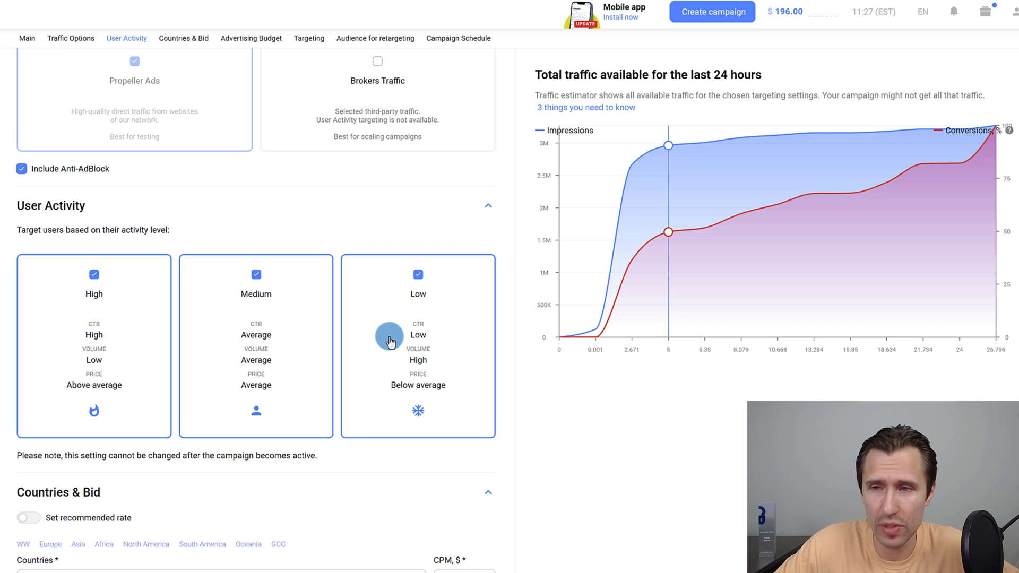
mouse_move(658, 286)
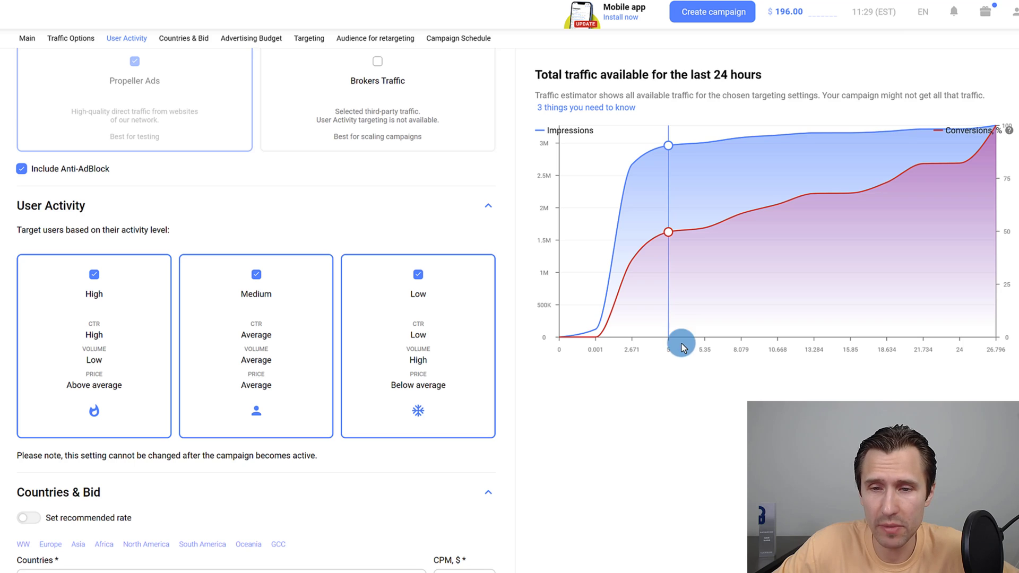
scroll(436, 525, "down", 1)
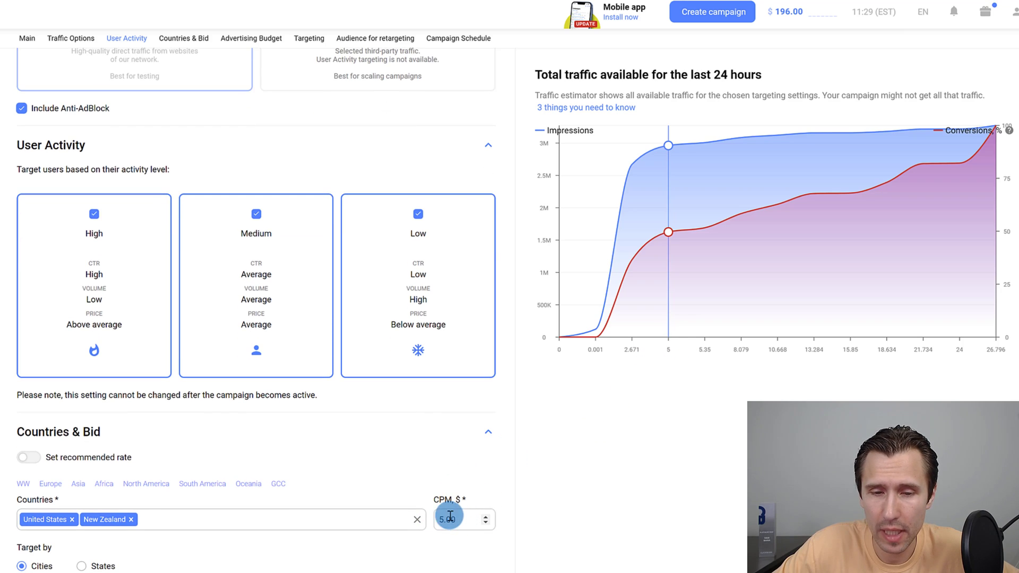
scroll(582, 463, "up", 1)
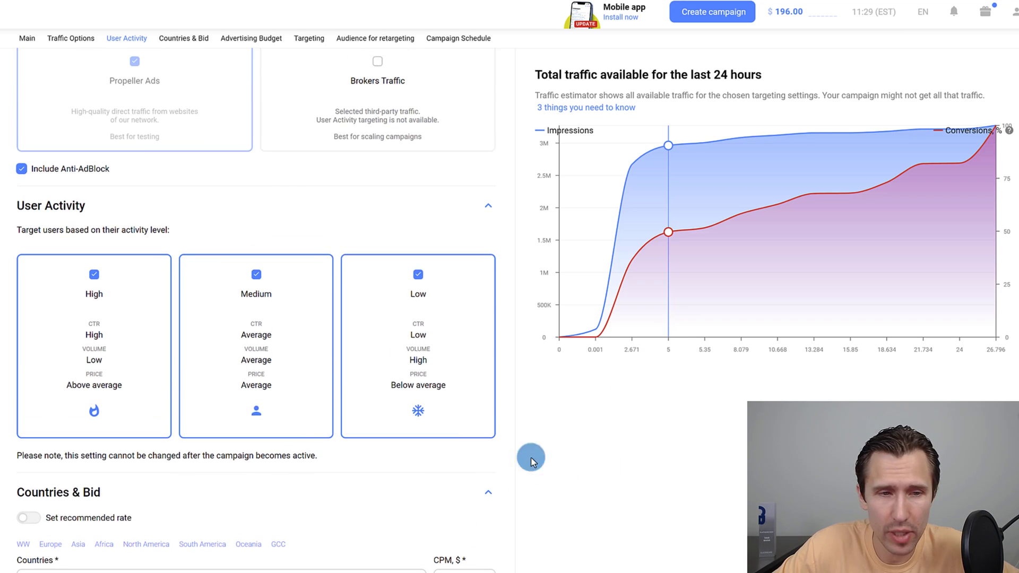
left_click(290, 338)
left_click(429, 338)
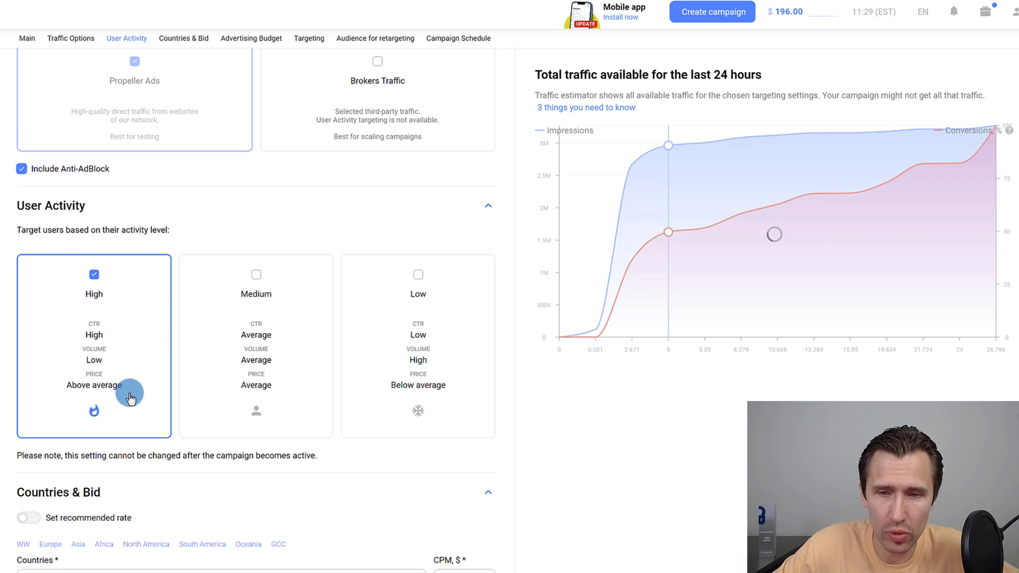
mouse_move(634, 319)
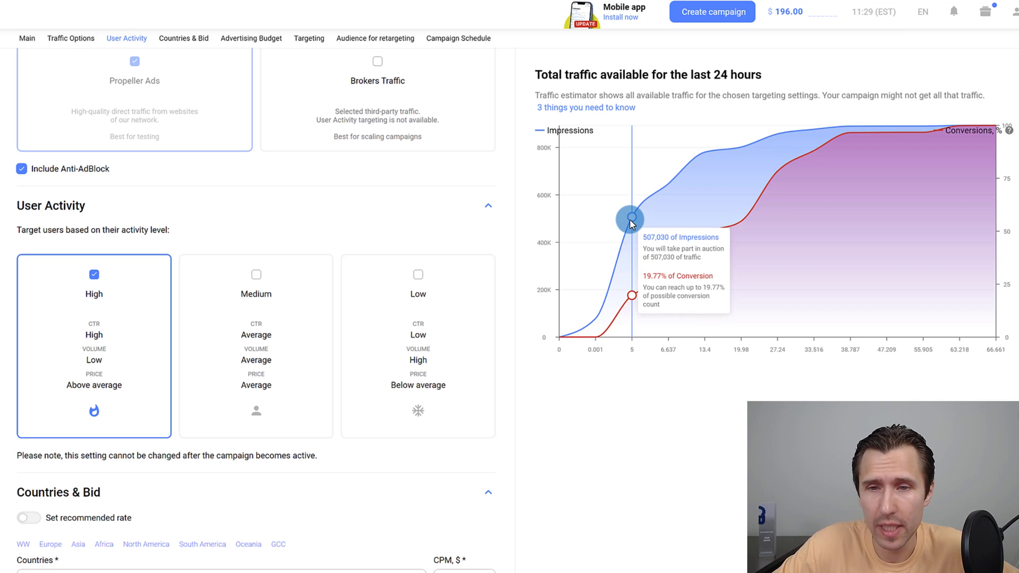
- Switch User Activity targeting to the Low level only and inspect the traffic estimate at the highest CPM
left_click(129, 328)
left_click(455, 339)
left_click(637, 345)
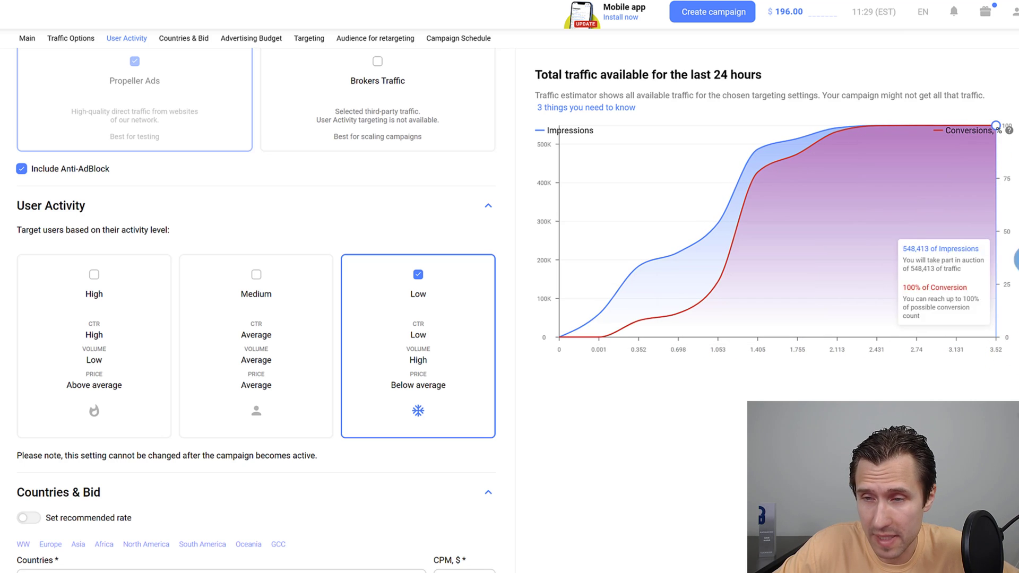
mouse_move(997, 131)
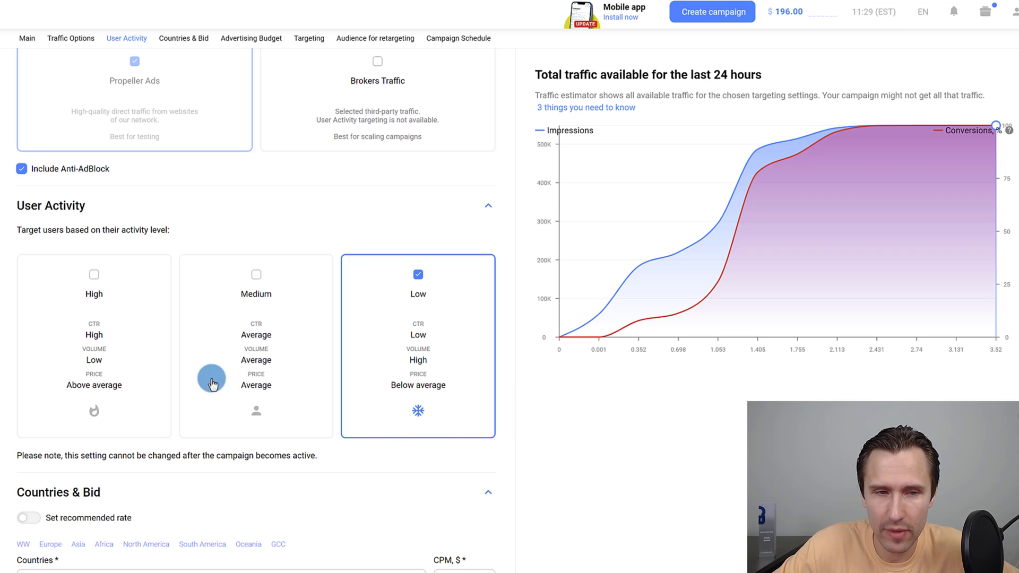
- Toggle the High and Low User Activity levels to compare their traffic, and leave only the Medium level targeted
left_click(112, 322)
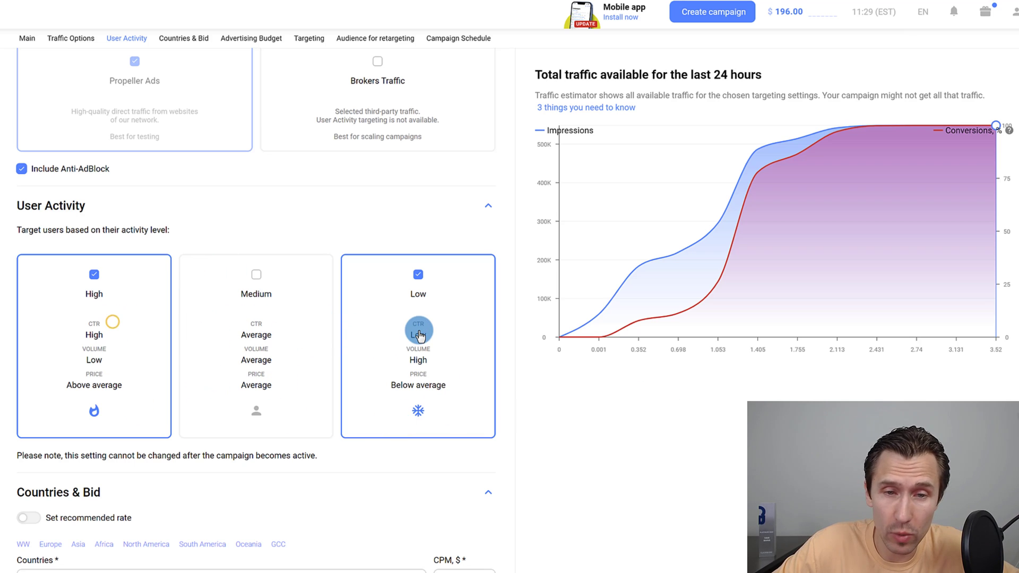
left_click(419, 330)
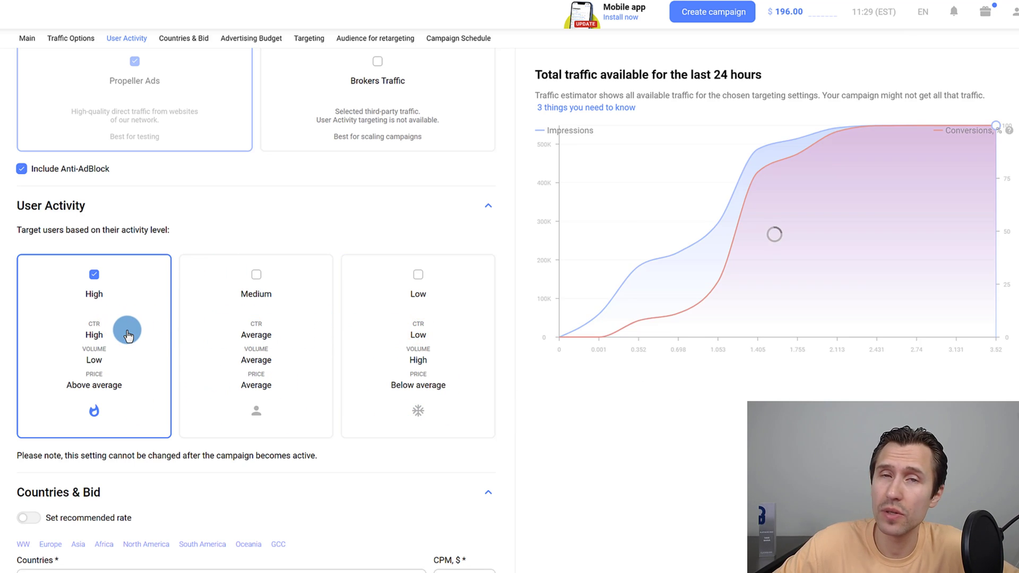
left_click(391, 346)
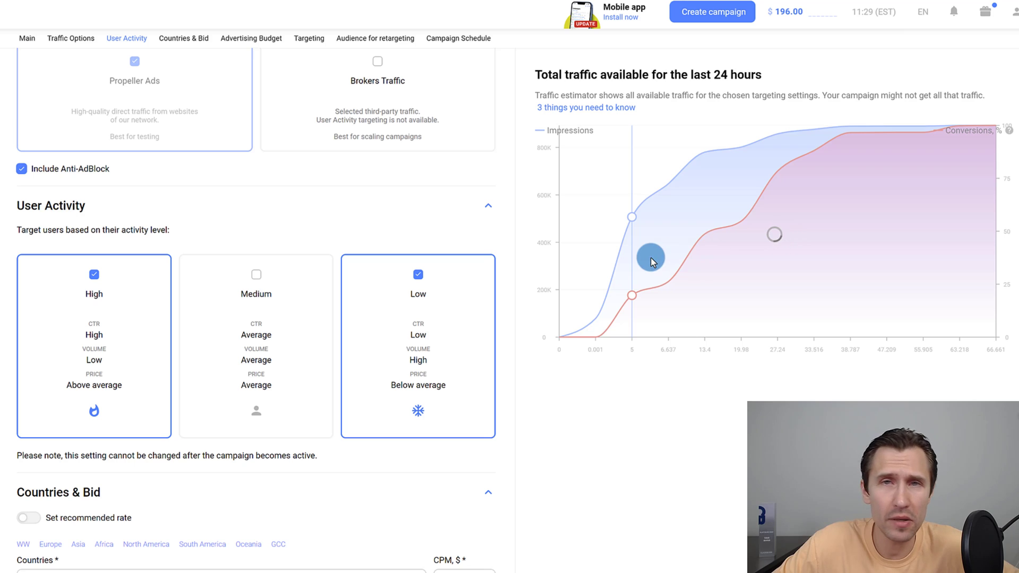
left_click(405, 327)
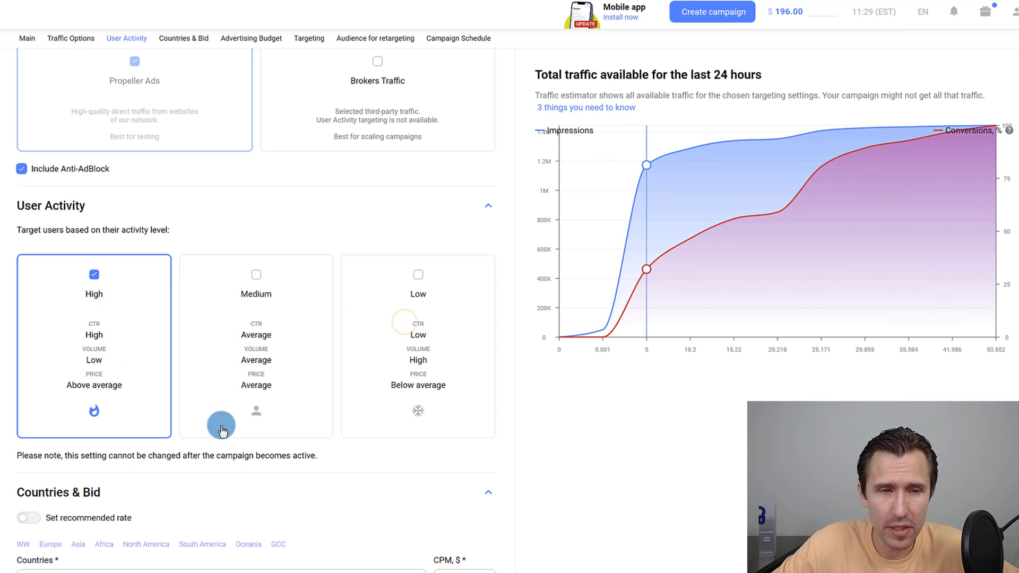
left_click(94, 342)
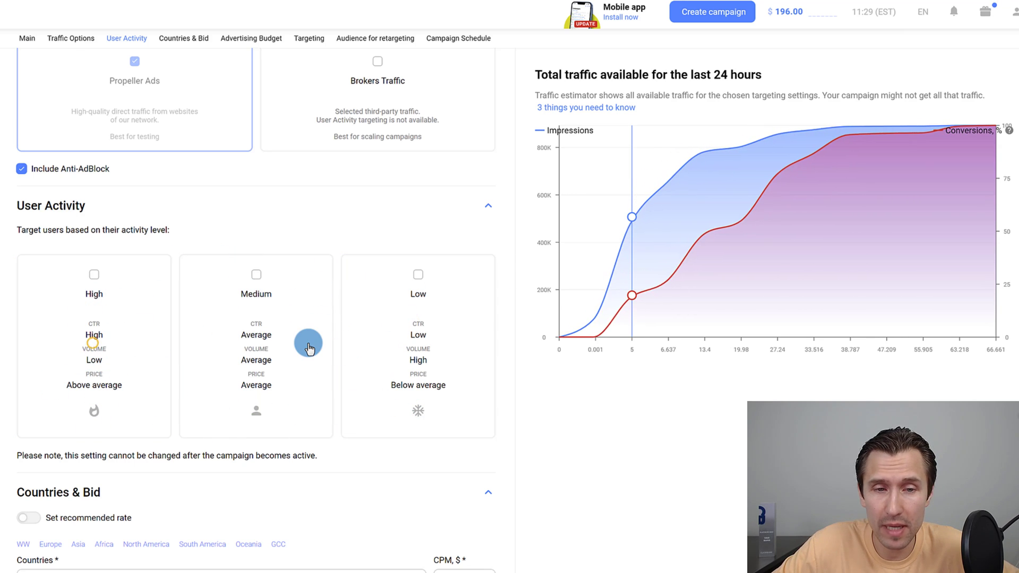
left_click(308, 344)
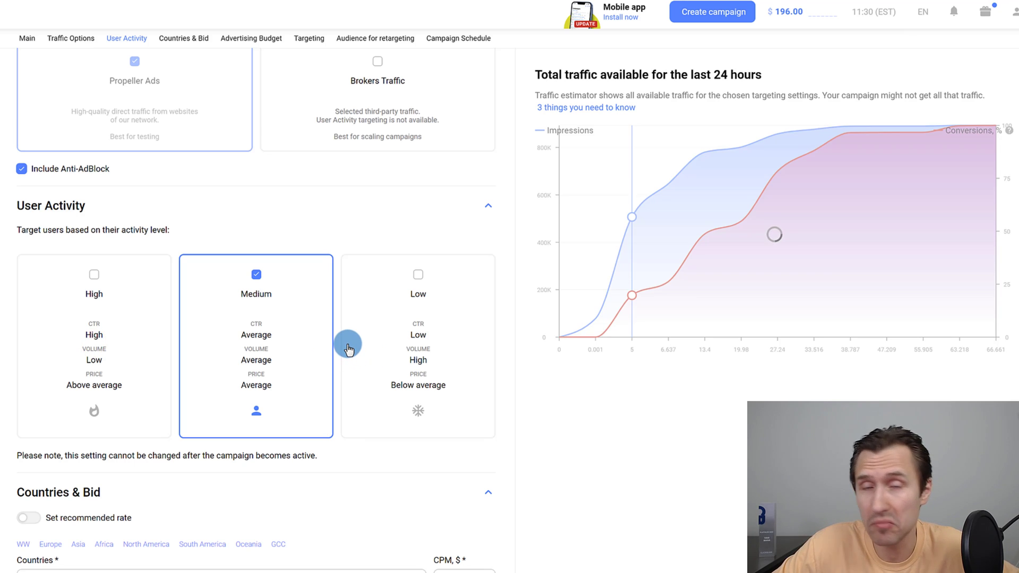
- Add Canada to the campaign's target countries alongside United States and New Zealand
scroll(286, 227, "down", 5)
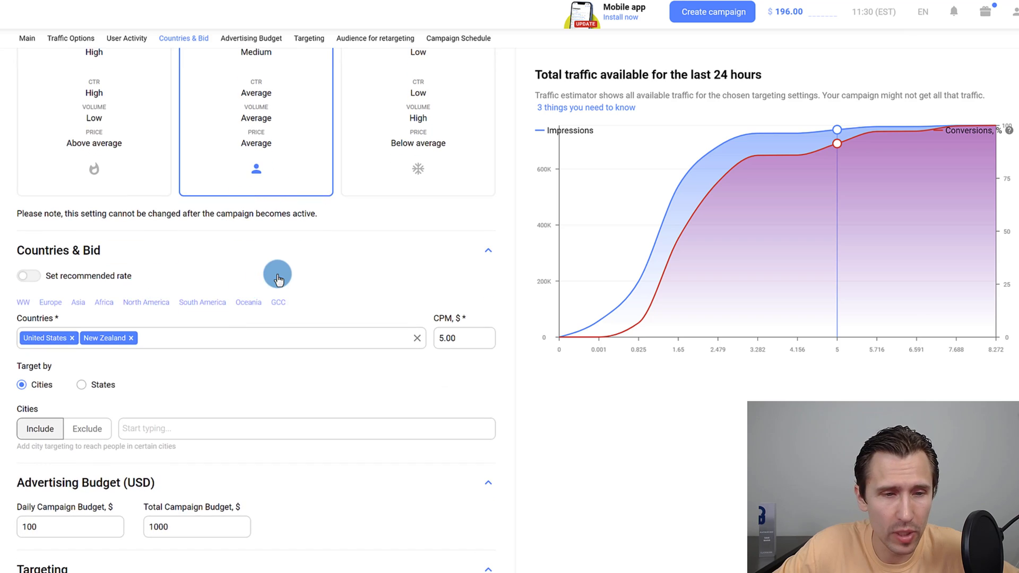
scroll(175, 237, "down", 1)
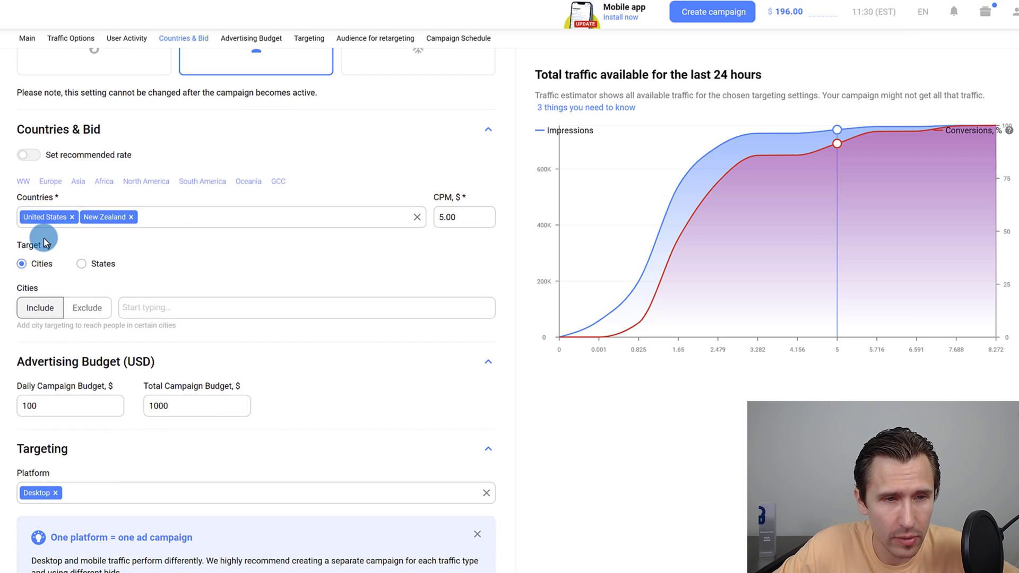
left_click(177, 220)
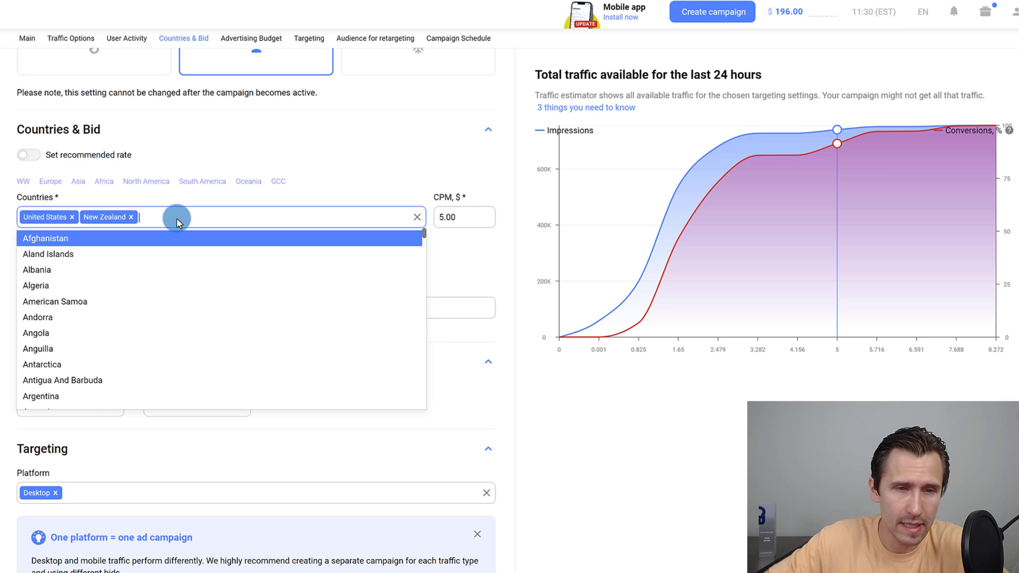
type("cana")
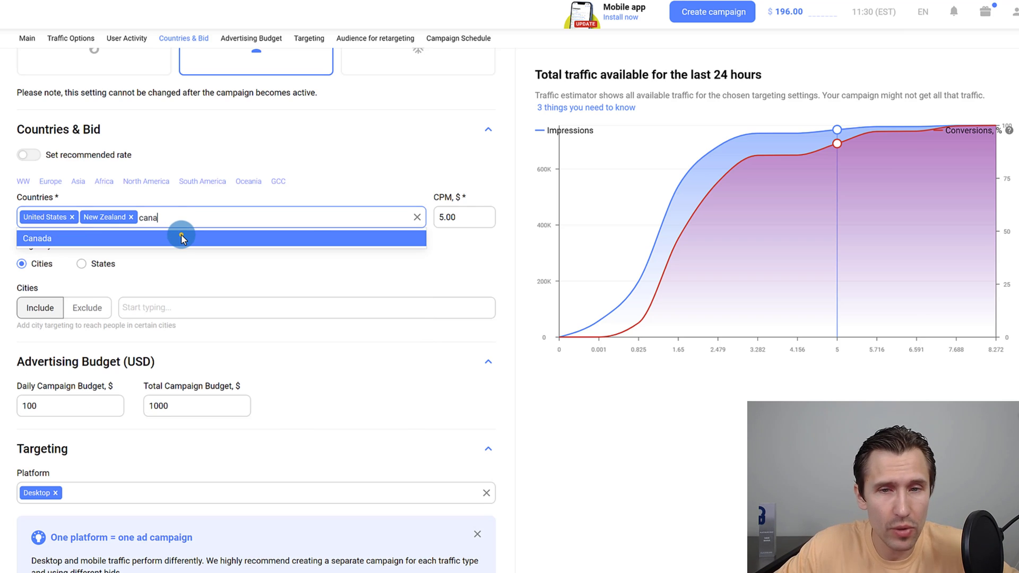
left_click(182, 239)
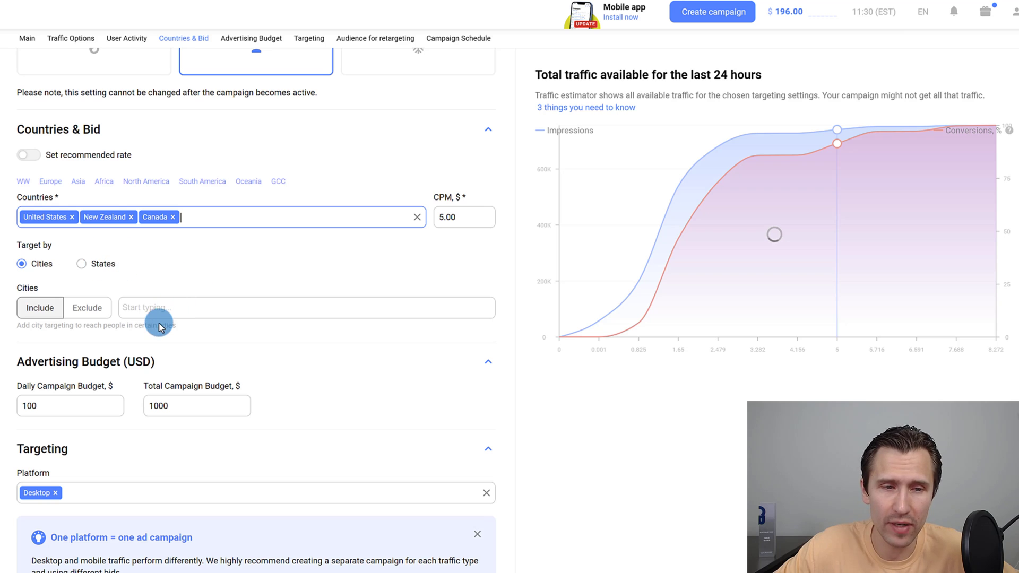
- Switch the city targeting for the selected countries from Include to Exclude
scroll(159, 327, "up", 7)
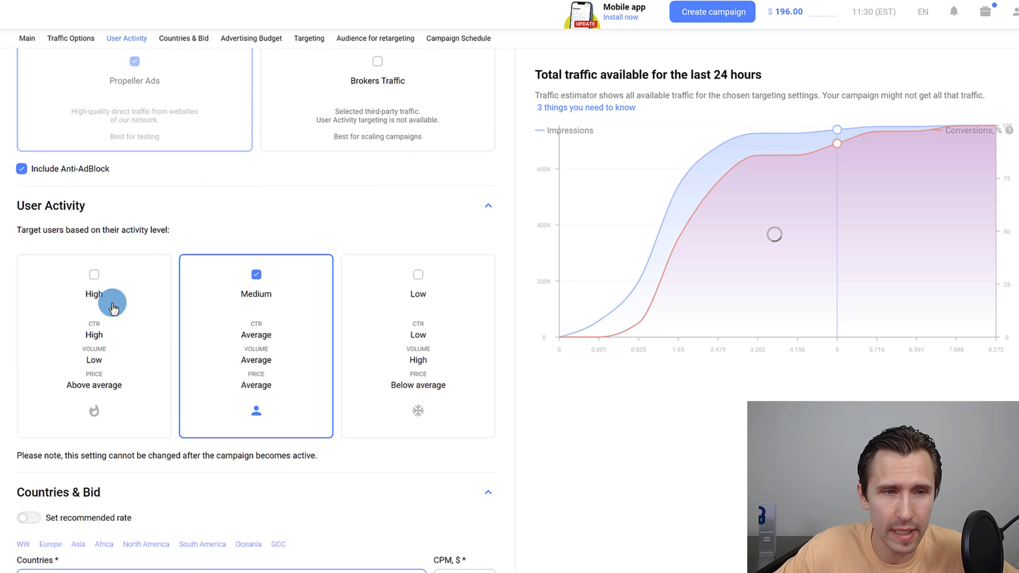
scroll(113, 308, "up", 8)
scroll(209, 347, "down", 7)
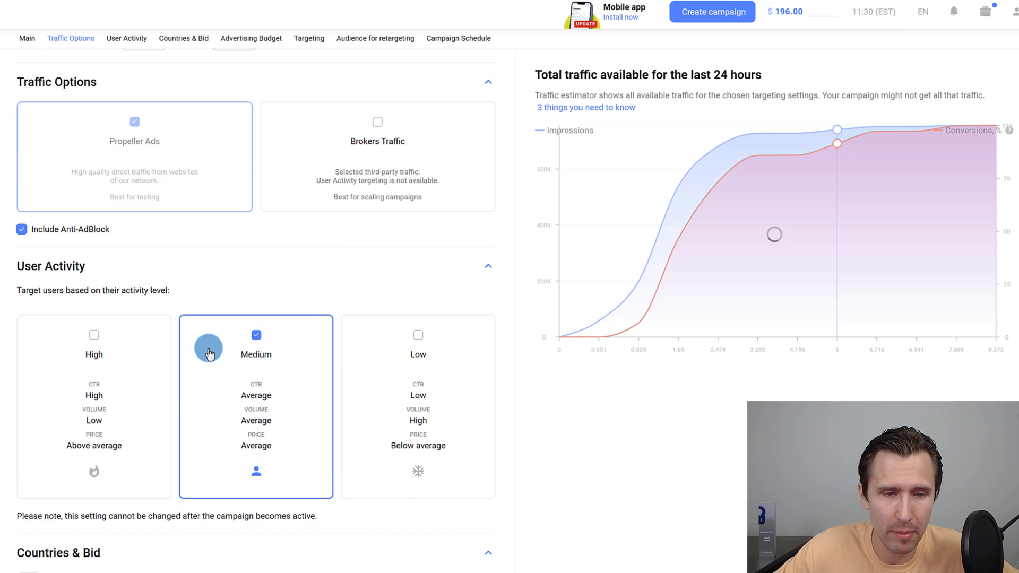
scroll(209, 348, "down", 7)
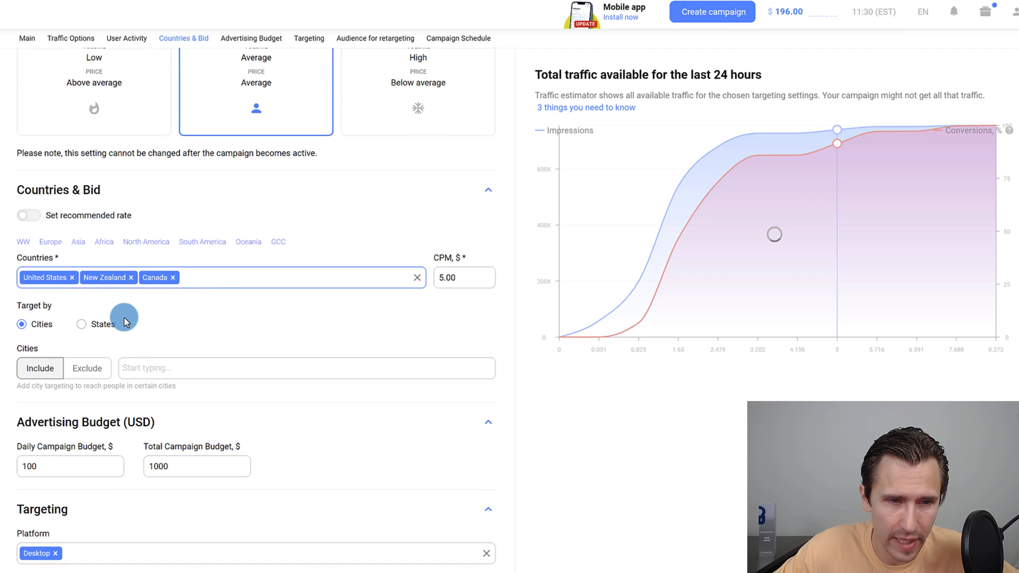
scroll(86, 310, "down", 1)
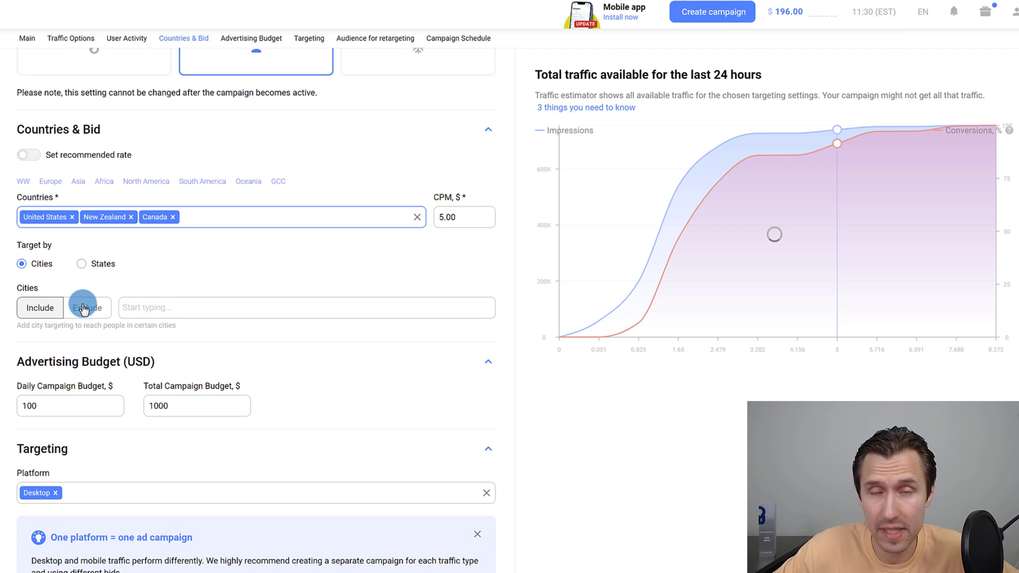
left_click(201, 308)
left_click(85, 309)
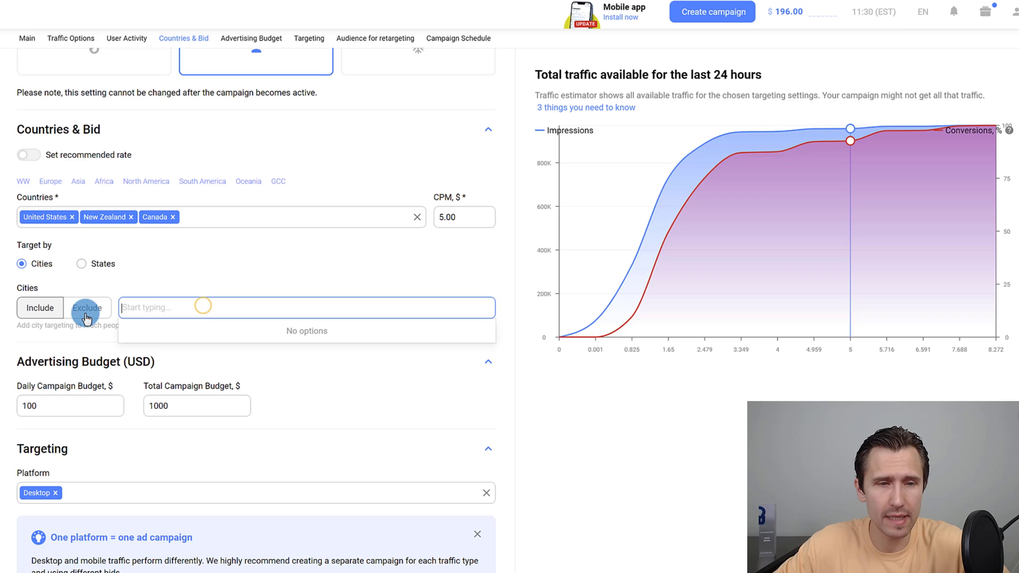
- Try excluding the city New York (New York, United States), and remove it again
left_click(187, 312)
type("new york")
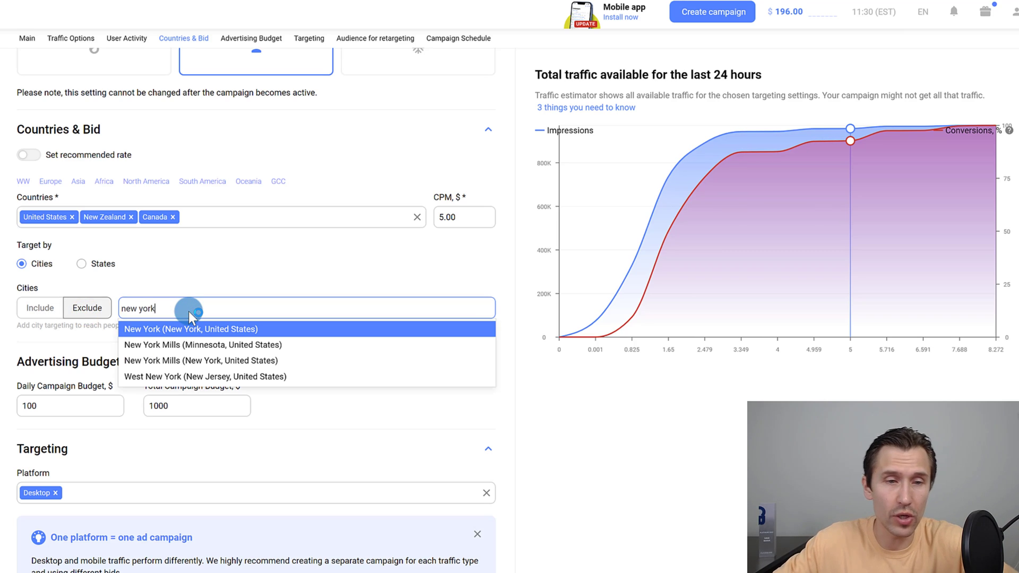
key("Return")
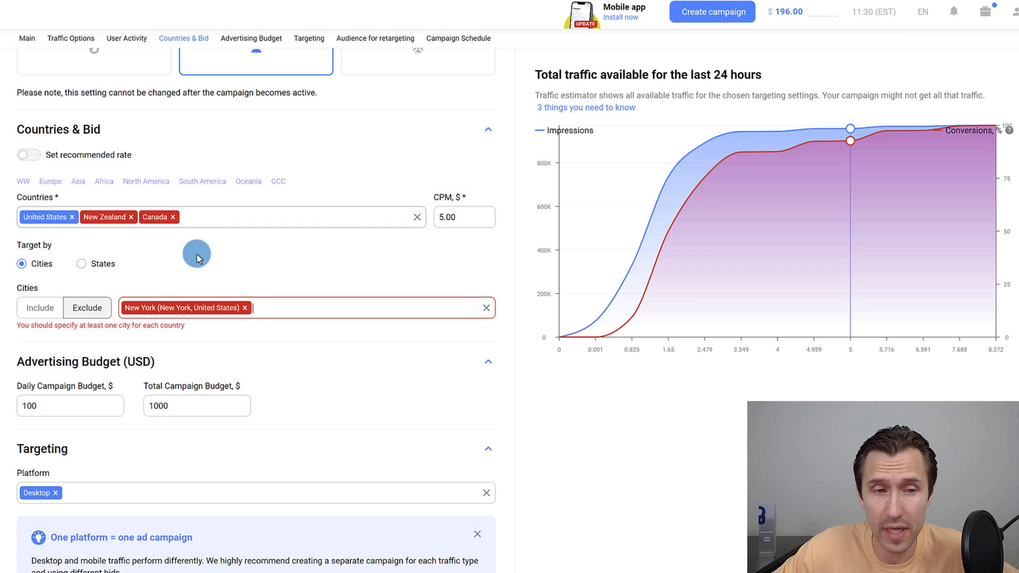
left_click(245, 308)
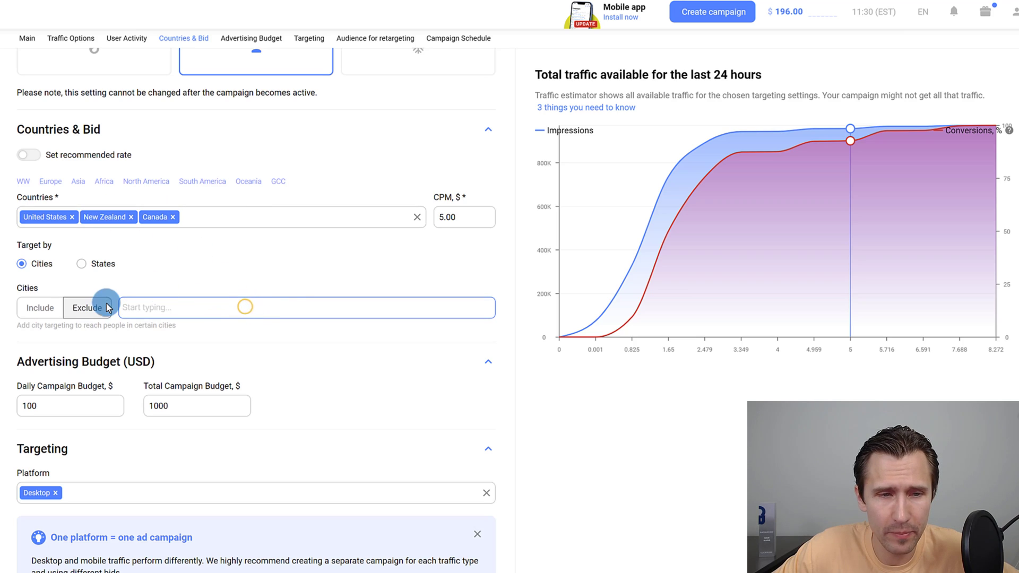
- Enable the recommended rate for the country bid and inspect the traffic estimate at the recommended CPM
scroll(207, 332, "up", 1)
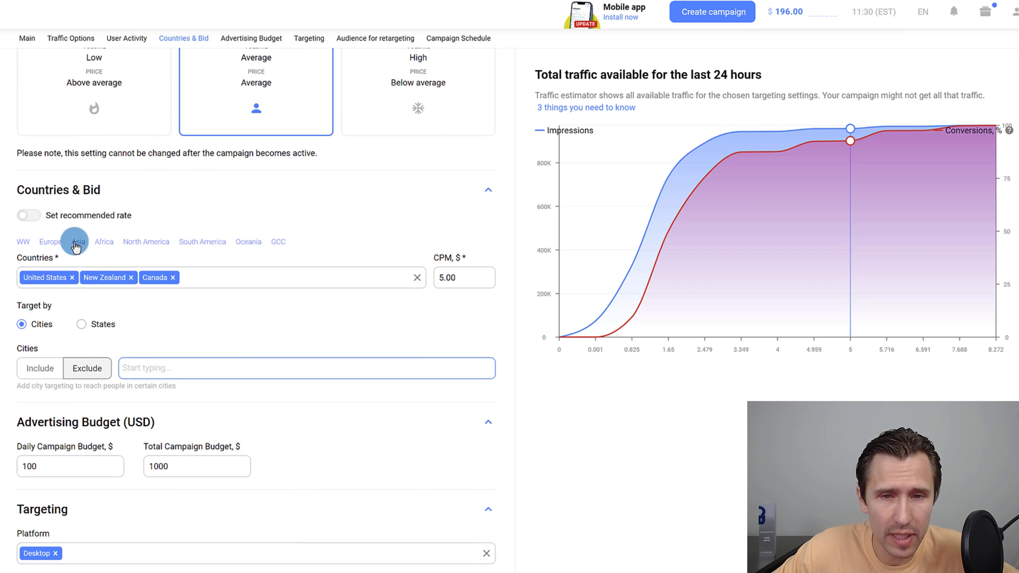
left_click(33, 220)
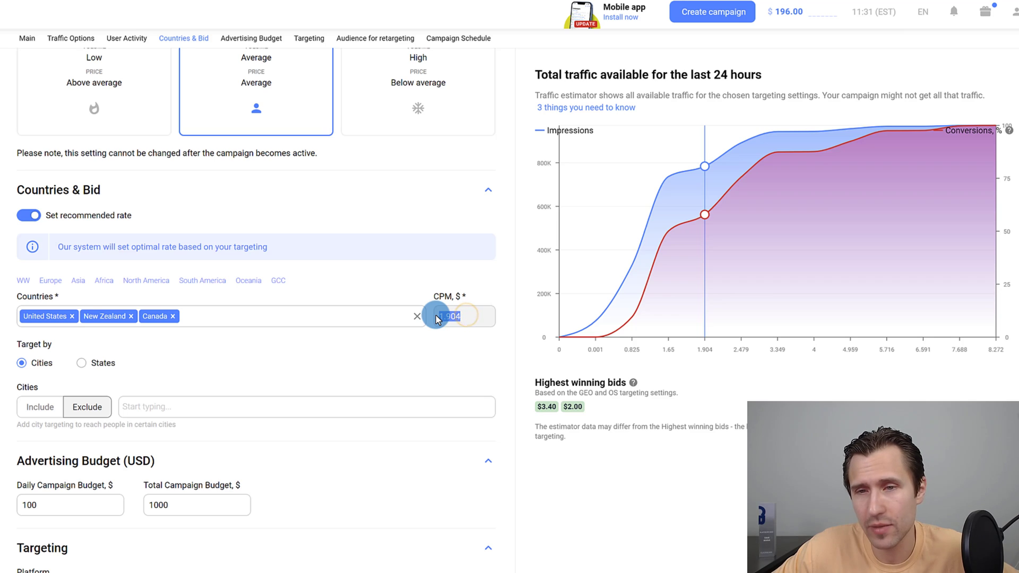
scroll(259, 139, "up", 1)
scroll(259, 140, "up", 1)
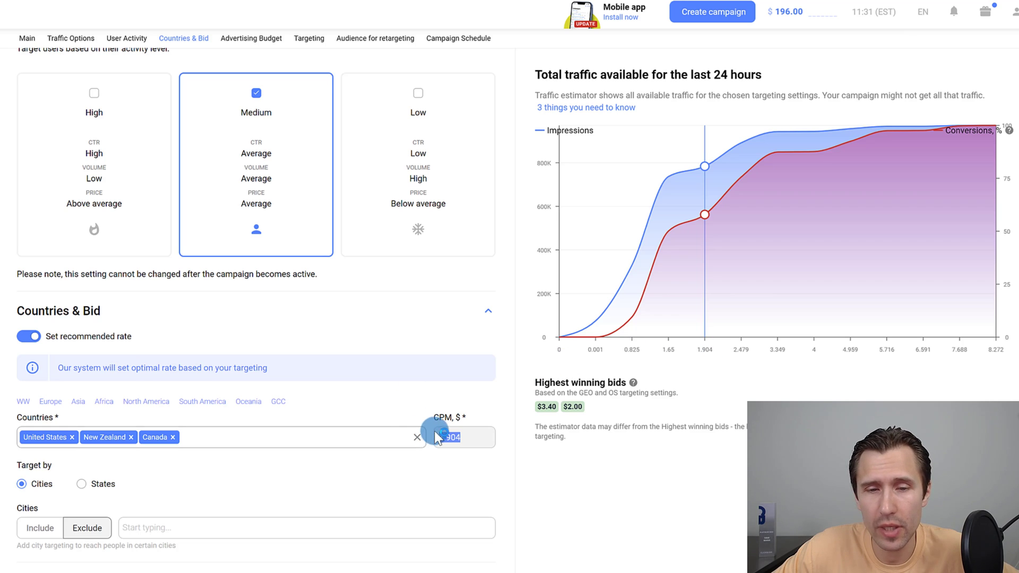
mouse_move(704, 168)
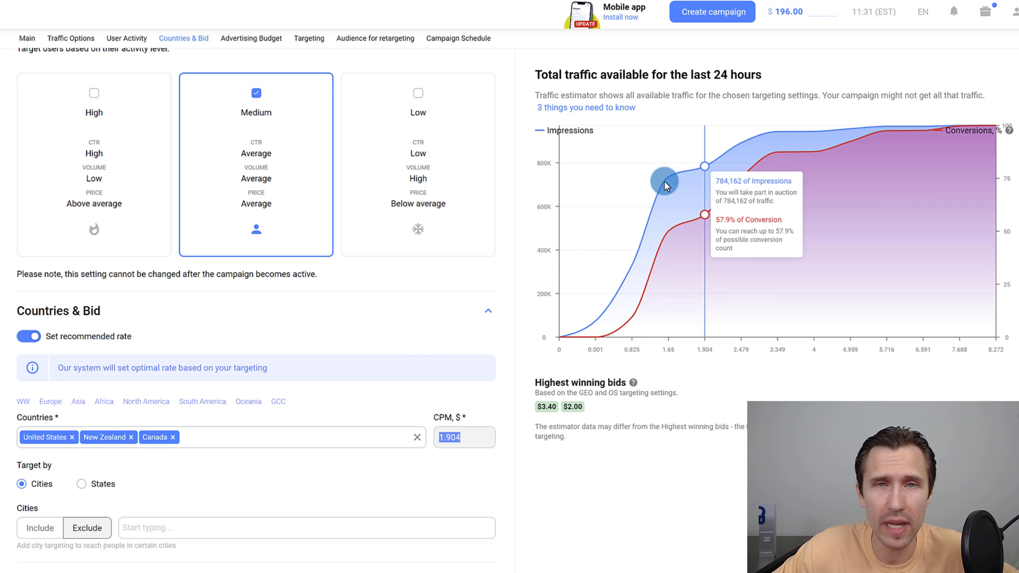
scroll(291, 303, "down", 2)
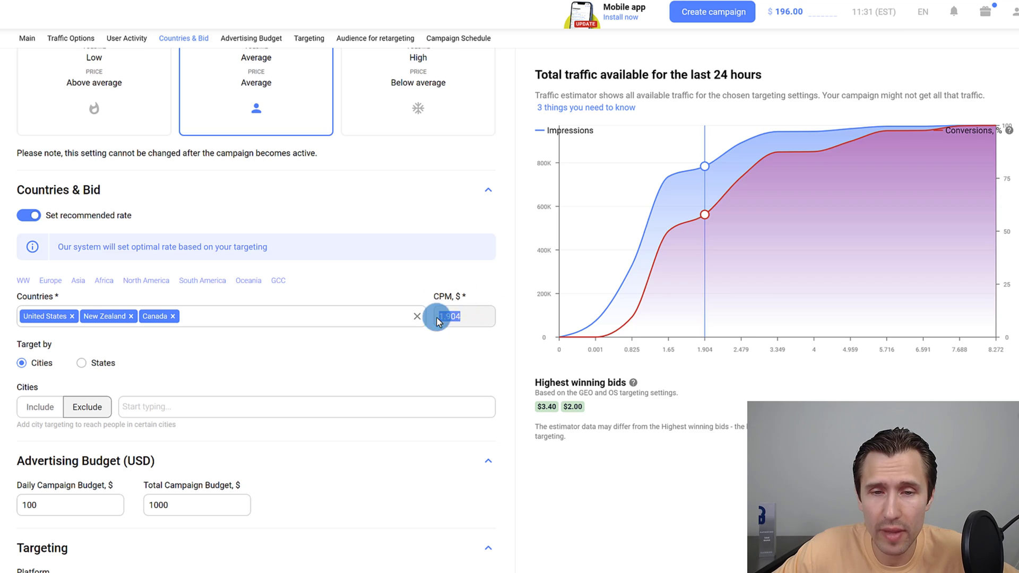
- Turn off the recommended rate and set the CPM bid to 1.00
left_click(28, 215)
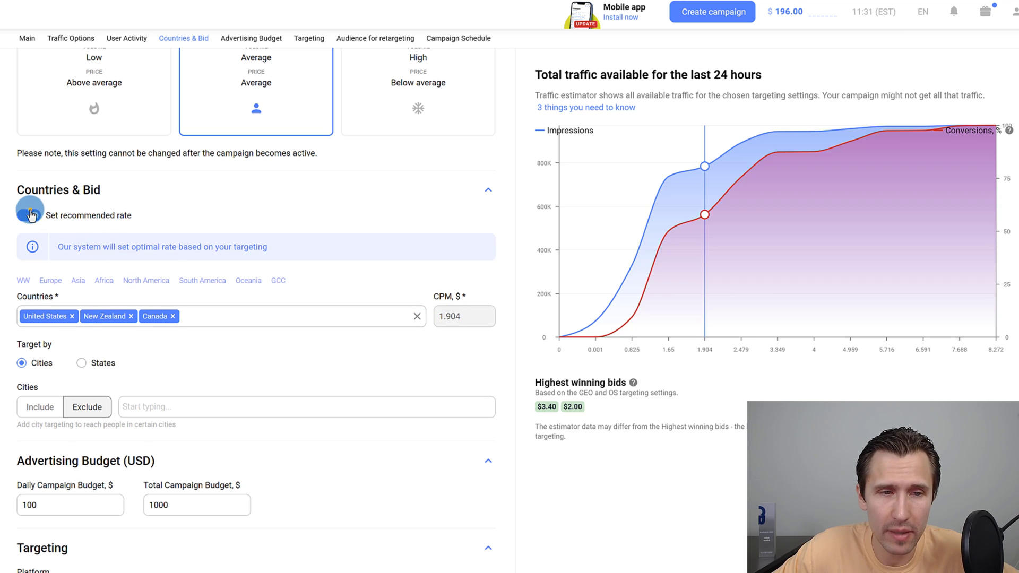
left_click_drag(466, 277, 412, 285)
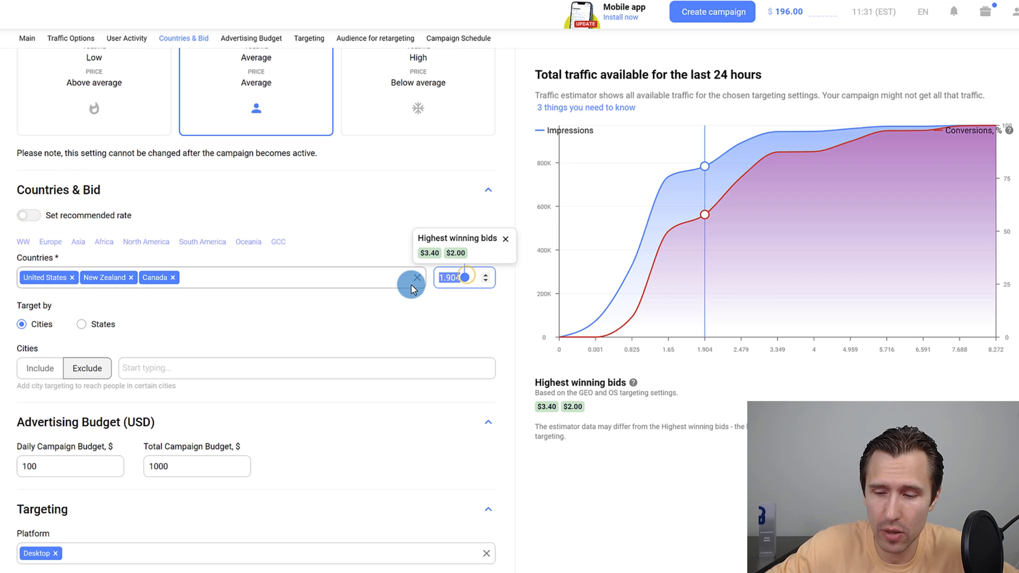
type("1")
left_click(394, 191)
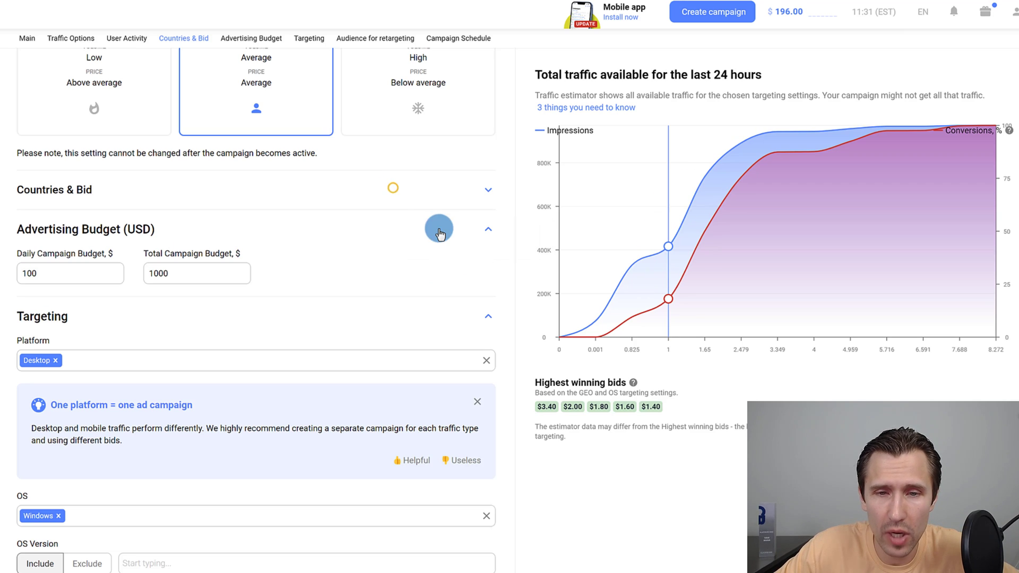
left_click(294, 192)
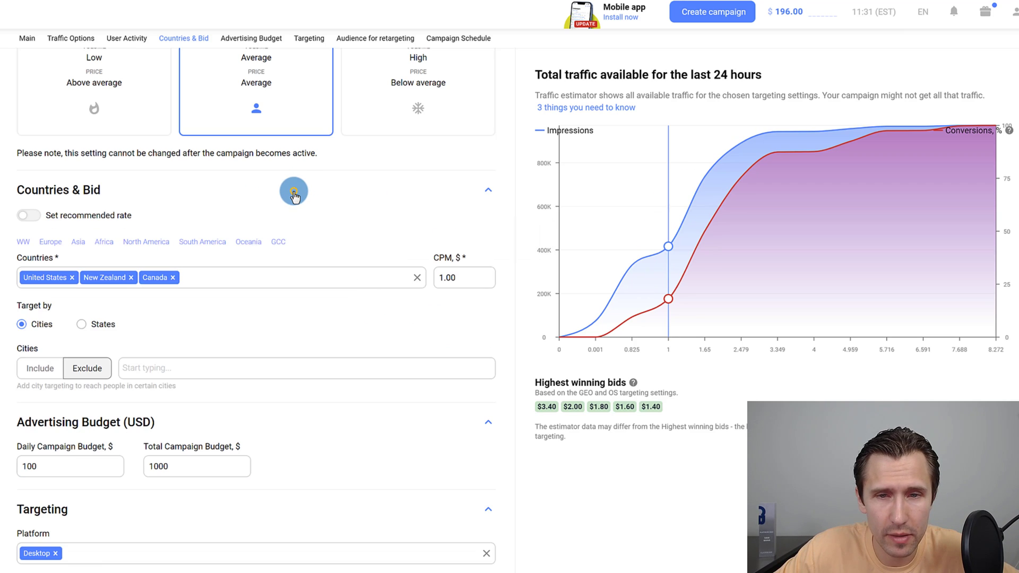
- Examine the highest winning bids suggested for the CPM bid
left_click(455, 289)
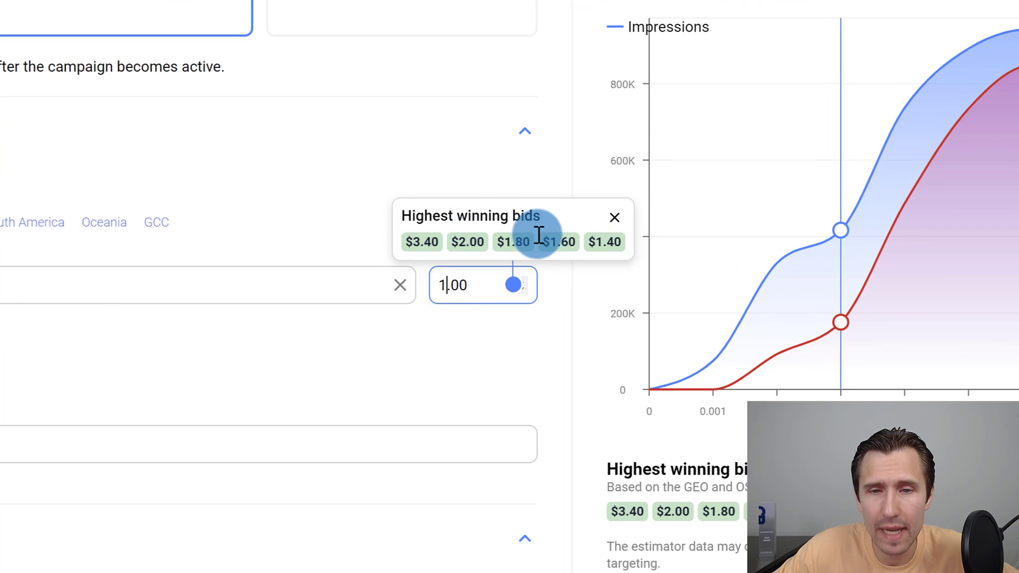
left_click(397, 246)
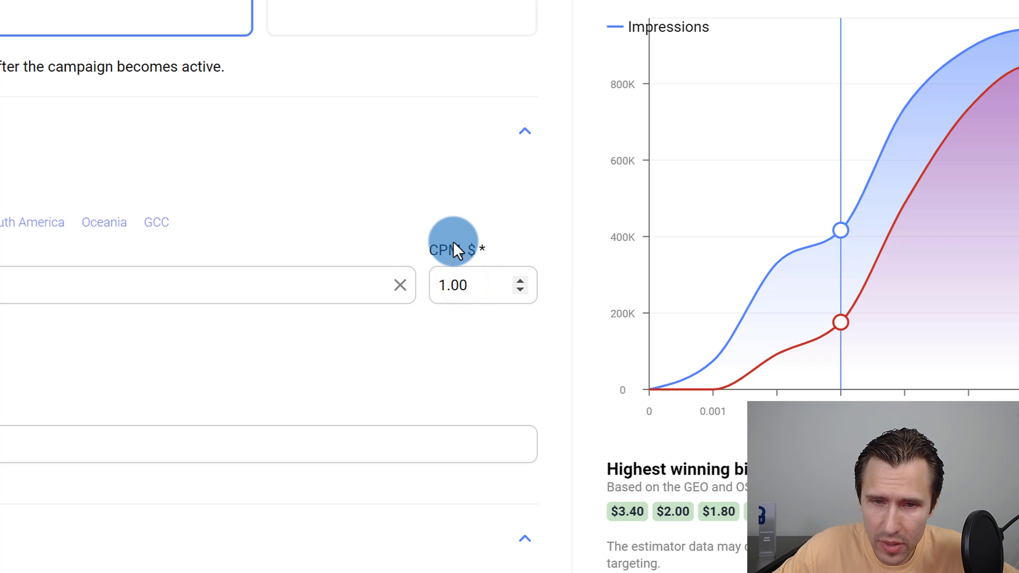
left_click(465, 277)
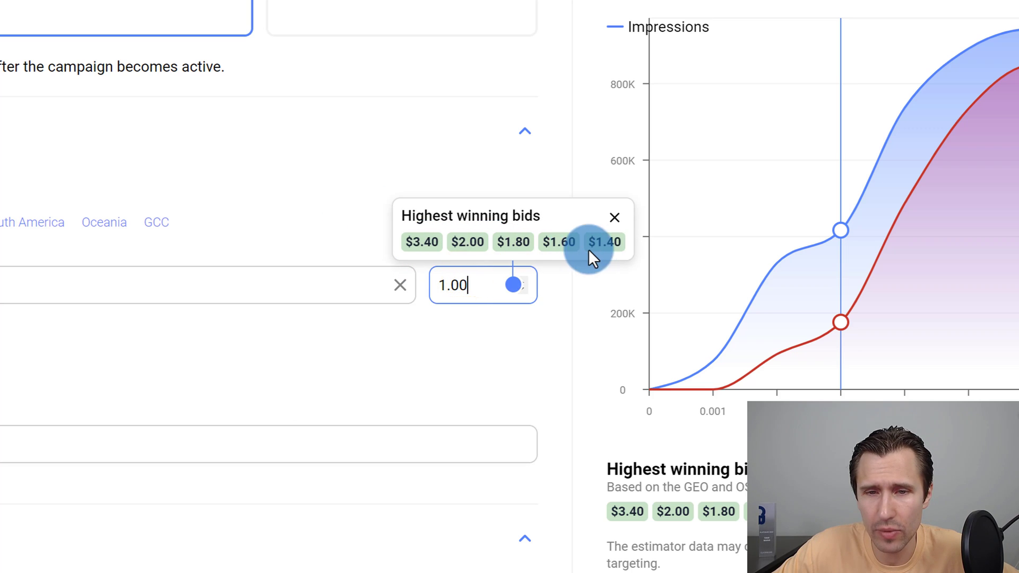
left_click(553, 547)
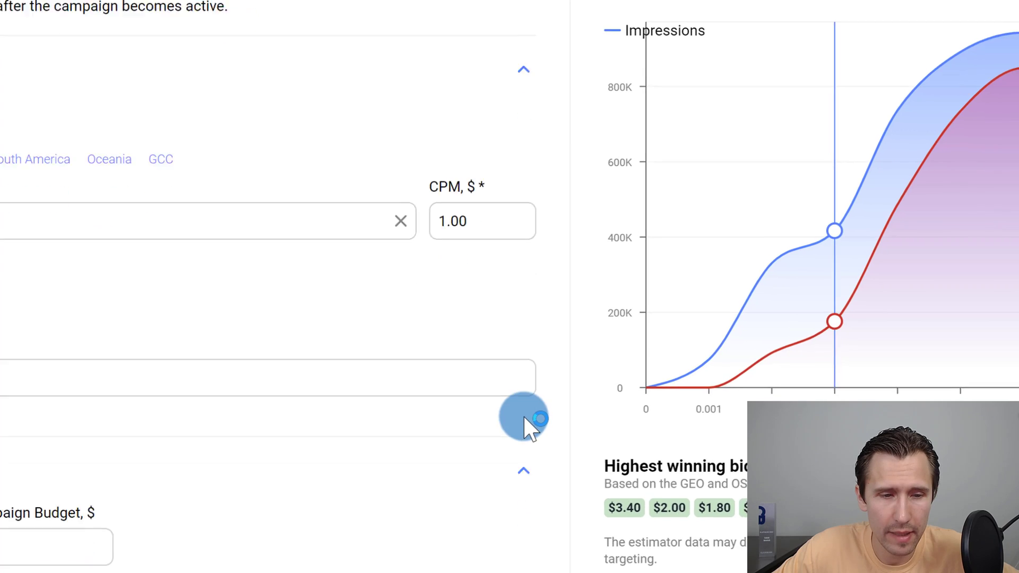
- Include Windows 10 as the OS version in the desktop targeting and inspect the traffic estimate
scroll(464, 319, "down", 2)
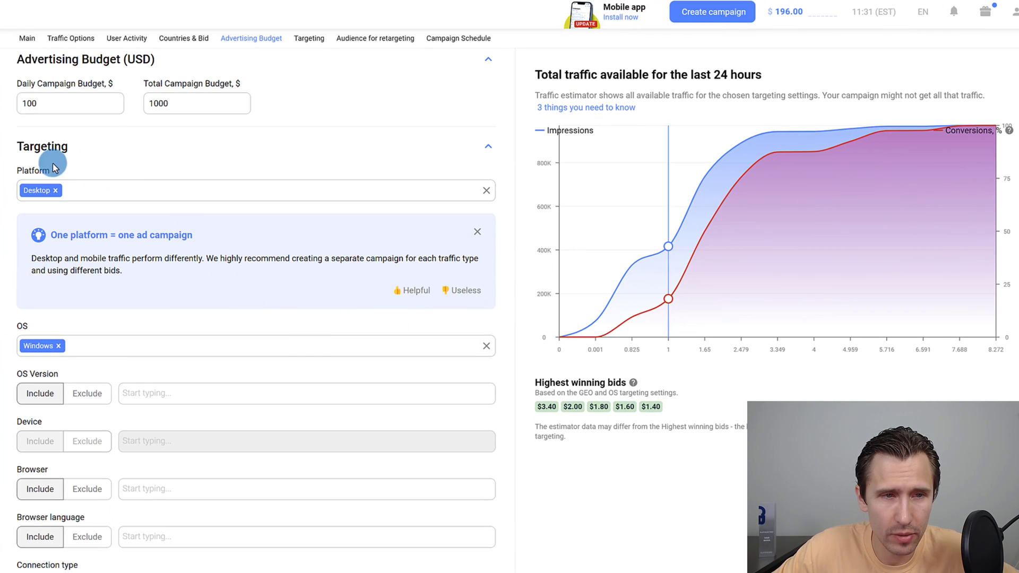
scroll(237, 357, "down", 2)
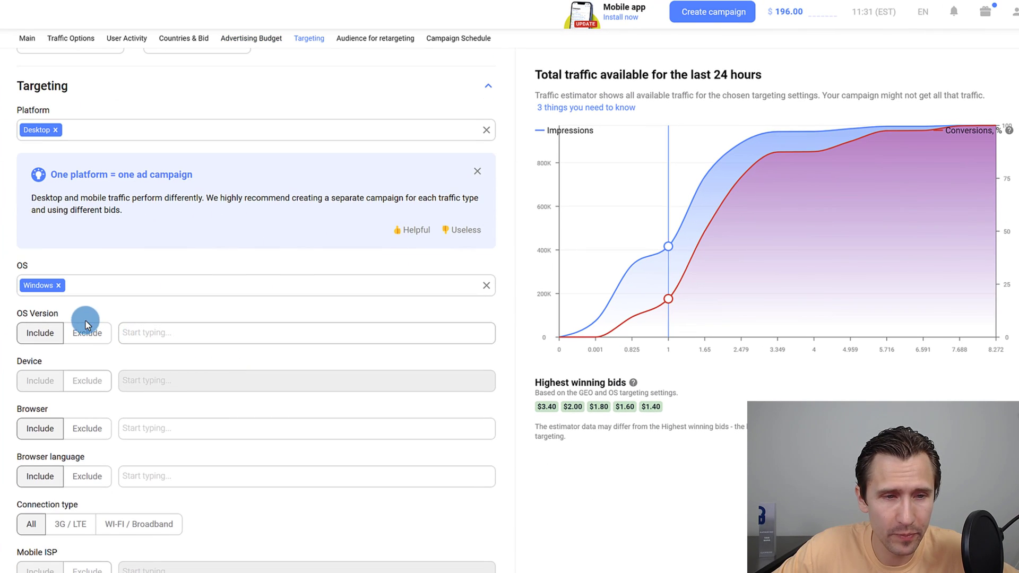
left_click(166, 332)
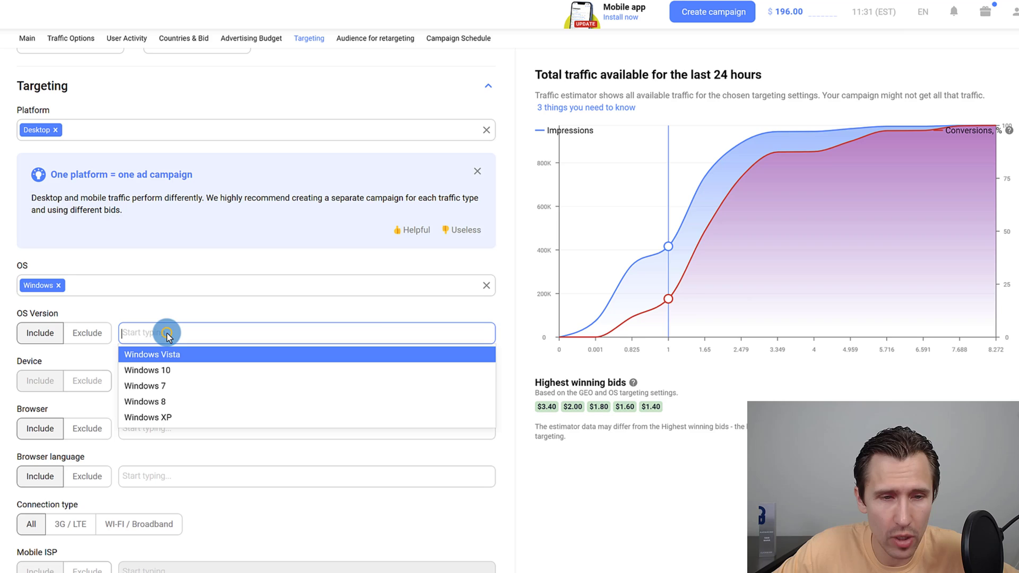
left_click(172, 372)
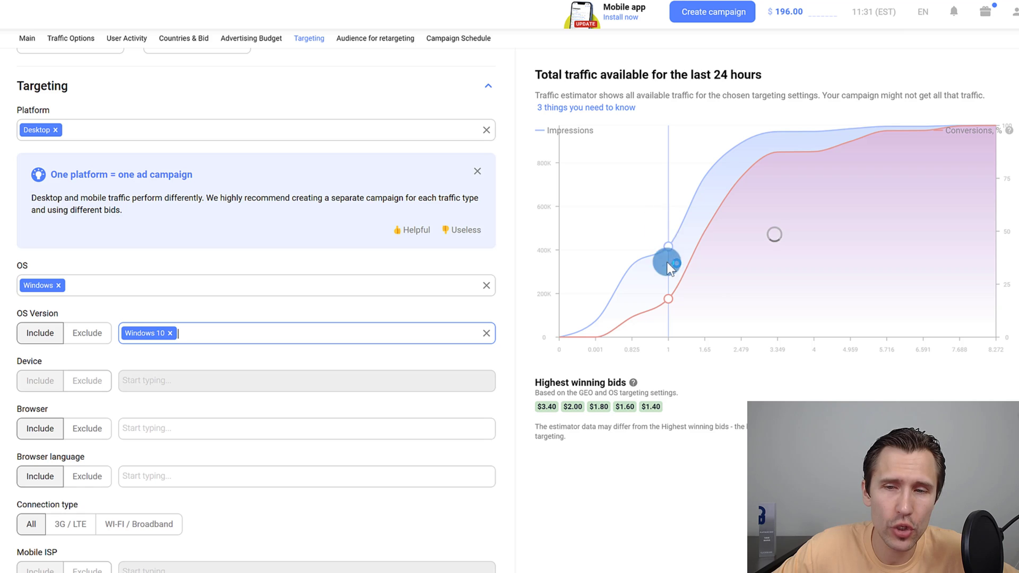
mouse_move(669, 260)
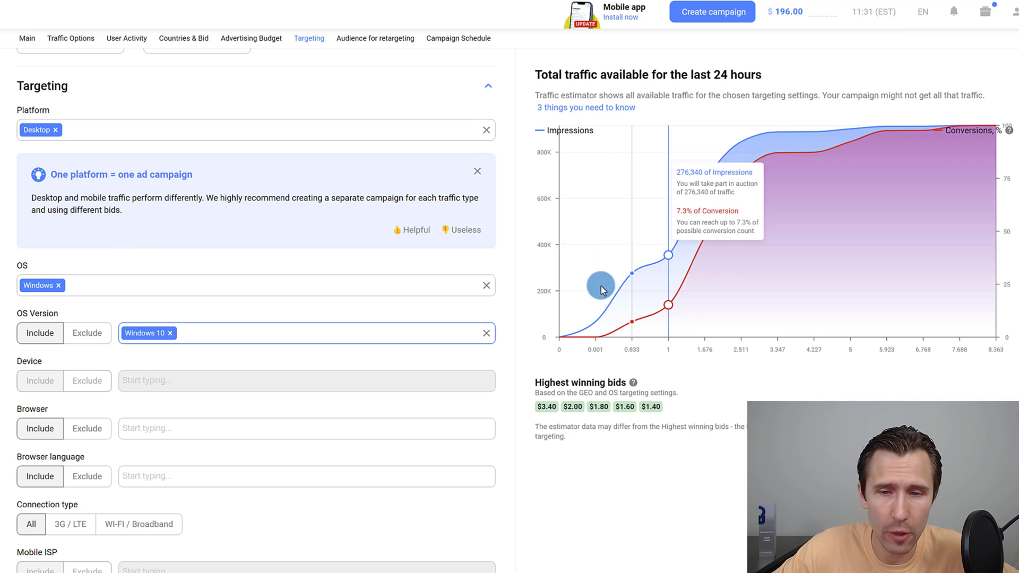
- Review the remaining Windows versions and remove Windows 10 from the OS version targeting
left_click(203, 332)
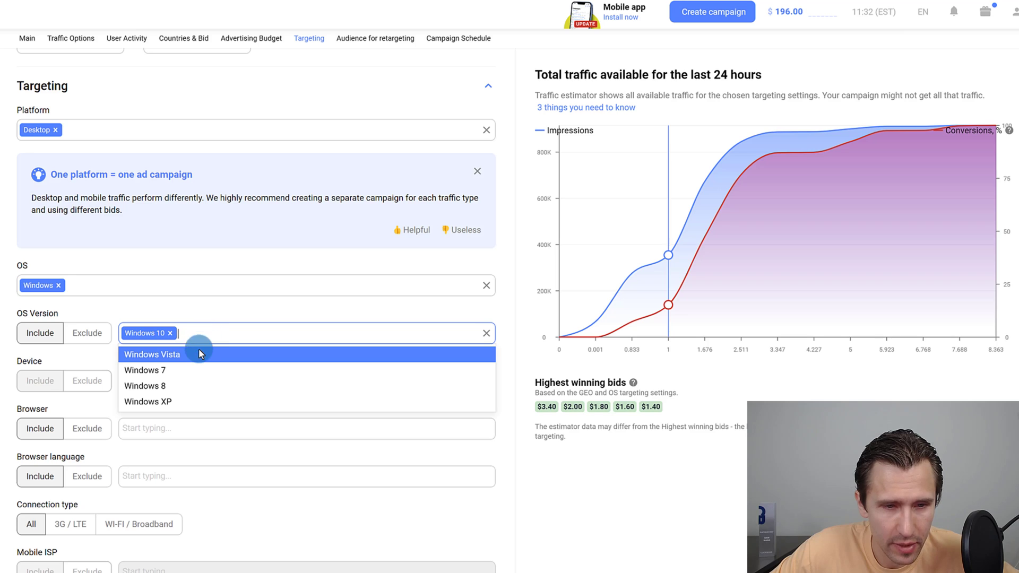
left_click(198, 310)
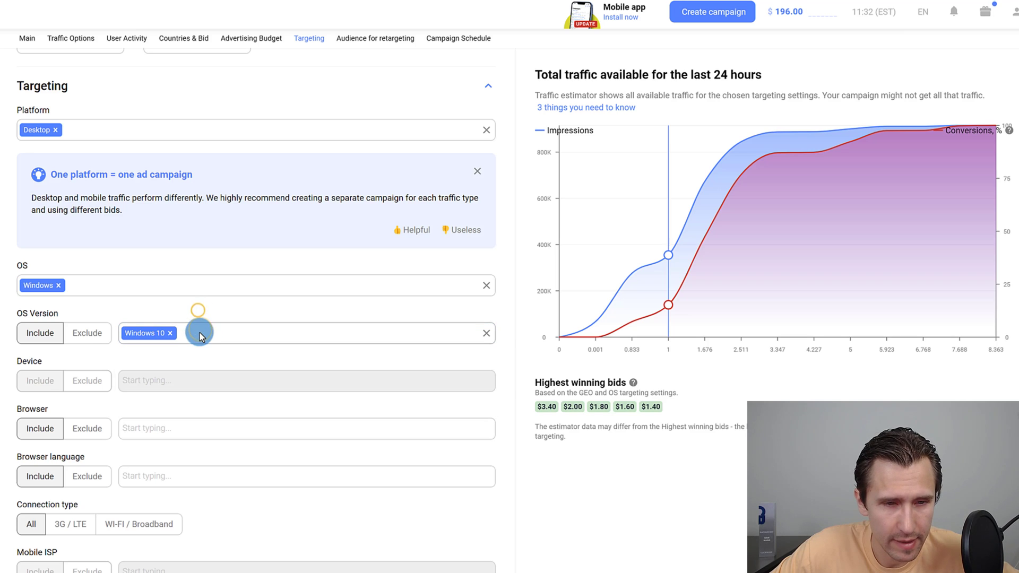
scroll(201, 329, "down", 1)
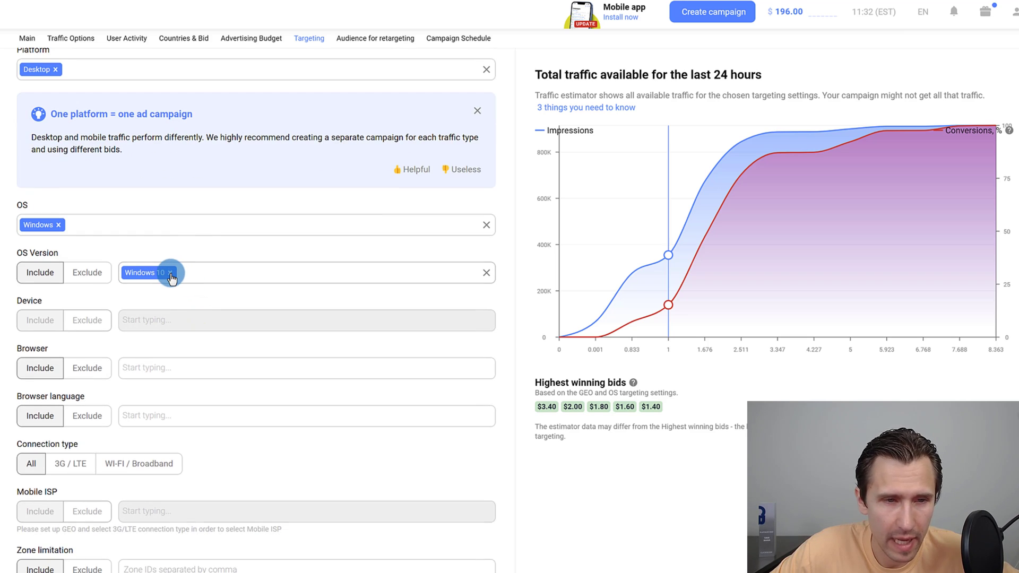
left_click(147, 298)
left_click(99, 320)
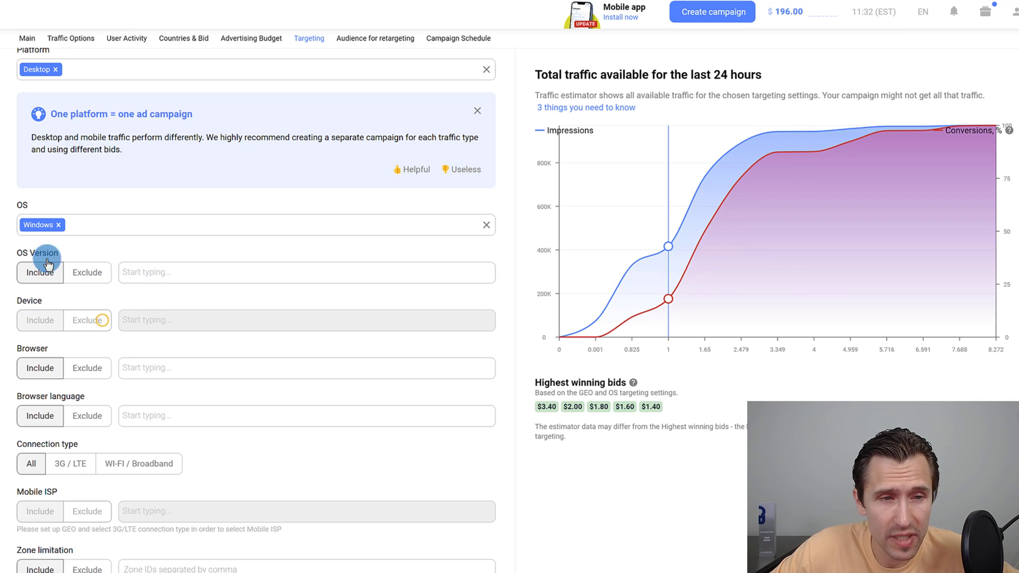
- Change the targeting platform from Desktop to Mobile and select iOS as the OS
scroll(67, 139, "up", 1)
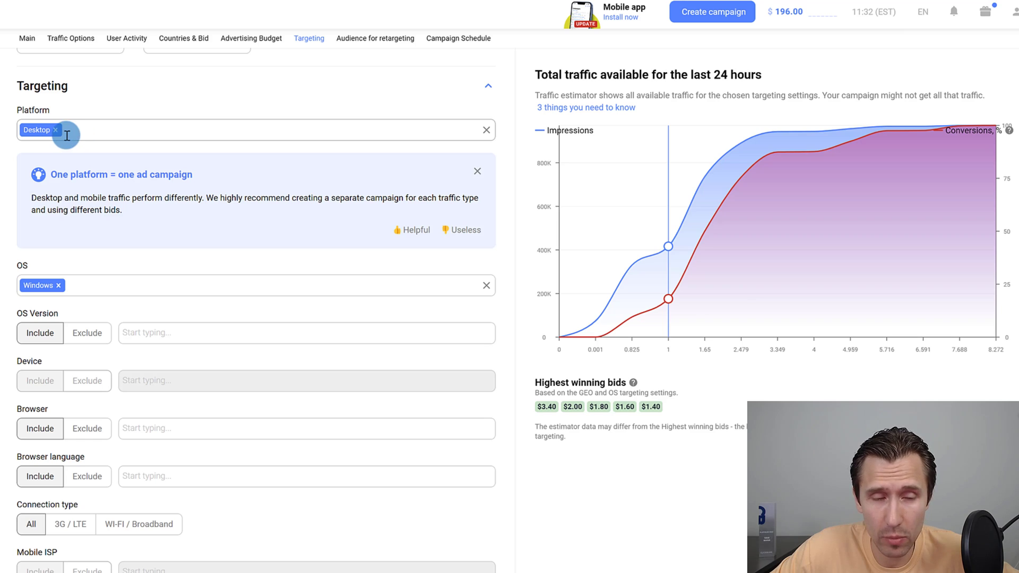
scroll(133, 298, "down", 1)
scroll(107, 316, "up", 1)
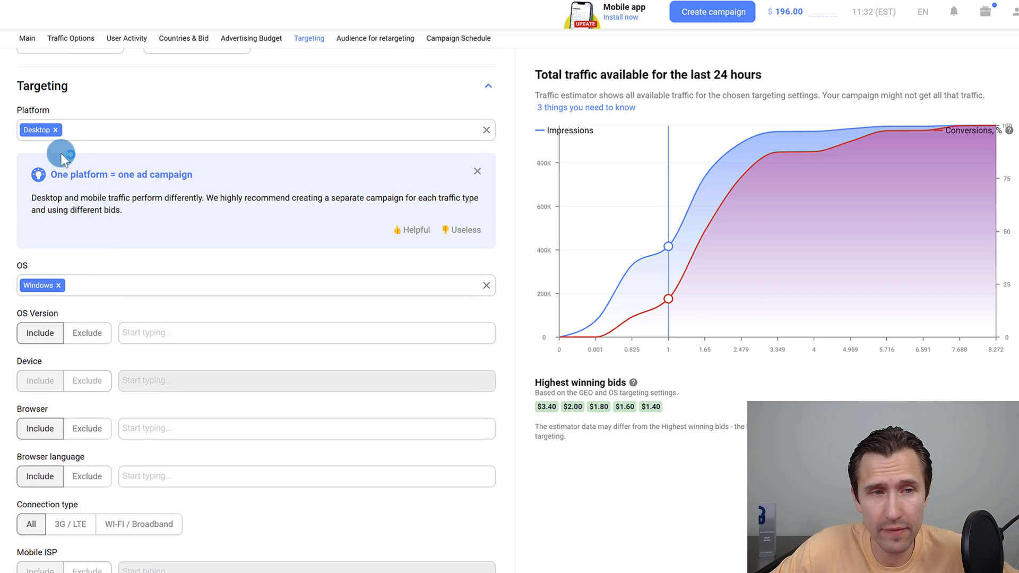
left_click(55, 129)
left_click(81, 130)
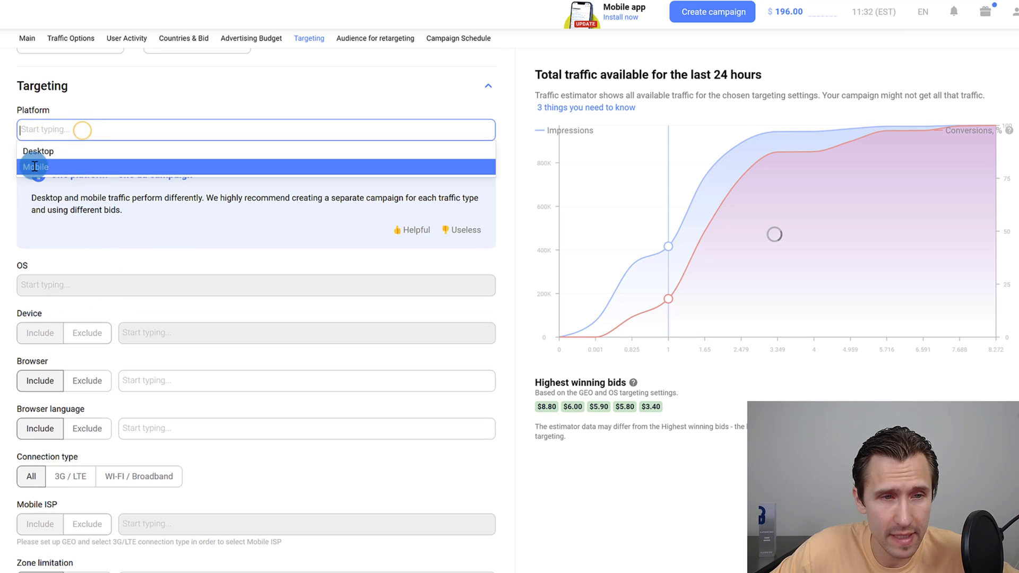
left_click(34, 167)
scroll(61, 223, "down", 1)
left_click(62, 223)
left_click(43, 278)
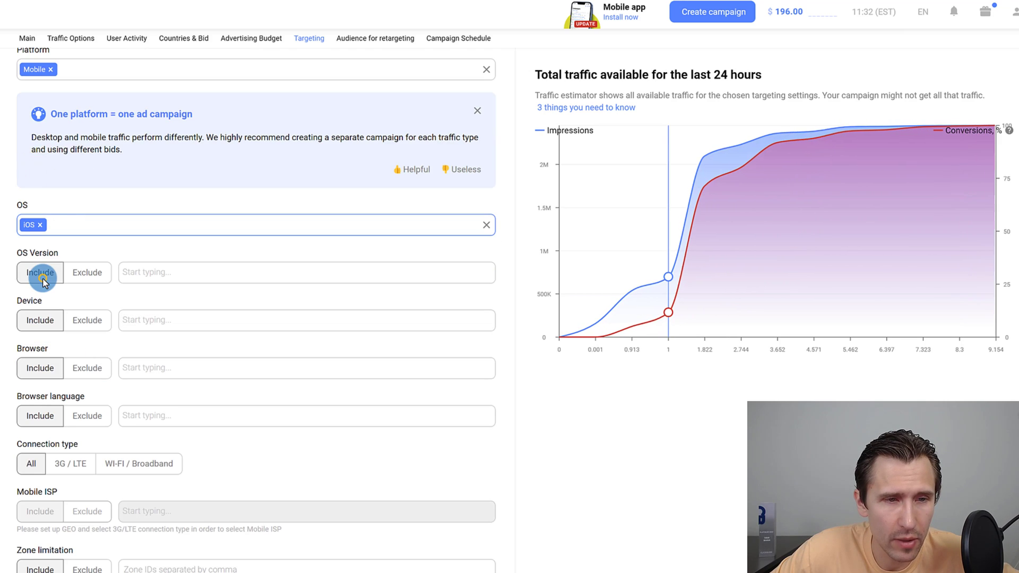
- Include iOS 16 as the OS version and iPad as the targeted device
left_click(153, 272)
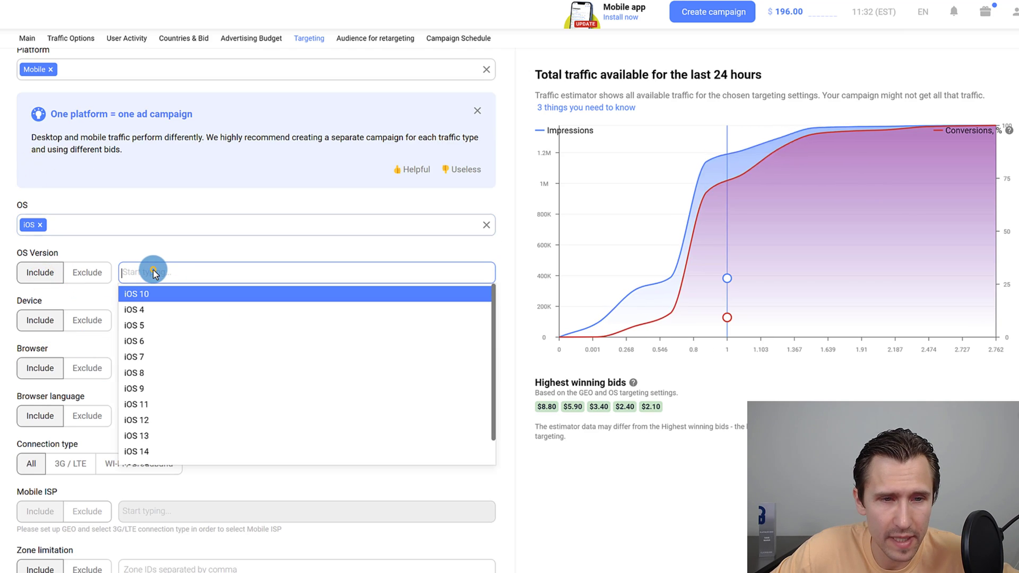
scroll(189, 326, "down", 1)
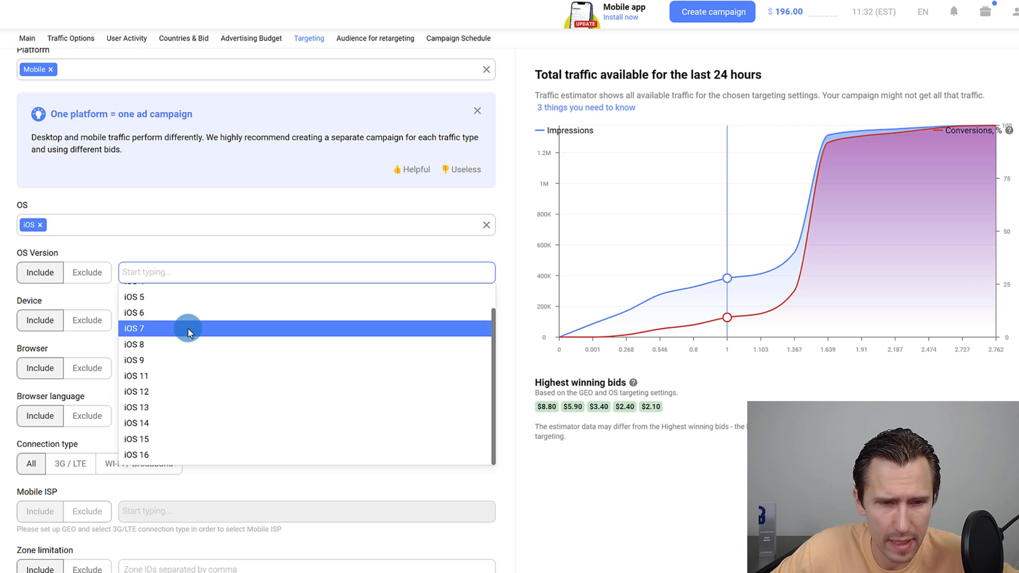
left_click(144, 453)
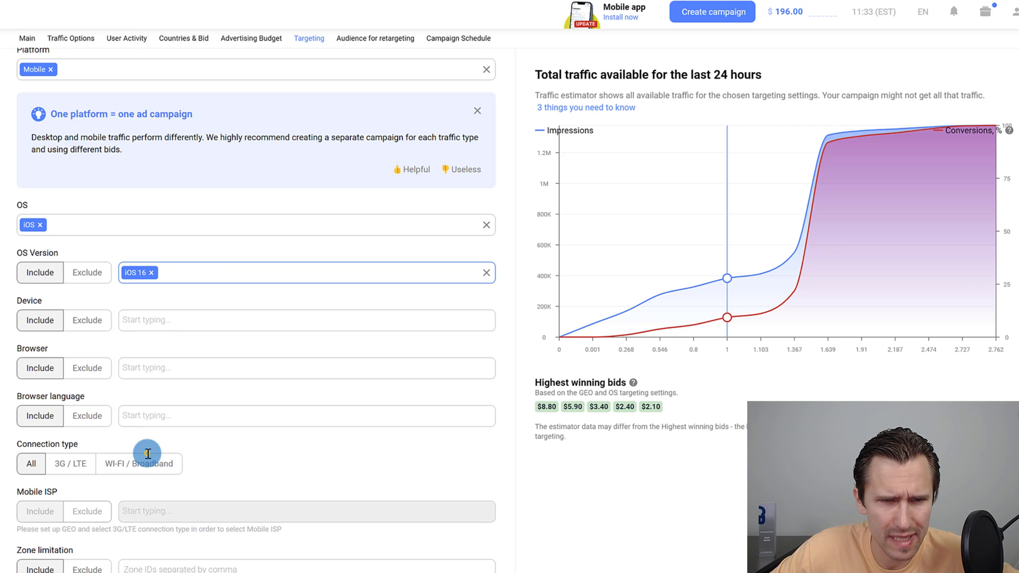
left_click(146, 318)
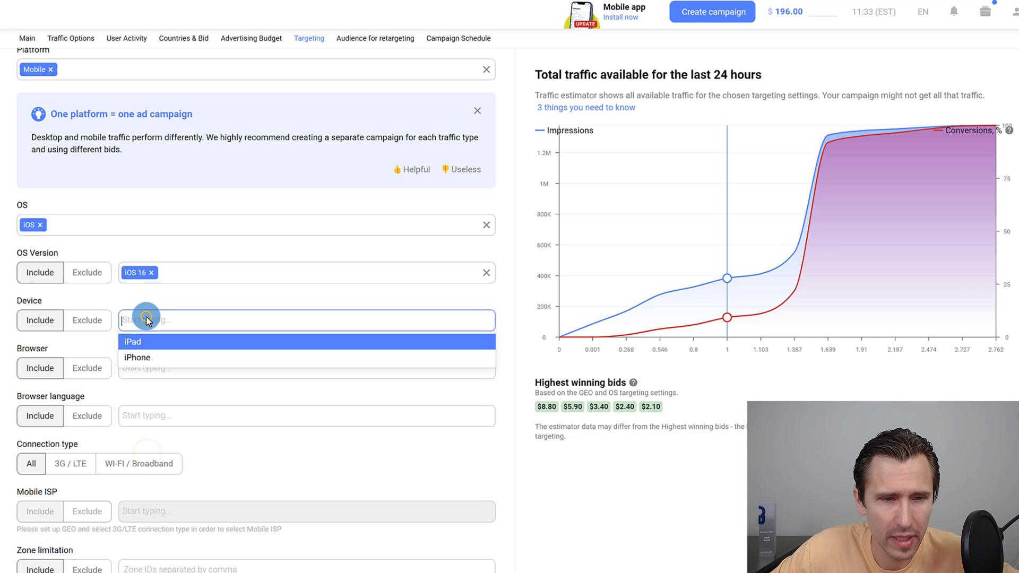
left_click(142, 346)
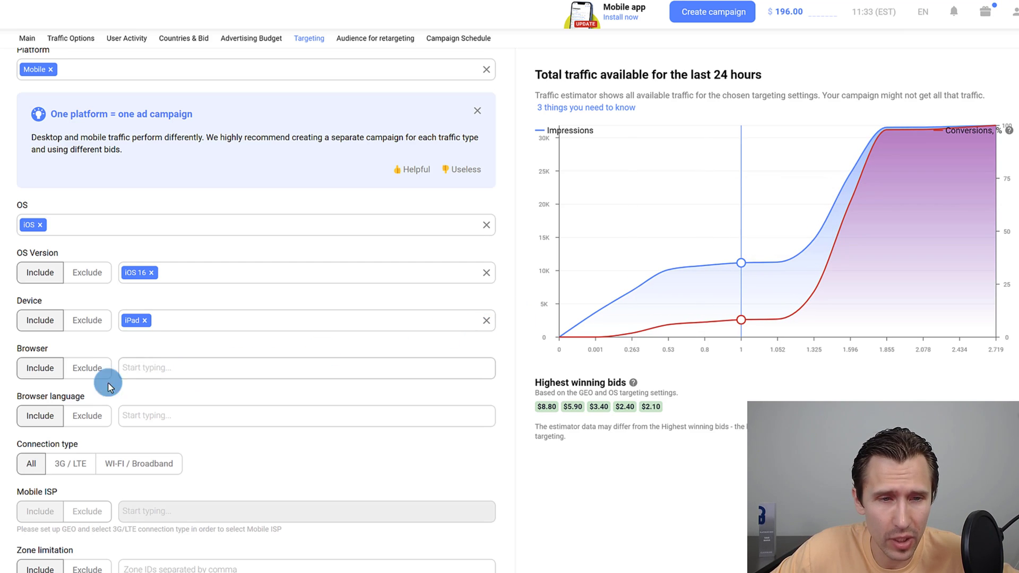
- Inspect the traffic estimate for the mobile targeting and include Internet Explorer as the browser
scroll(175, 298, "up", 2)
scroll(164, 334, "down", 1)
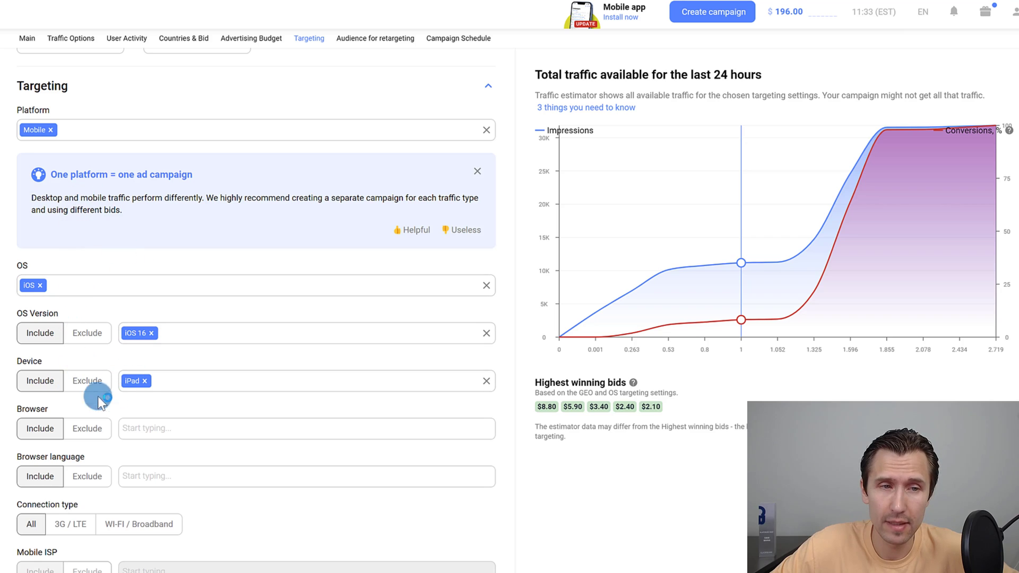
scroll(151, 337, "down", 1)
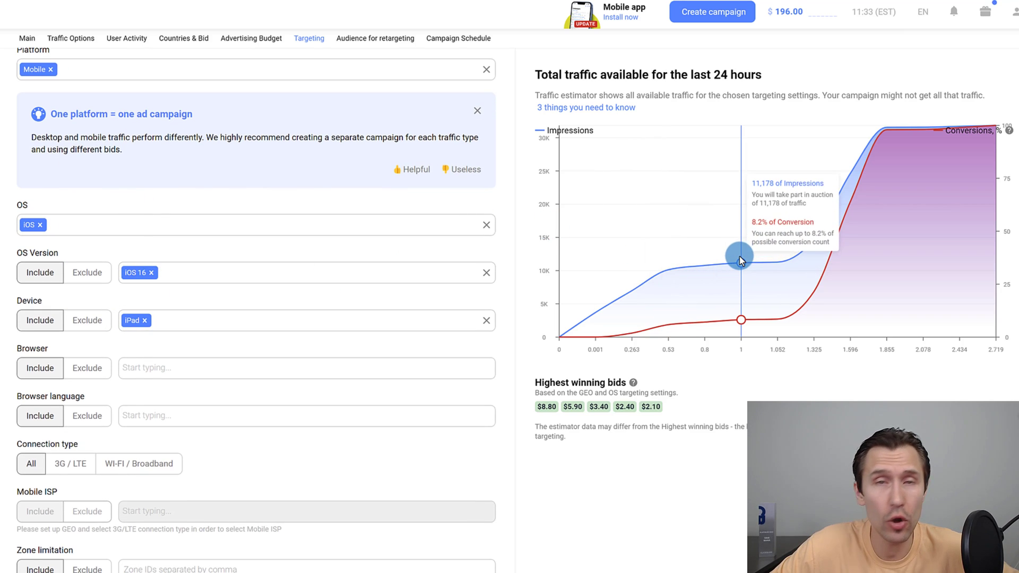
scroll(181, 330, "down", 1)
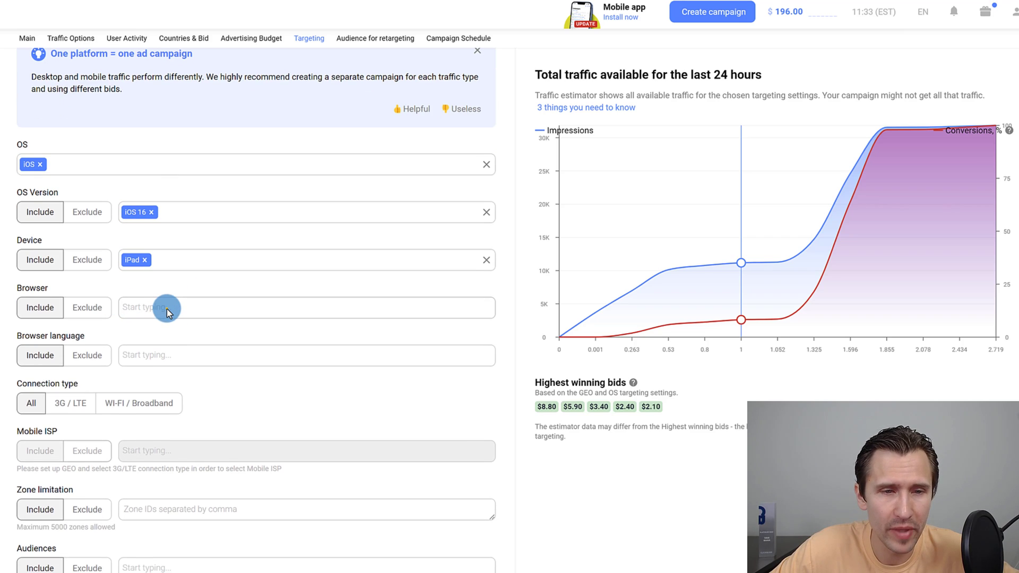
left_click(166, 308)
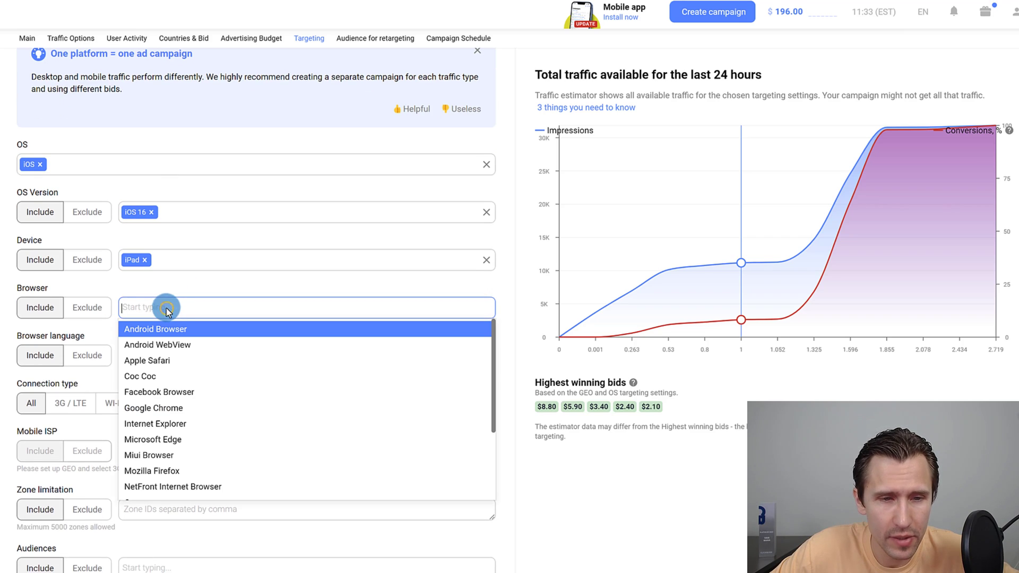
left_click(162, 423)
- Include English as the browser language and set the connection type to WI-FI / Broadband
left_click(151, 357)
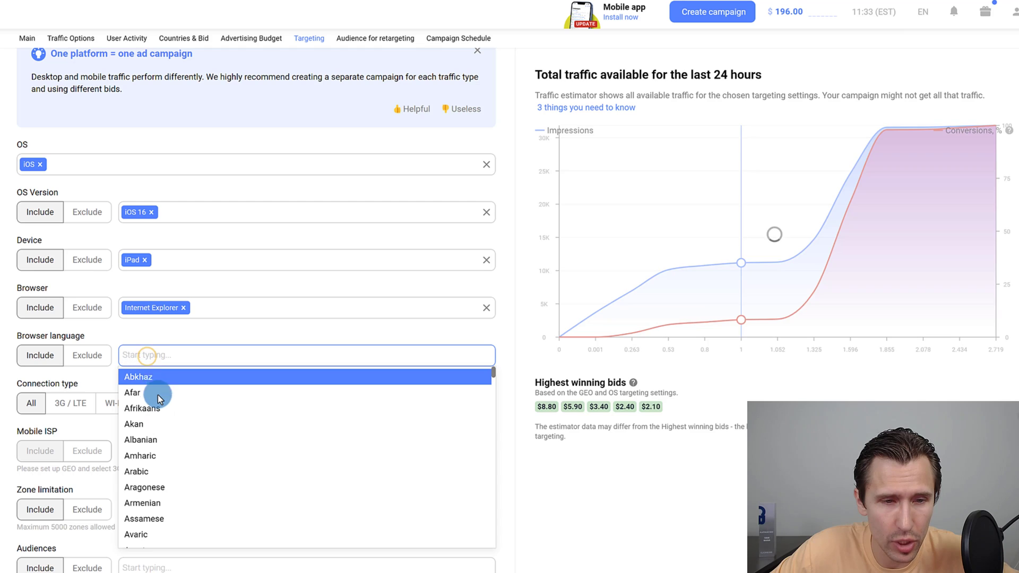
type("engli")
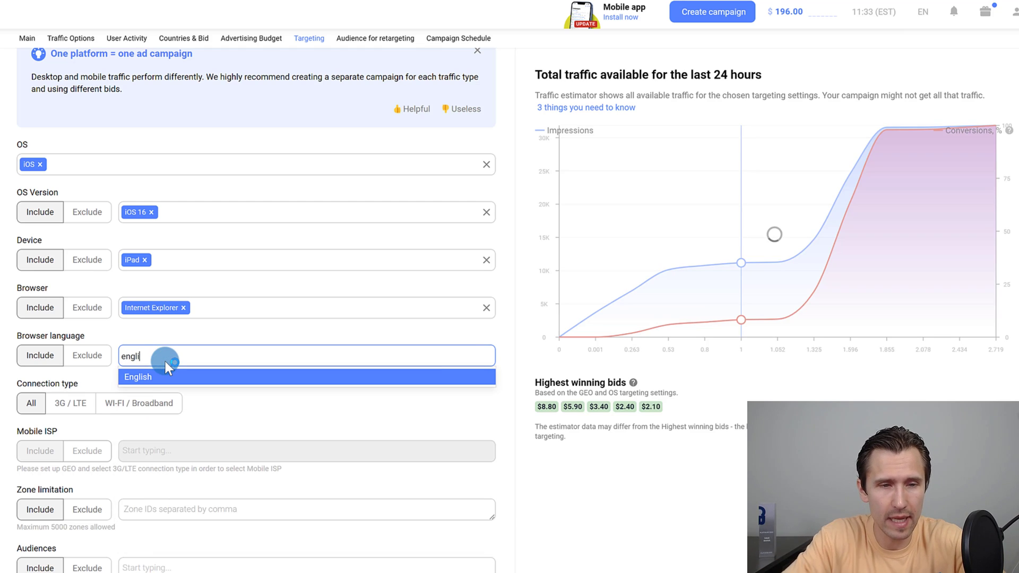
left_click(162, 377)
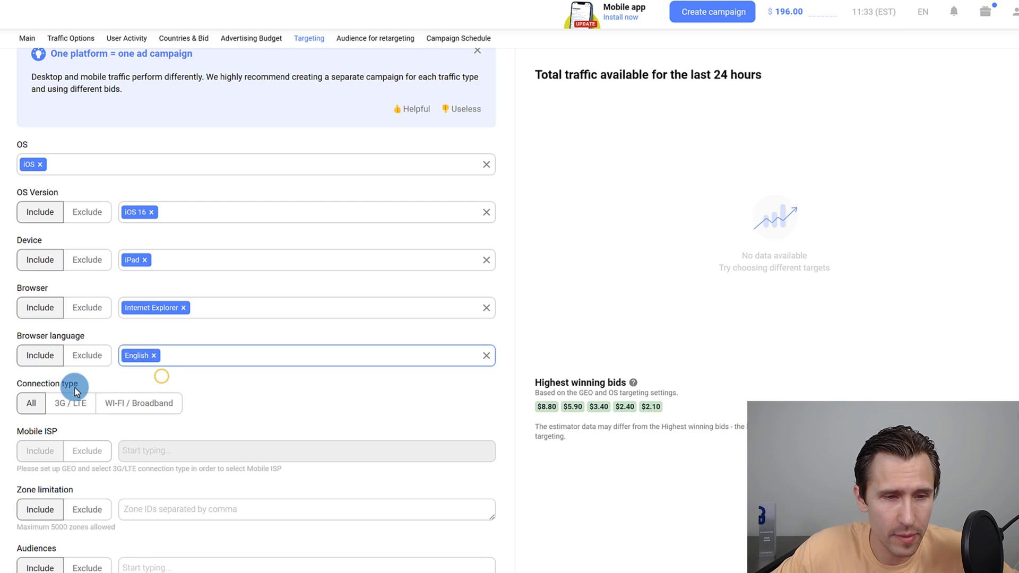
left_click(63, 413)
left_click(116, 414)
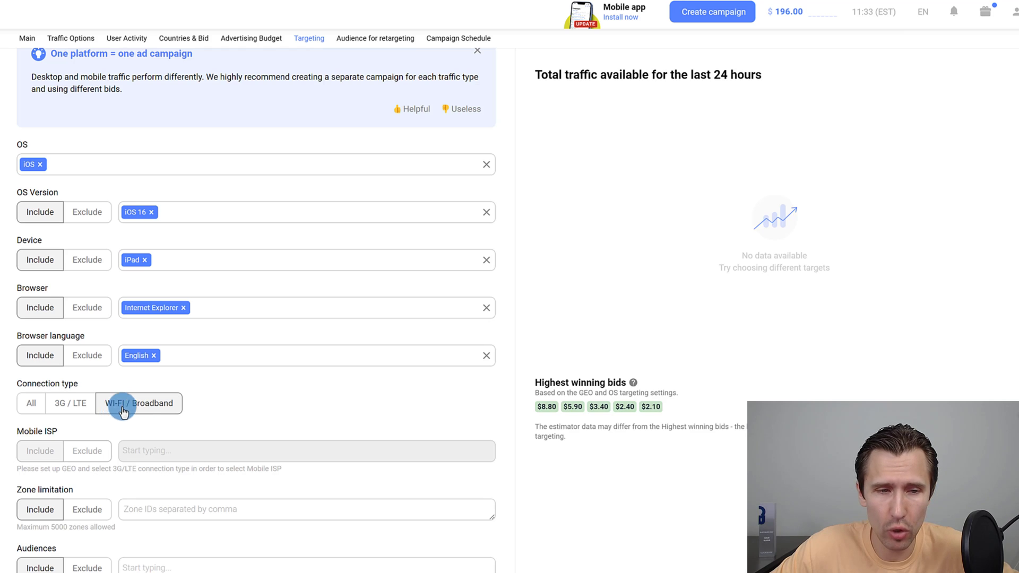
- Examine the zone limitation setting and the audiences available for inclusion in the targeting
scroll(177, 382, "down", 3)
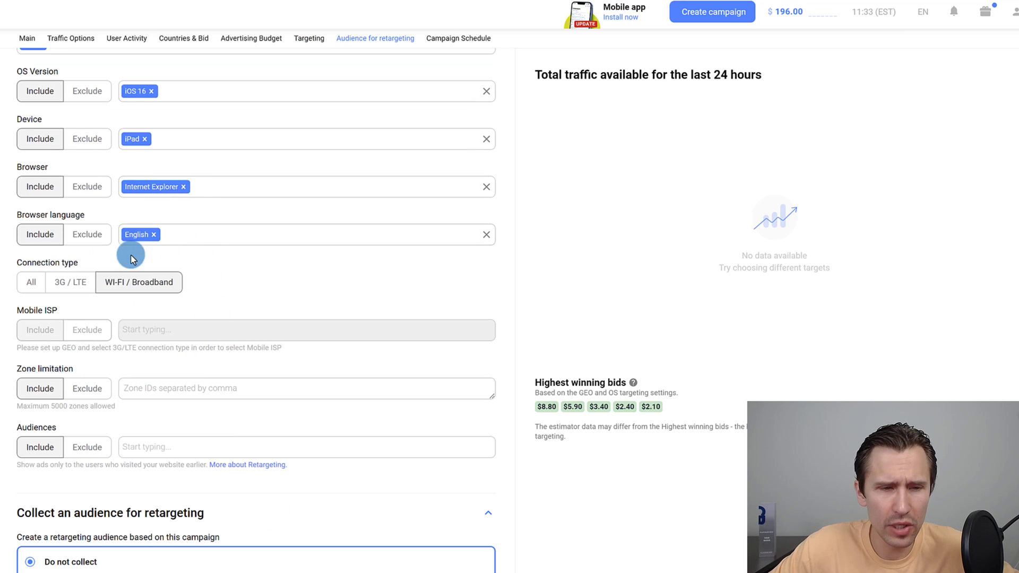
scroll(123, 364, "down", 2)
scroll(136, 347, "up", 1)
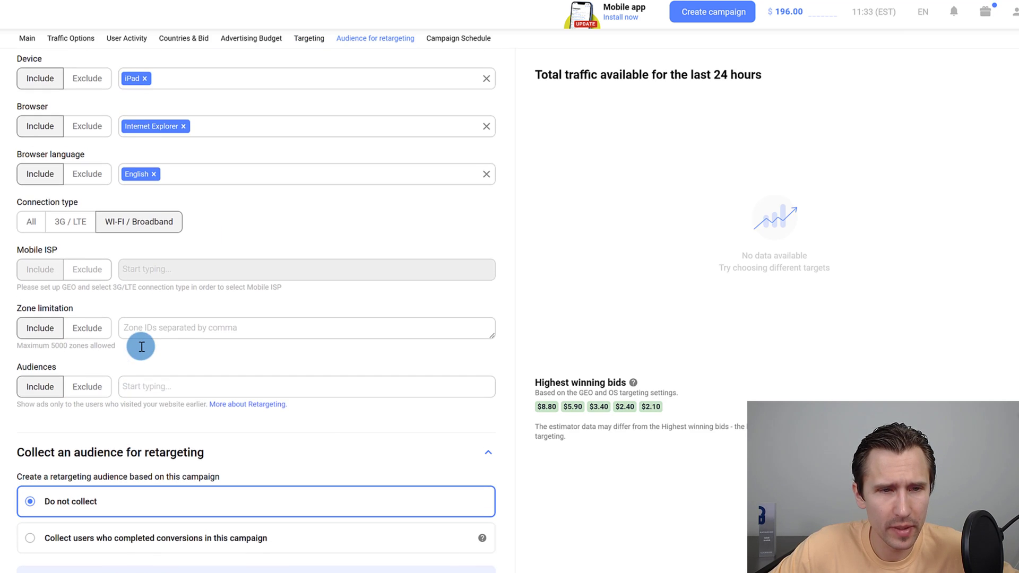
scroll(84, 379, "down", 1)
left_click(149, 325)
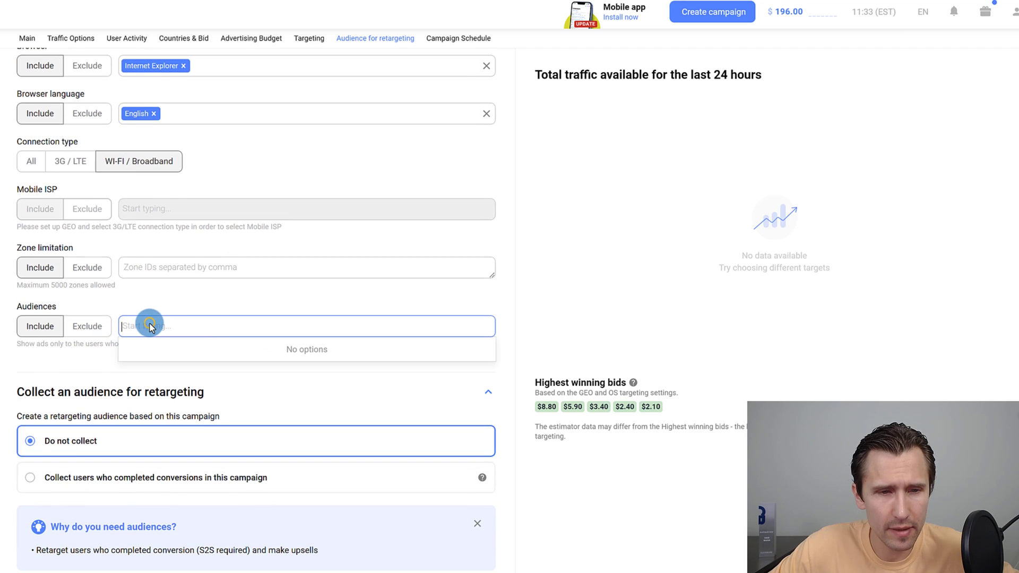
left_click(214, 295)
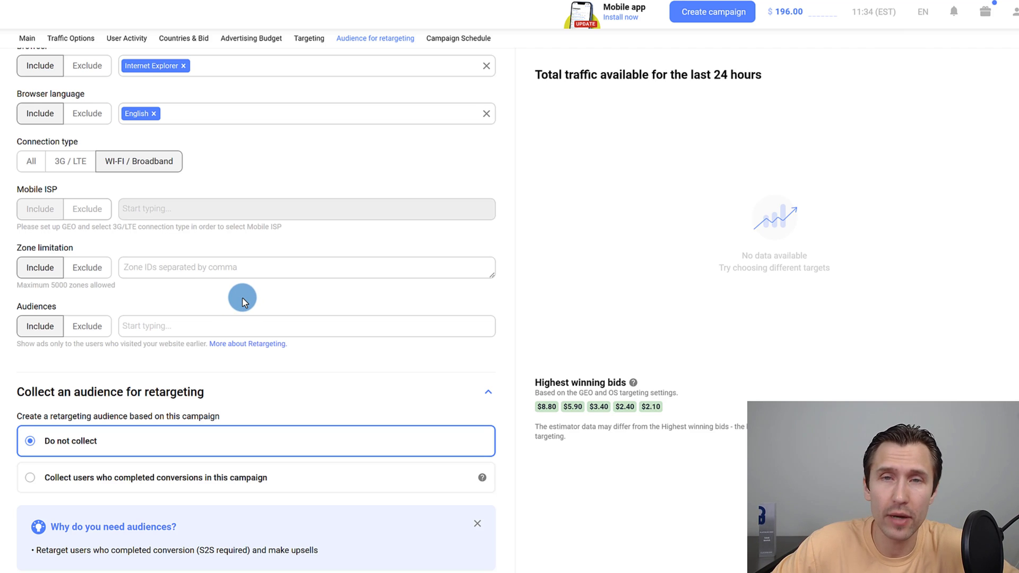
- Choose to collect users who completed conversions in this campaign for retargeting and check the existing audience name options
scroll(241, 299, "down", 2)
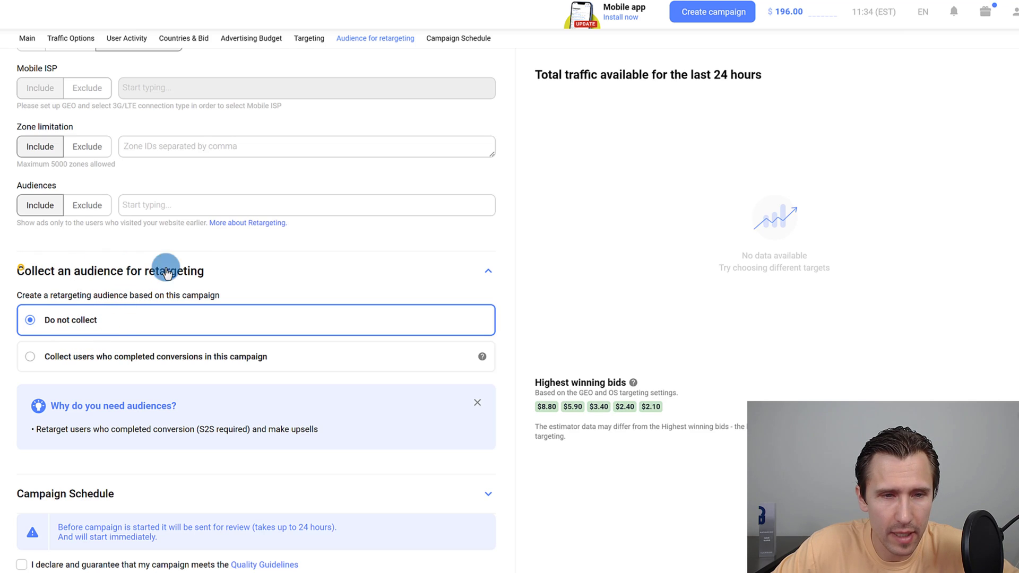
left_click(326, 274)
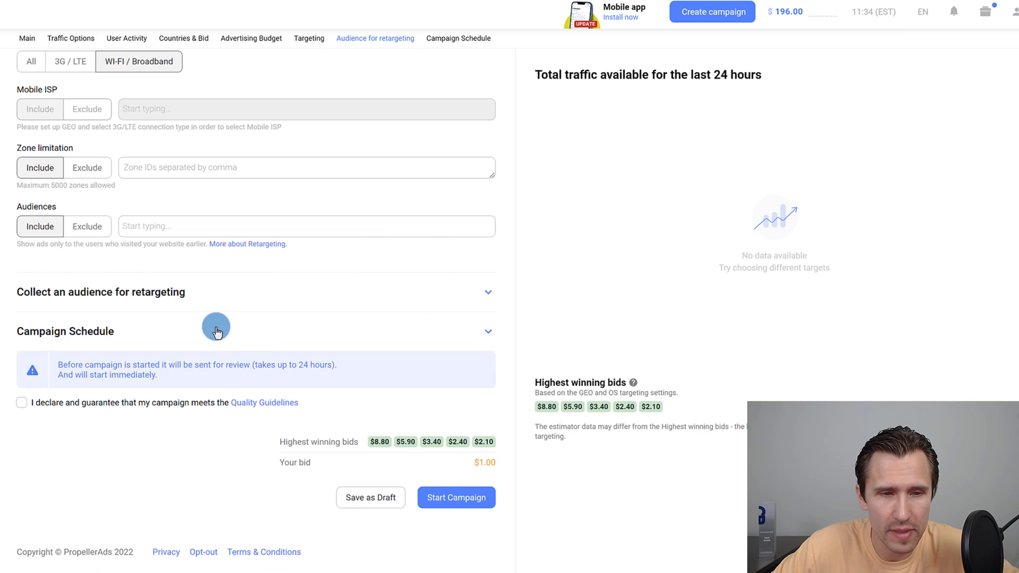
left_click(120, 297)
left_click(101, 361)
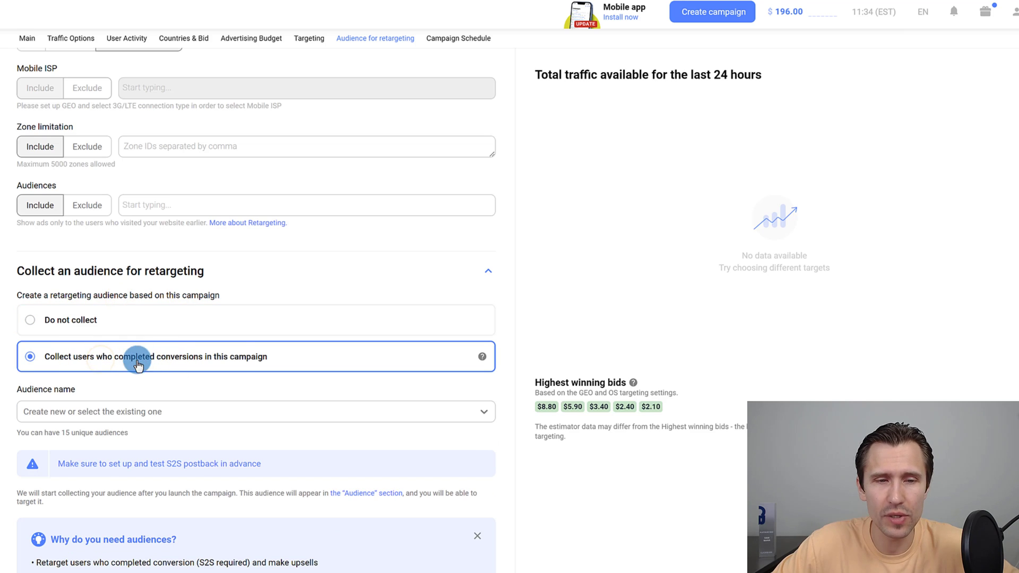
left_click(110, 413)
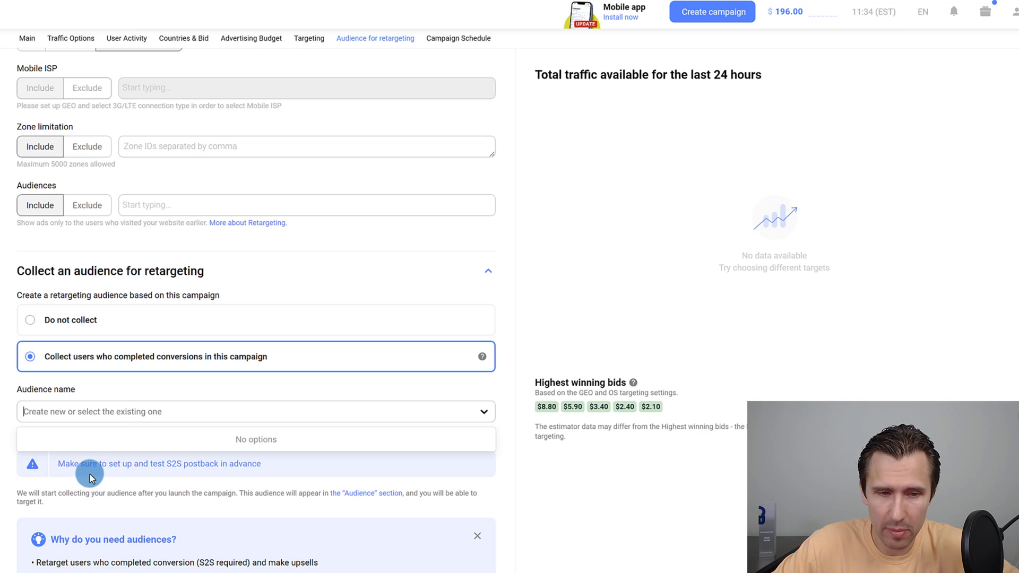
left_click_drag(64, 462, 244, 464)
left_click(85, 420)
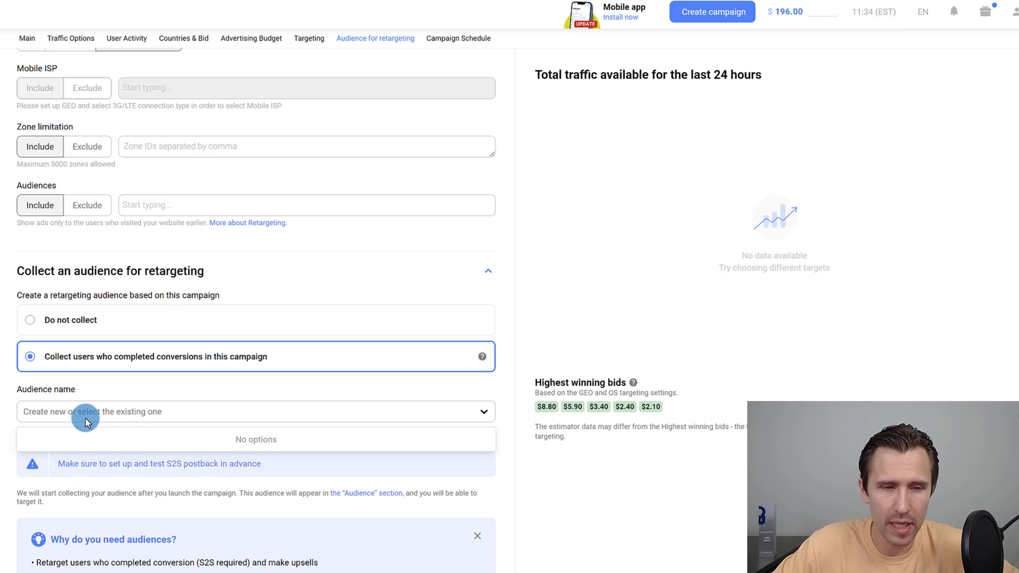
left_click(171, 395)
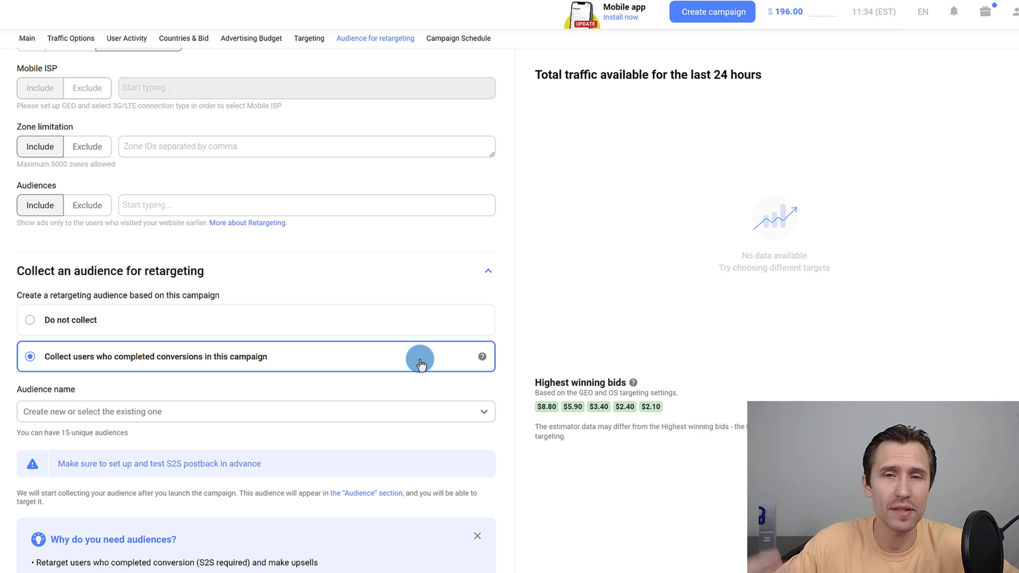
- Remove Internet Explorer, iPad and iOS 16 from the browser, device and OS version targeting
scroll(285, 371, "up", 6)
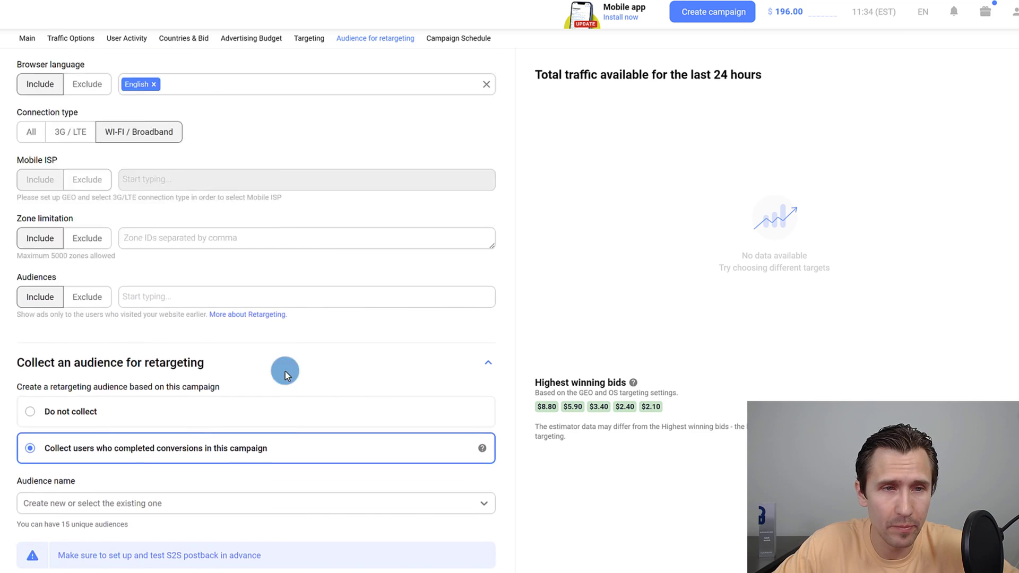
scroll(243, 194, "up", 1)
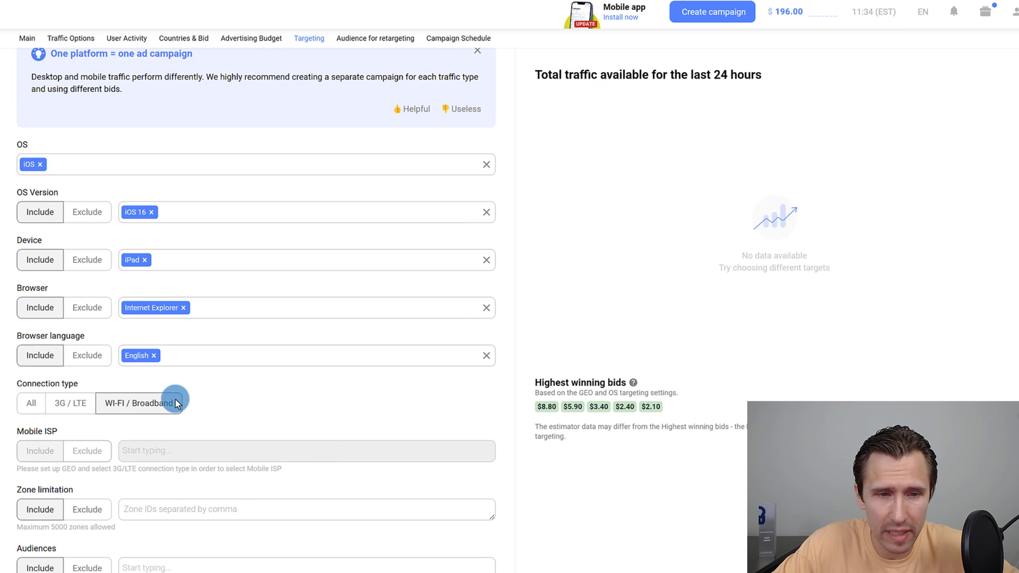
left_click(183, 308)
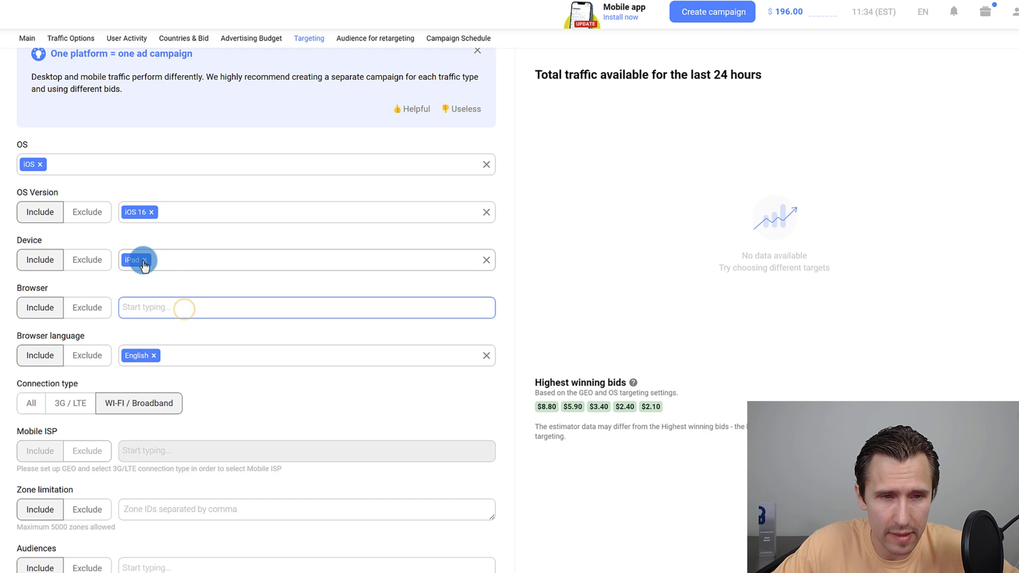
left_click(145, 260)
left_click(151, 212)
scroll(102, 271, "up", 2)
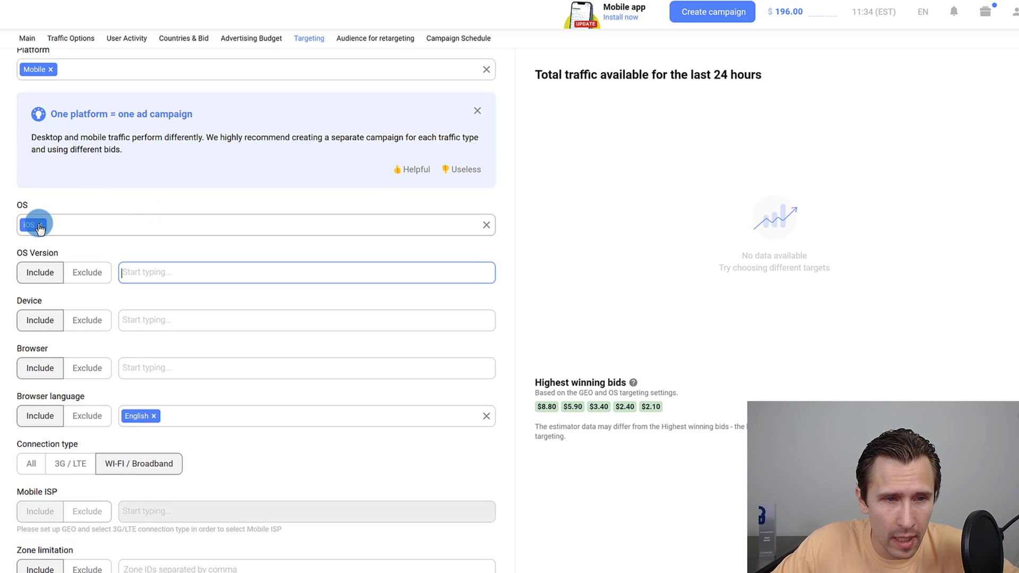
- Inspect the traffic estimate for the broadened iOS targeting at the current bid and review the campaign settings from pricing model to budget
scroll(103, 114, "up", 2)
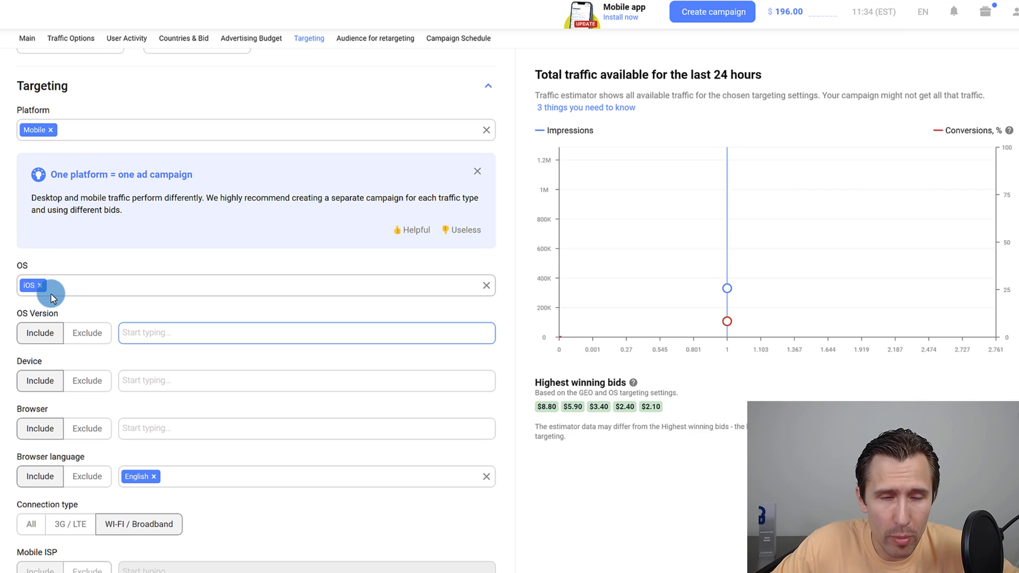
mouse_move(728, 287)
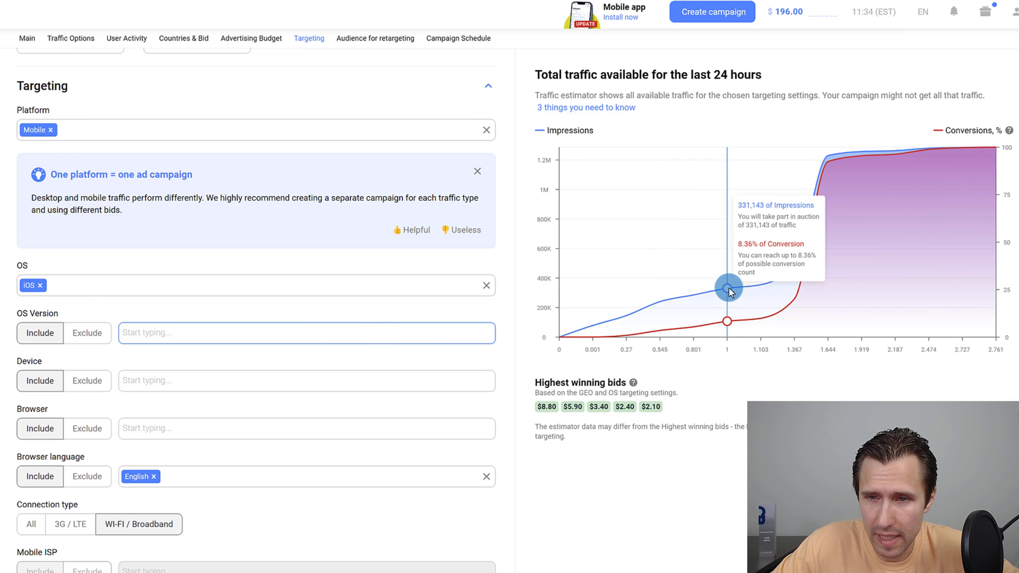
scroll(494, 346, "up", 10)
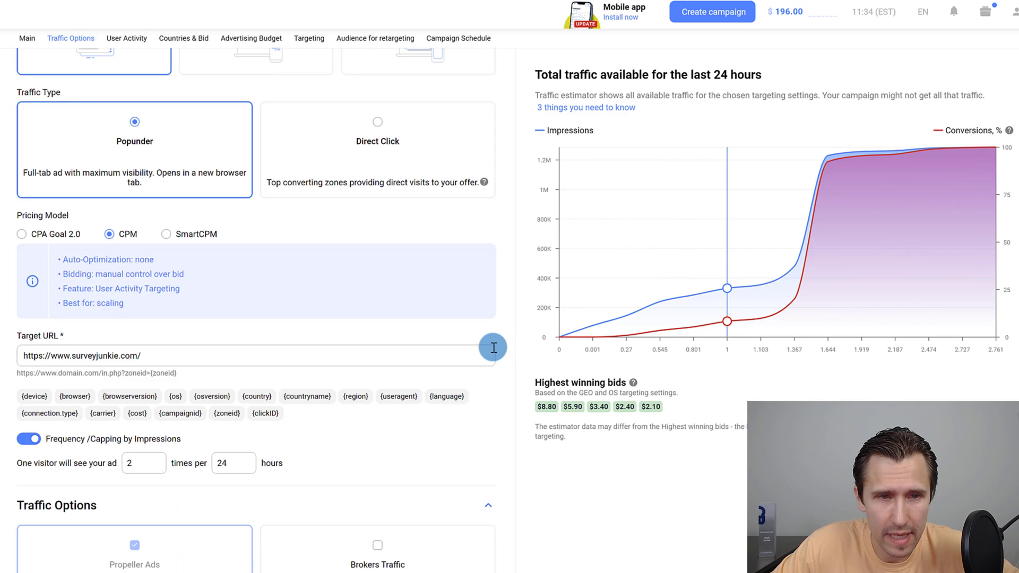
scroll(494, 347, "up", 4)
scroll(269, 299, "down", 4)
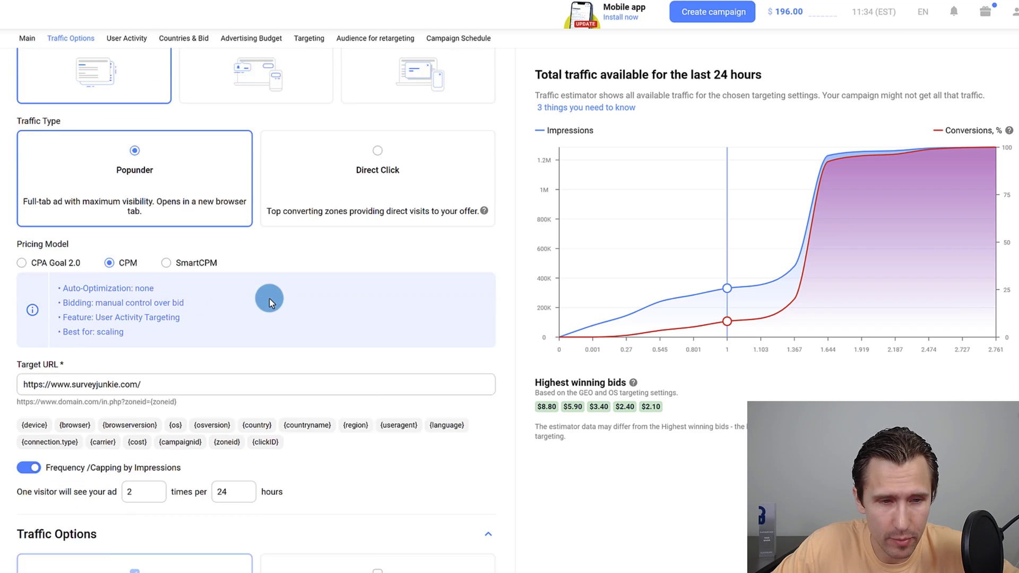
scroll(269, 299, "down", 15)
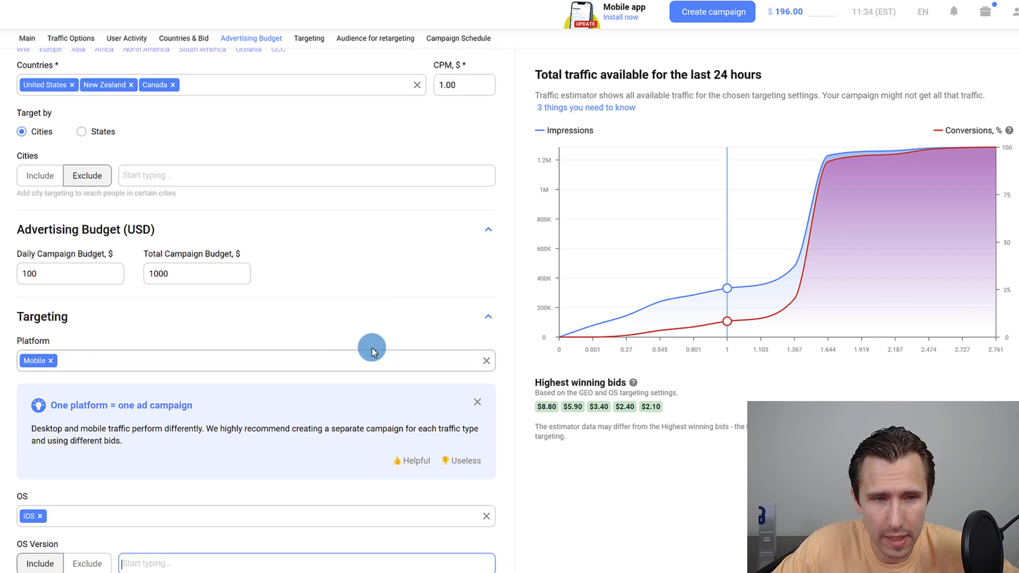
scroll(373, 352, "down", 15)
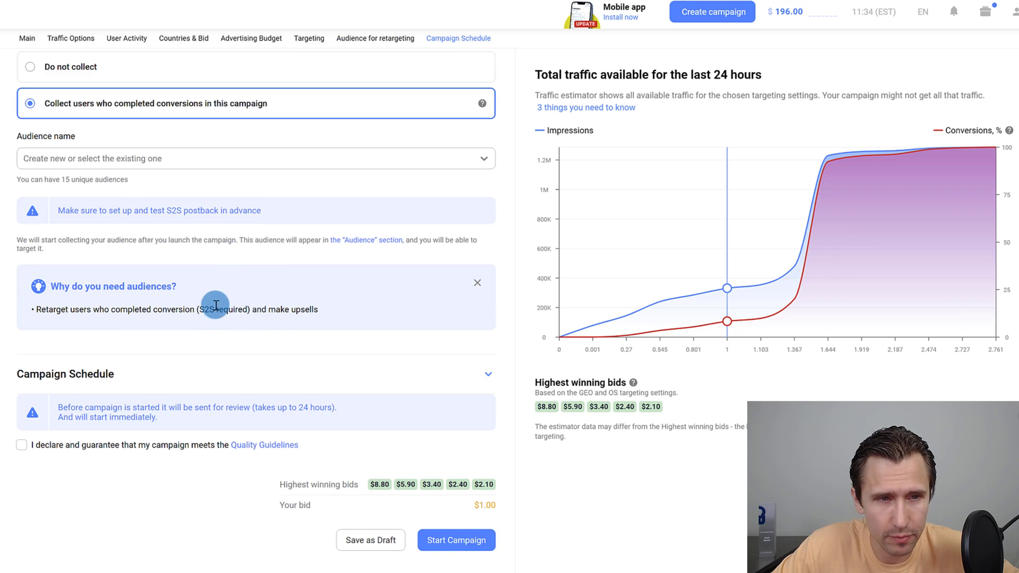
- Read the S2S postback notice and set the retargeting audience to Do not collect
scroll(216, 306, "up", 1)
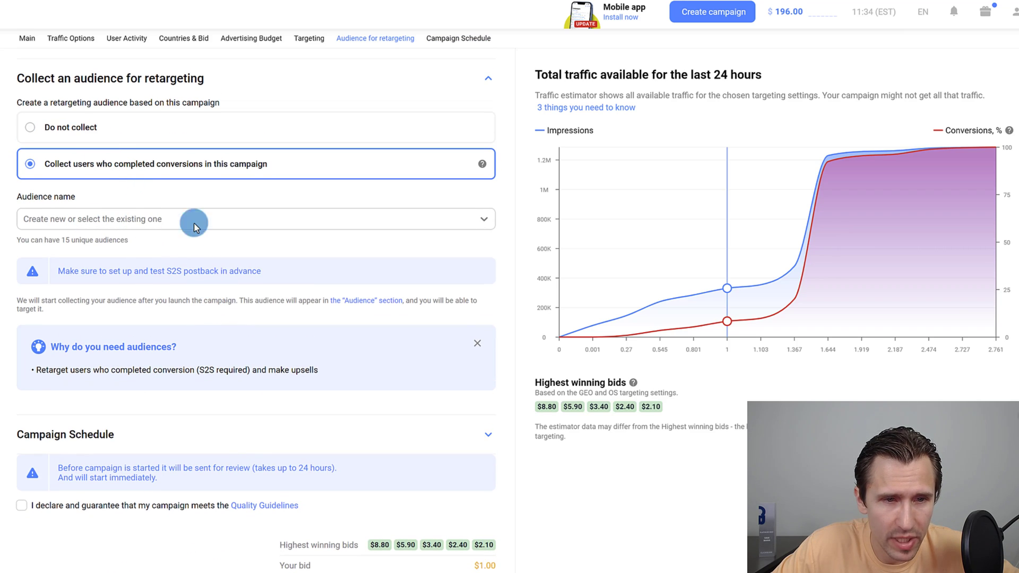
left_click_drag(59, 271, 282, 271)
left_click(127, 139)
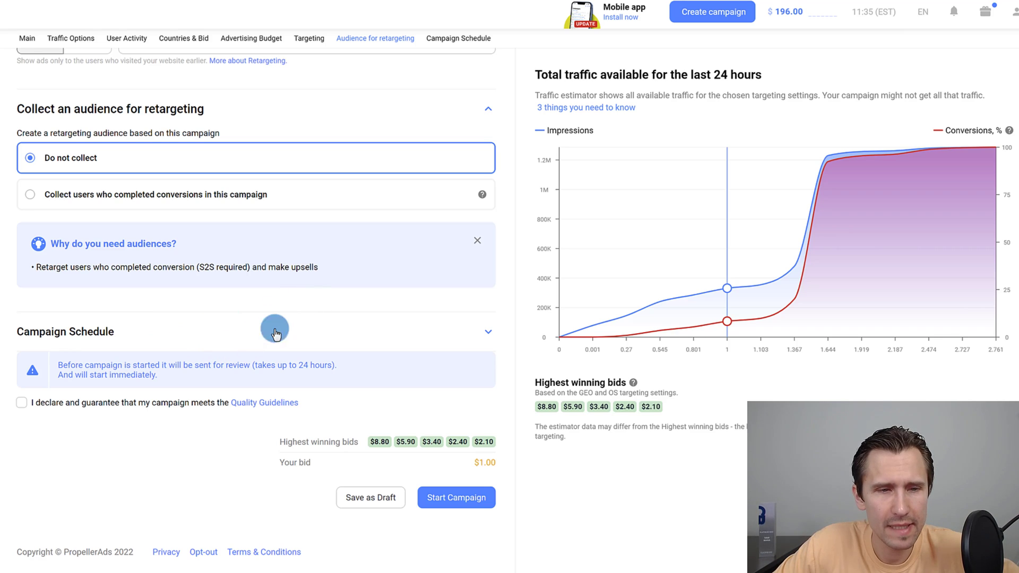
- Open the campaign schedule and select all hours of every day
left_click(488, 336)
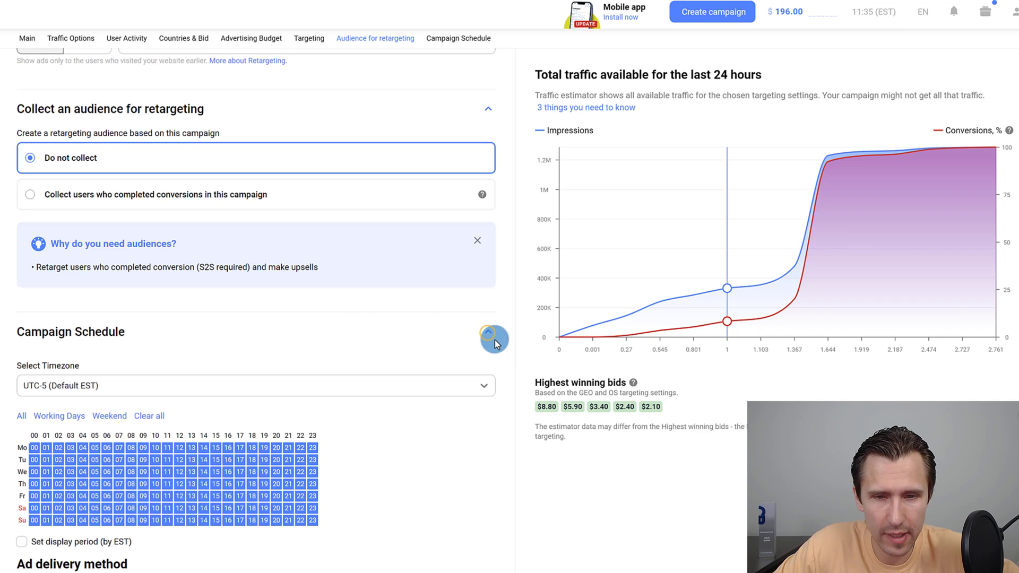
scroll(298, 346, "down", 2)
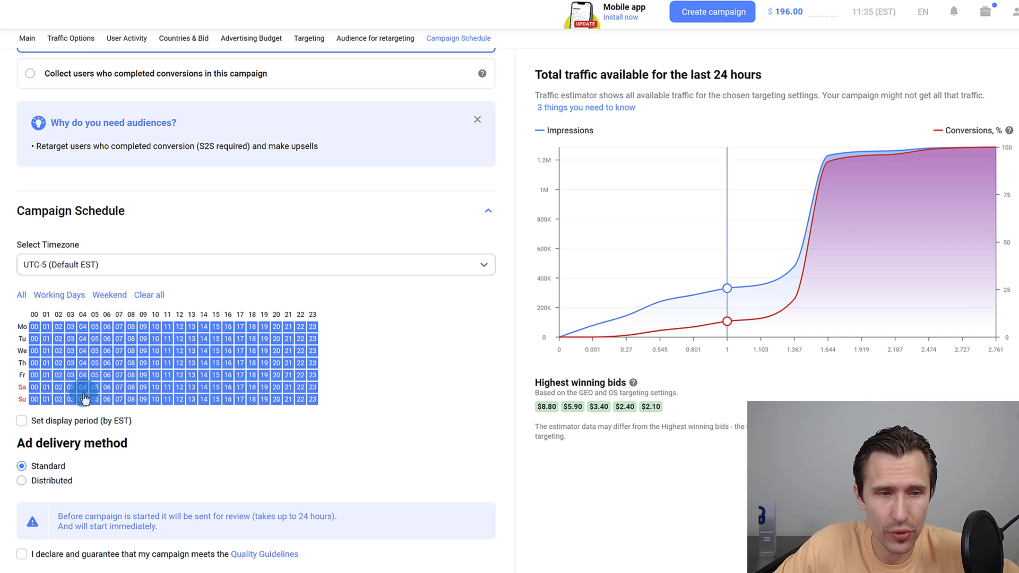
left_click(22, 299)
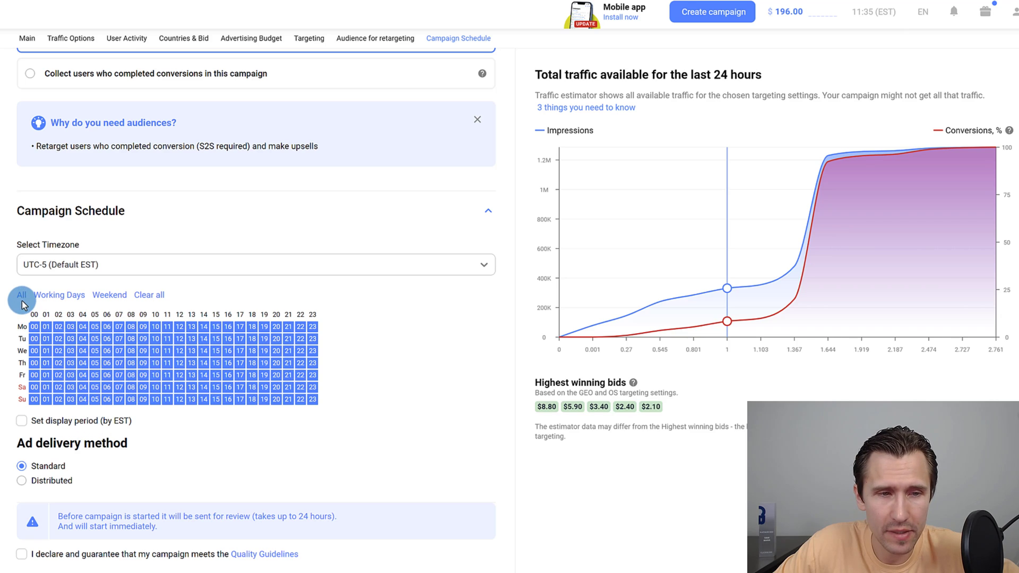
- Try a working-days schedule with some hours excluded, a weekend preset, and individual hours such as Thursday 06 and Tuesday 12
left_click(57, 295)
left_click_drag(33, 329, 49, 392)
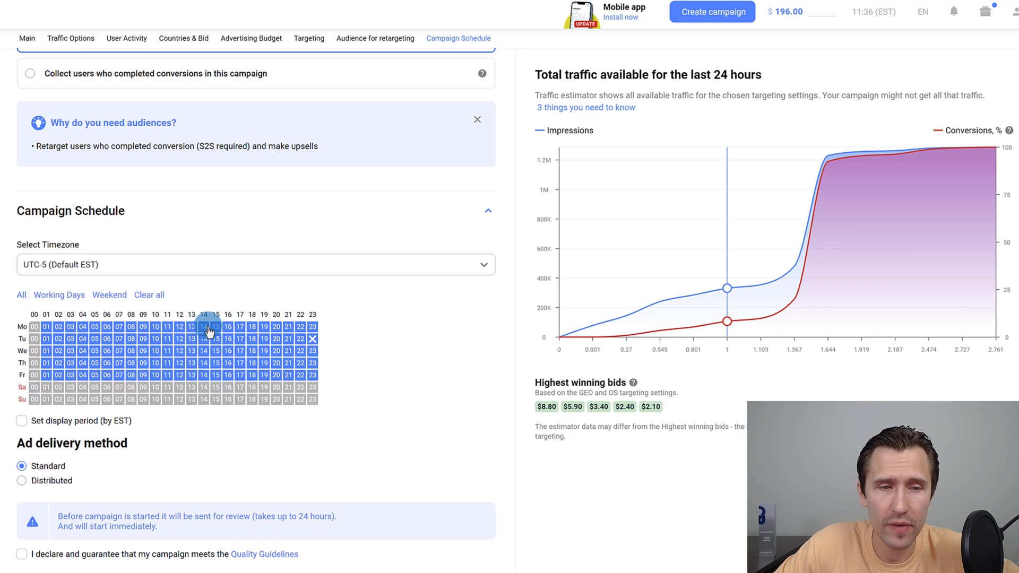
left_click(108, 296)
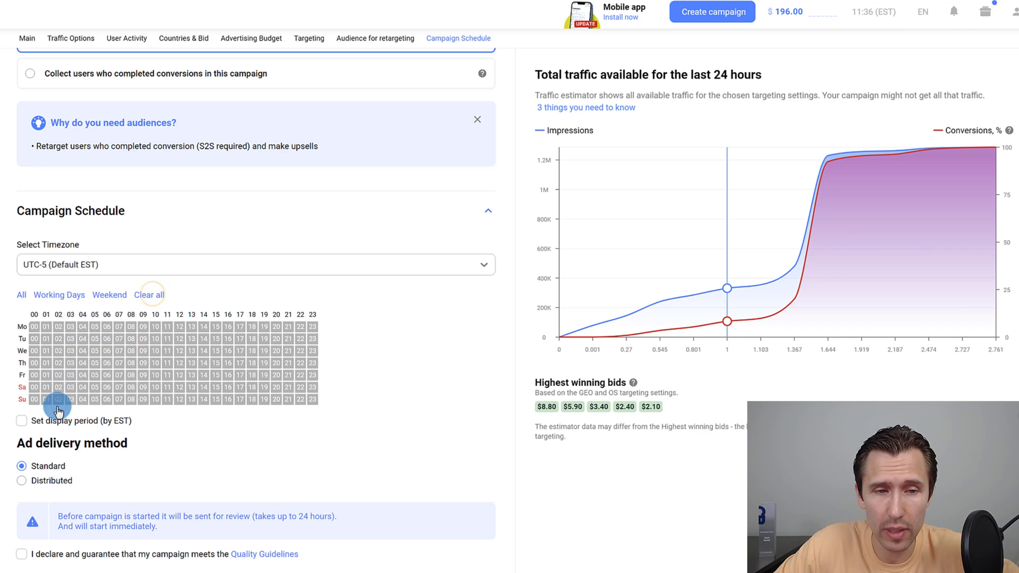
left_click(106, 361)
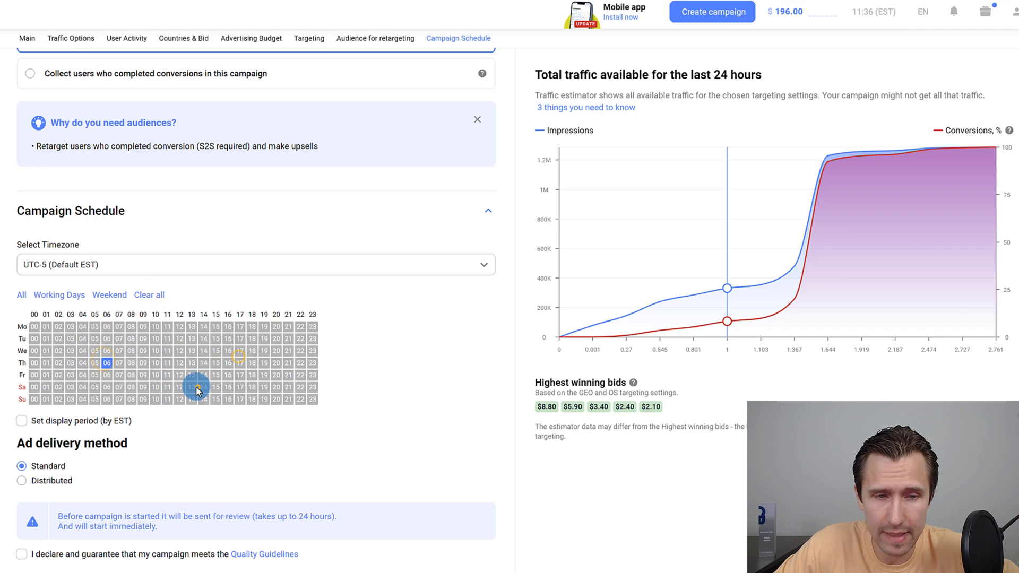
left_click(179, 339)
left_click(143, 339)
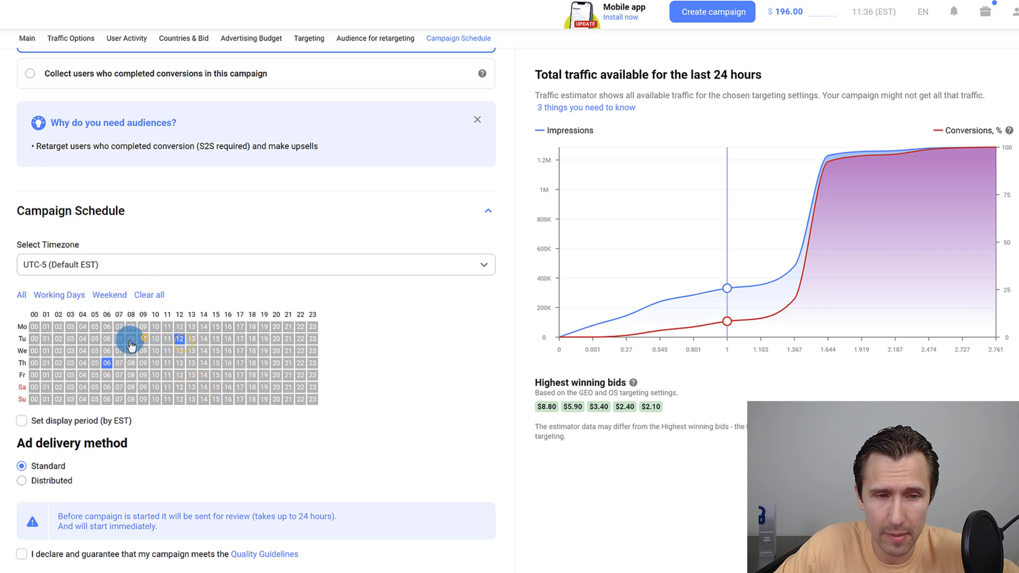
- Schedule the campaign for all hours of every day and compare Distributed ad delivery with Standard, leaving Standard selected
left_click(22, 295)
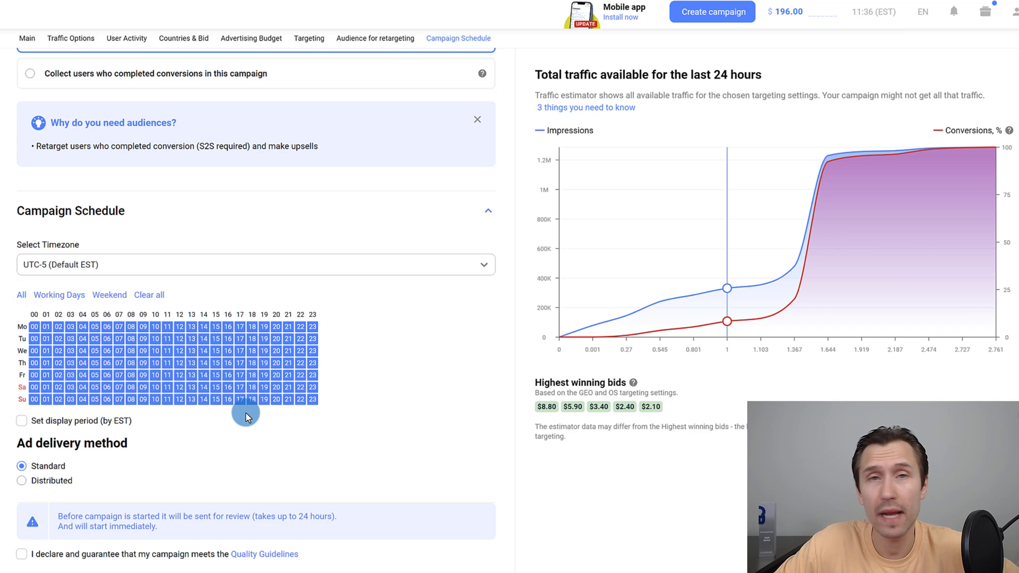
scroll(180, 415, "down", 3)
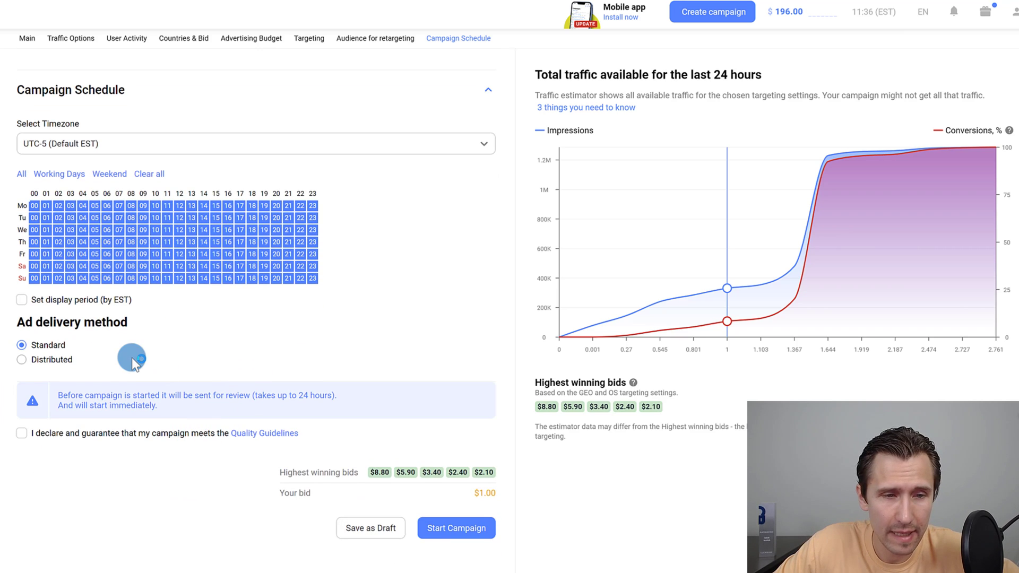
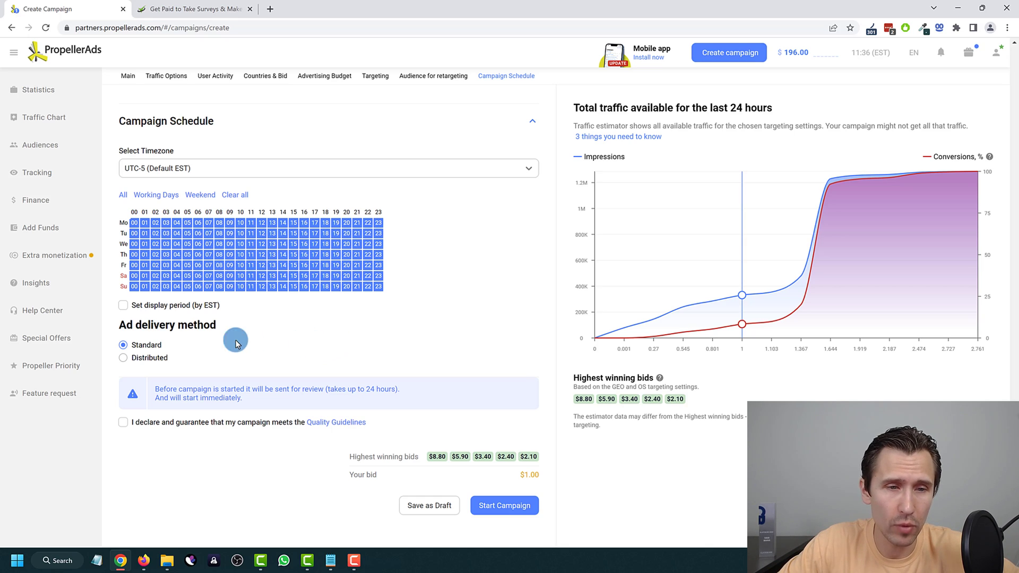
mouse_move(171, 360)
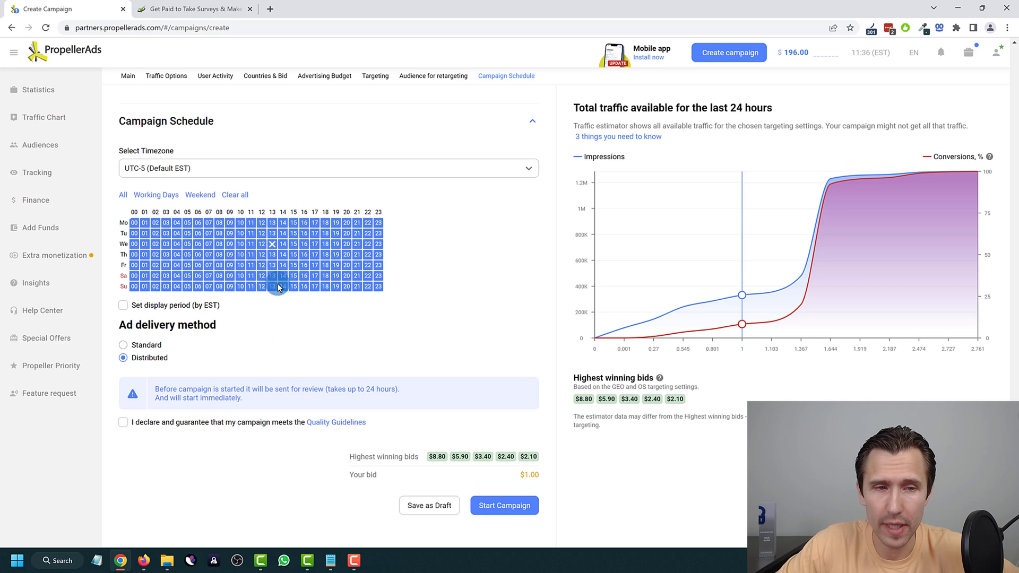
mouse_move(148, 346)
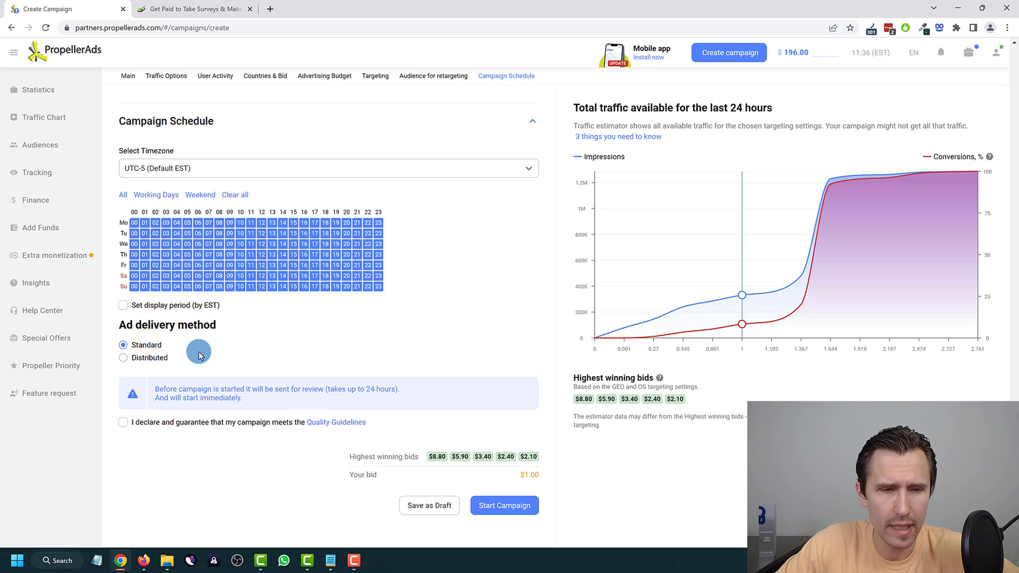
- Read the Campaign Quality Guidelines, including the prohibited content categories and the campaign review terms
left_click(324, 423)
left_click_drag(371, 182, 466, 300)
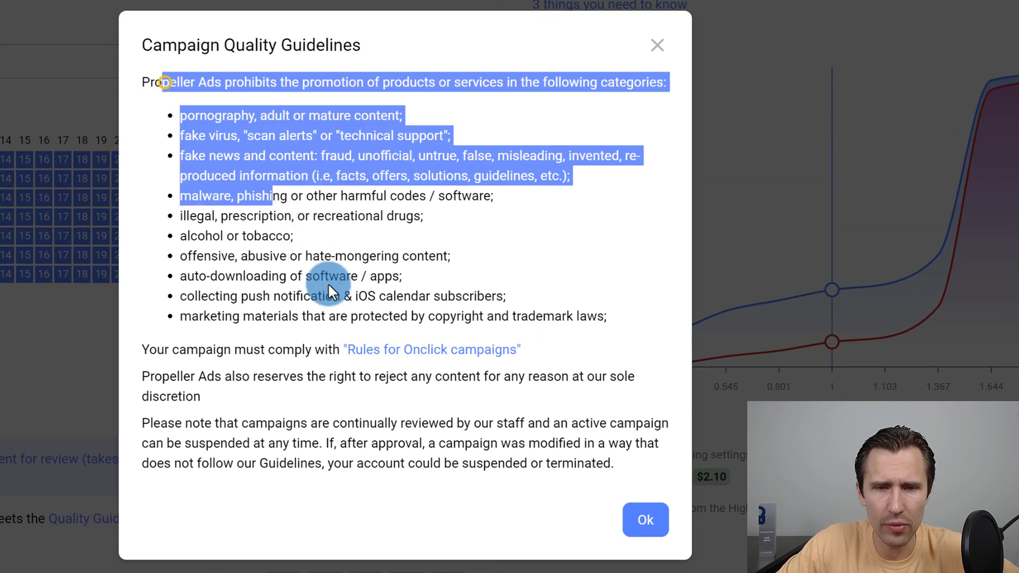
left_click_drag(328, 286, 375, 432)
left_click(243, 416)
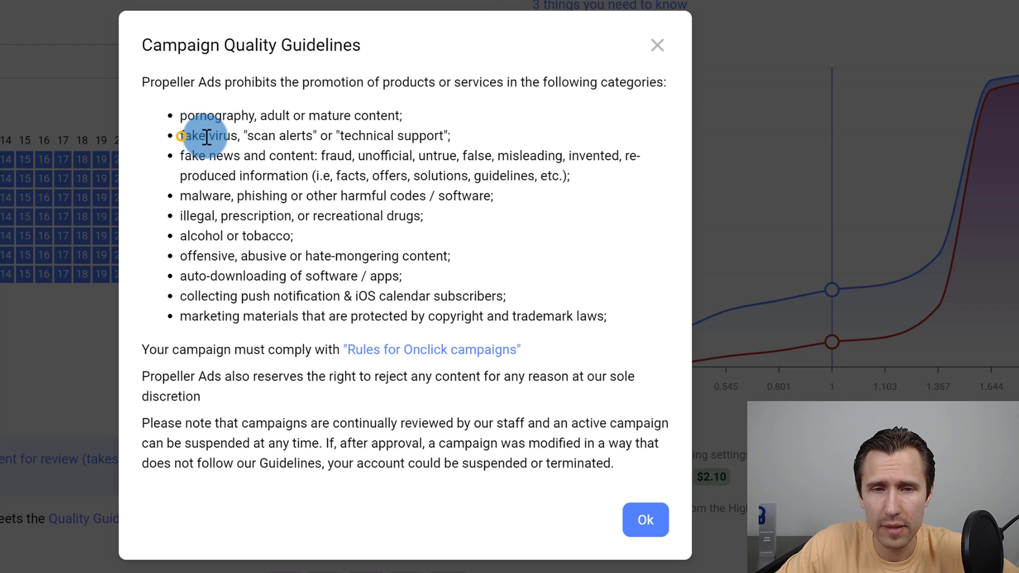
left_click_drag(207, 137, 449, 142)
left_click(225, 137)
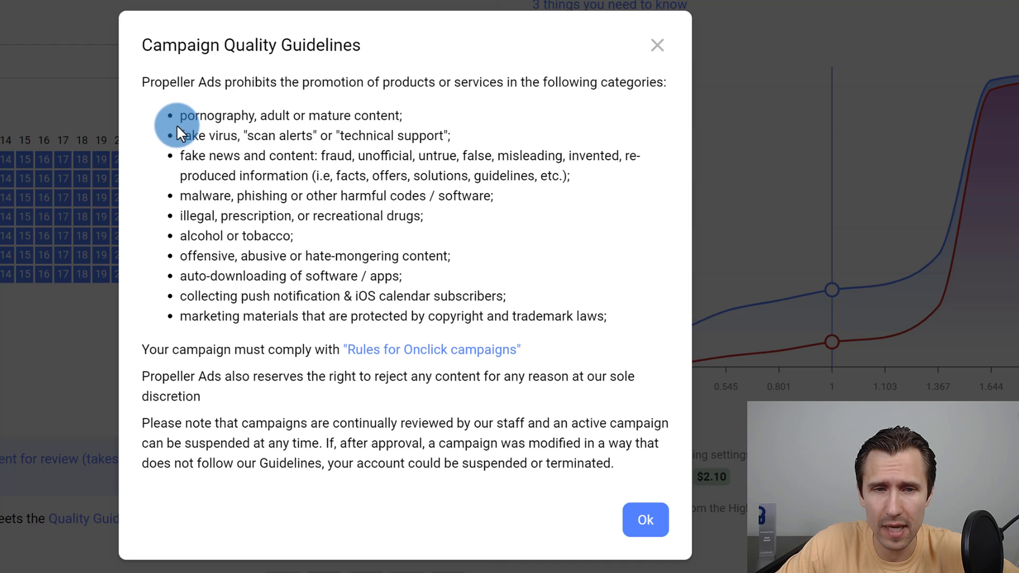
left_click_drag(179, 111, 399, 115)
left_click(276, 130)
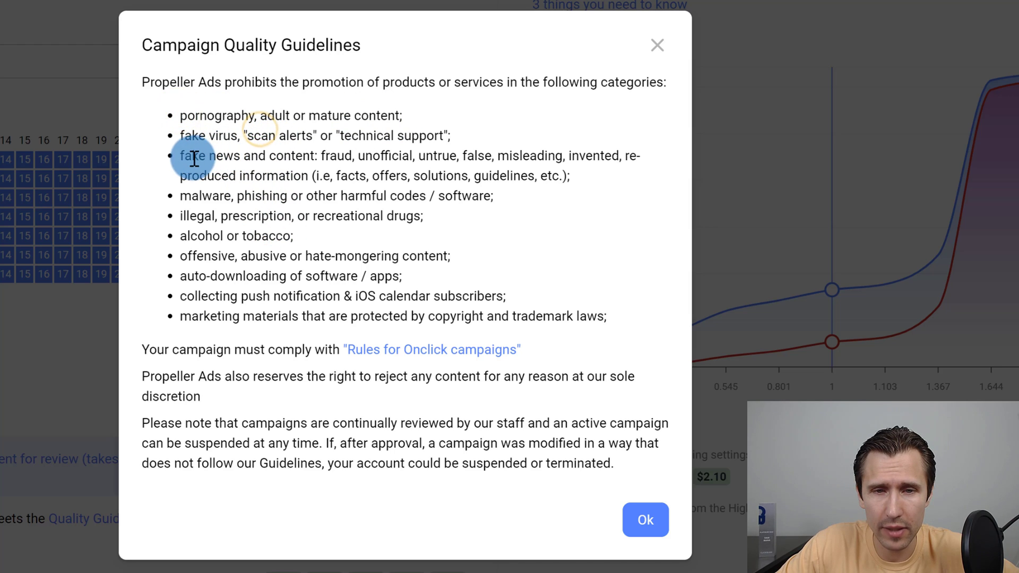
left_click_drag(192, 155, 580, 173)
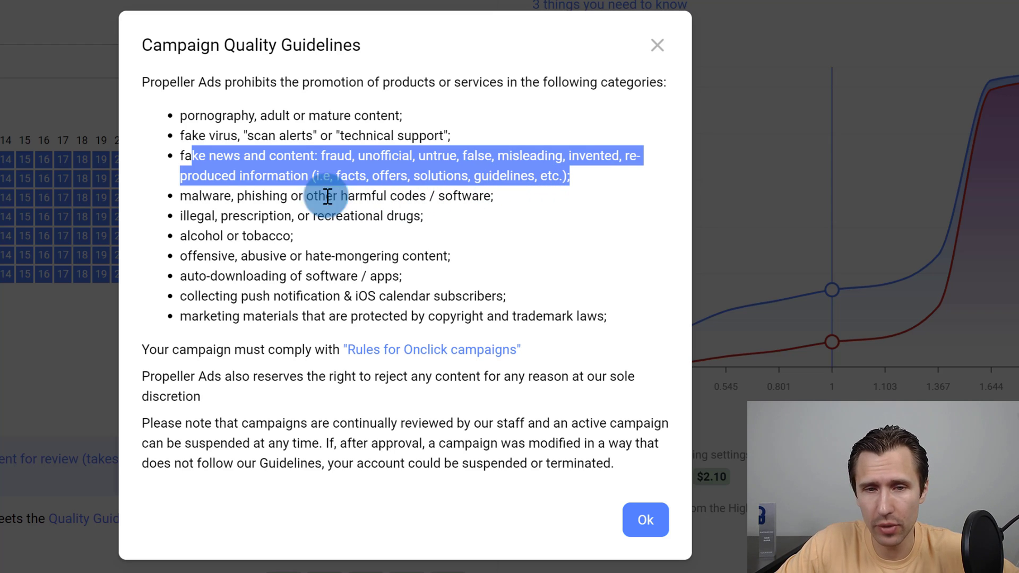
left_click(212, 163)
left_click_drag(222, 179, 336, 218)
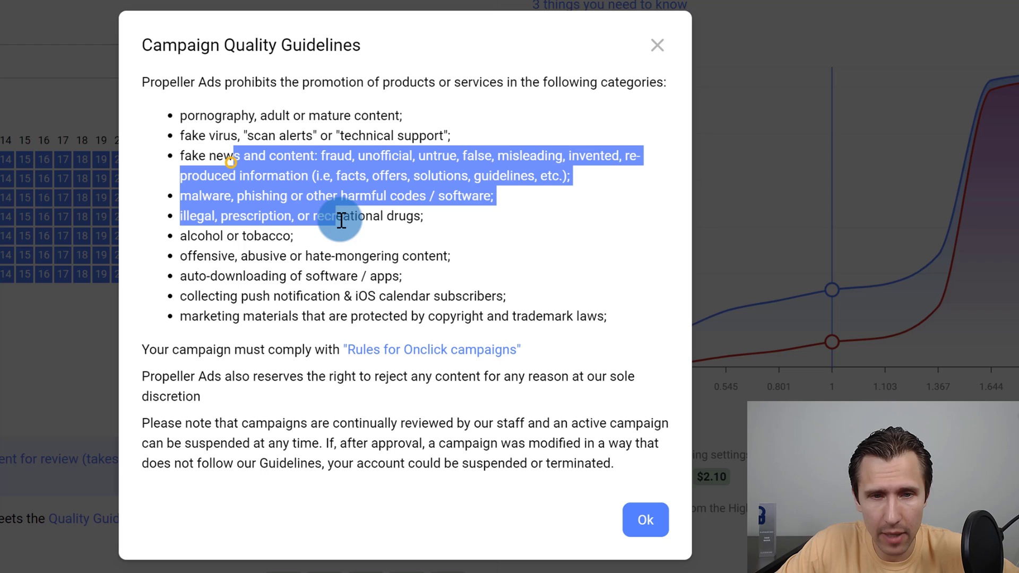
left_click(268, 236)
left_click_drag(597, 316, 179, 113)
left_click(220, 167)
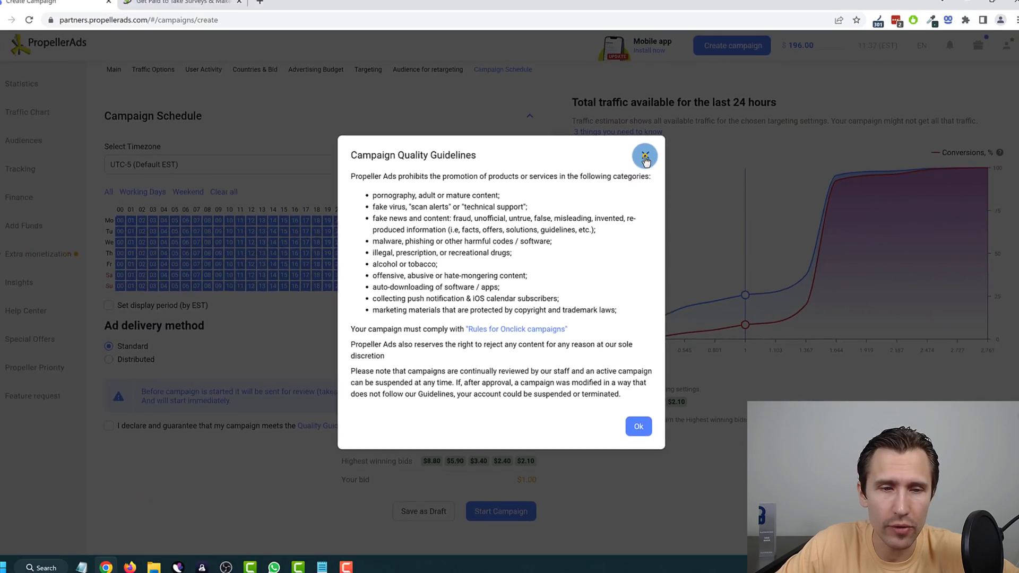
left_click(654, 78)
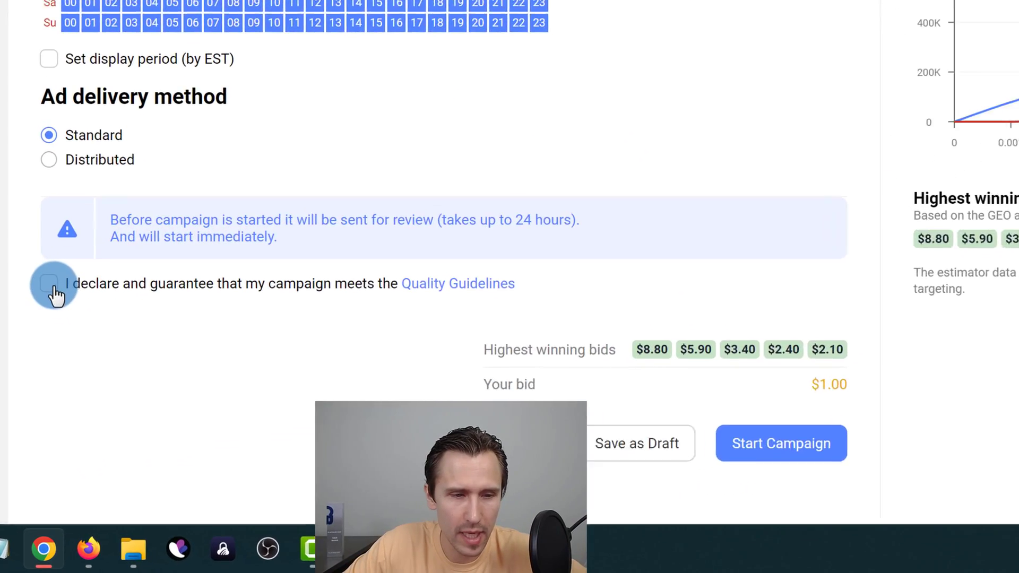
- Declare that the campaign meets the Quality Guidelines and start the Survey Junkie campaign
left_click(123, 422)
left_click(789, 451)
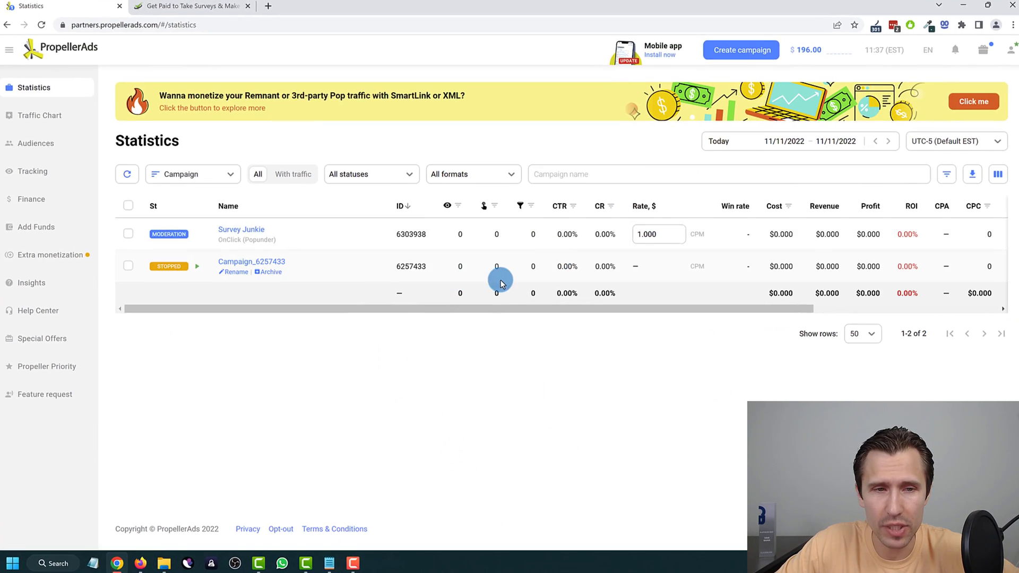
- Open the Survey Junkie campaign for editing, review its settings through to the schedule, and save it as a draft
mouse_move(195, 237)
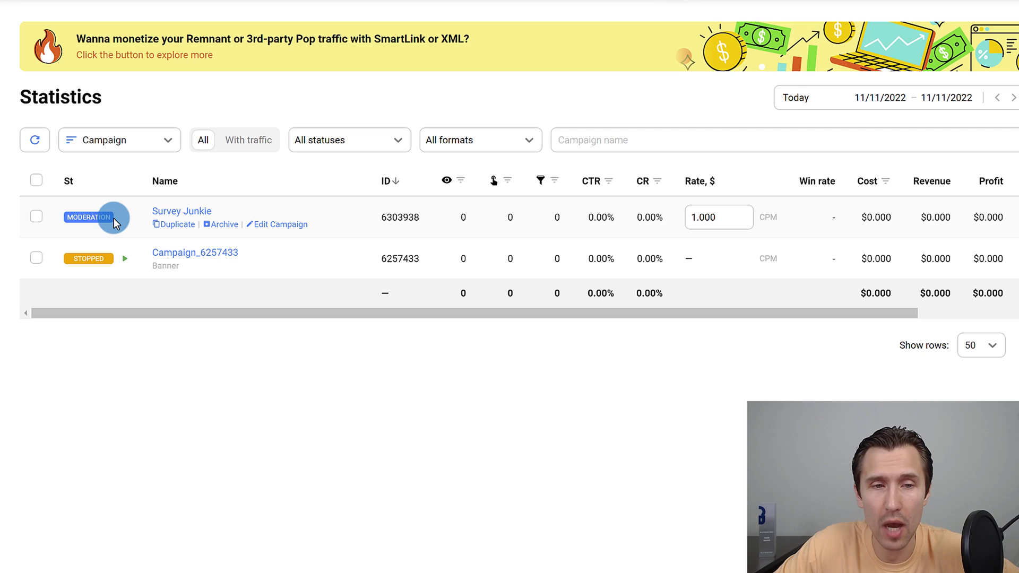
left_click(271, 225)
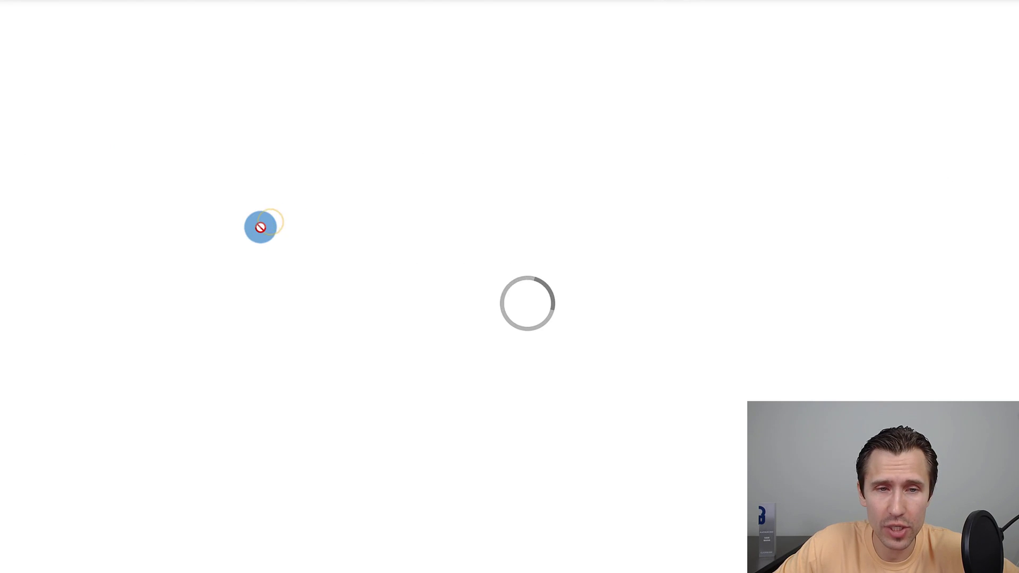
scroll(275, 231, "down", 20)
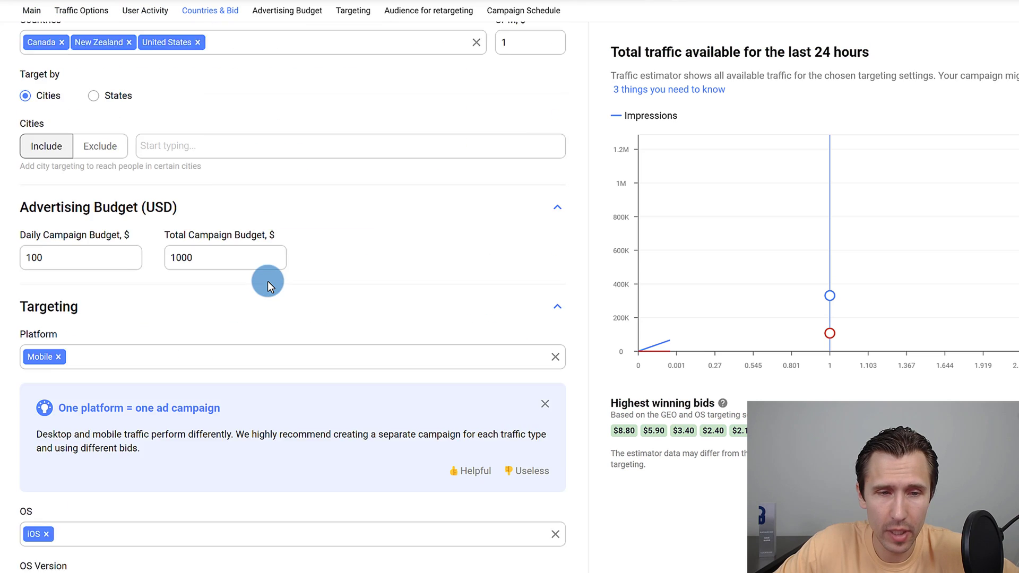
scroll(247, 393, "down", 9)
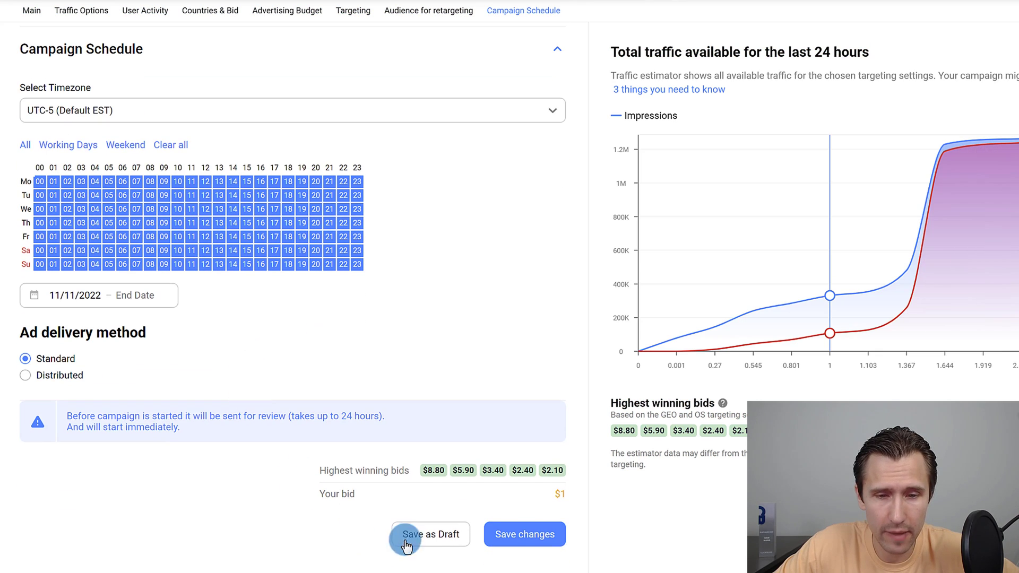
left_click(451, 537)
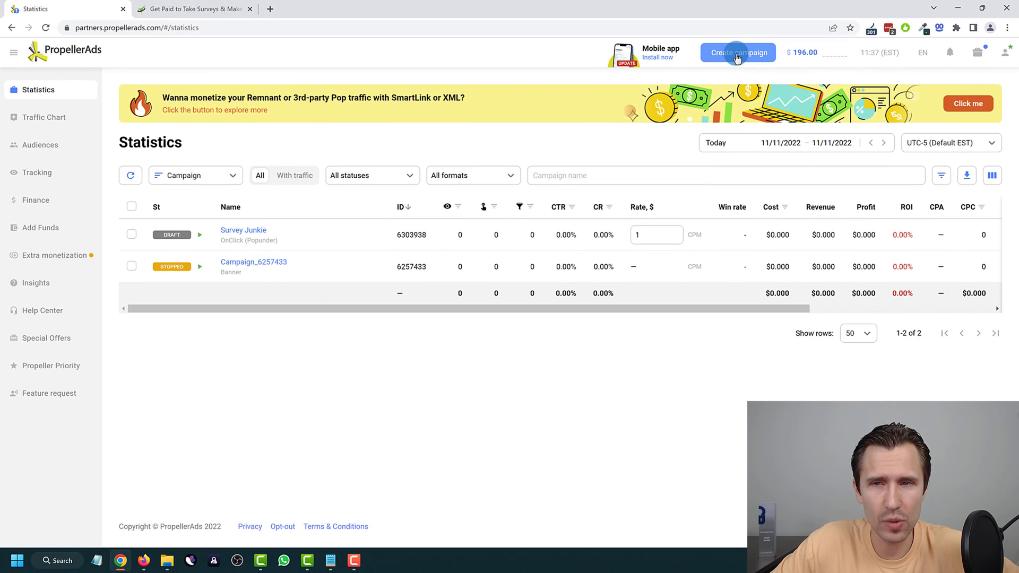
- Begin a new campaign with the Push Notifications format and the CPM pricing model
left_click(737, 55)
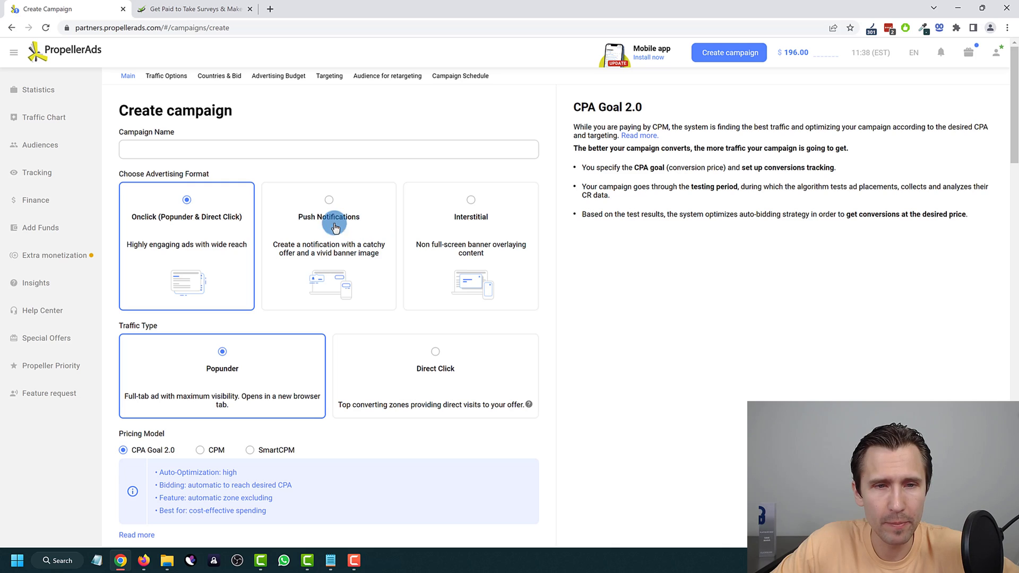
left_click(316, 256)
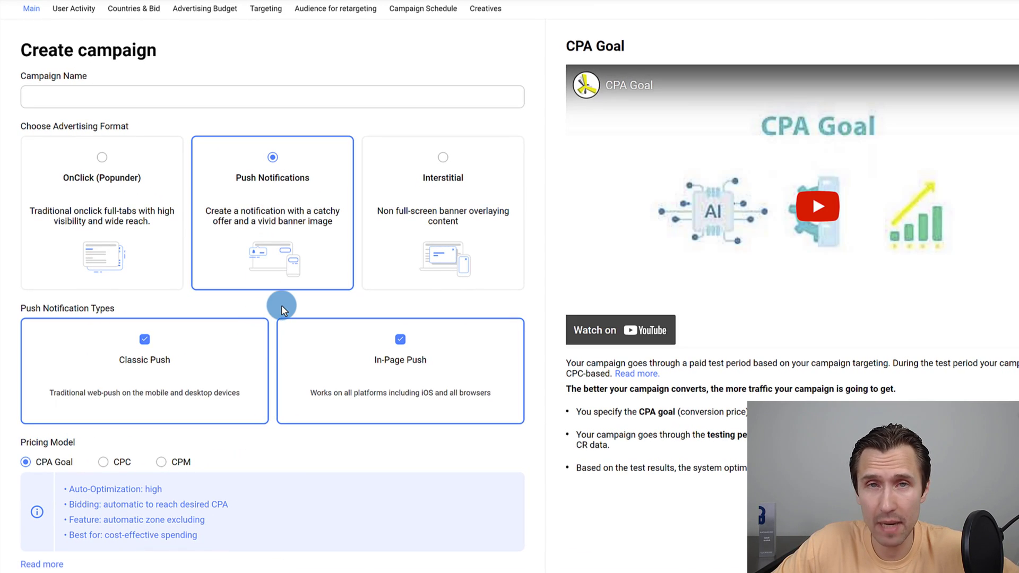
scroll(281, 304, "down", 3)
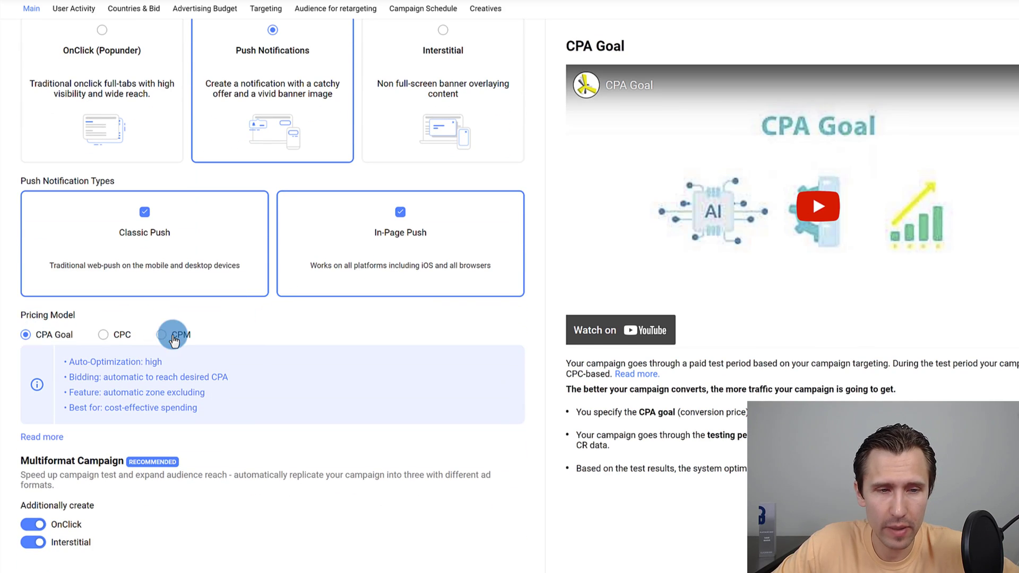
scroll(149, 340, "down", 3)
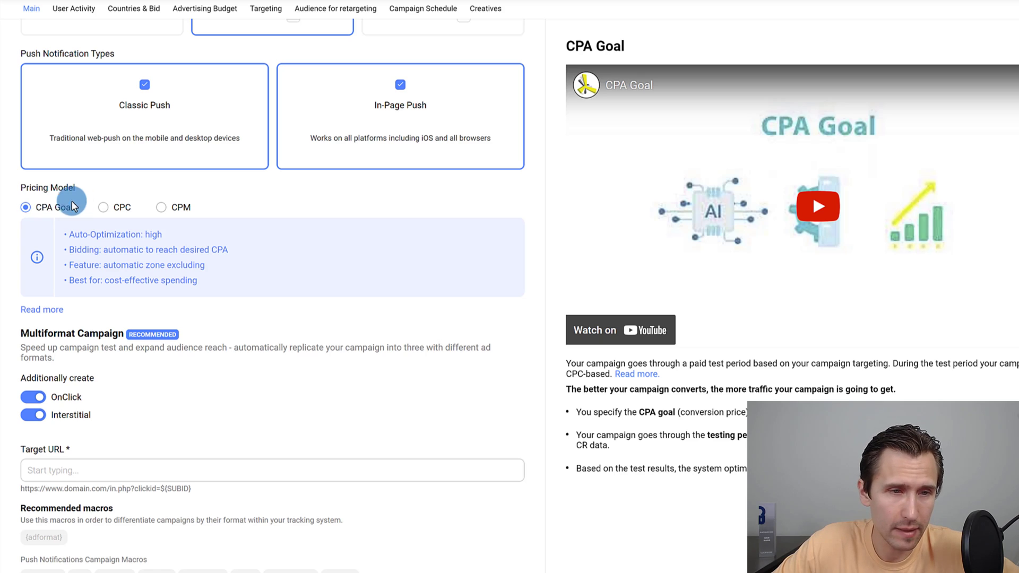
left_click(159, 209)
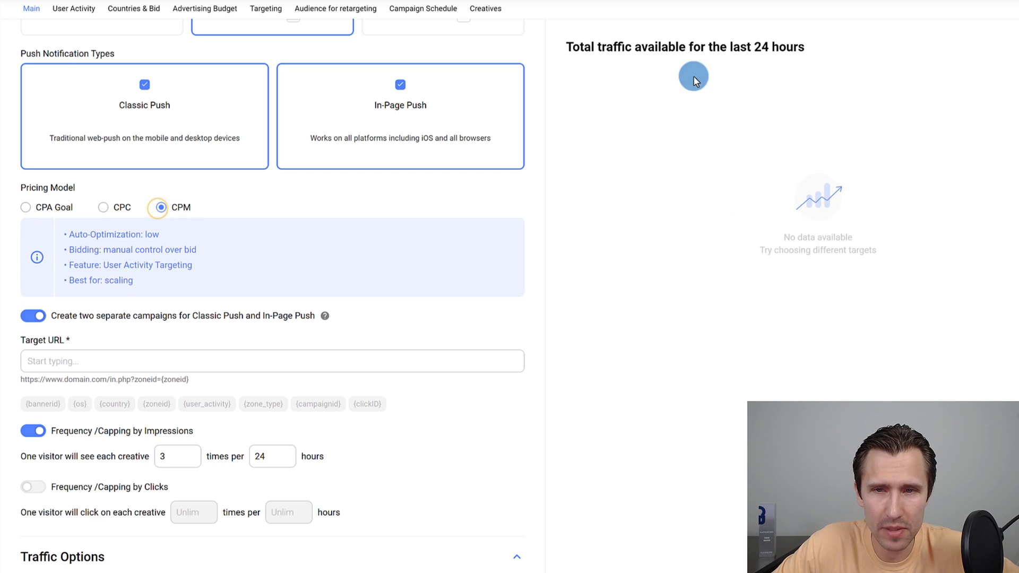
scroll(103, 281, "down", 1)
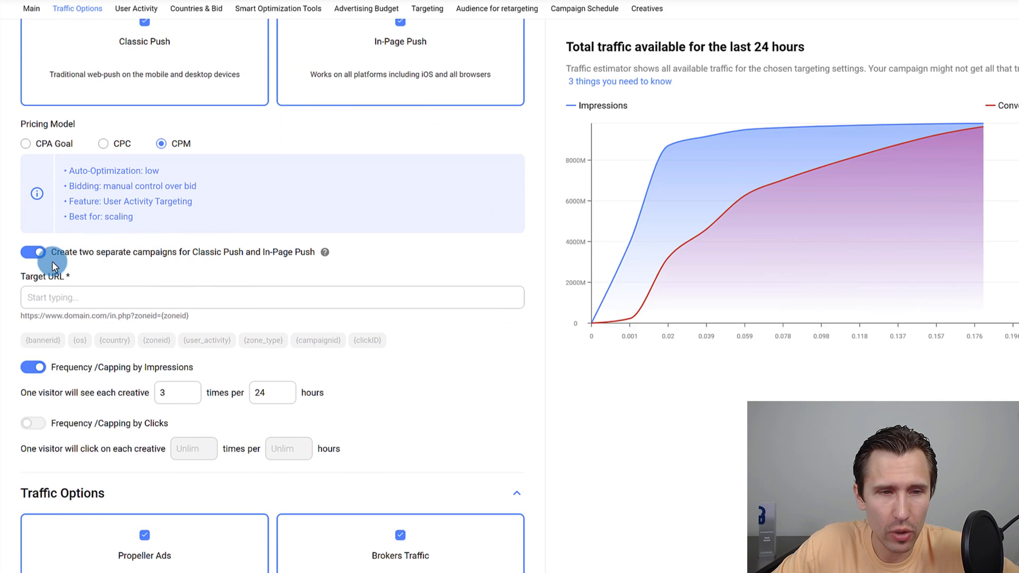
scroll(183, 269, "up", 1)
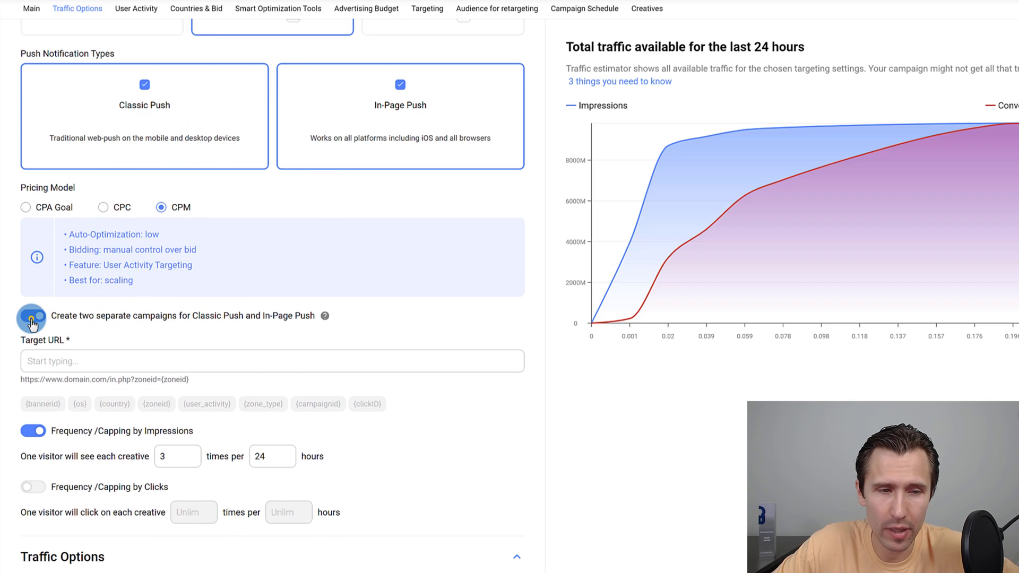
- Copy the Survey Junkie website address from its browser tab and paste it as the campaign's Target URL
left_click(207, 9)
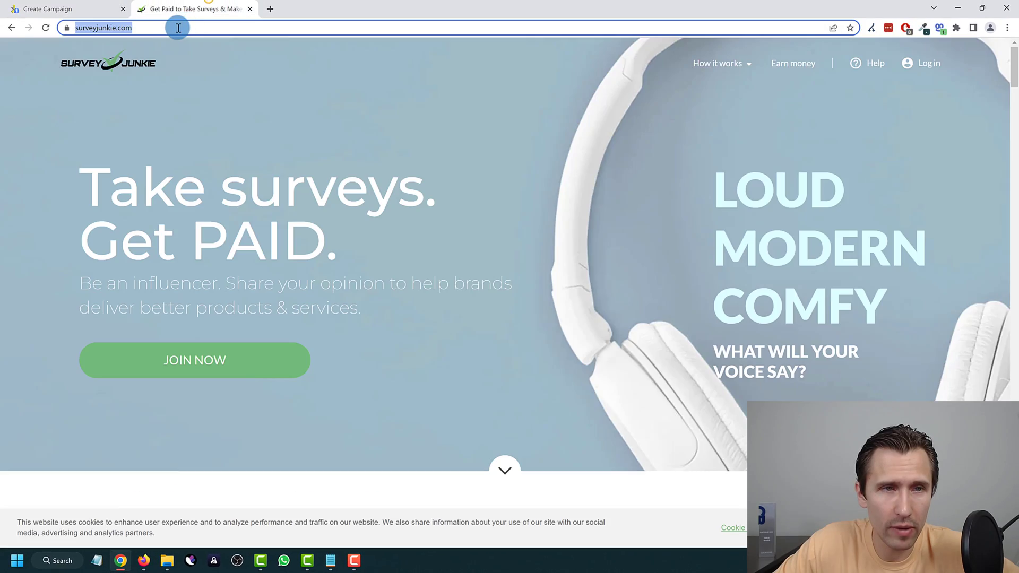
left_click(170, 30)
right_click(170, 30)
left_click(209, 91)
left_click(69, 9)
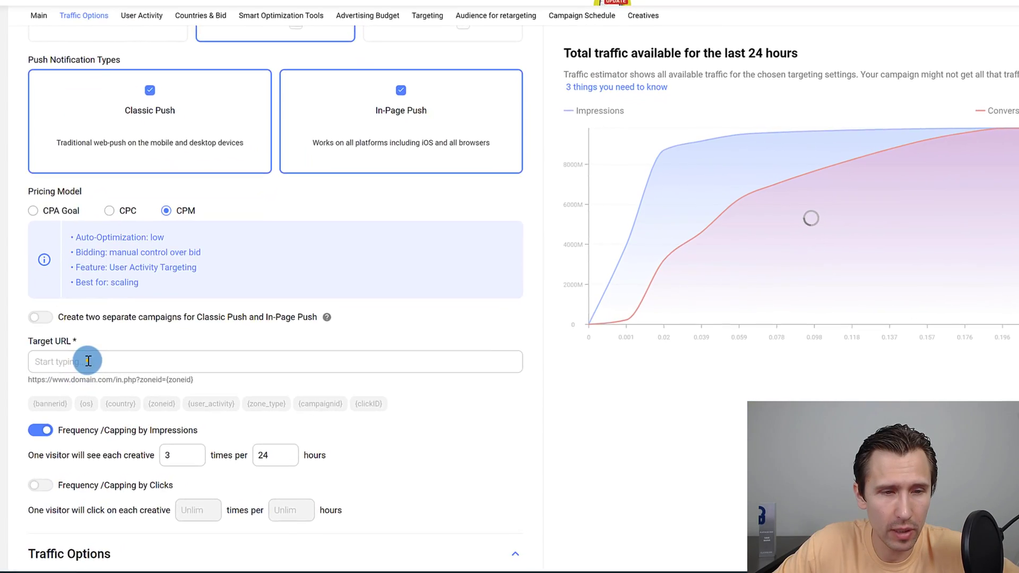
right_click(88, 361)
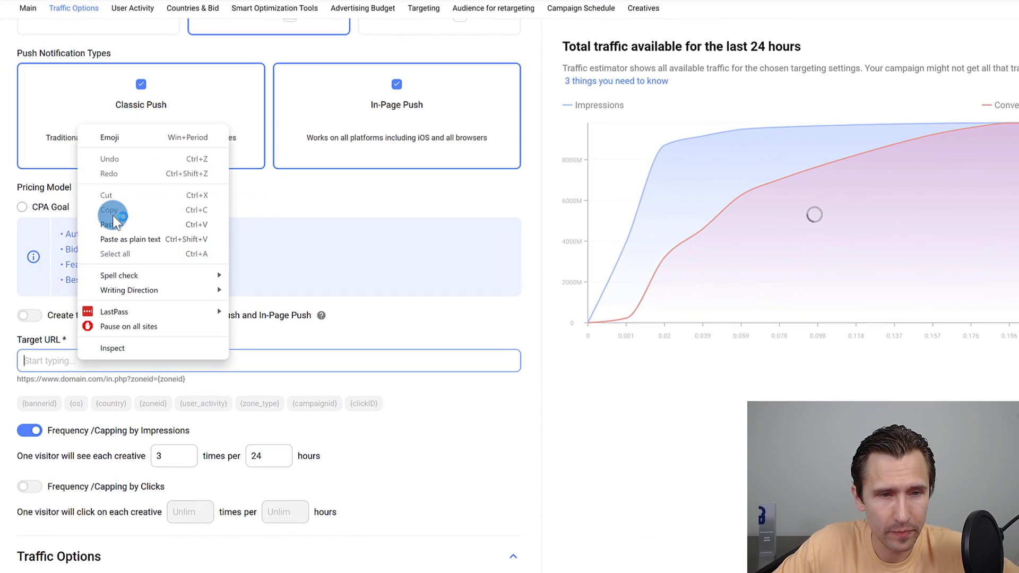
left_click(121, 229)
- Enable click capping at 1 time per 24 hours and set impression capping to 2 times per 24 hours
scroll(113, 311, "down", 2)
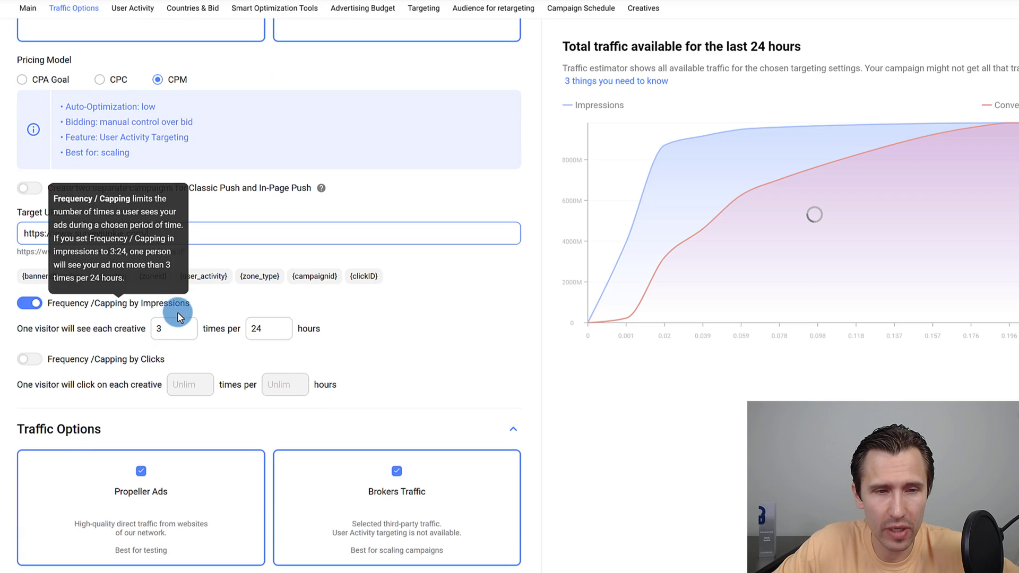
left_click(36, 365)
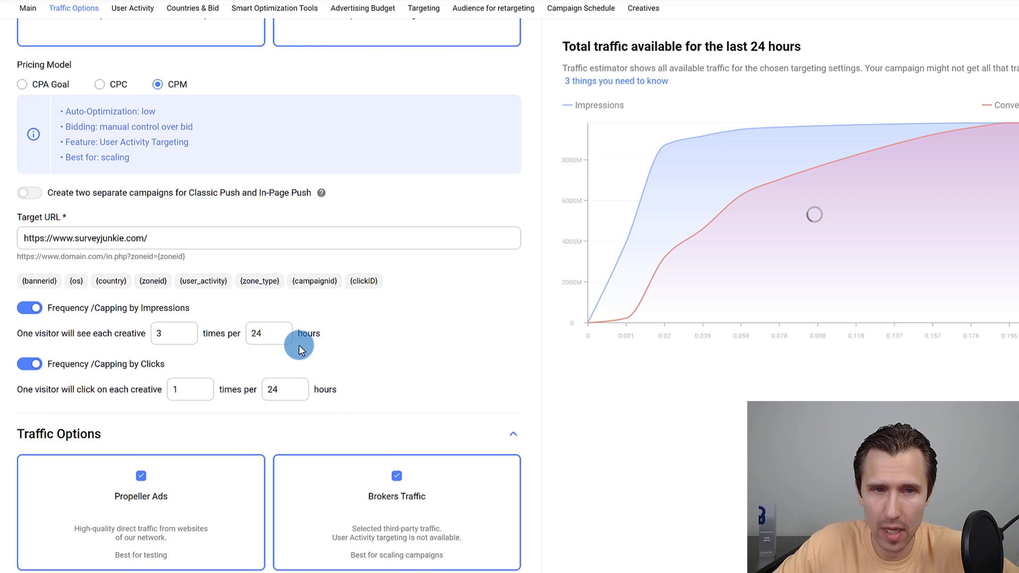
scroll(298, 346, "up", 5)
scroll(331, 286, "down", 7)
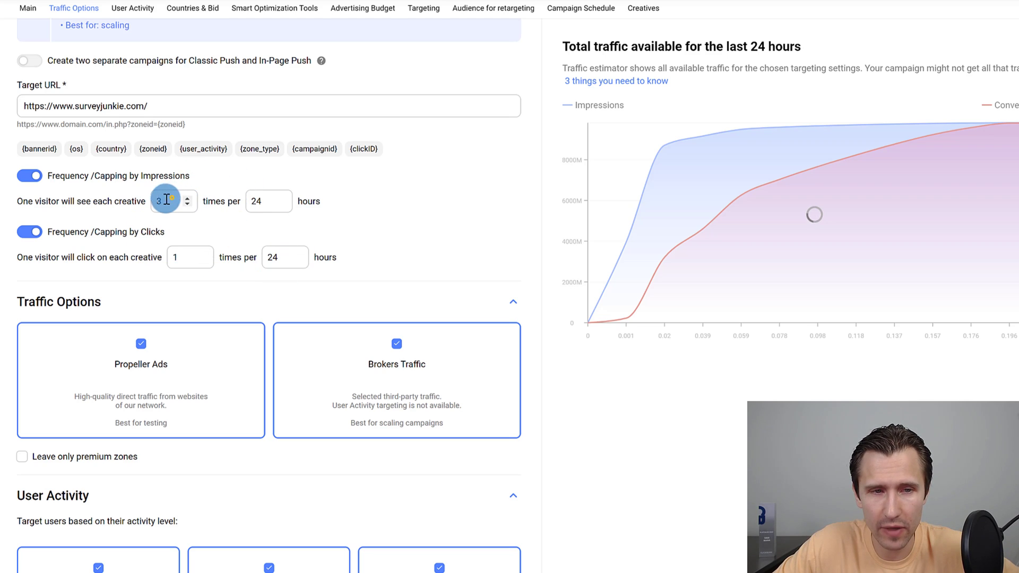
left_click_drag(172, 201, 146, 201)
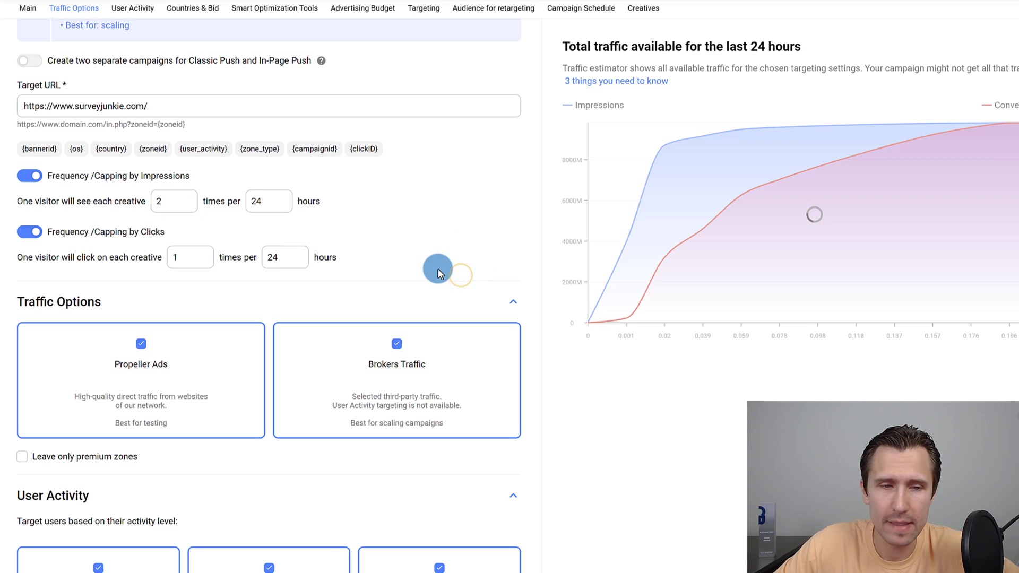
- Try excluding Brokers Traffic from the campaign's traffic options
scroll(440, 268, "down", 1)
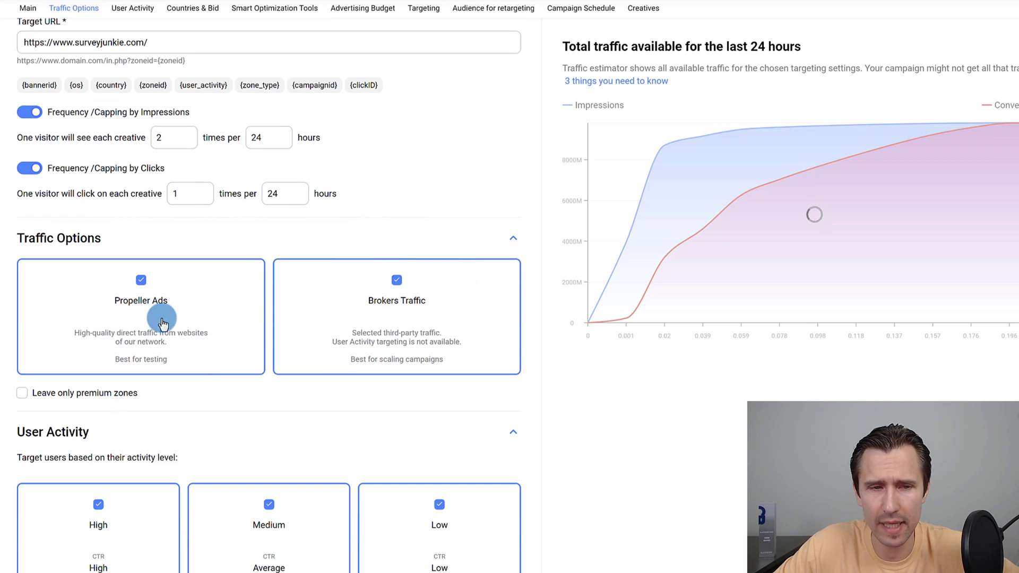
left_click(375, 305)
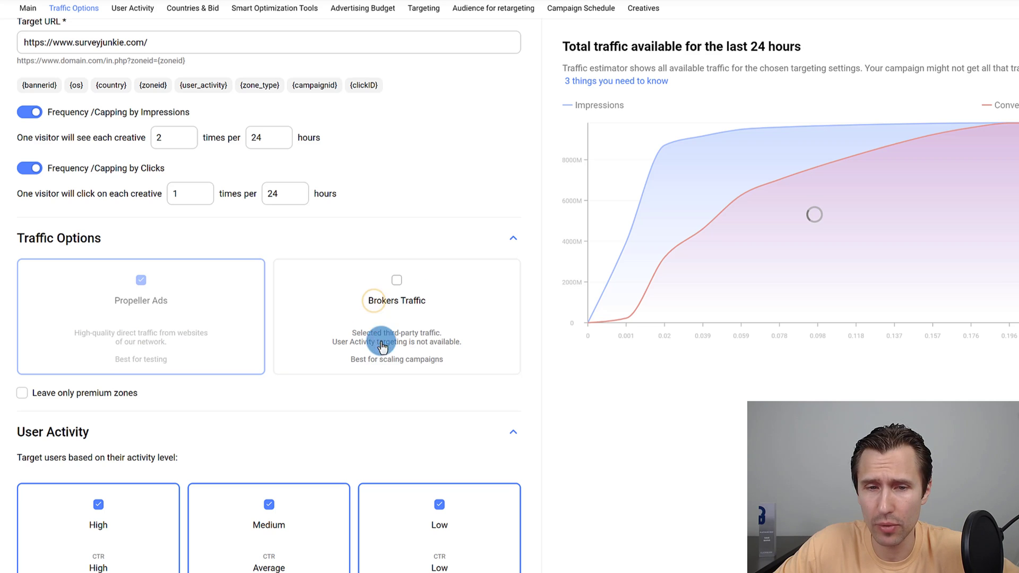
scroll(152, 344, "down", 1)
scroll(151, 344, "down", 1)
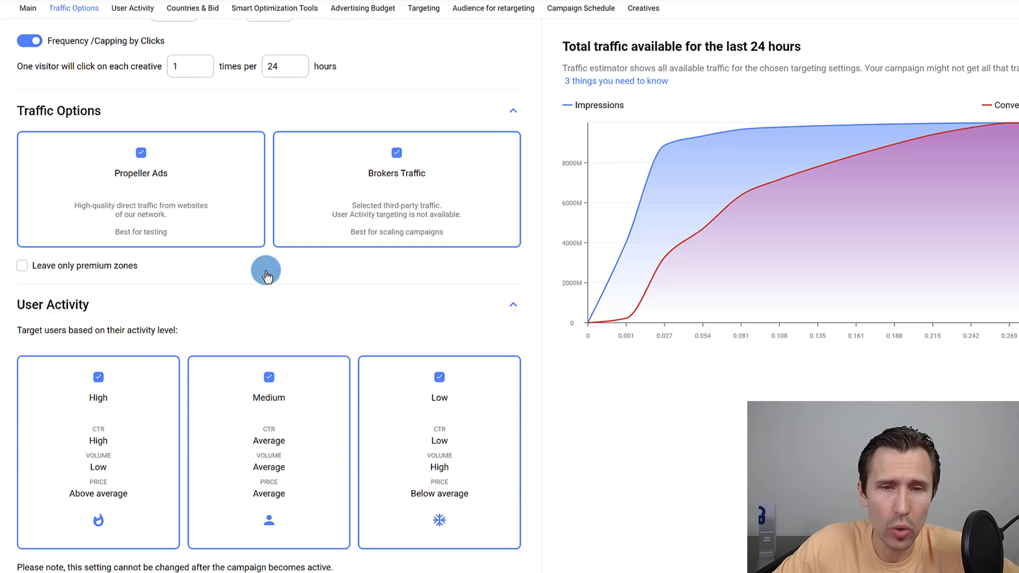
- Try restricting the campaign to premium zones only and read the option's description
left_click(66, 270)
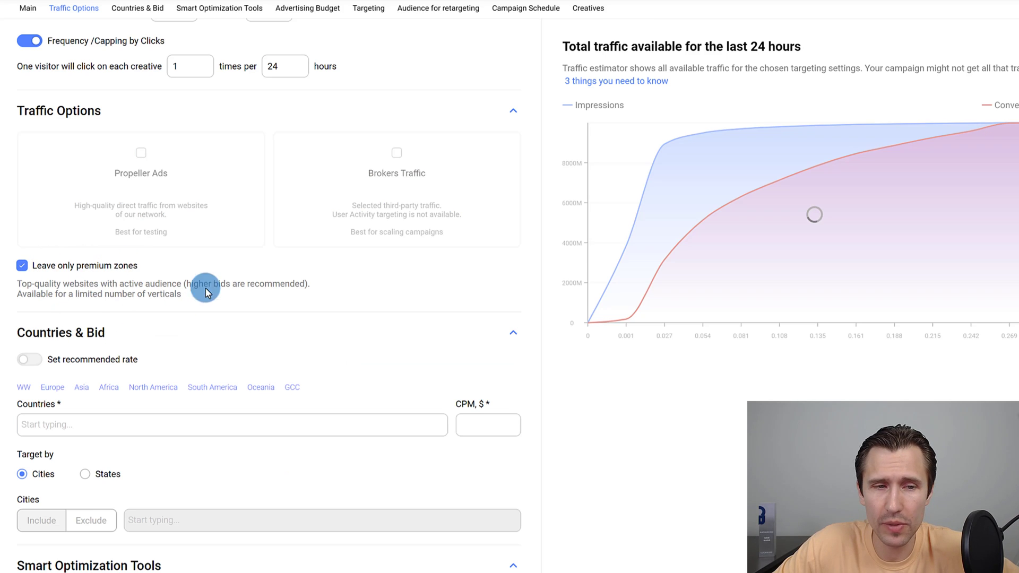
left_click_drag(27, 283, 284, 280)
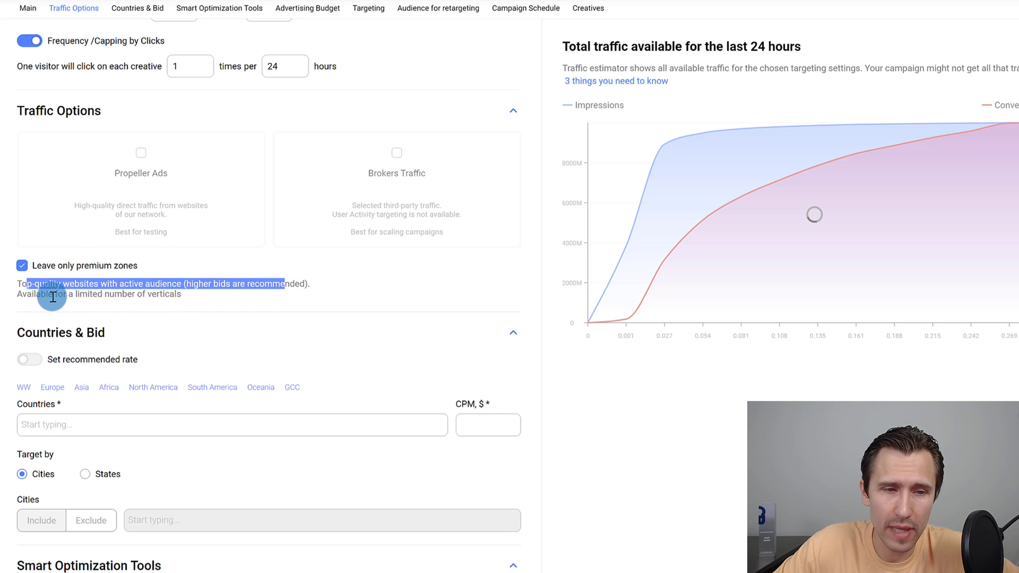
left_click_drag(17, 294, 158, 294)
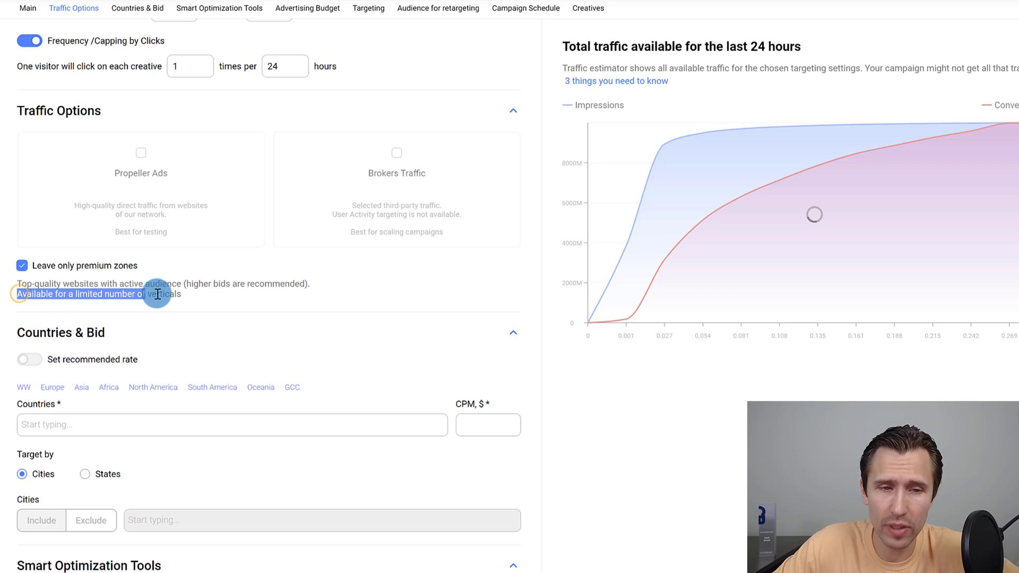
left_click(22, 266)
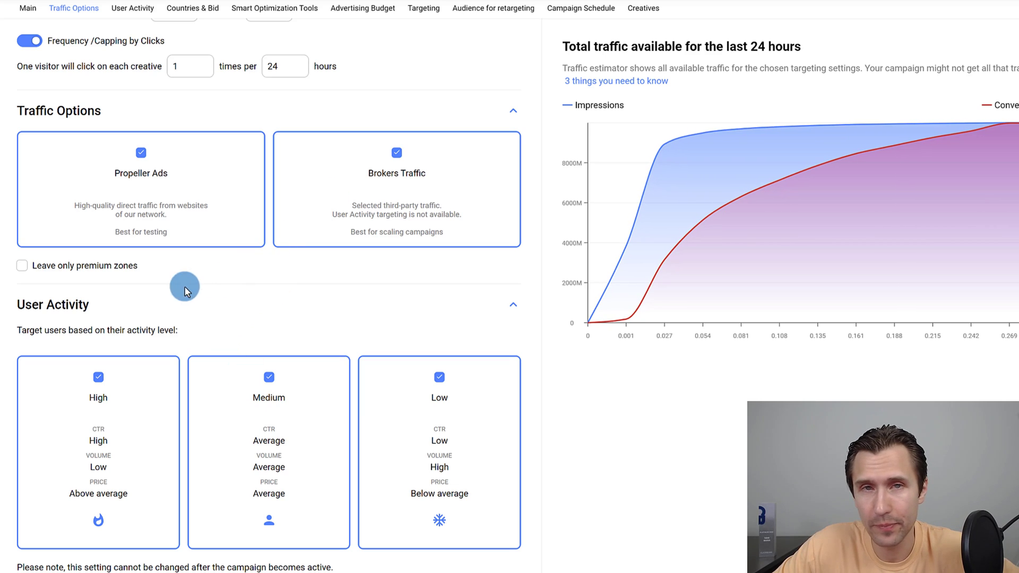
- Limit user activity targeting to Medium by deselecting the High and Low activity levels
scroll(223, 289, "down", 3)
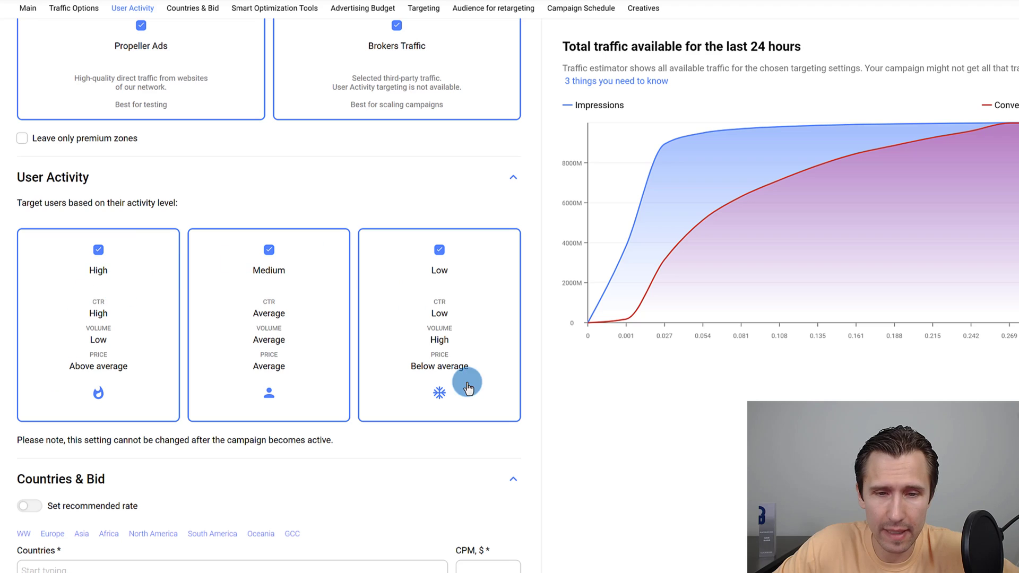
left_click(121, 307)
left_click(456, 300)
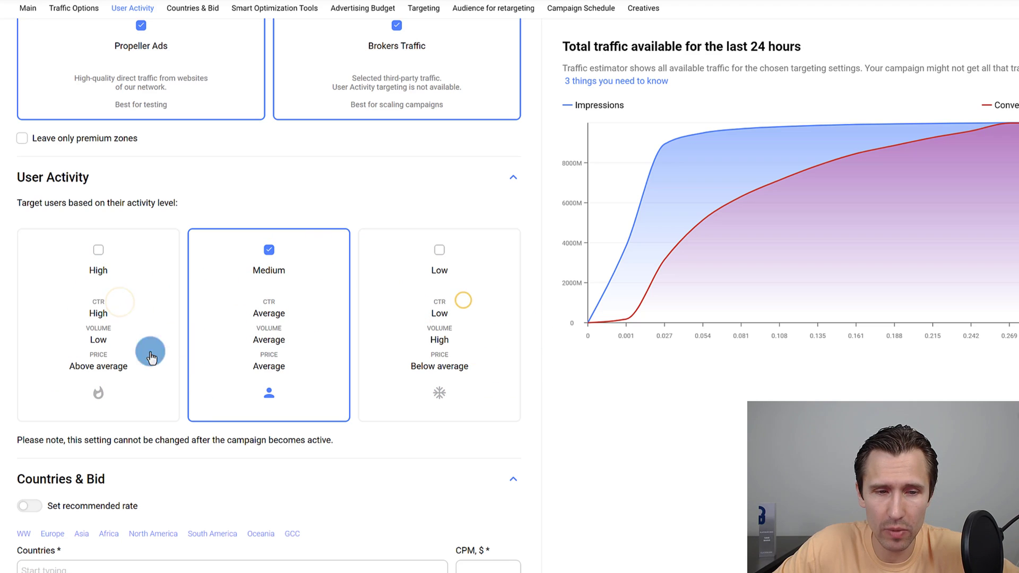
- Try targeting all countries worldwide and clear the country selection again
scroll(164, 441, "down", 3)
scroll(191, 321, "down", 2)
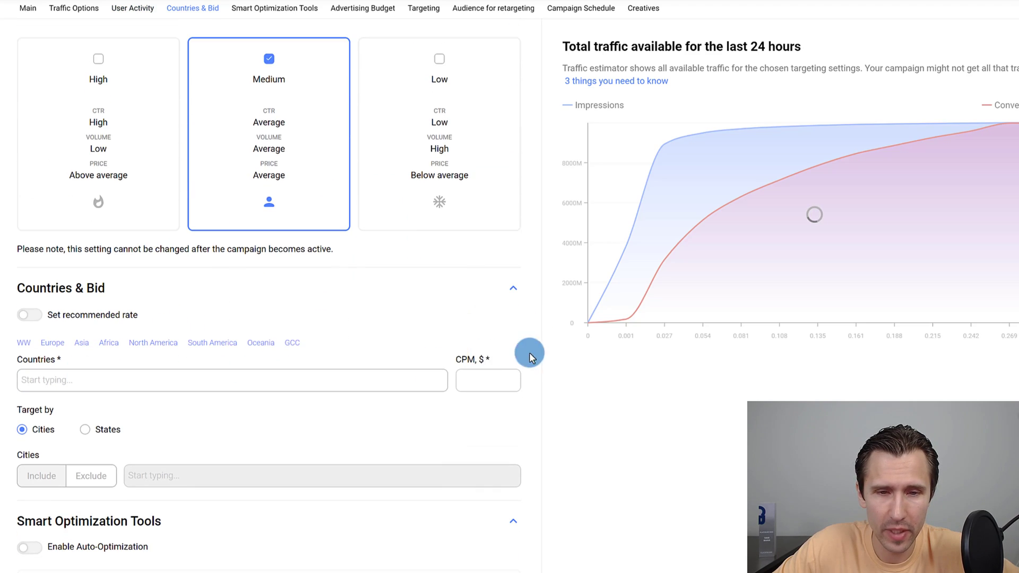
left_click(284, 375)
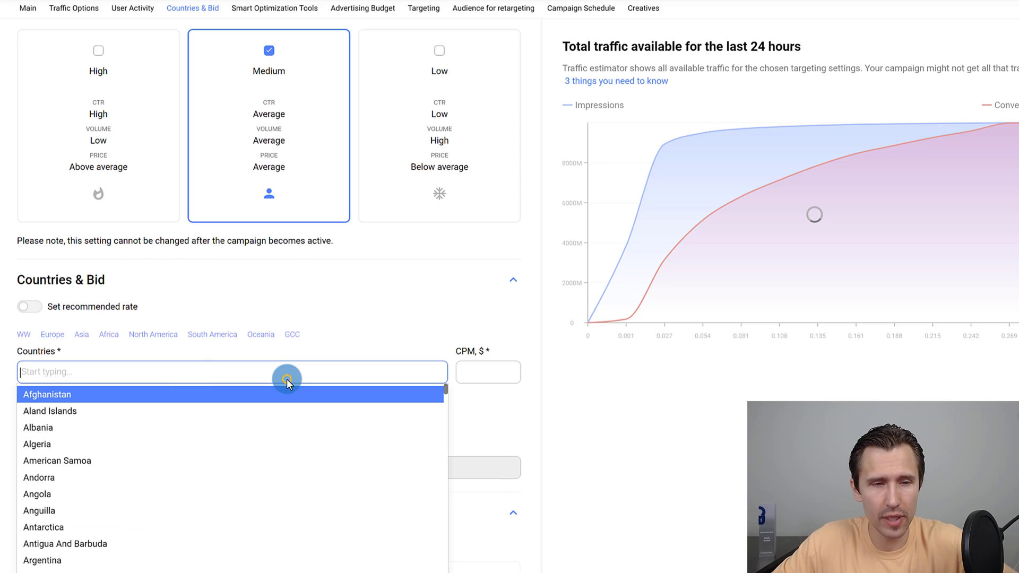
left_click(332, 282)
left_click(146, 279)
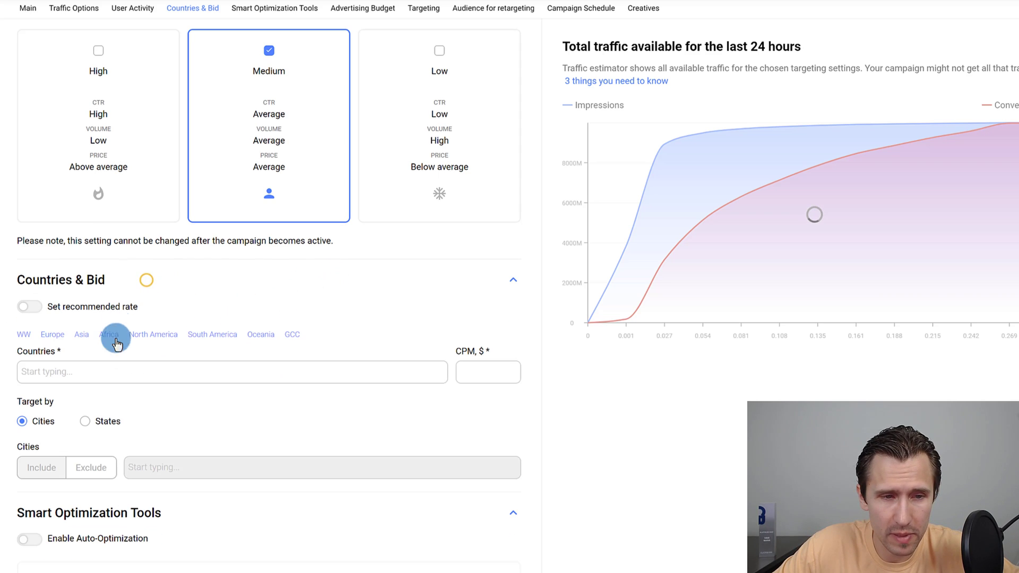
left_click(25, 336)
scroll(471, 450, "down", 4)
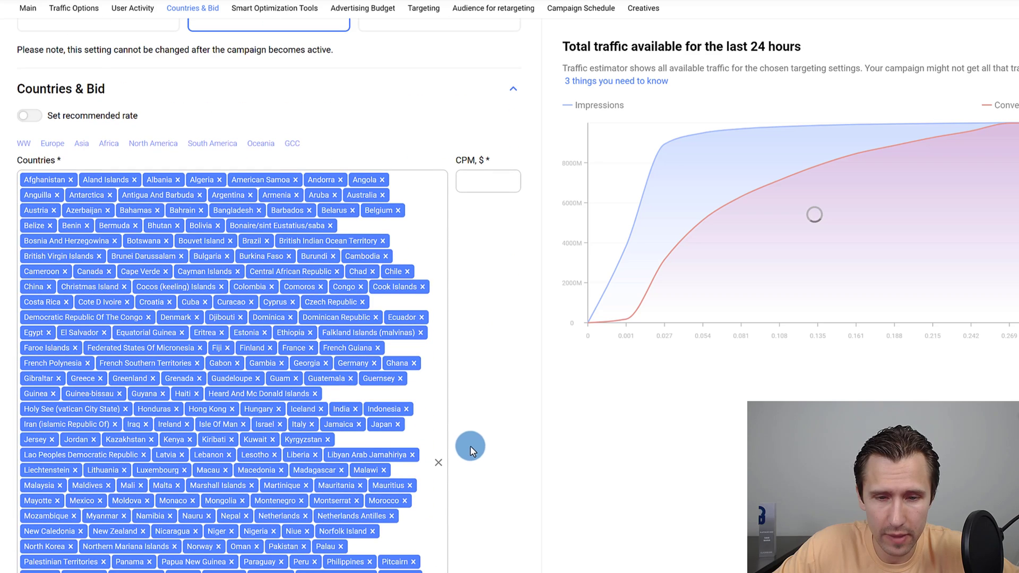
left_click(438, 466)
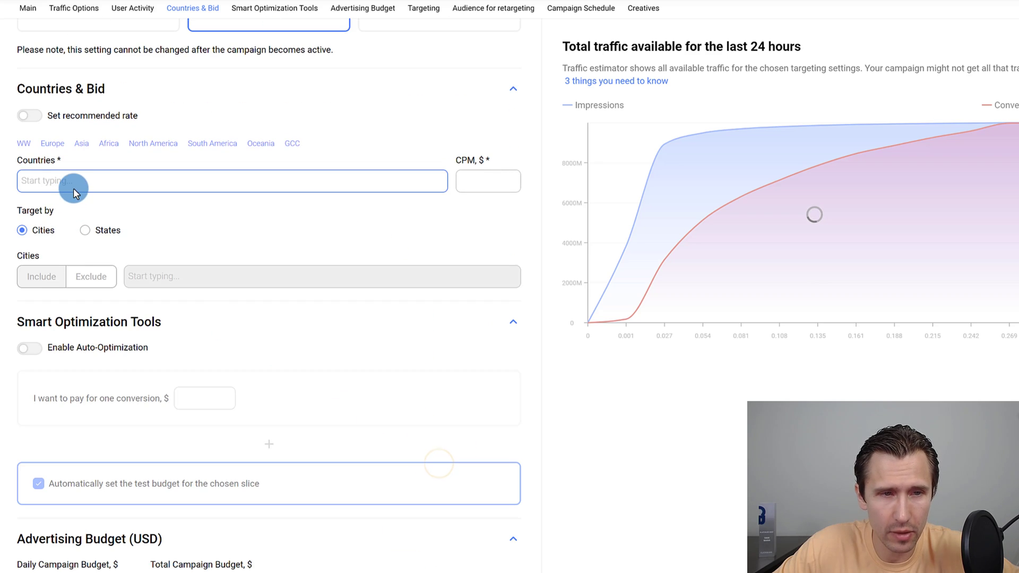
scroll(200, 266, "up", 1)
type("americ")
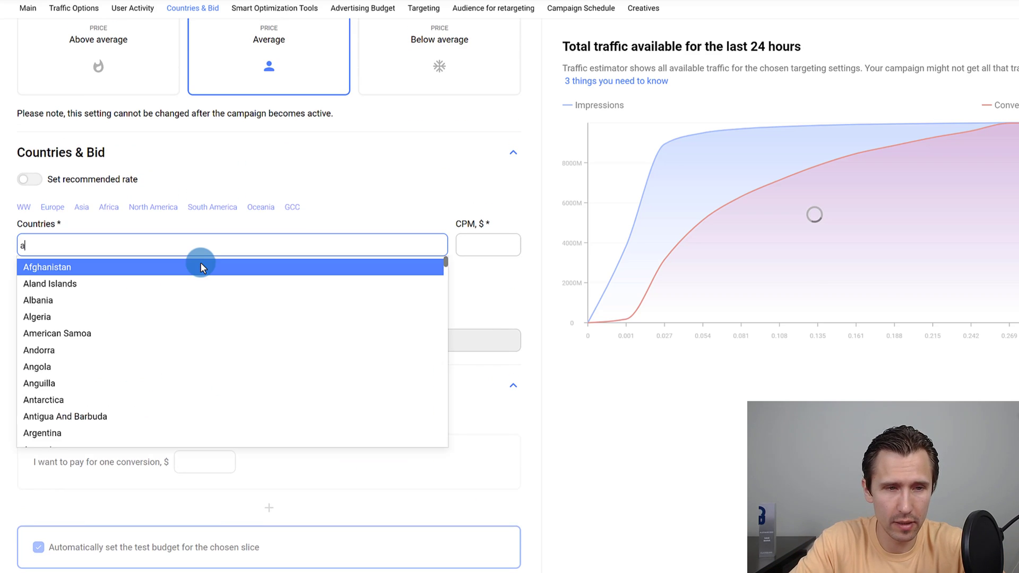
key("BackSpace")
key("BackSpace")
key("BackSpace")
key("BackSpace")
key("BackSpace")
key("BackSpace")
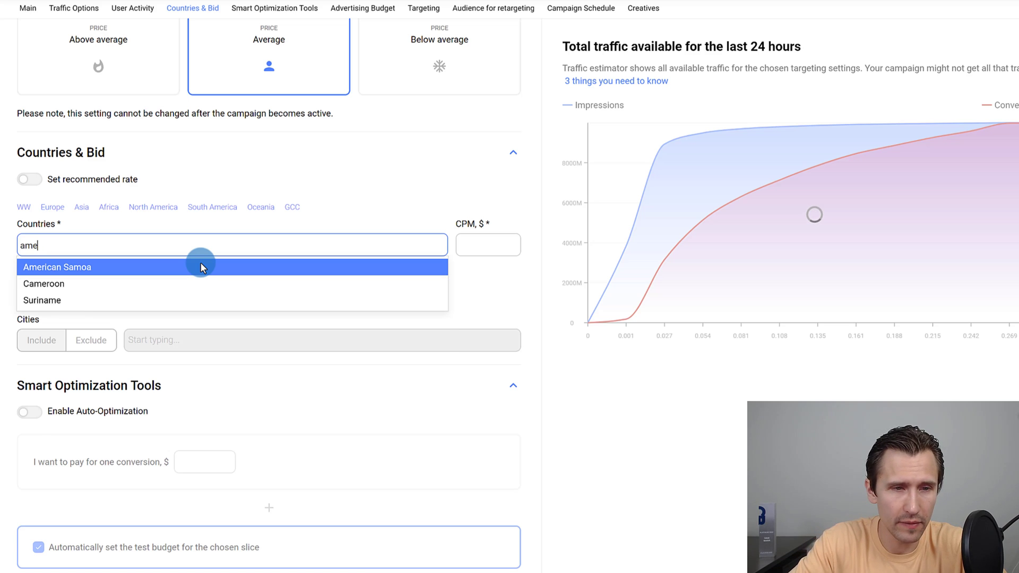
- Target United States as the campaign country and set its CPM bid to $1.00
type("united")
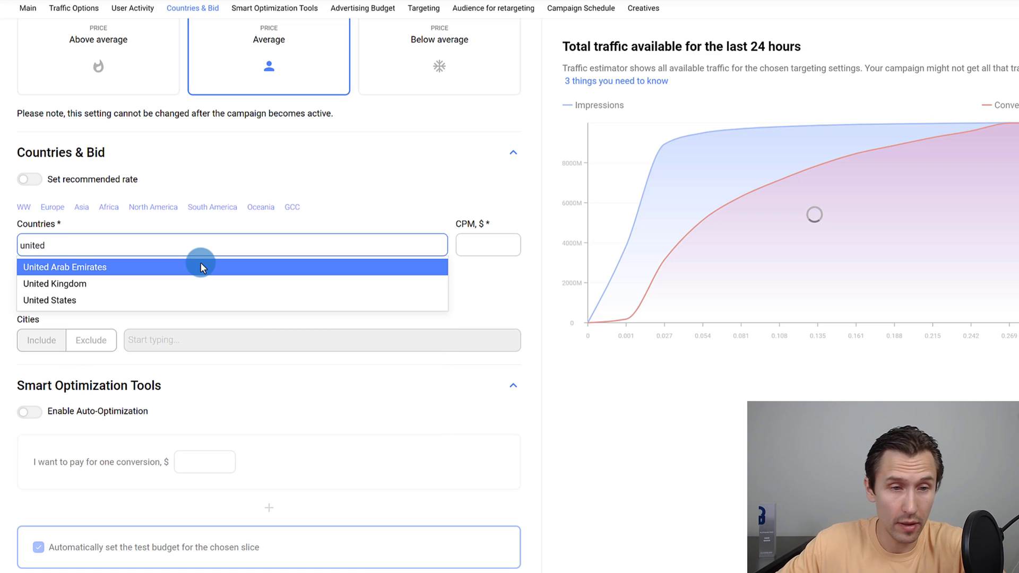
left_click(84, 299)
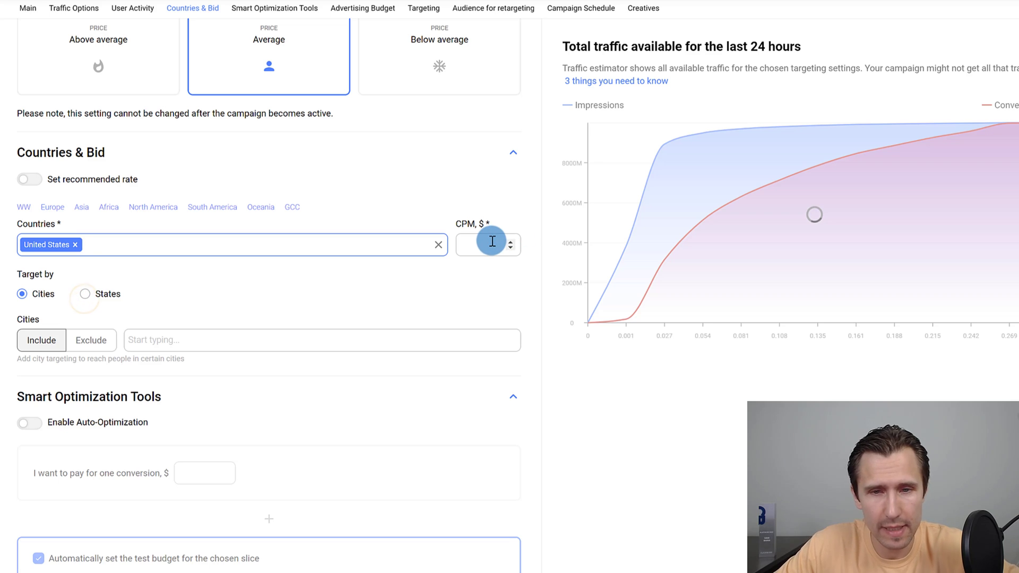
left_click(491, 240)
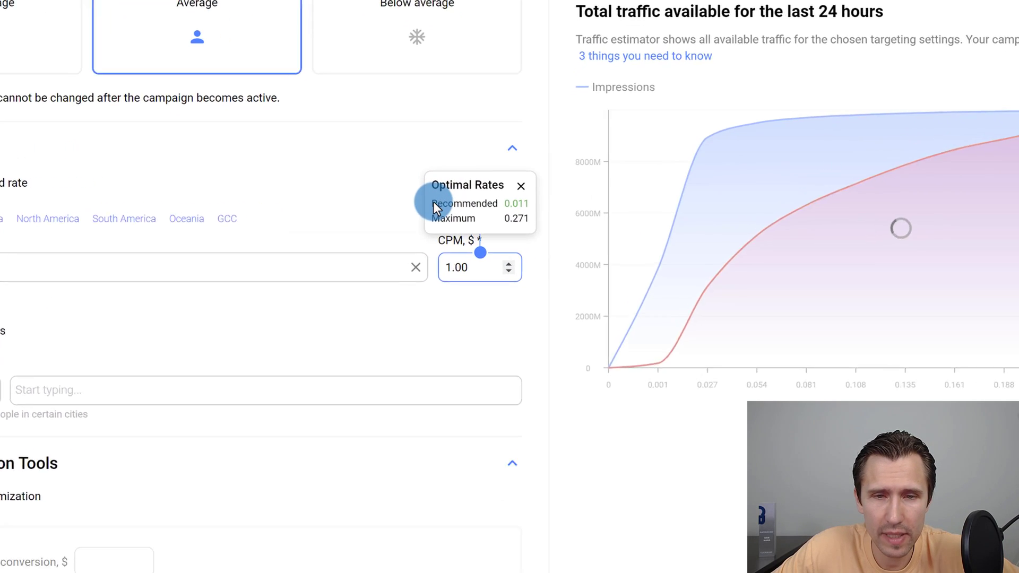
left_click(433, 202)
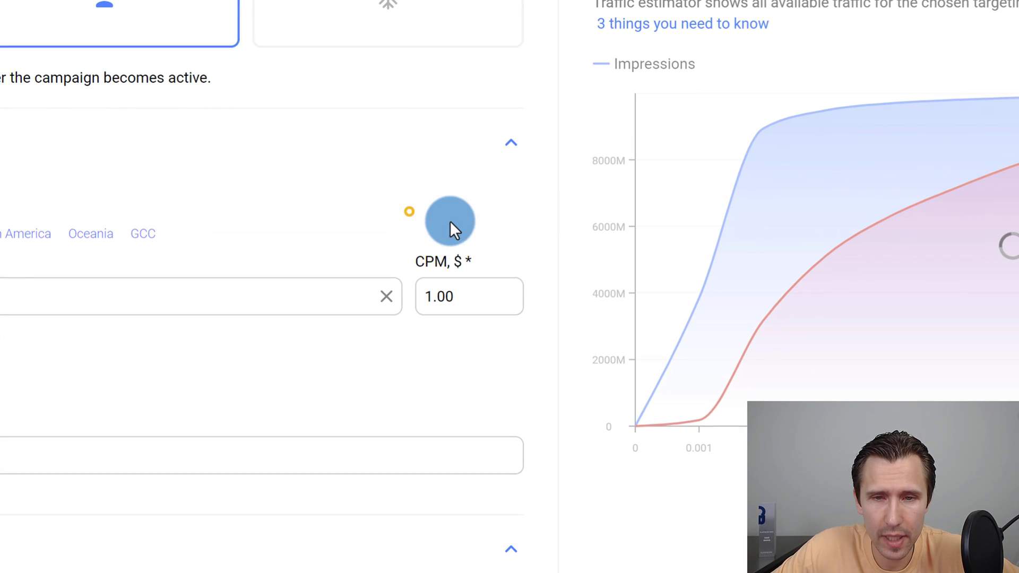
left_click(464, 270)
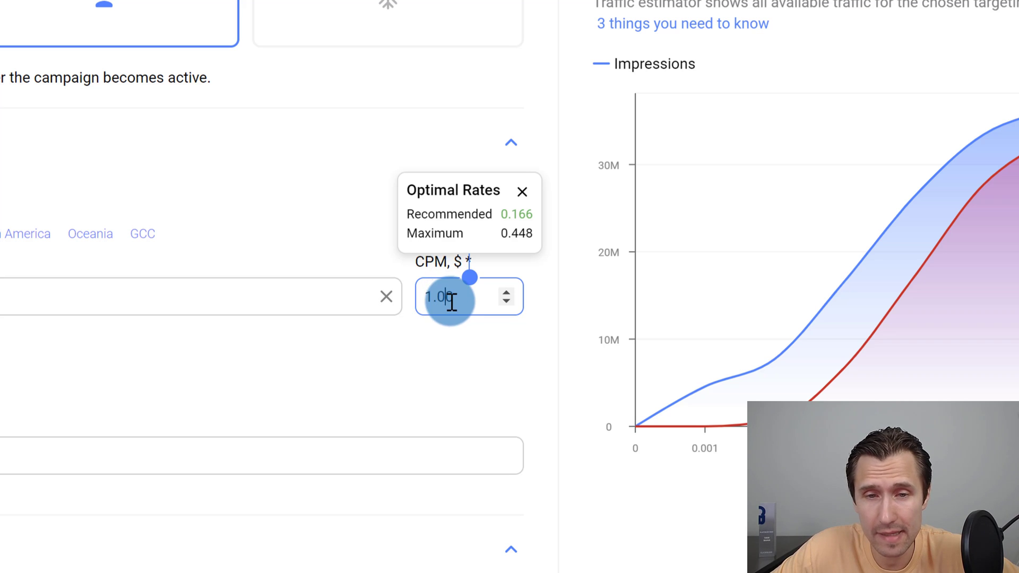
left_click_drag(467, 296, 430, 296)
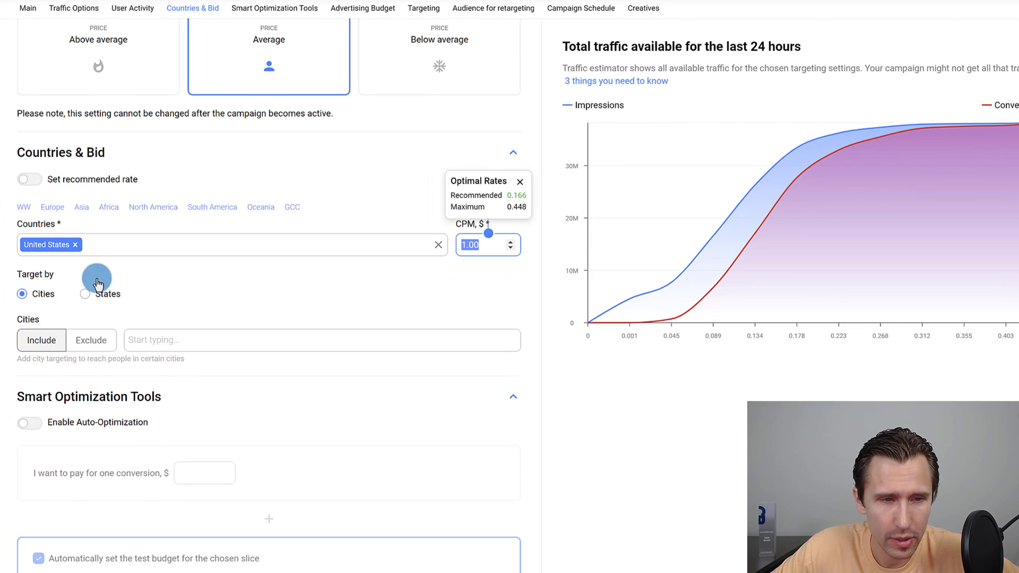
- Enable Auto-Optimization in the smart optimization tools and set the payment for one conversion to $5.00
scroll(107, 296, "down", 3)
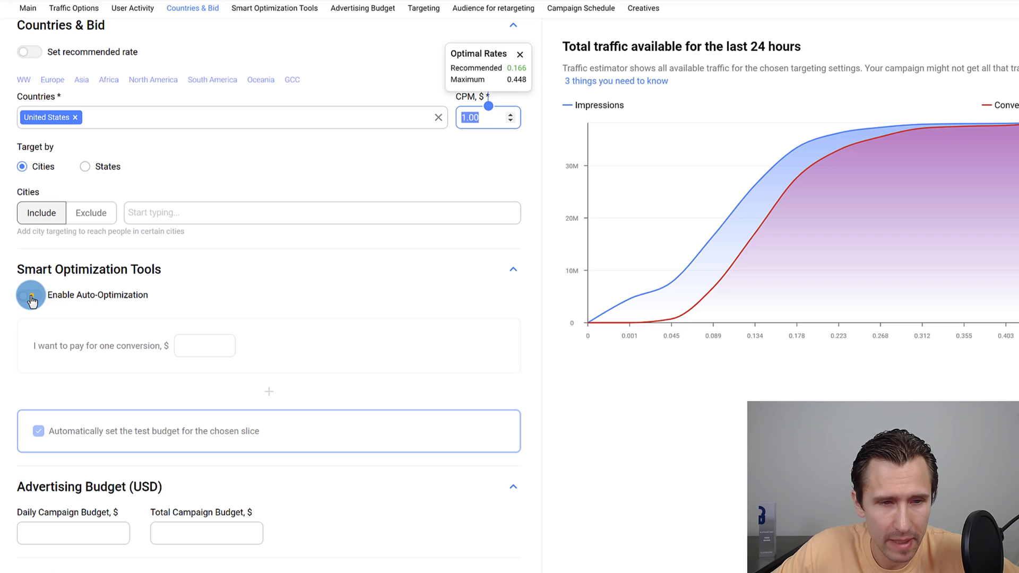
left_click(30, 296)
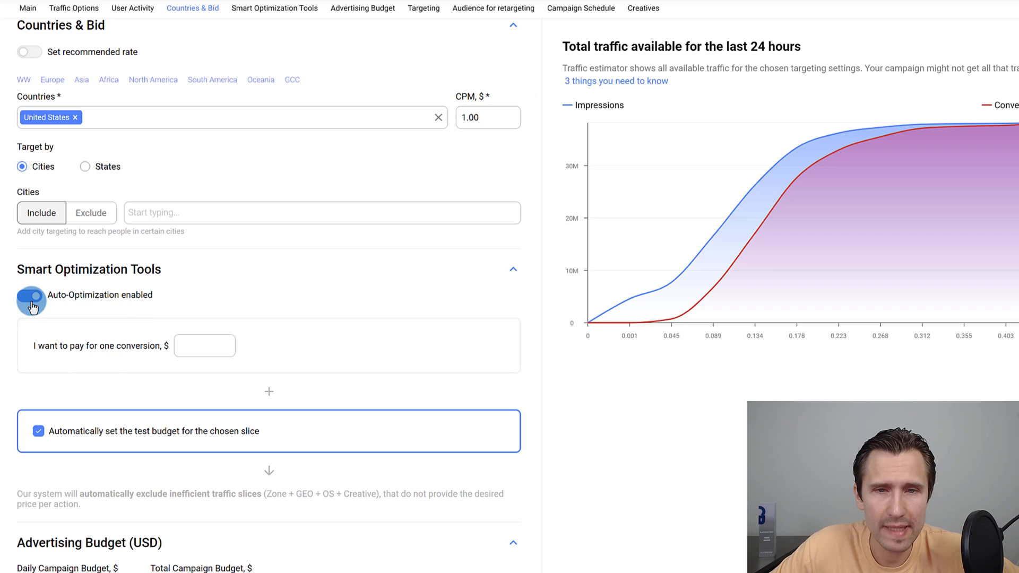
scroll(141, 318, "up", 20)
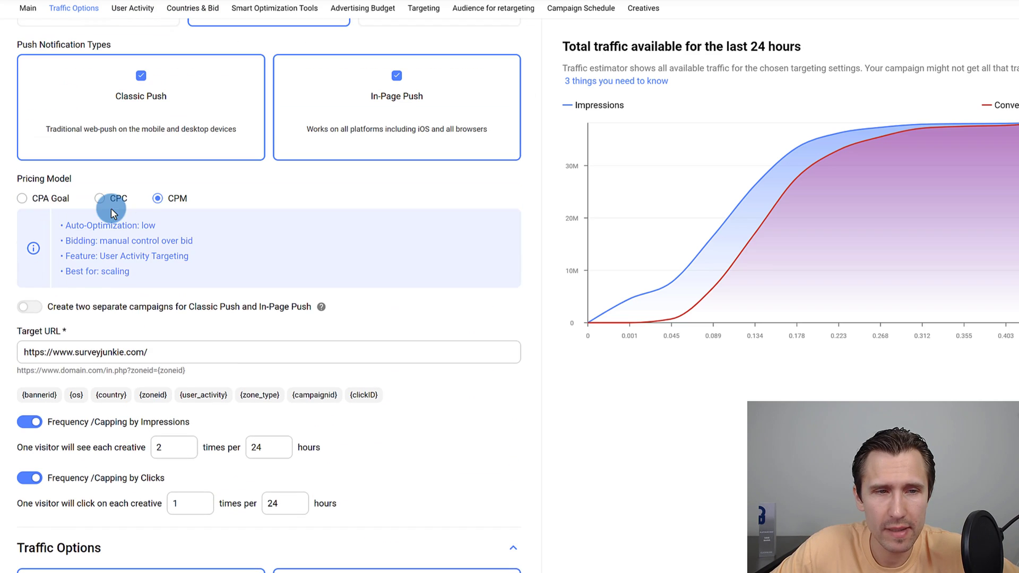
scroll(151, 274, "down", 8)
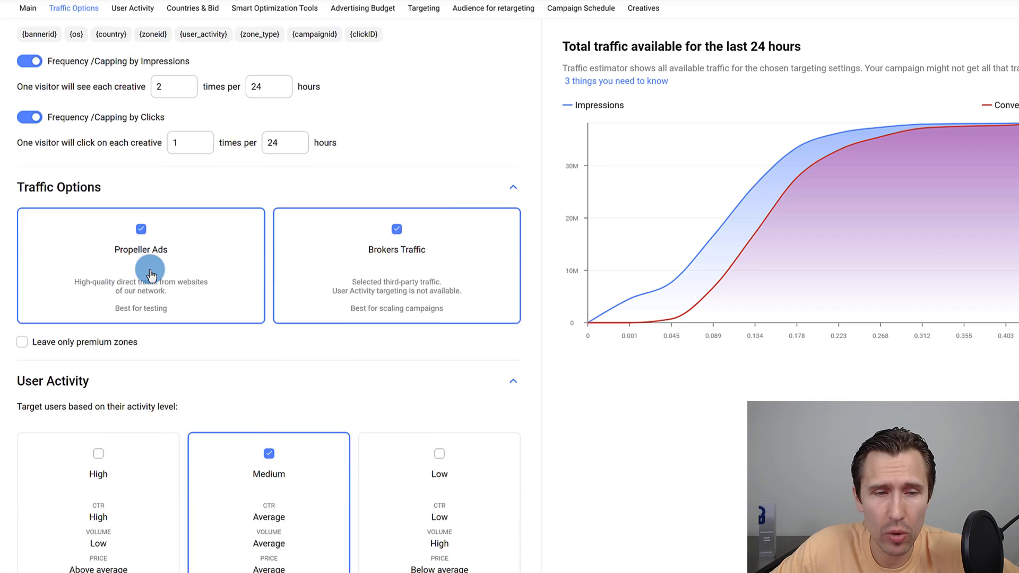
scroll(150, 273, "down", 15)
left_click(227, 228)
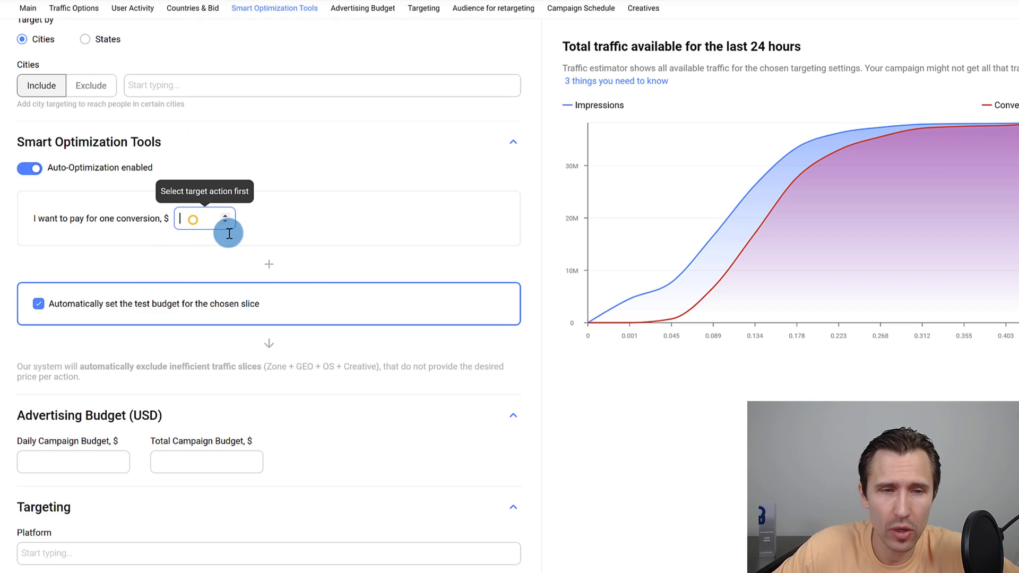
type("5.00")
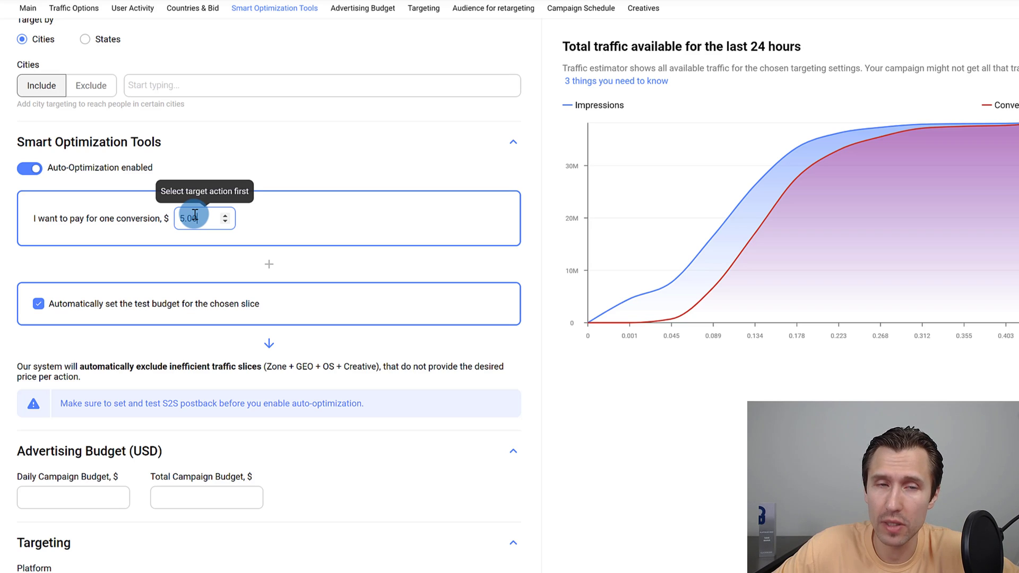
- Try a manual test budget of $50 per slice and switch back to the automatic test budget
left_click(167, 269)
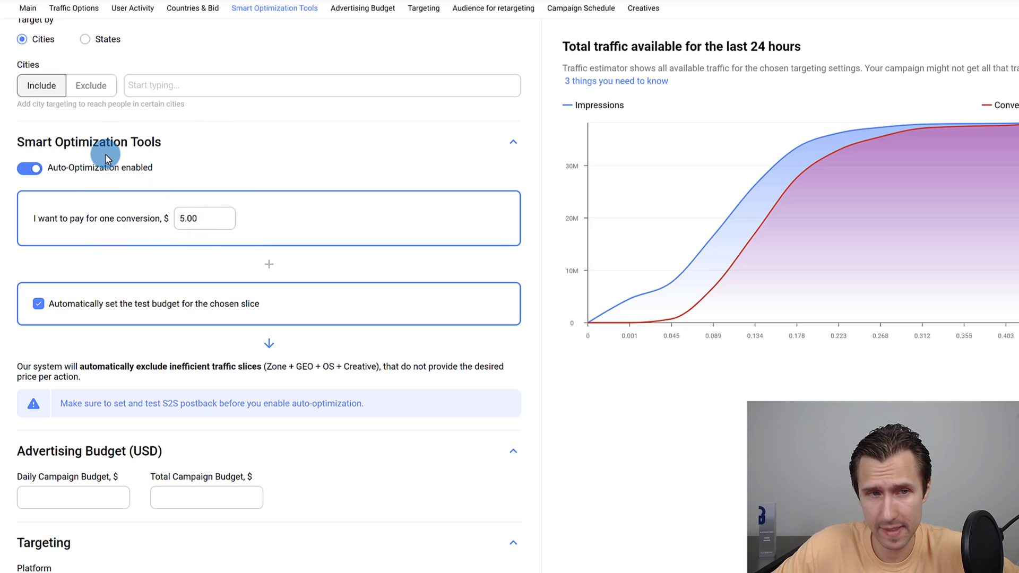
left_click(89, 313)
left_click(69, 345)
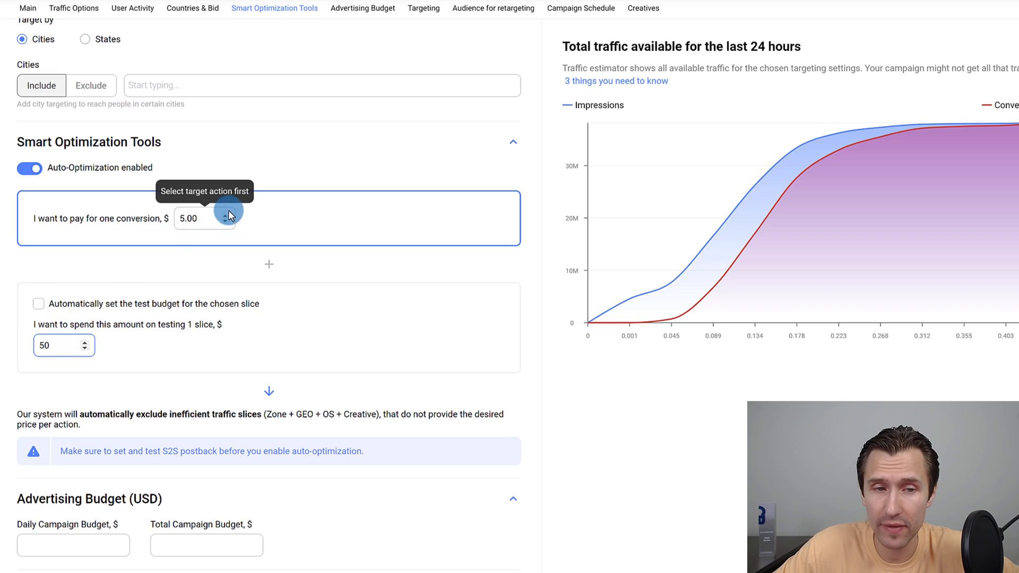
left_click(43, 306)
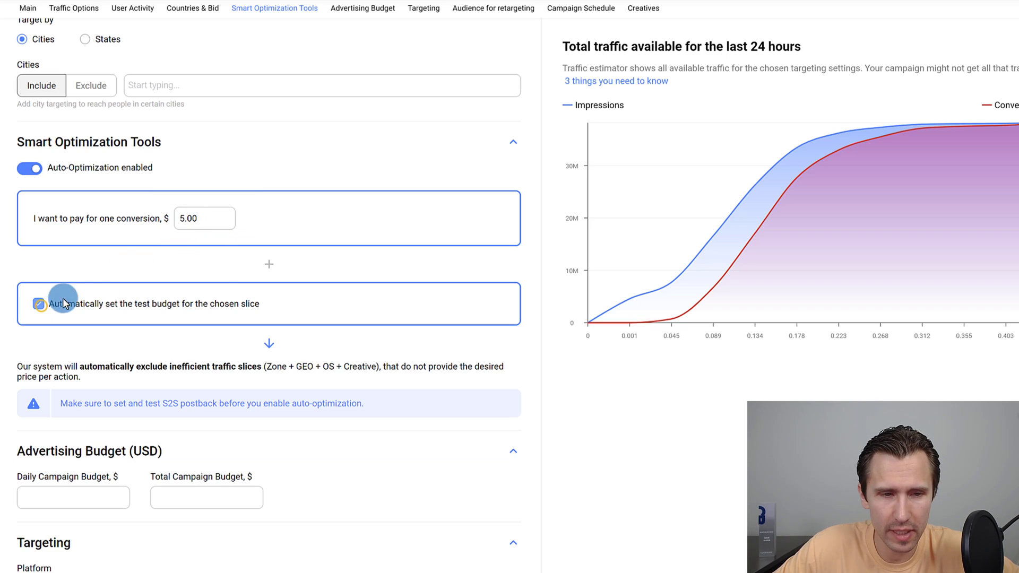
scroll(170, 310, "down", 3)
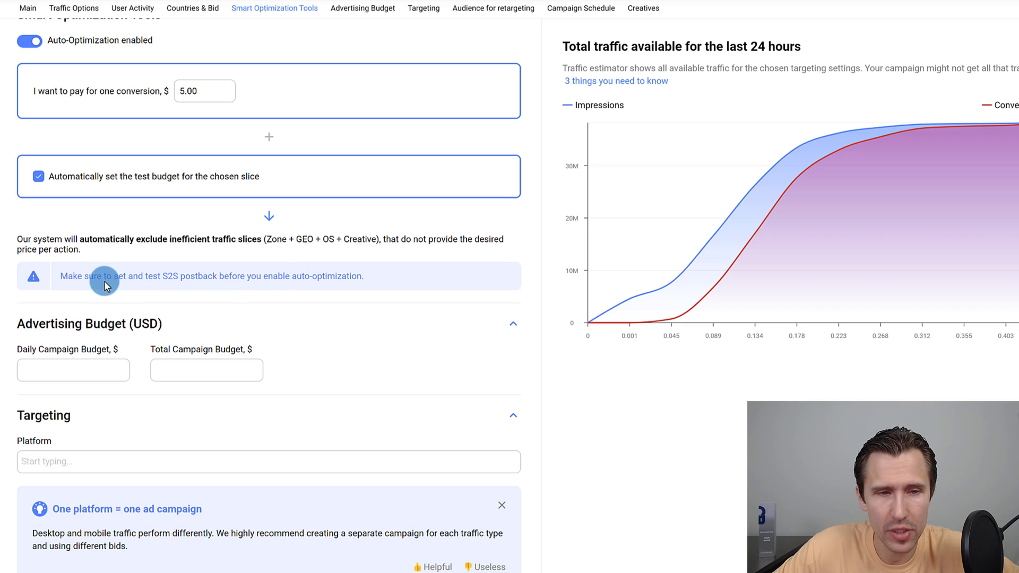
left_click_drag(93, 276, 336, 275)
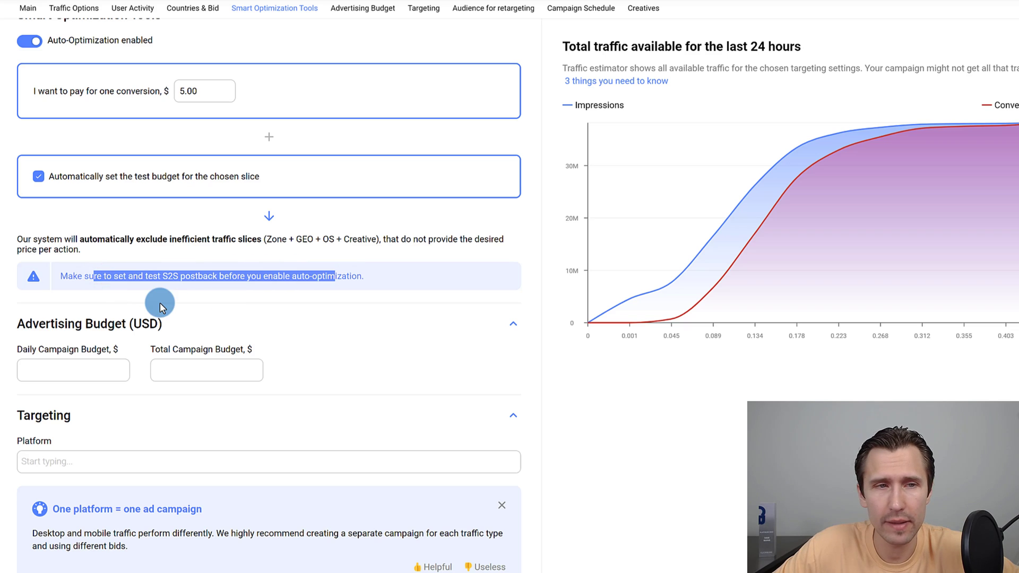
scroll(155, 297, "up", 3)
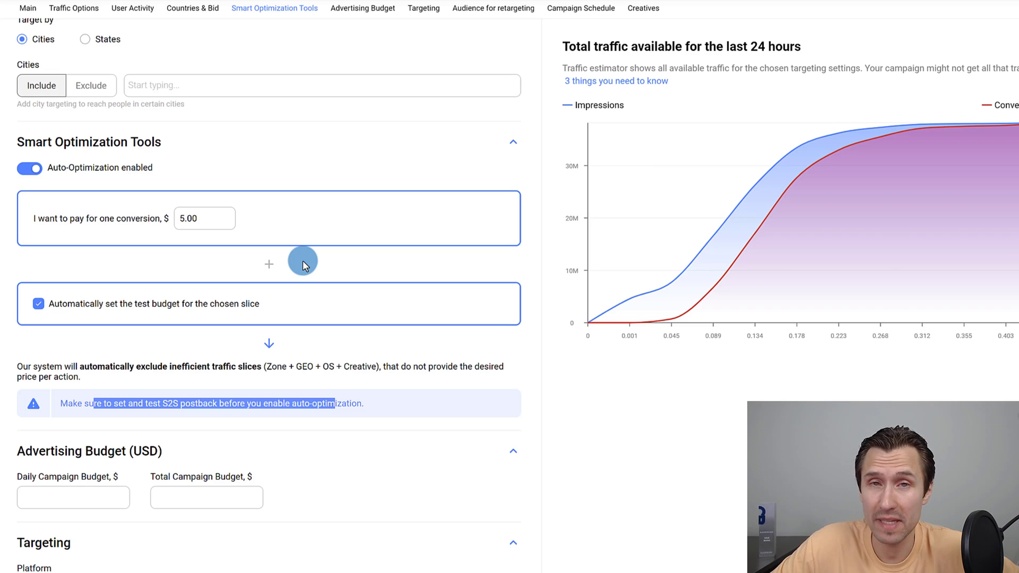
- Set the daily campaign budget to $50 and the total campaign budget to $150
scroll(302, 260, "down", 4)
left_click(94, 302)
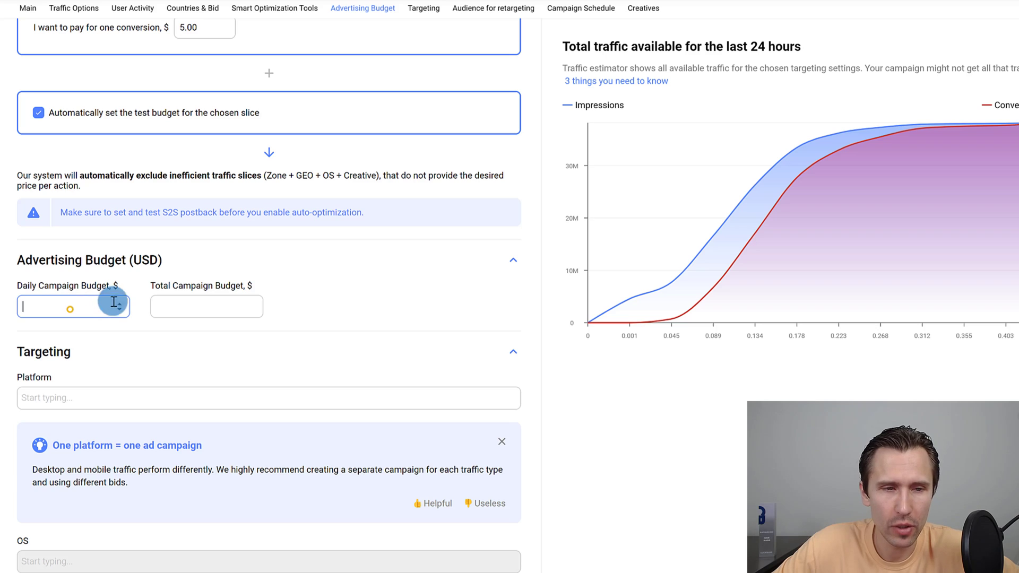
type("50")
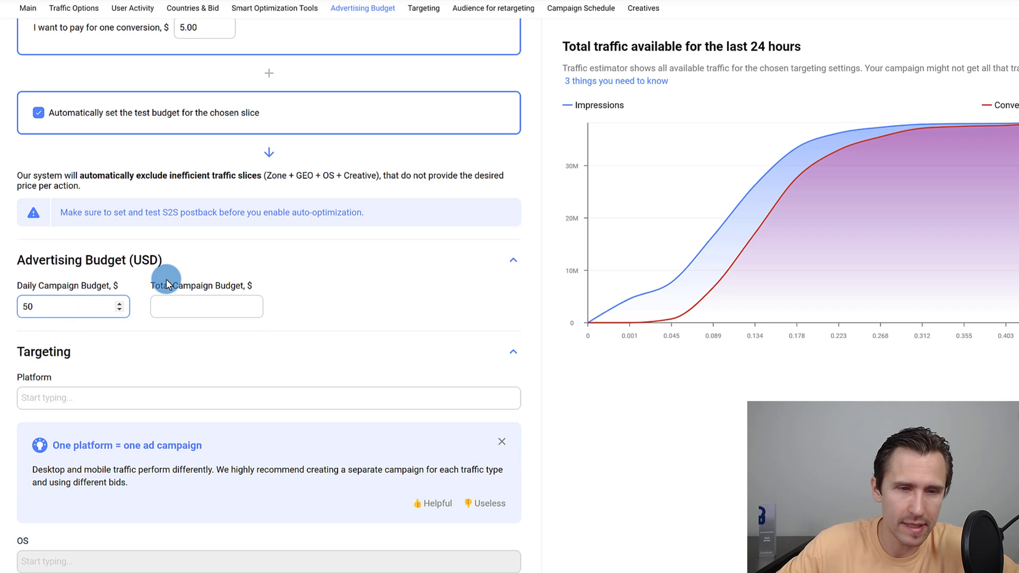
left_click(185, 314)
type("150")
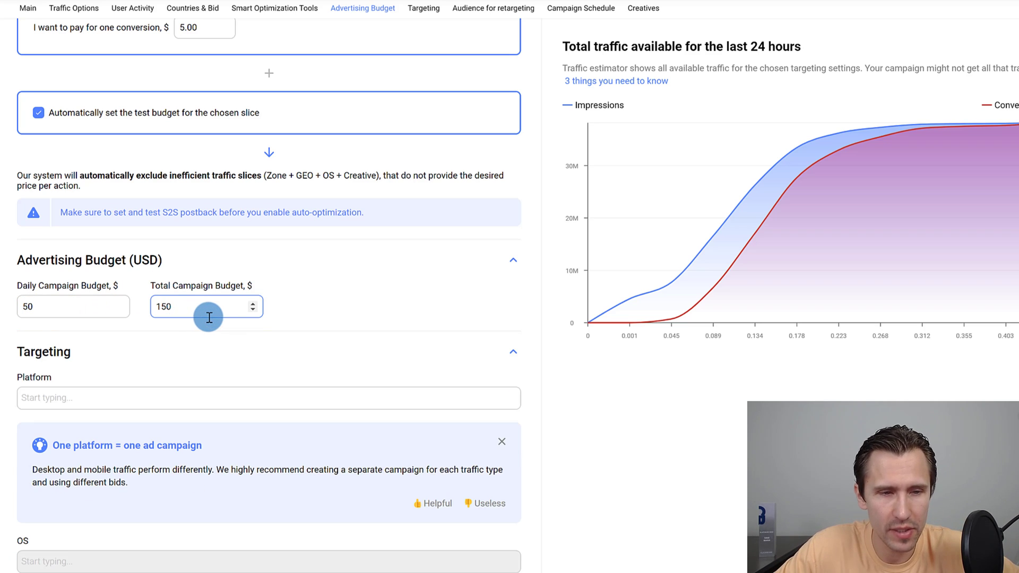
- Target the Desktop platform for the campaign
scroll(209, 316, "down", 3)
left_click(107, 278)
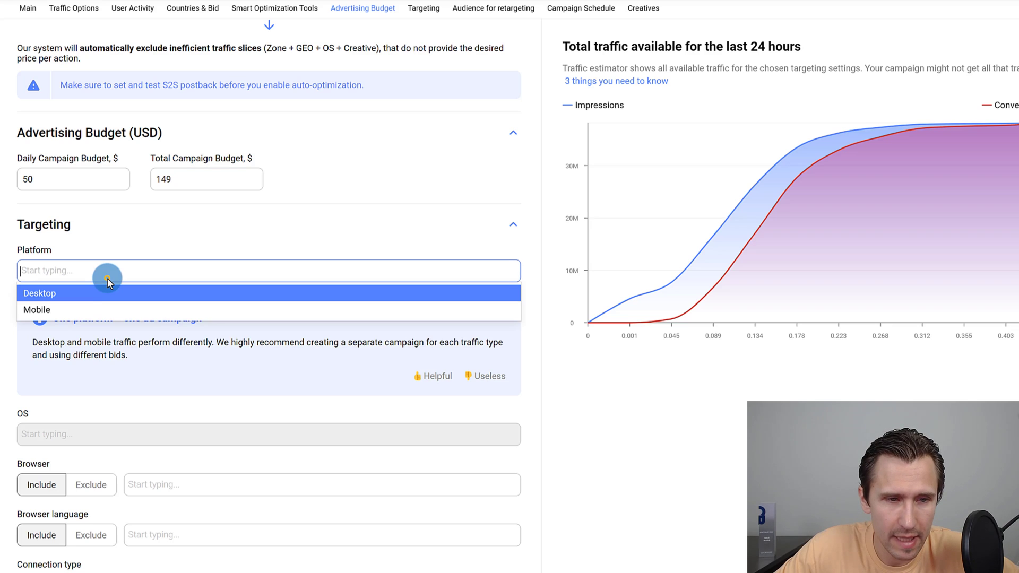
left_click(53, 292)
- Try limiting the operating system targeting to Windows and remove that restriction again
scroll(231, 258, "down", 1)
scroll(59, 280, "down", 2)
left_click(82, 306)
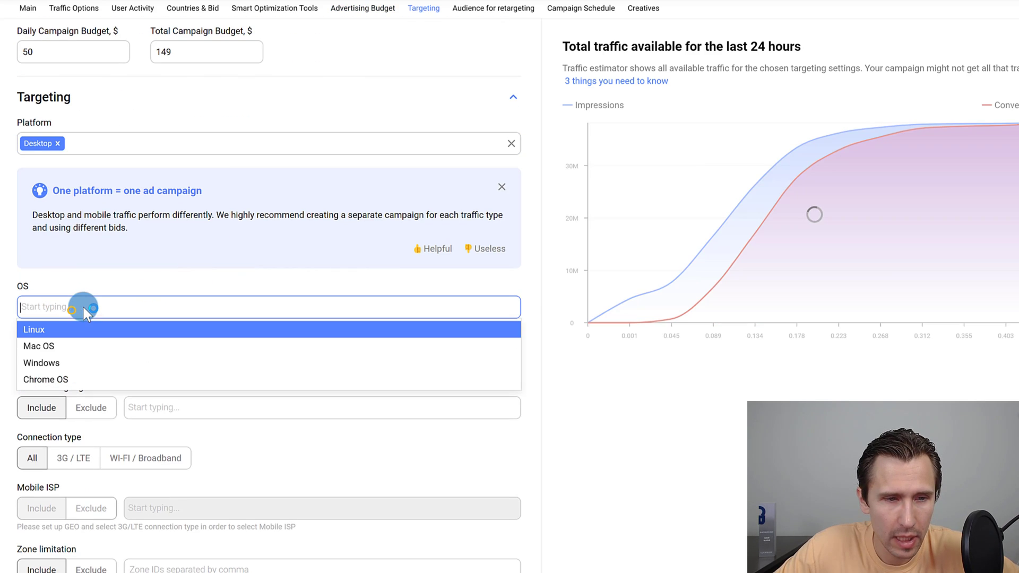
left_click(51, 364)
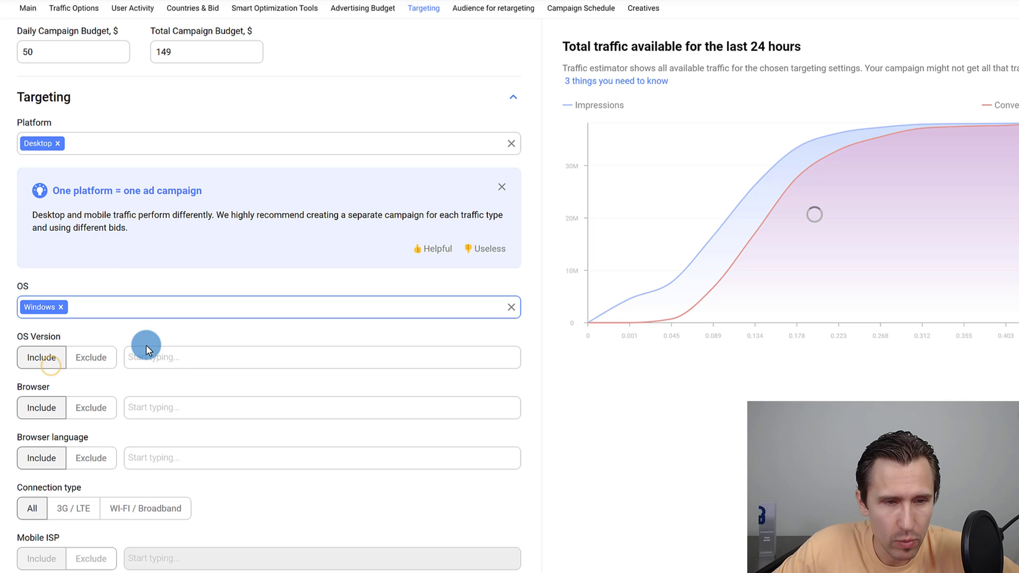
left_click(182, 356)
left_click(596, 394)
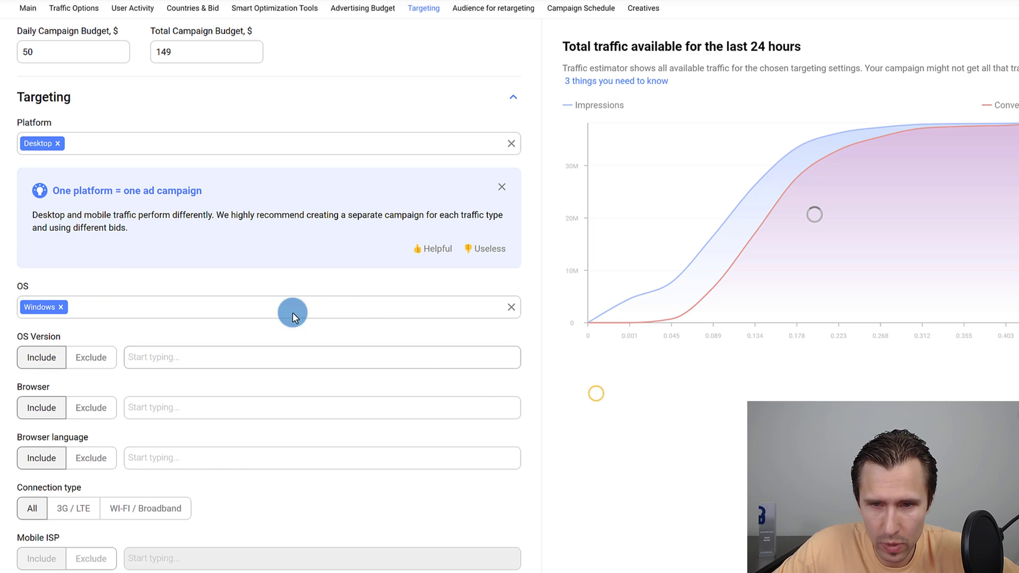
left_click(60, 308)
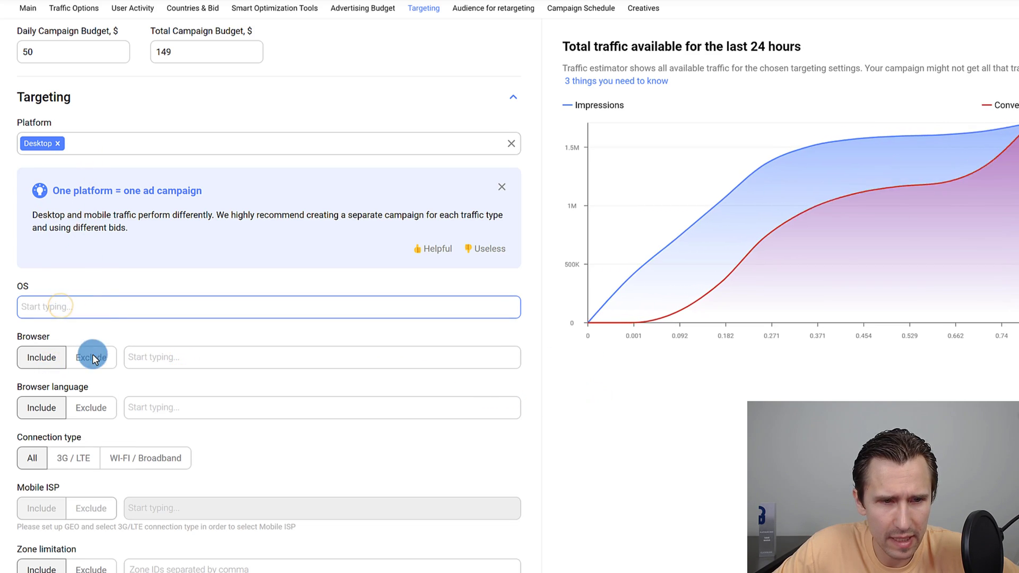
scroll(124, 442, "down", 2)
scroll(119, 422, "up", 2)
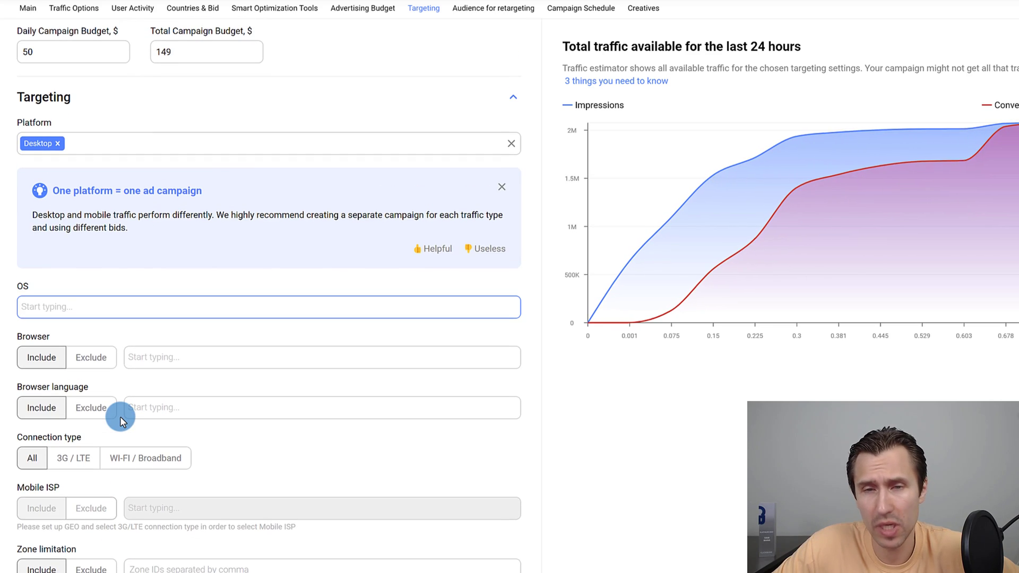
- Set the CPM bid for United States to $0.25 and check the estimate at that bid on the traffic chart
scroll(249, 393, "down", 1)
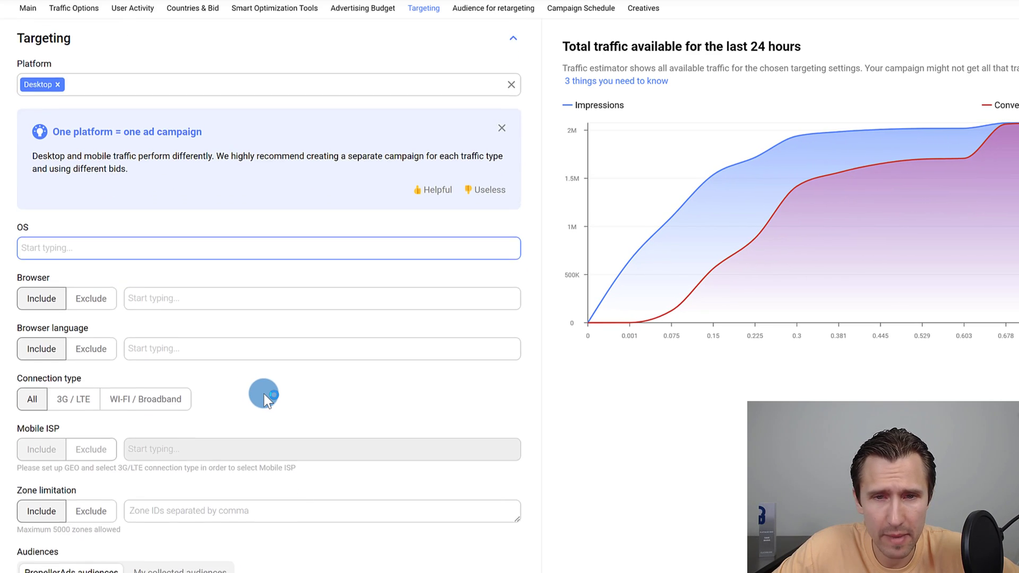
scroll(264, 394, "up", 8)
scroll(263, 393, "up", 4)
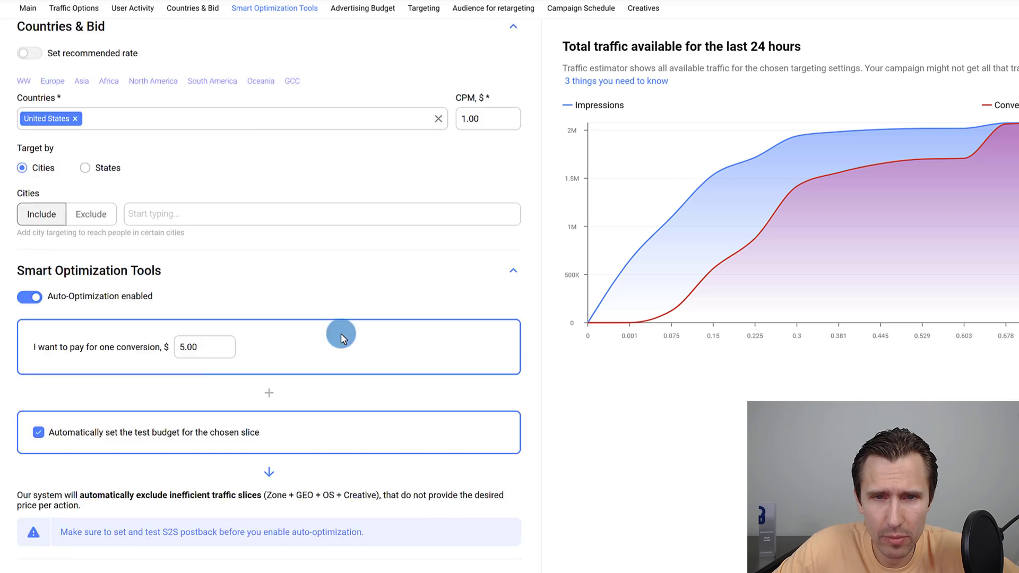
left_click_drag(485, 181, 459, 182)
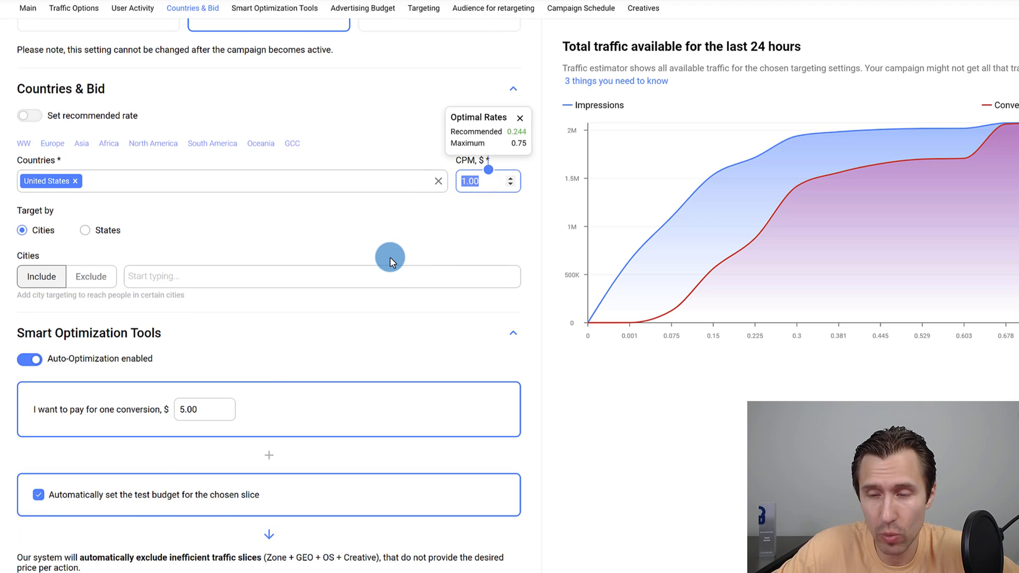
type("025")
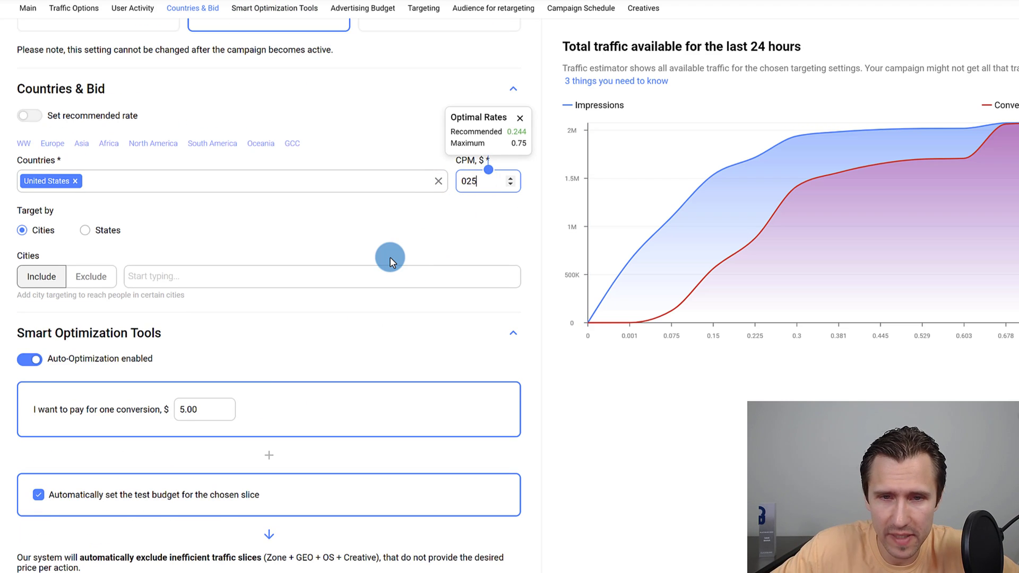
key("BackSpace")
key("BackSpace")
type(".25")
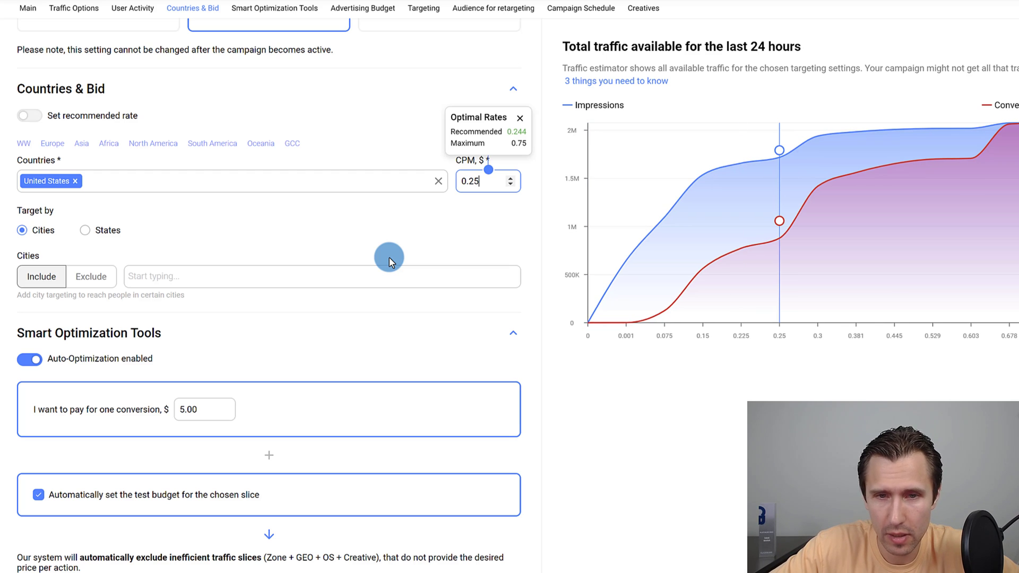
left_click(698, 316)
left_click(779, 153)
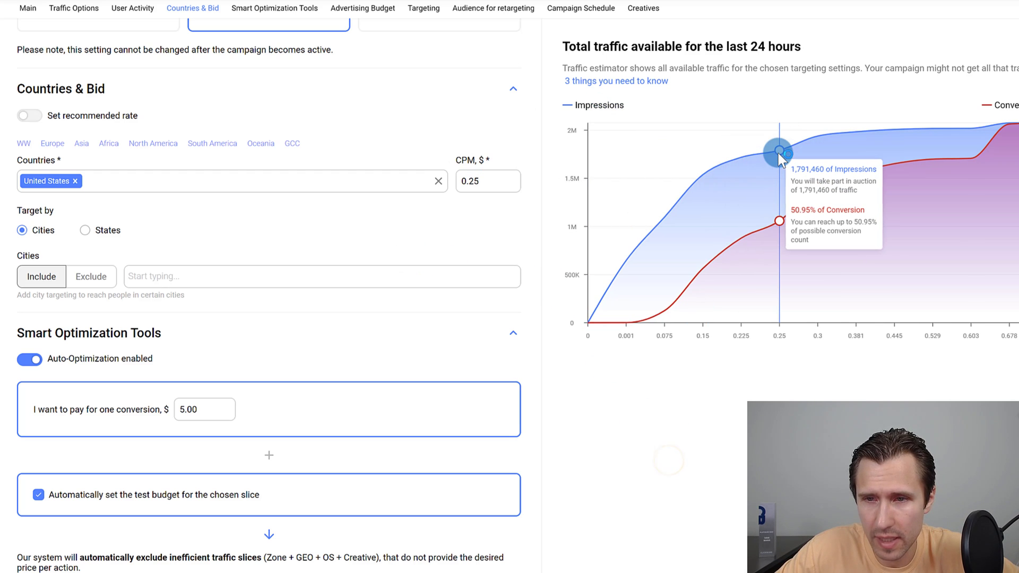
left_click(568, 350)
- Correct the total campaign budget to $150
scroll(568, 350, "down", 8)
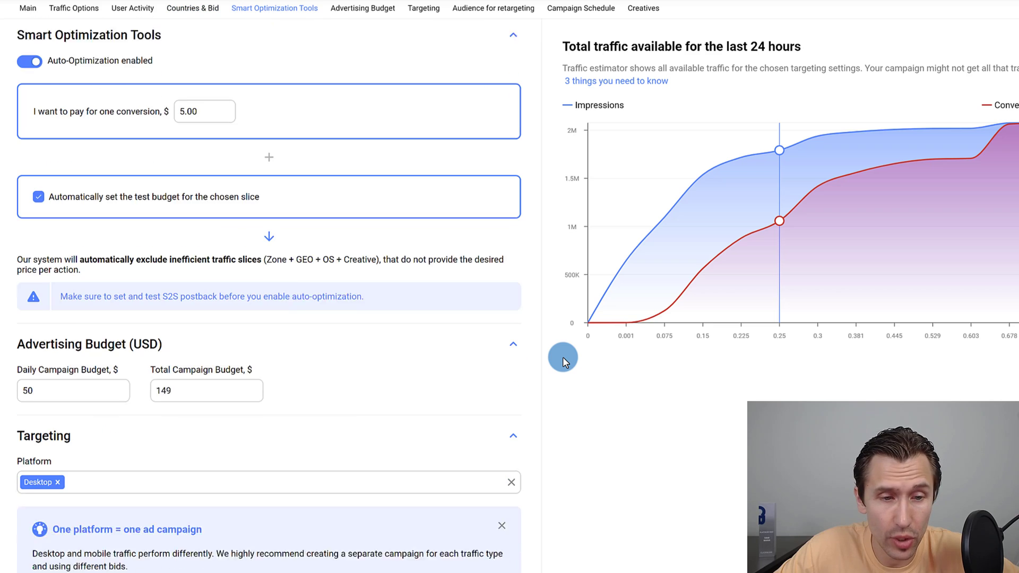
scroll(560, 329, "down", 5)
scroll(207, 79, "up", 1)
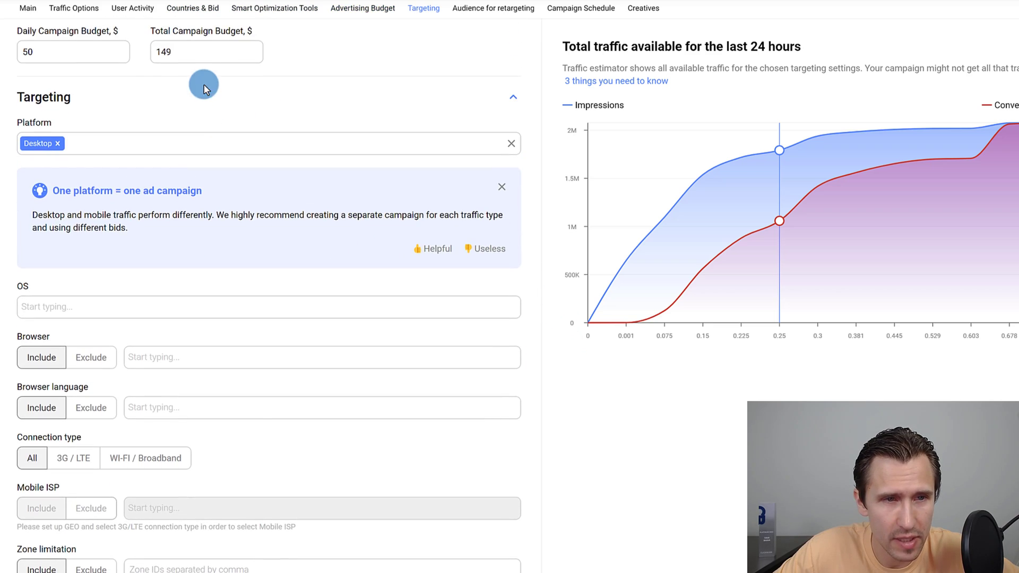
double_click(194, 49)
type("150")
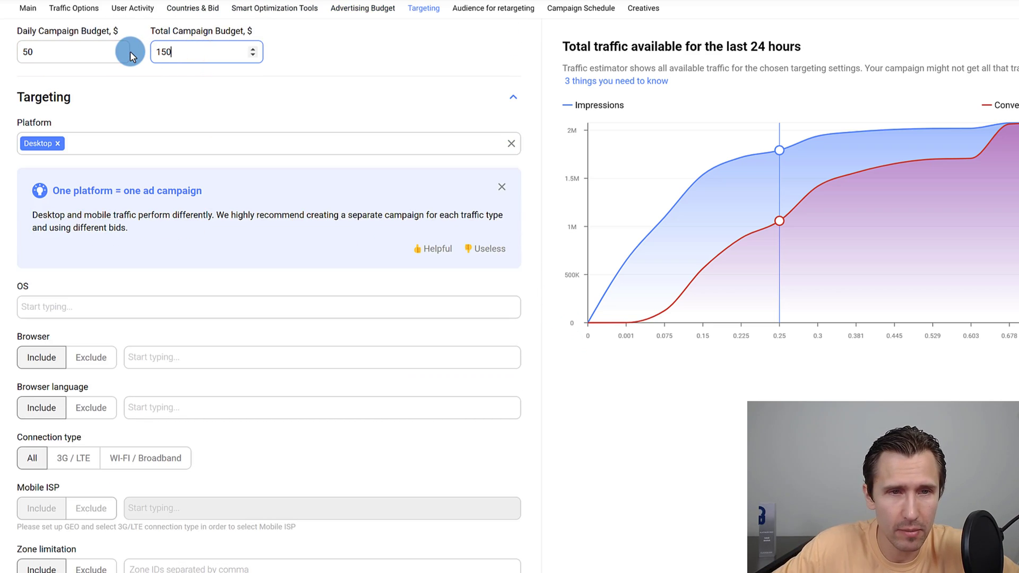
left_click(244, 113)
- Try the Sports, Shopping and Finance interests one after another in the PropellerAds audiences and check the traffic estimate
scroll(335, 296, "down", 3)
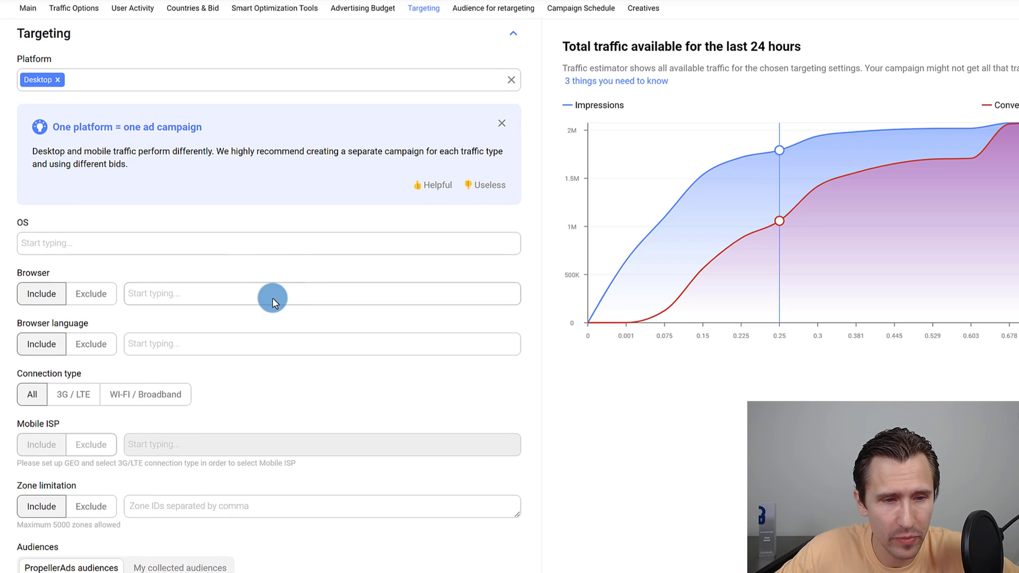
scroll(140, 287, "down", 3)
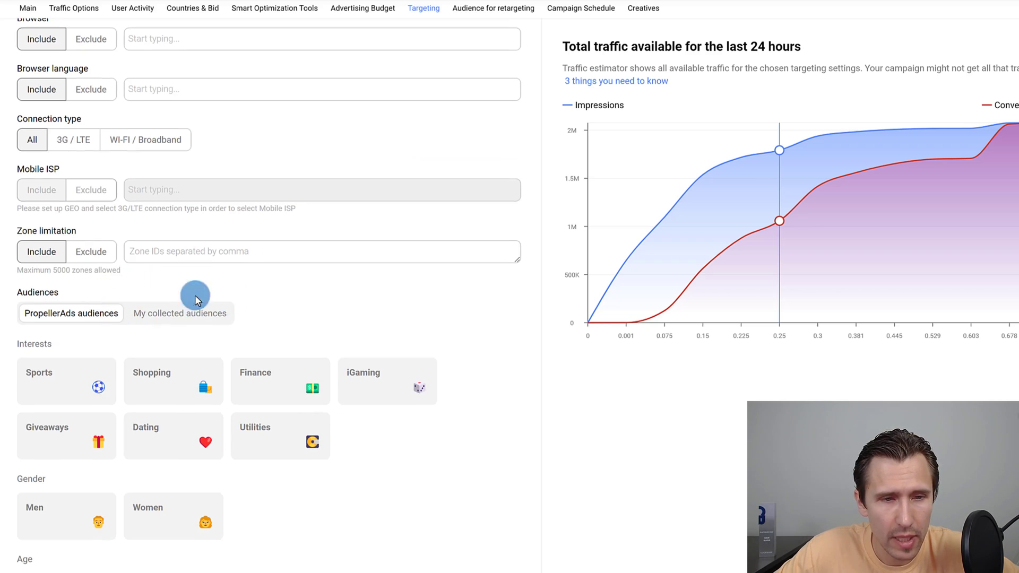
scroll(252, 285, "up", 6)
scroll(254, 287, "down", 6)
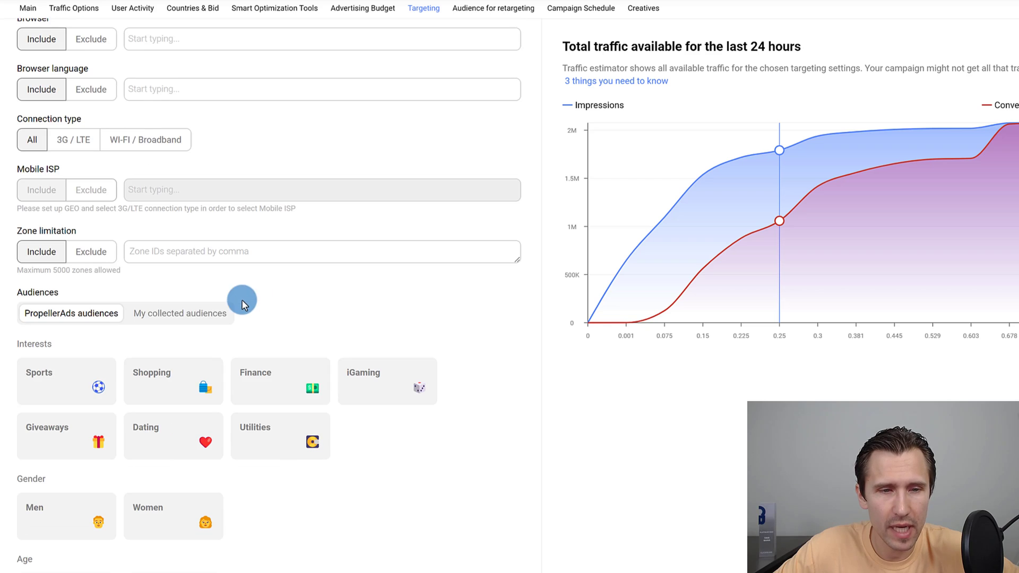
scroll(243, 303, "down", 1)
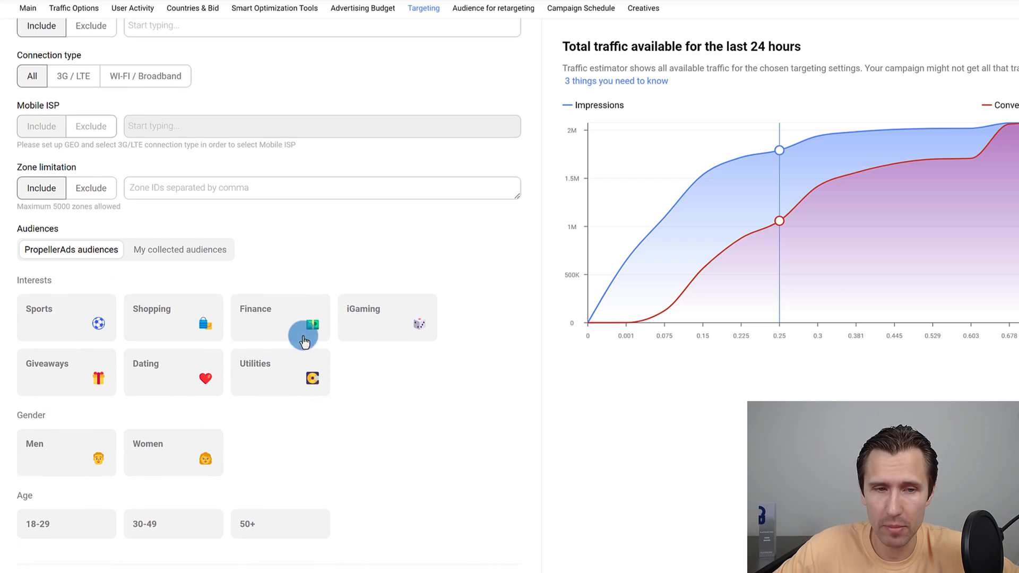
scroll(238, 334, "down", 1)
scroll(238, 334, "down", 1)
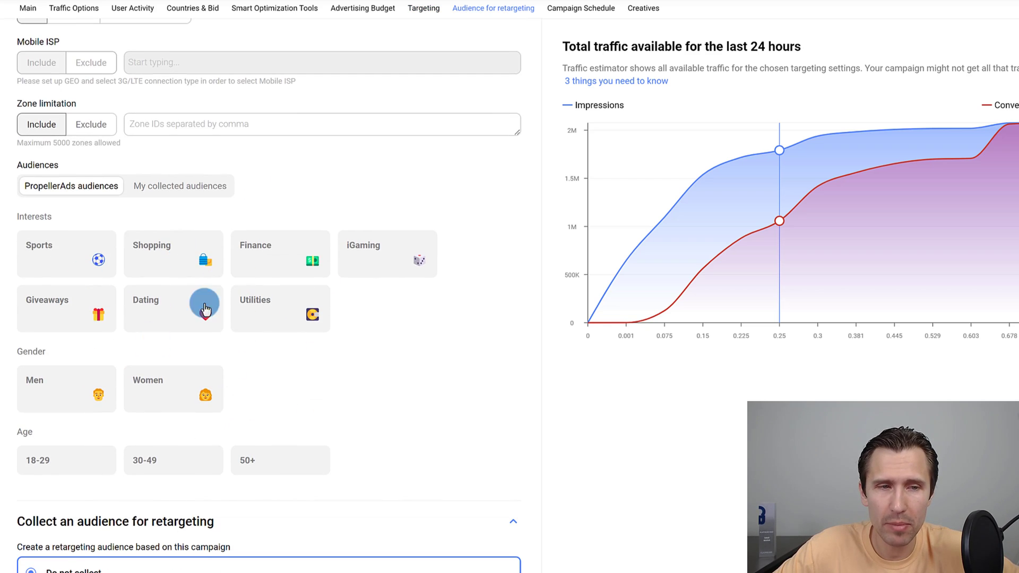
left_click(57, 249)
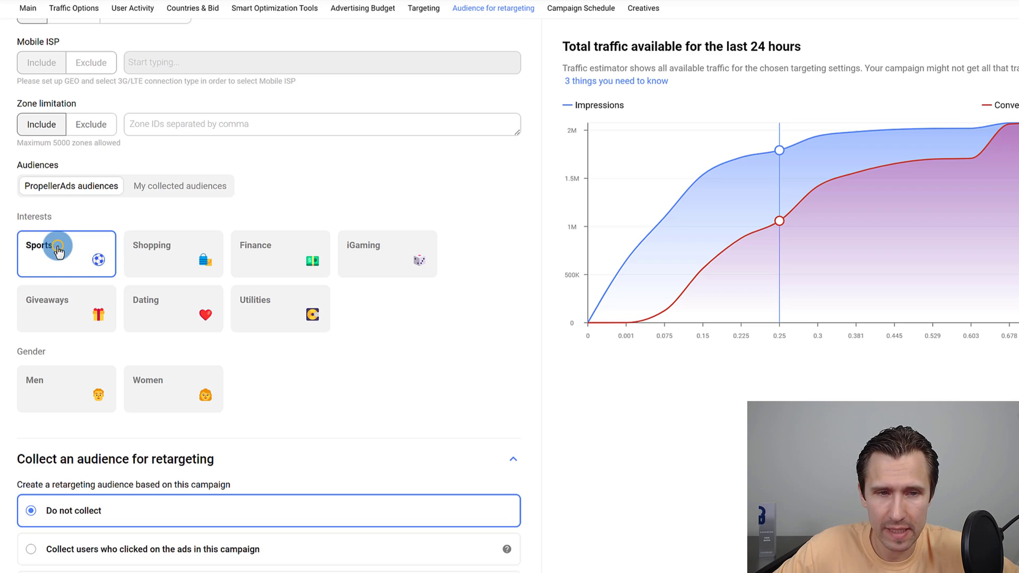
left_click(172, 255)
left_click(281, 261)
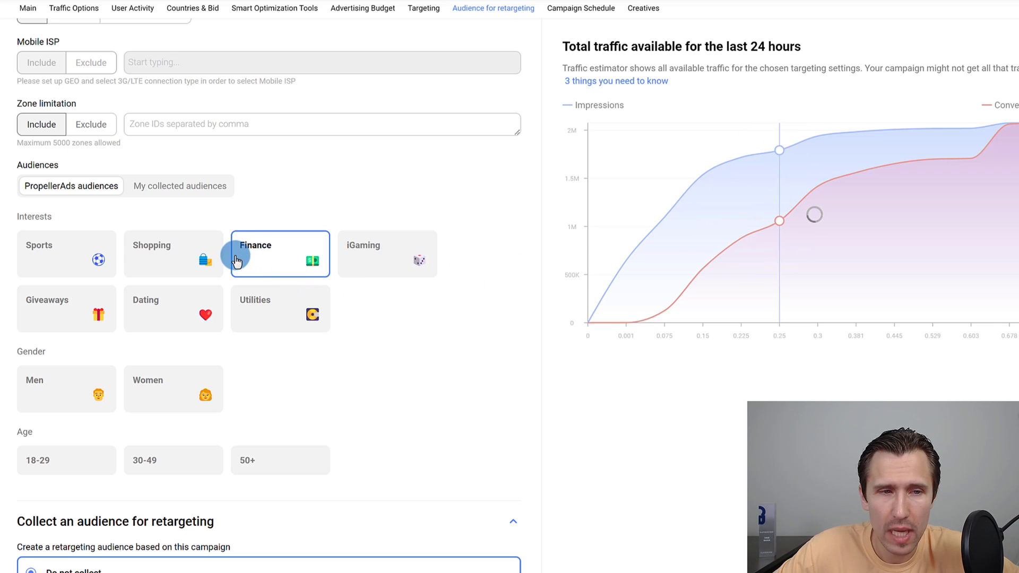
mouse_move(680, 261)
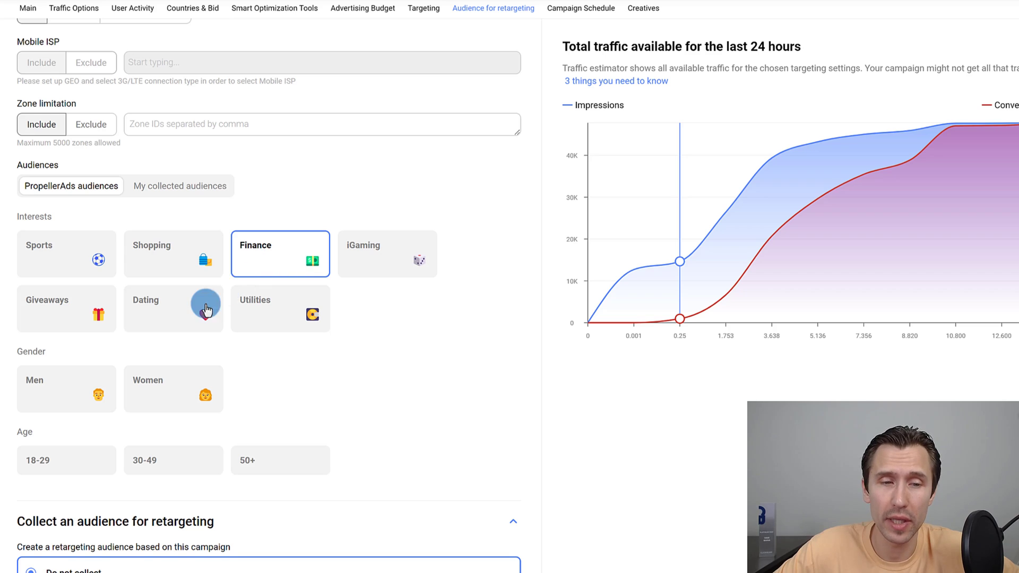
- Target men aged 30-49 with the Dating interest and check the traffic estimate at the current bid
scroll(204, 302, "down", 1)
left_click(50, 330)
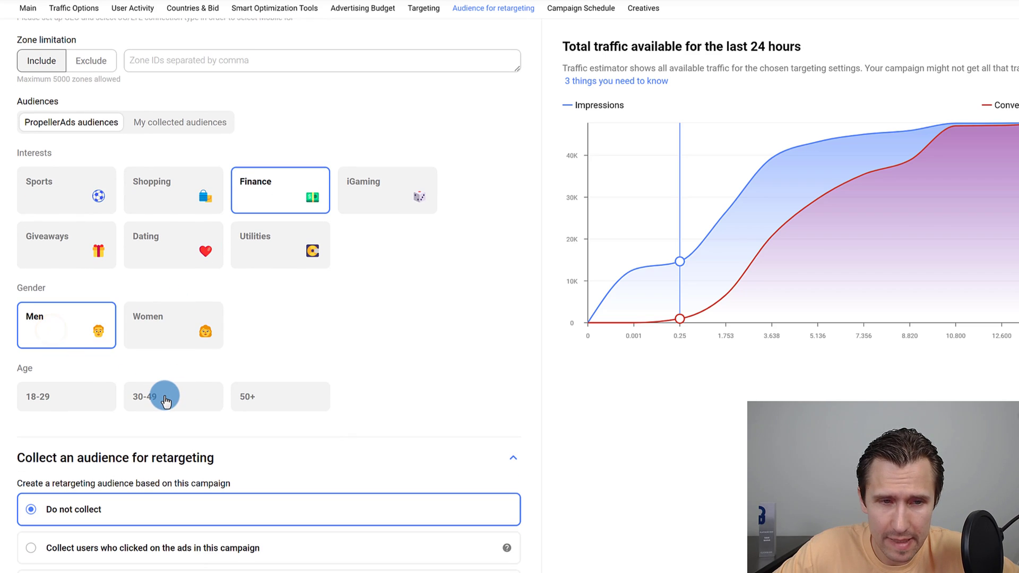
left_click(174, 256)
left_click(166, 401)
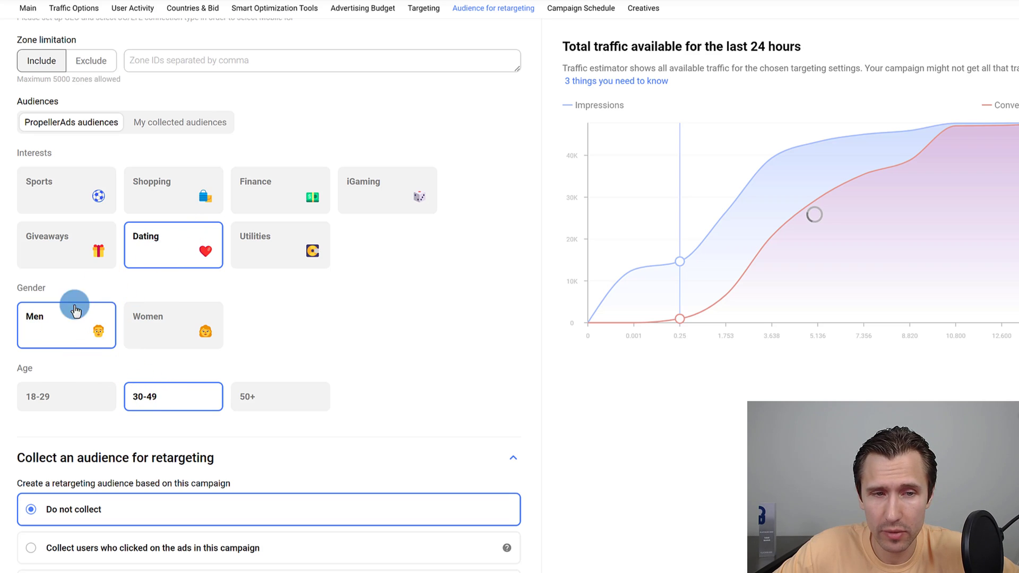
mouse_move(740, 155)
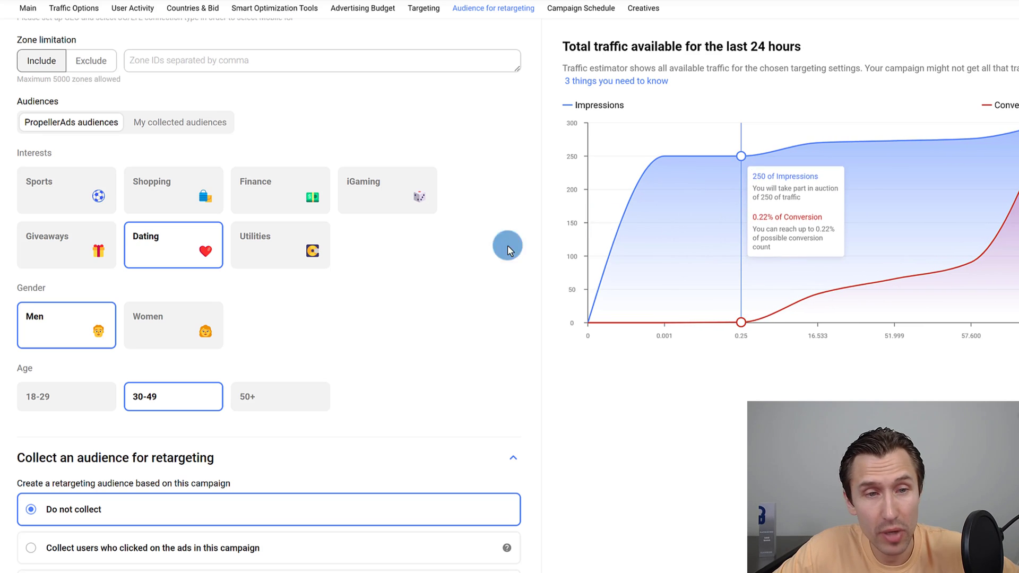
- Remove Desktop from the targeted platforms and check the traffic estimate at the $0.25 bid
scroll(315, 308, "up", 7)
scroll(316, 310, "up", 4)
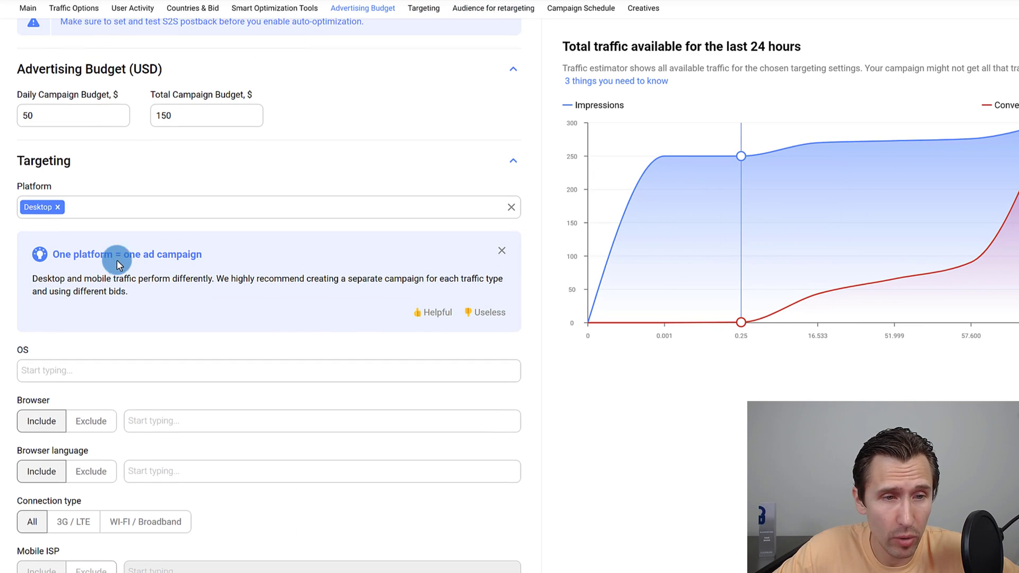
left_click(57, 207)
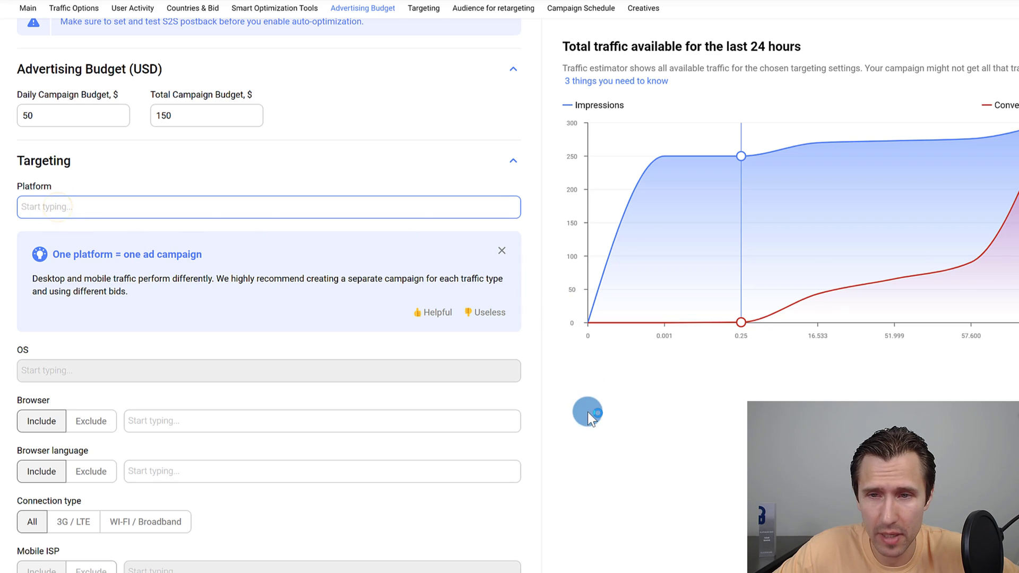
scroll(533, 375, "down", 10)
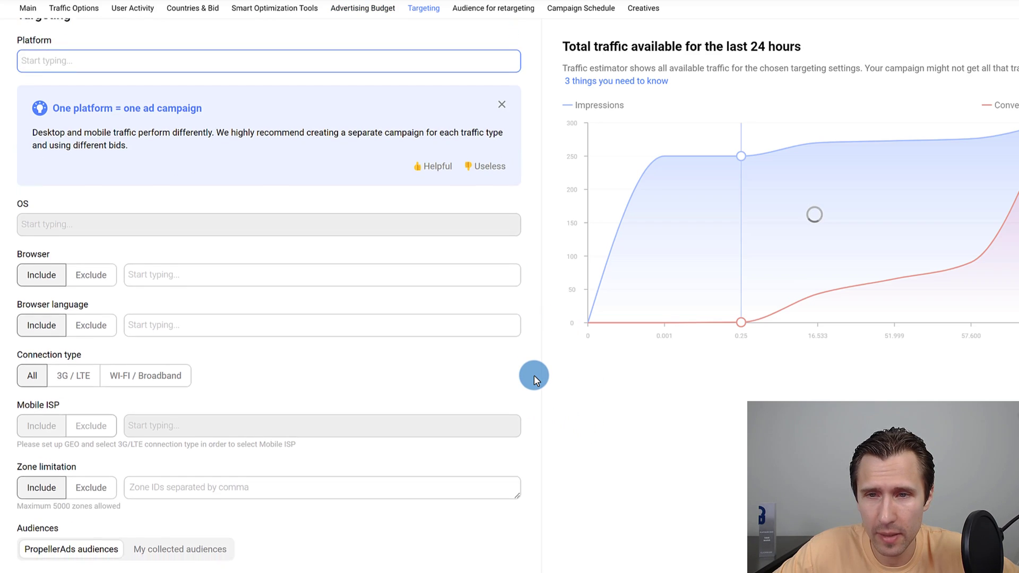
mouse_move(706, 150)
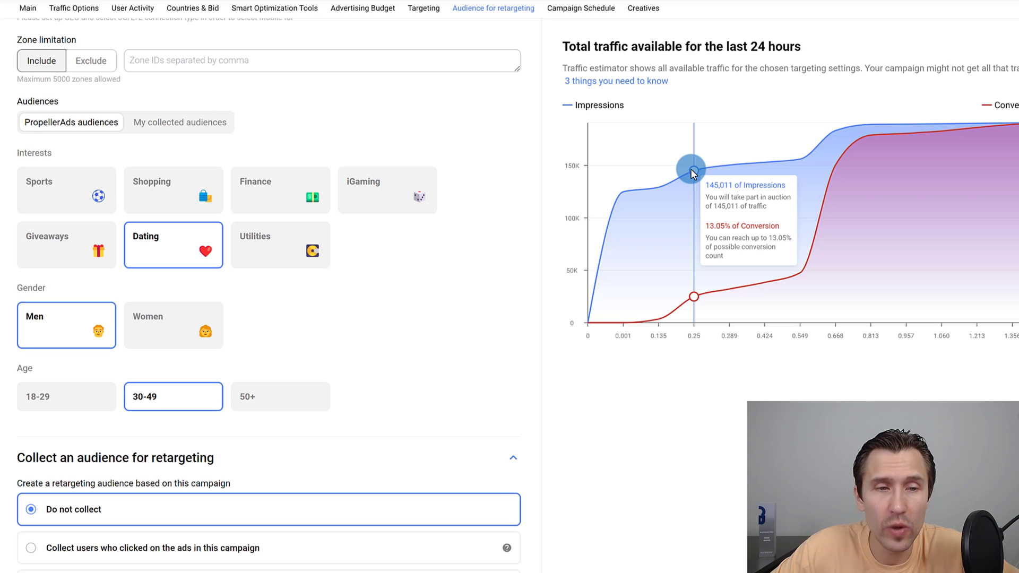
scroll(441, 279, "up", 10)
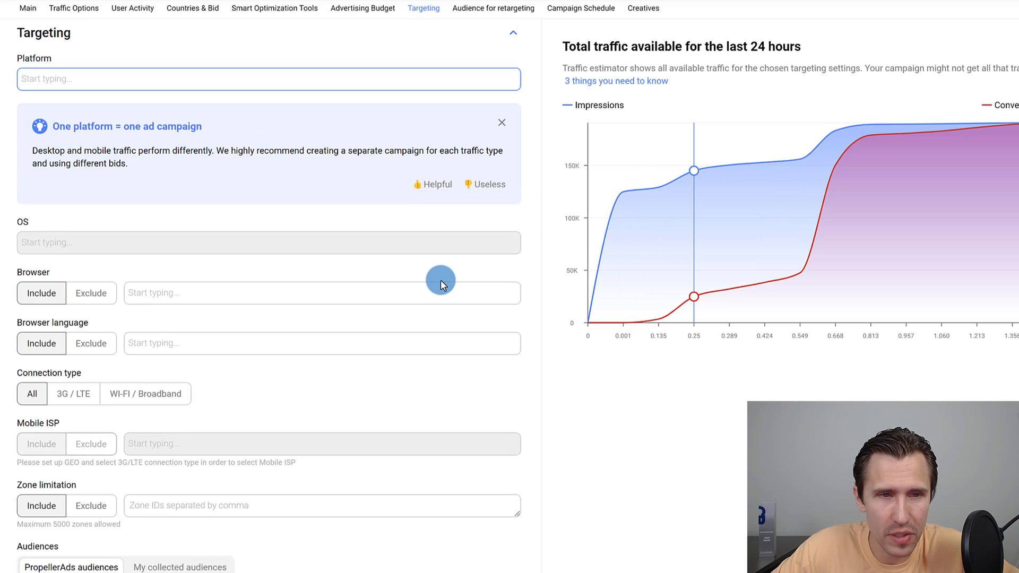
scroll(372, 303, "down", 6)
scroll(348, 312, "down", 4)
scroll(187, 318, "up", 11)
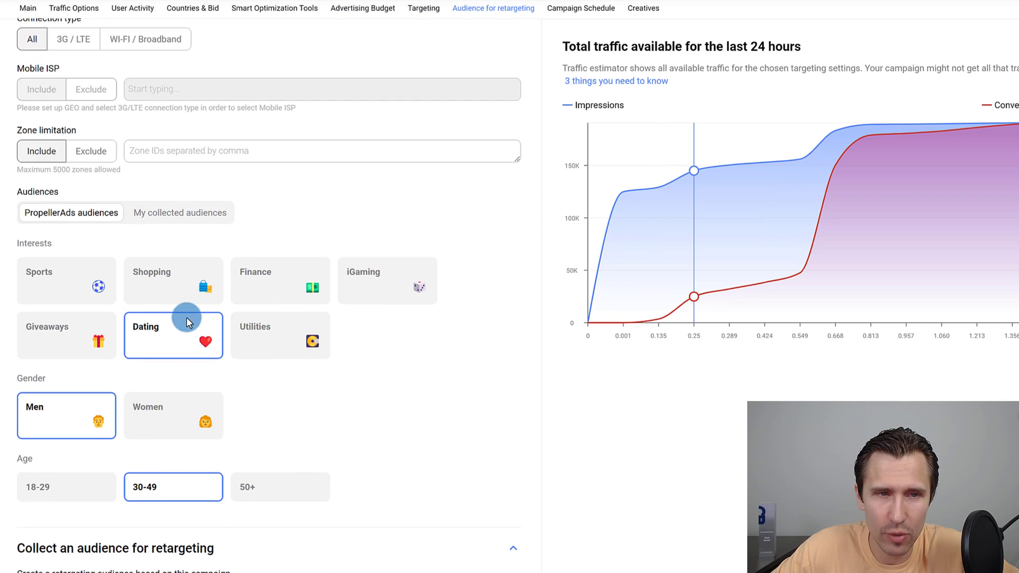
scroll(157, 440, "down", 10)
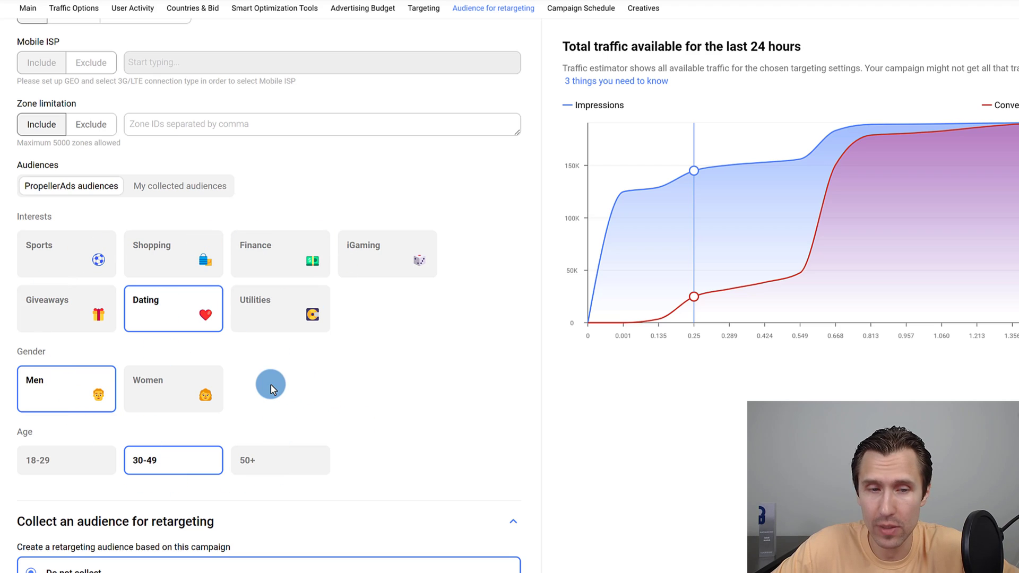
- Set the retargeting audience to collect users who clicked on the ads in this campaign
scroll(269, 380, "down", 5)
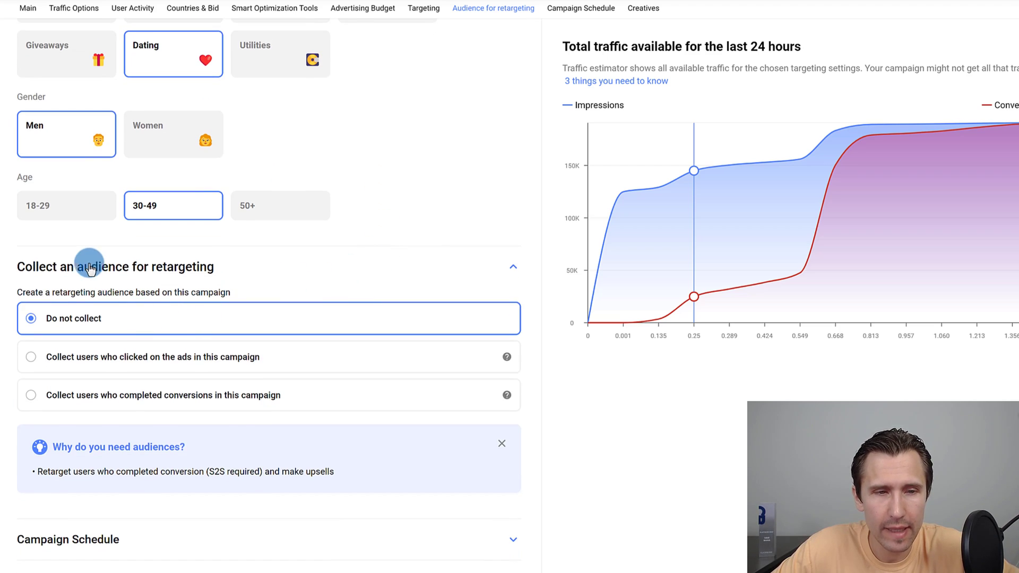
left_click(80, 358)
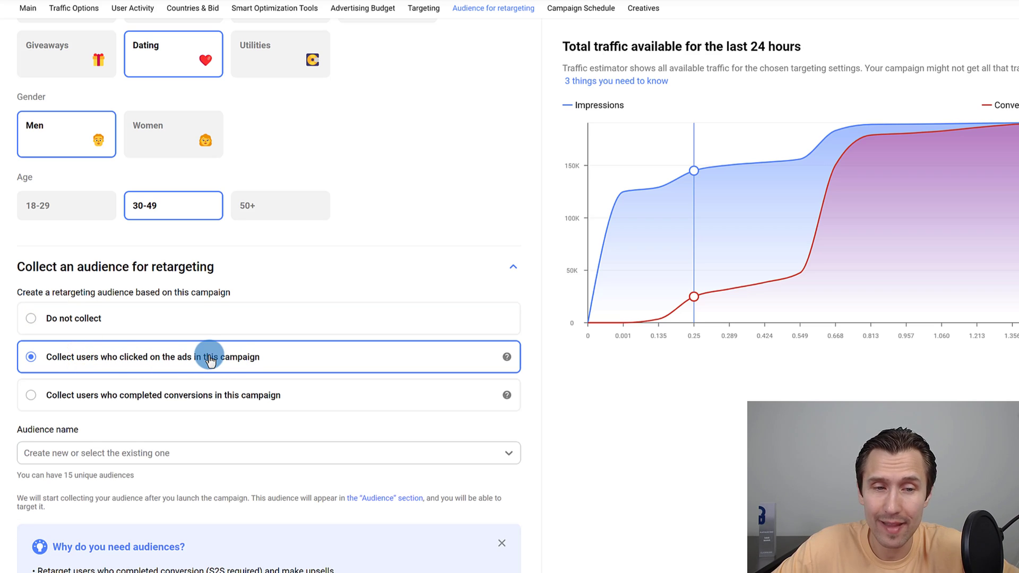
scroll(228, 271, "down", 3)
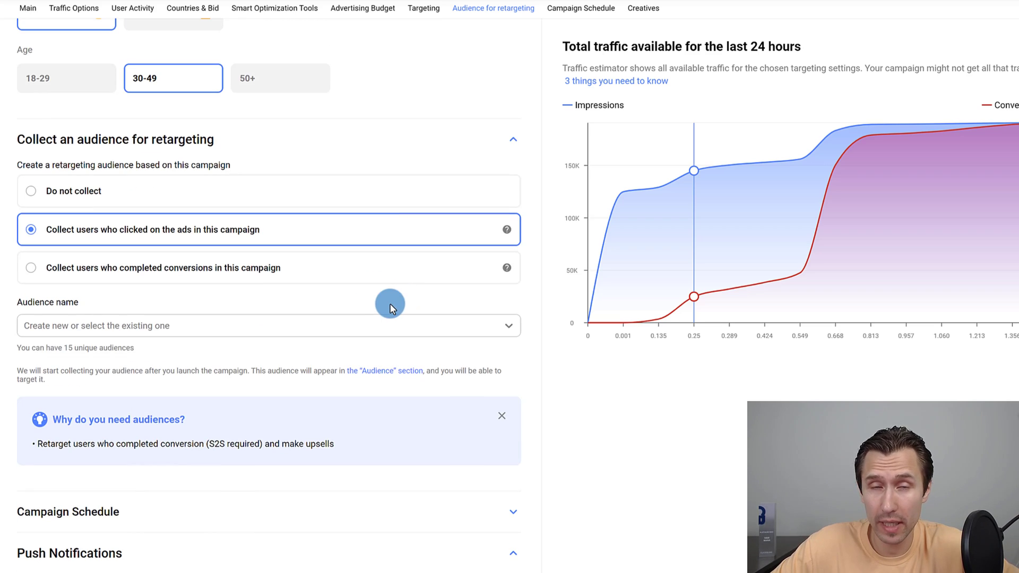
left_click(136, 323)
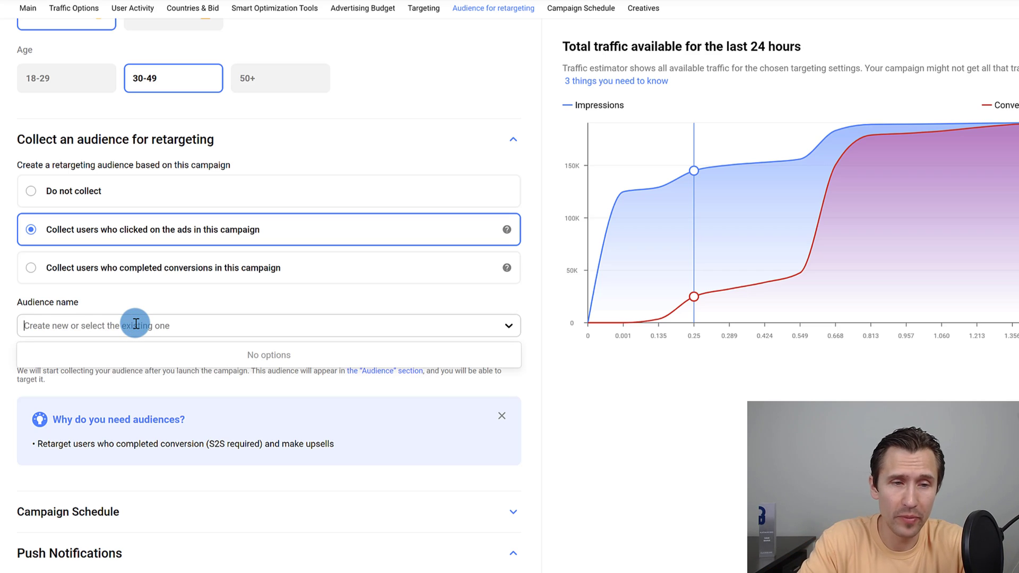
type("People who clicked o")
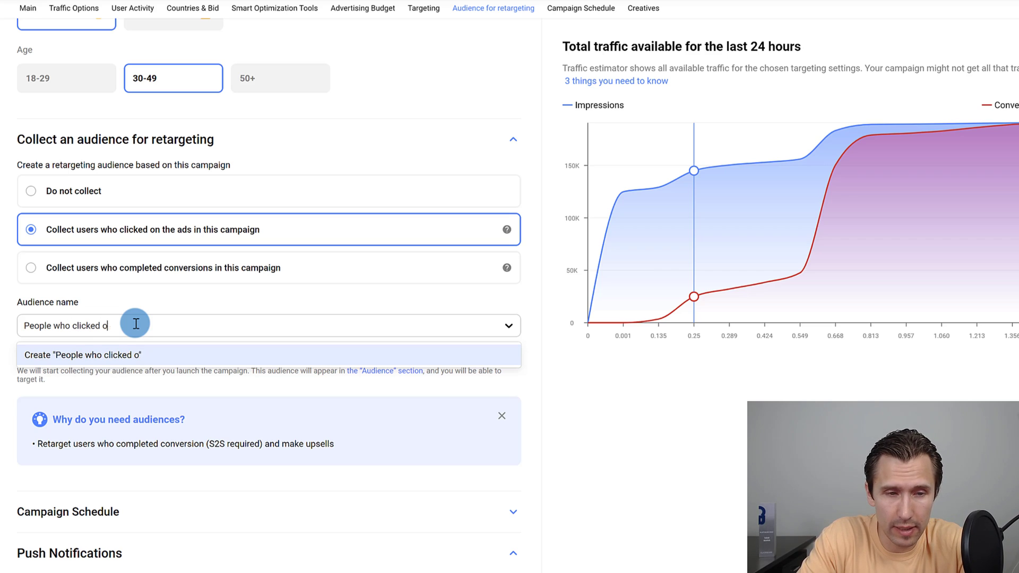
key("BackSpace")
key("BackSpace")
key("BackSpace")
key("BackSpace")
key("BackSpace")
key("BackSpace")
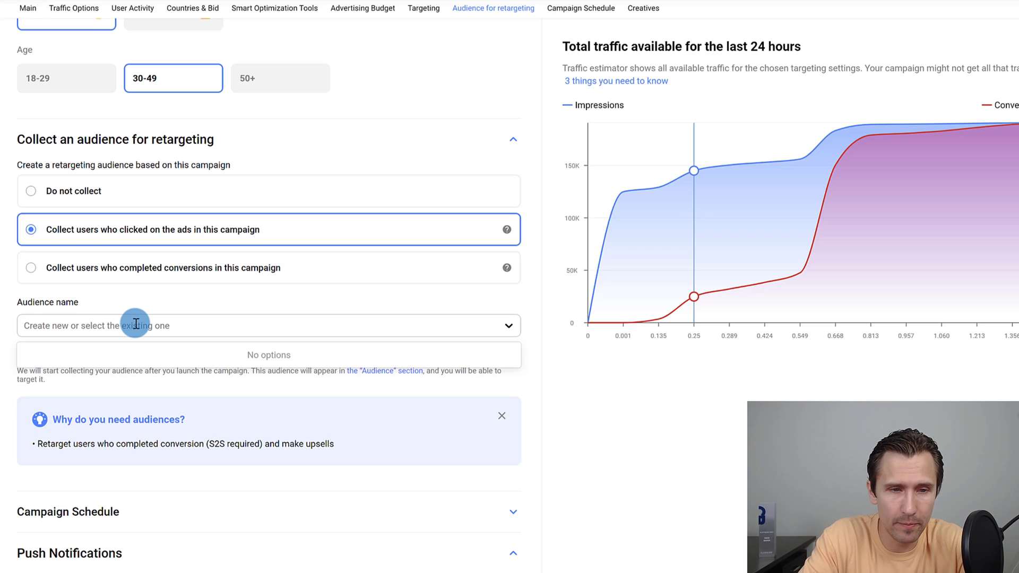
left_click(136, 323)
left_click(136, 323)
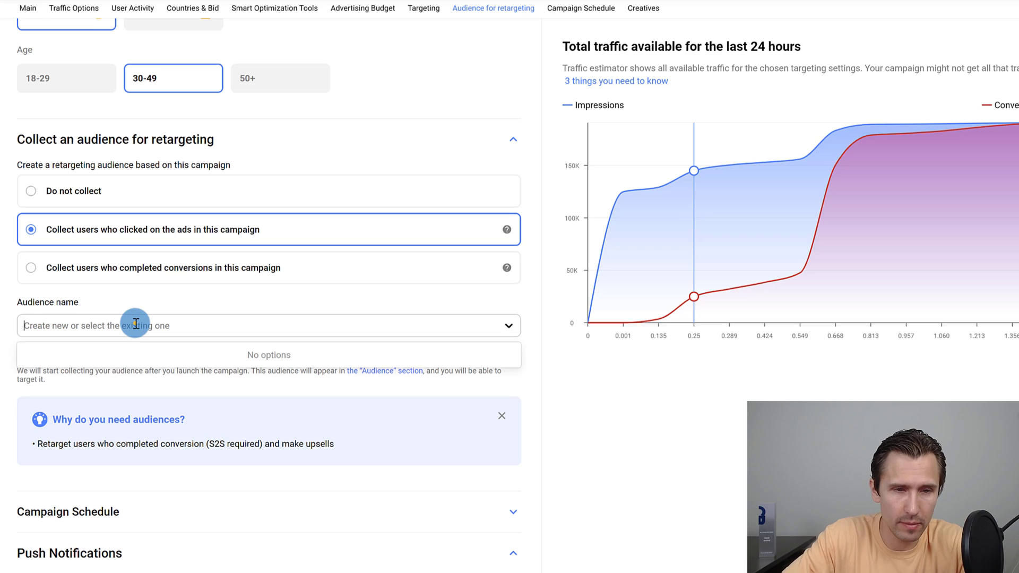
type("Survey Junkie - Visitors")
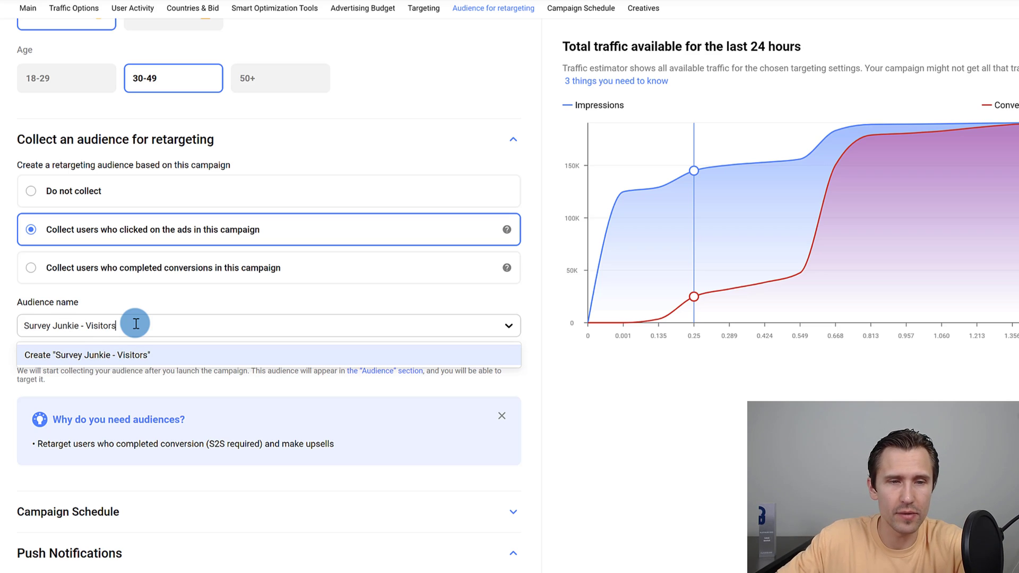
left_click(580, 402)
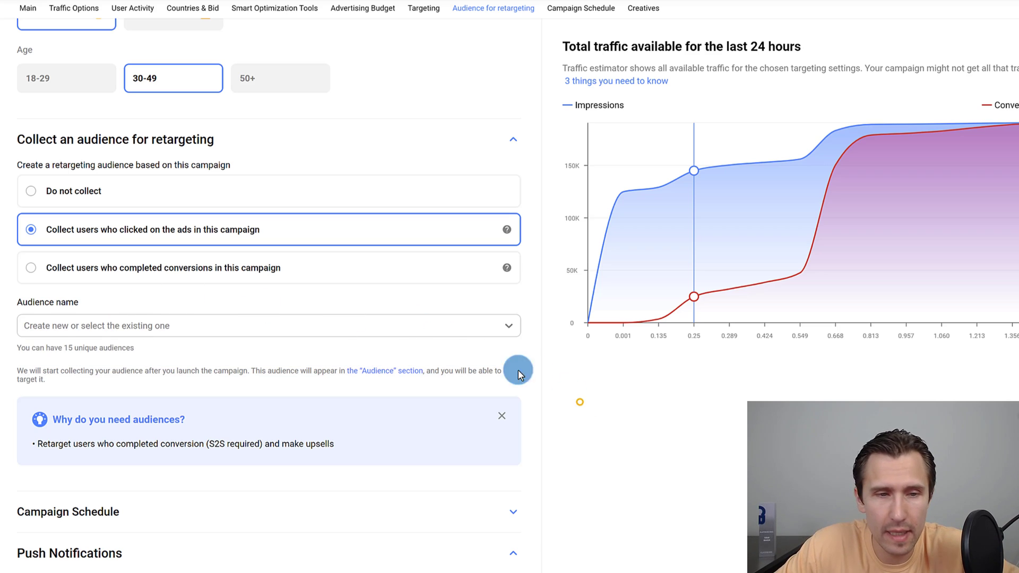
- Create a new retargeting audience named "Survey Junkie - Visitors" for this campaign
left_click(138, 323)
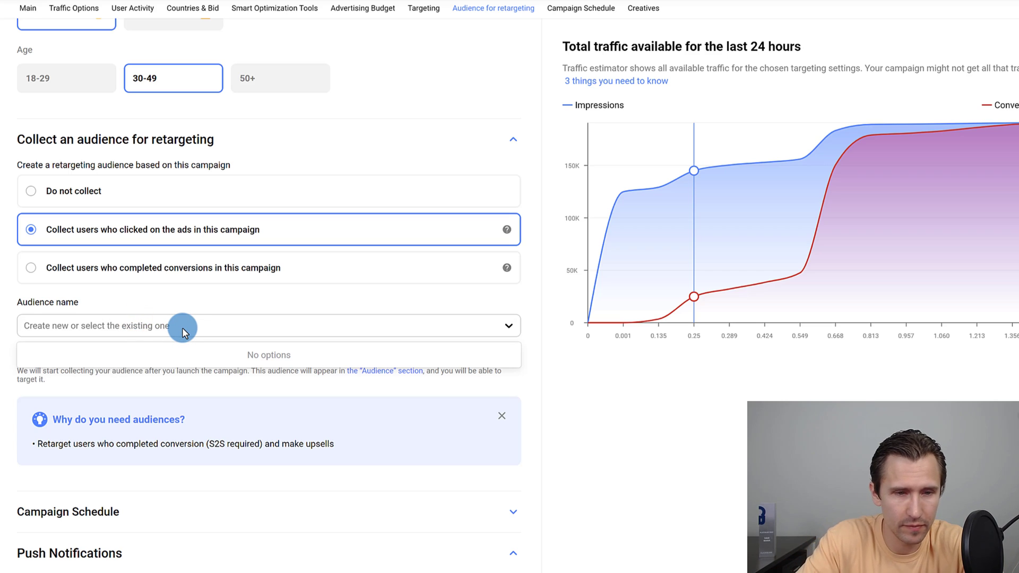
type("Survey Junkie")
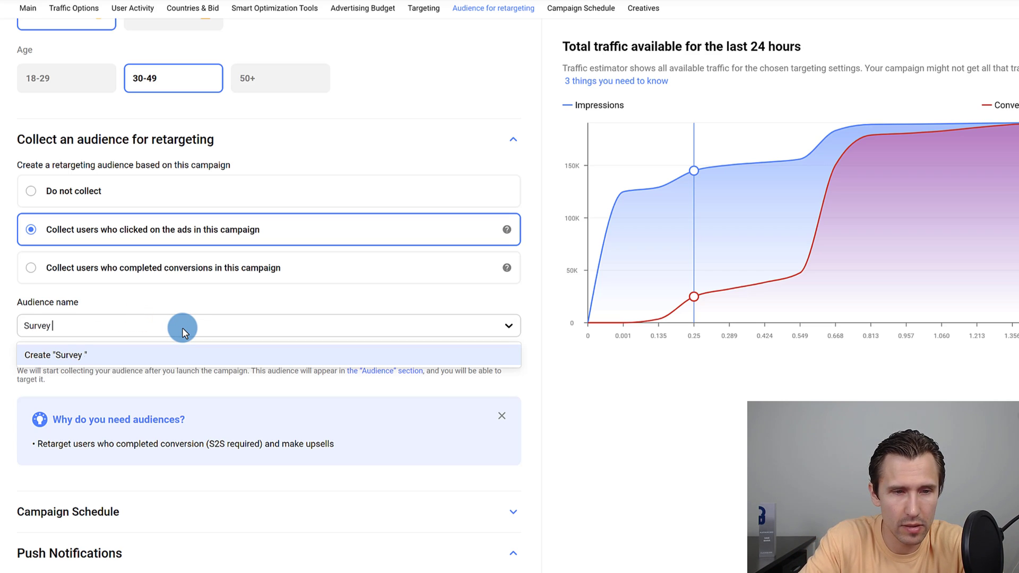
type("itors")
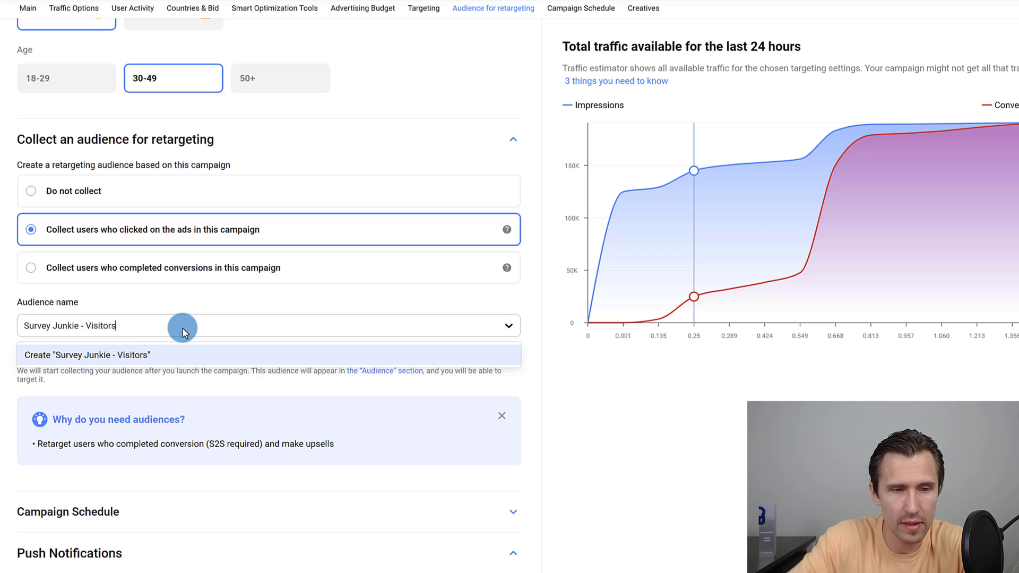
left_click(158, 350)
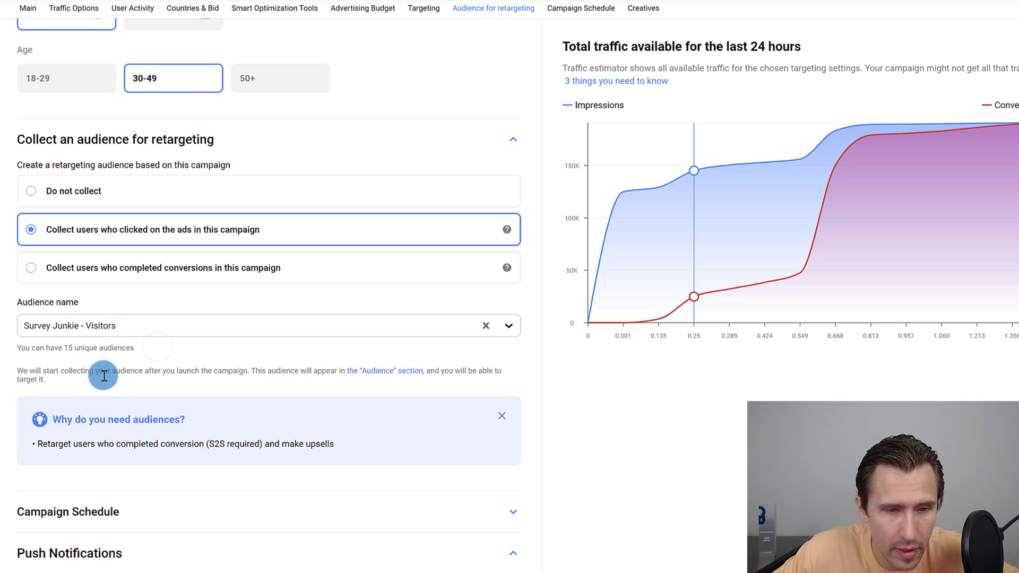
left_click(135, 326)
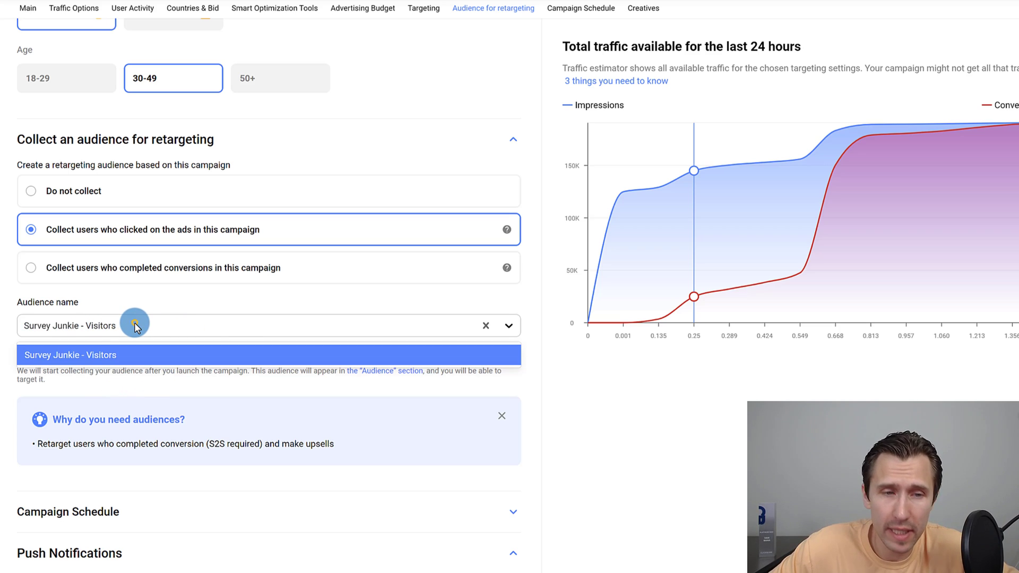
left_click(119, 325)
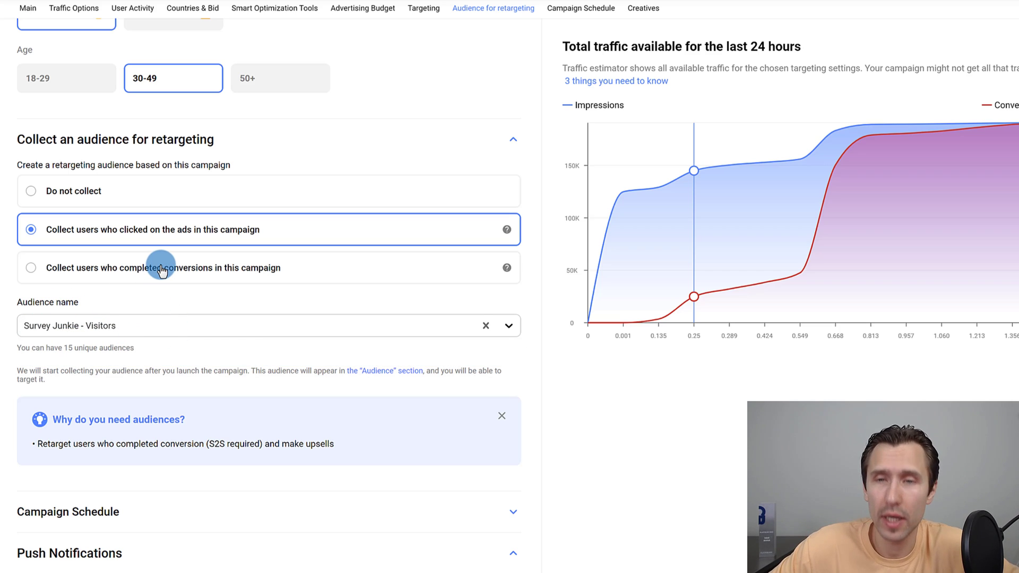
- Look over the timezone and hourly display options in the campaign schedule, leaving the section collapsed
scroll(201, 296, "down", 2)
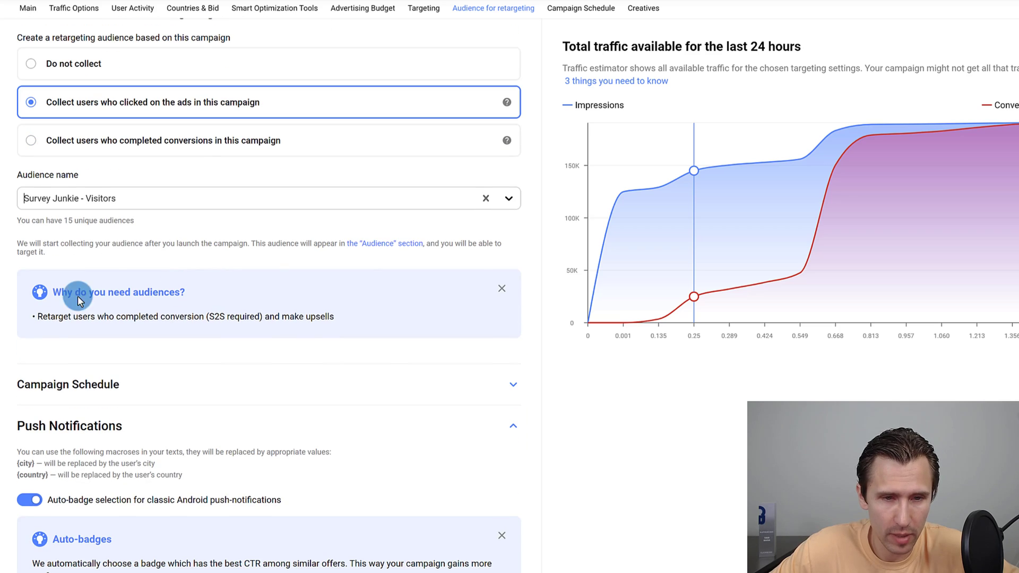
scroll(109, 353, "down", 3)
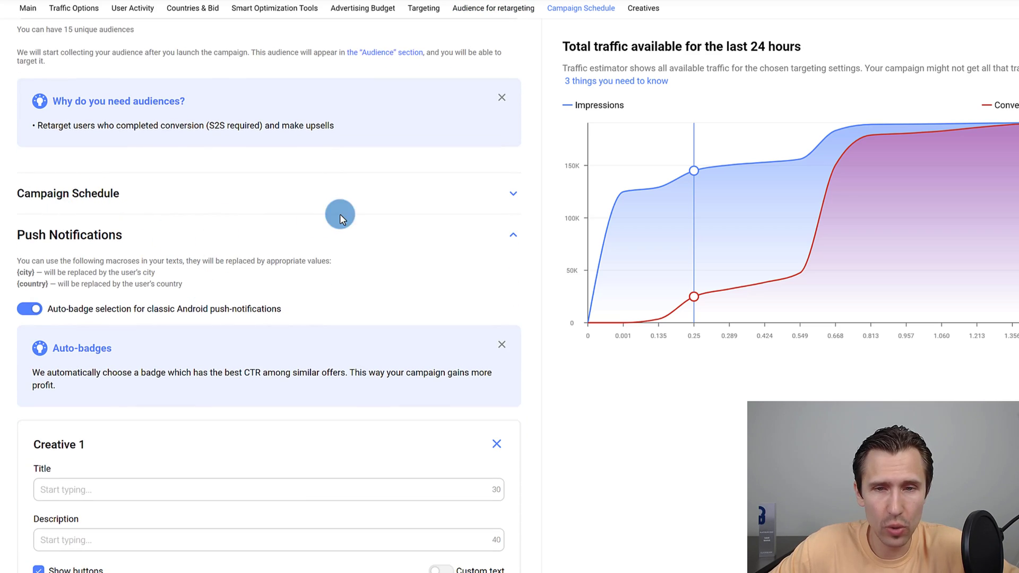
left_click(97, 193)
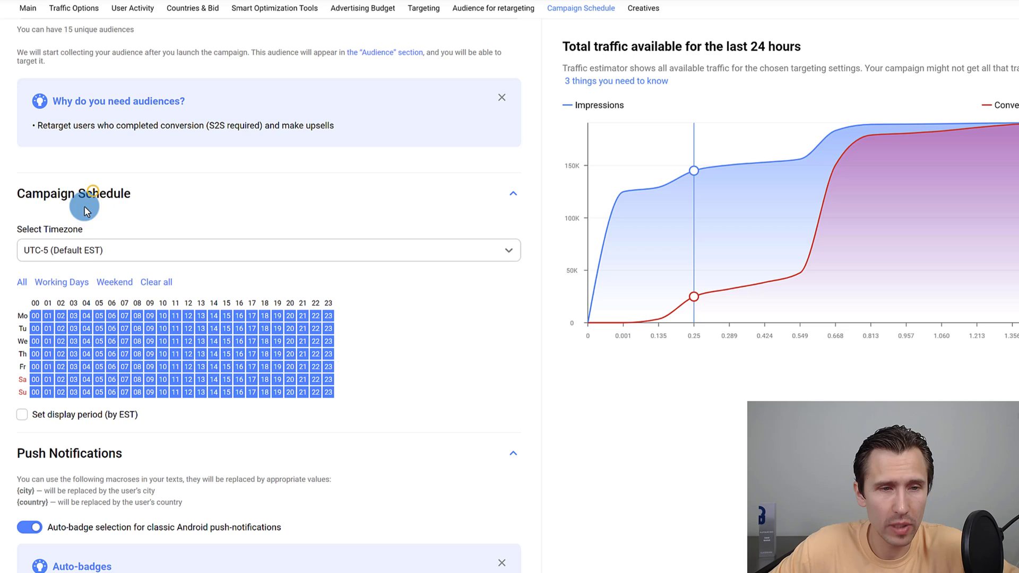
left_click(112, 197)
- Give Creative 1 the title "Make Money Taking Surveys" and the description "You can make money by taking this quiz"
scroll(84, 232, "down", 2)
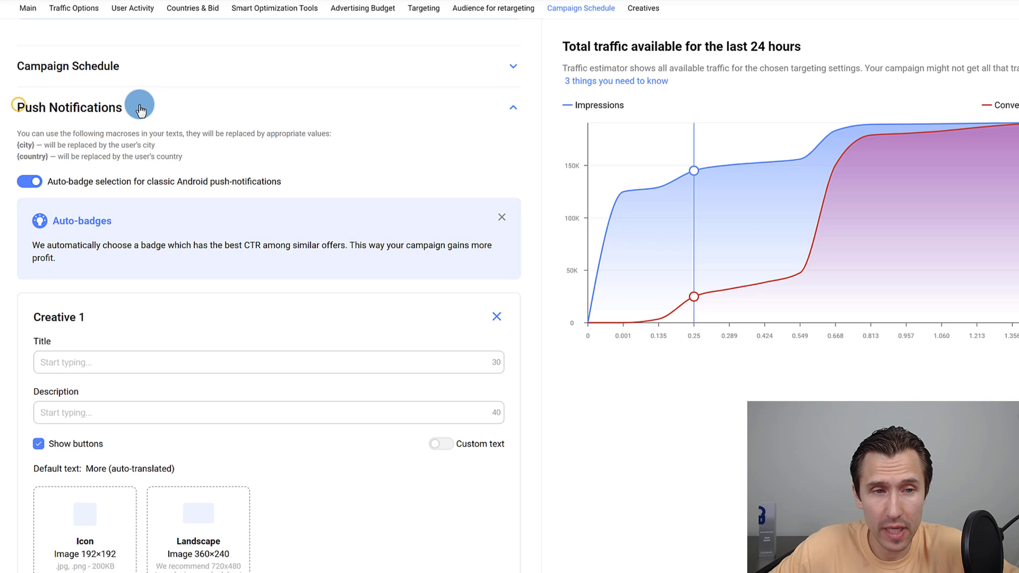
left_click(154, 258)
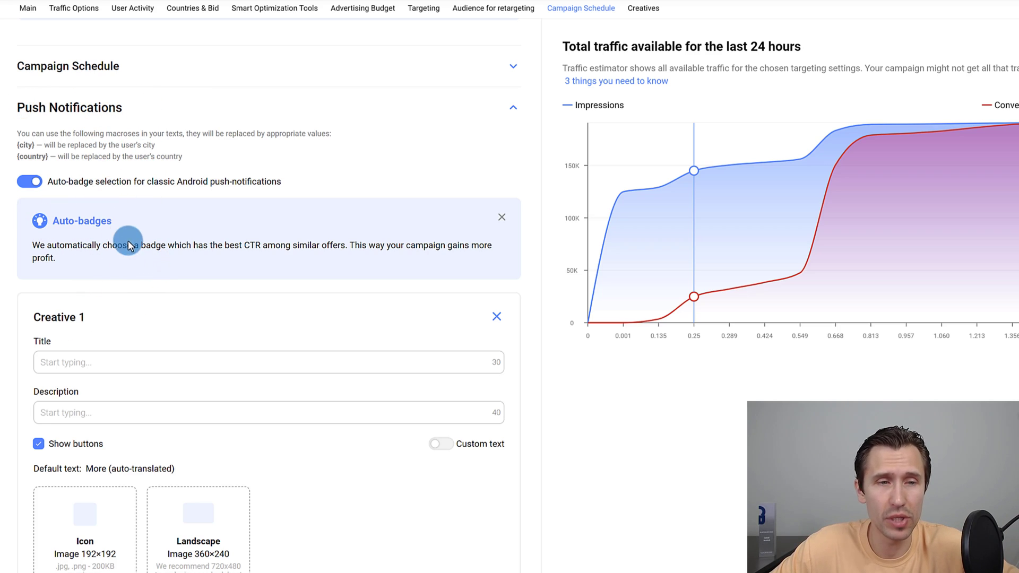
scroll(266, 274, "down", 1)
scroll(308, 266, "down", 2)
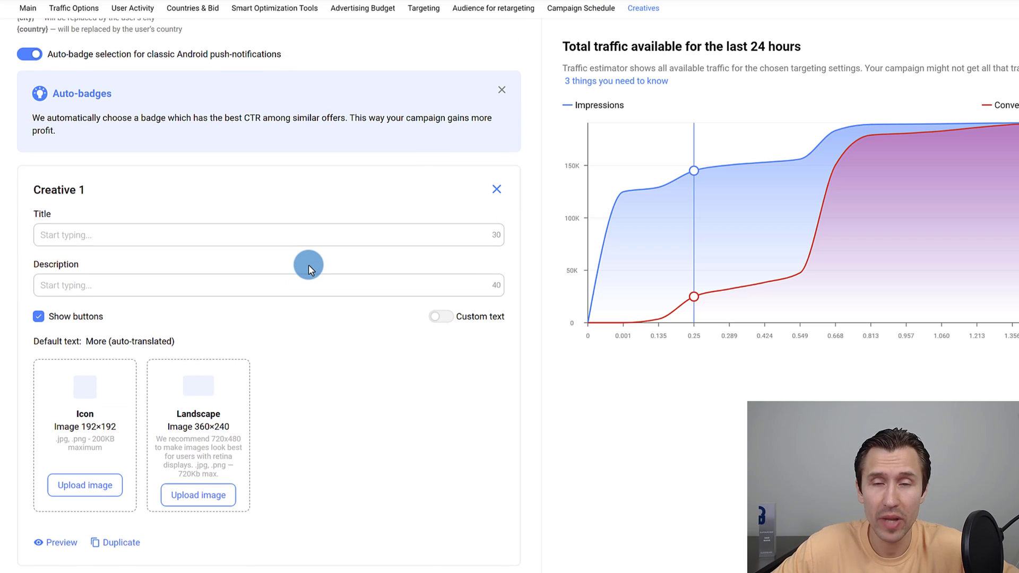
scroll(329, 245, "down", 1)
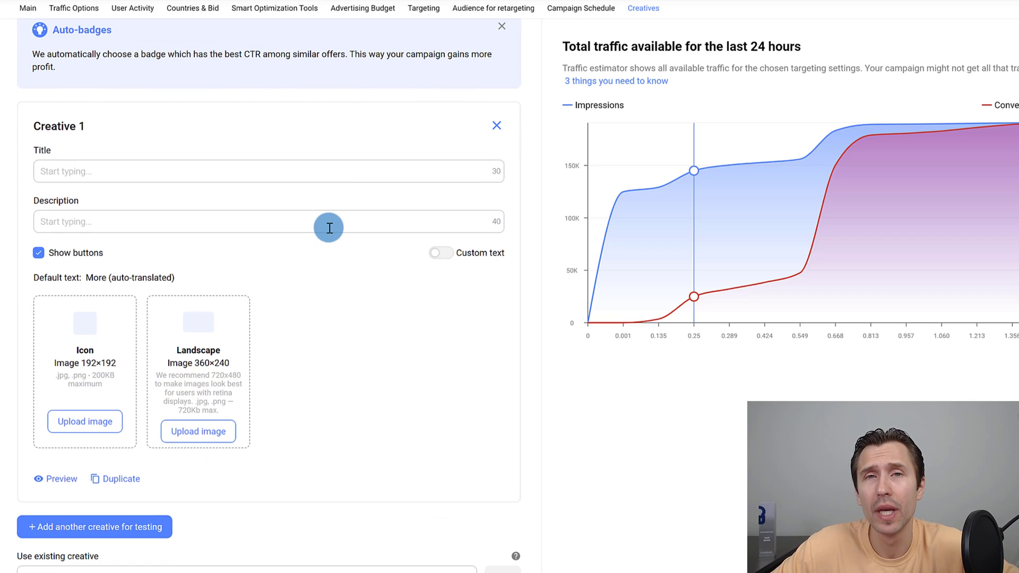
left_click(126, 171)
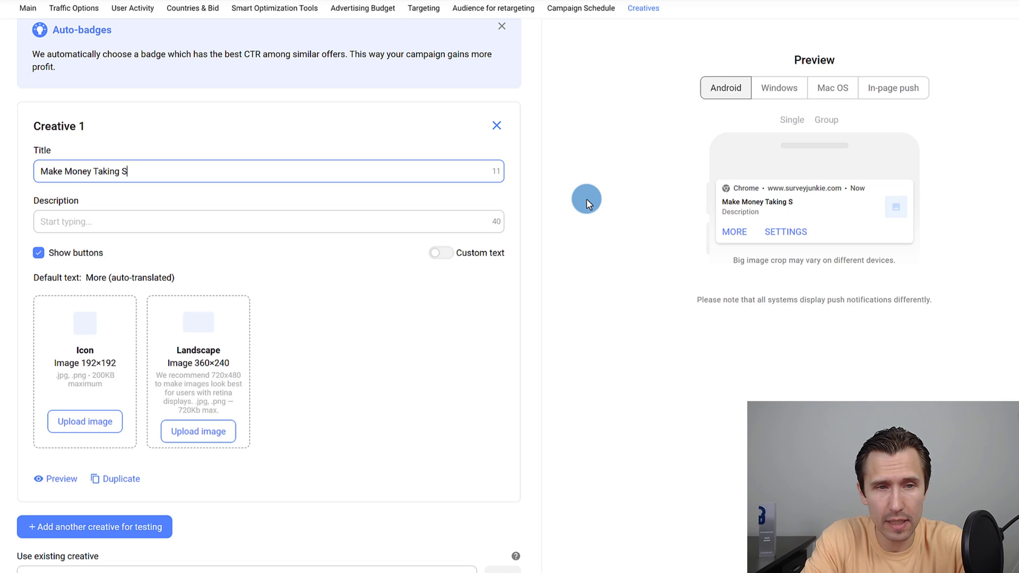
left_click(105, 230)
type("Y")
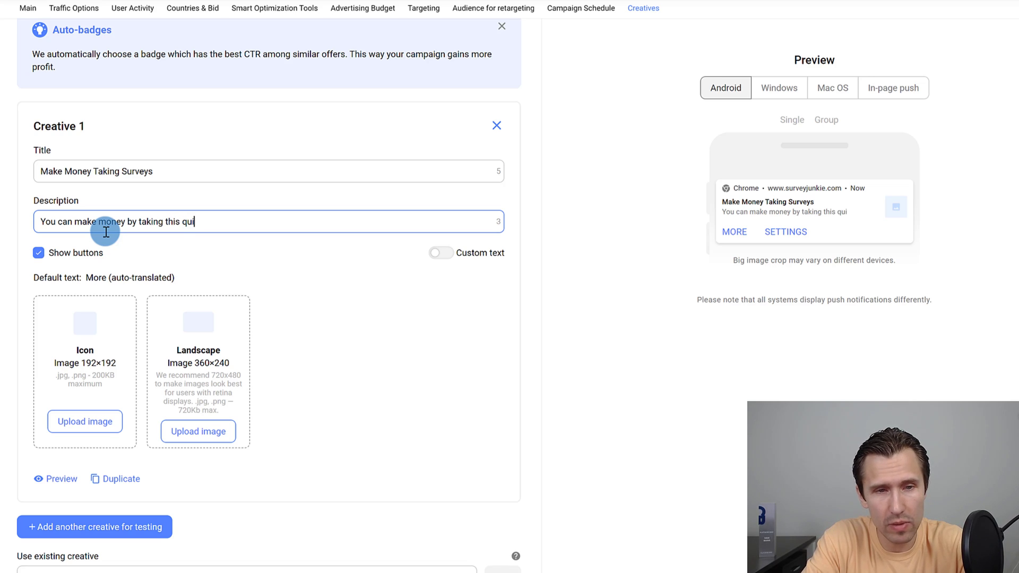
type("z")
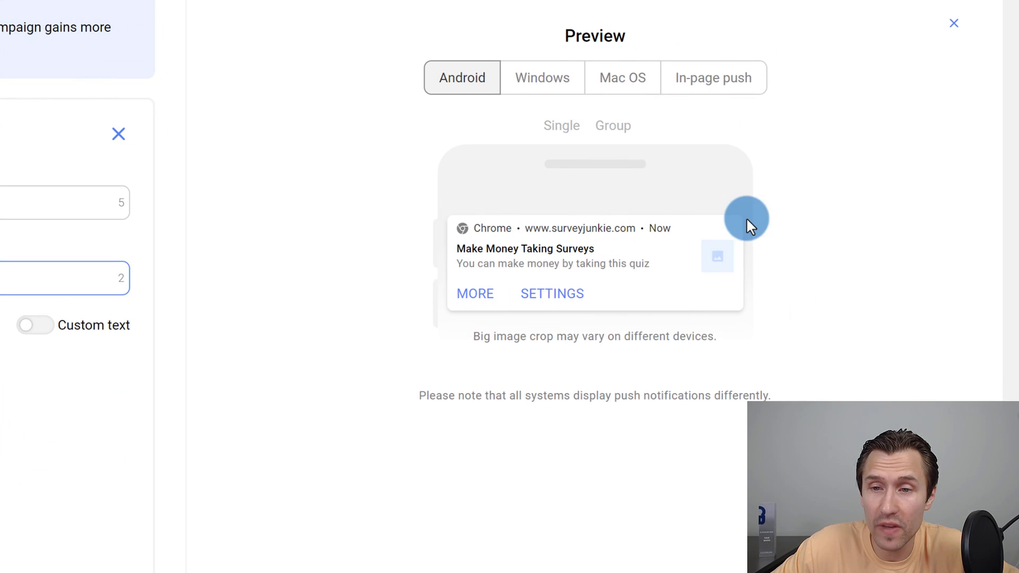
- Preview the push notification as it appears on Windows, Mac OS and as an in-page push
left_click(545, 84)
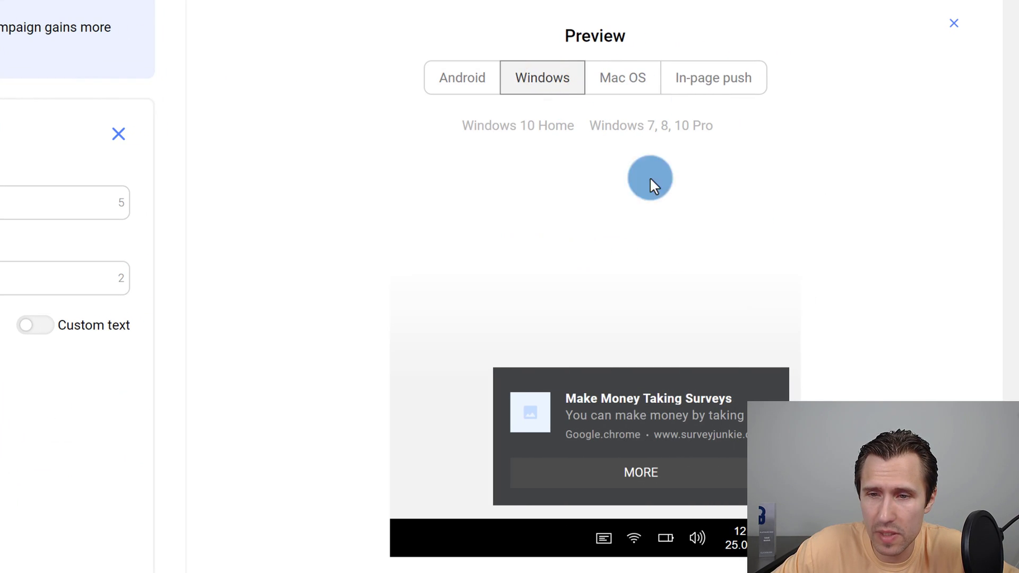
left_click(617, 85)
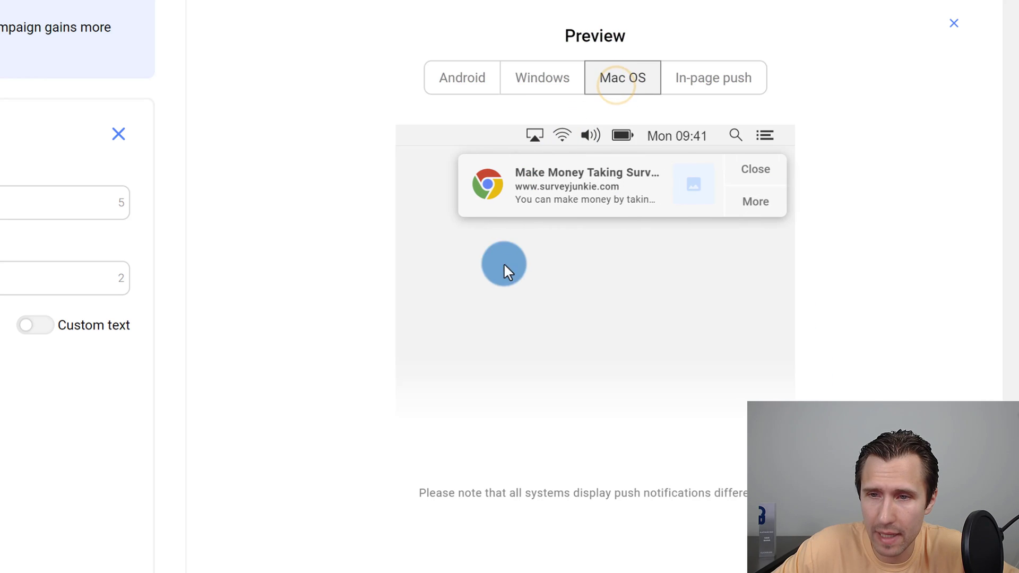
left_click(708, 84)
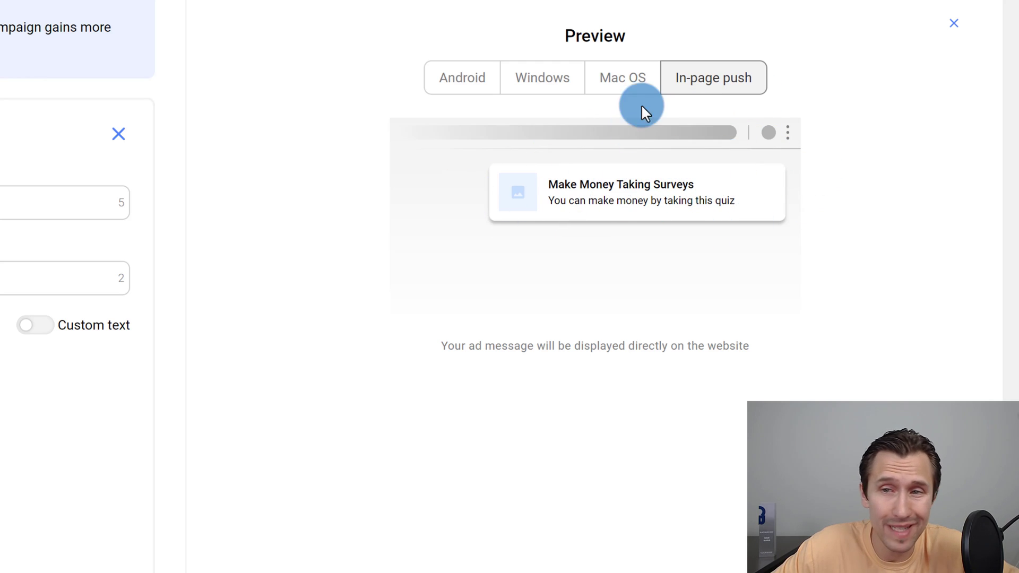
- Compare the notification previews for Mac OS, Windows, Android and in-page push, ending on the Android version
left_click(632, 85)
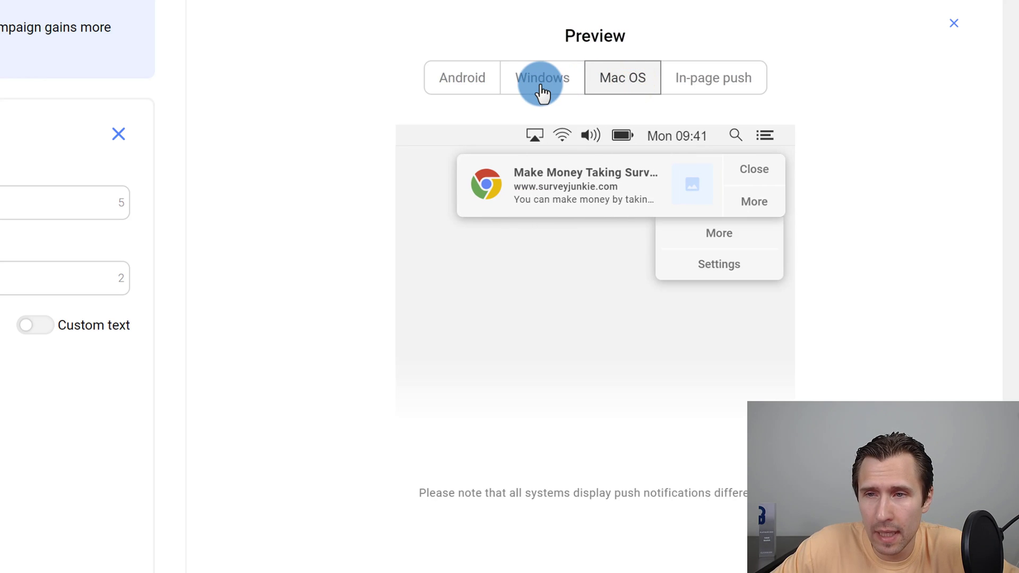
left_click(541, 92)
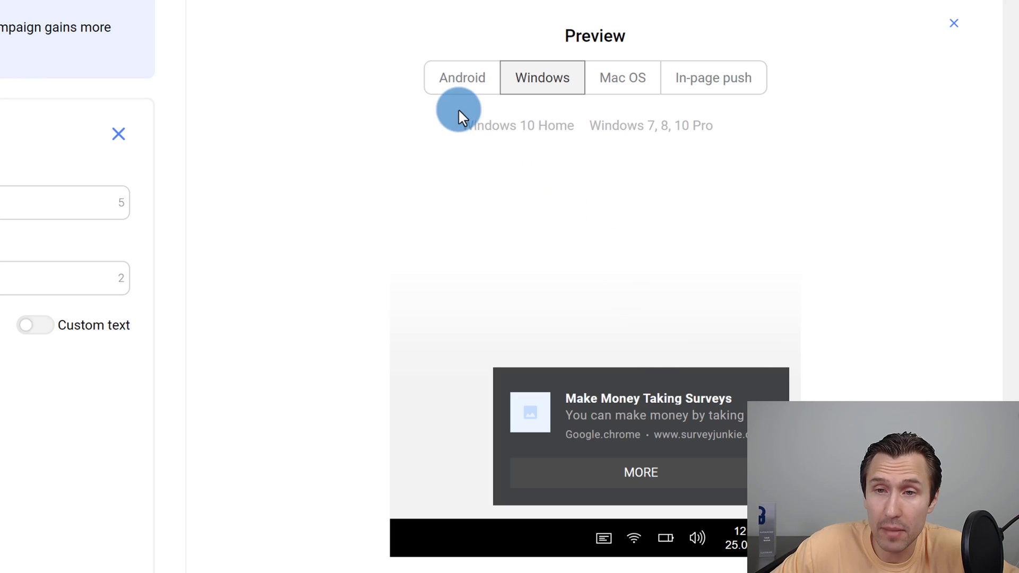
left_click(473, 82)
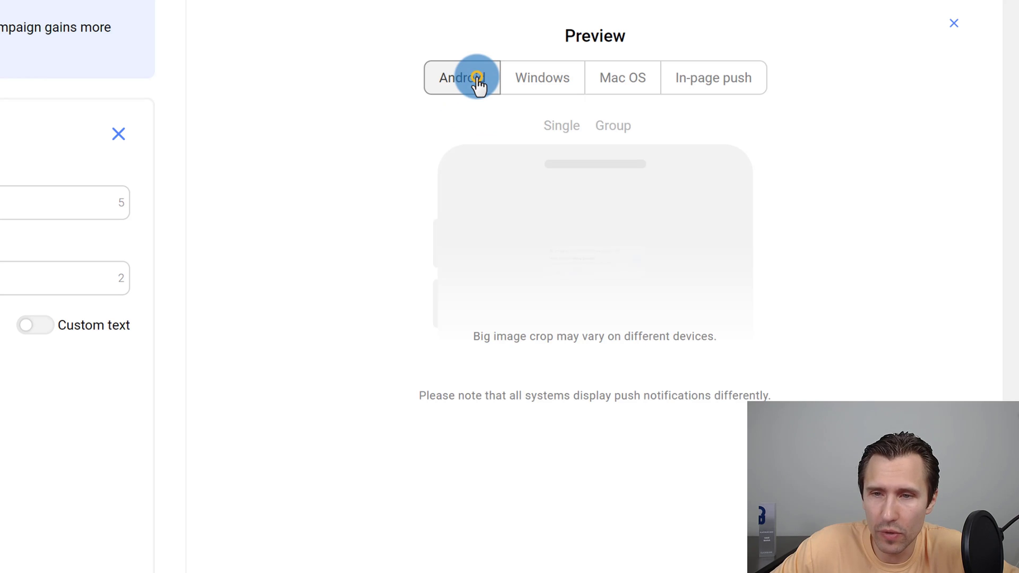
left_click(627, 80)
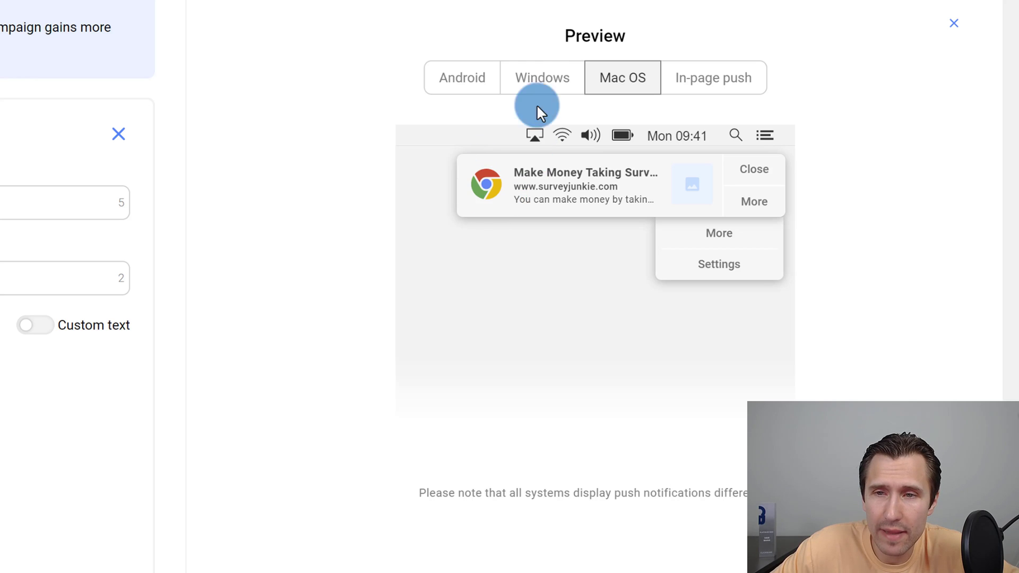
left_click(539, 83)
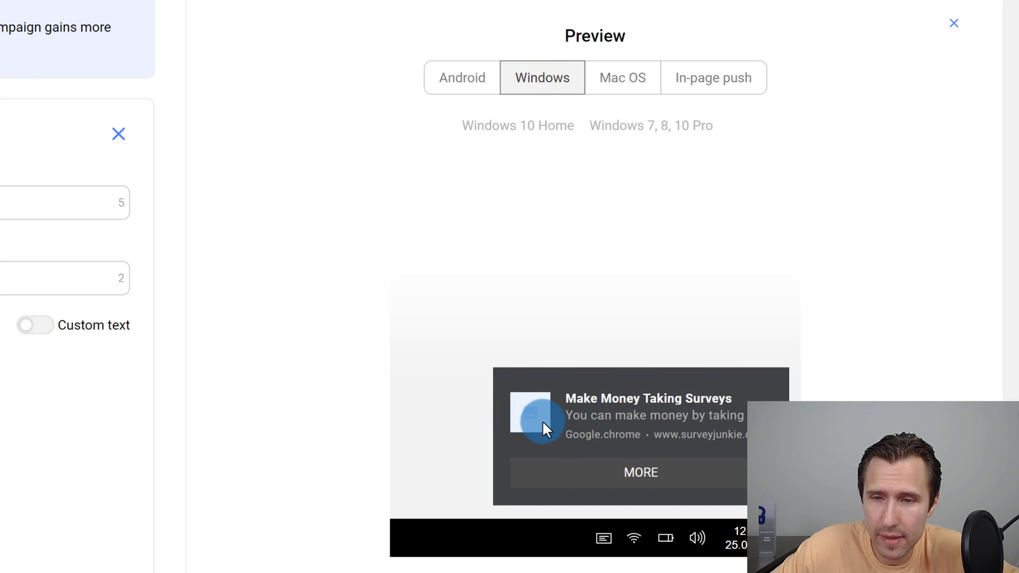
left_click(472, 84)
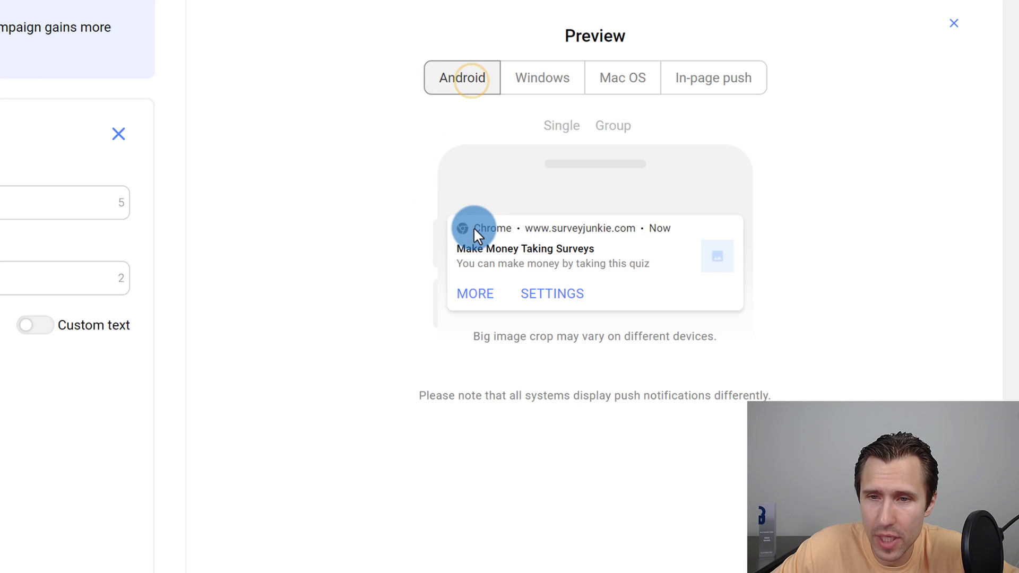
left_click(692, 85)
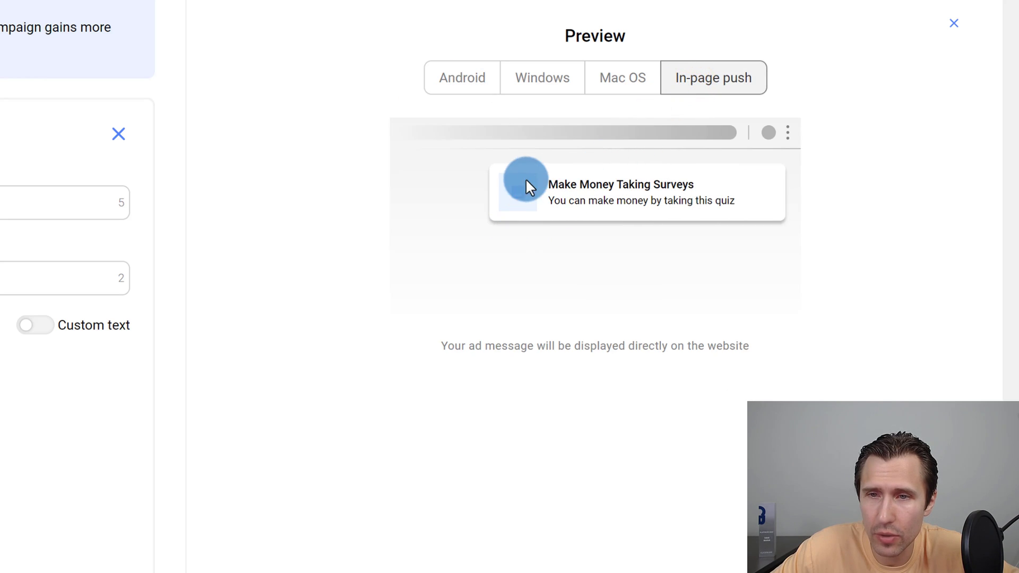
left_click(541, 89)
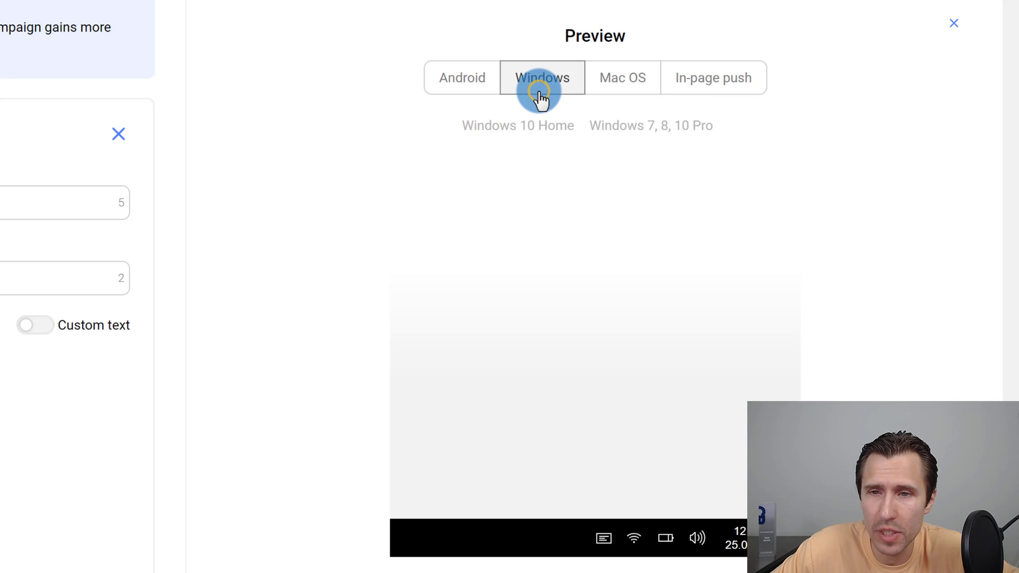
left_click(465, 63)
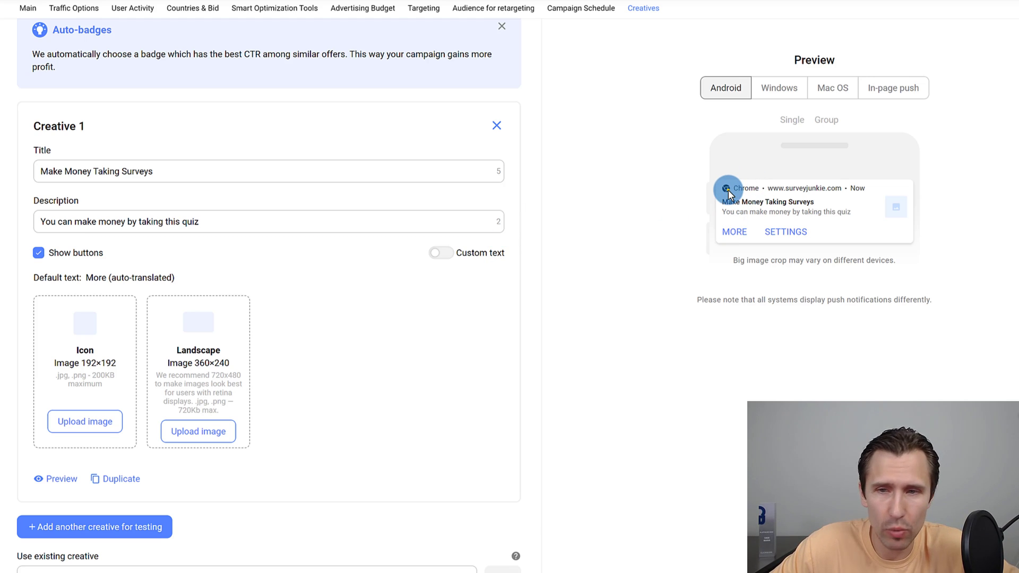
- Turn off auto-badge selection for classic Android push notifications and set Creative 1's badge to Info
scroll(485, 248, "up", 2)
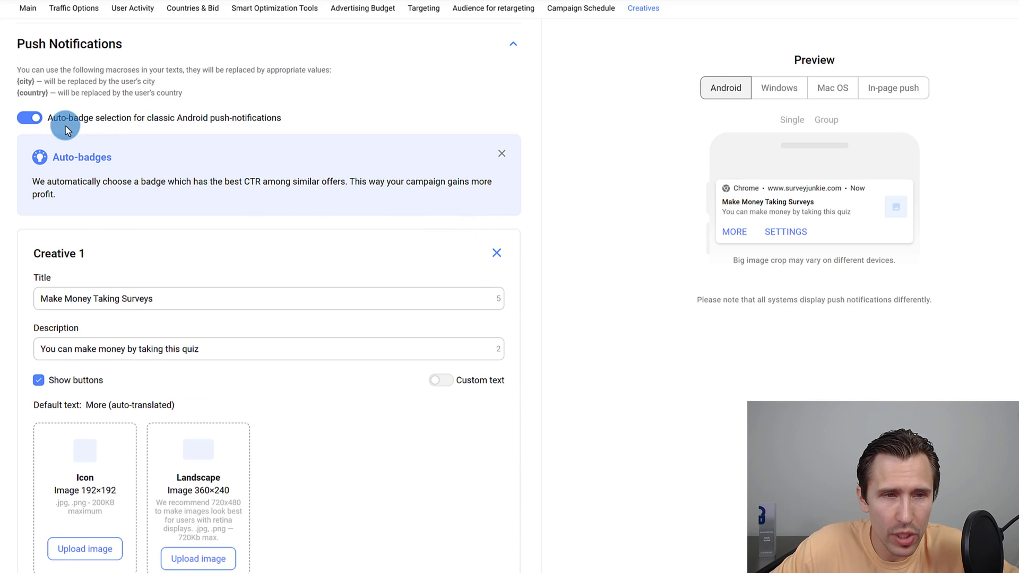
left_click_drag(45, 114, 295, 116)
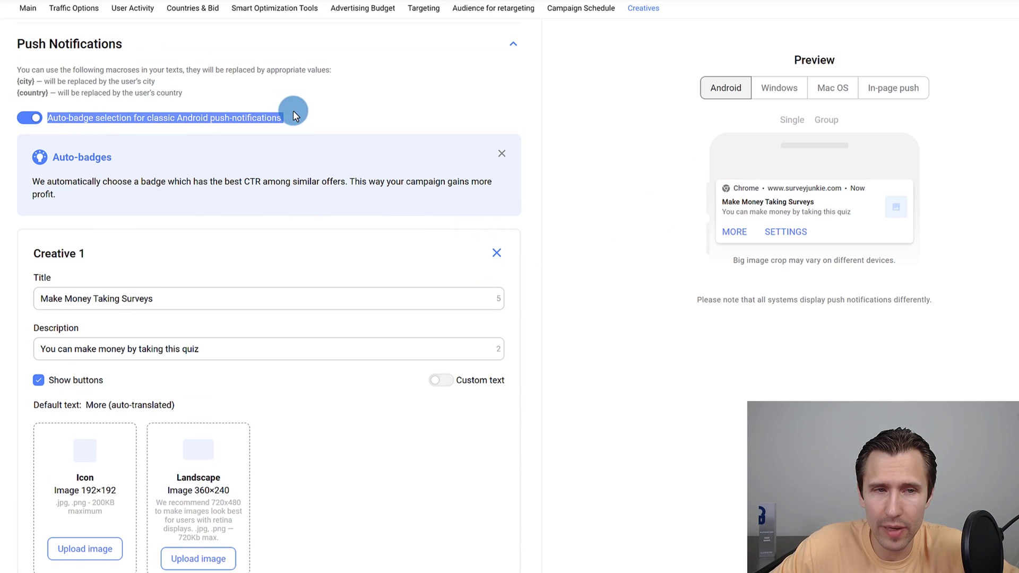
left_click(88, 119)
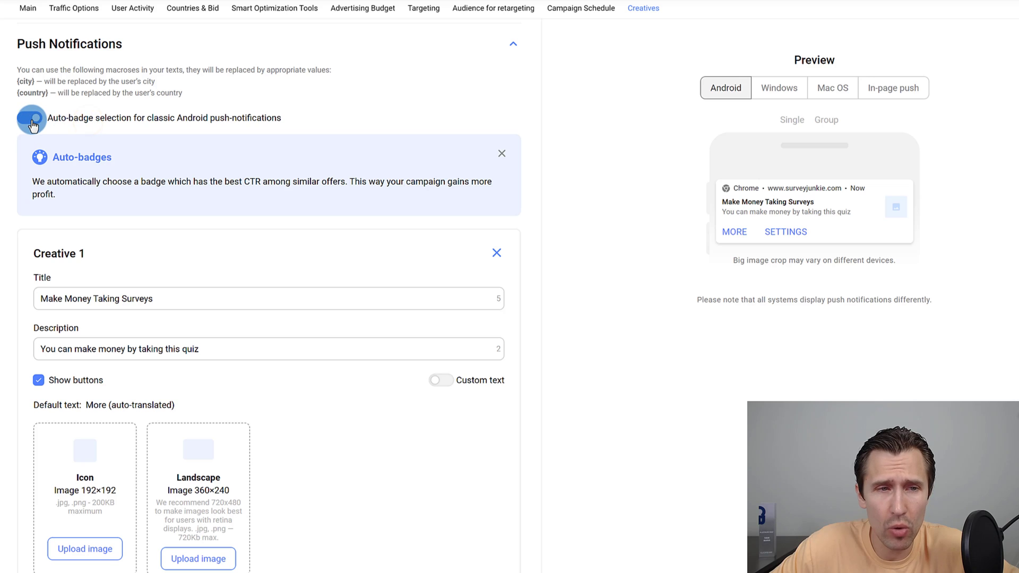
left_click(32, 121)
scroll(141, 325, "down", 1)
left_click(100, 251)
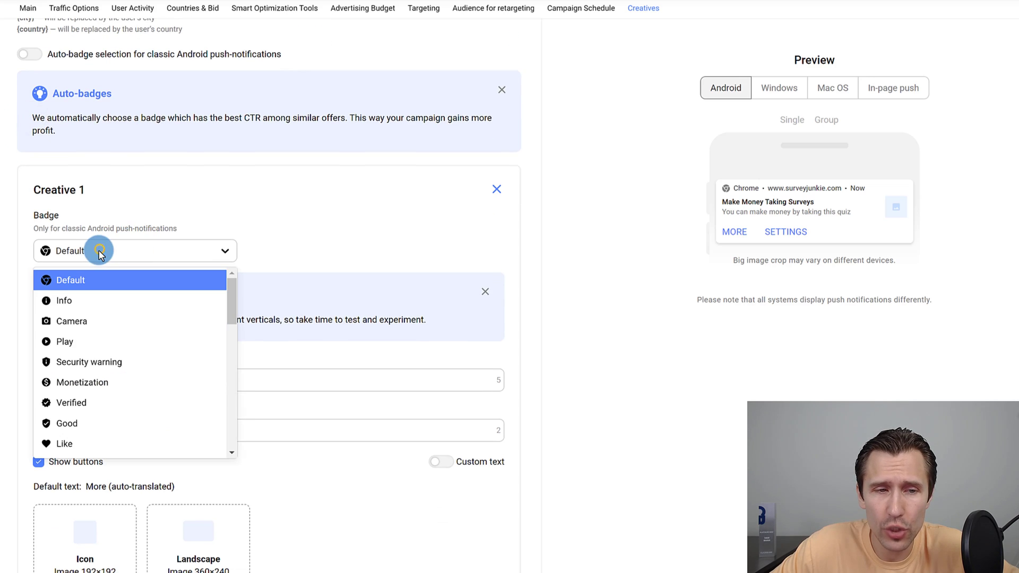
left_click(84, 299)
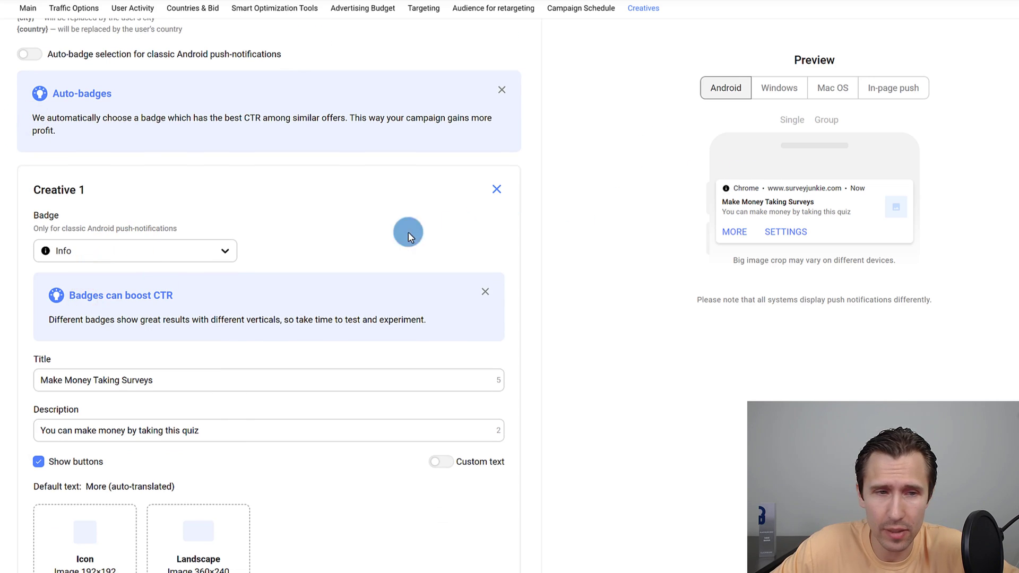
- Try the Play, Verified and Announcement badges on Creative 1
left_click(115, 245)
left_click(96, 341)
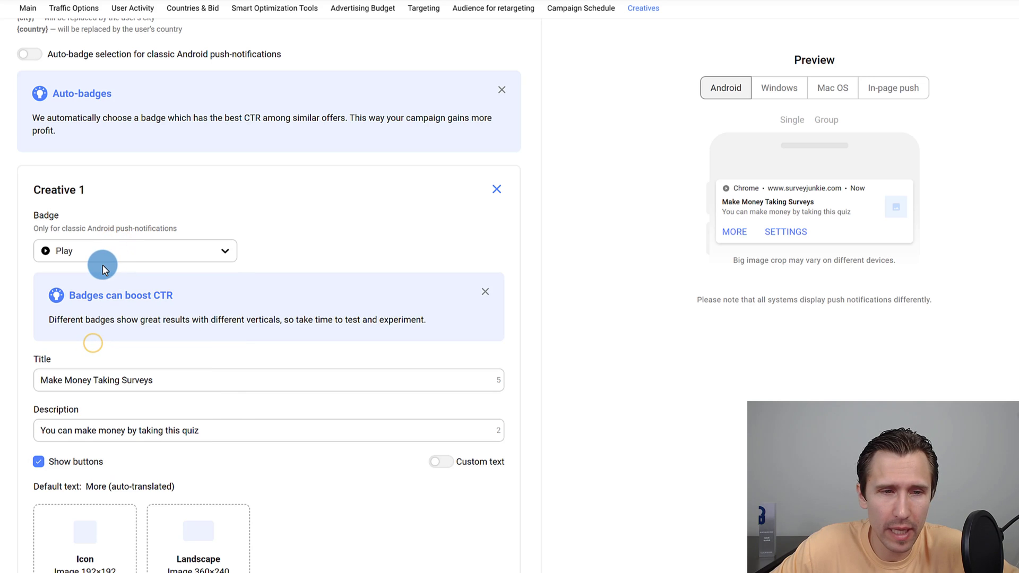
left_click(101, 250)
scroll(101, 329, "down", 3)
left_click(66, 279)
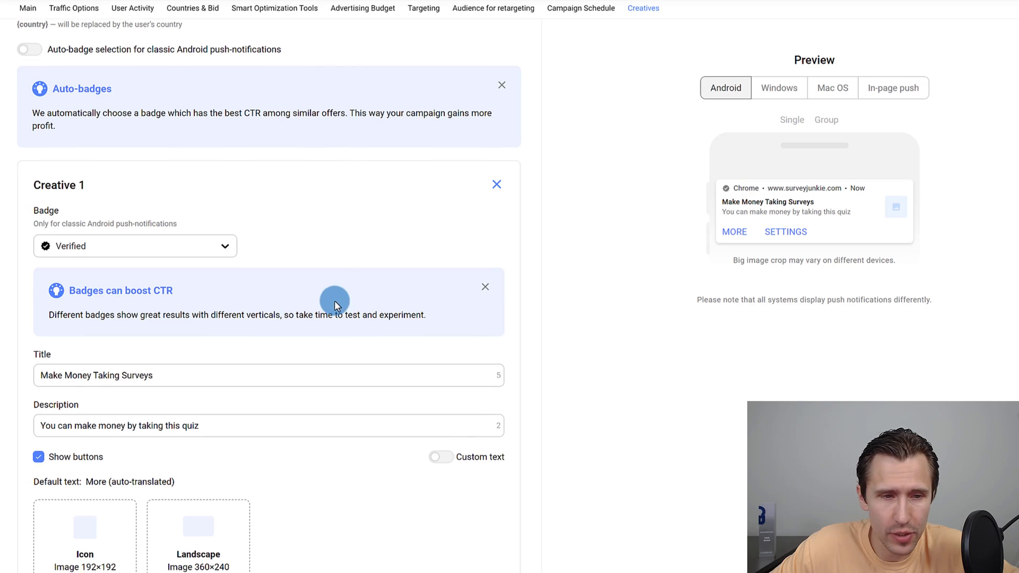
scroll(334, 300, "down", 1)
left_click(103, 192)
scroll(101, 297, "down", 2)
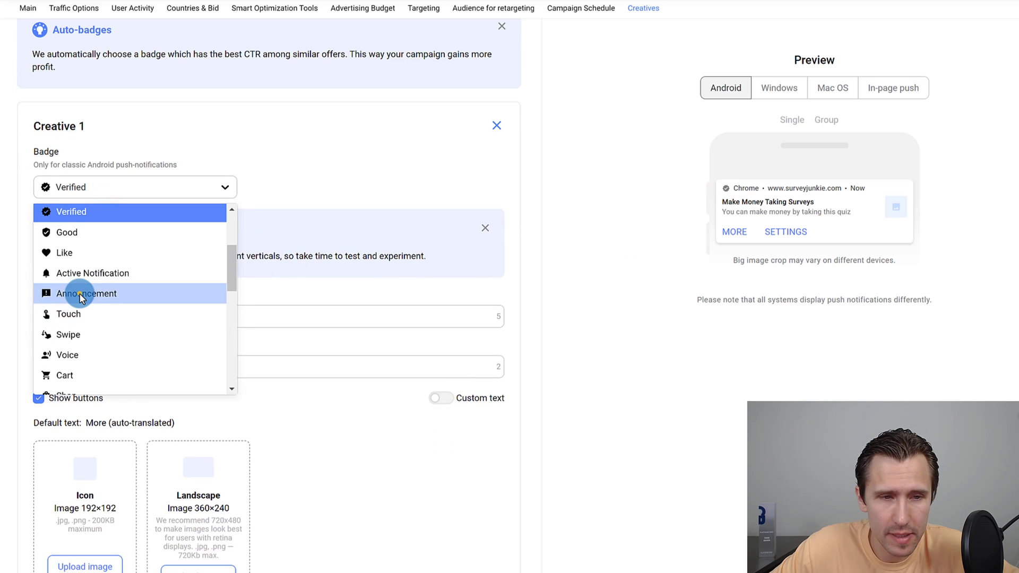
left_click(79, 294)
- Reset Creative 1's badge to Default and turn auto-badge selection for classic Android push notifications back on
left_click(116, 189)
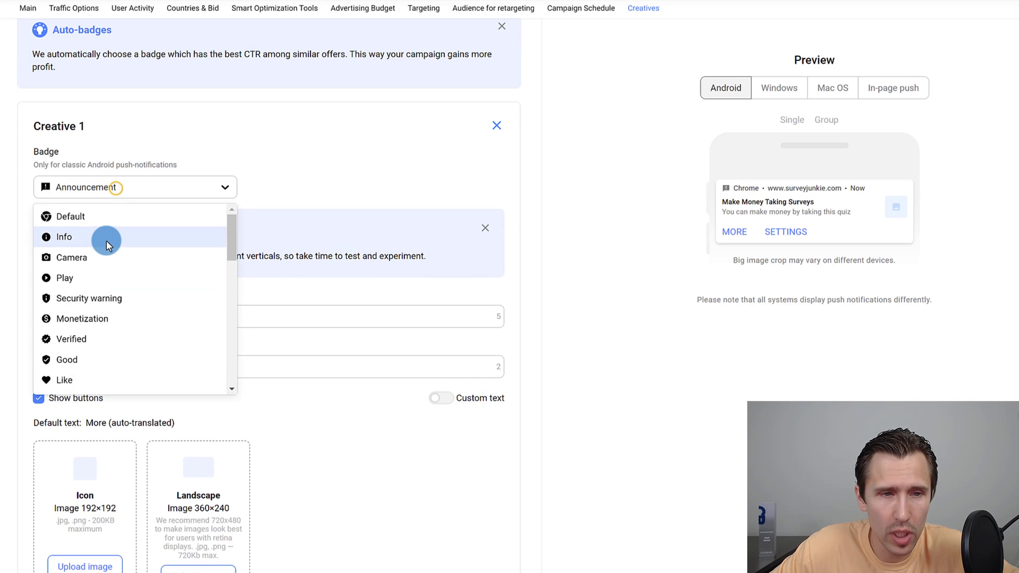
left_click(88, 216)
scroll(237, 246, "up", 3)
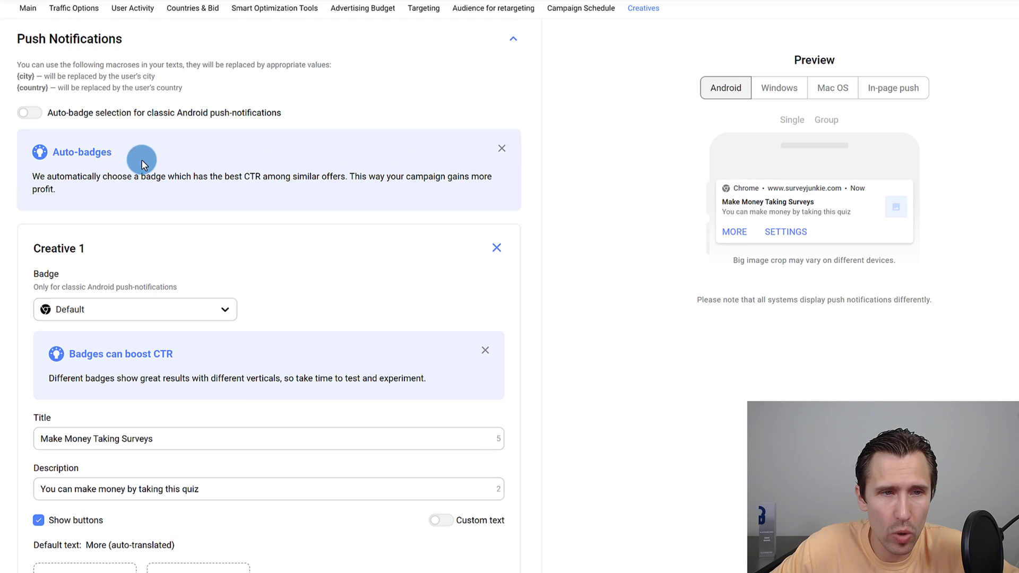
left_click(28, 183)
left_click(353, 175)
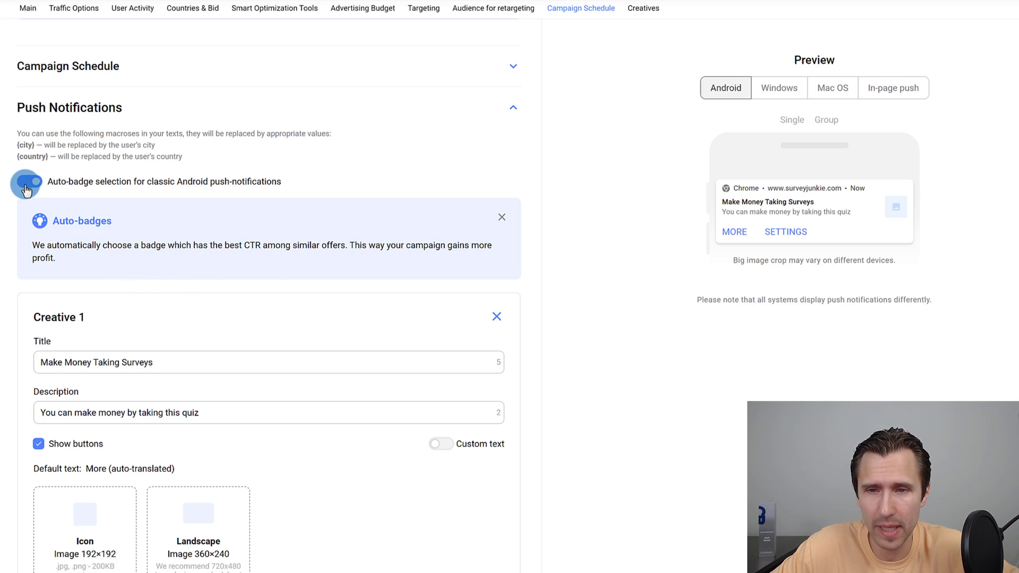
- Upload the dollar-bills picture as Creative 1's icon and crop it, shifting the crop area slightly
scroll(329, 275, "down", 3)
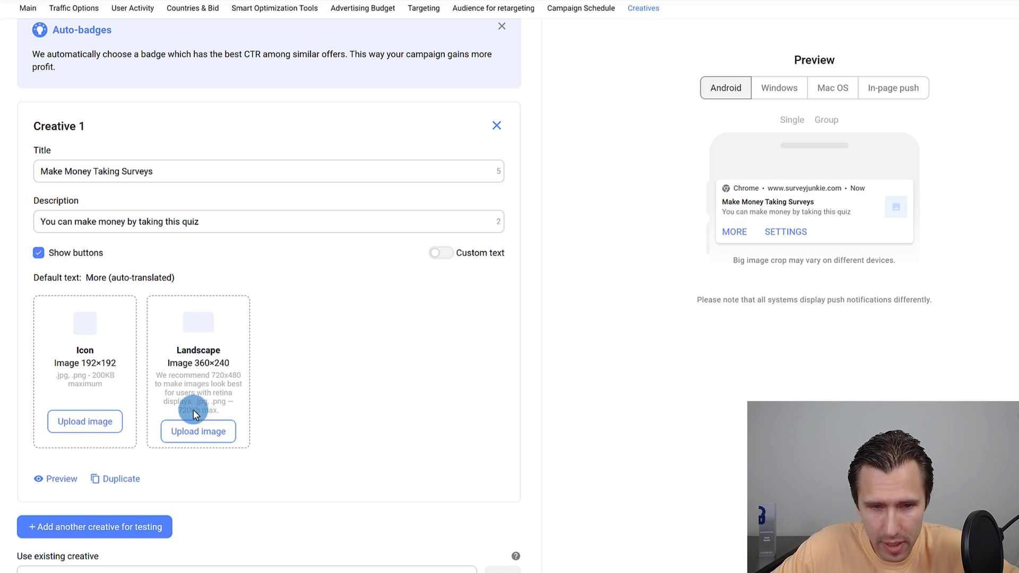
left_click(780, 87)
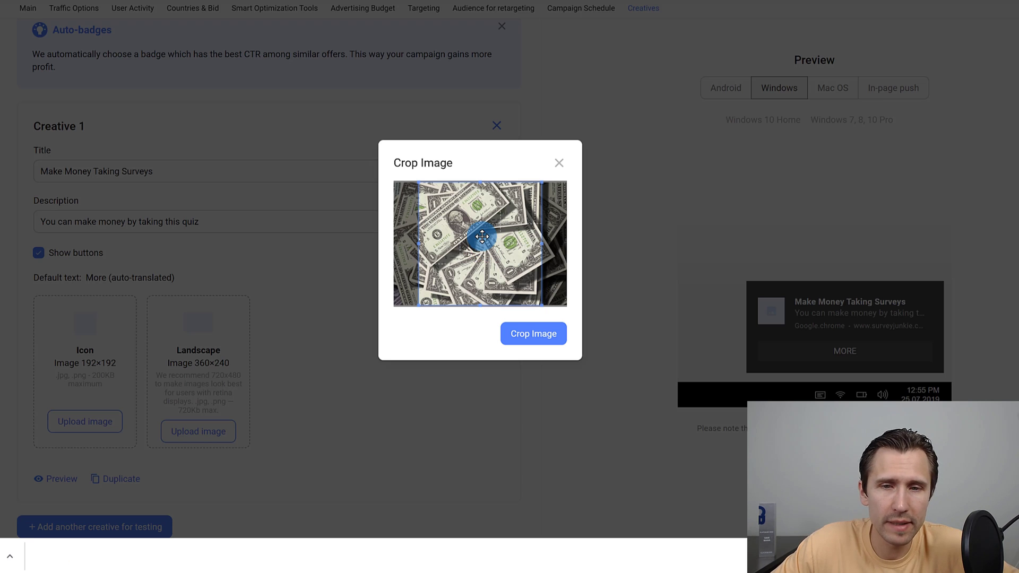
left_click_drag(480, 242, 475, 262)
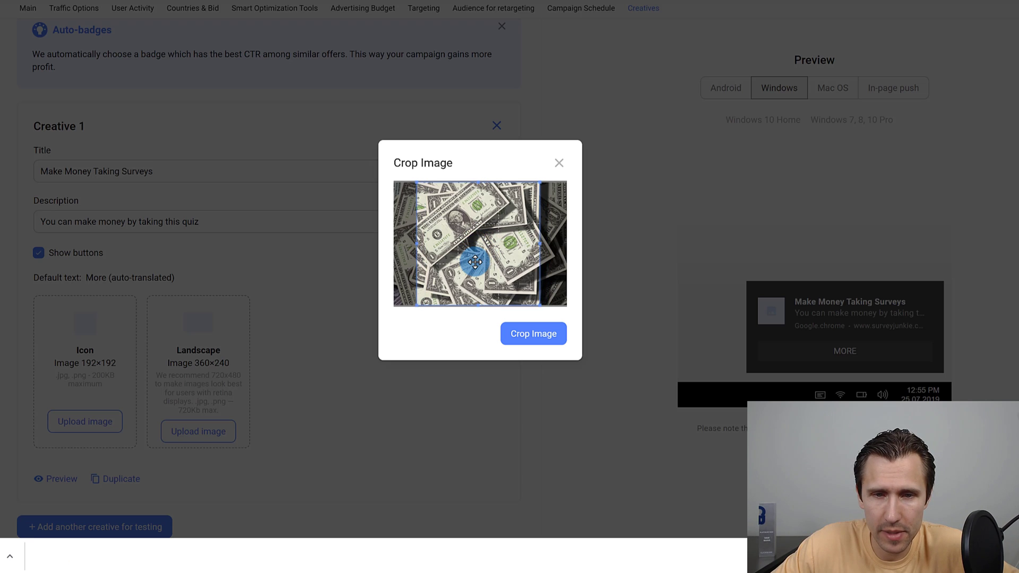
left_click(545, 344)
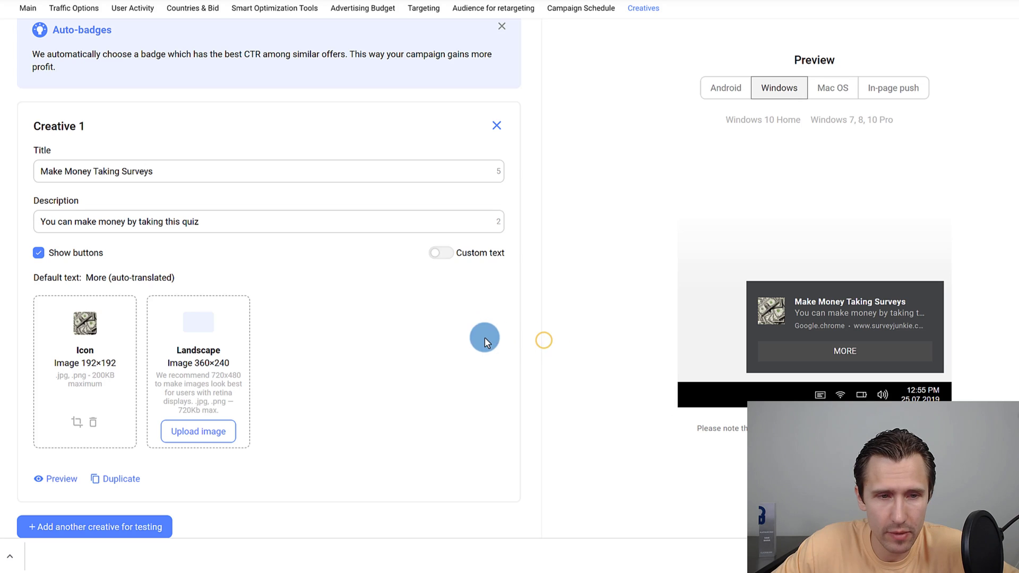
- Try a cropped dollar-bills picture as Creative 1's landscape image in the Android preview, and remove it
left_click(732, 88)
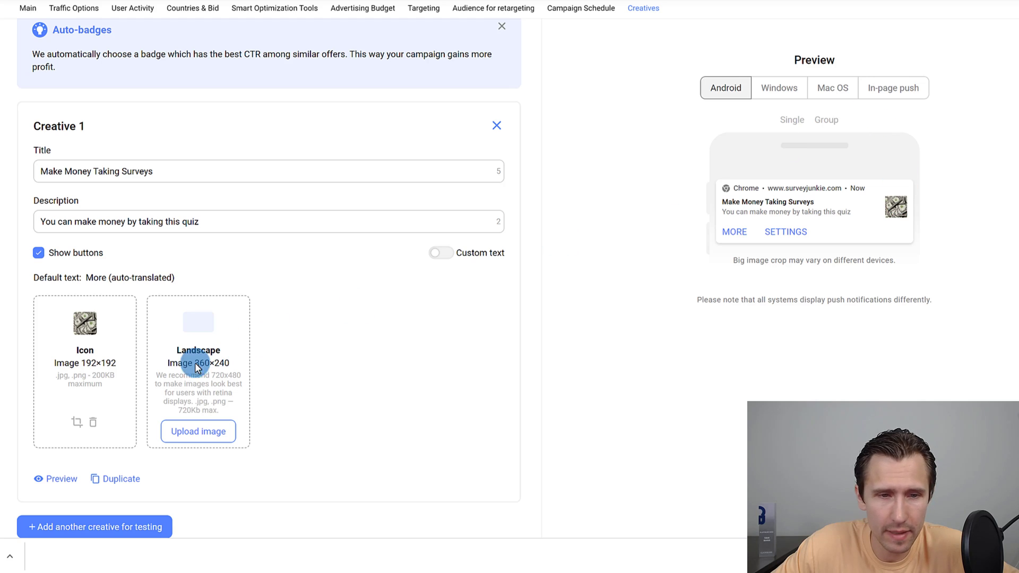
left_click(191, 440)
left_click(139, 27)
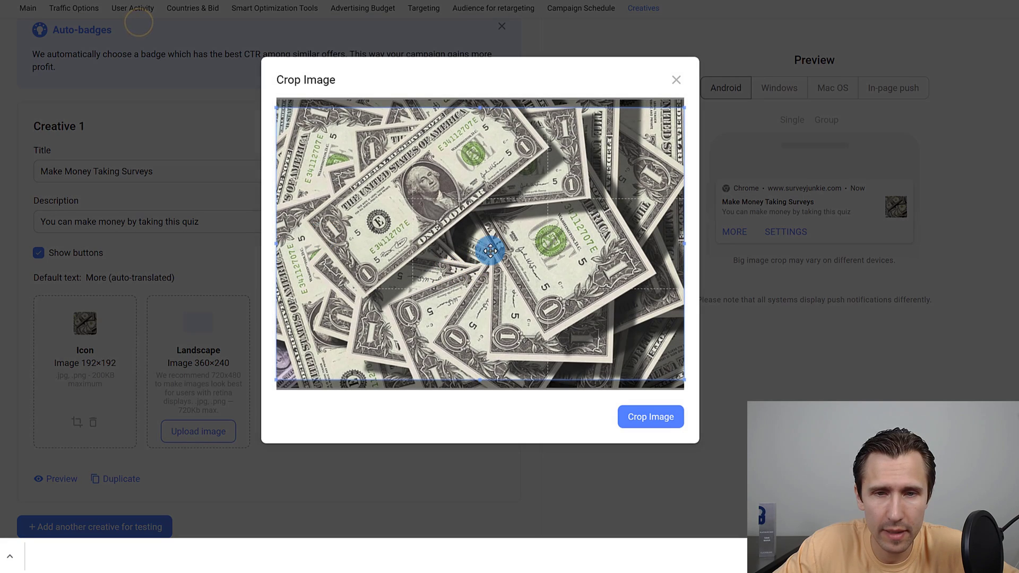
left_click_drag(464, 233, 464, 198)
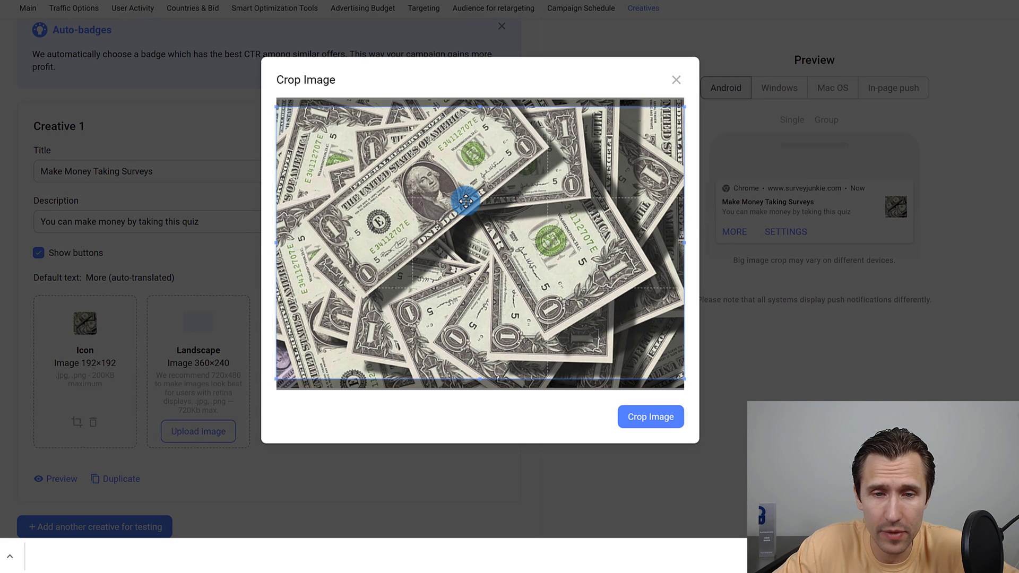
left_click(630, 422)
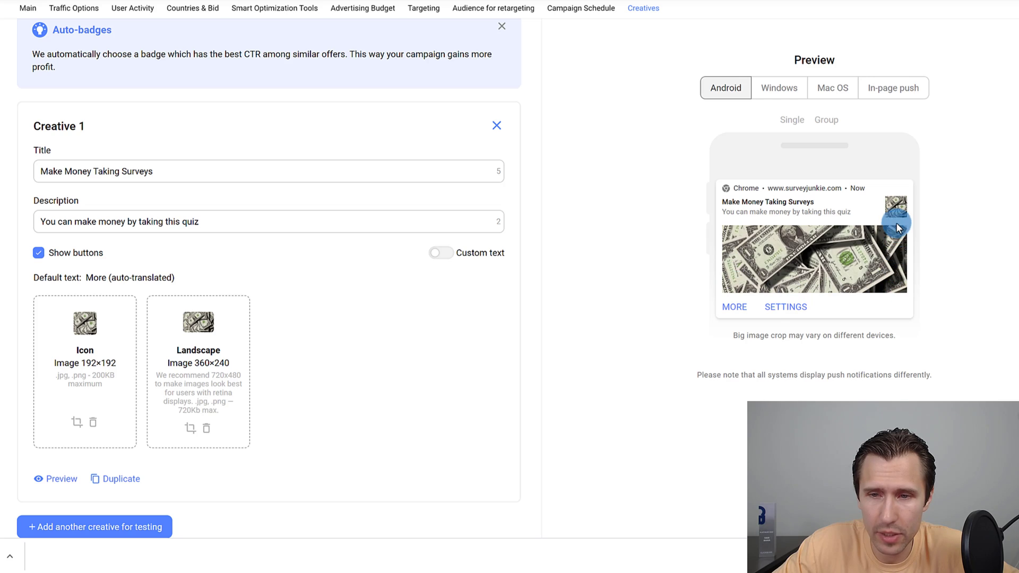
left_click(206, 428)
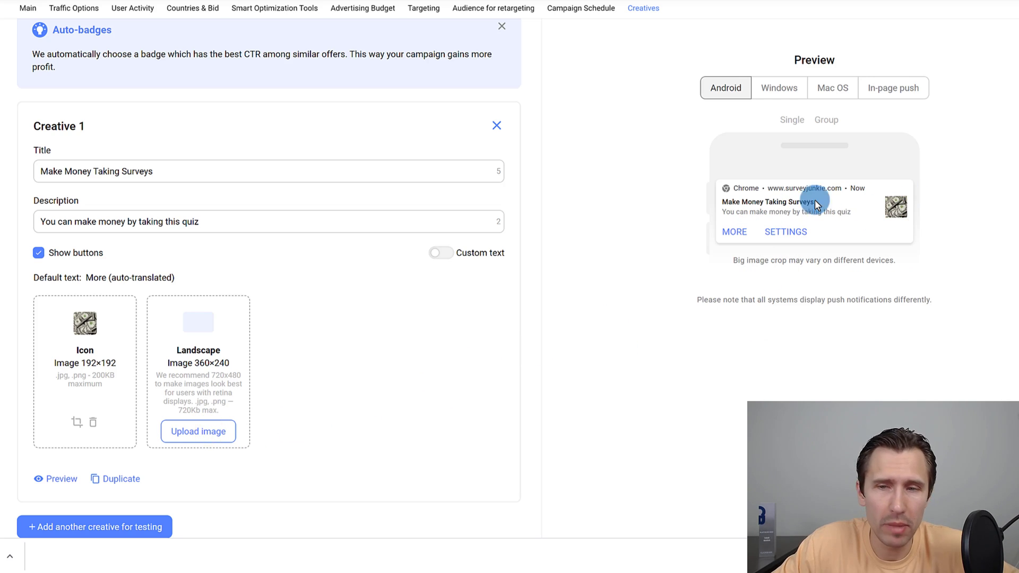
- Check the icon-only notification in the Windows, Mac OS and Android previews
left_click(778, 85)
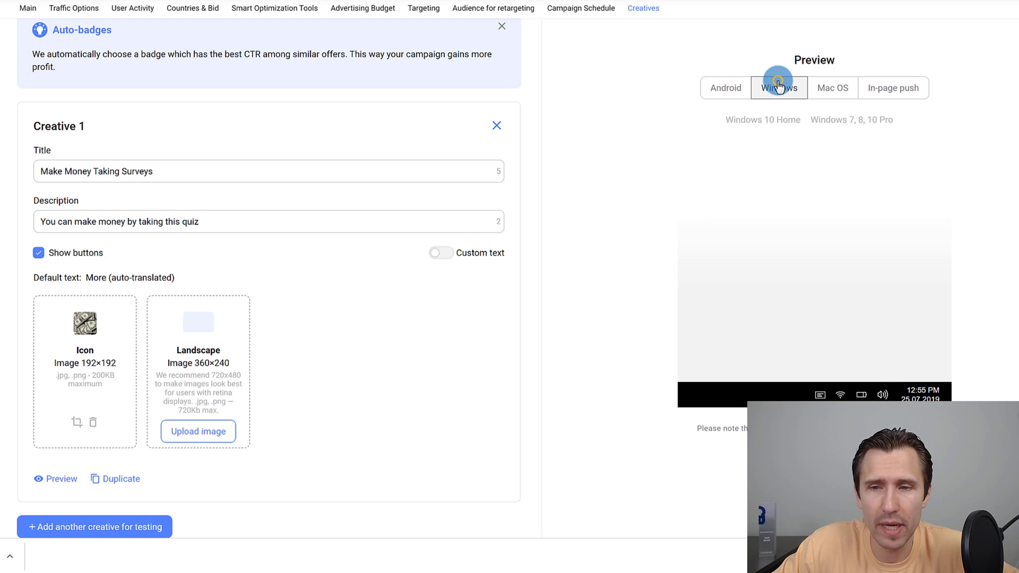
left_click(843, 85)
left_click(735, 88)
scroll(483, 343, "down", 1)
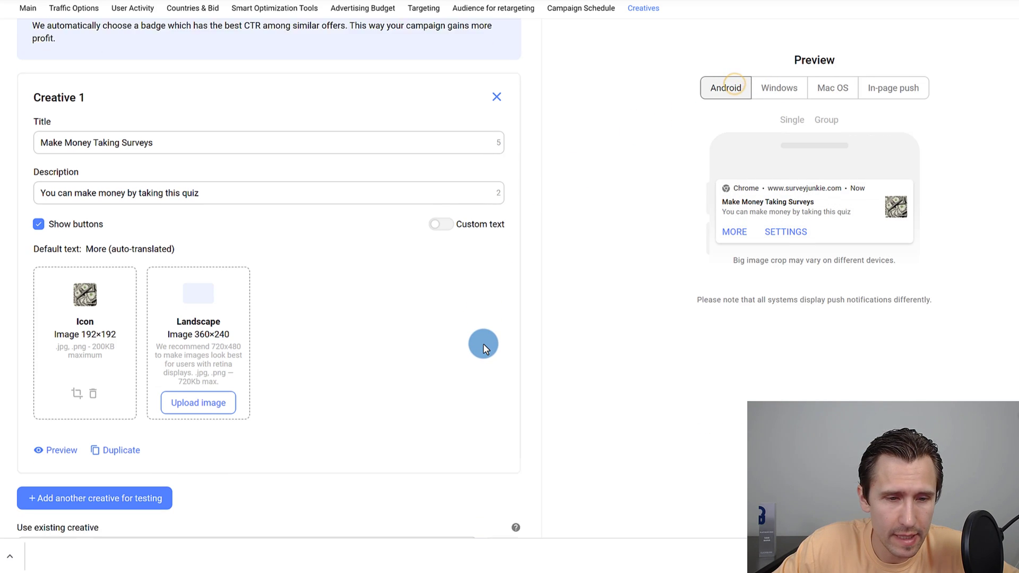
scroll(484, 343, "up", 1)
- Hide Creative 1's buttons to compare the Android preview, and show them again
left_click(76, 253)
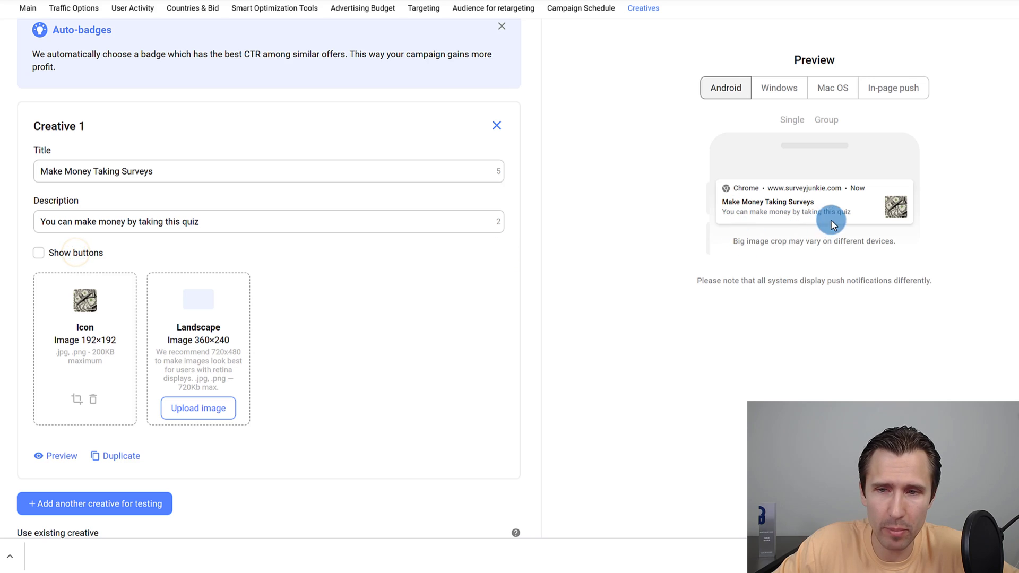
left_click(77, 254)
left_click(77, 254)
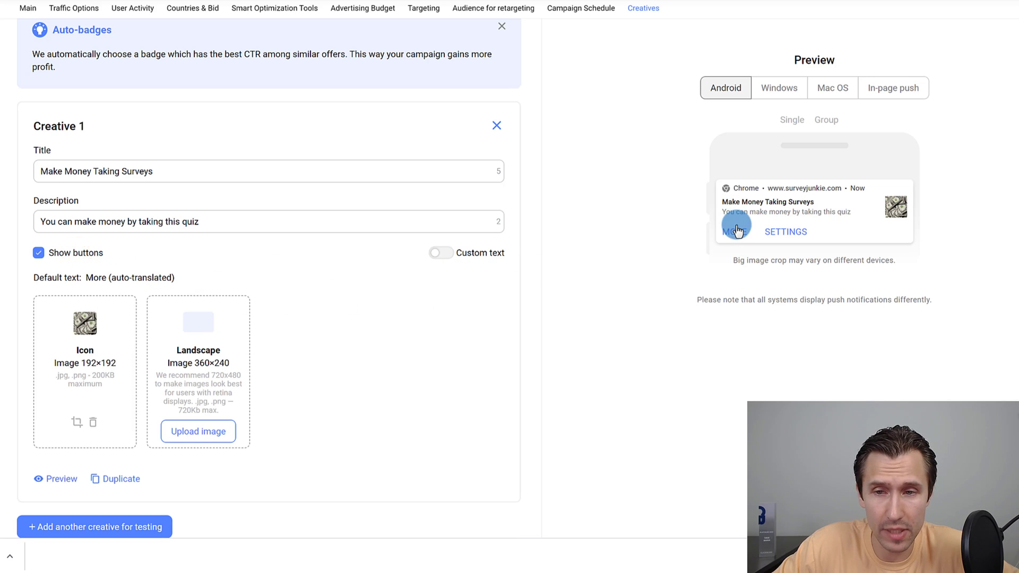
- Enable custom button text for Creative 1 and set it to "Click Here"
left_click(435, 253)
left_click(369, 297)
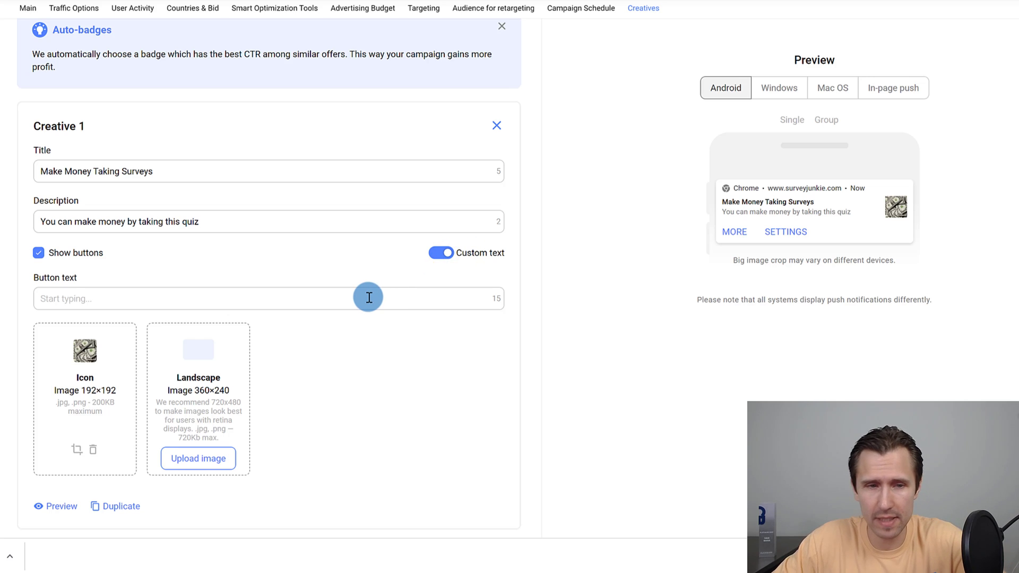
type("Click Here")
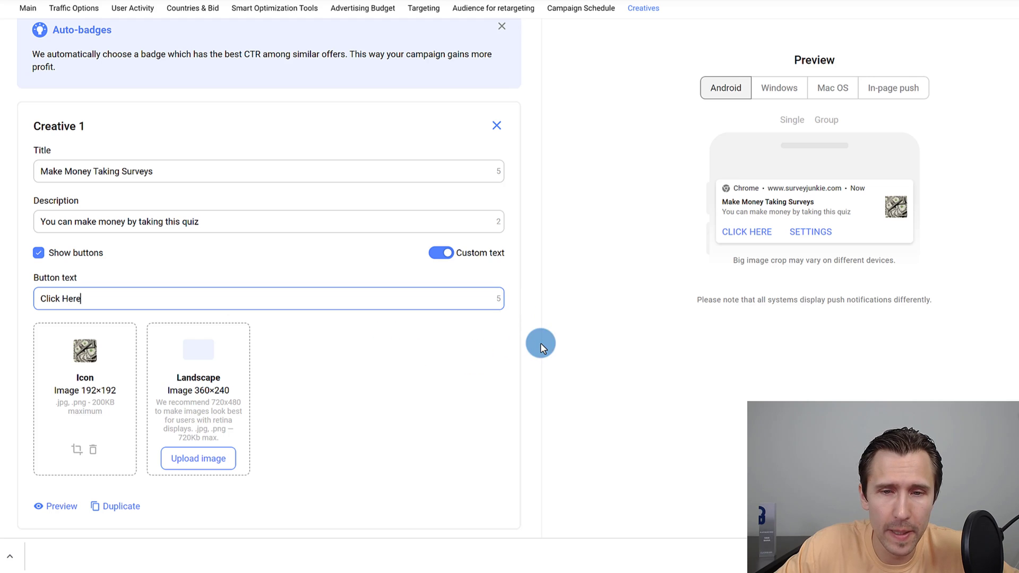
- Duplicate Creative 1 to get a second creative for testing
scroll(361, 355, "down", 5)
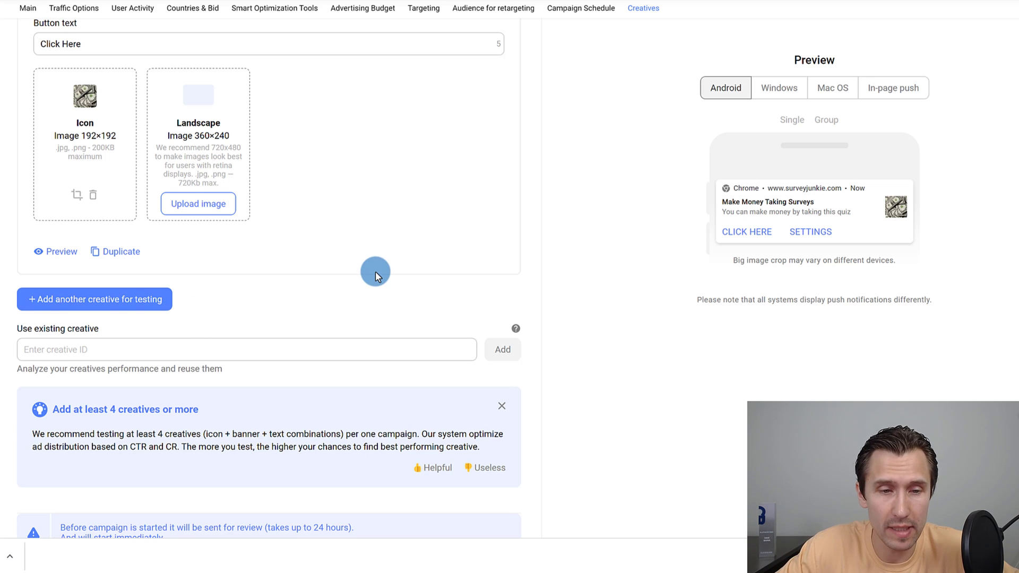
scroll(374, 272, "down", 2)
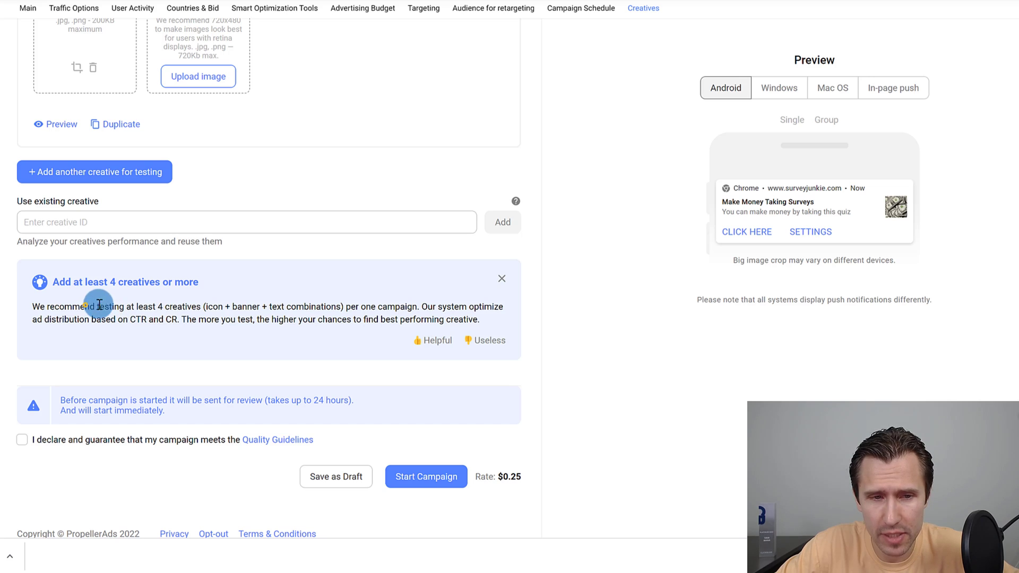
left_click_drag(99, 305, 215, 305)
left_click(254, 302)
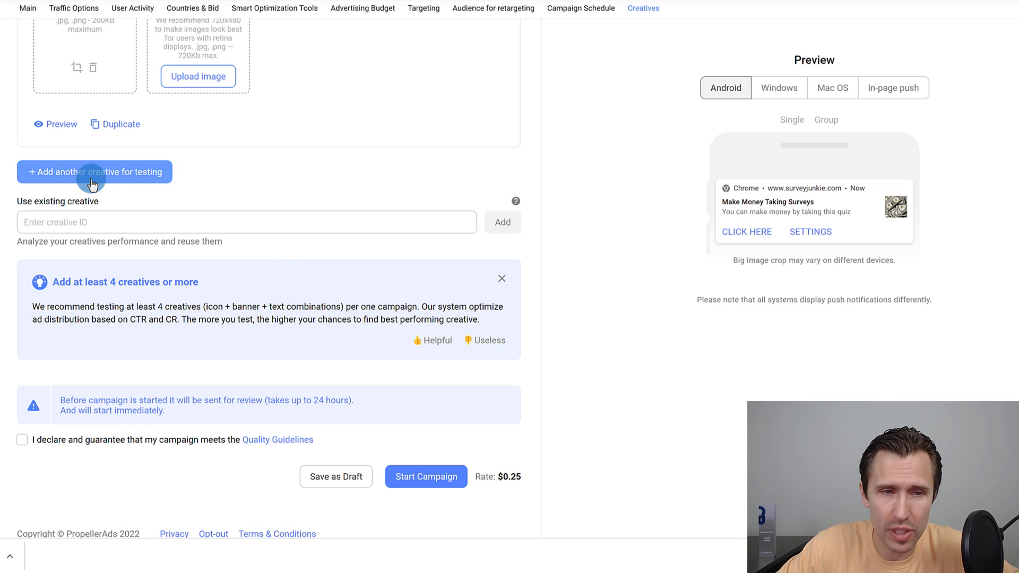
left_click(115, 126)
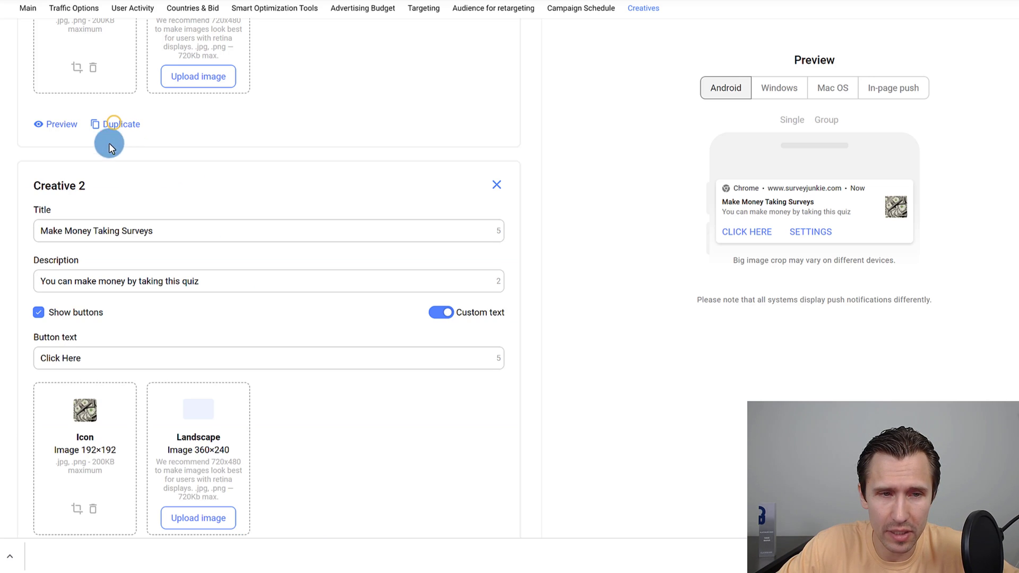
- Replace Creative 2's title with "Want to Make Money Now?"
left_click(165, 231)
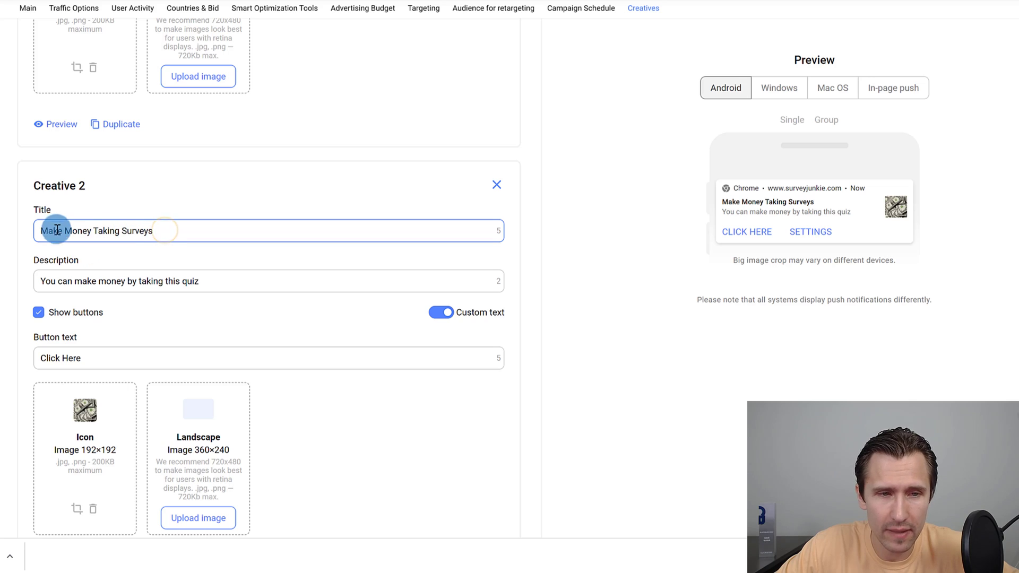
left_click_drag(172, 228, 6, 232)
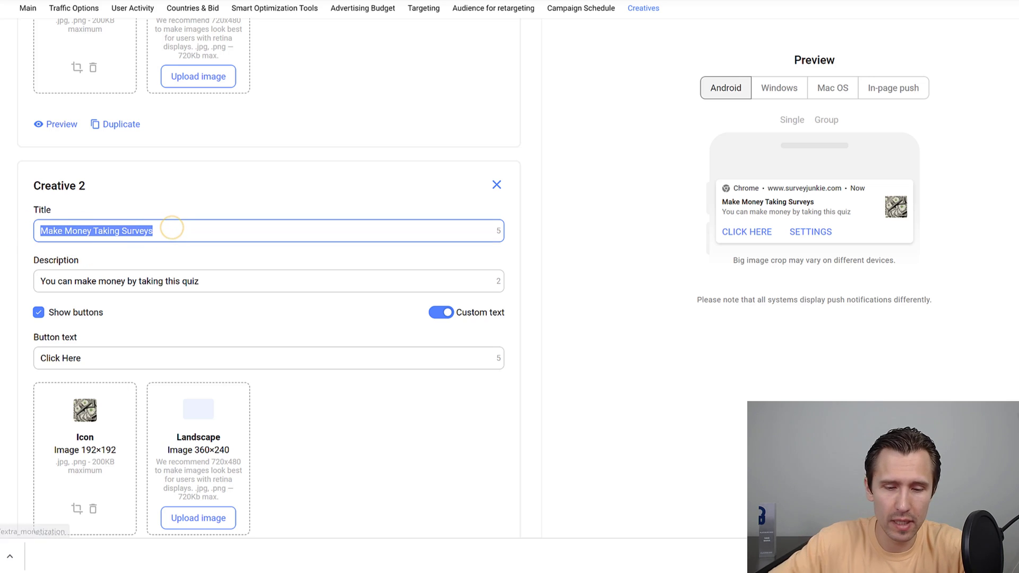
type("Wa")
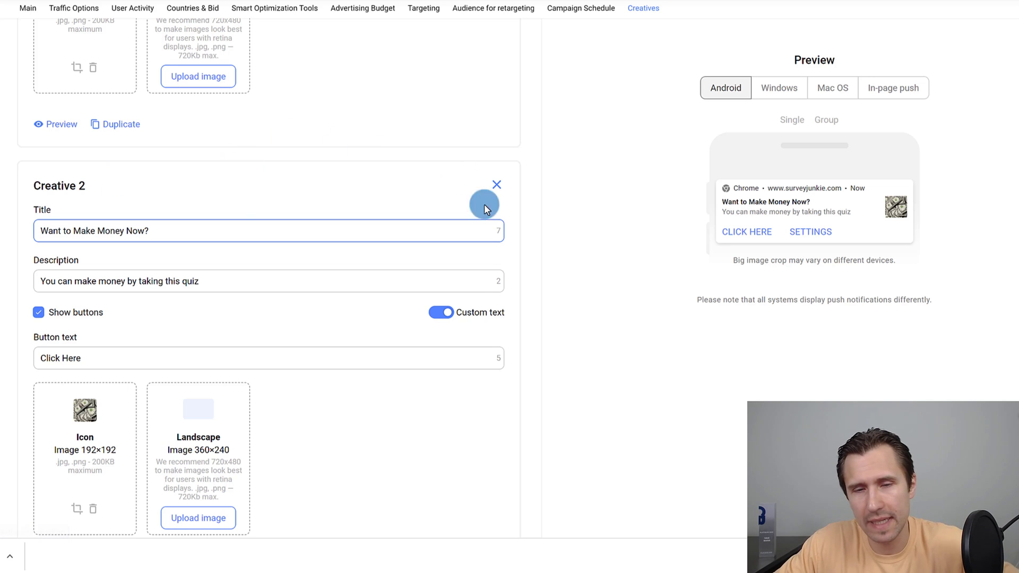
left_click(593, 285)
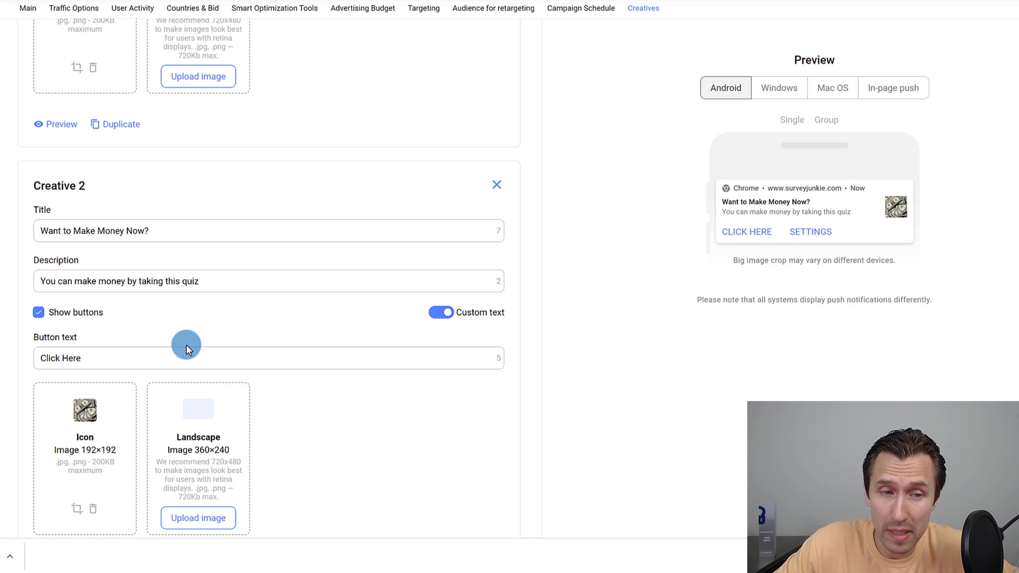
- Turn off auto-badge selection to check the badge settings of both creatives, and turn it back on
scroll(243, 350, "up", 5)
scroll(408, 406, "up", 2)
scroll(432, 405, "down", 5)
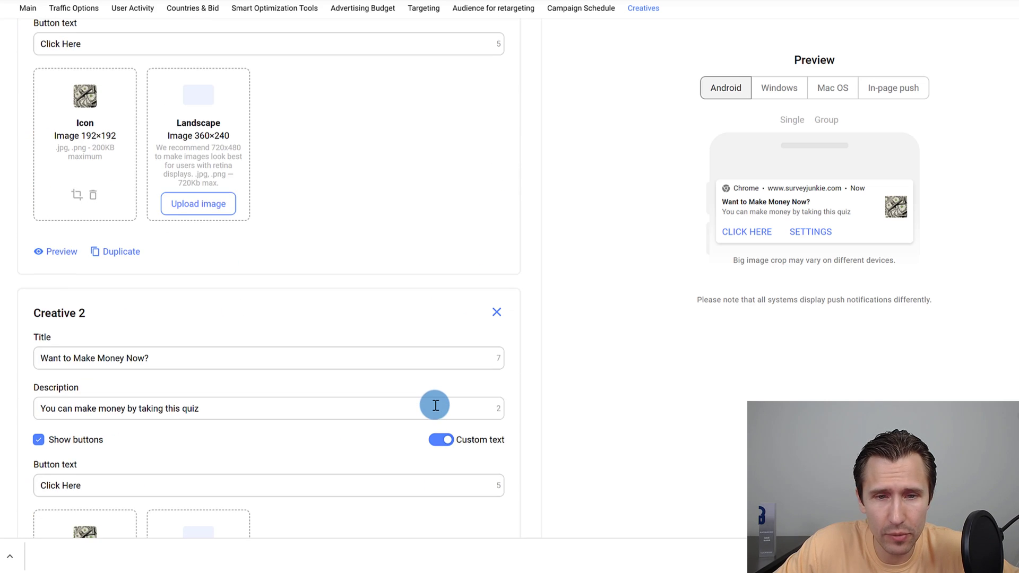
scroll(318, 345, "up", 7)
left_click(32, 118)
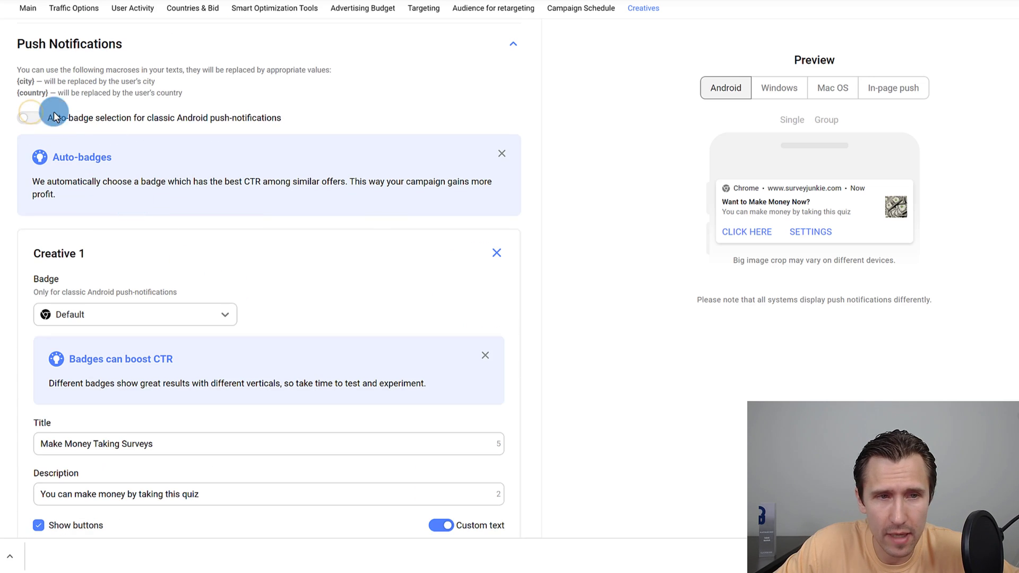
scroll(175, 320, "down", 7)
scroll(106, 361, "down", 3)
scroll(164, 382, "up", 10)
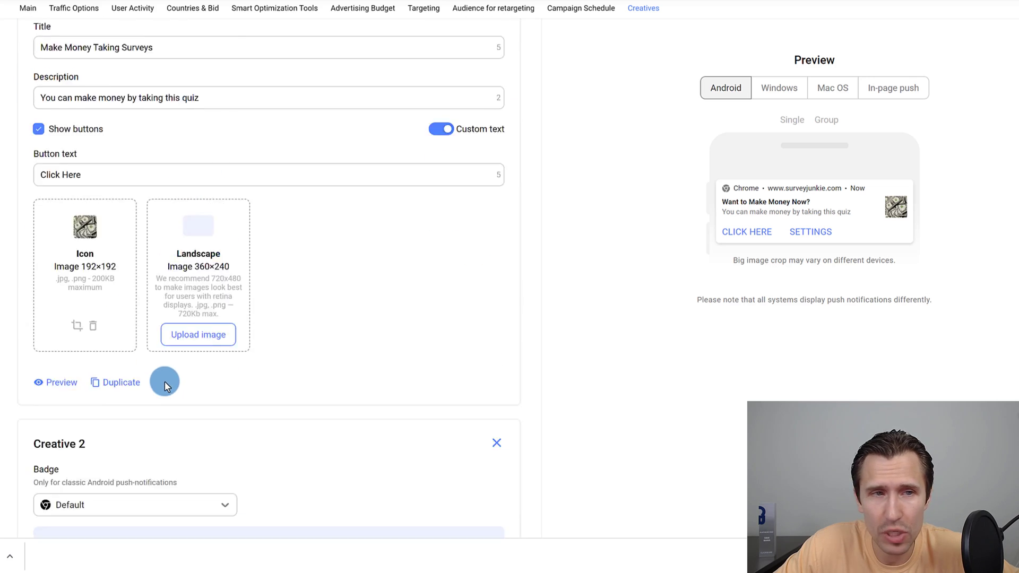
left_click(29, 117)
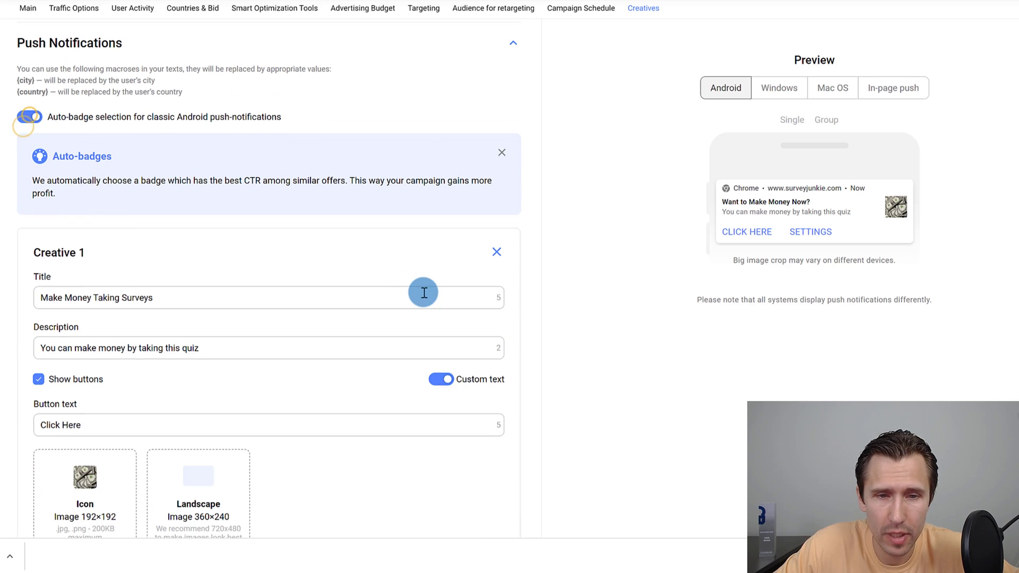
- View the campaign quality guidelines, declare that the campaign meets them, and start the campaign
scroll(423, 292, "down", 15)
scroll(221, 298, "down", 3)
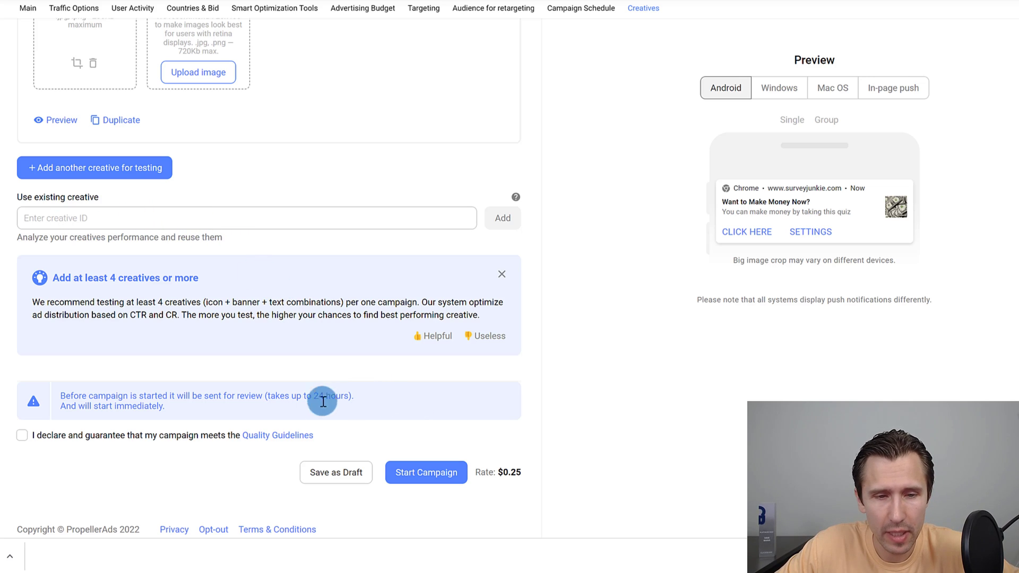
left_click(283, 436)
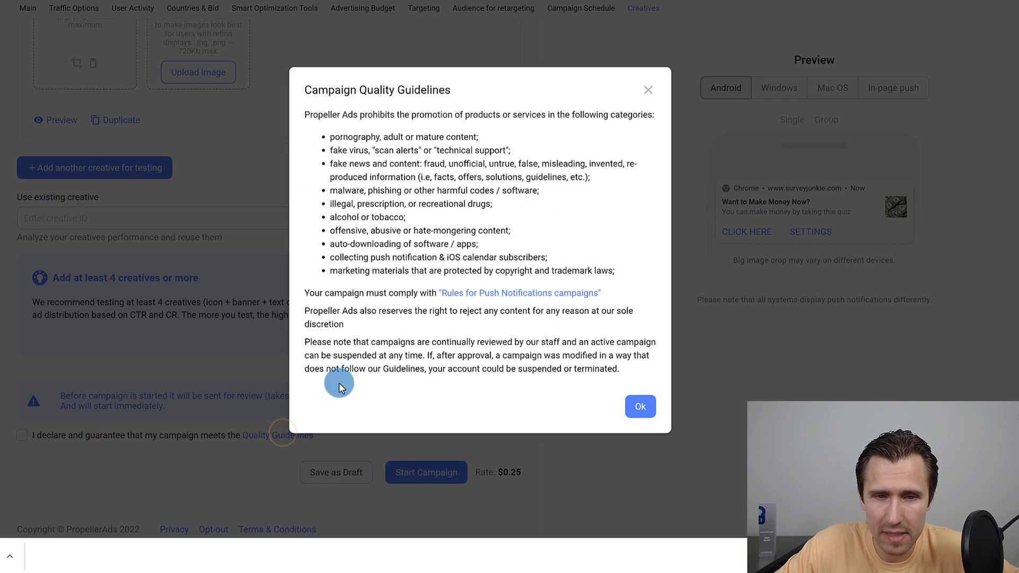
left_click(648, 89)
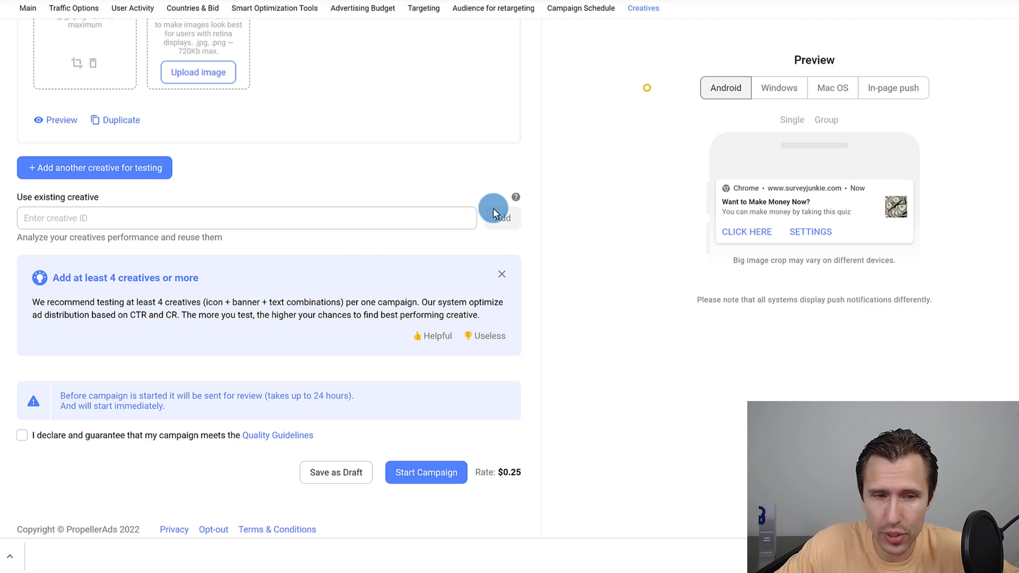
left_click(21, 440)
left_click(399, 463)
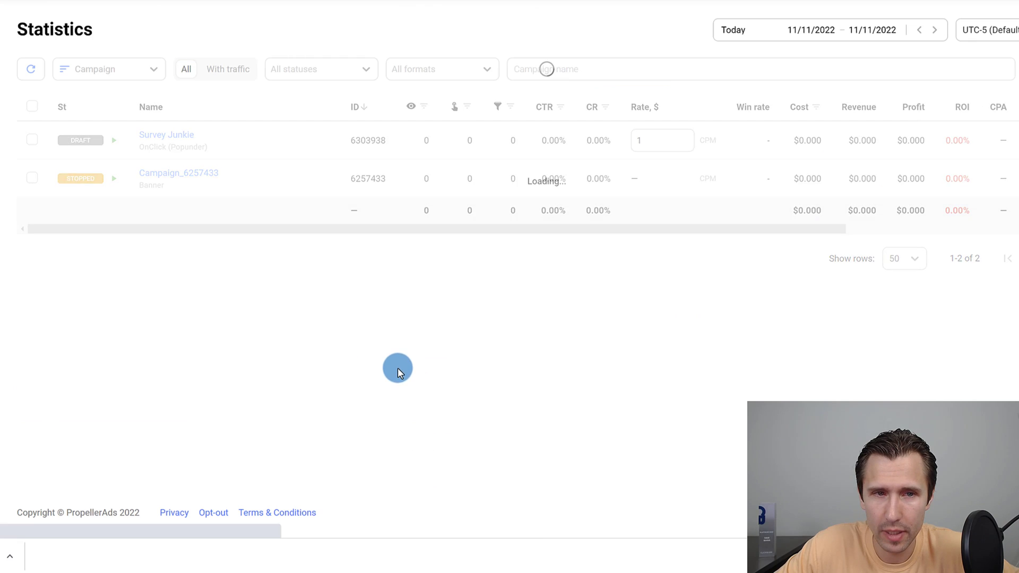
- Edit the newly submitted push campaign and rename it "[Push Notifications] Survey Junkie"
mouse_move(132, 211)
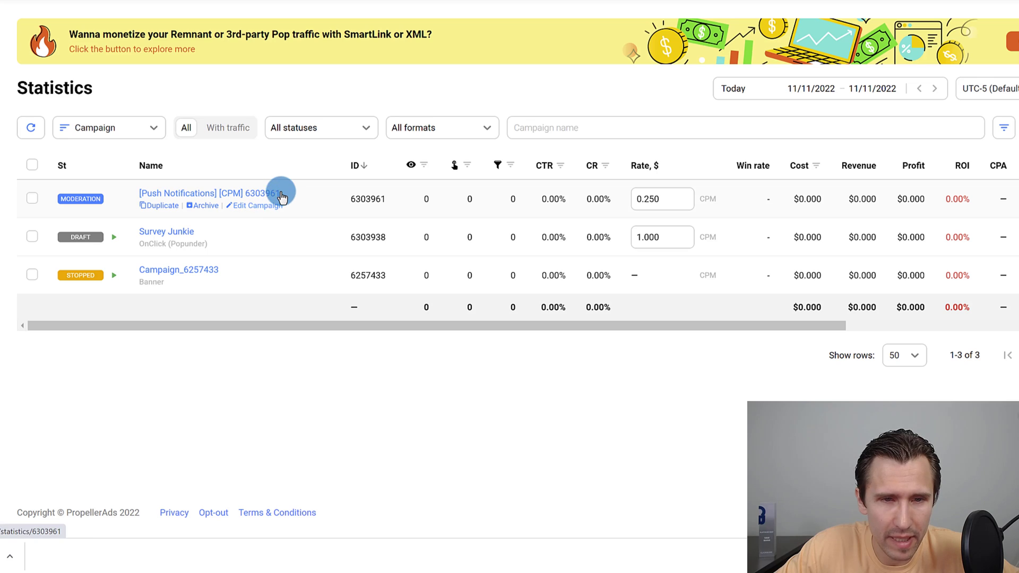
left_click(252, 211)
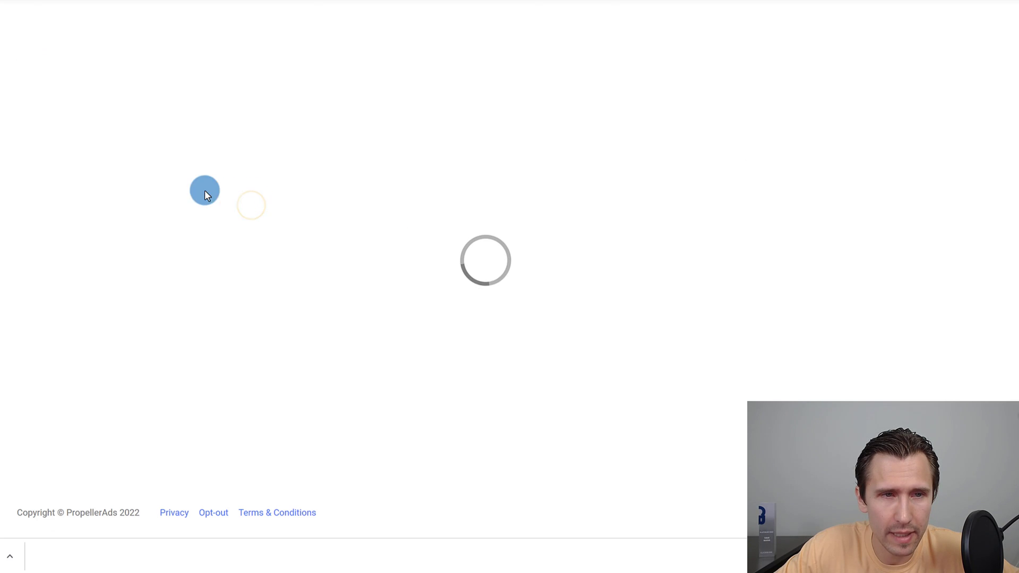
left_click_drag(182, 97, 105, 101)
type("Survey Junkie")
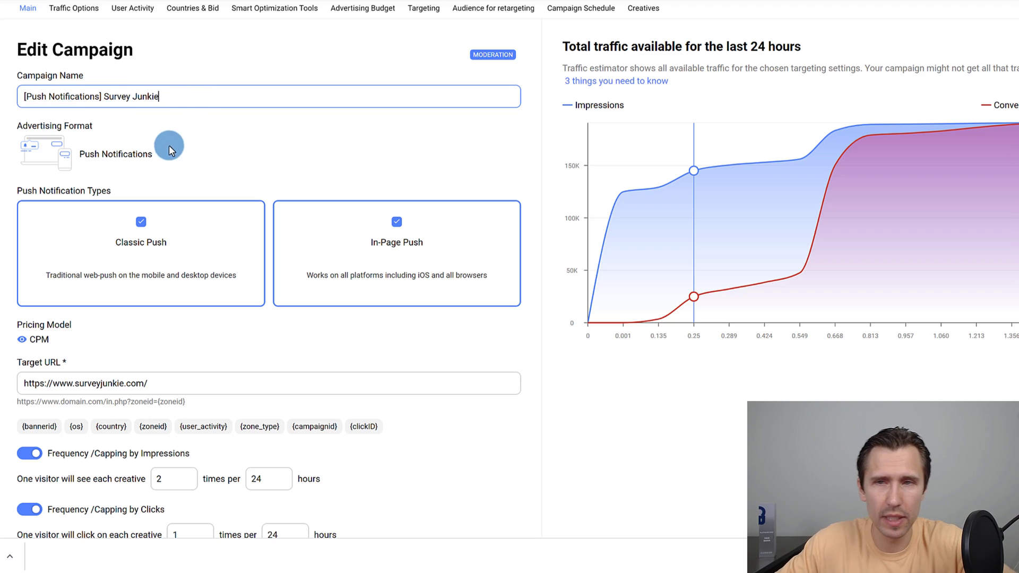
scroll(406, 237, "down", 20)
scroll(358, 325, "down", 20)
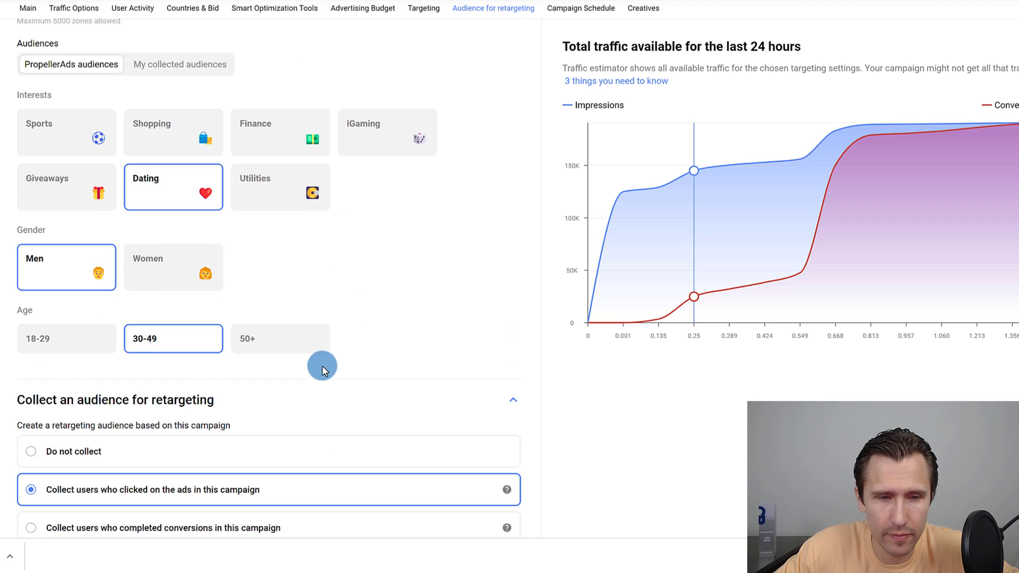
scroll(270, 407, "down", 5)
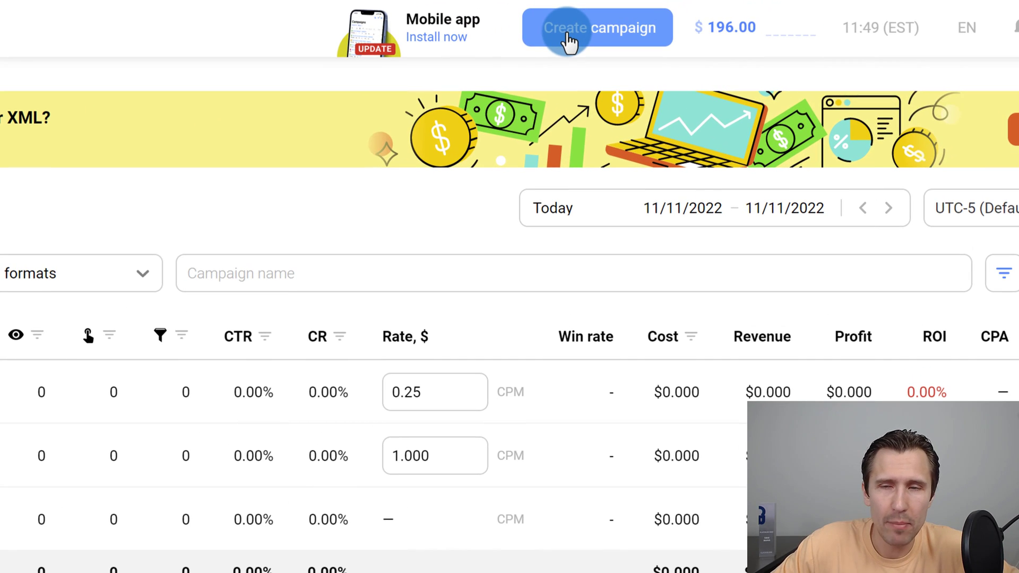
- Create a new campaign with the Interstitial advertising format and the CPM pricing model
left_click(568, 41)
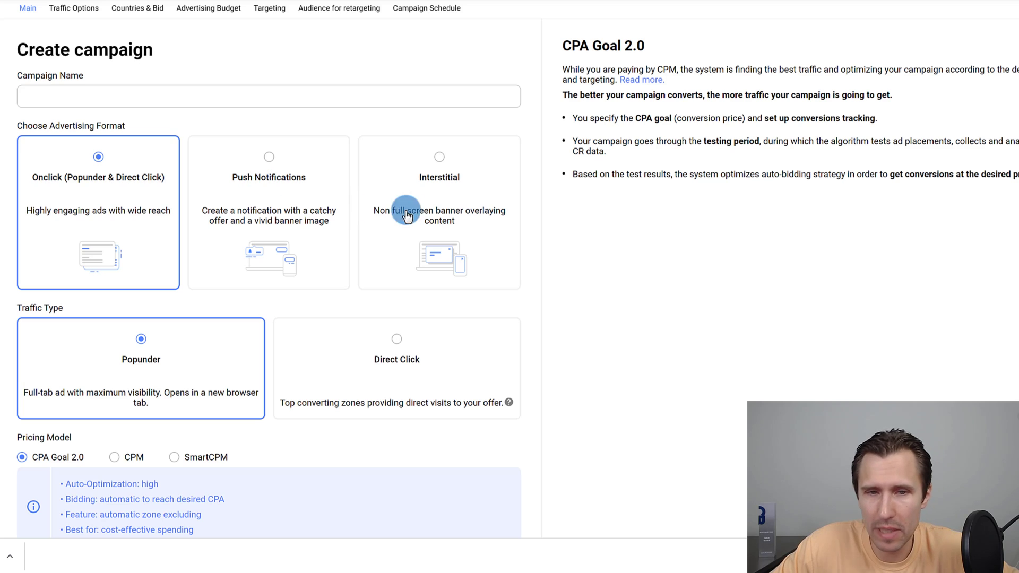
left_click(433, 199)
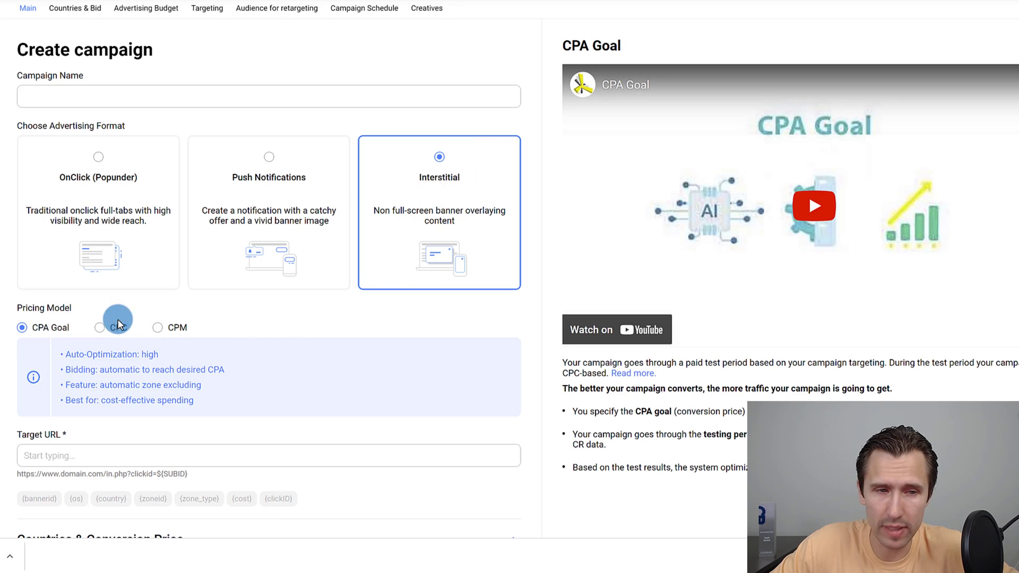
scroll(159, 297, "down", 1)
left_click(159, 267)
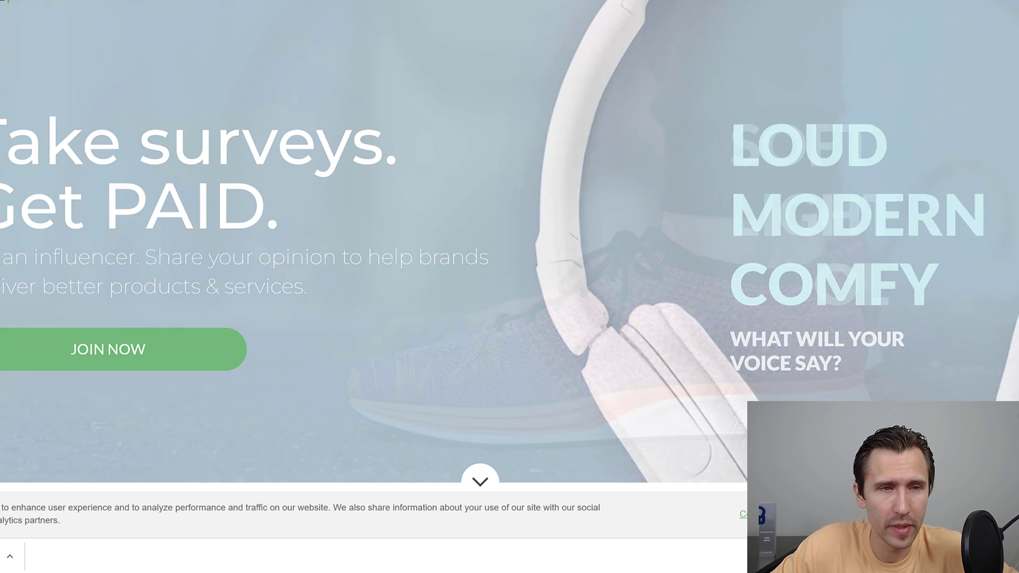
right_click(69, 3)
left_click(121, 19)
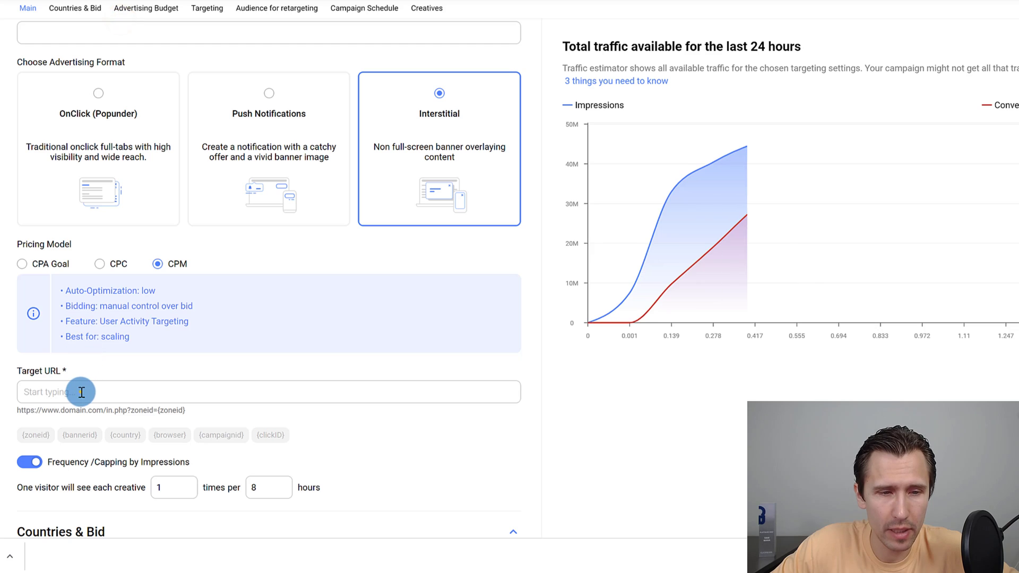
right_click(82, 392)
left_click(137, 258)
- Target the United States and set its CPM bid to $0.50
scroll(257, 321, "down", 3)
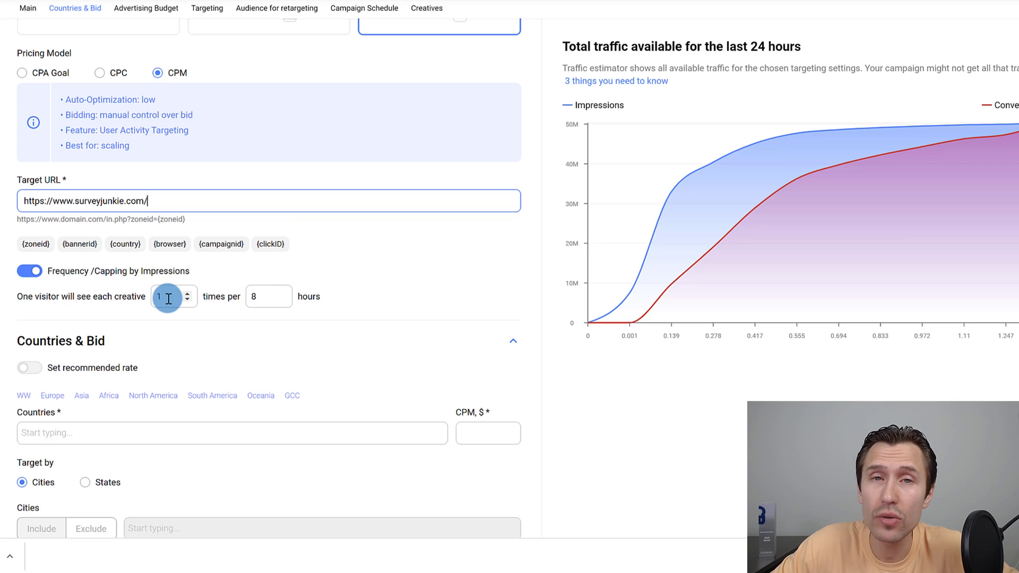
scroll(298, 267, "down", 2)
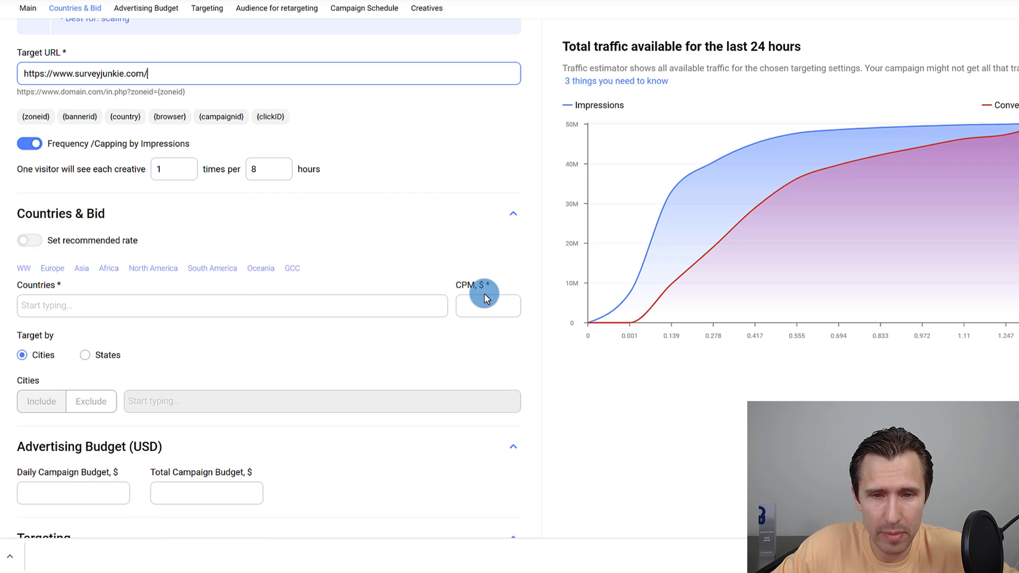
left_click(166, 301)
type("united")
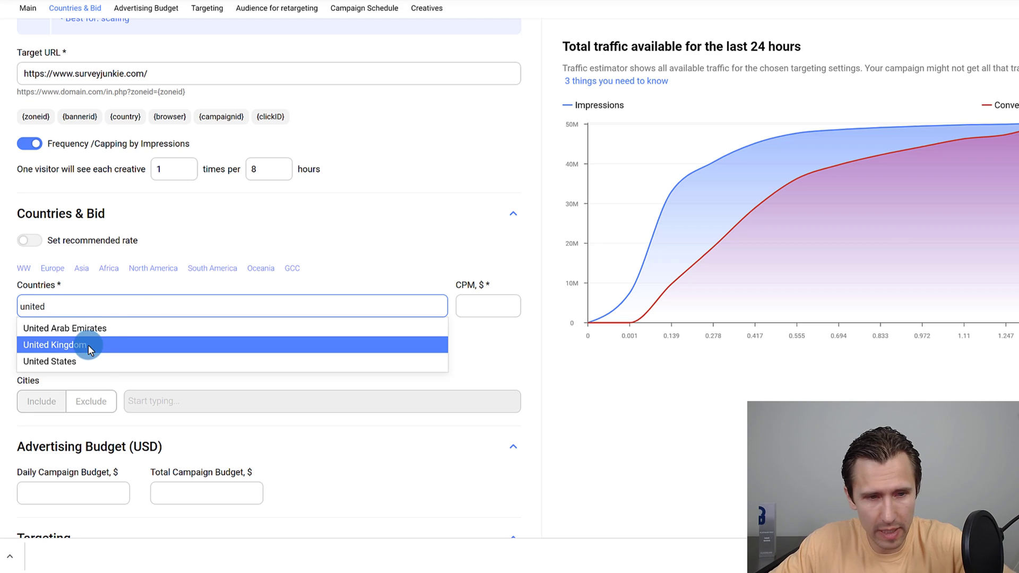
left_click(85, 360)
left_click(484, 307)
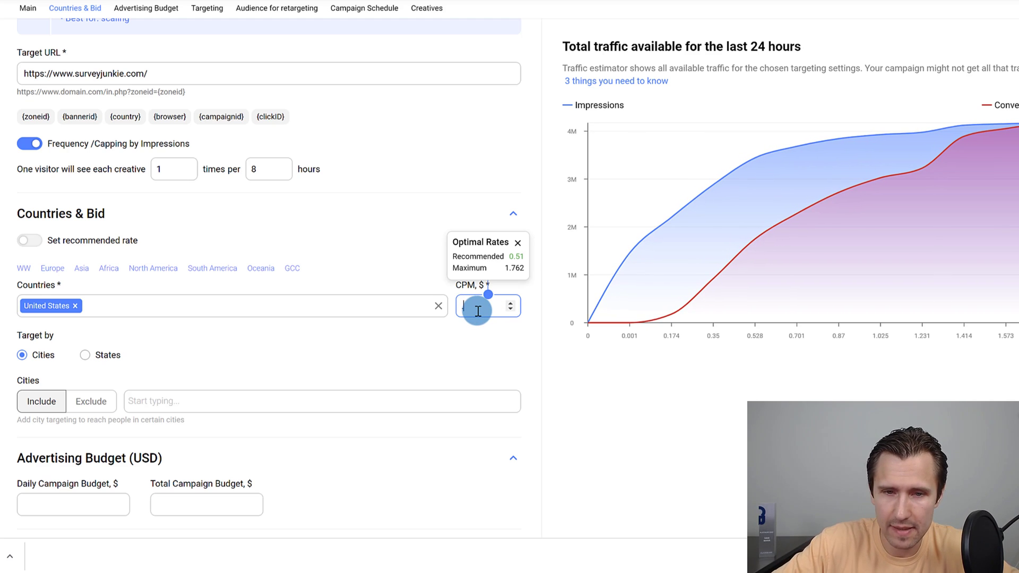
type(".50")
left_click(619, 391)
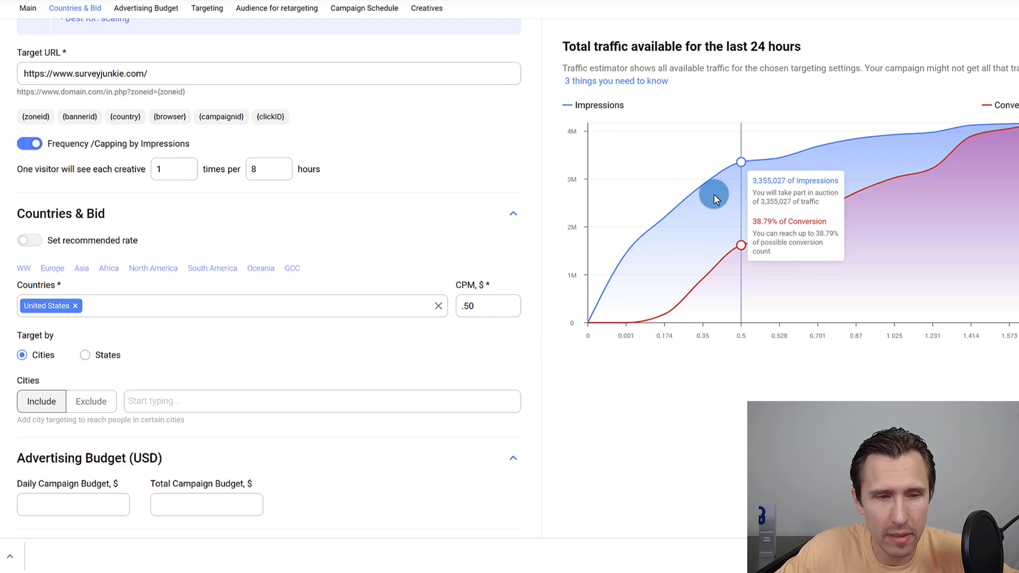
- Set the daily campaign budget to $50 and the total campaign budget to $200
scroll(392, 359, "down", 2)
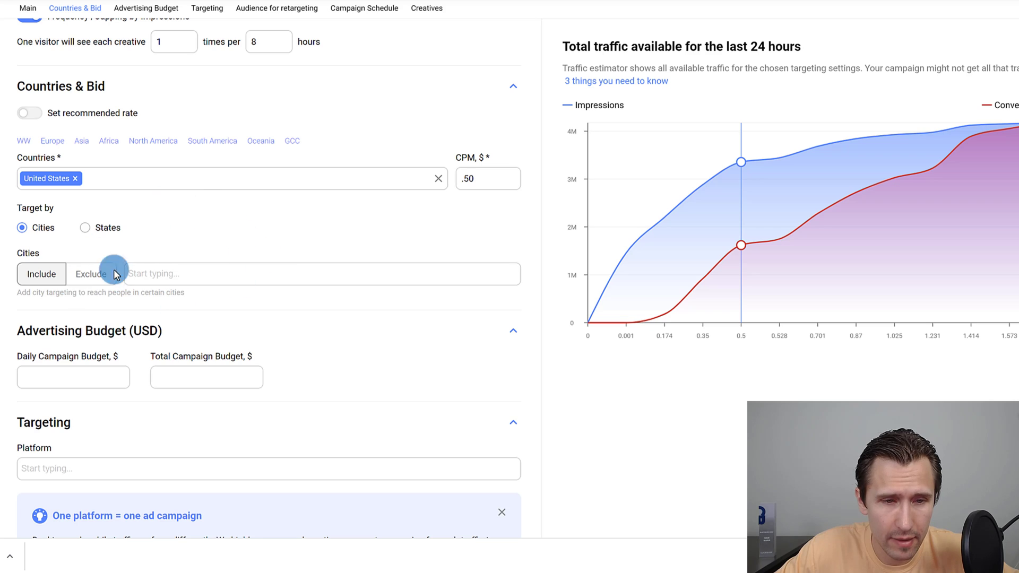
scroll(85, 308, "down", 2)
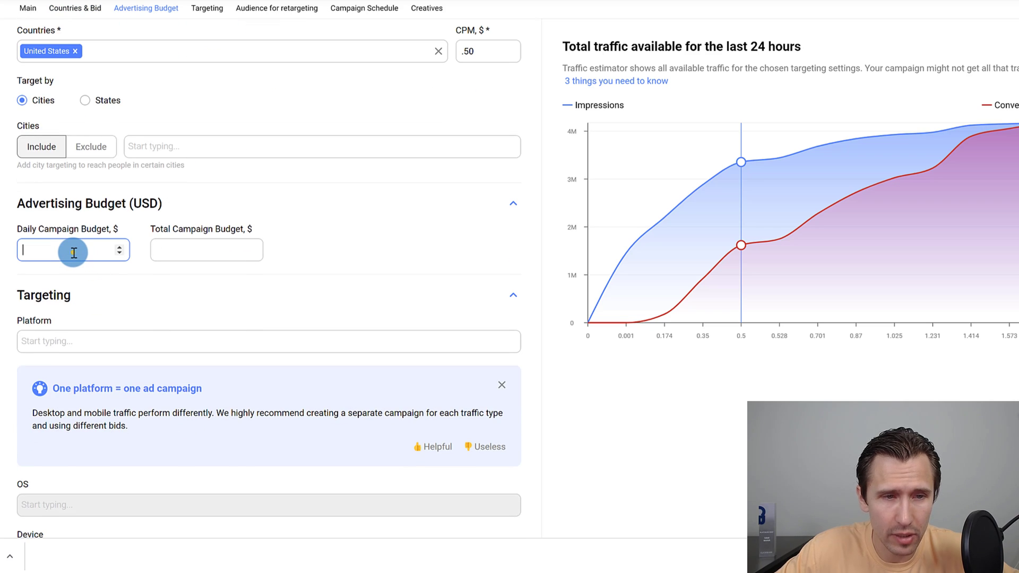
left_click(189, 253)
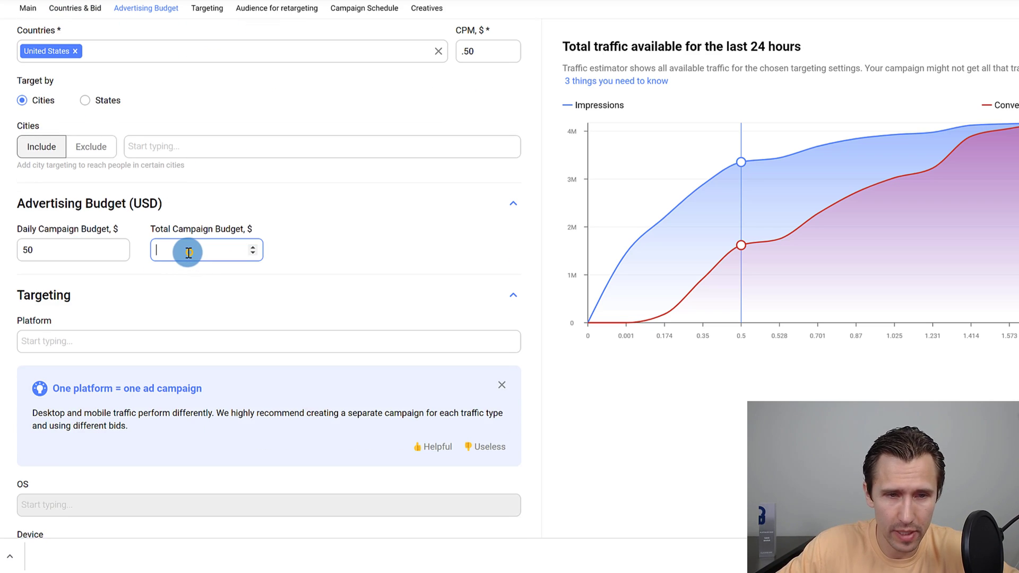
type("200")
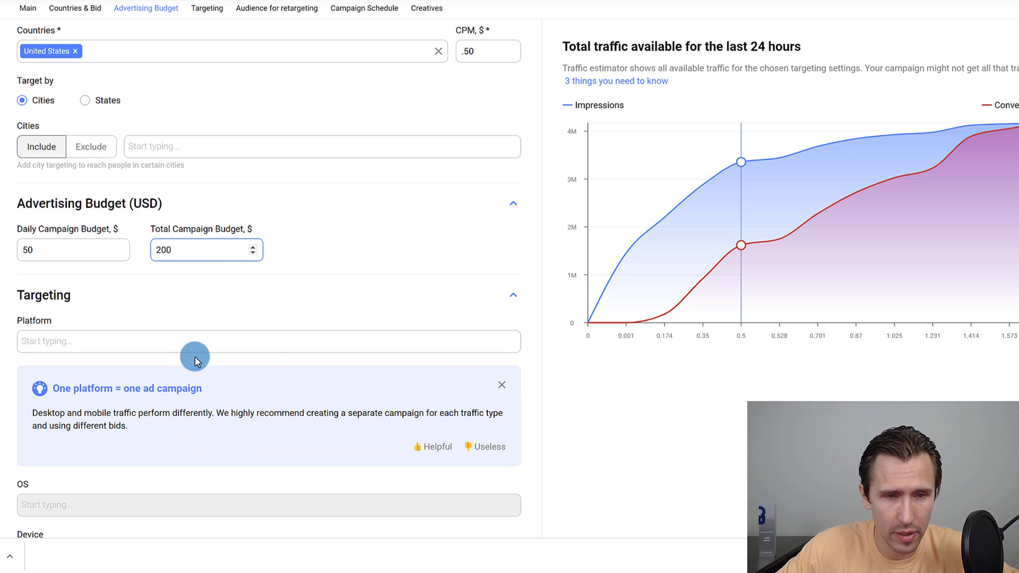
- Examine the platform choices and the browser, connection type and zone limitation options in the campaign's targeting settings
scroll(348, 291, "down", 1)
scroll(348, 291, "down", 1)
left_click(133, 213)
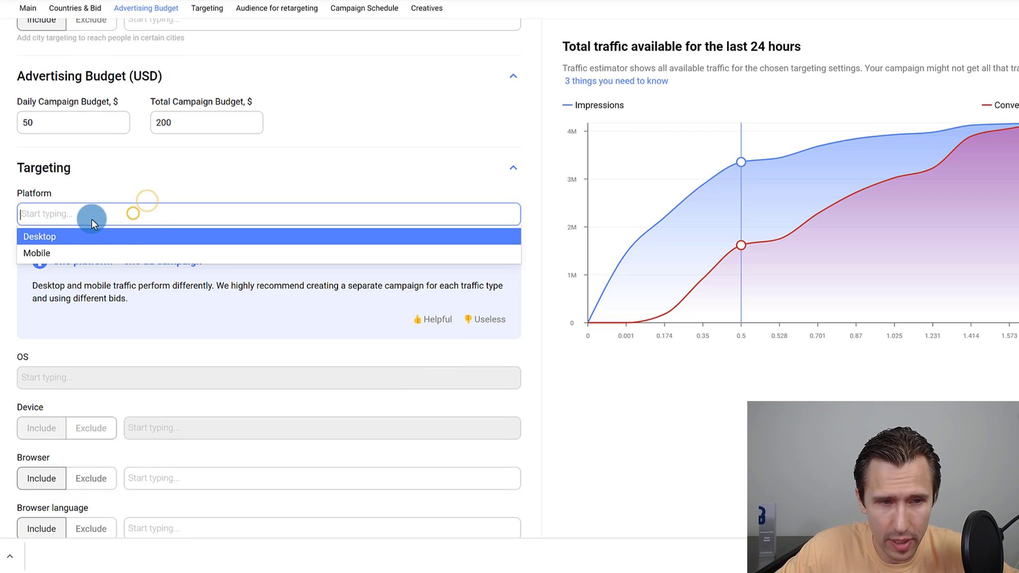
left_click(205, 259)
scroll(512, 410, "down", 5)
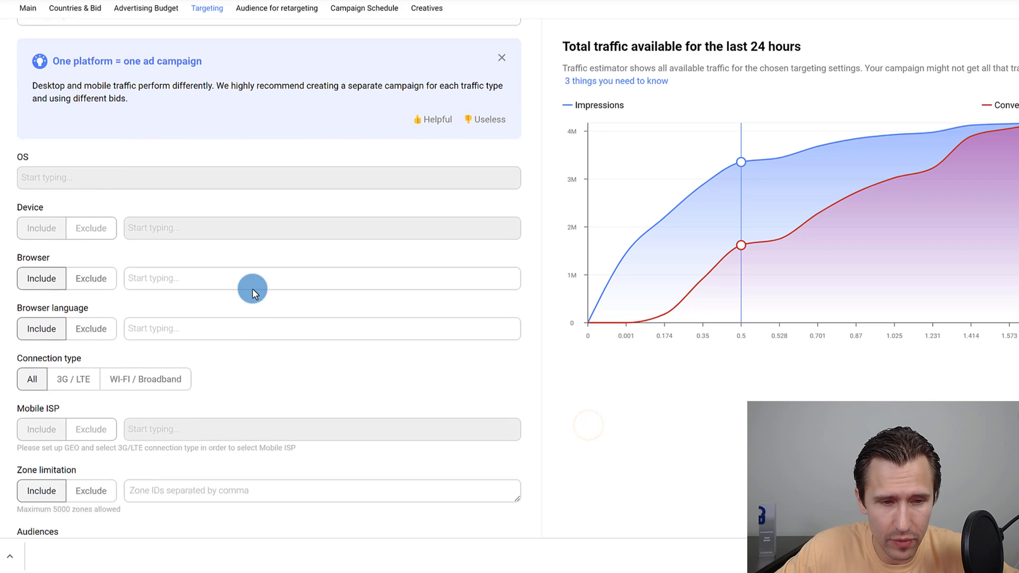
scroll(228, 288, "down", 2)
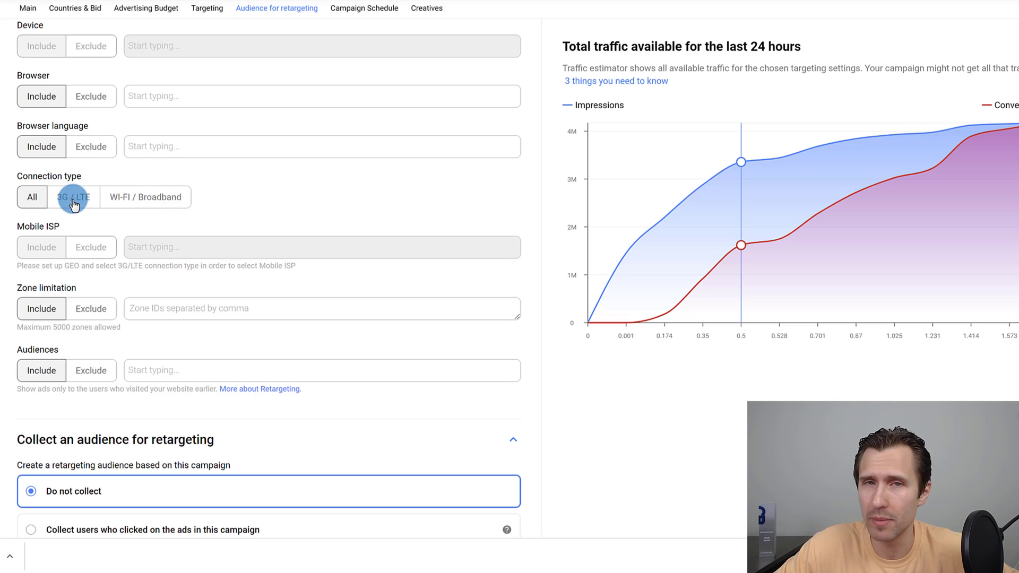
- Collect users who clicked on this campaign's ads into the existing retargeting audience "Survey Junkie - Visitors"
scroll(191, 329, "down", 5)
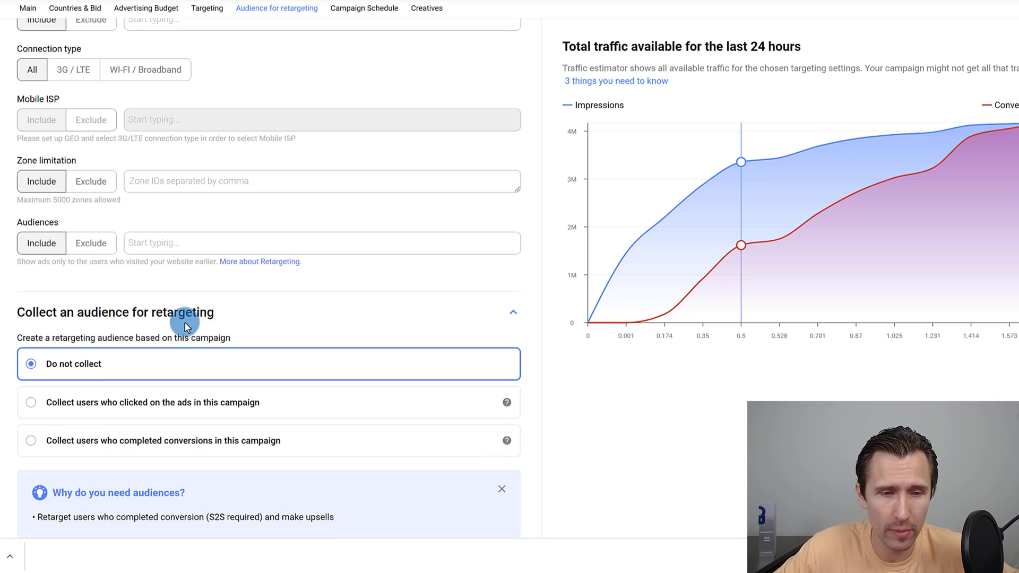
left_click(170, 275)
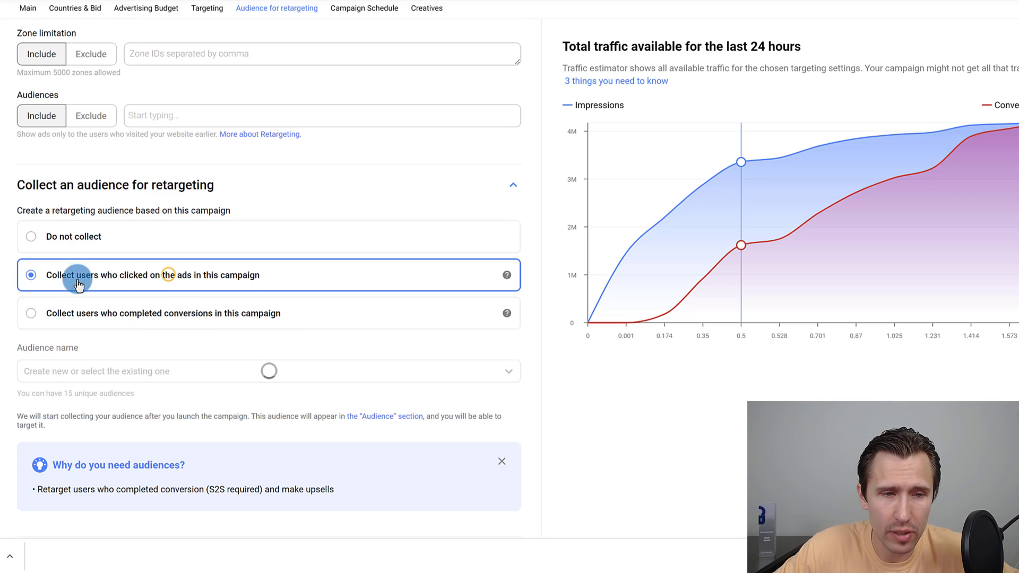
left_click(143, 369)
left_click(89, 399)
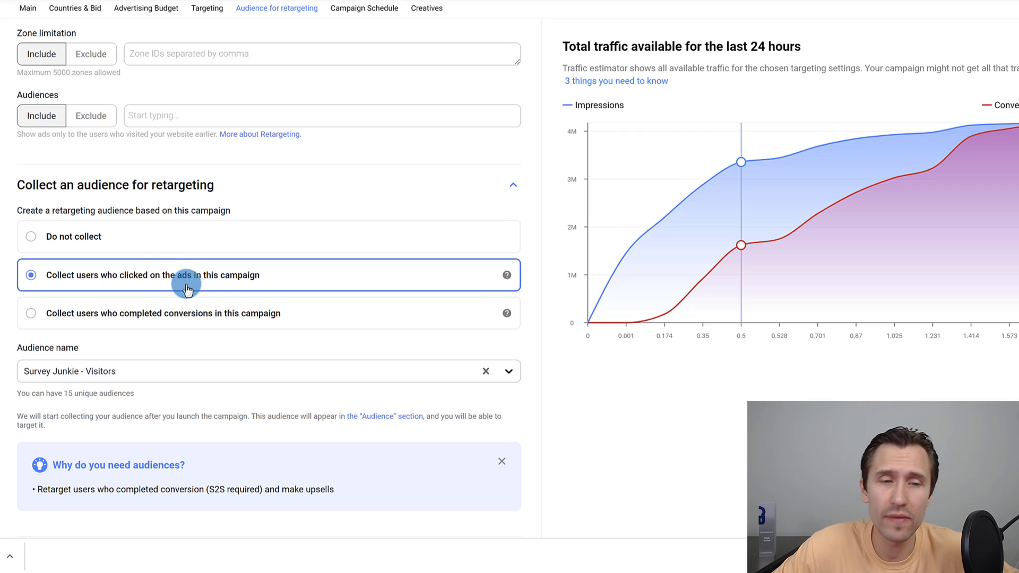
- Look over the campaign schedule and choose the Blur Dark template for the interstitial banner
scroll(229, 329, "down", 5)
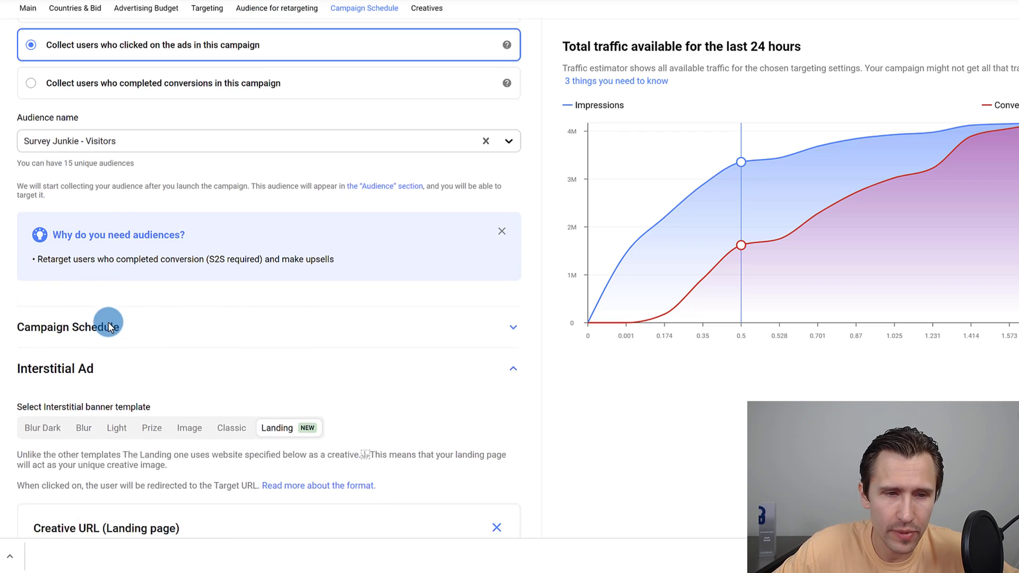
left_click(76, 311)
scroll(200, 321, "down", 2)
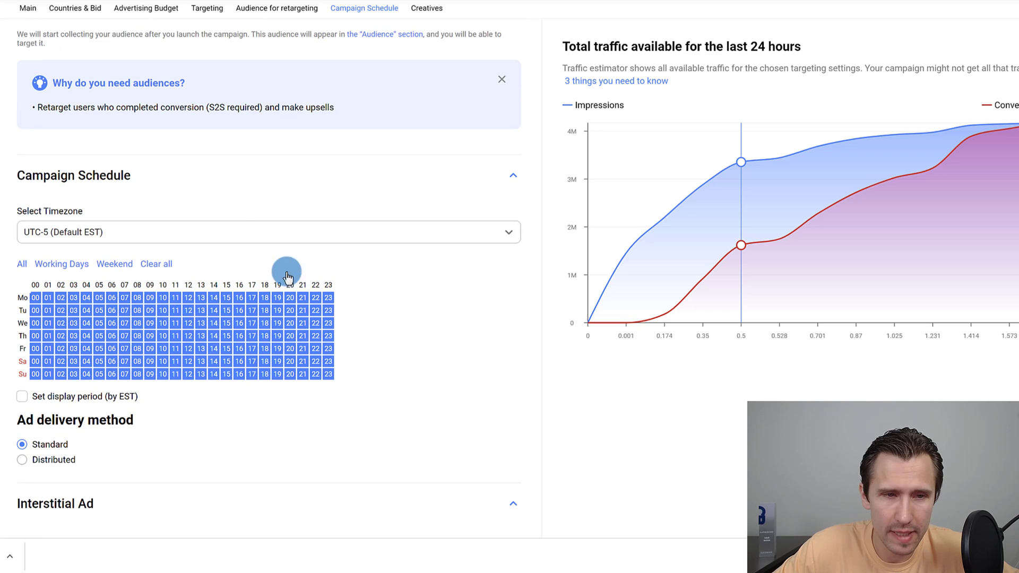
left_click(131, 178)
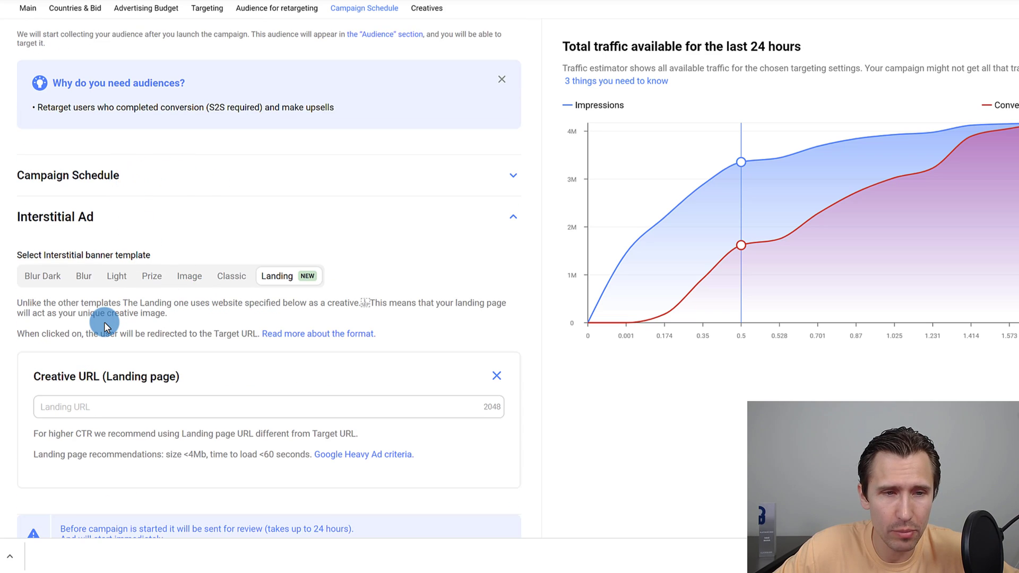
left_click(40, 280)
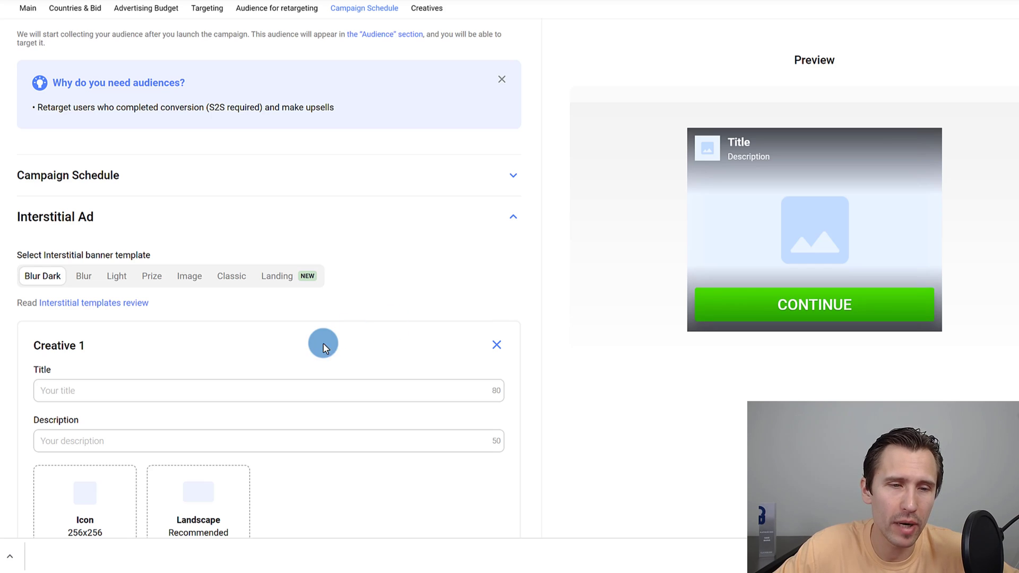
- Title Creative 1 "Want to make money from home taking surveys? Try out Survey Junkie"
scroll(264, 336, "down", 1)
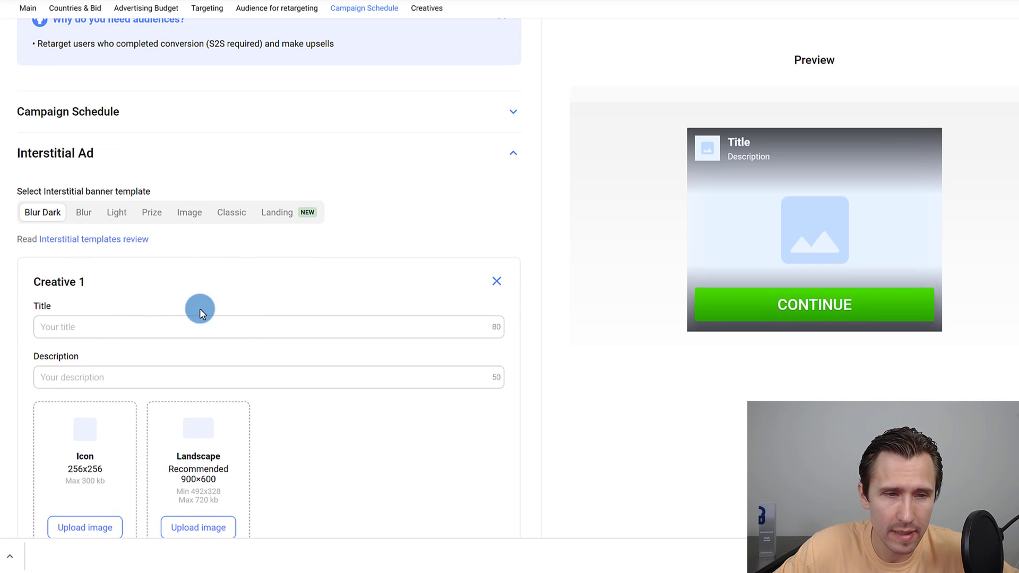
scroll(106, 319, "down", 1)
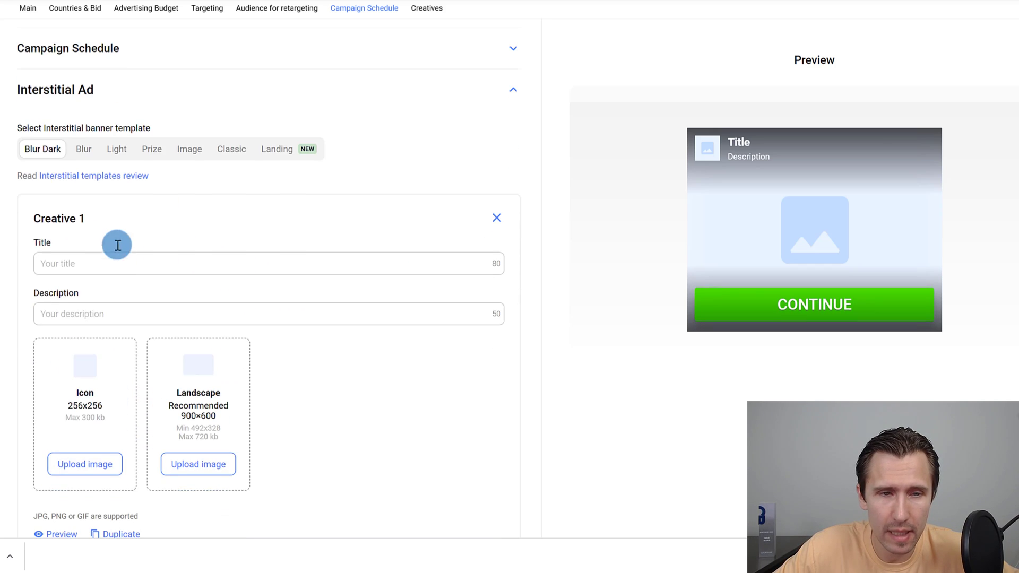
left_click(78, 263)
type("Wan")
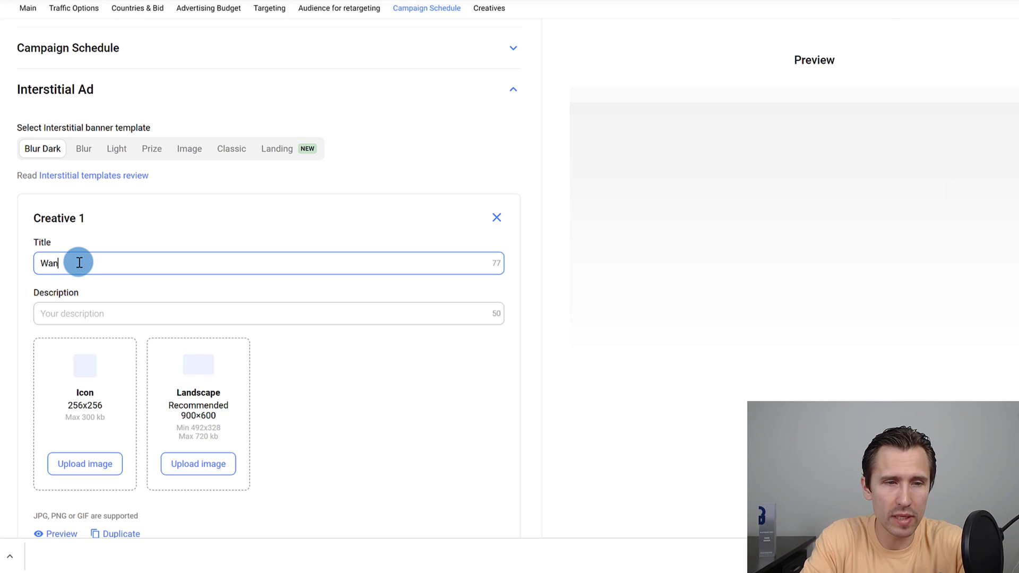
type("t to make")
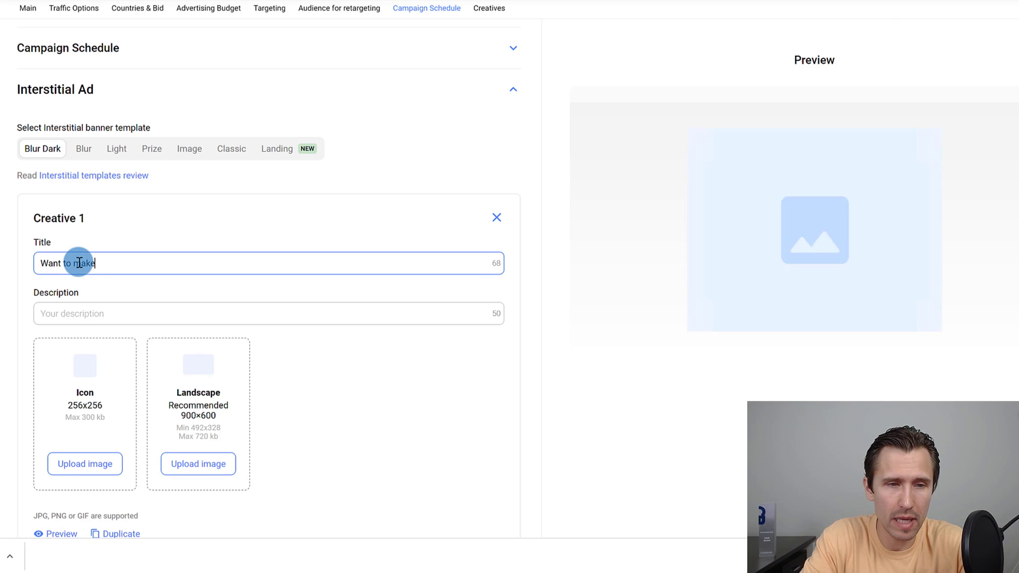
type(" money  online")
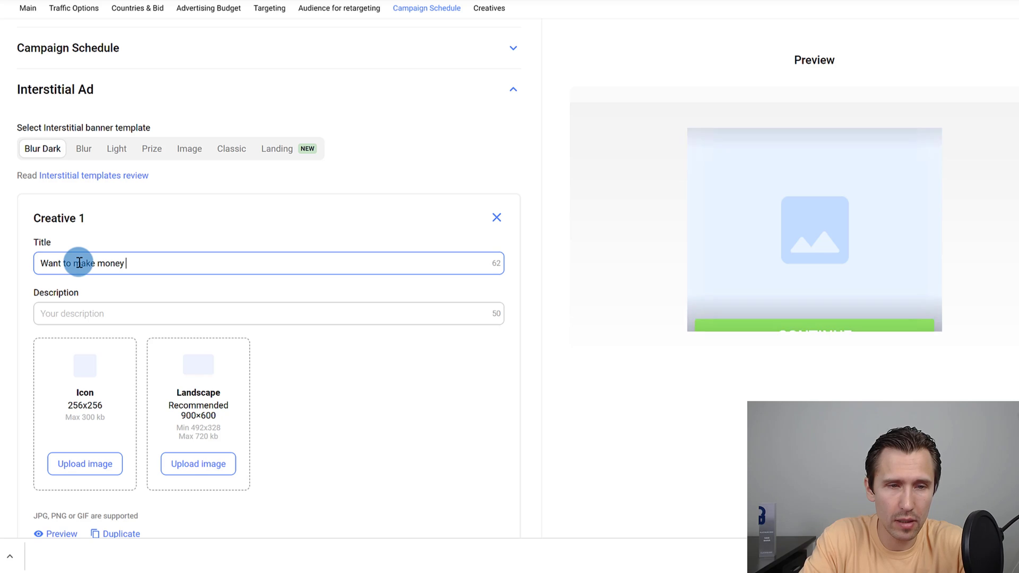
key("BackSpace")
key("BackSpace")
key("BackSpace")
key("BackSpace")
key("BackSpace")
key("BackSpace")
type("fr")
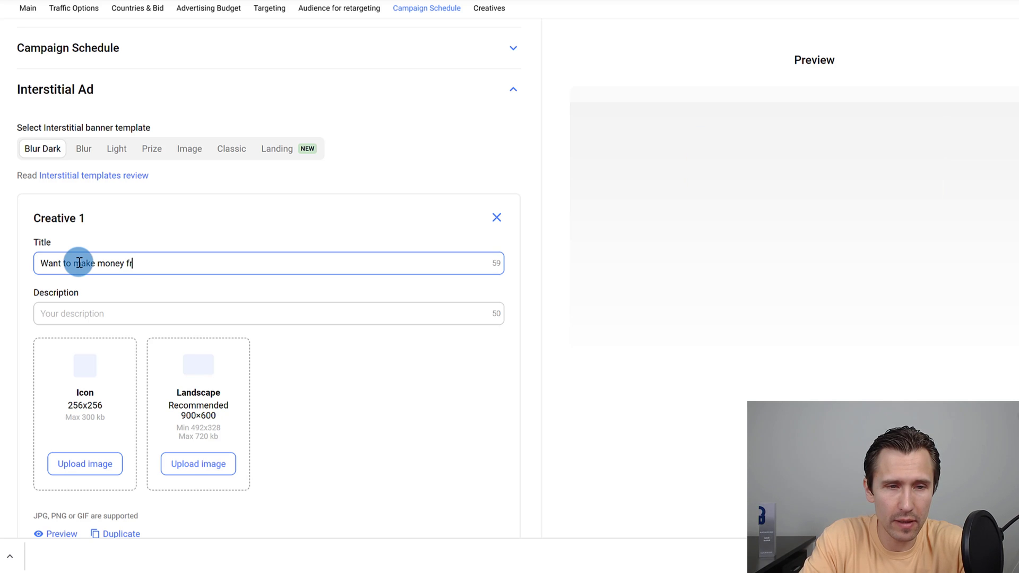
type("om home taking survey")
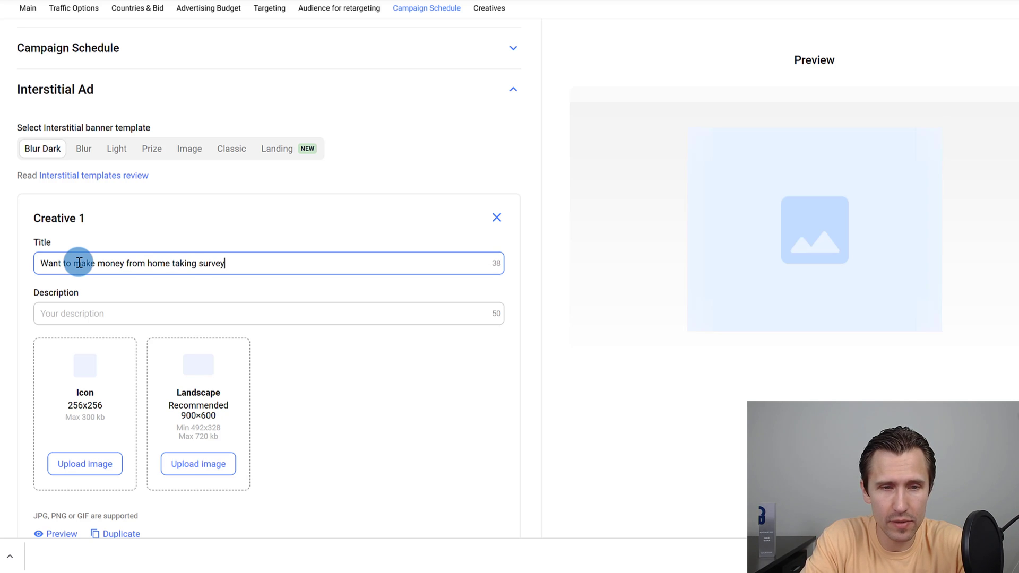
type("s? Try out Survey Junkie")
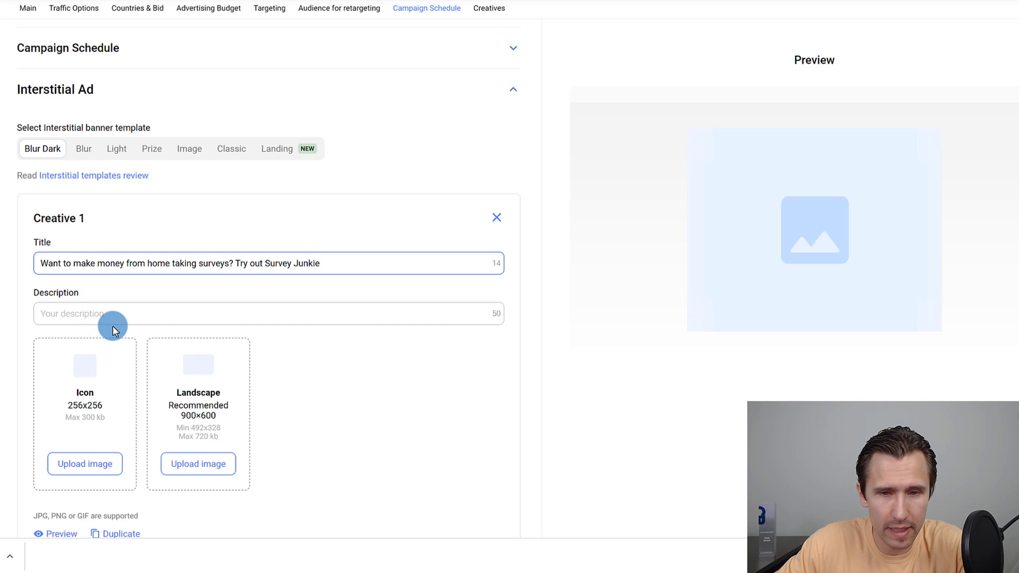
- Set Creative 1's description to "You can make money for every survey you take now"
left_click(91, 317)
type("Y")
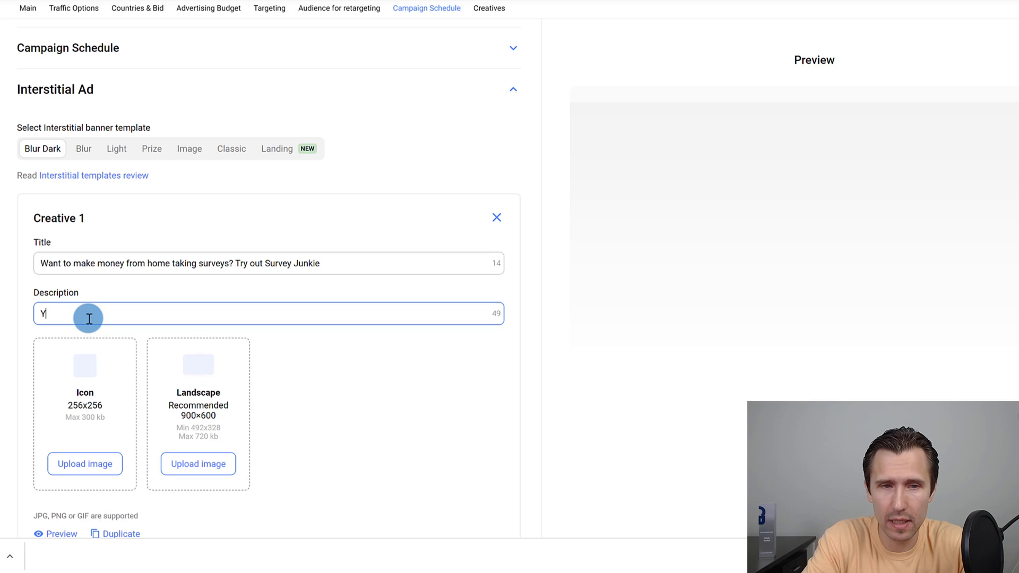
type("ou can make money for ")
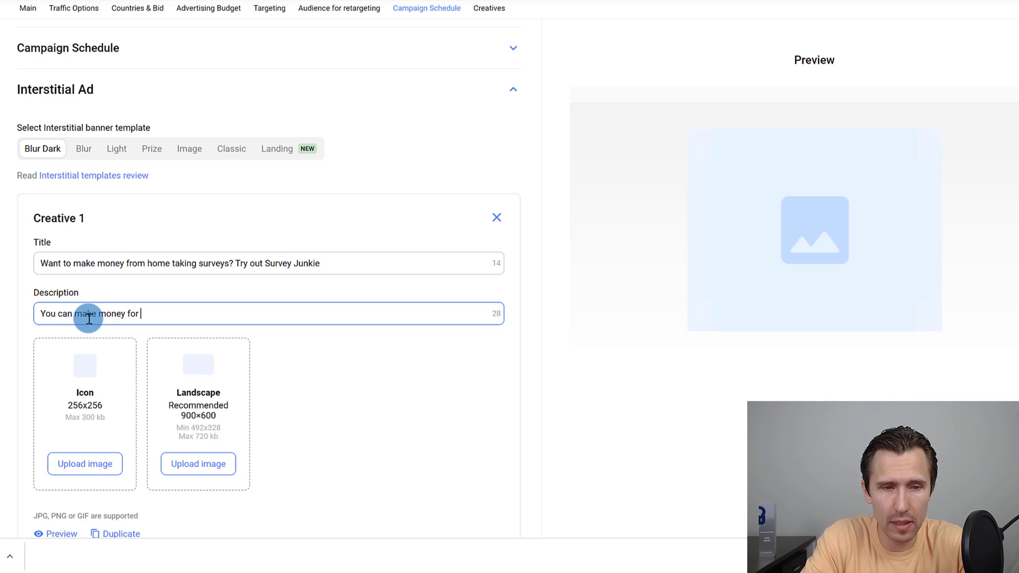
type("every survey you take now")
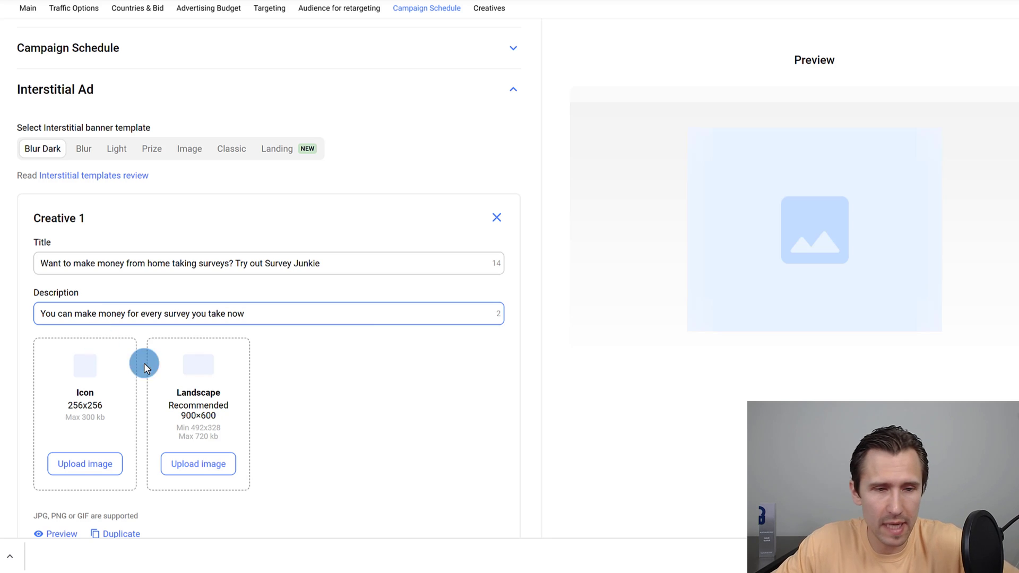
- Upload dollars-gd07a91b0b_640.jpg as Creative 1's icon and crop it to the proposed square area
scroll(148, 383, "down", 1)
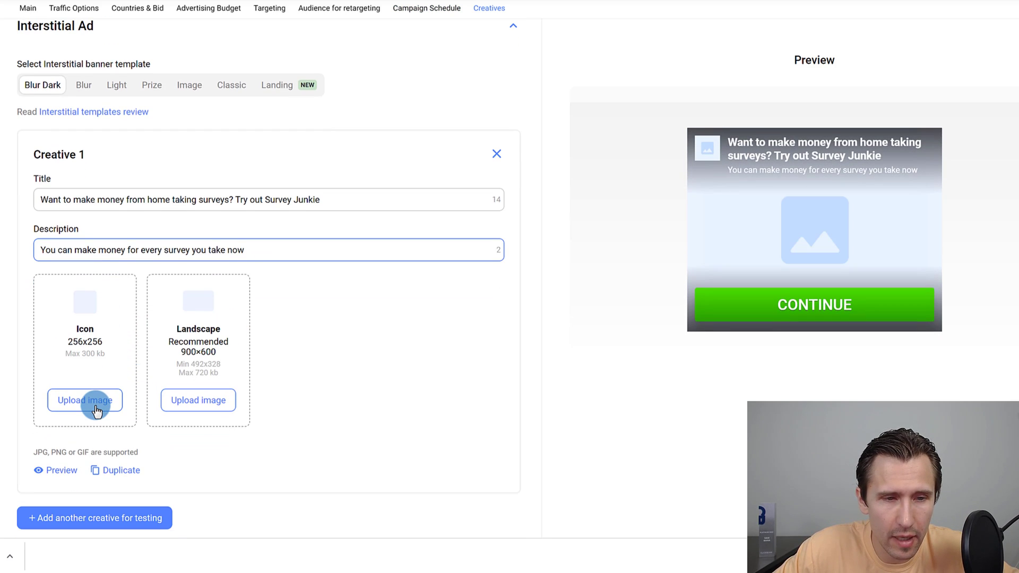
left_click(73, 163)
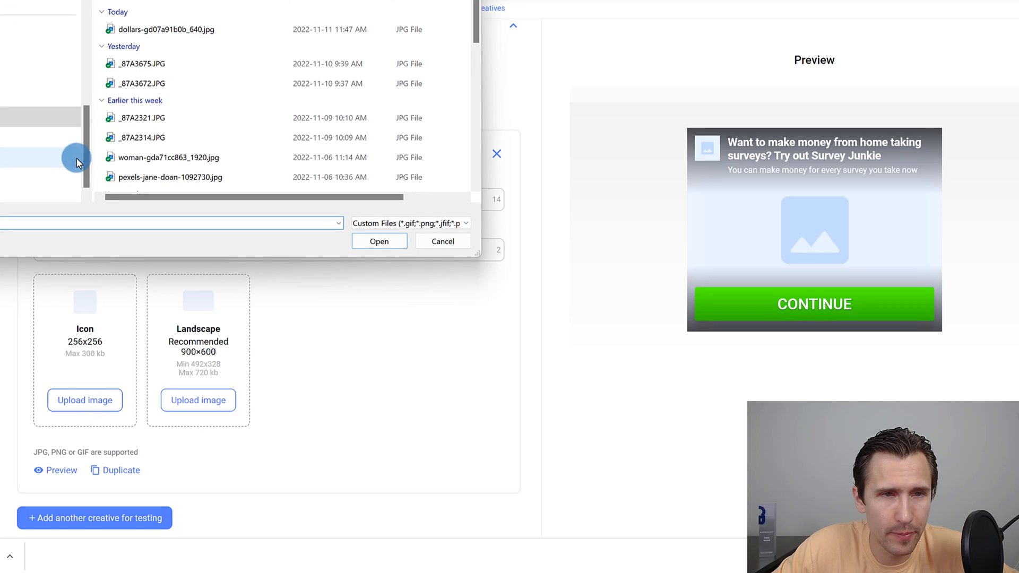
double_click(169, 28)
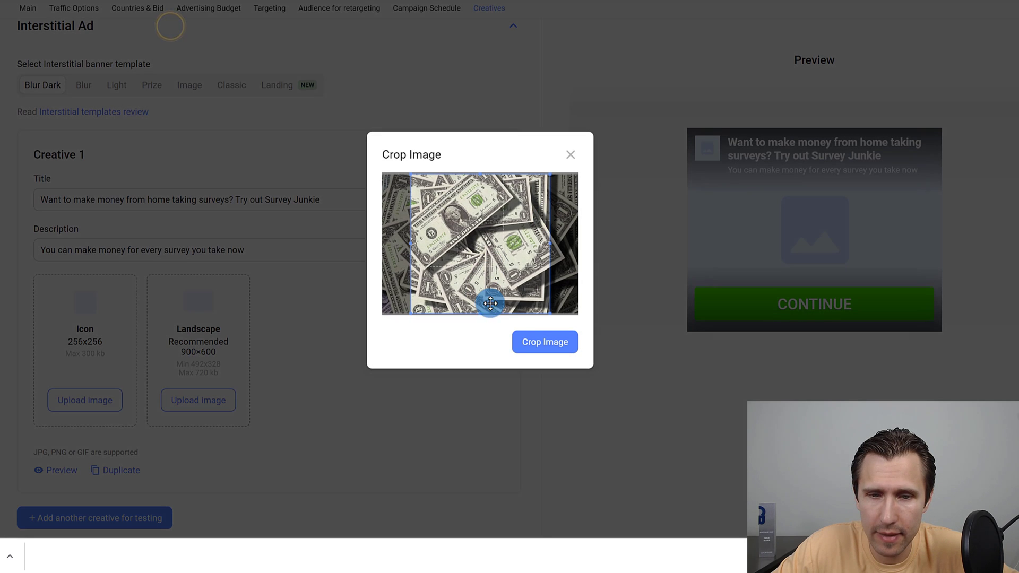
left_click(528, 344)
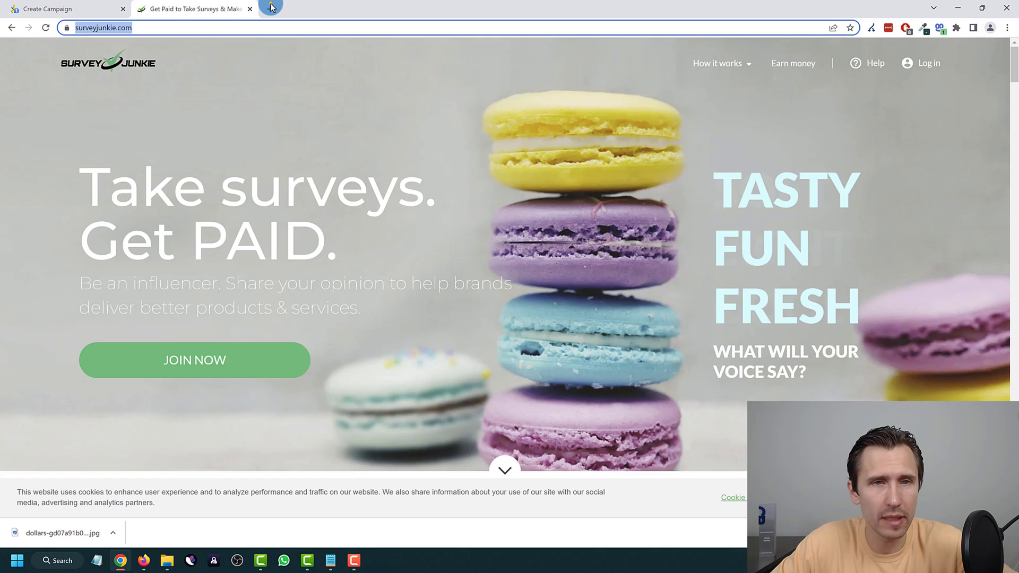
- Open pexels.com in a new browser tab and search its free photos for "happy people"
left_click(270, 9)
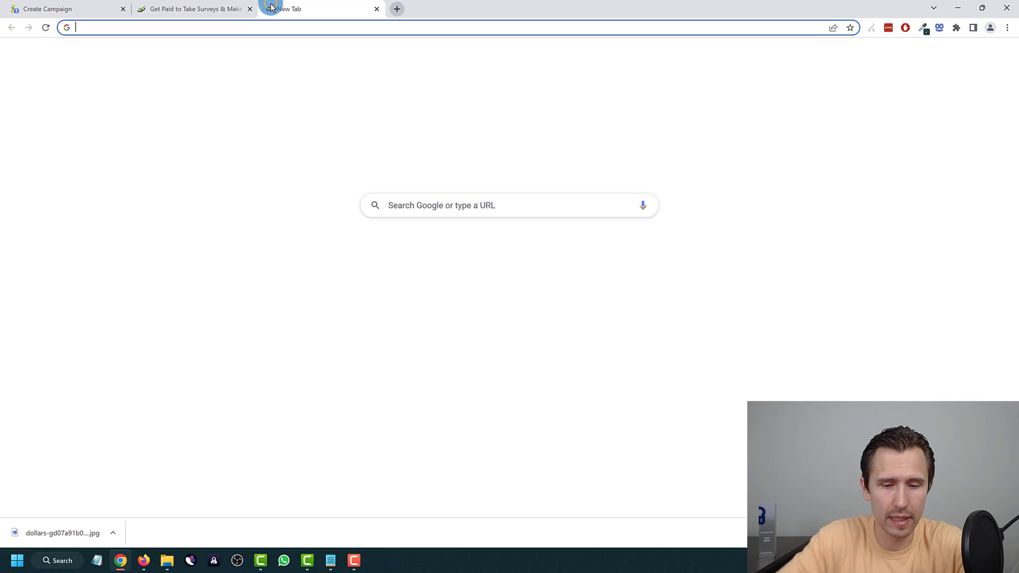
type("pexels.com")
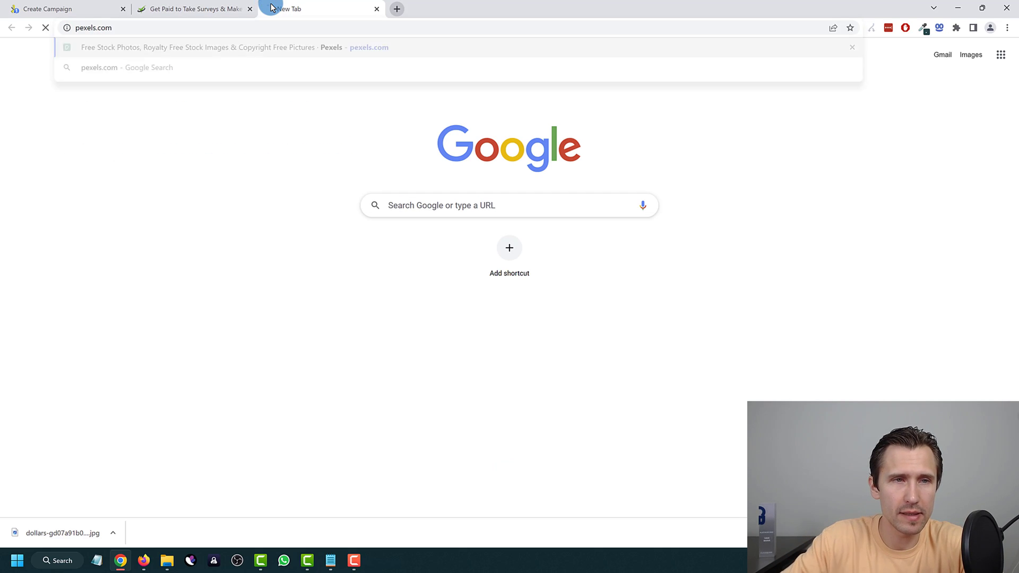
key("Return")
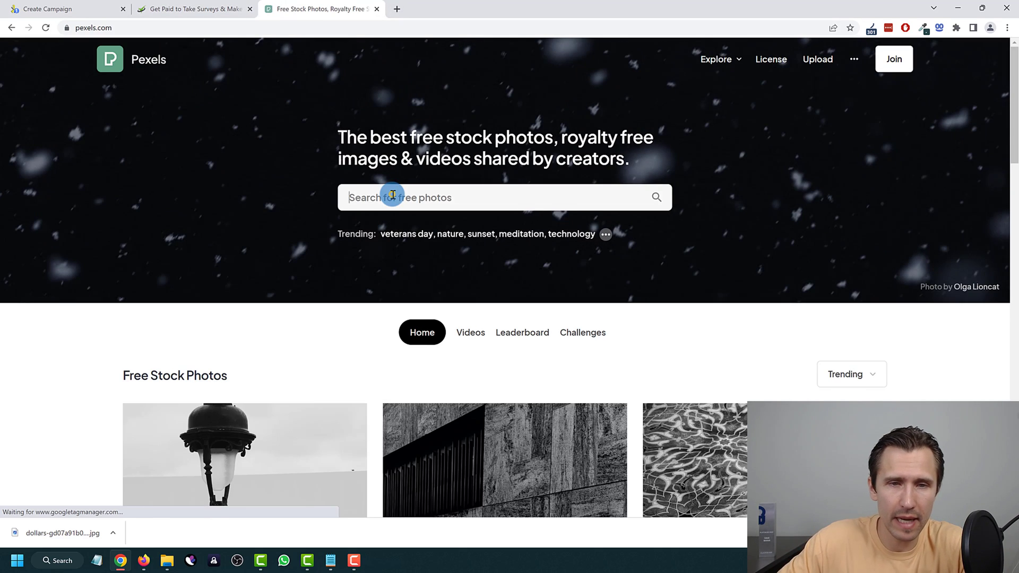
type("happy people")
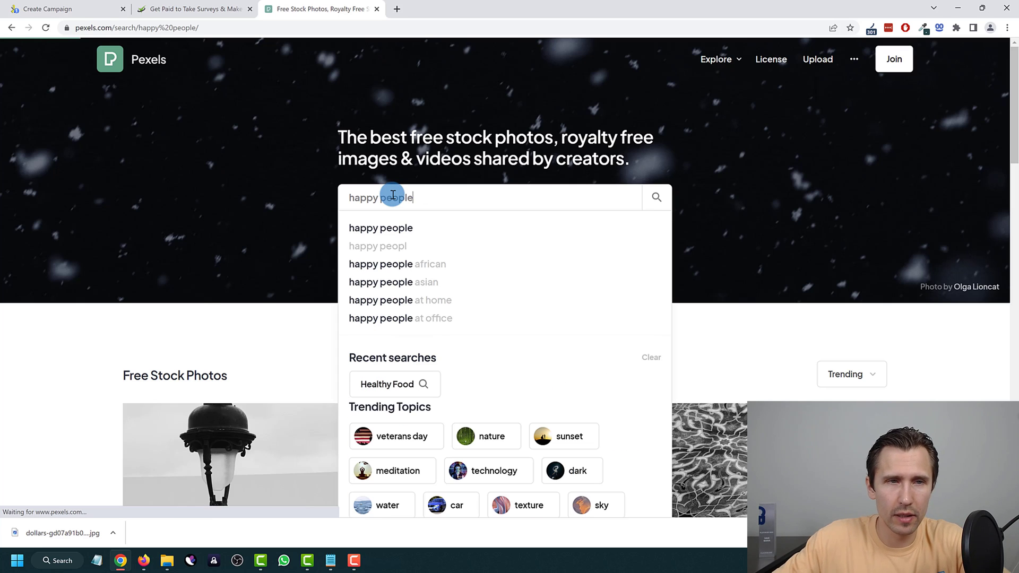
key("Return")
- Choose the landscape photo of the man and woman standing beside a wall and download it at Medium size, 1280×775
scroll(354, 234, "down", 3)
scroll(354, 234, "down", 6)
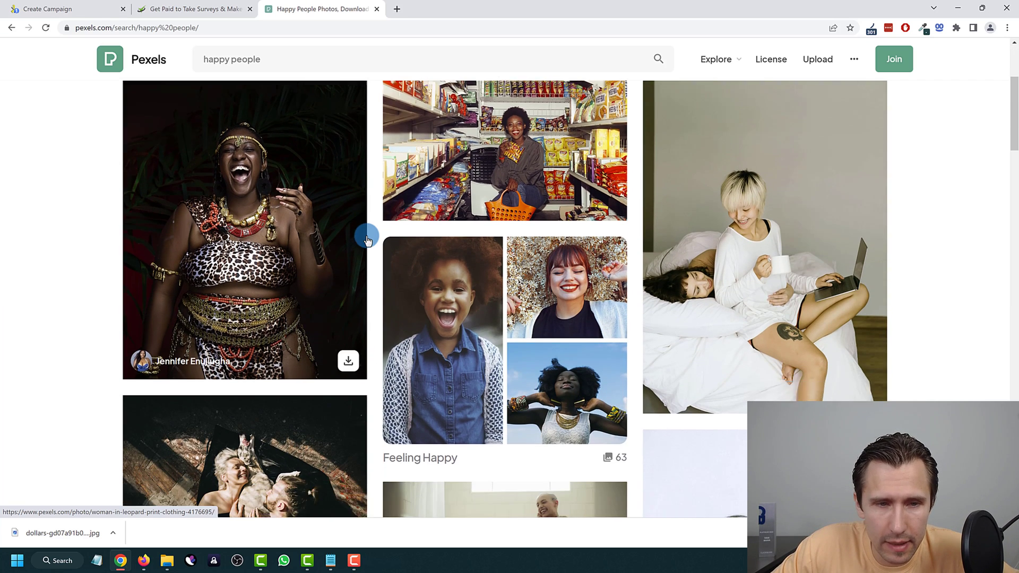
scroll(366, 237, "down", 5)
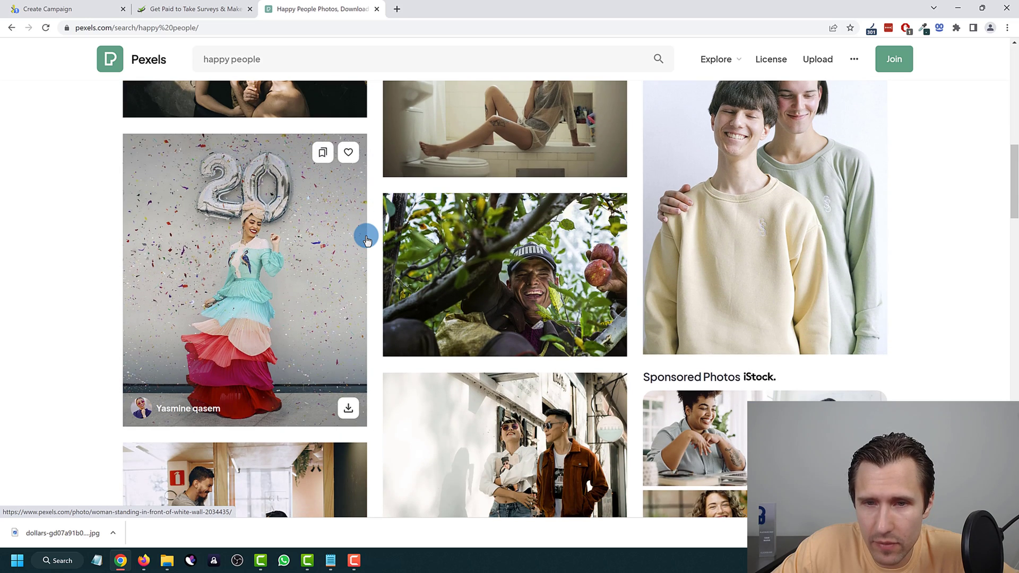
scroll(467, 316, "down", 2)
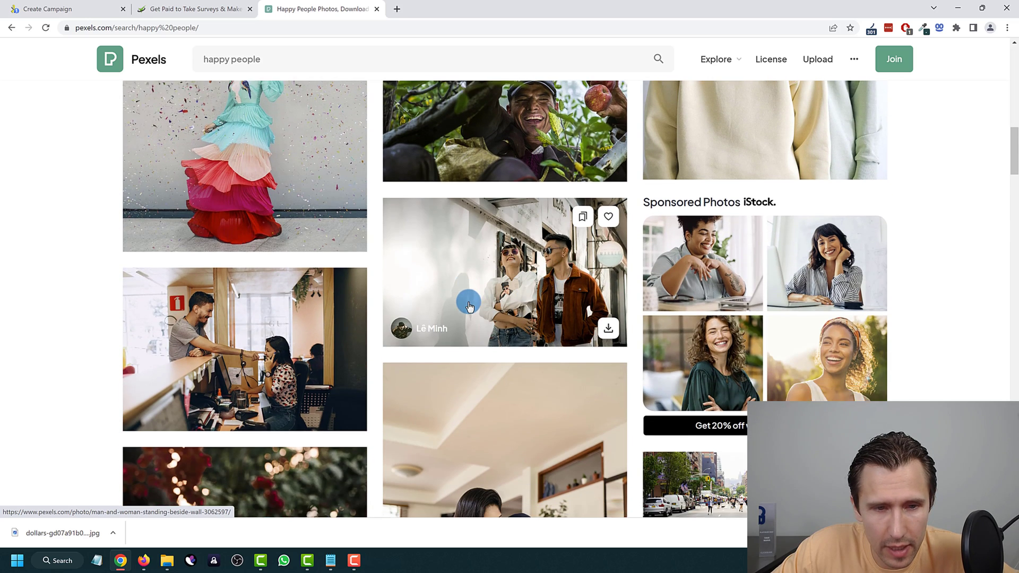
scroll(473, 292, "down", 1)
scroll(484, 273, "up", 2)
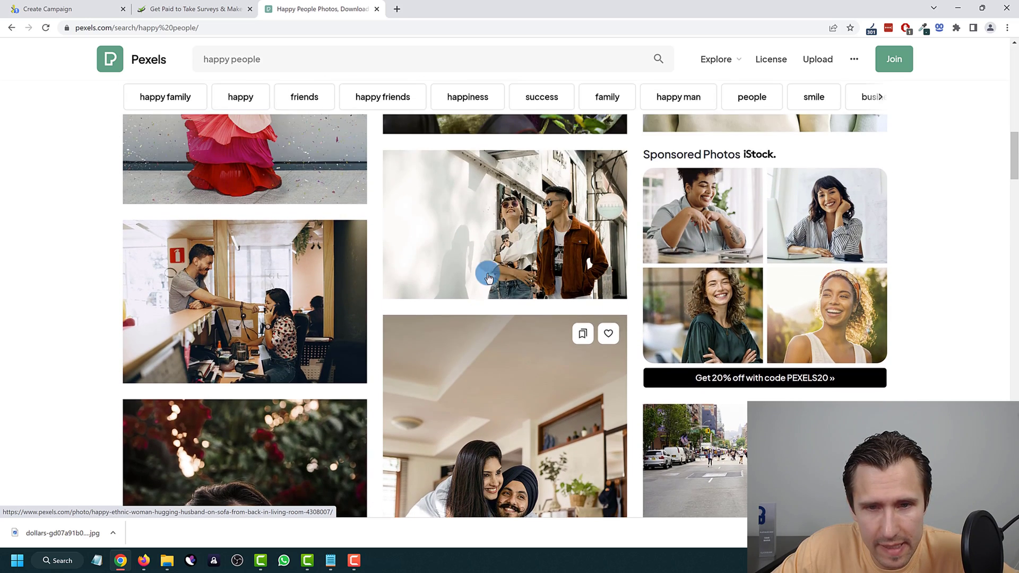
left_click(483, 229)
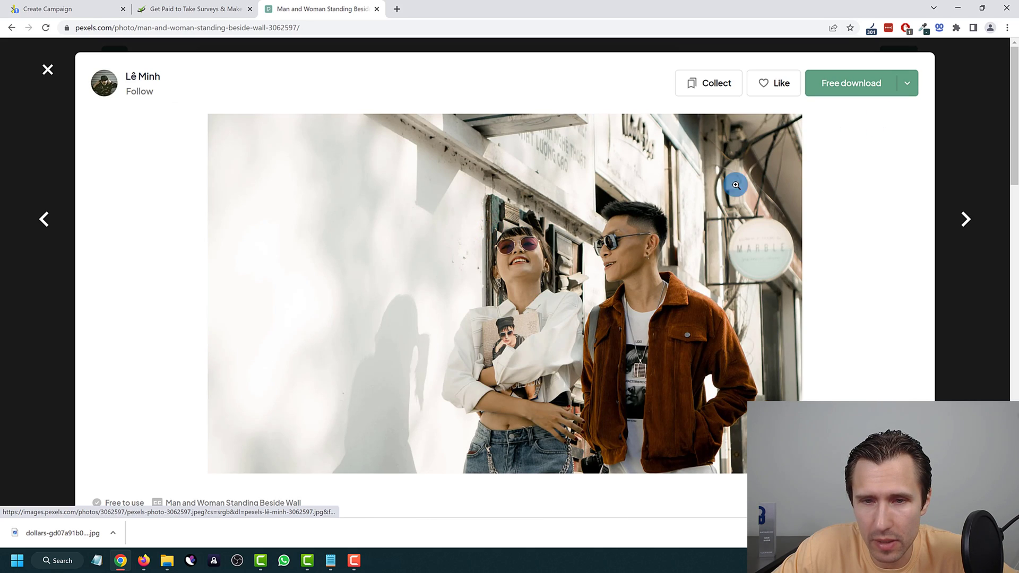
left_click(906, 85)
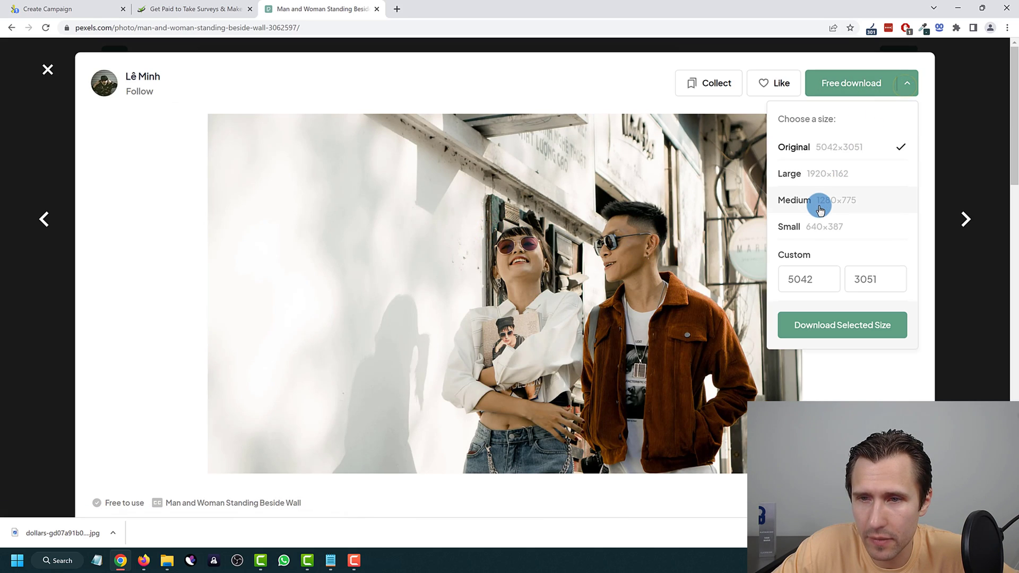
left_click(820, 206)
left_click(827, 325)
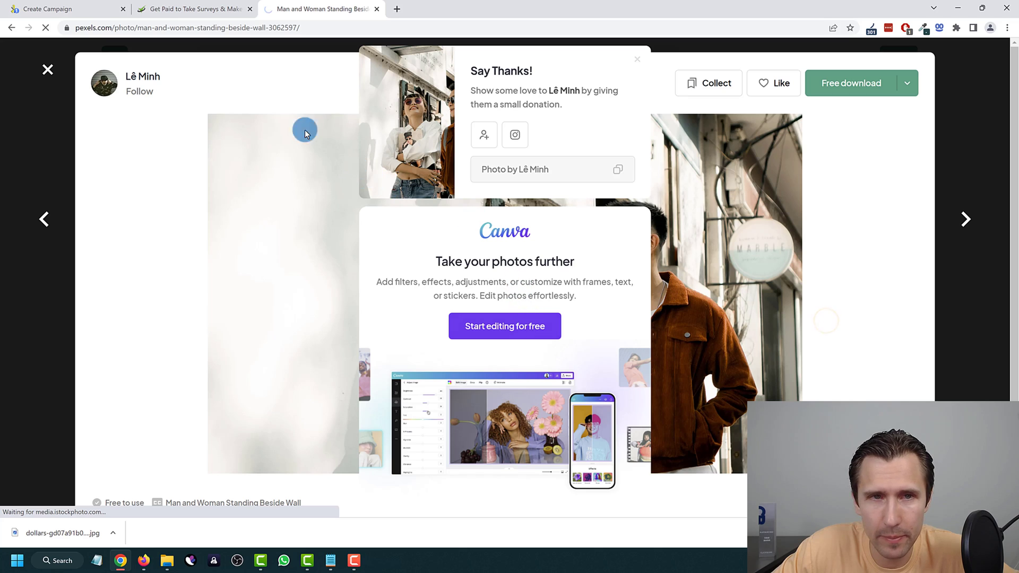
left_click(377, 8)
- Upload the downloaded couple photo as Creative 1's landscape image in the campaign form and crop it with the man and woman in frame
left_click(60, 16)
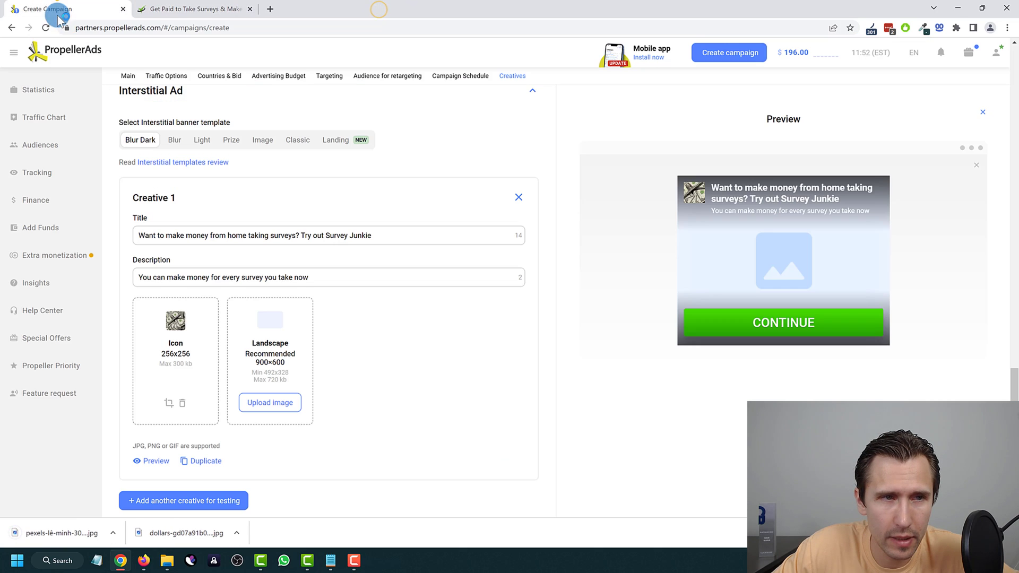
left_click(281, 408)
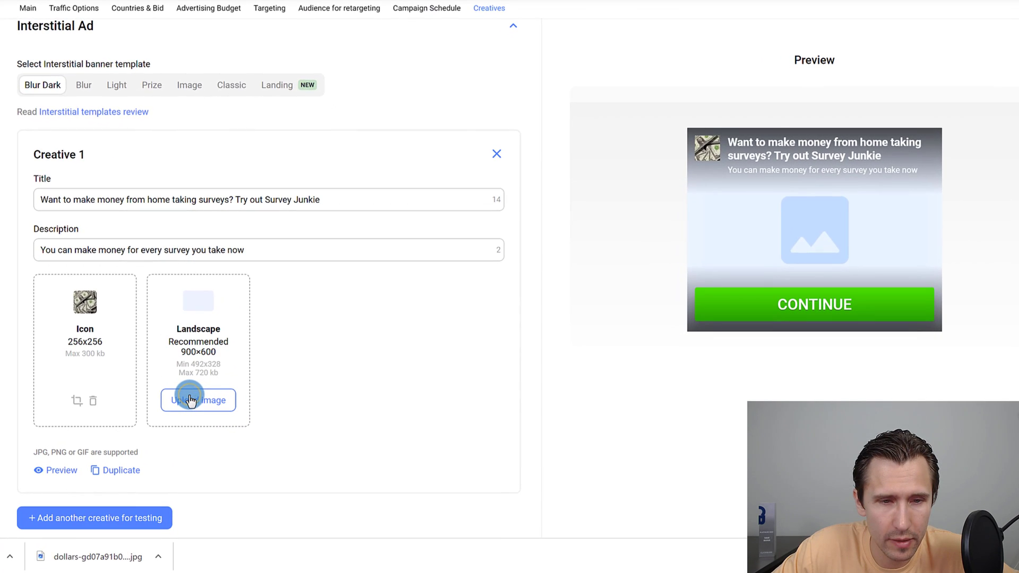
double_click(141, 27)
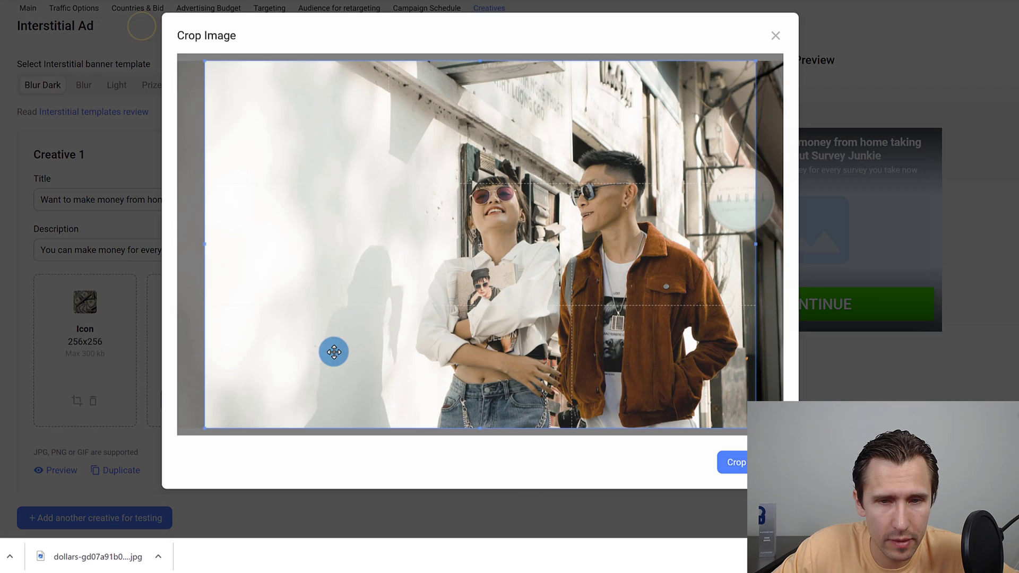
left_click_drag(557, 253, 628, 321)
left_click(736, 466)
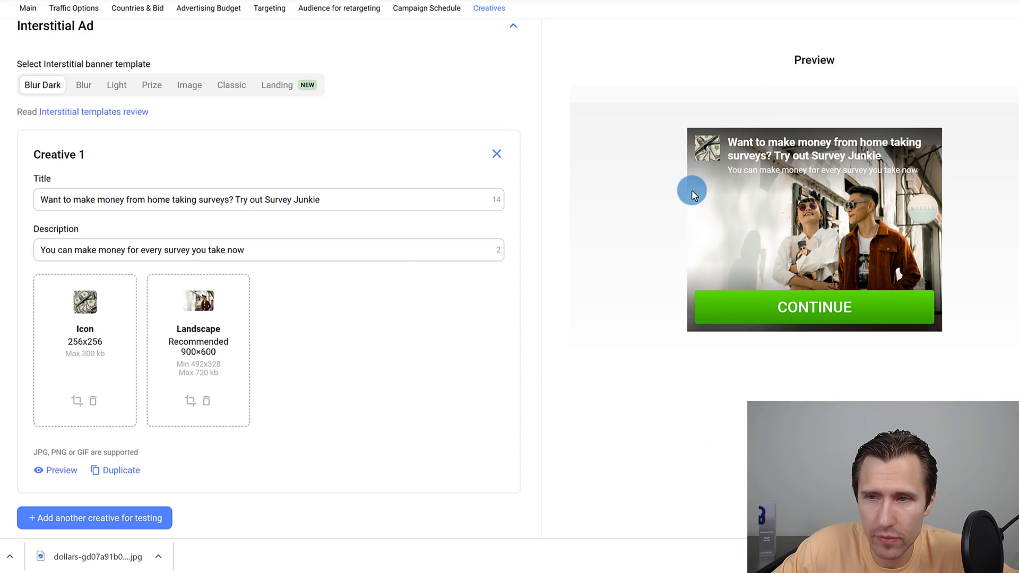
- Compare the Blur, Light, Prize and Image interstitial banner templates using Creative 1's preview
left_click(85, 85)
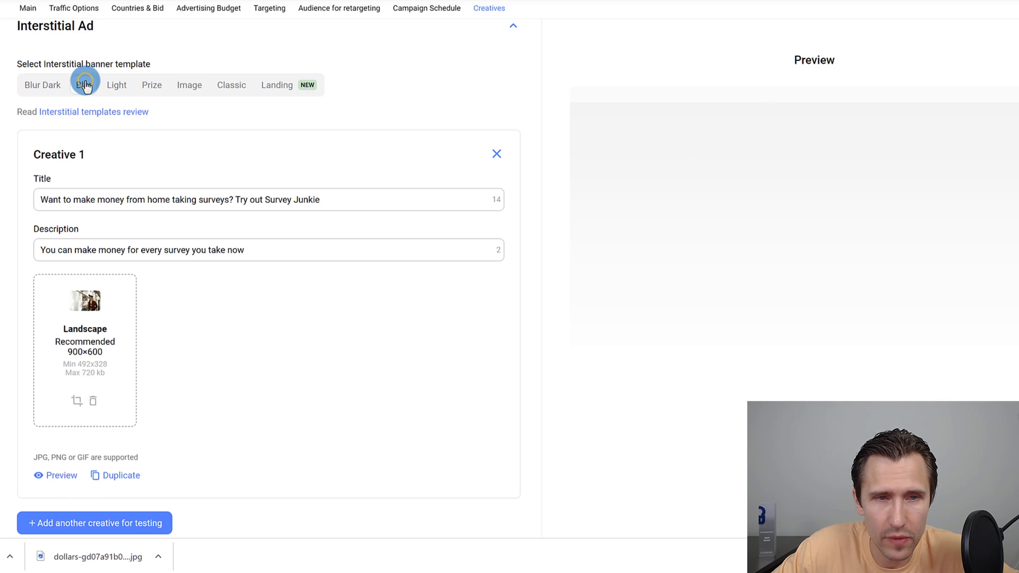
left_click(117, 84)
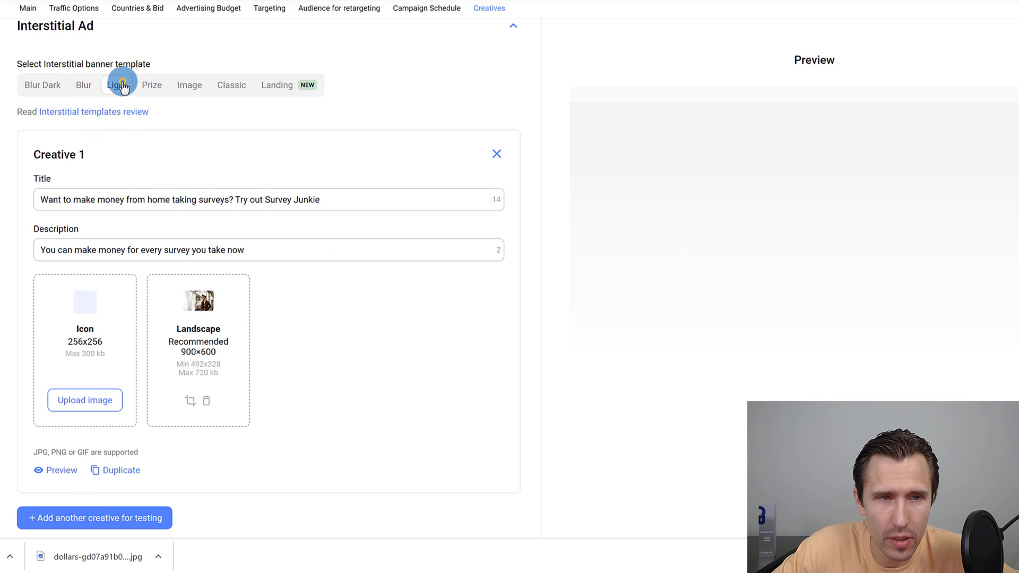
left_click(152, 83)
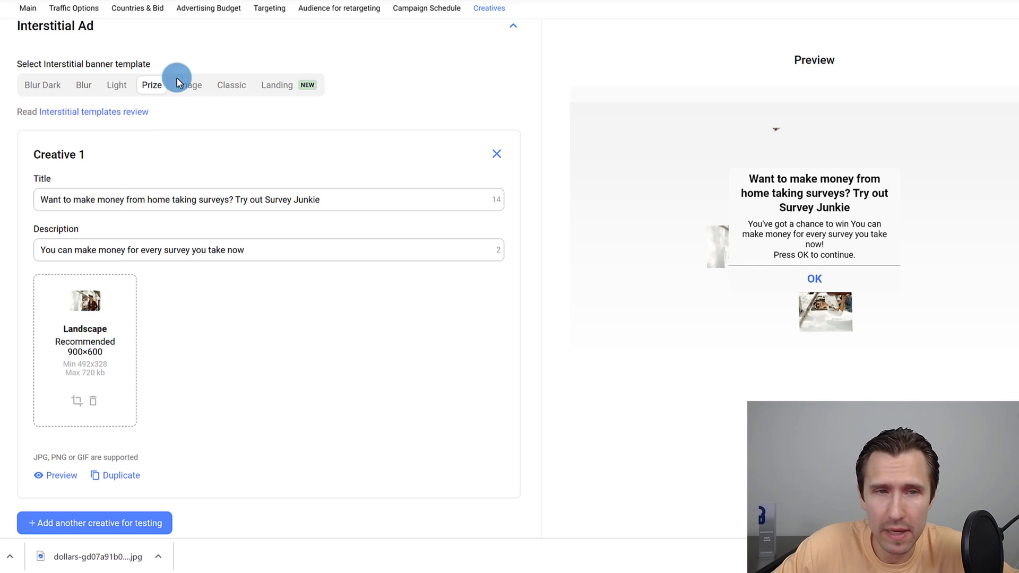
left_click(190, 86)
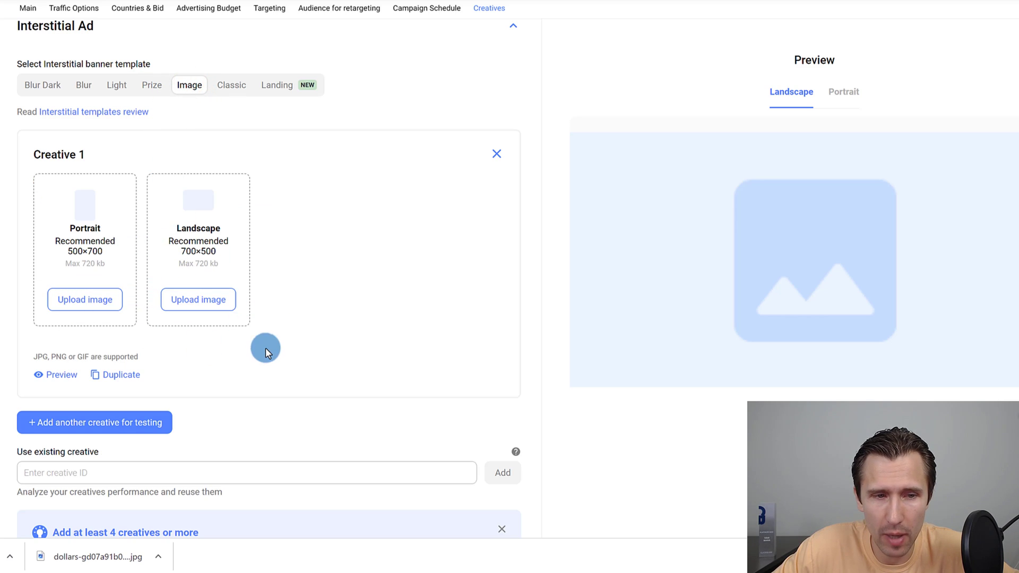
- Try the Classic banner template with the title "Learn to Make Money Online Right Now"
left_click(231, 85)
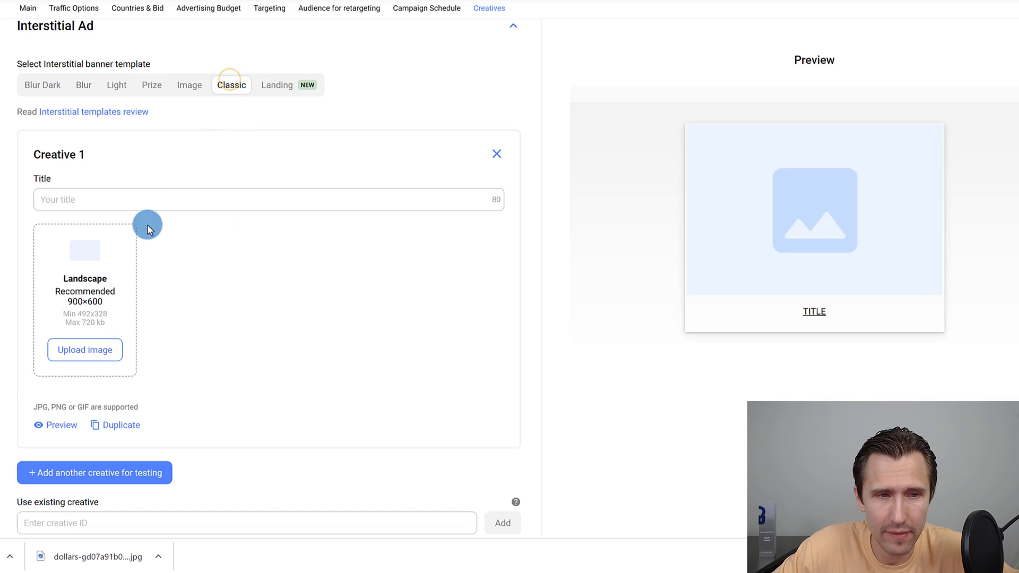
left_click(92, 193)
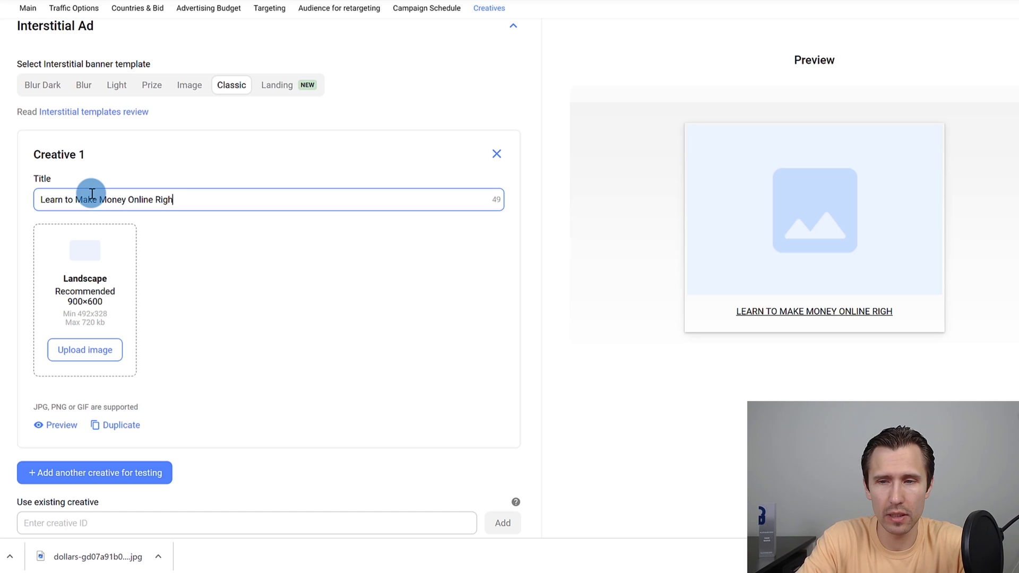
type("Learn to Make Money Online Right Now")
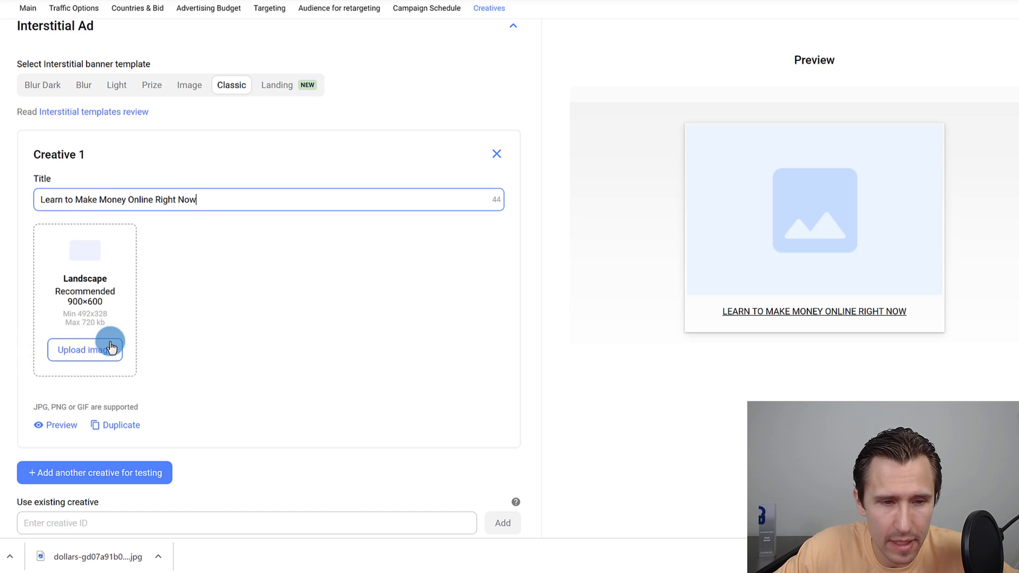
- Examine the Landing template's creative URL field and compare it with the campaign's Target URL
left_click(280, 84)
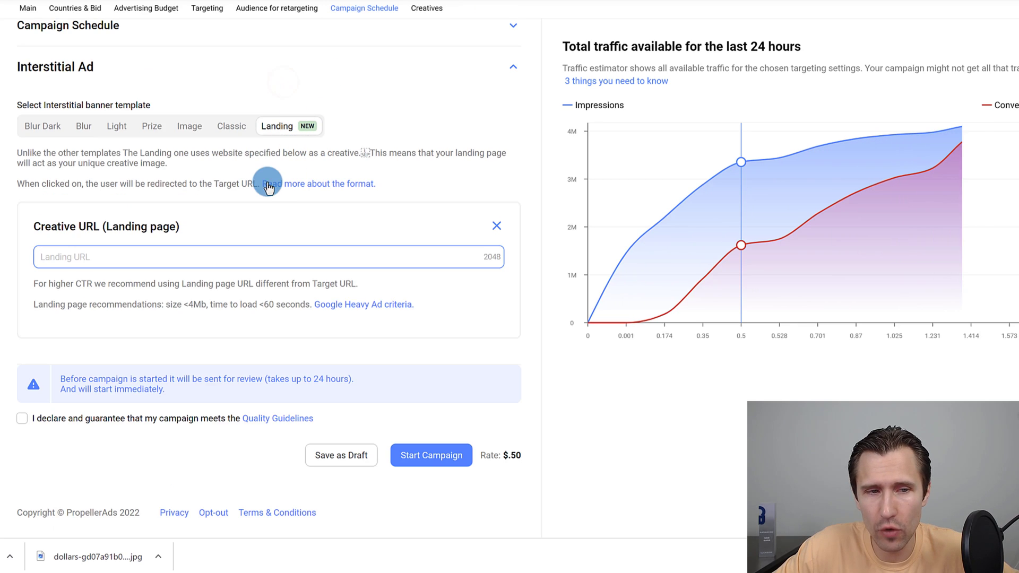
left_click(109, 253)
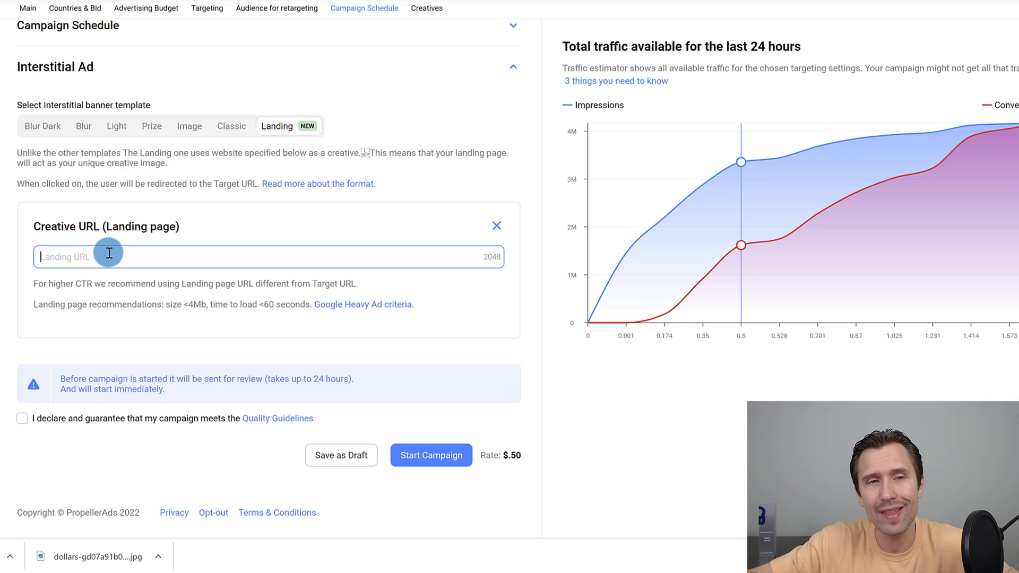
scroll(142, 153, "up", 10)
scroll(142, 151, "up", 5)
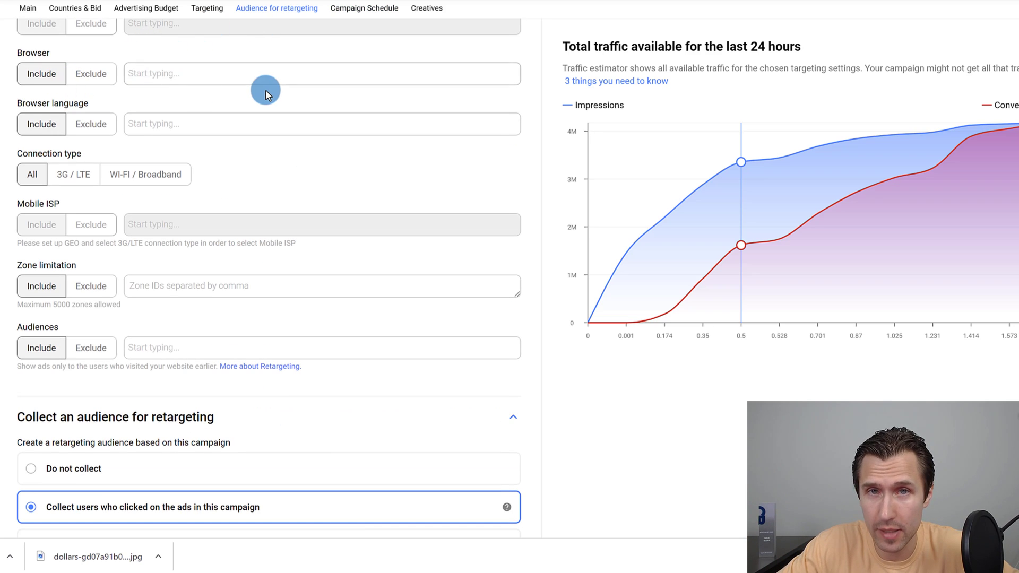
scroll(265, 90, "up", 18)
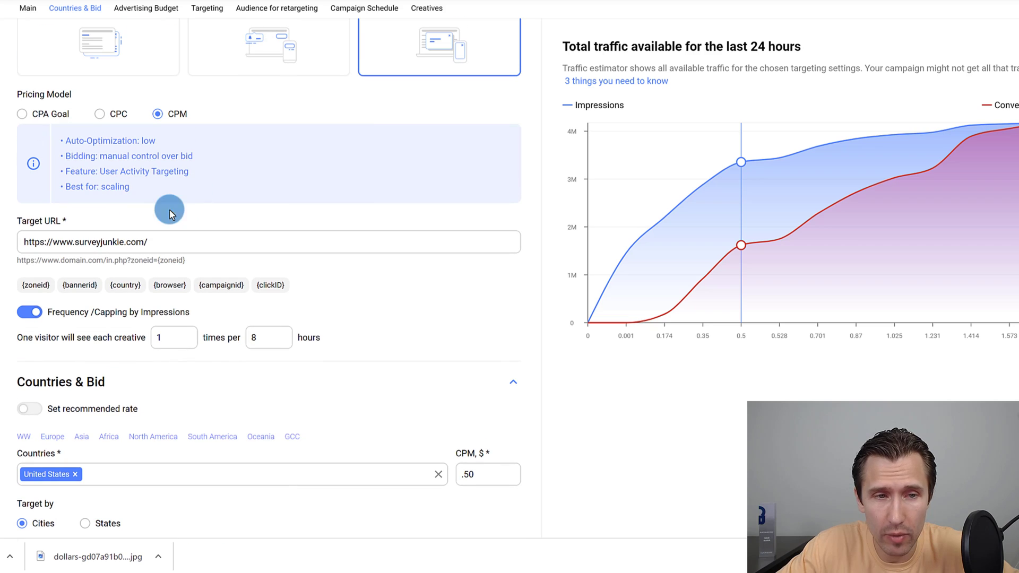
scroll(170, 210, "down", 20)
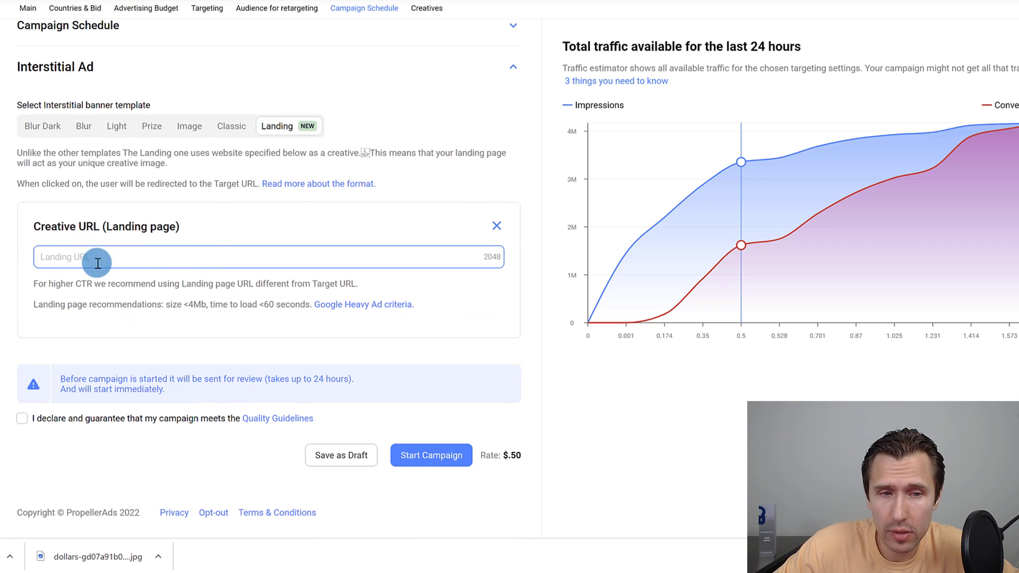
- Return to the Blur Dark template and upload dollars-gd07a91b0b_640.jpg as Creative 1's icon, accepting its crop
left_click(50, 132)
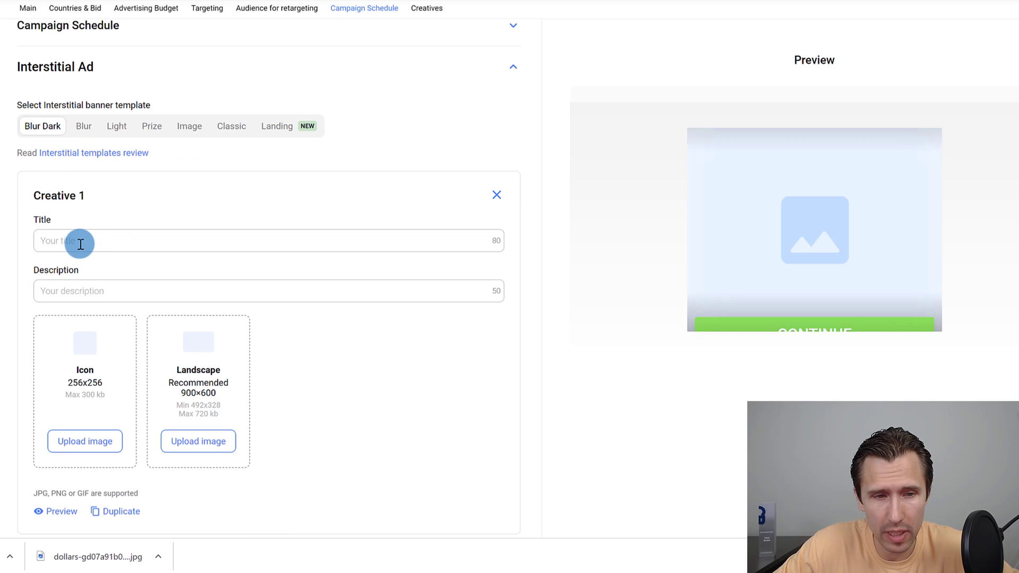
left_click(96, 431)
left_click(126, 49)
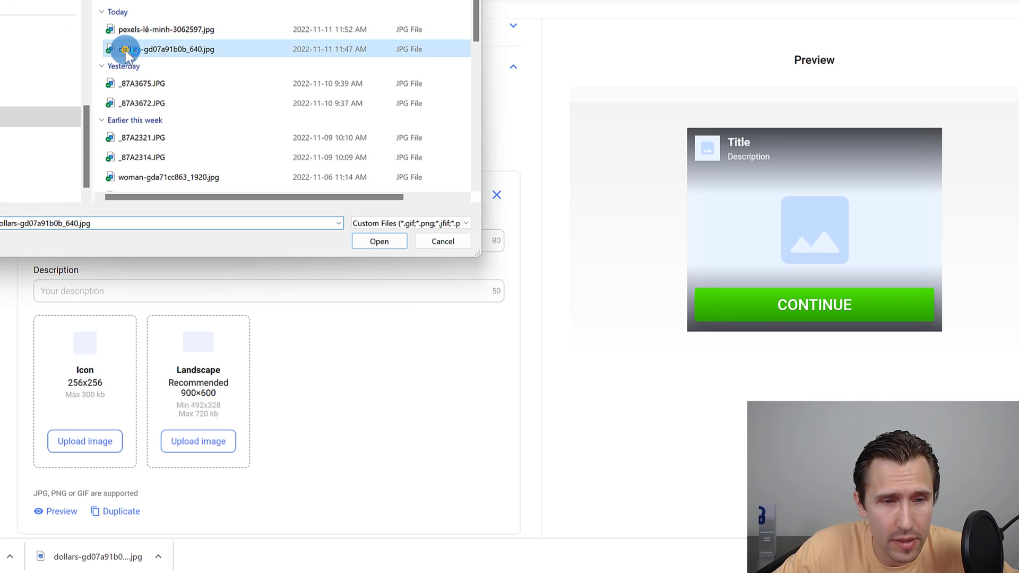
double_click(126, 49)
left_click(544, 347)
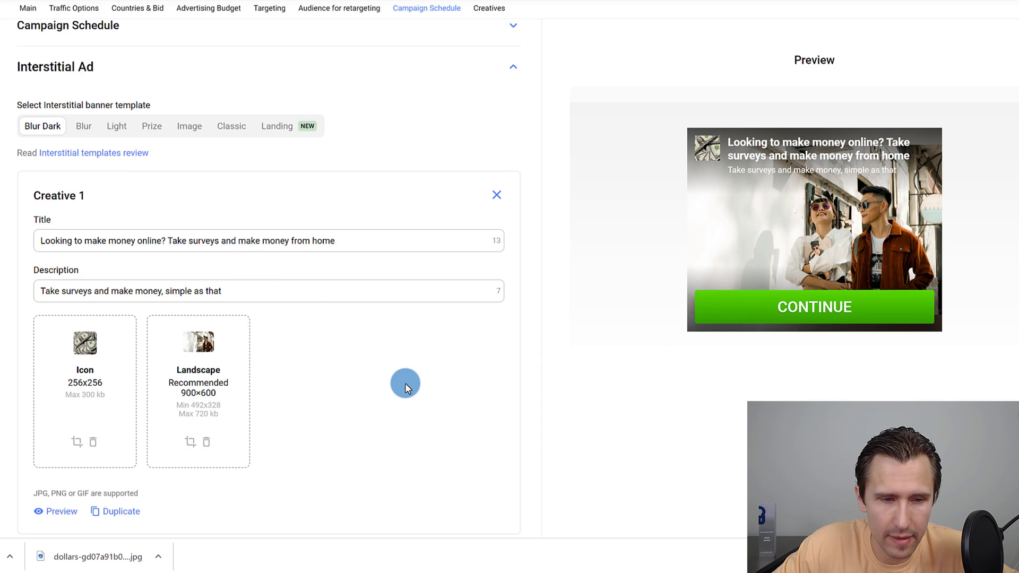
- Declare that the campaign meets the Quality Guidelines and save it as a draft
scroll(405, 382, "down", 3)
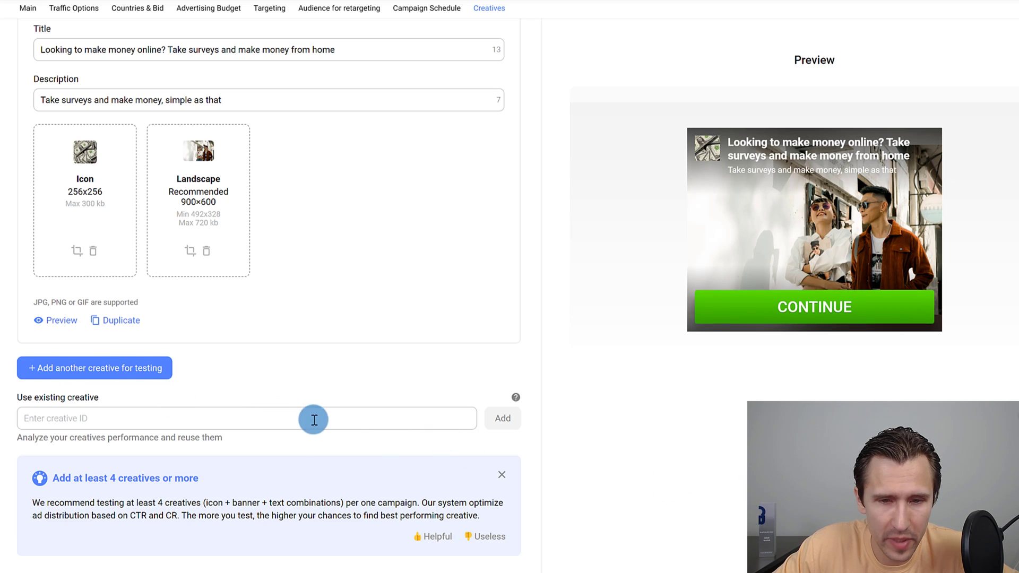
scroll(126, 421, "down", 1)
scroll(126, 421, "down", 3)
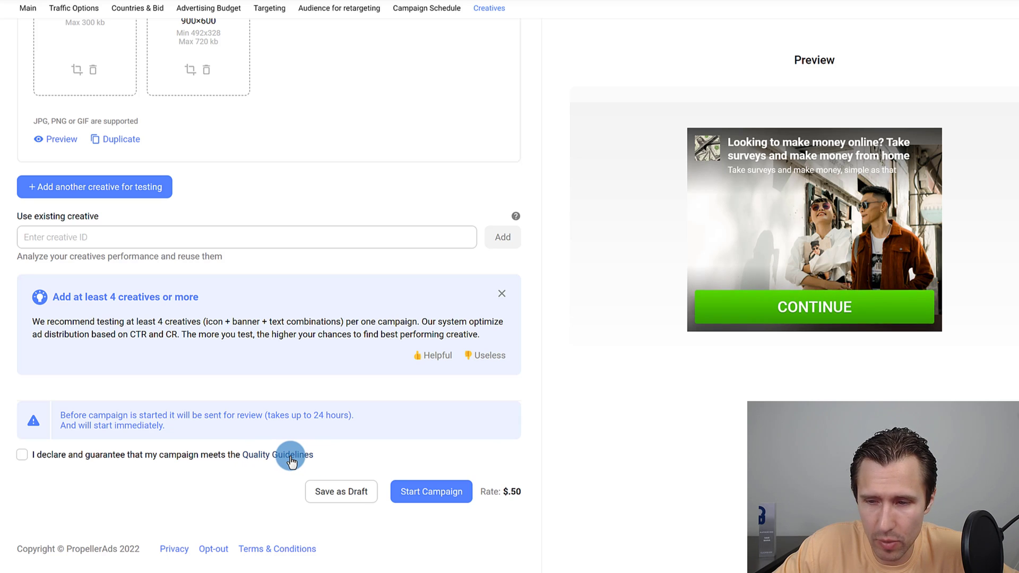
left_click(56, 456)
left_click(419, 492)
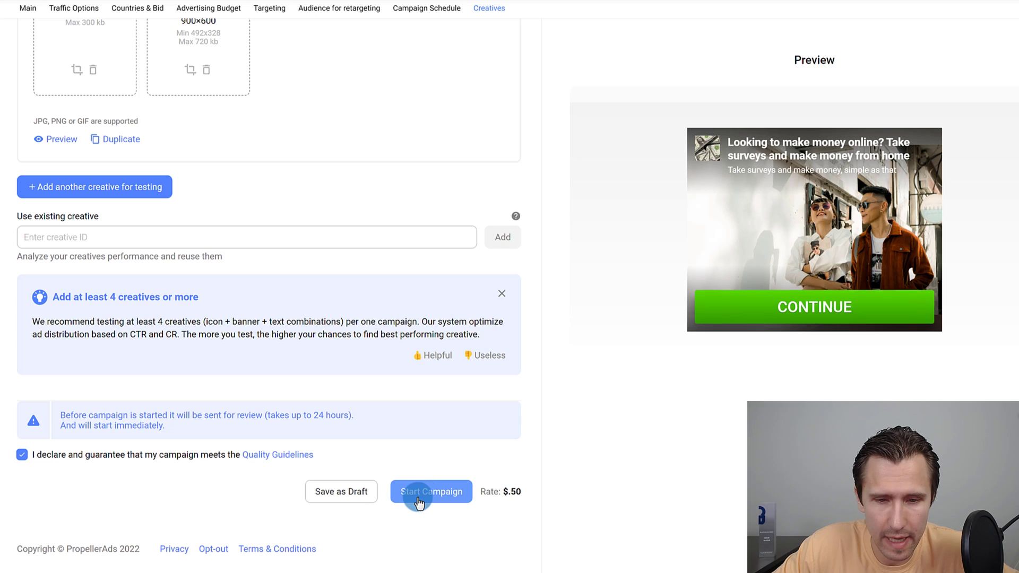
left_click(348, 502)
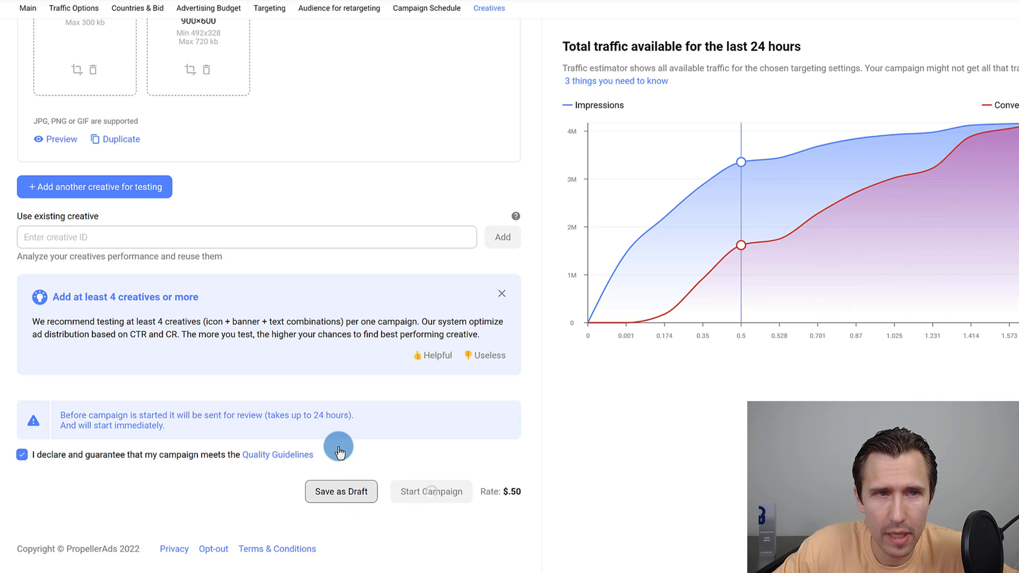
scroll(324, 393, "up", 2)
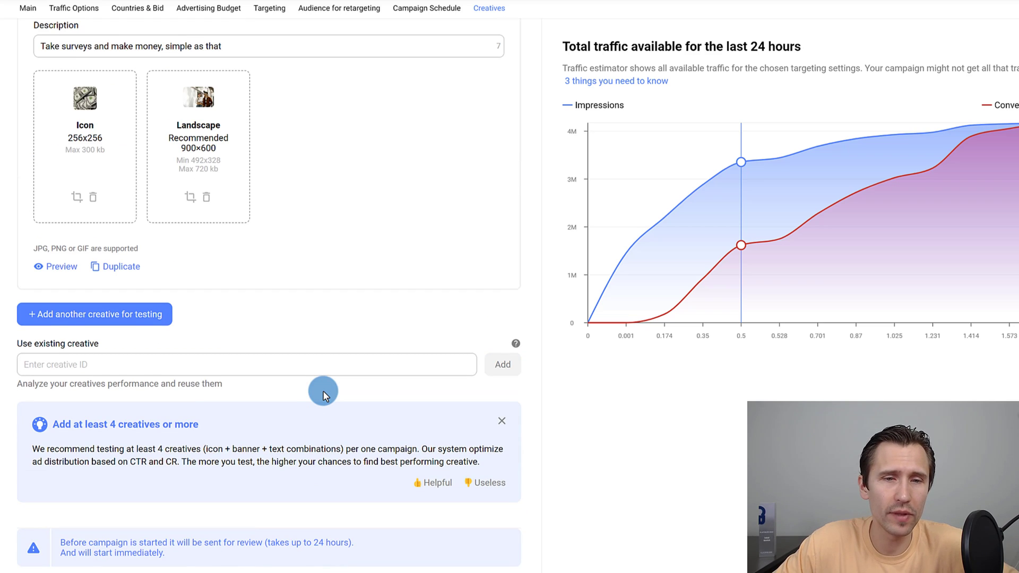
scroll(322, 348, "down", 2)
scroll(362, 384, "up", 15)
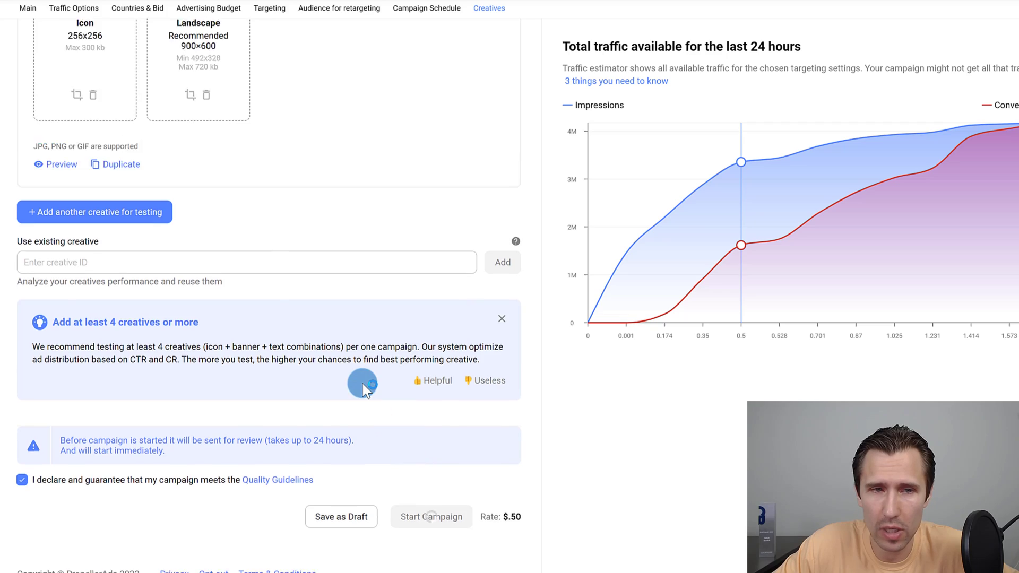
scroll(362, 384, "up", 20)
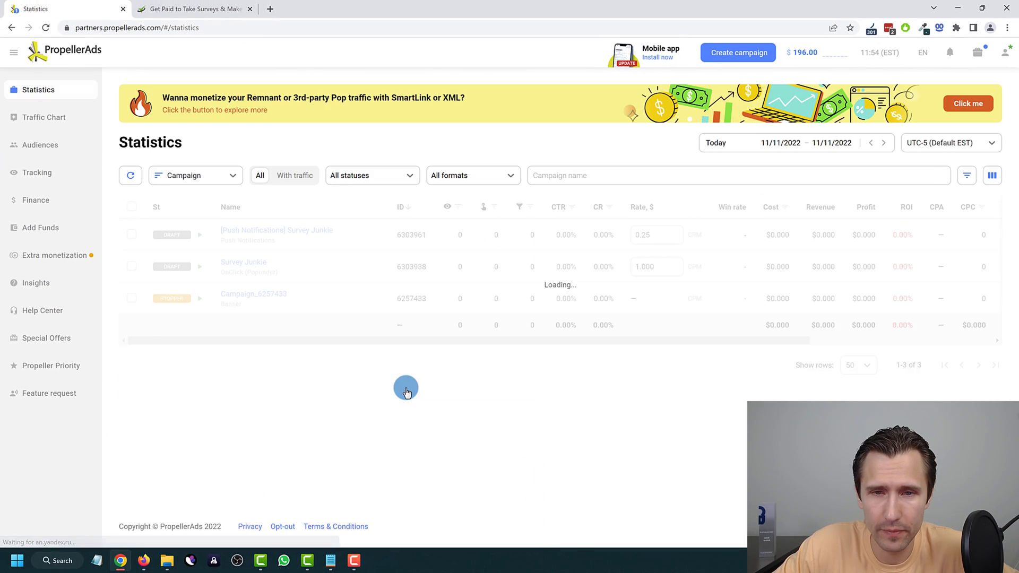
- Rename the new interstitial campaign as "[Interstitial] Survey Junkie" and save it
left_click(323, 241)
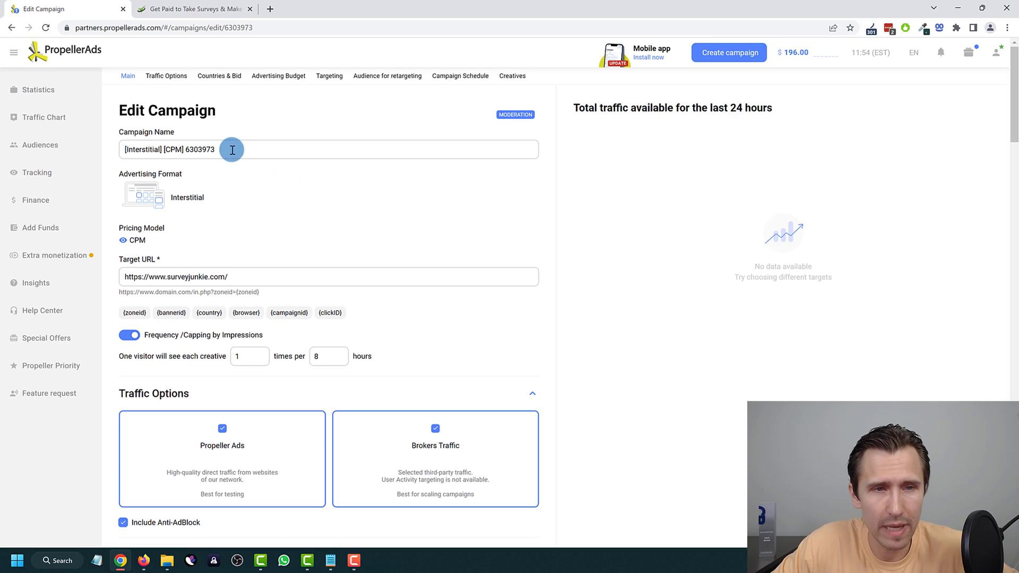
left_click_drag(233, 150, 163, 149)
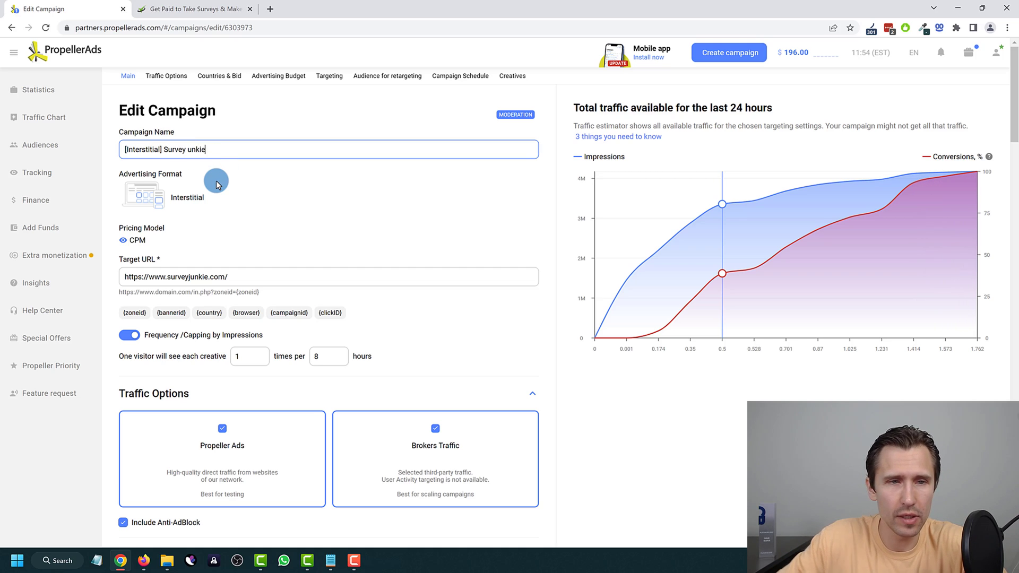
key("BackSpace")
key("BackSpace")
key("BackSpace")
key("BackSpace")
key("BackSpace")
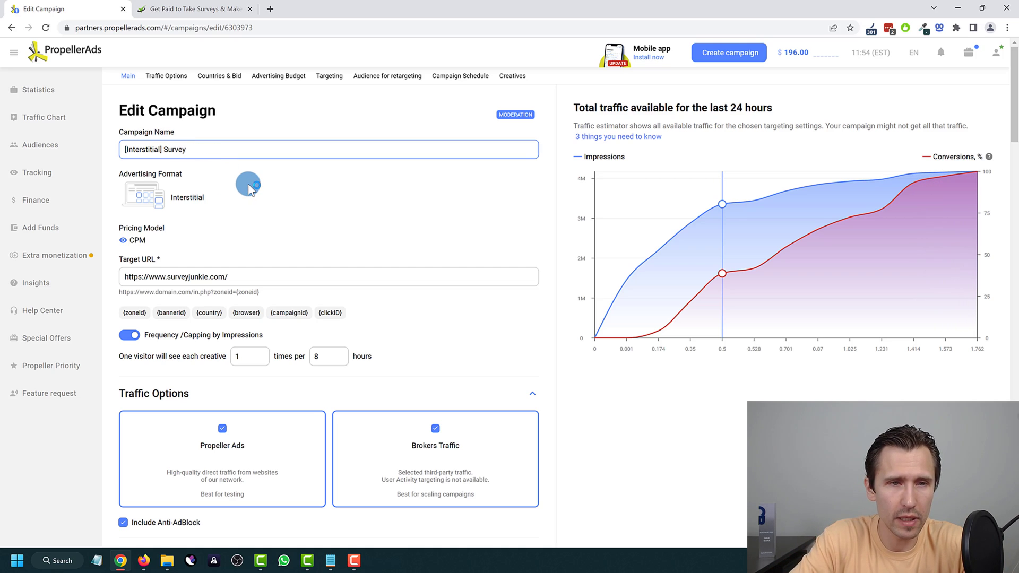
type("Junkie")
scroll(468, 298, "down", 15)
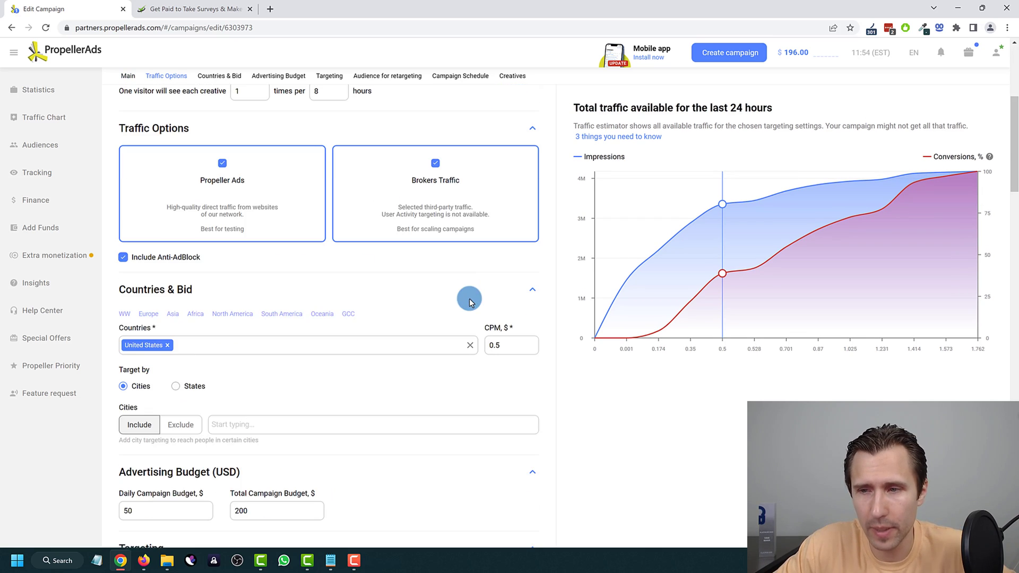
scroll(1014, 283, "down", 15)
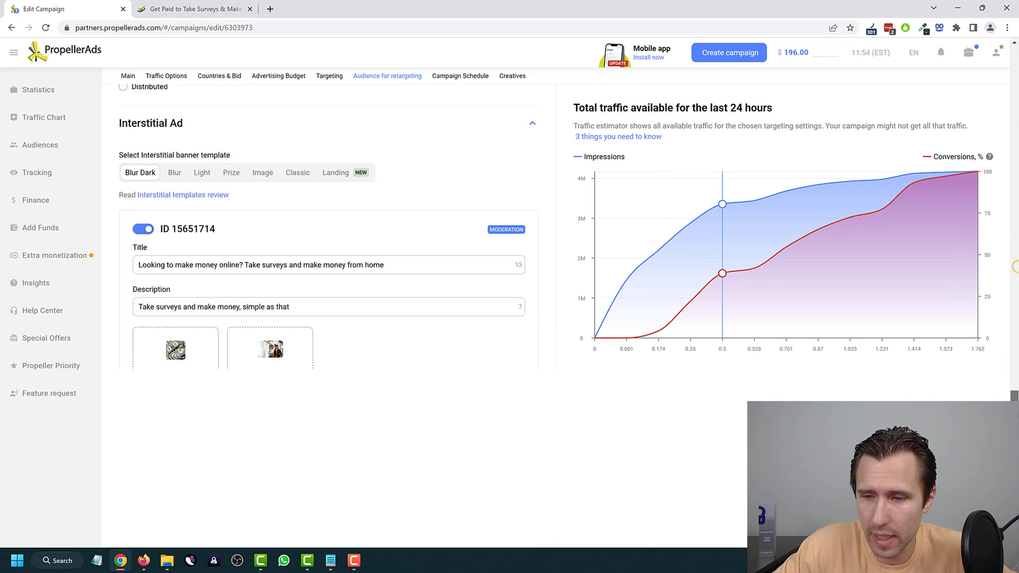
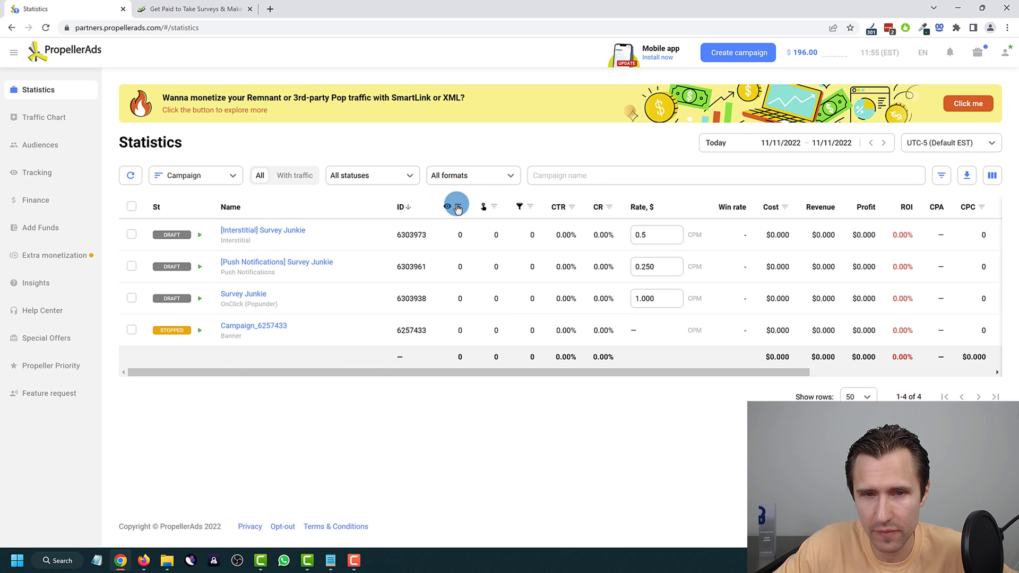
- Review the campaign statistics columns, from impressions, clicks and conversions through rate and cost to the daily and total budgets
mouse_move(445, 211)
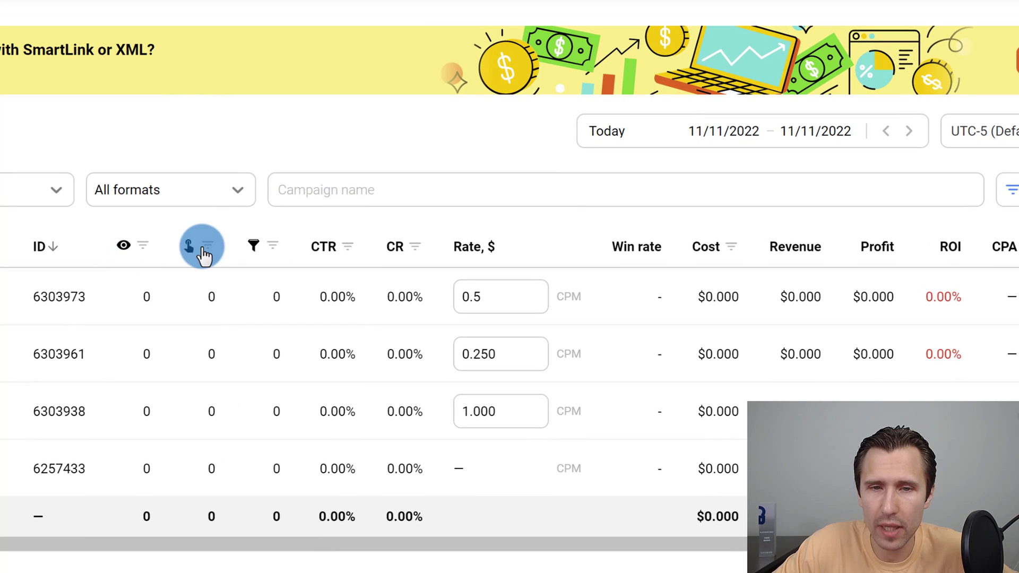
mouse_move(195, 256)
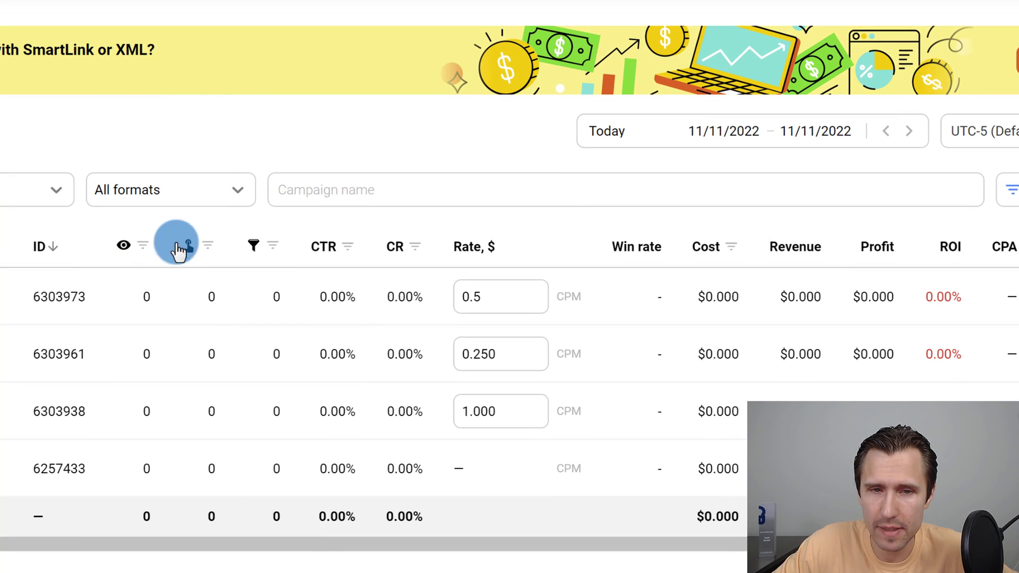
mouse_move(256, 250)
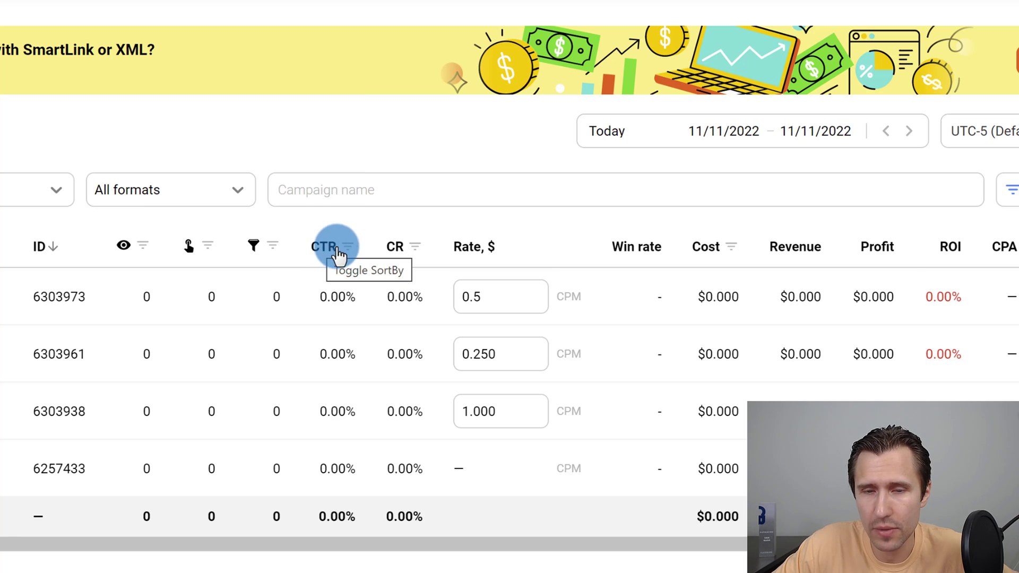
mouse_move(468, 248)
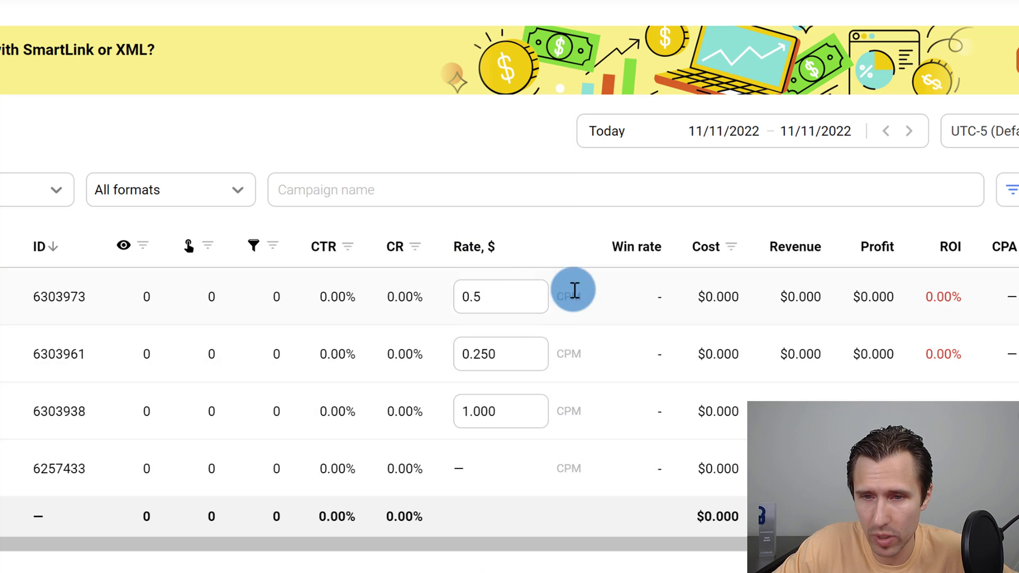
left_click_drag(444, 544, 823, 504)
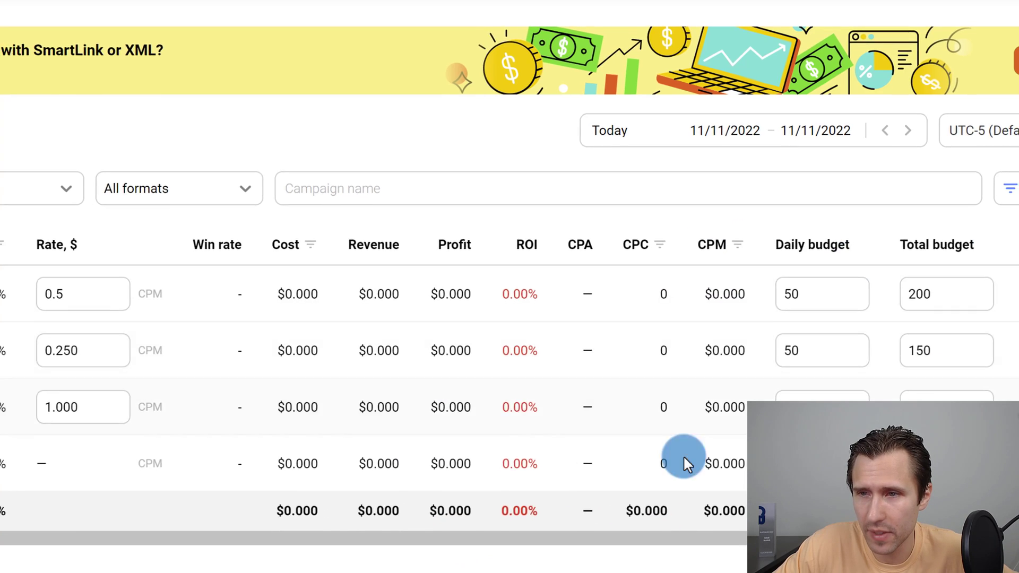
- Show the additional statistics filters, check the available Pricing Model options, and hide the filters again
left_click(1012, 189)
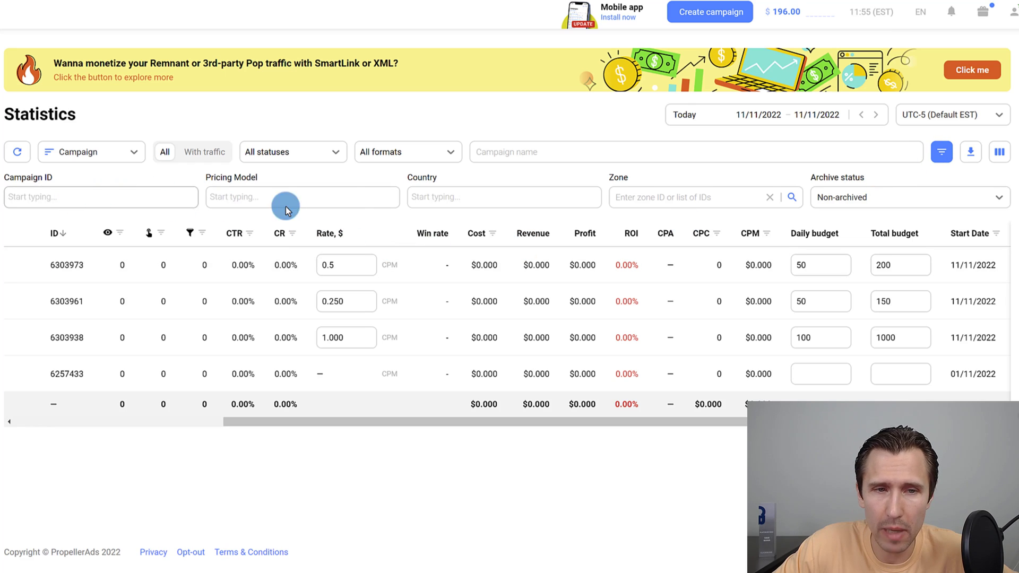
left_click(317, 197)
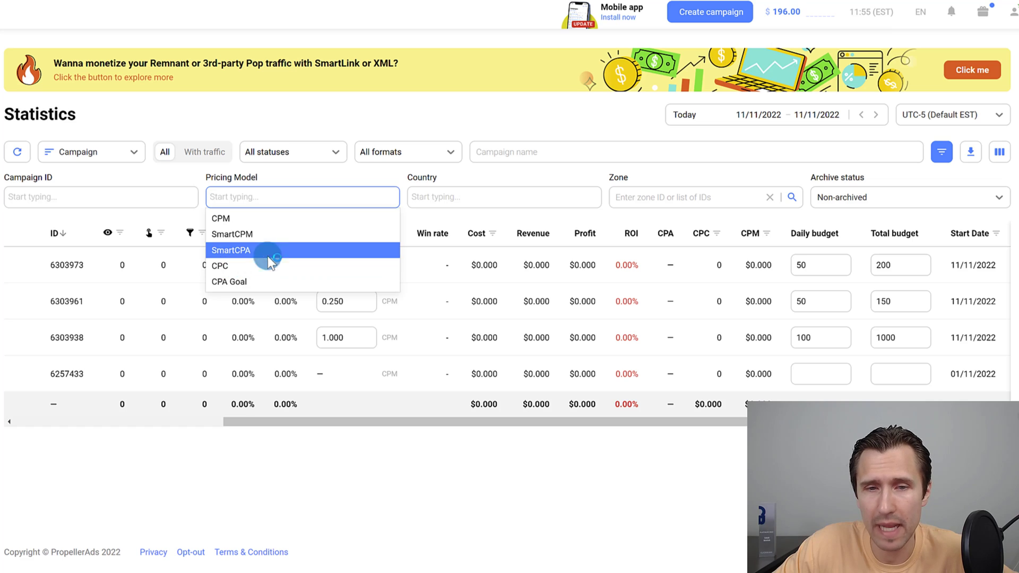
left_click(948, 155)
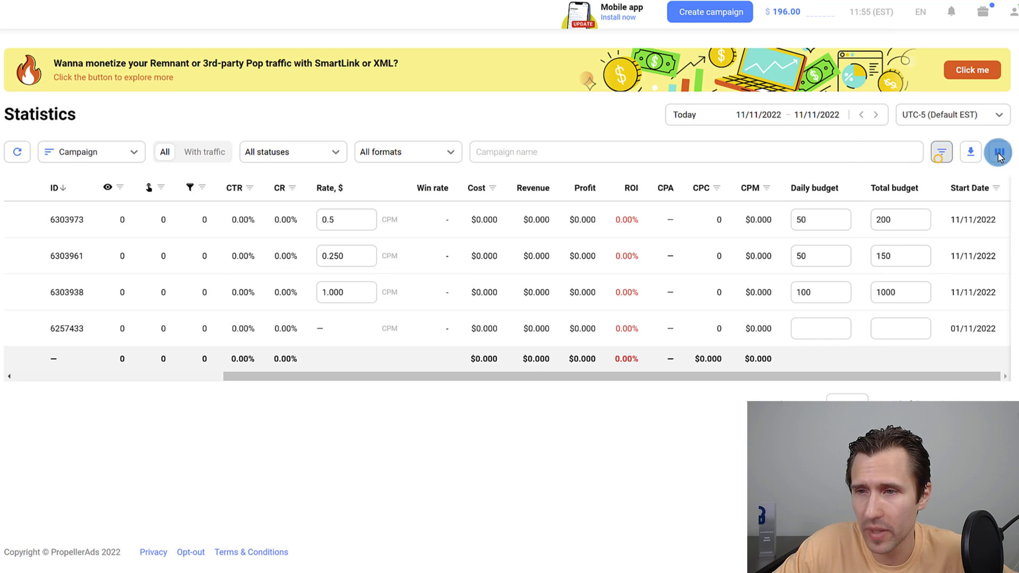
- Customize the statistics columns by moving Daily budget directly after Conversions and hiding Start Date, and apply the changes
left_click(1002, 153)
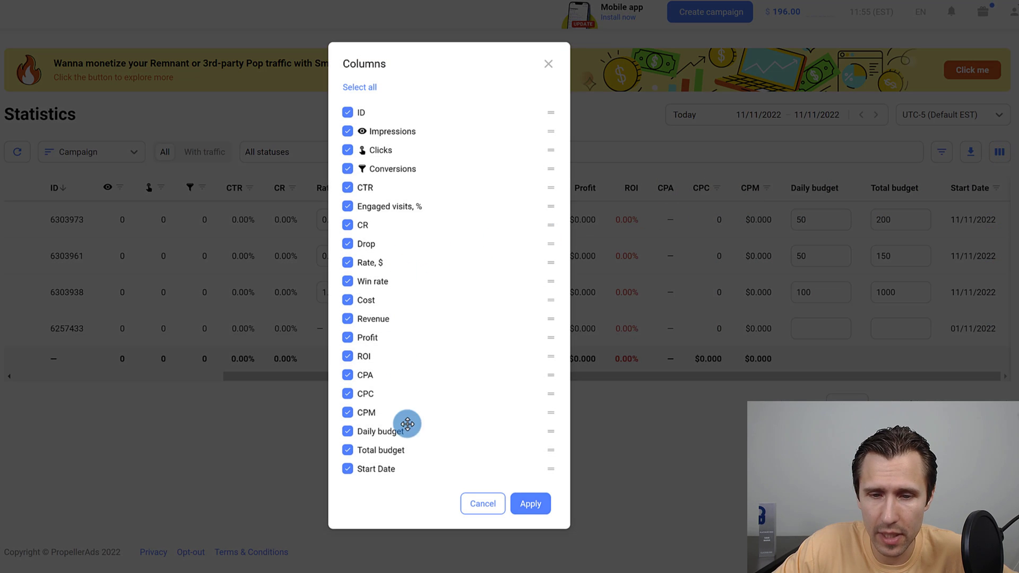
left_click_drag(551, 430, 542, 187)
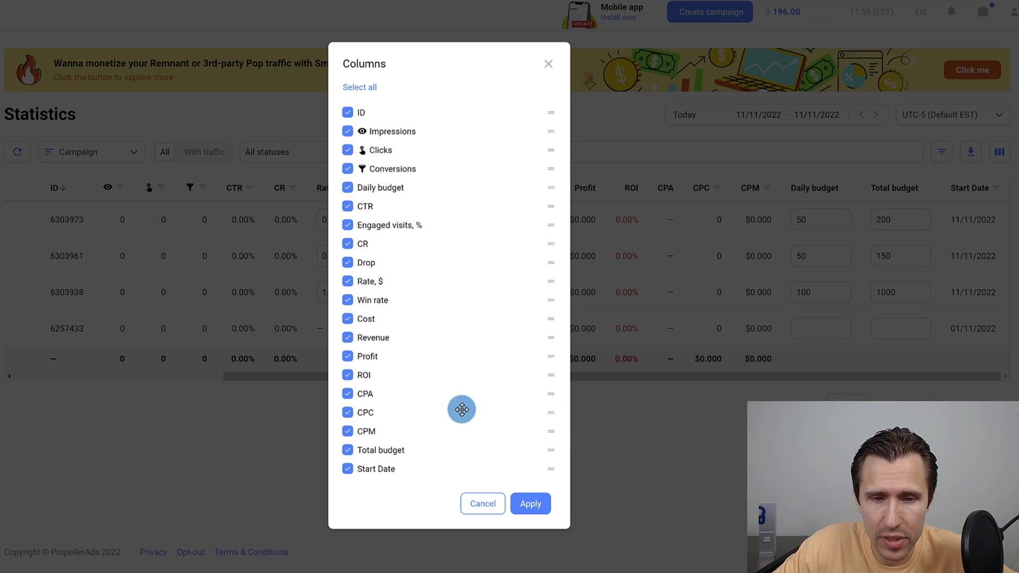
left_click(348, 469)
left_click(537, 508)
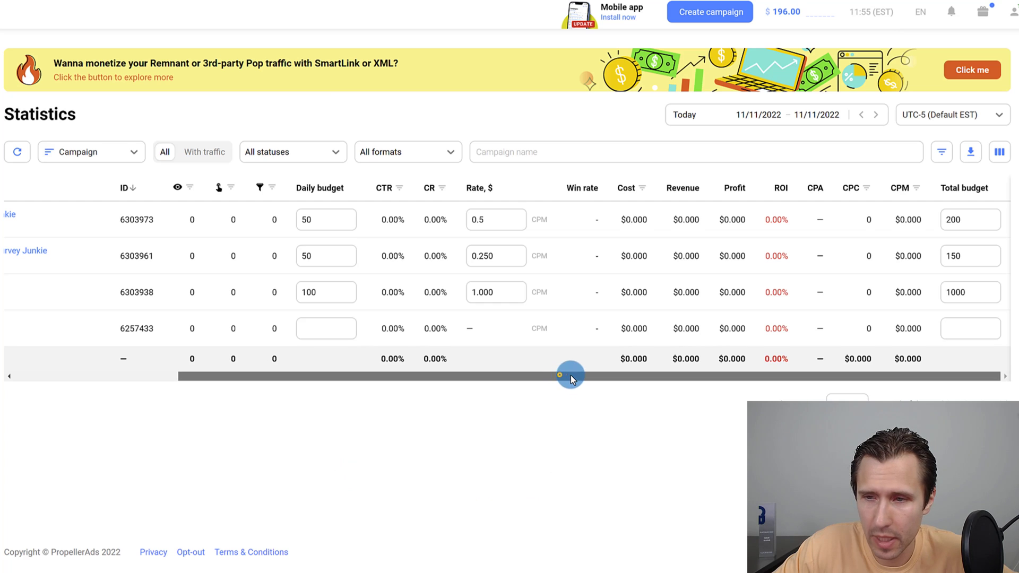
- Review the rearranged statistics table across its full width and recheck the column settings without changing them
left_click(566, 375)
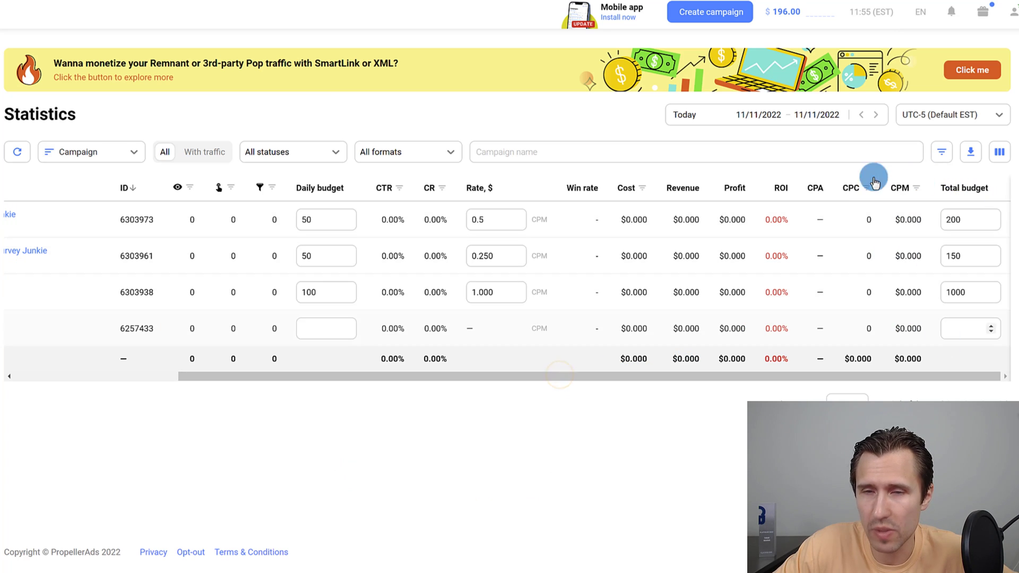
left_click_drag(626, 377, 429, 387)
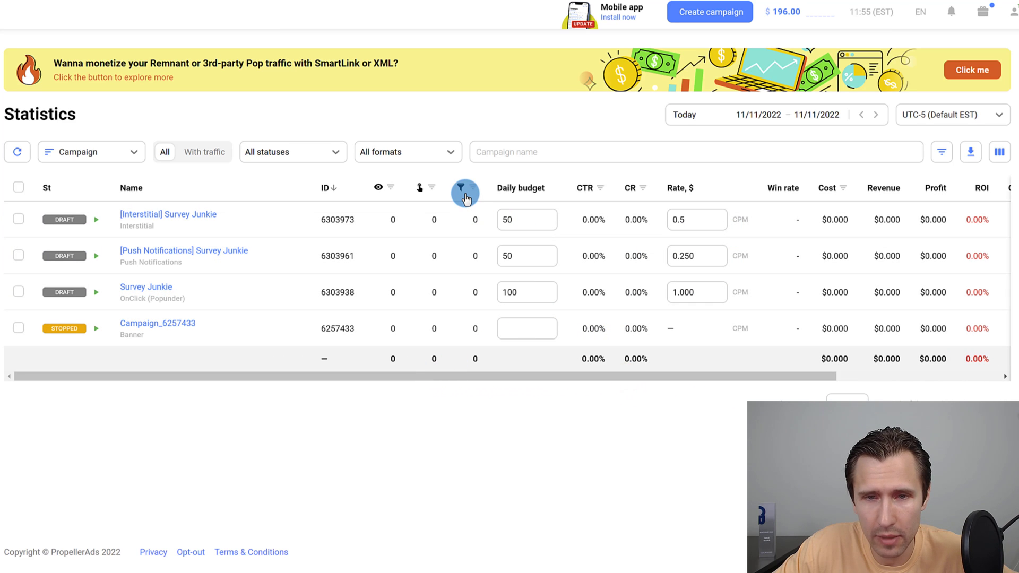
mouse_move(464, 197)
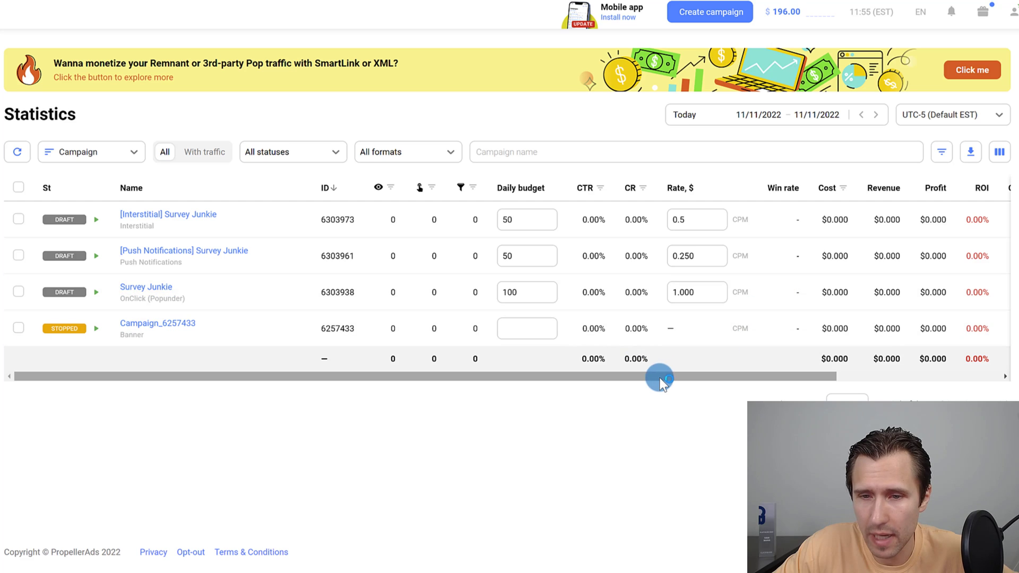
left_click_drag(659, 377, 929, 276)
left_click(999, 152)
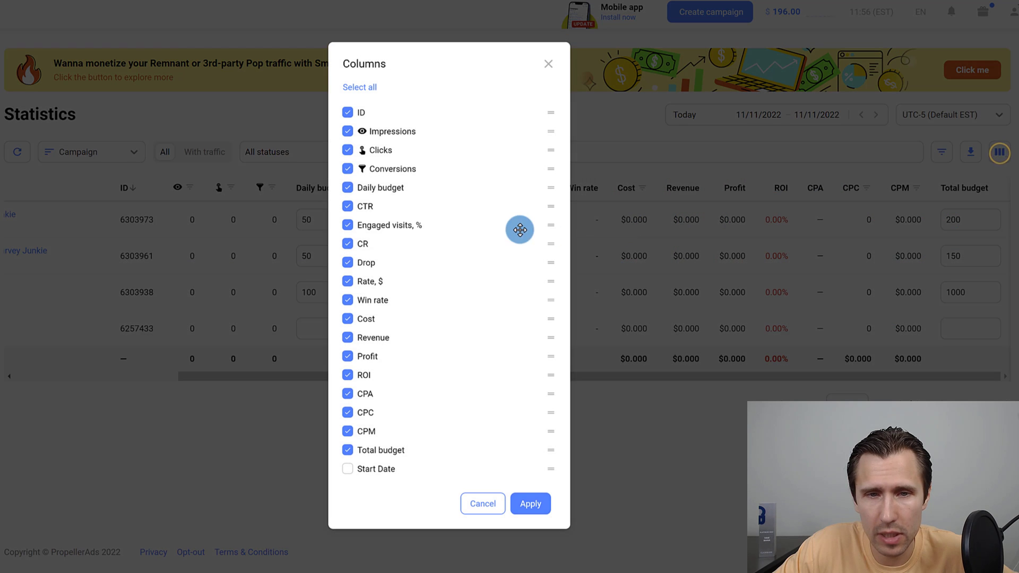
left_click(515, 505)
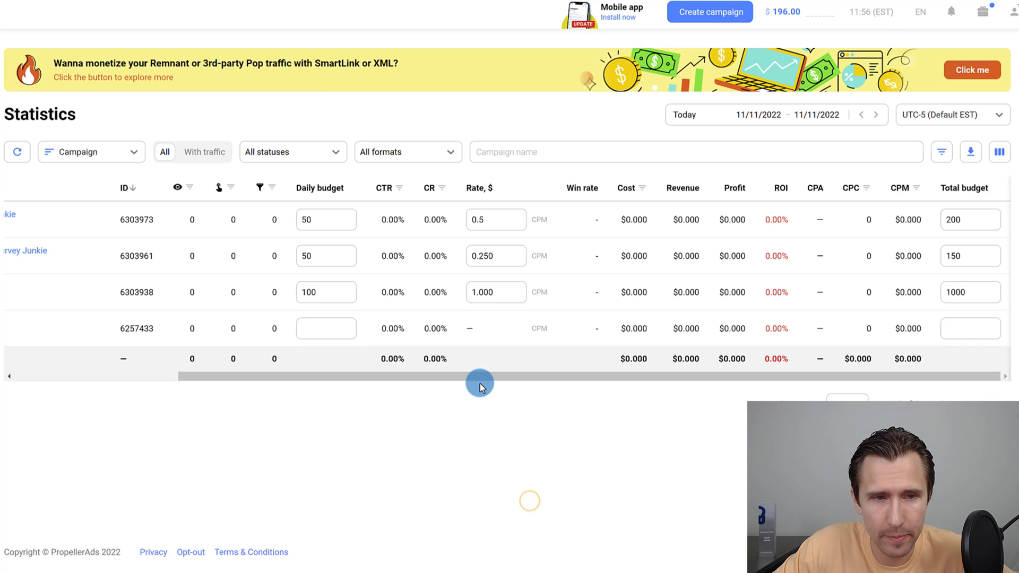
left_click_drag(470, 377, 296, 376)
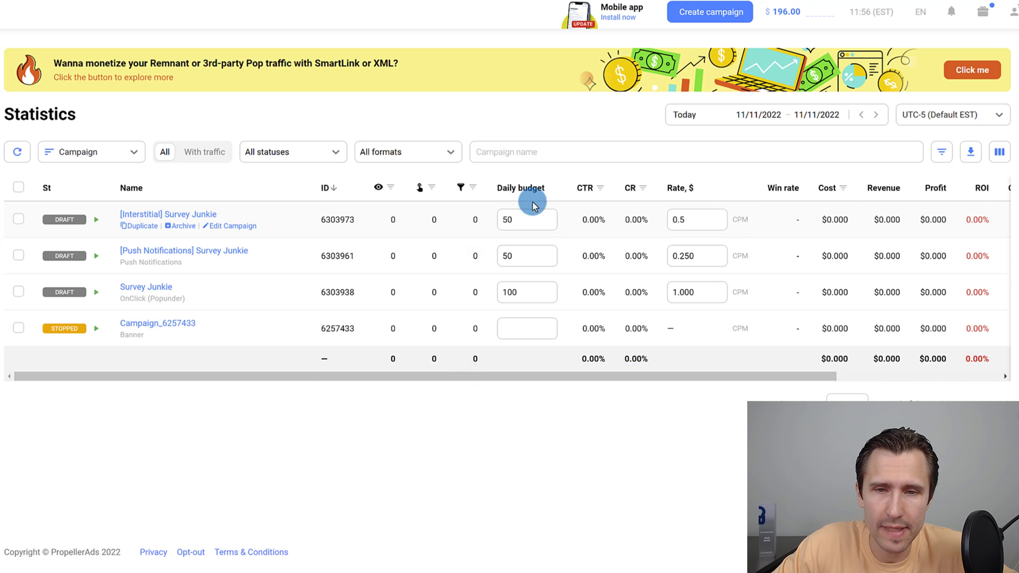
left_click_drag(511, 378, 798, 348)
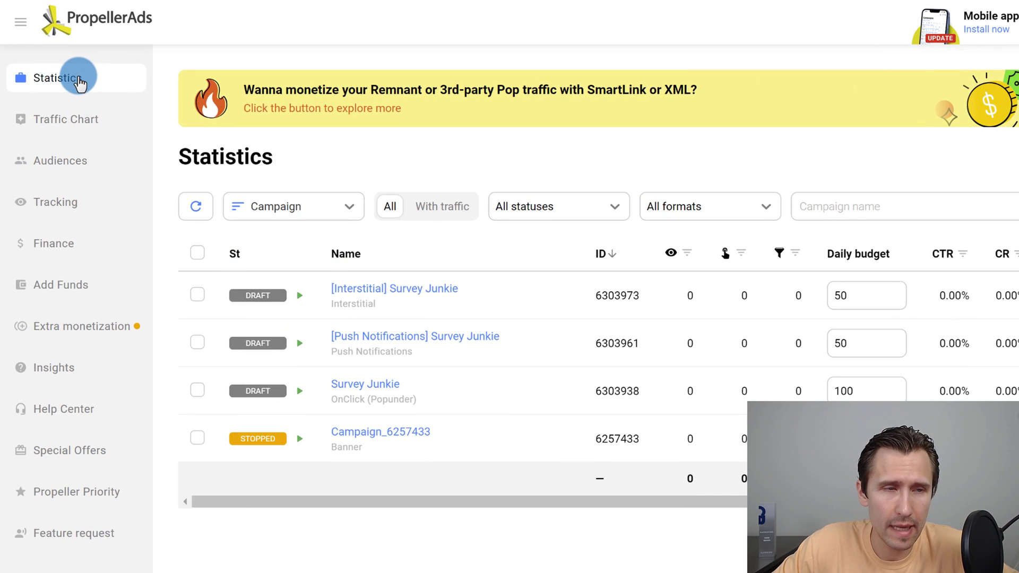
- Open the Traffic Chart and compare impressions and CPM rates by country for OnClick (Popunder), Interstitial and Push Notifications
left_click(102, 120)
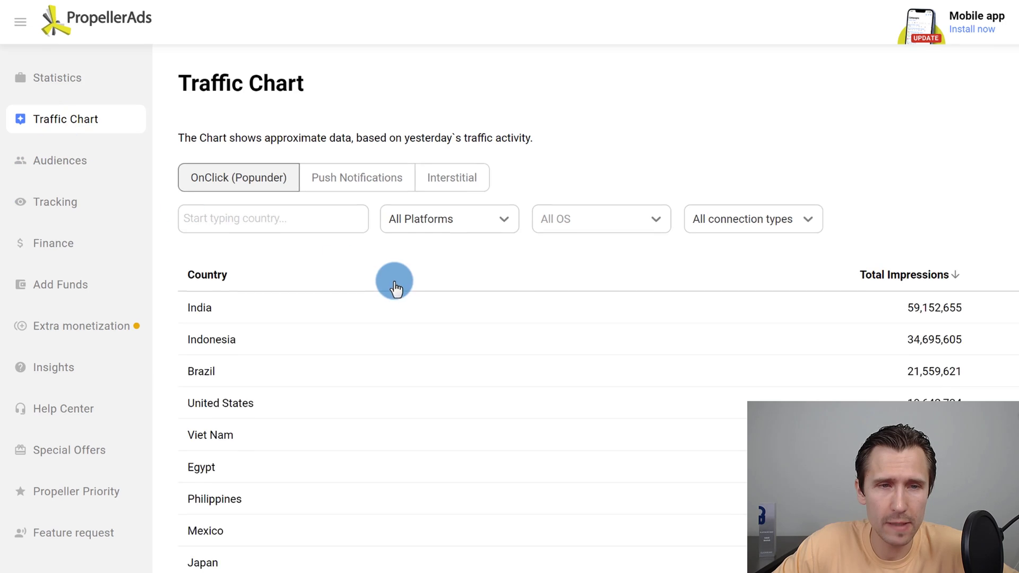
left_click_drag(205, 139, 513, 138)
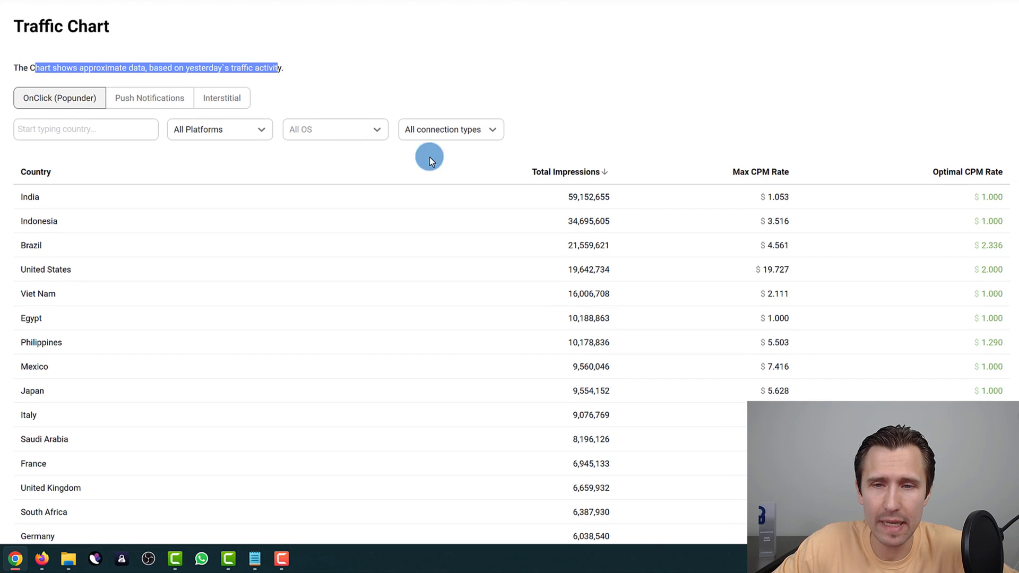
left_click(142, 97)
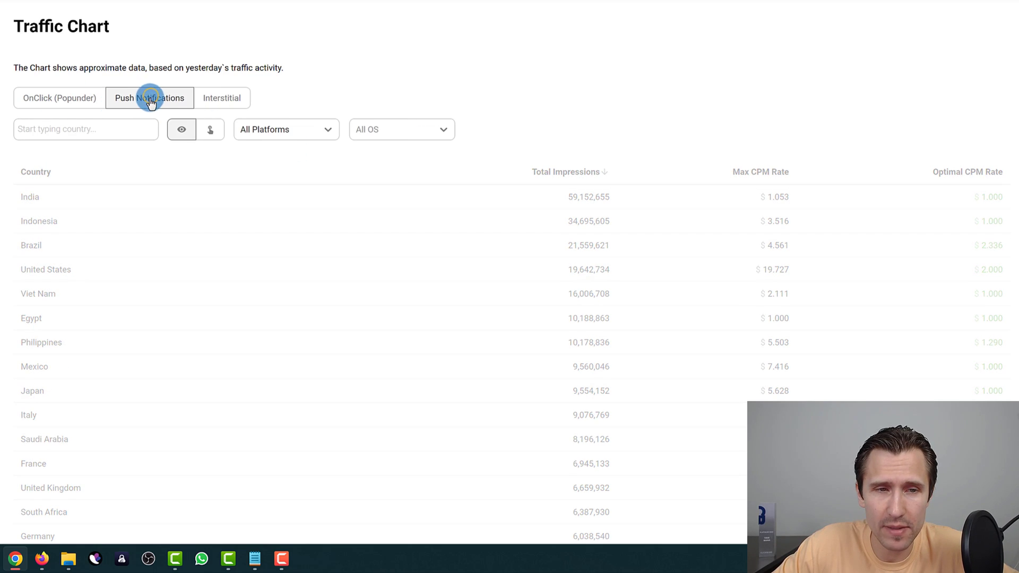
left_click(235, 98)
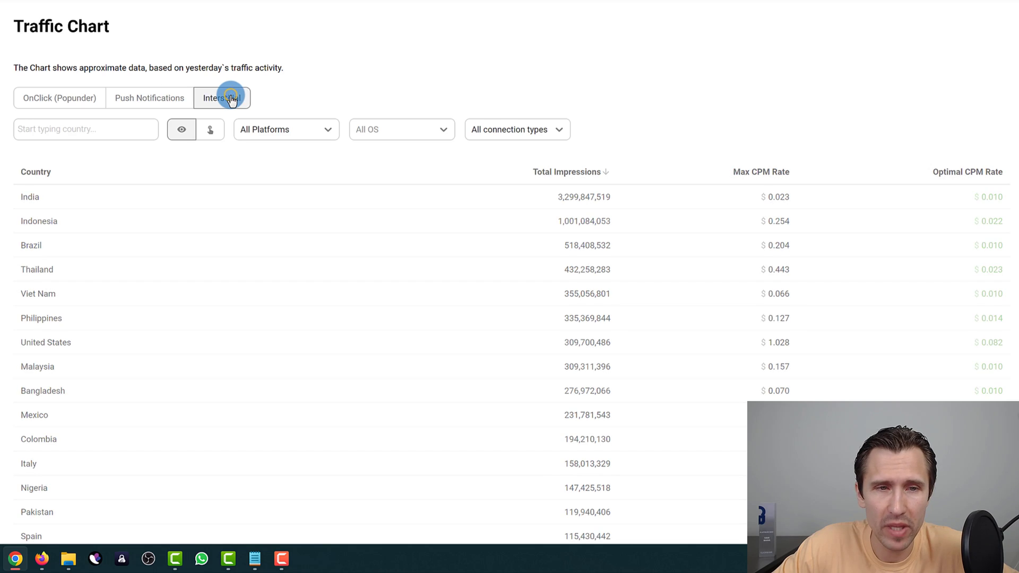
left_click(142, 99)
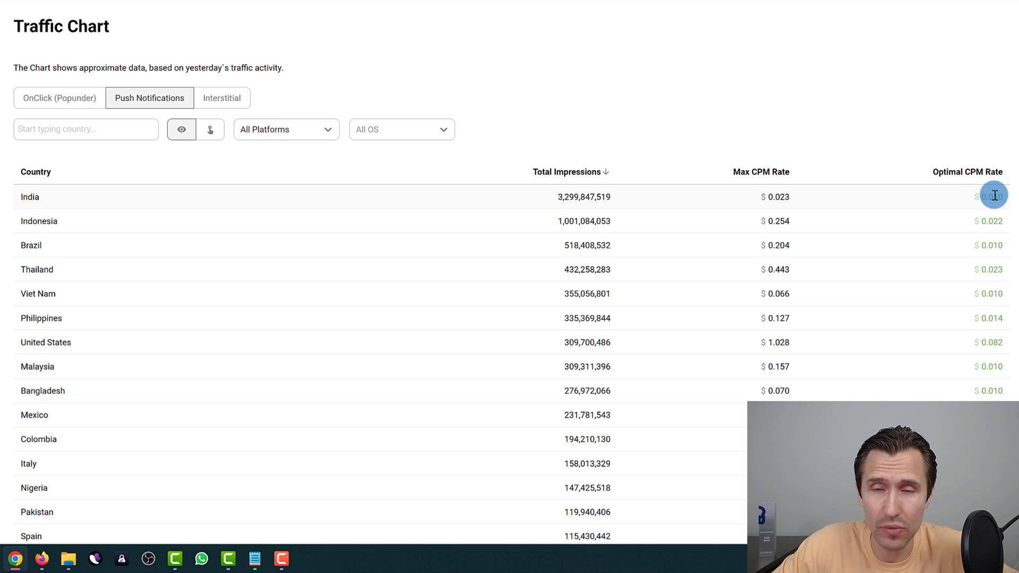
- Filter the Traffic Chart by United States and compare its impressions and CPM rates across Push Notifications, OnClick (Popunder) and Interstitial
left_click(85, 130)
type("united")
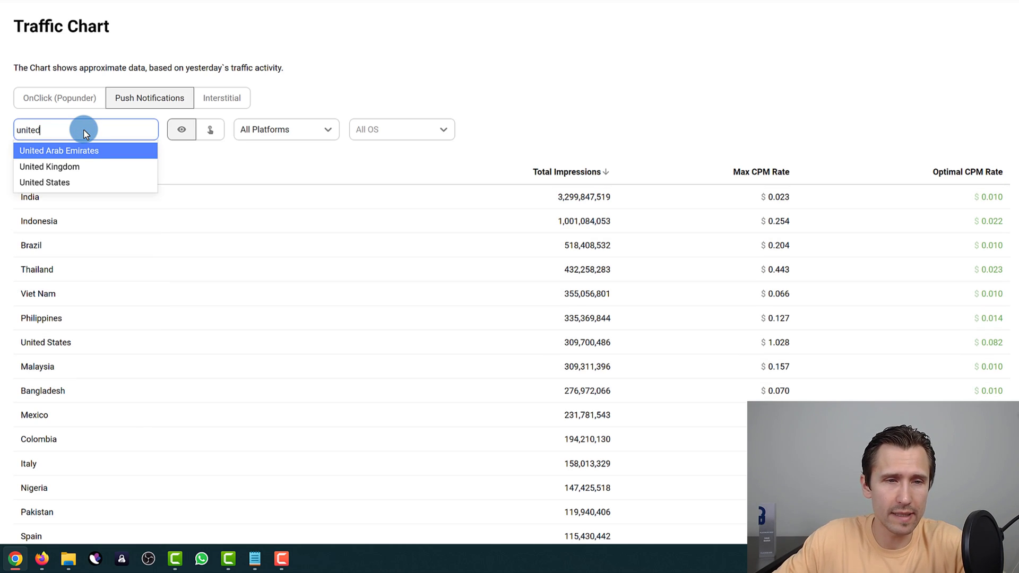
left_click(90, 181)
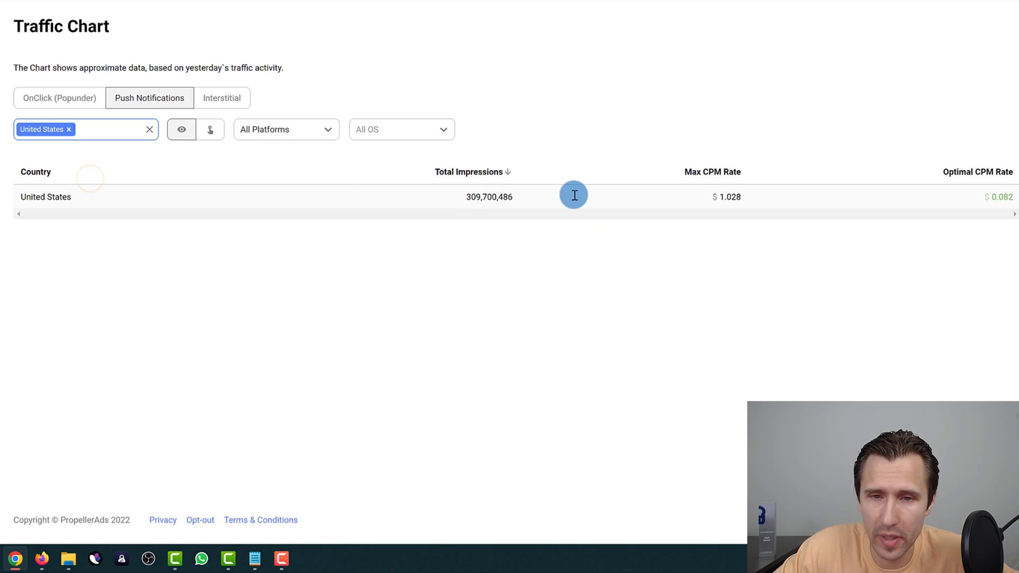
left_click_drag(457, 197, 517, 202)
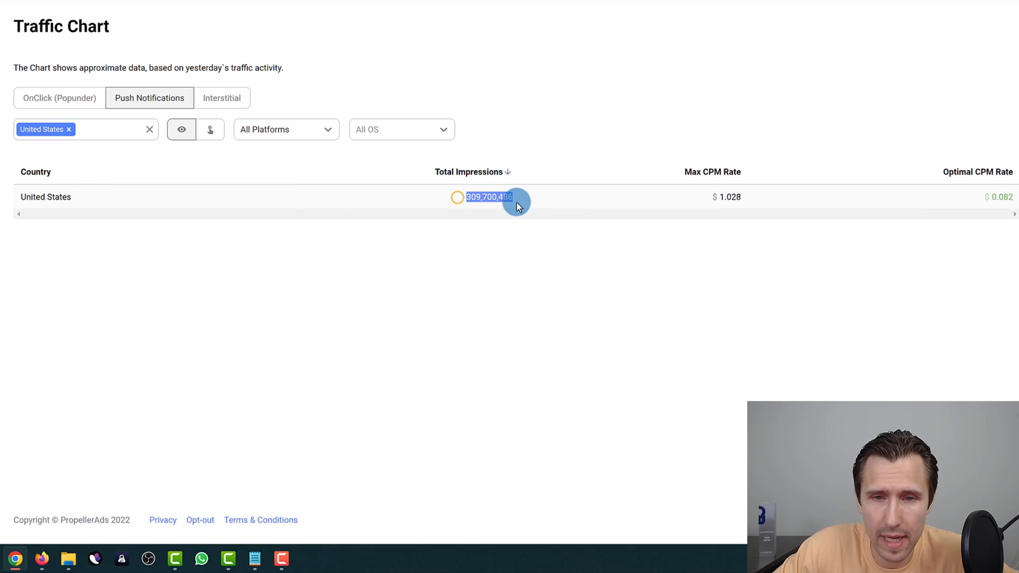
left_click(319, 278)
left_click(59, 97)
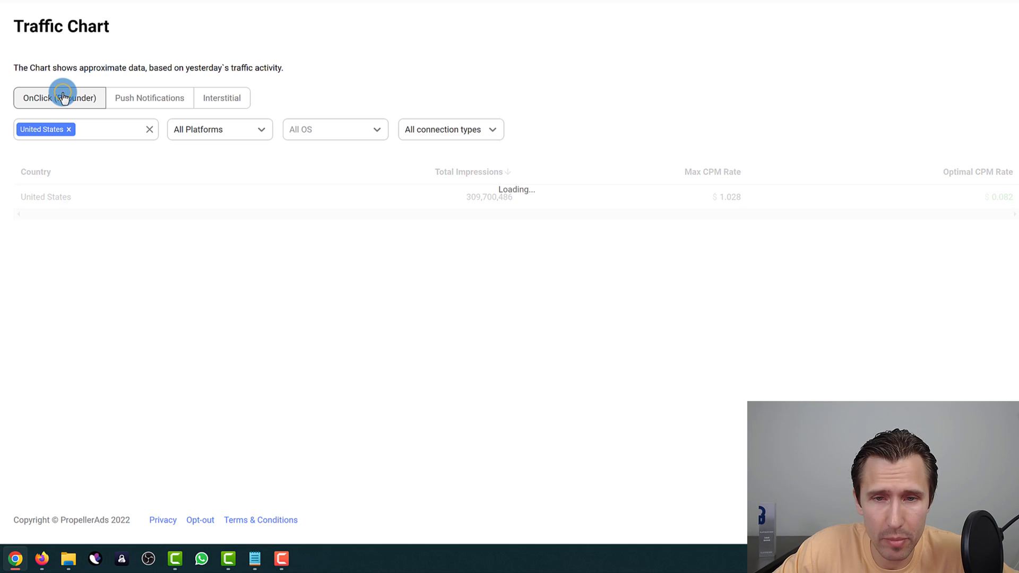
left_click(222, 98)
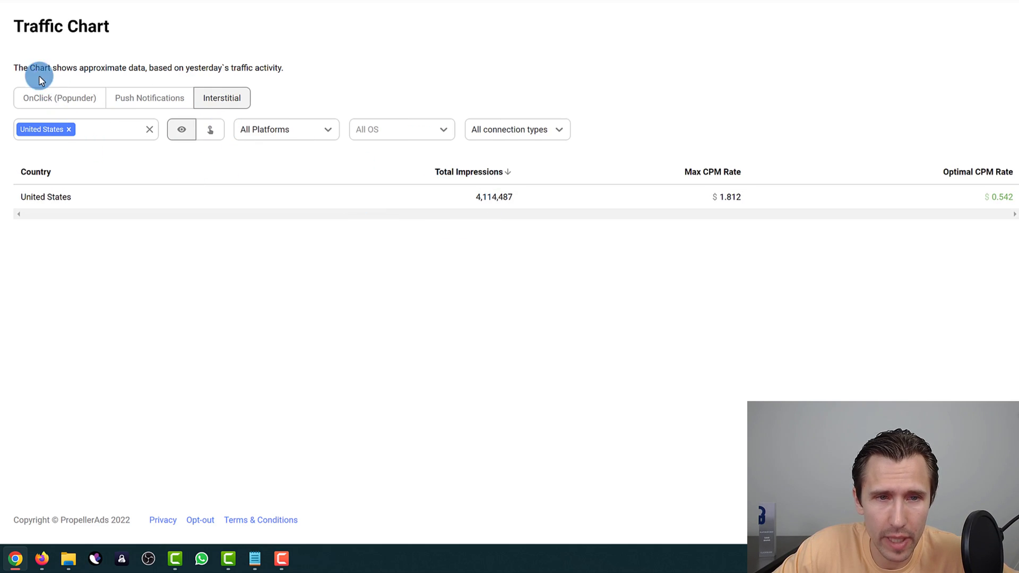
- Open Audiences and inspect the new-audience form and the tracking code for Survey Junkie - Visitors, closing both without changes
left_click(39, 155)
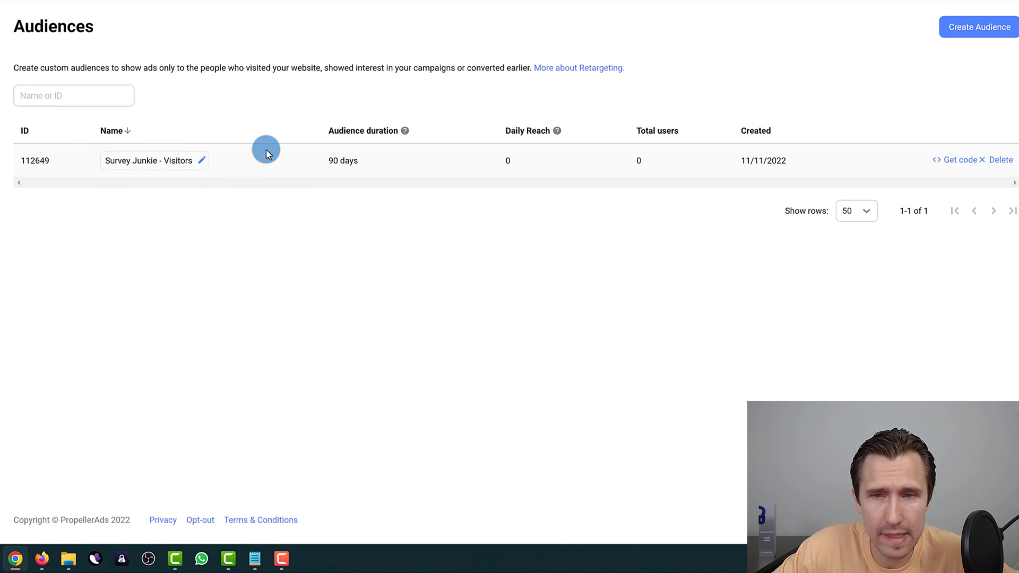
left_click(969, 34)
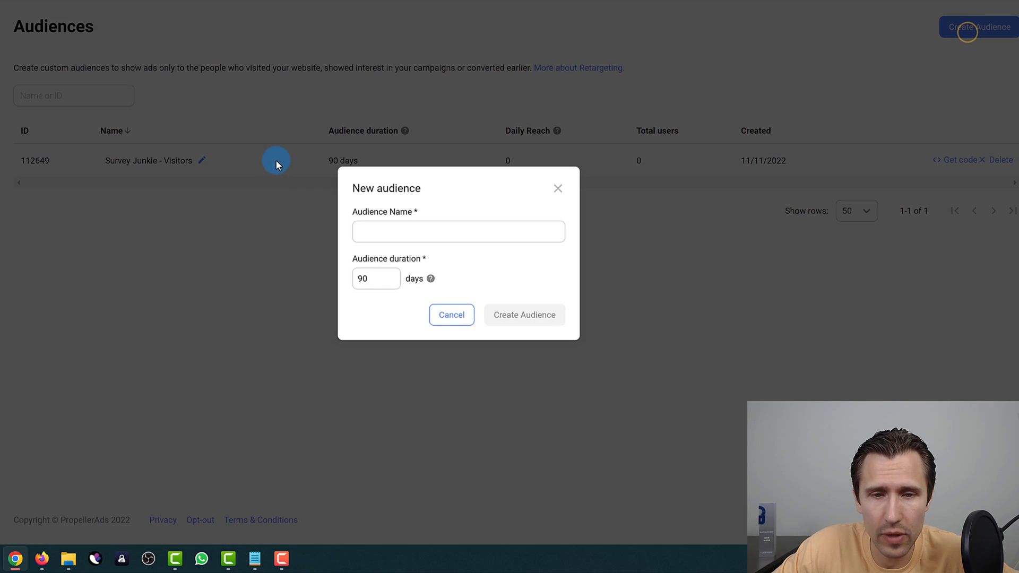
left_click(562, 190)
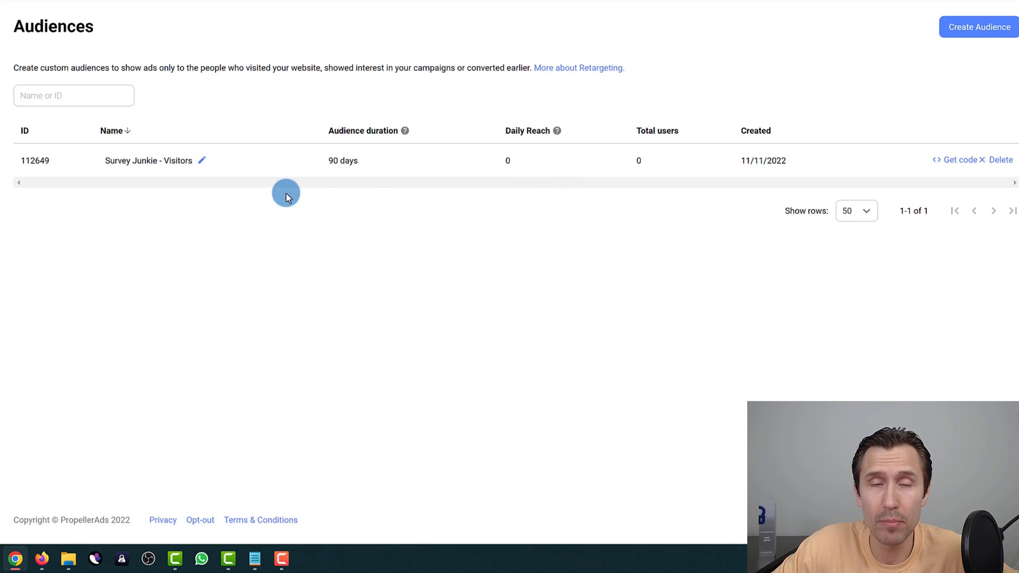
left_click(953, 164)
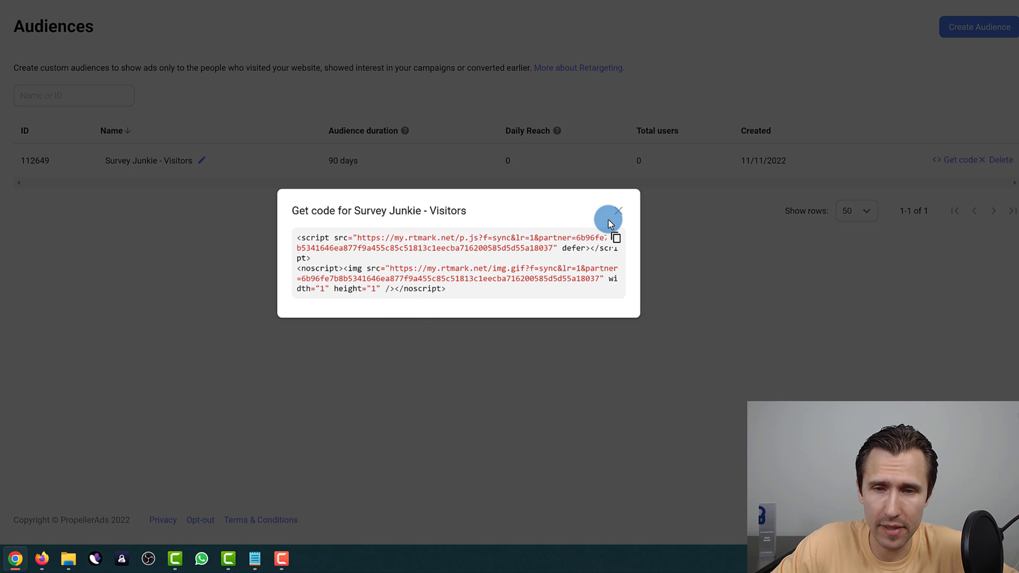
left_click(619, 211)
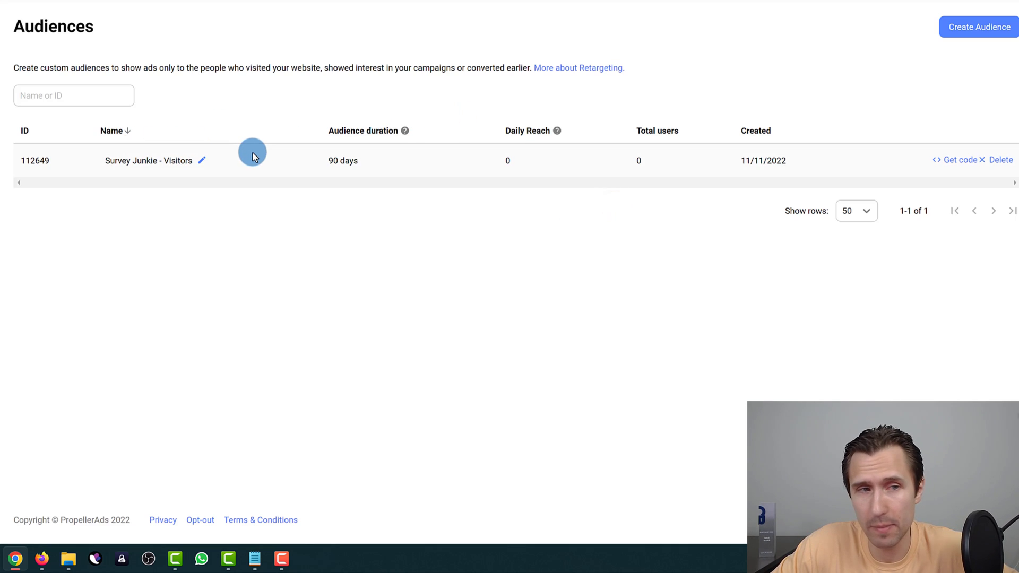
- Open Conversion Tracking, switch the S2S tracker from ThriveTracker to Voluum, and read its postback instructions
left_click(40, 199)
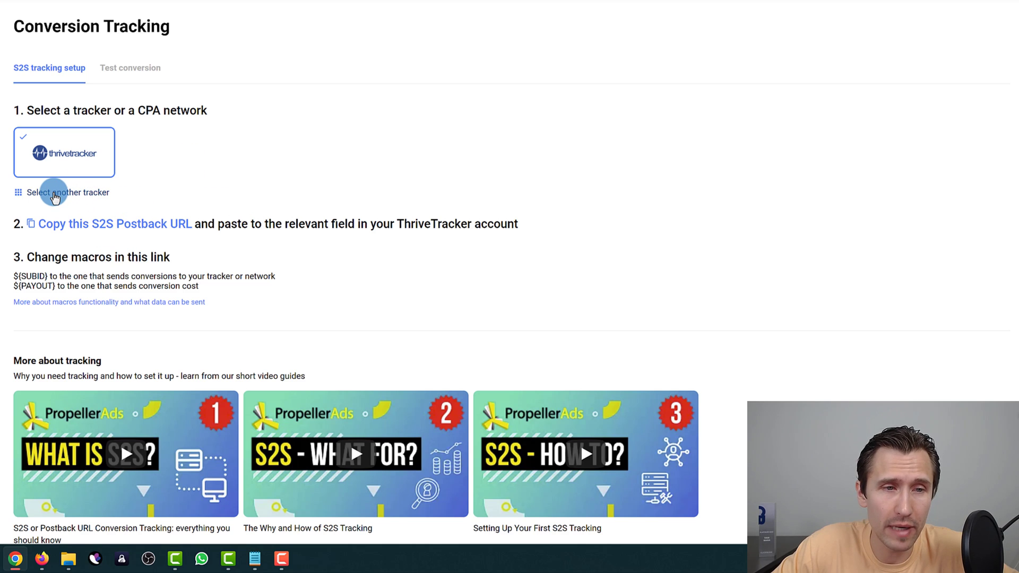
left_click(78, 194)
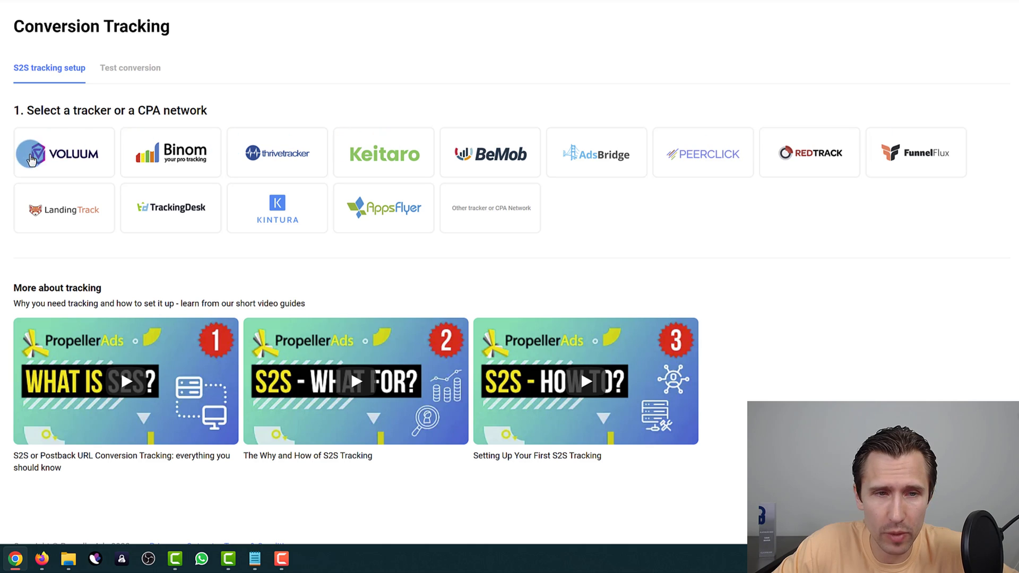
left_click(72, 150)
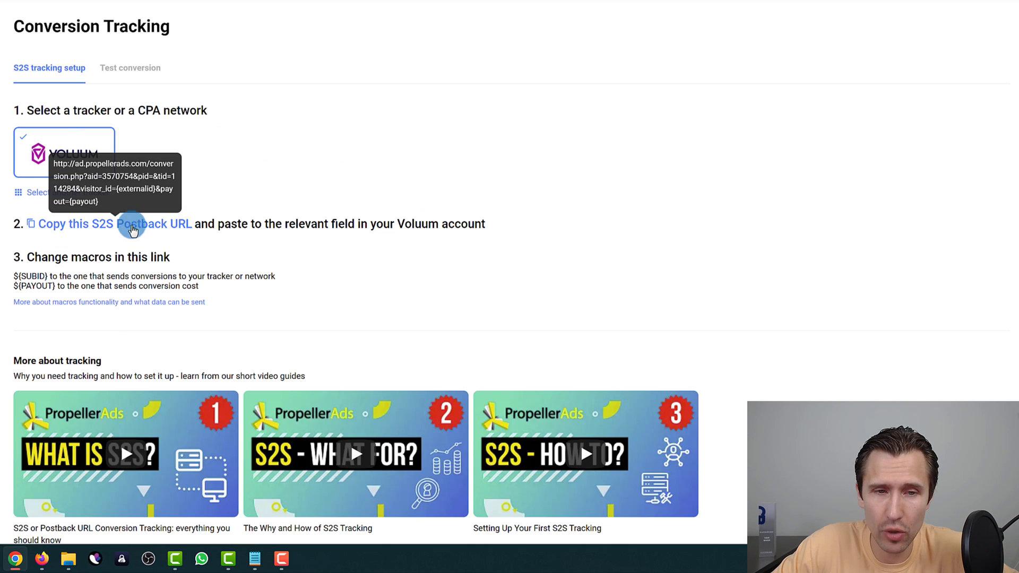
left_click_drag(265, 224, 486, 224)
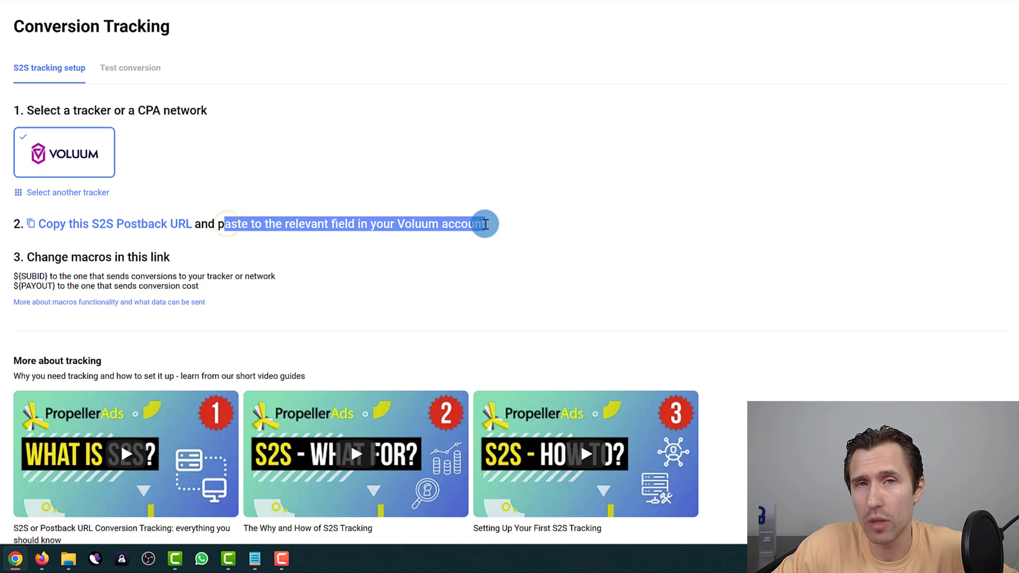
left_click(294, 224)
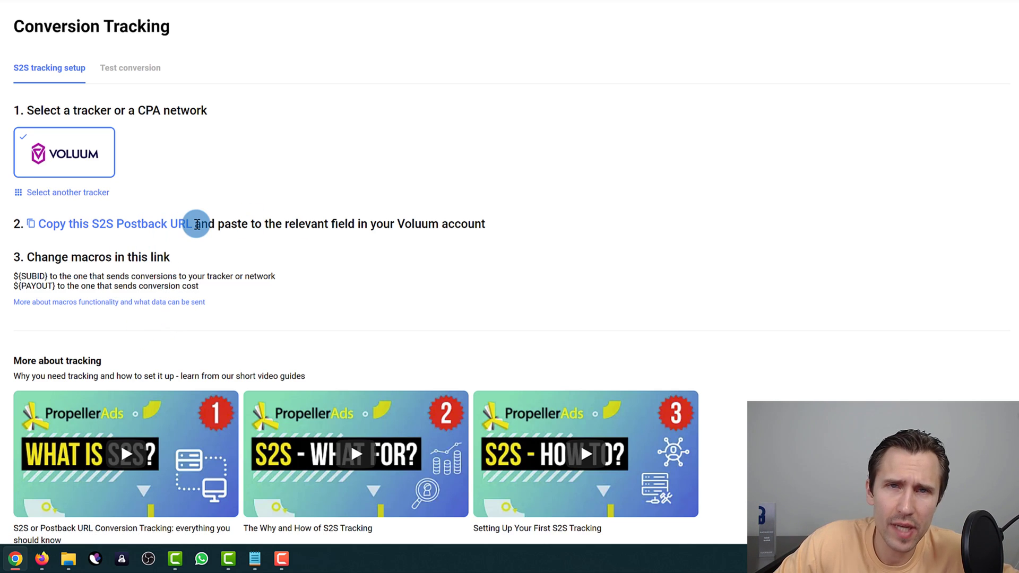
left_click_drag(196, 224, 467, 223)
left_click(317, 229)
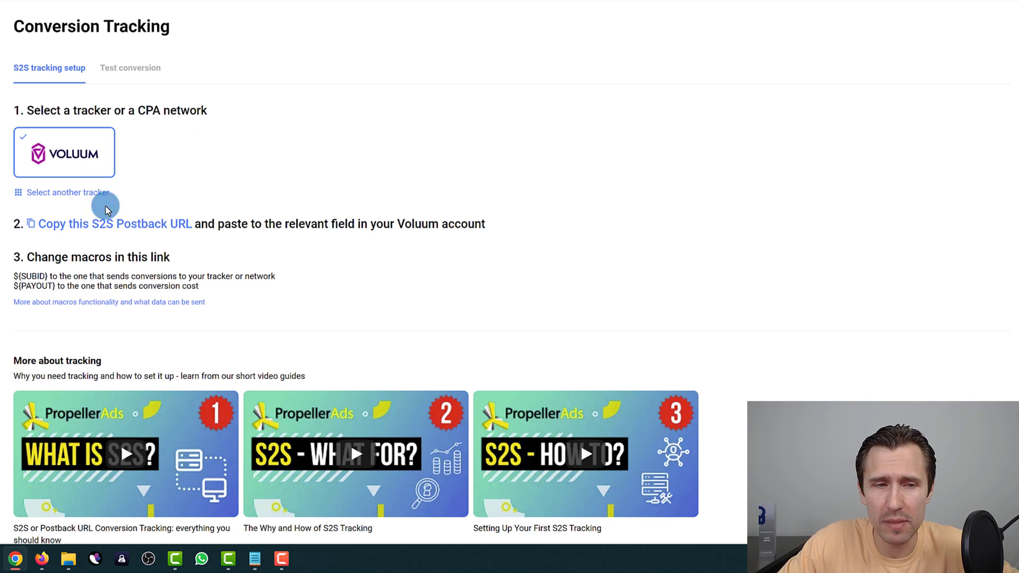
- Review the list of available trackers, select Voluum again, and copy its S2S Postback URL
mouse_move(183, 229)
left_click_drag(193, 228, 183, 254)
left_click(183, 253)
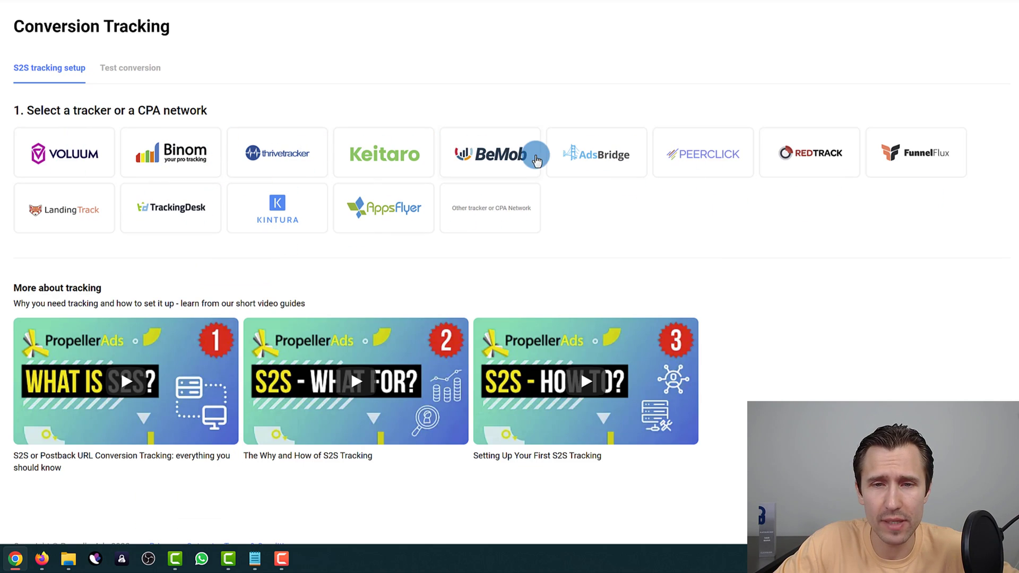
left_click(86, 154)
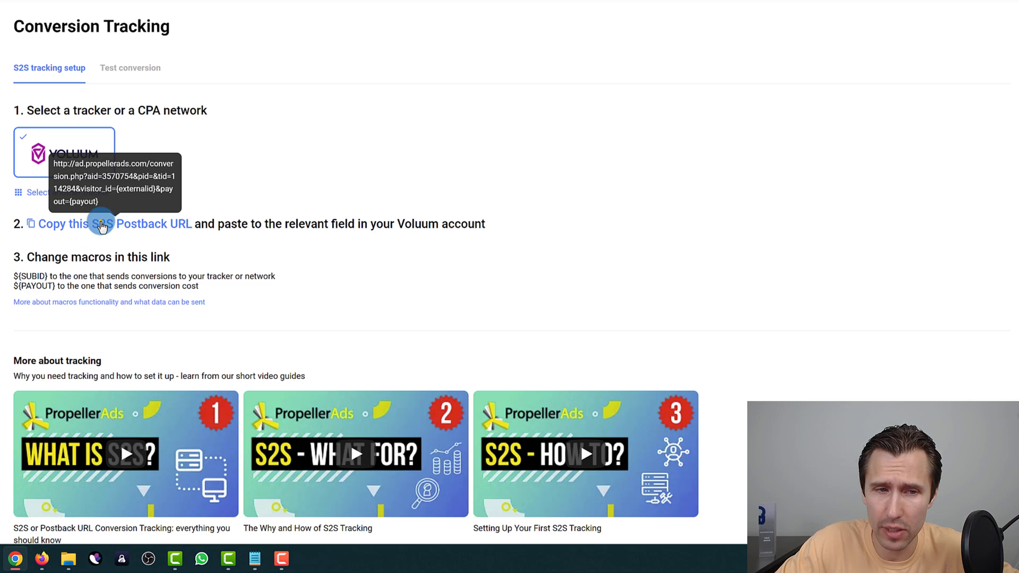
left_click(102, 224)
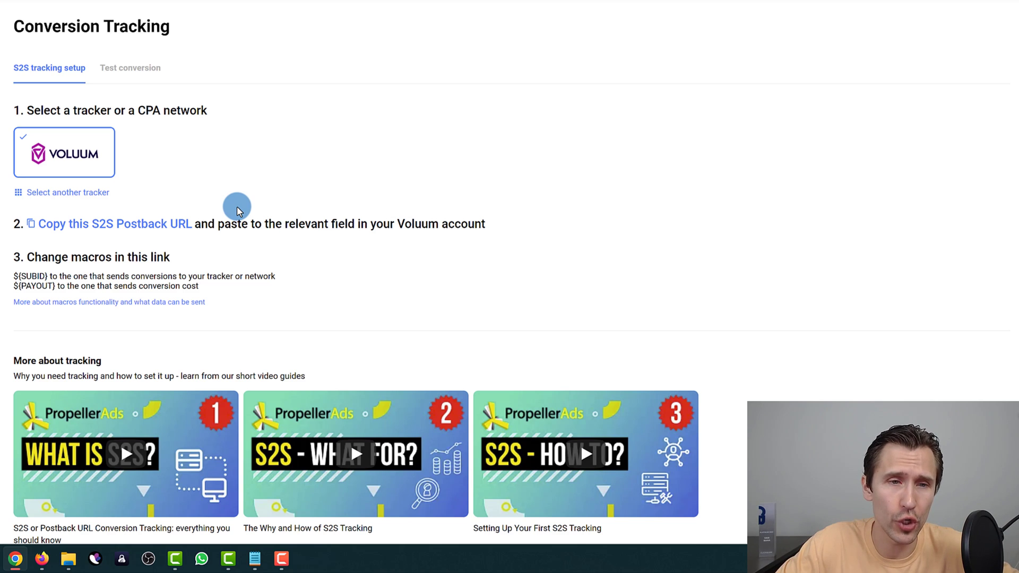
scroll(272, 254, "down", 2)
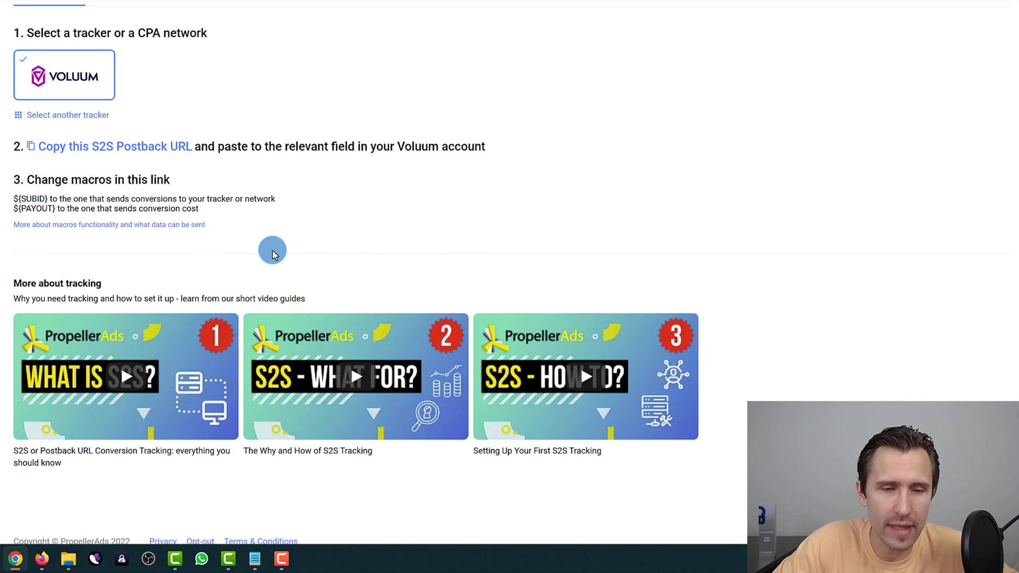
scroll(272, 254, "up", 2)
scroll(166, 357, "down", 2)
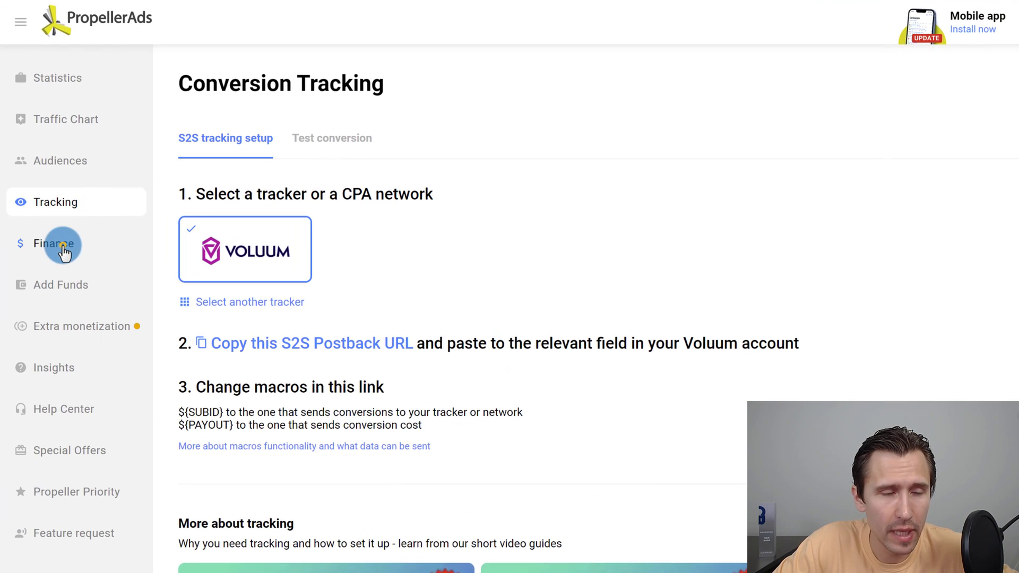
- Review the payments and expenses in Finance, and view the payment methods and deposit options on the Add Funds page
left_click(63, 246)
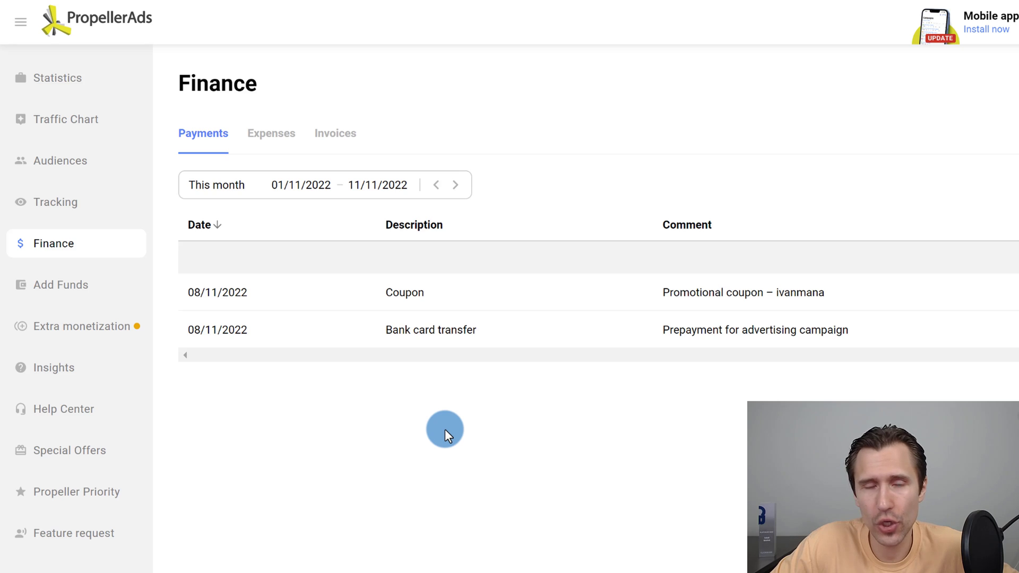
left_click(284, 143)
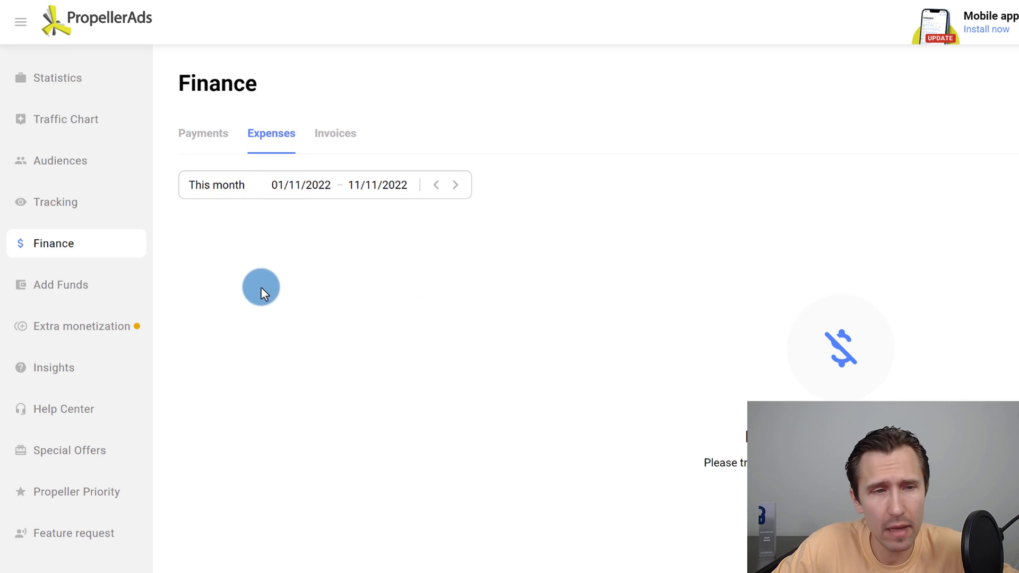
left_click(91, 287)
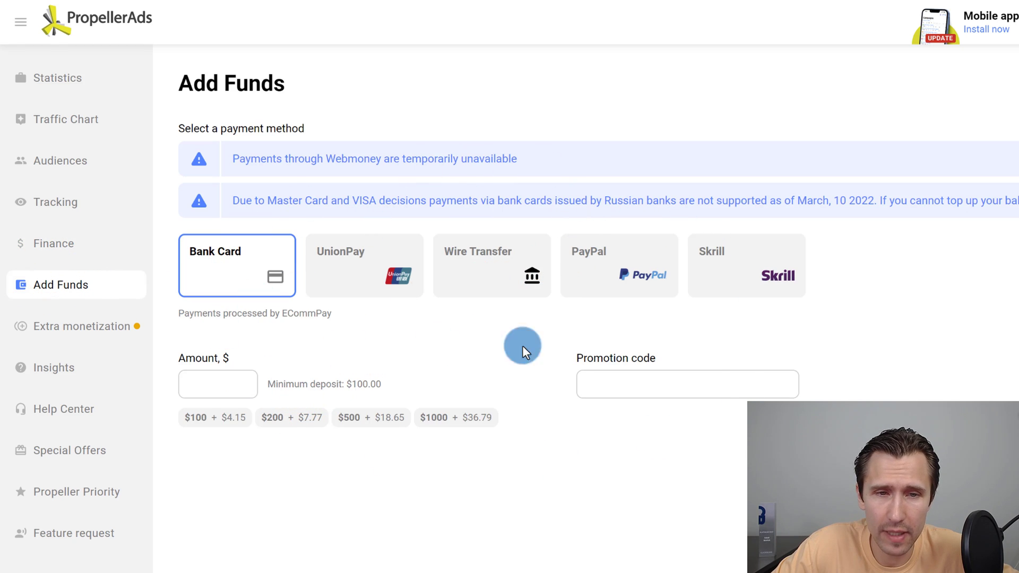
- Open the Extra monetization page and read how Propush.me works, its real cases and its setup instructions
left_click(56, 326)
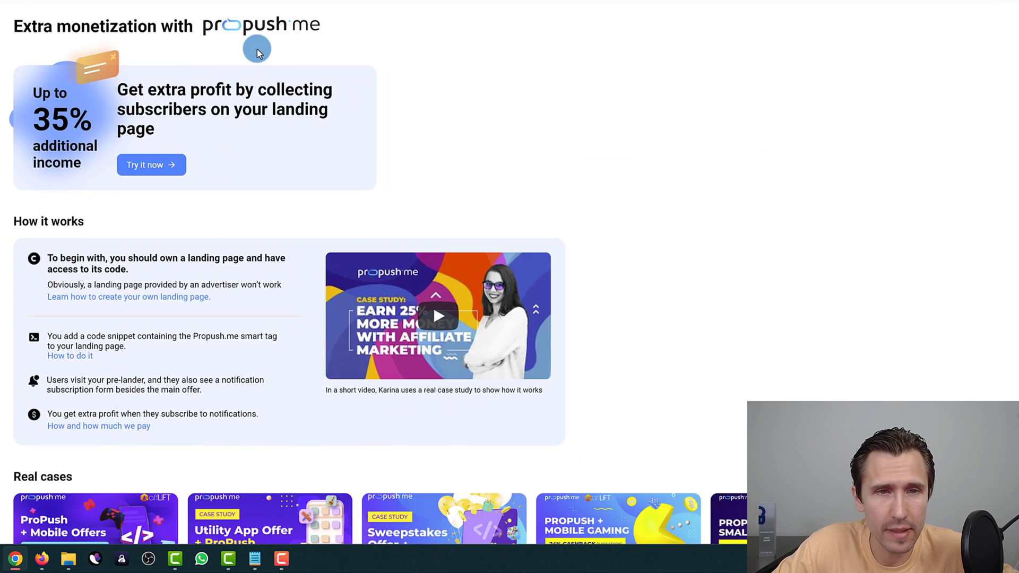
scroll(213, 236, "down", 3)
scroll(217, 238, "down", 3)
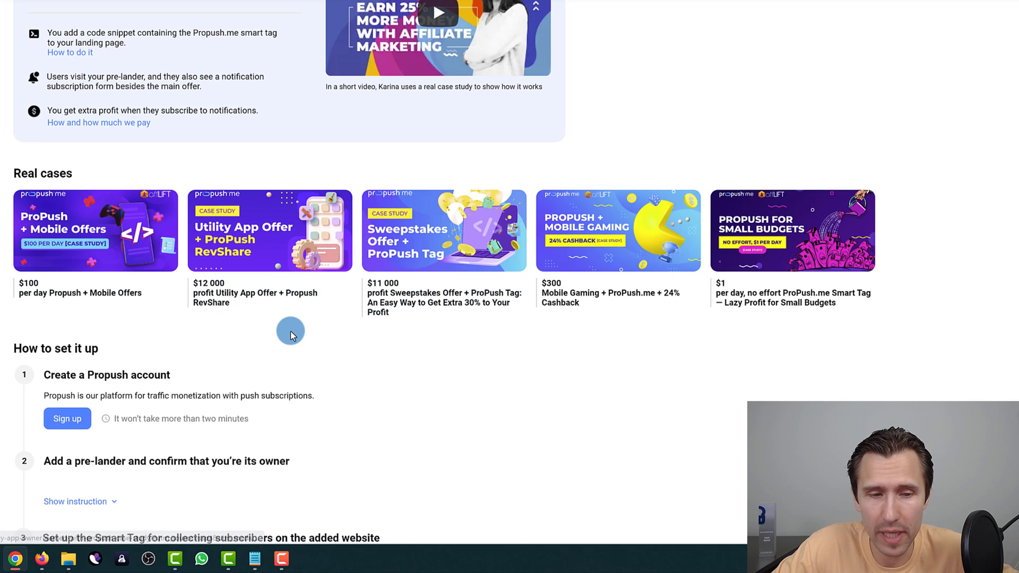
scroll(291, 331, "down", 3)
scroll(250, 346, "up", 9)
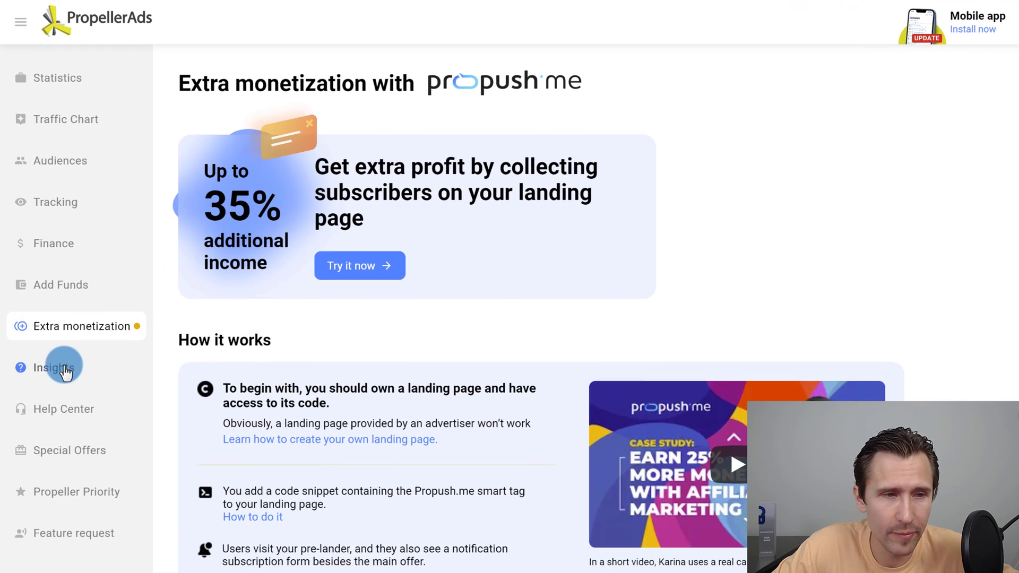
- Open Insights and look through its tutorial videos, case studies and articles
left_click(57, 372)
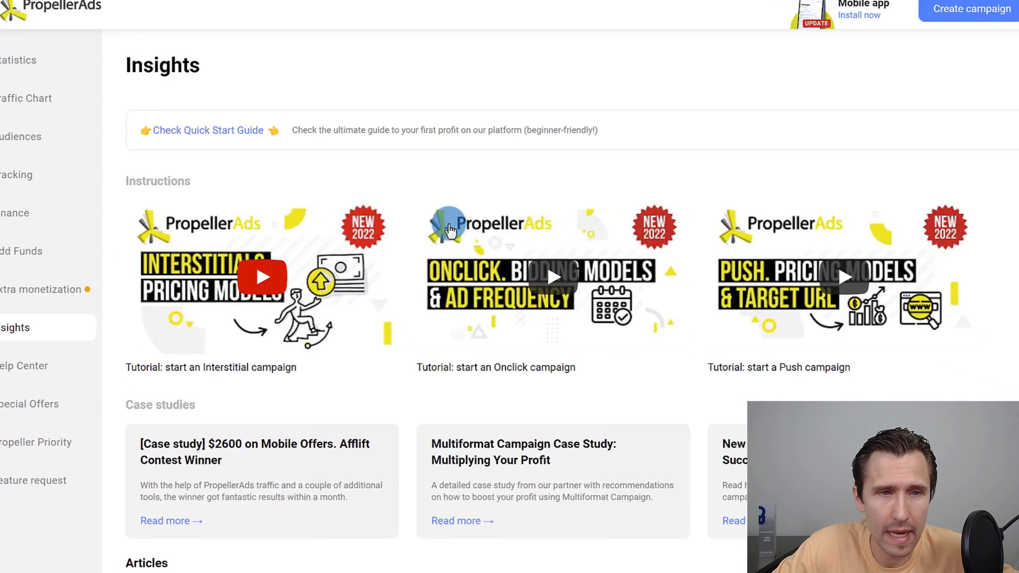
scroll(268, 326, "down", 2)
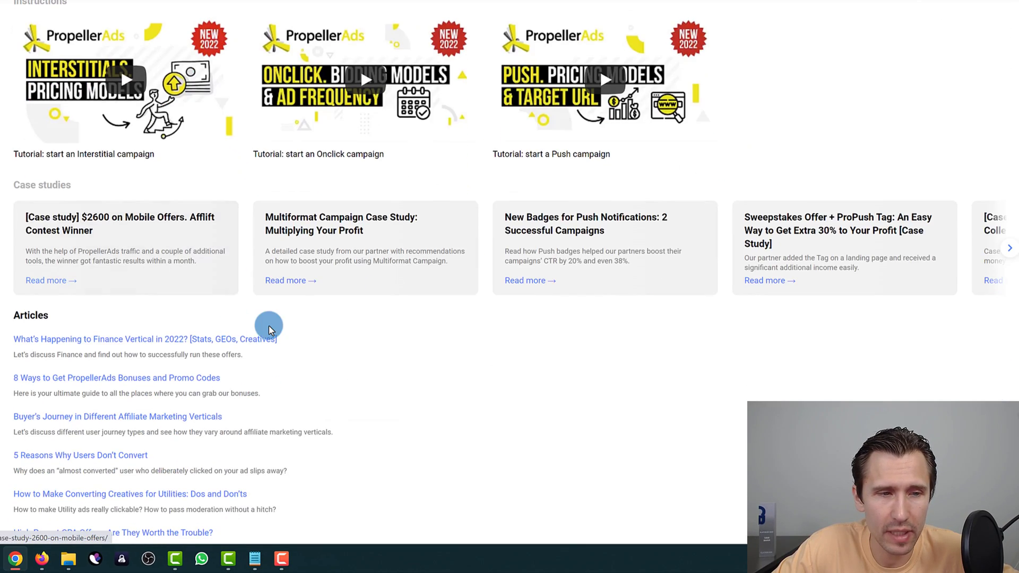
scroll(275, 326, "up", 2)
scroll(98, 427, "down", 2)
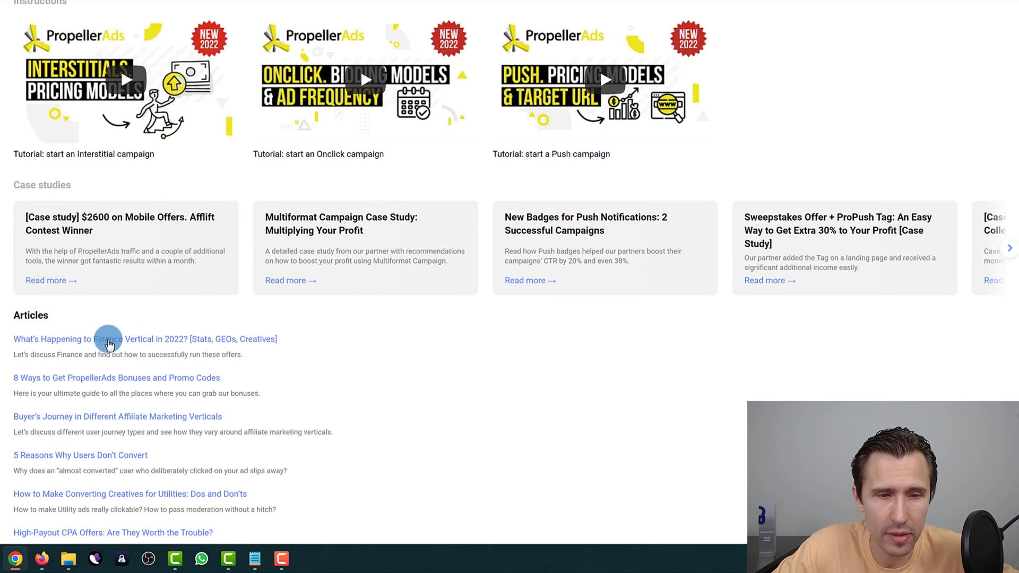
scroll(75, 230, "up", 2)
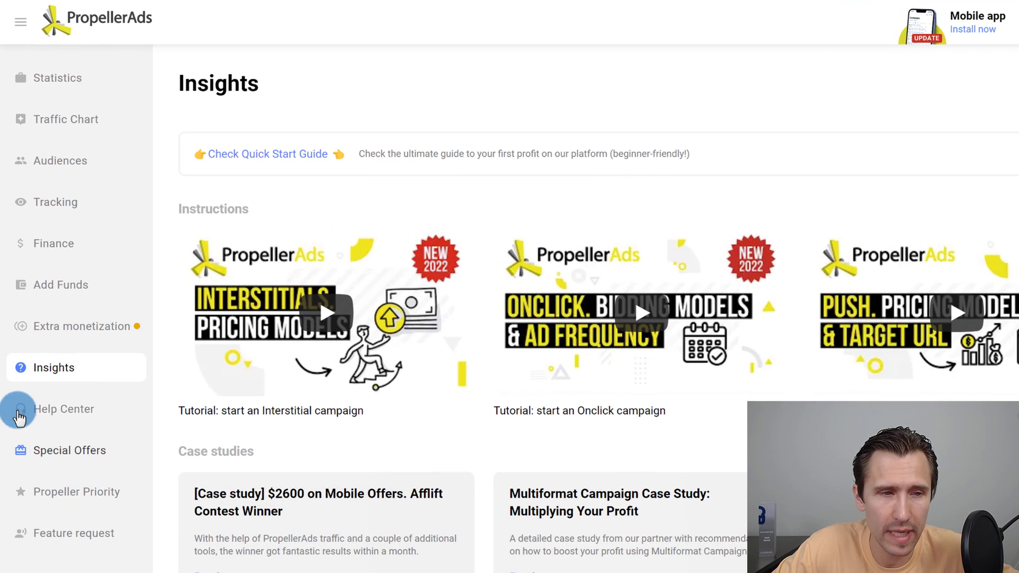
- View the Advertiser collection in the Help Center, return to Insights, and check the support chat's contact options
left_click(8, 349)
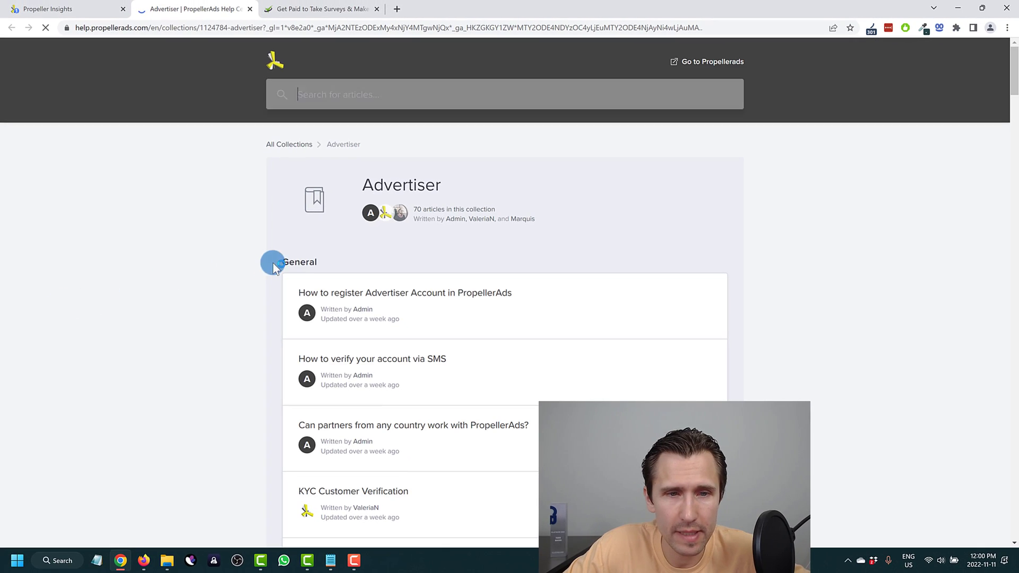
left_click(251, 9)
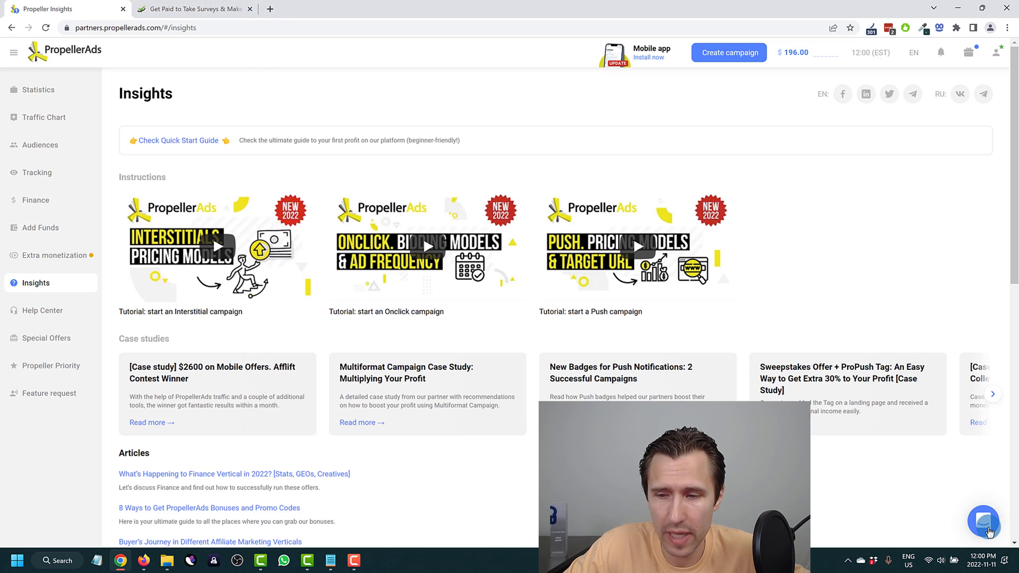
left_click(988, 531)
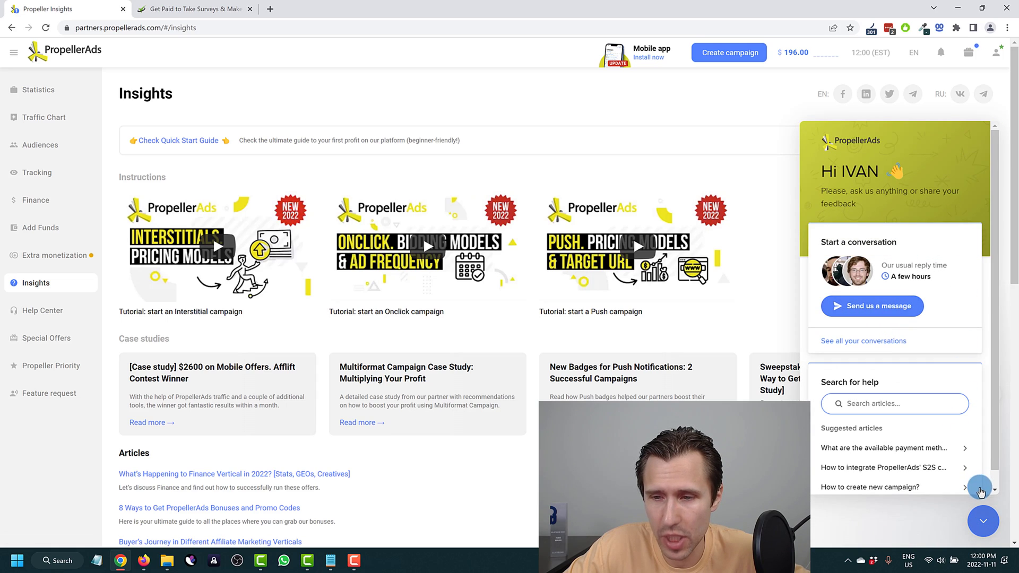
left_click(985, 523)
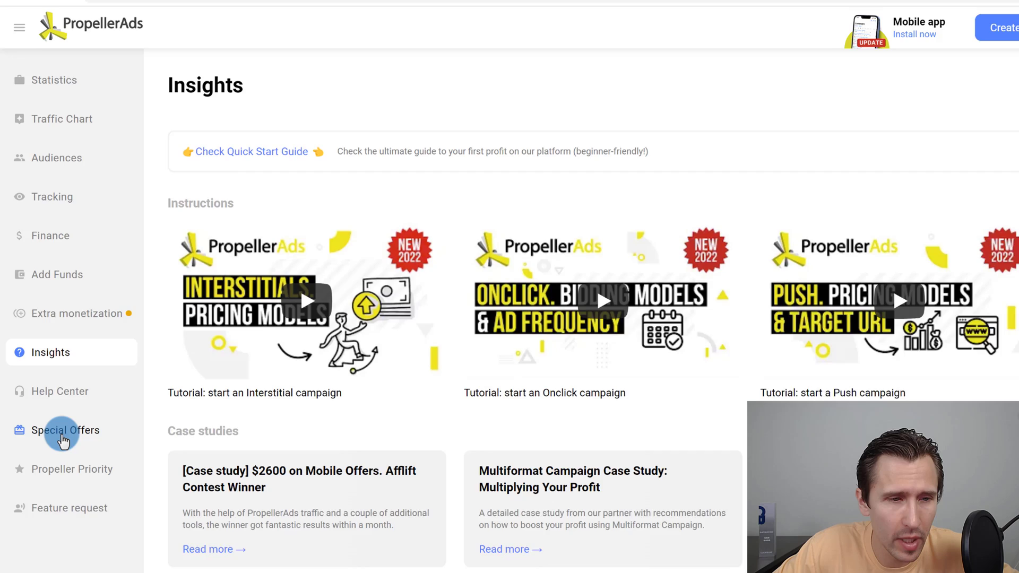
- Review the partner deals on the Special Offers page, including Voluum's discount, and open Propeller Priority to compare the level benefits
left_click(62, 440)
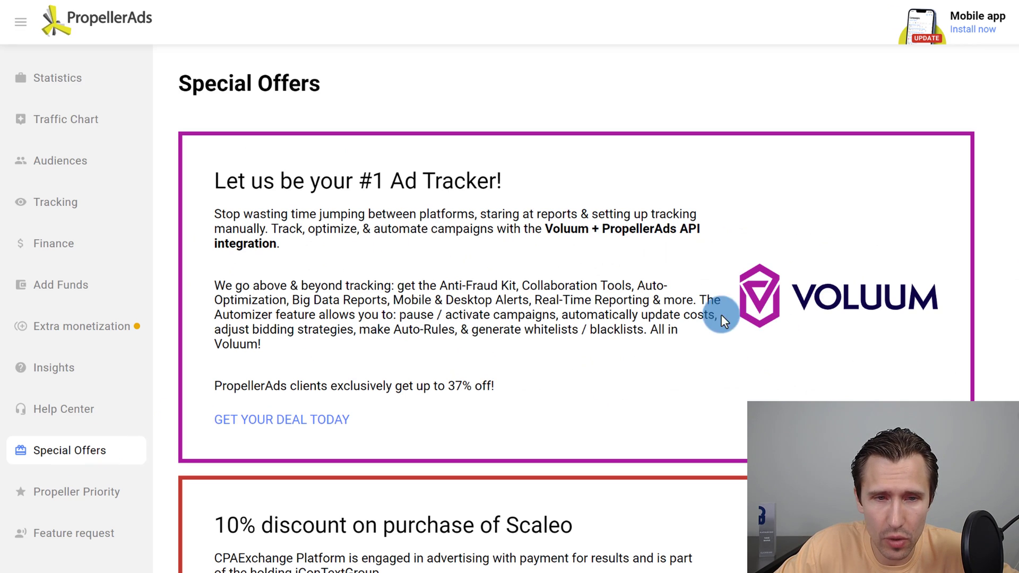
scroll(539, 426, "down", 10)
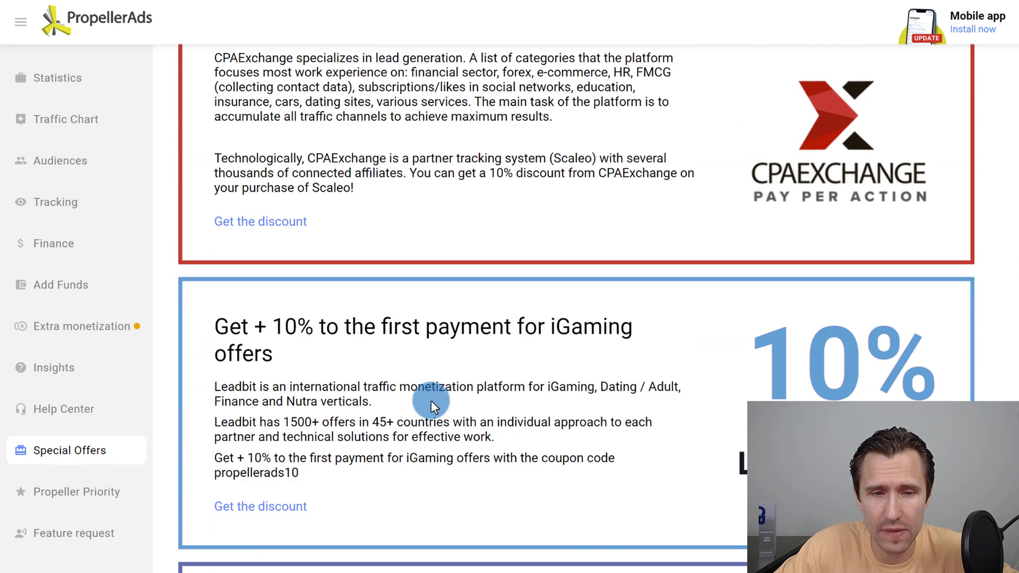
scroll(660, 364, "down", 4)
scroll(610, 483, "up", 15)
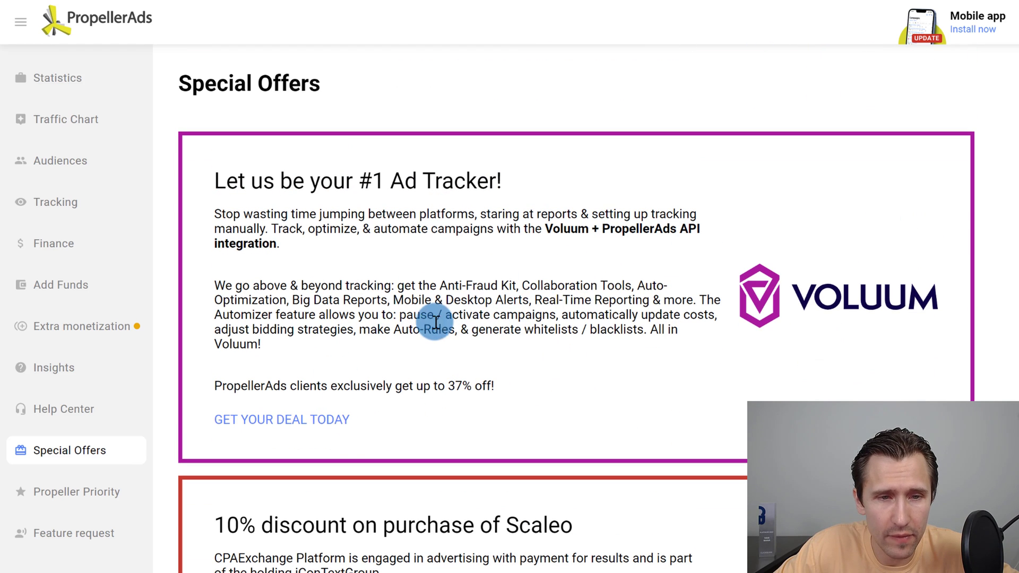
left_click_drag(406, 386, 488, 392)
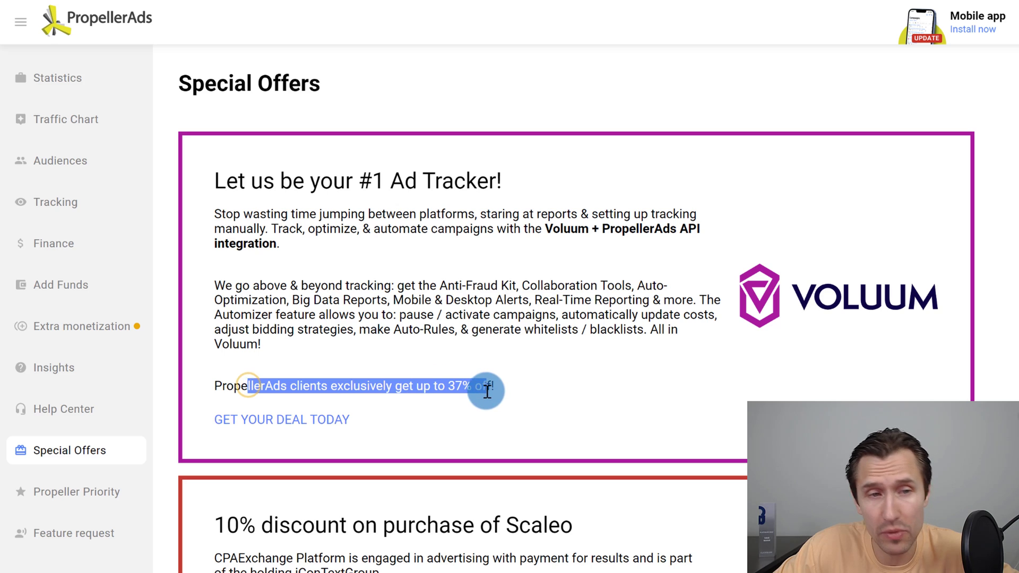
left_click(64, 502)
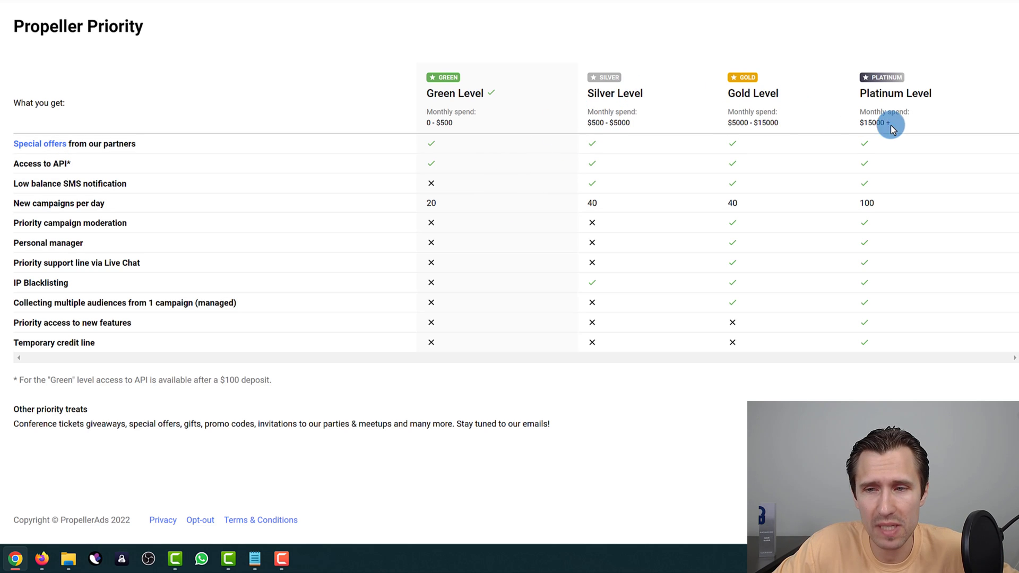
- Look over the Feature request board and its suggestion form, then close the board and return to the campaign Statistics
mouse_move(248, 266)
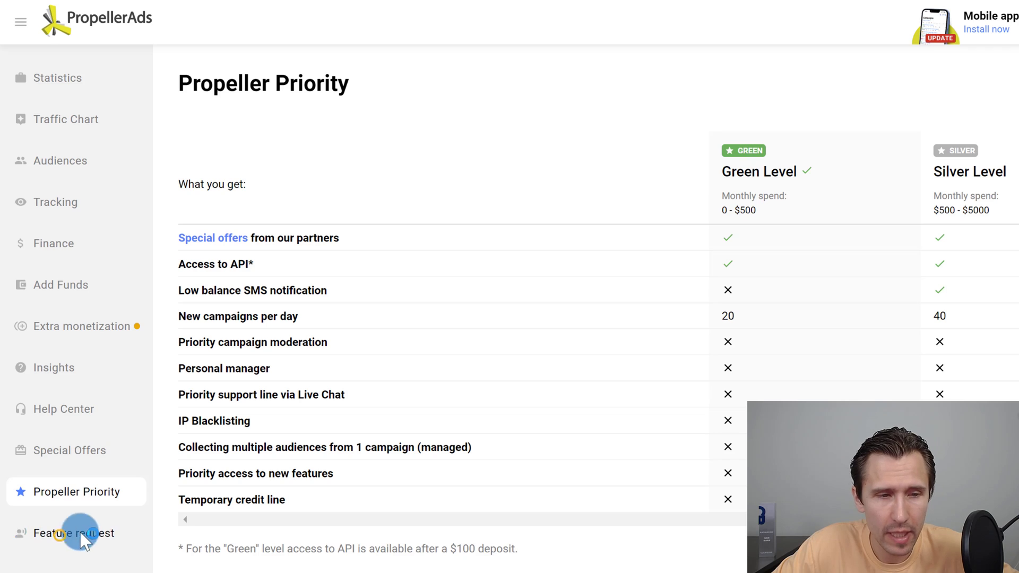
left_click(80, 531)
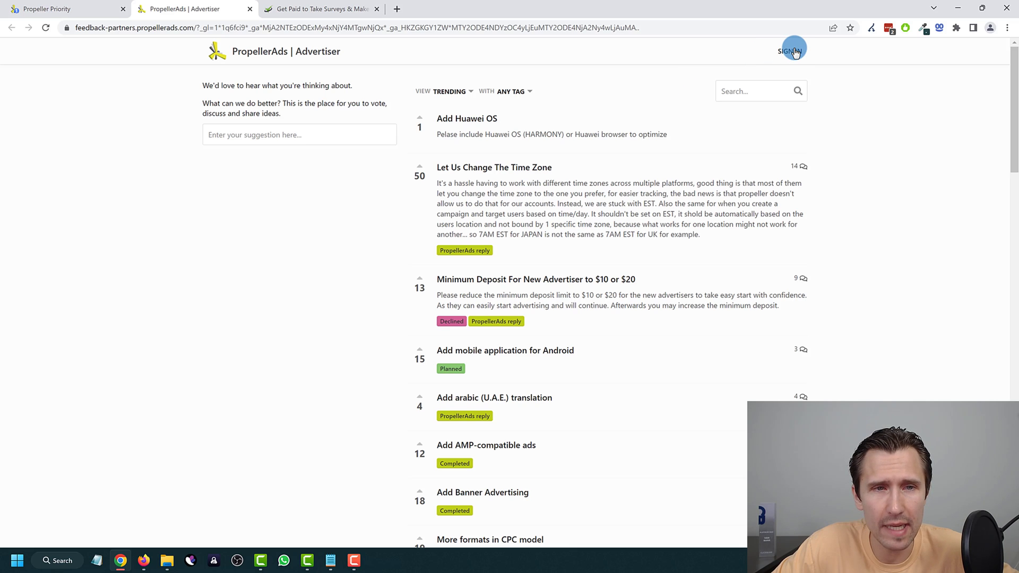
left_click(279, 141)
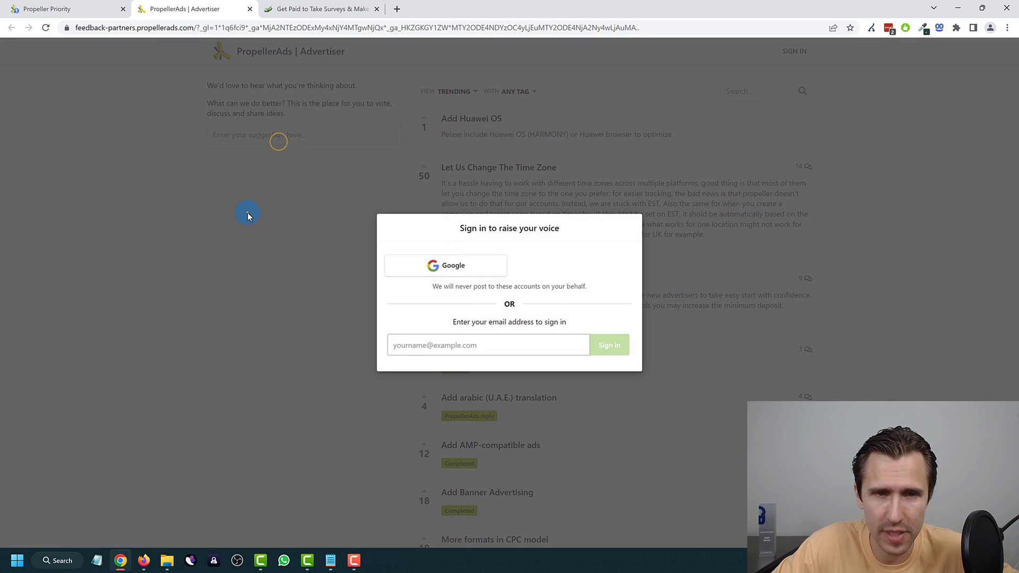
left_click(248, 215)
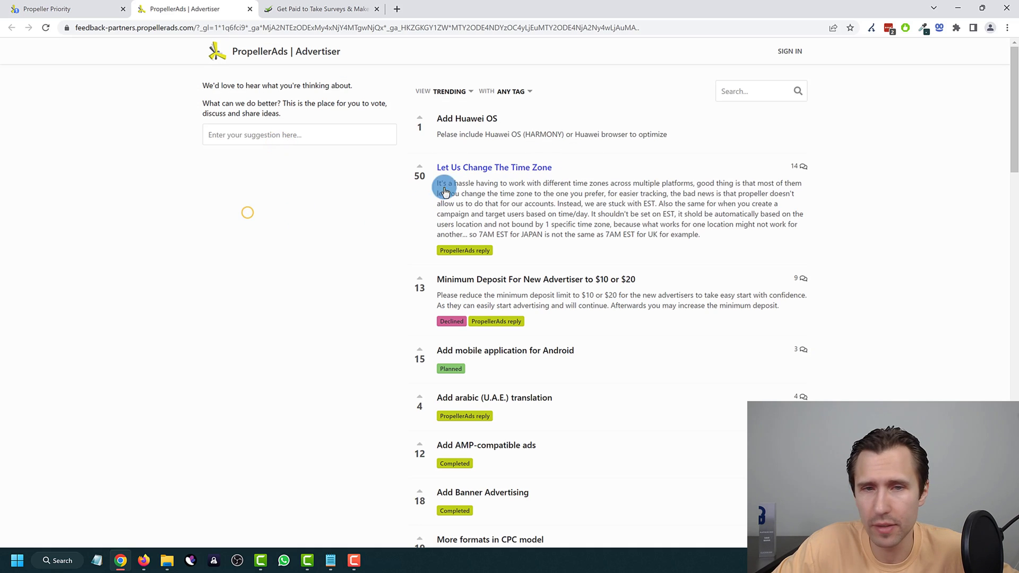
left_click(252, 9)
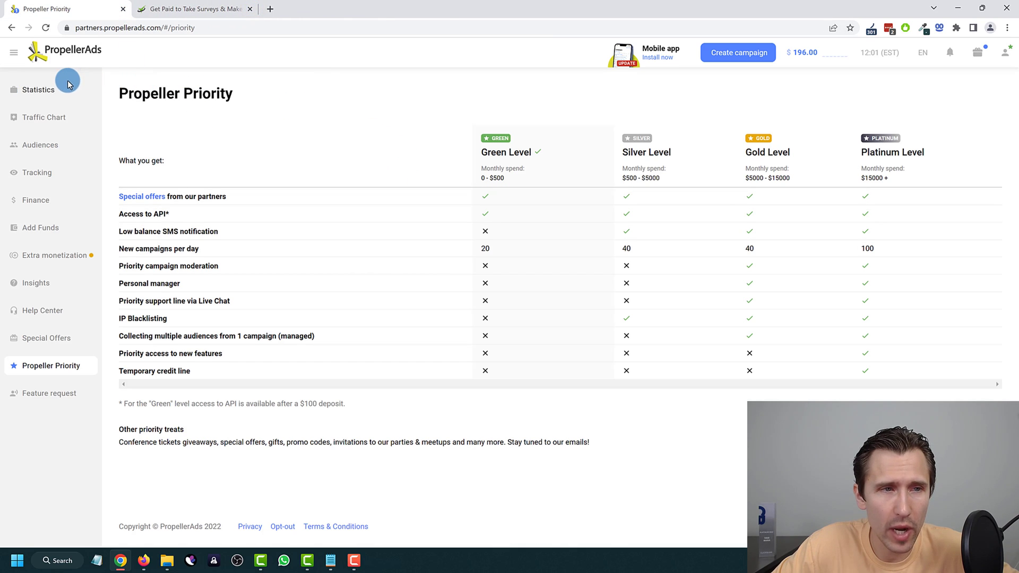
left_click(49, 89)
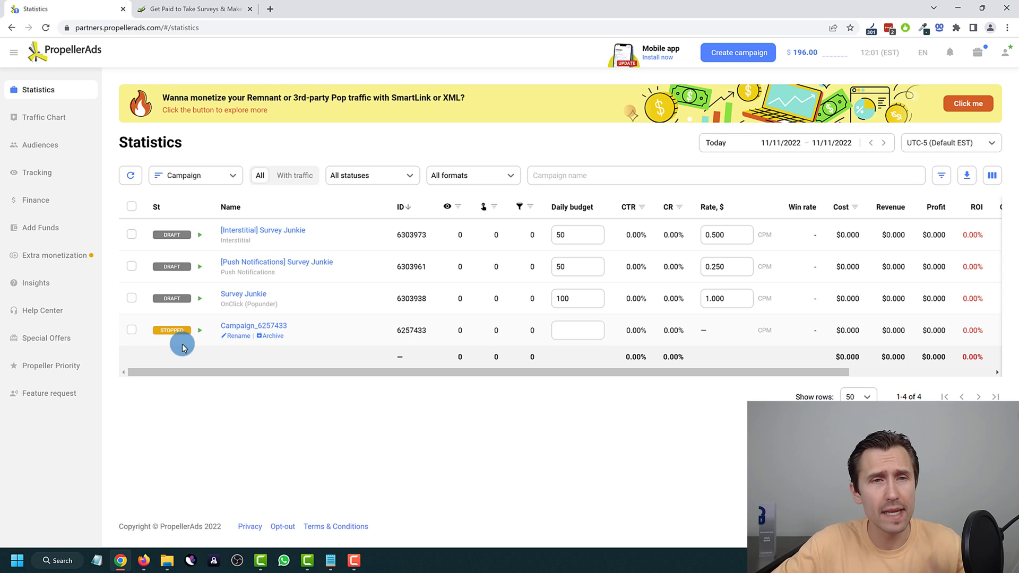
- Visit the course creator's YouTube channel in a new browser tab, browse the recently uploaded videos, and close the tab
left_click(271, 8)
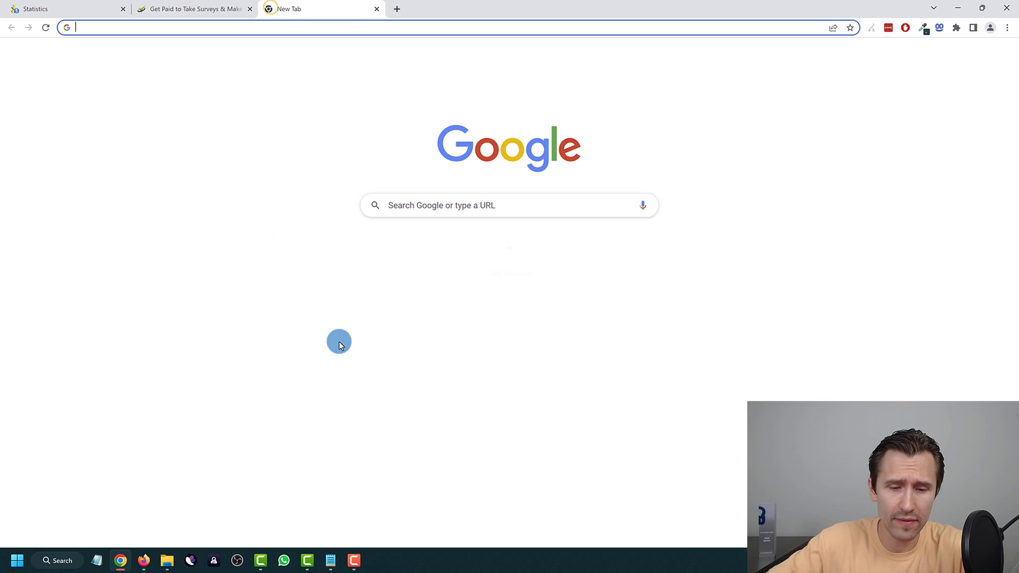
type("youtube.com/ivanmana")
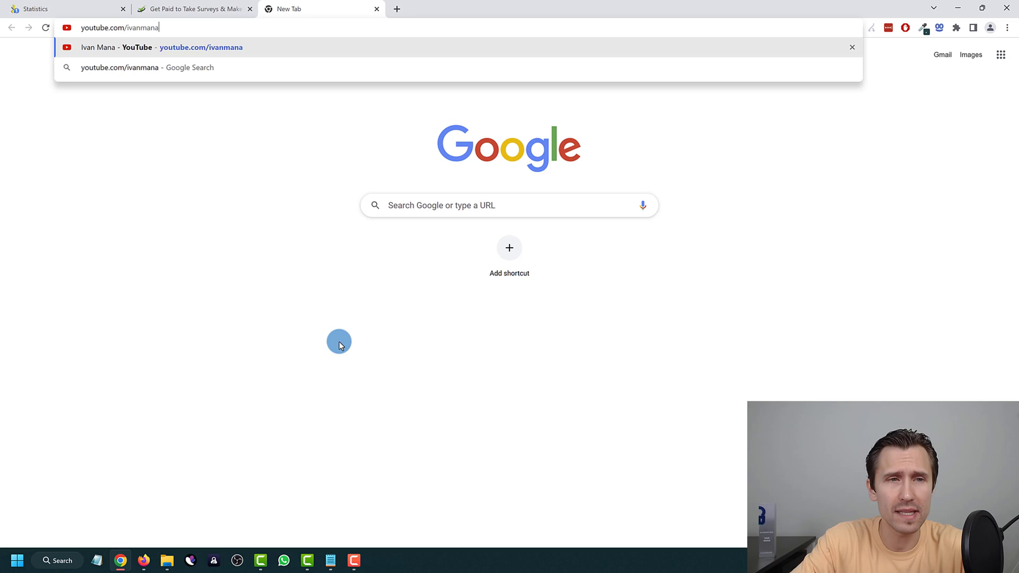
key("Return")
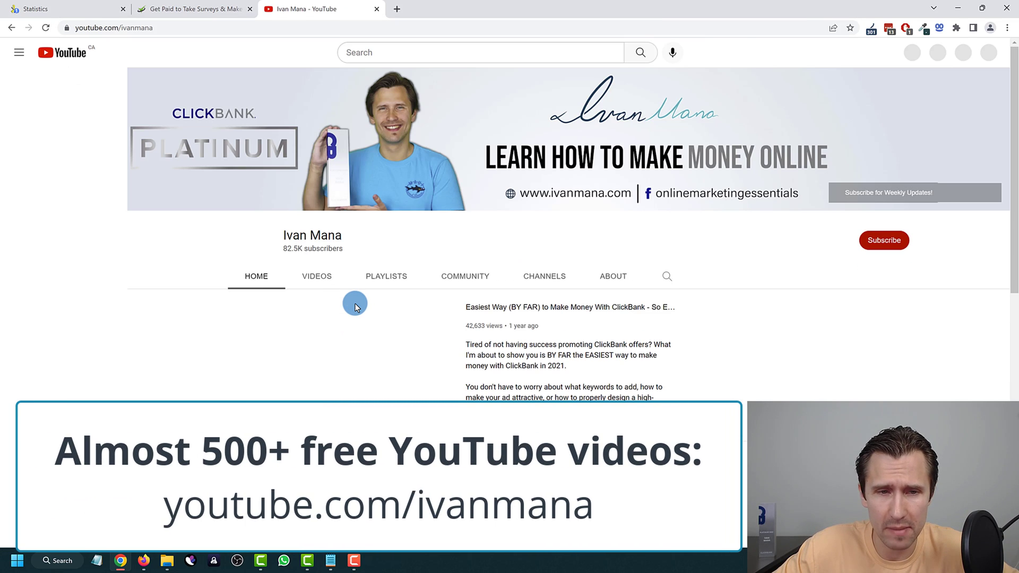
left_click(312, 278)
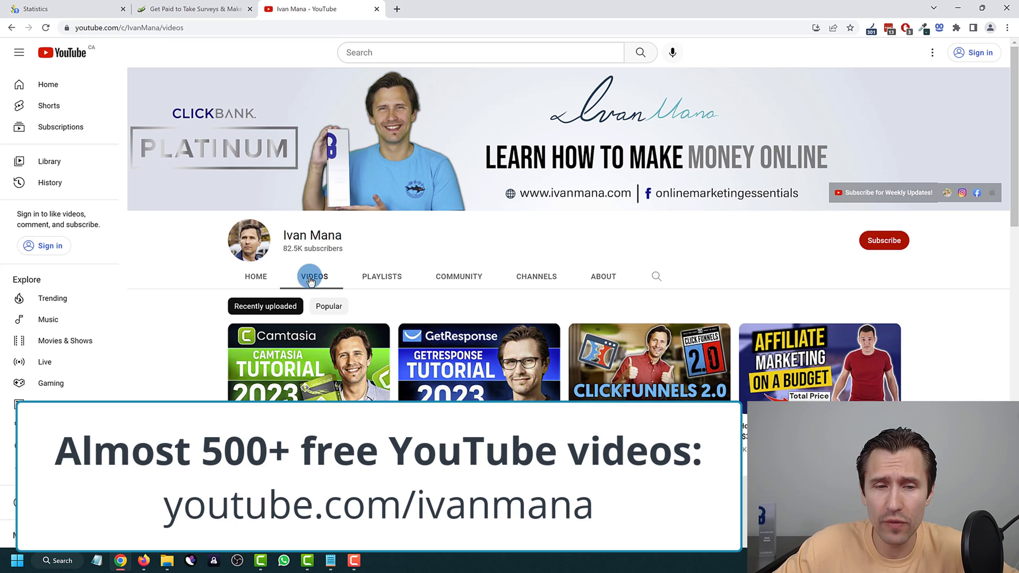
scroll(173, 313, "down", 2)
scroll(352, 329, "down", 7)
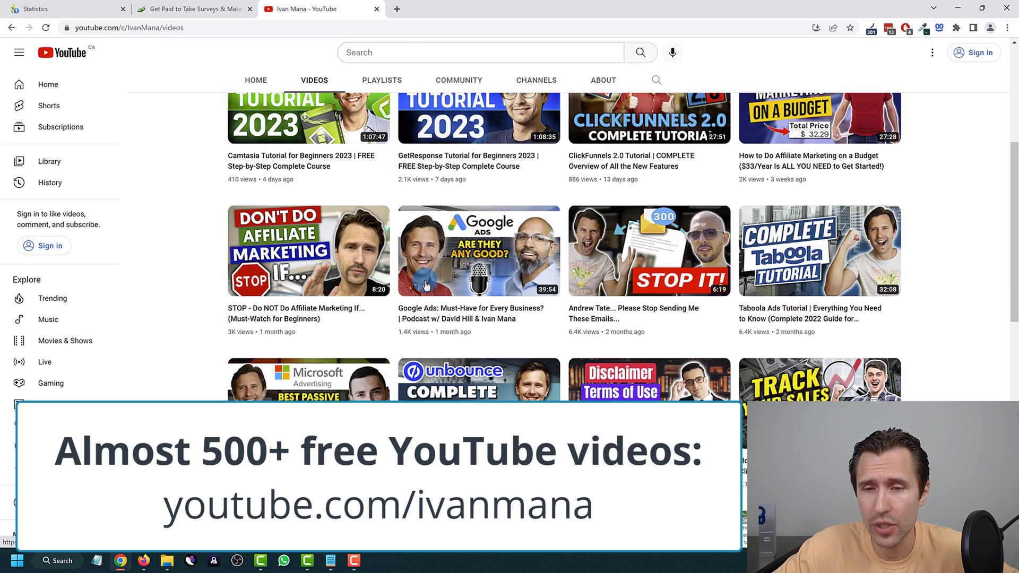
scroll(507, 303, "down", 6)
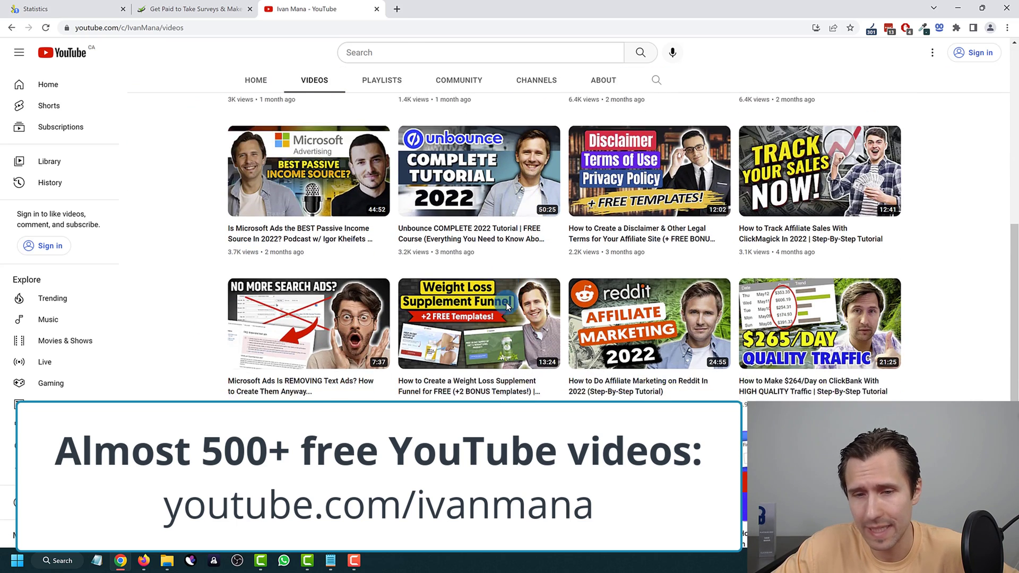
scroll(234, 338, "down", 1)
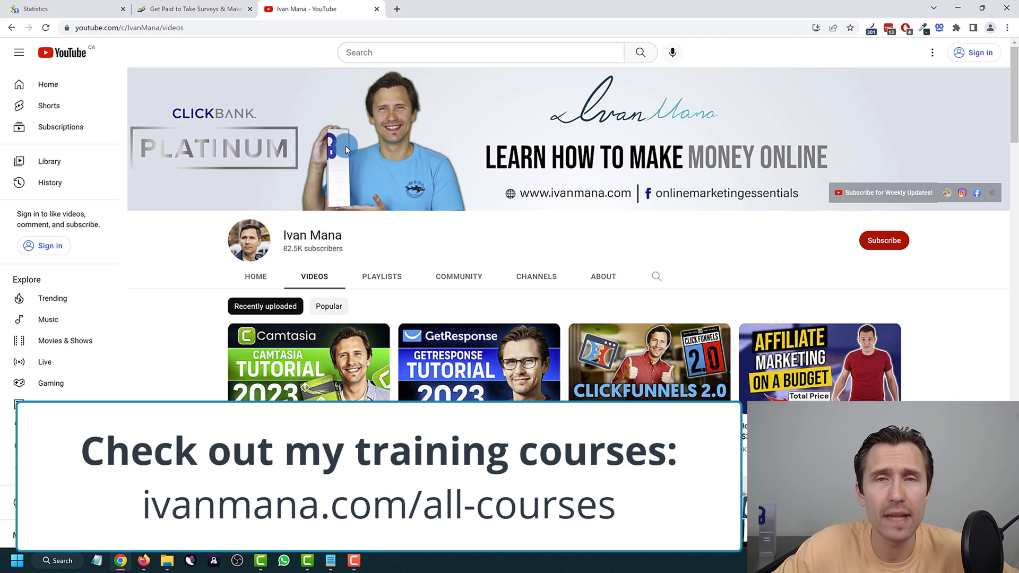
left_click(378, 10)
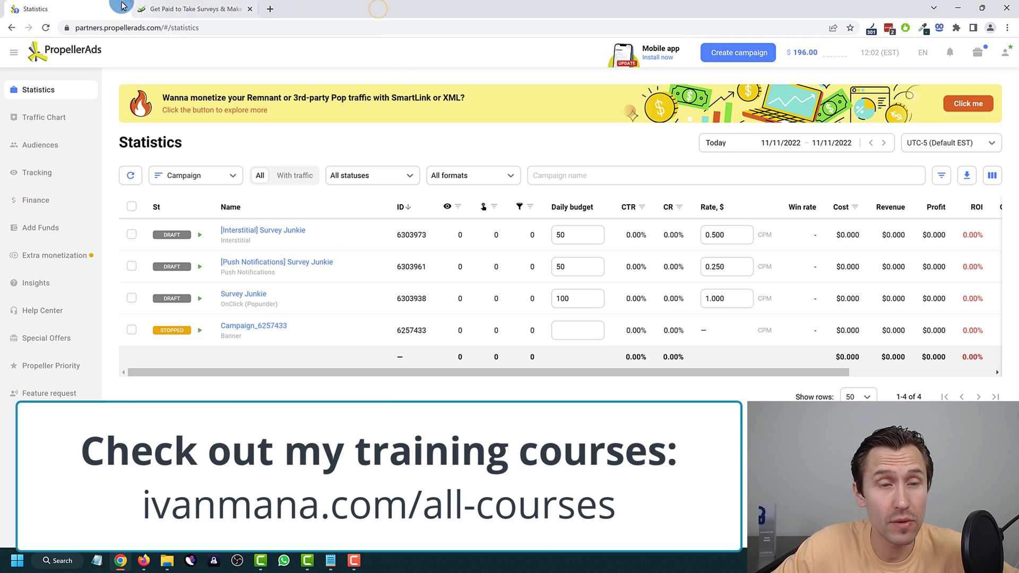